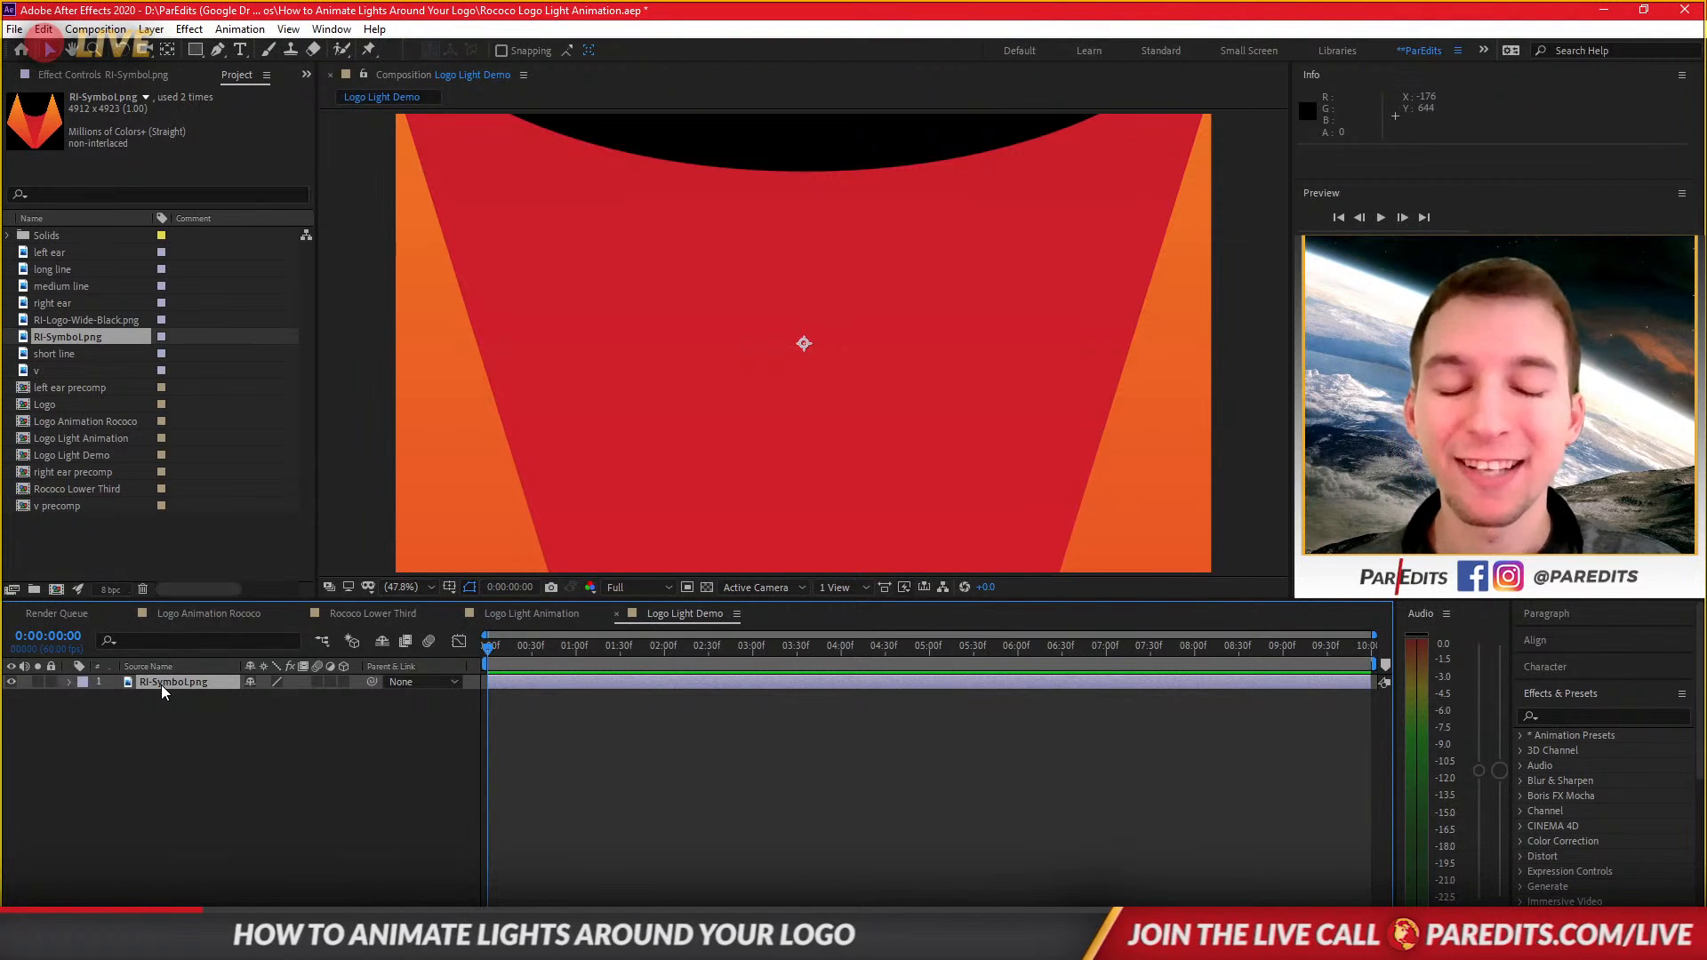
Delete the RI-Symbol.png layer from the Logo Light Demo composition.
{"action": "left_click", "coordinate": [162, 685]}
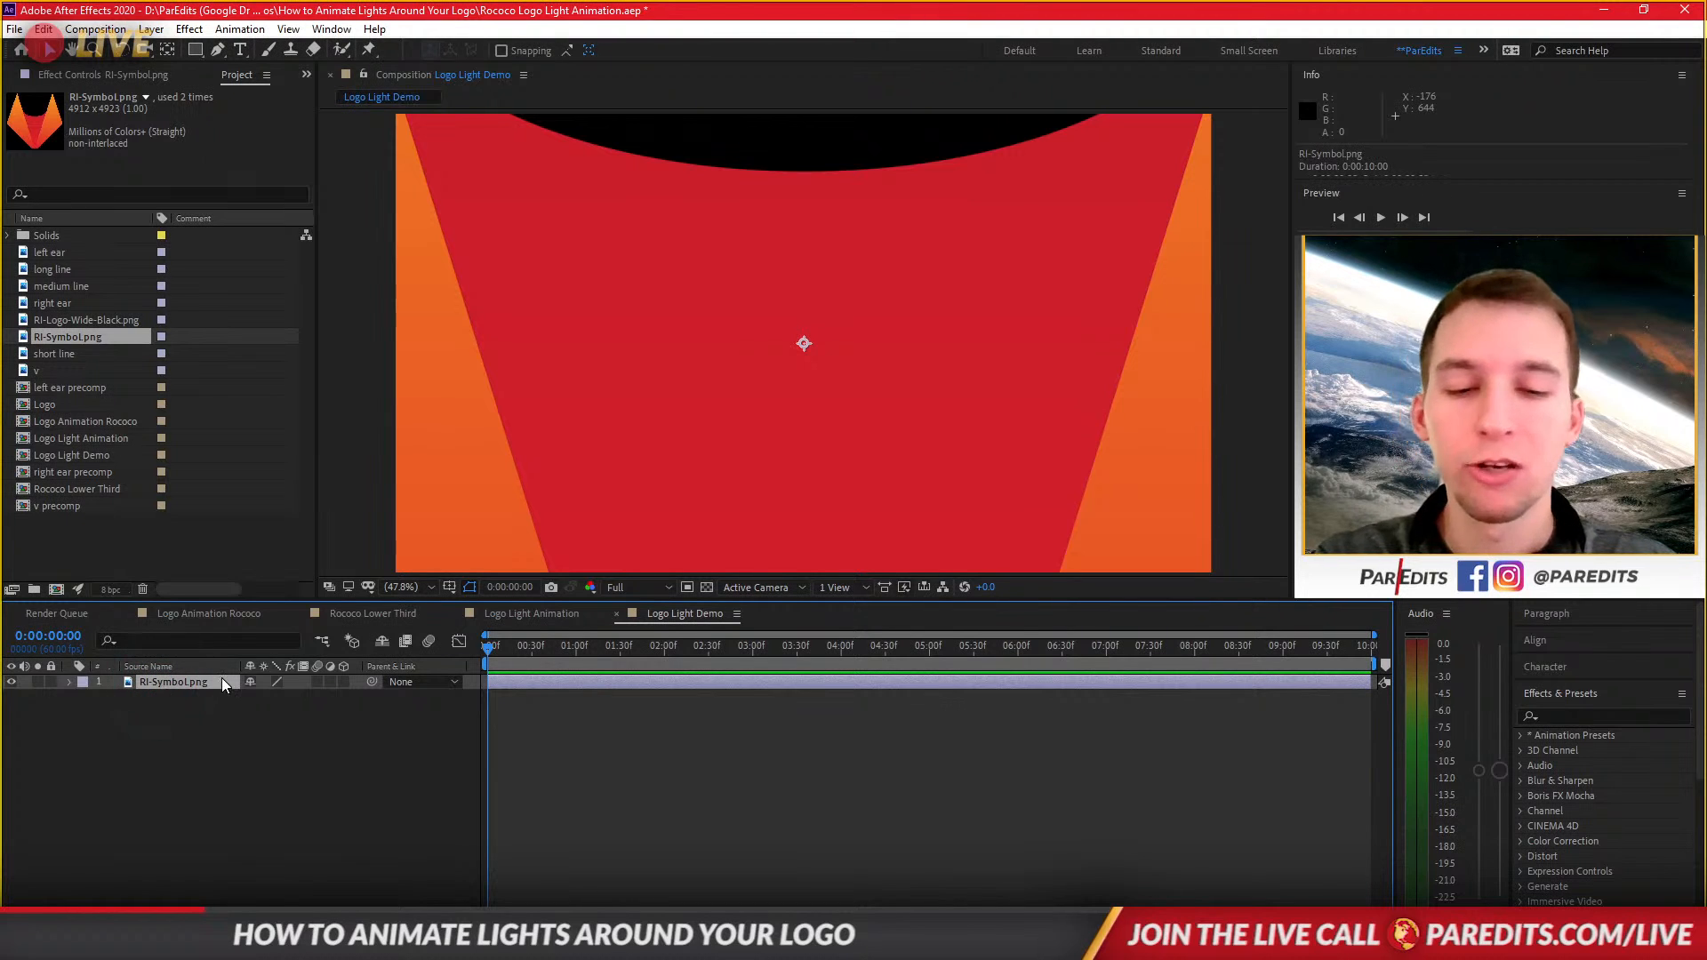
{"action": "key", "text": "Delete"}
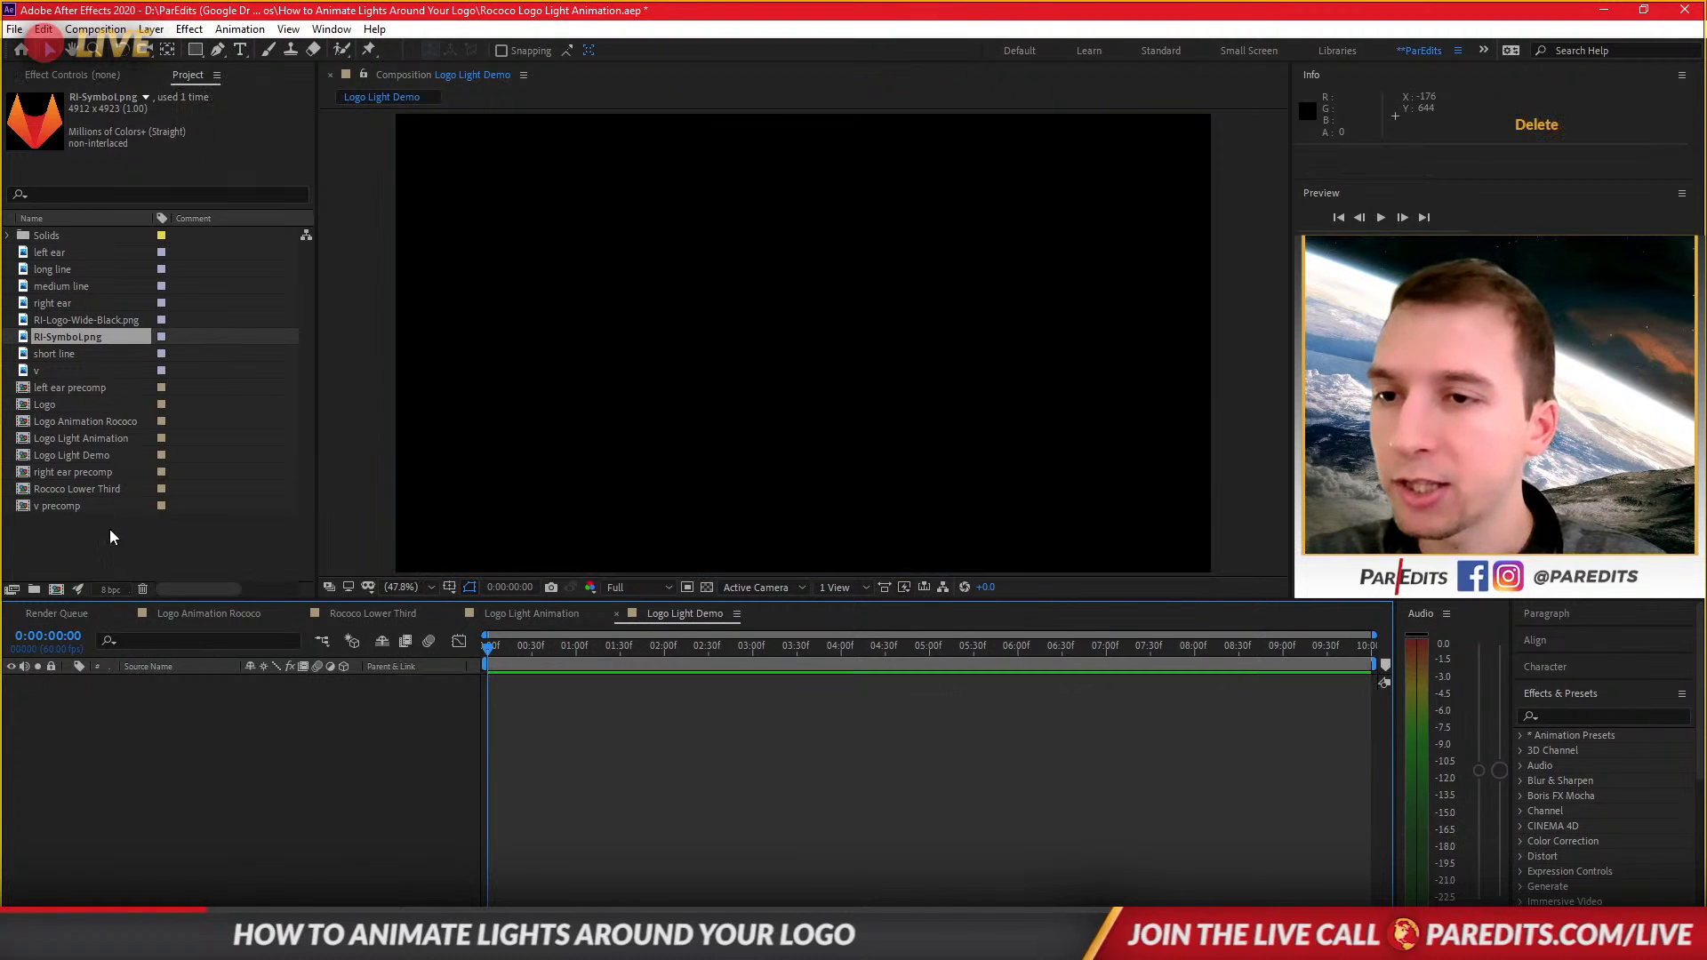
Add the Logo precomp to the Logo Light Demo composition, after checking the Logo Light Animation comp for reference.
{"action": "left_click", "coordinate": [60, 505]}
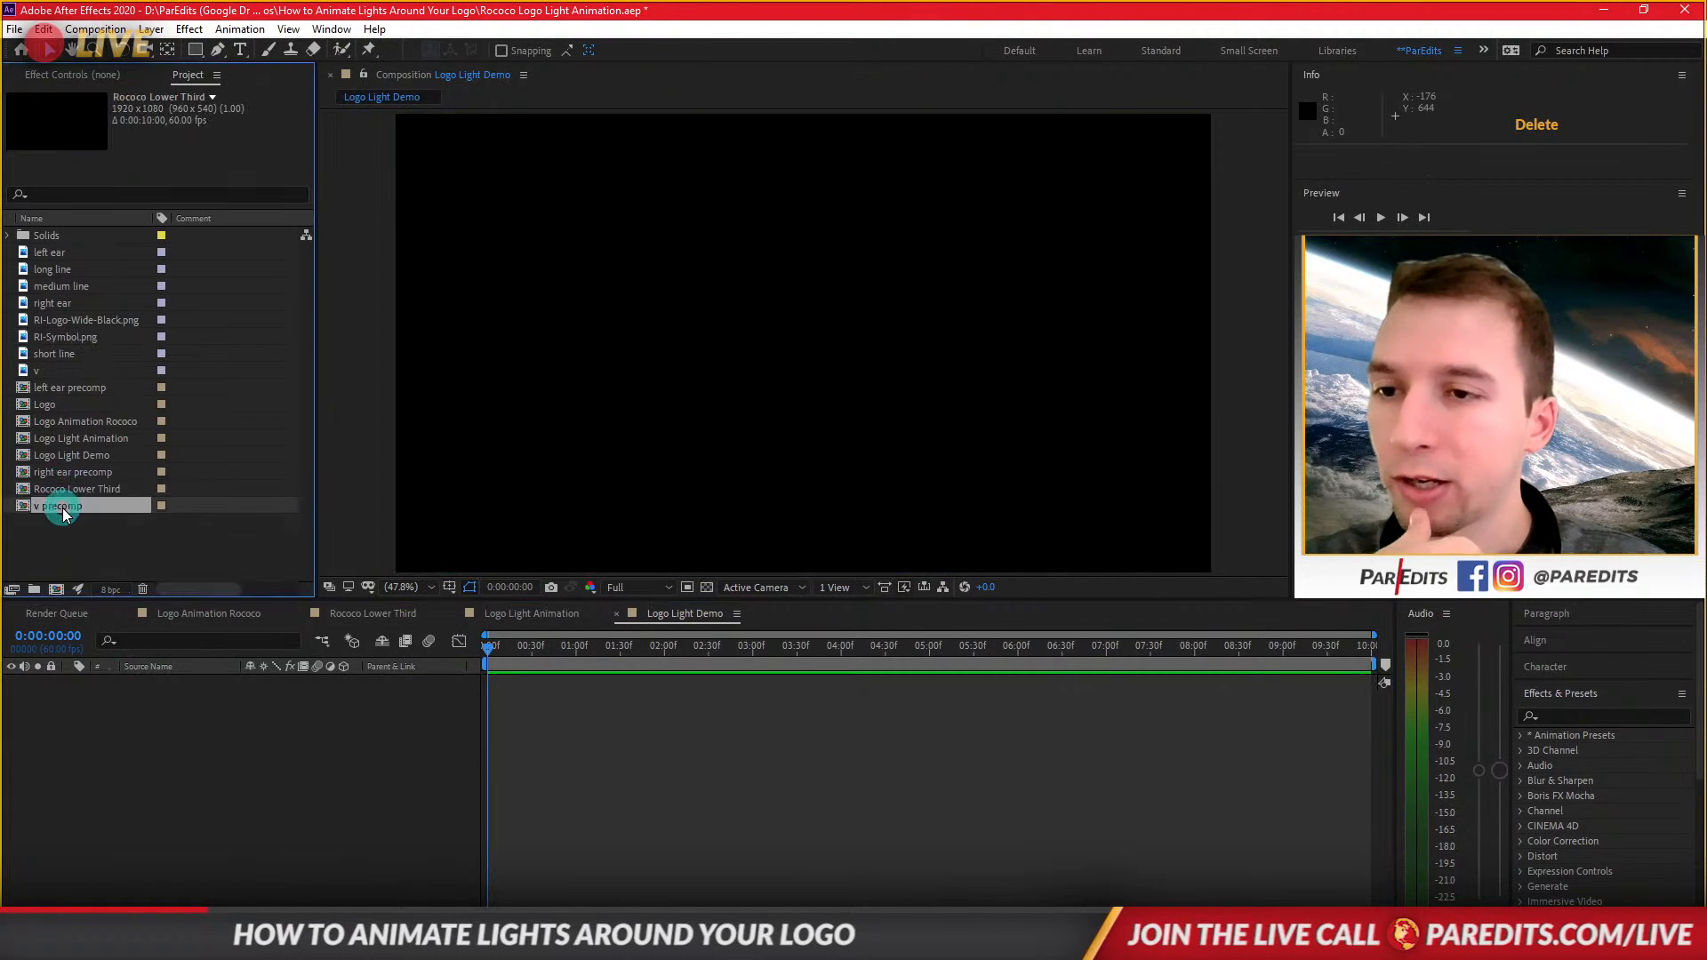
{"action": "double_click", "coordinate": [83, 439]}
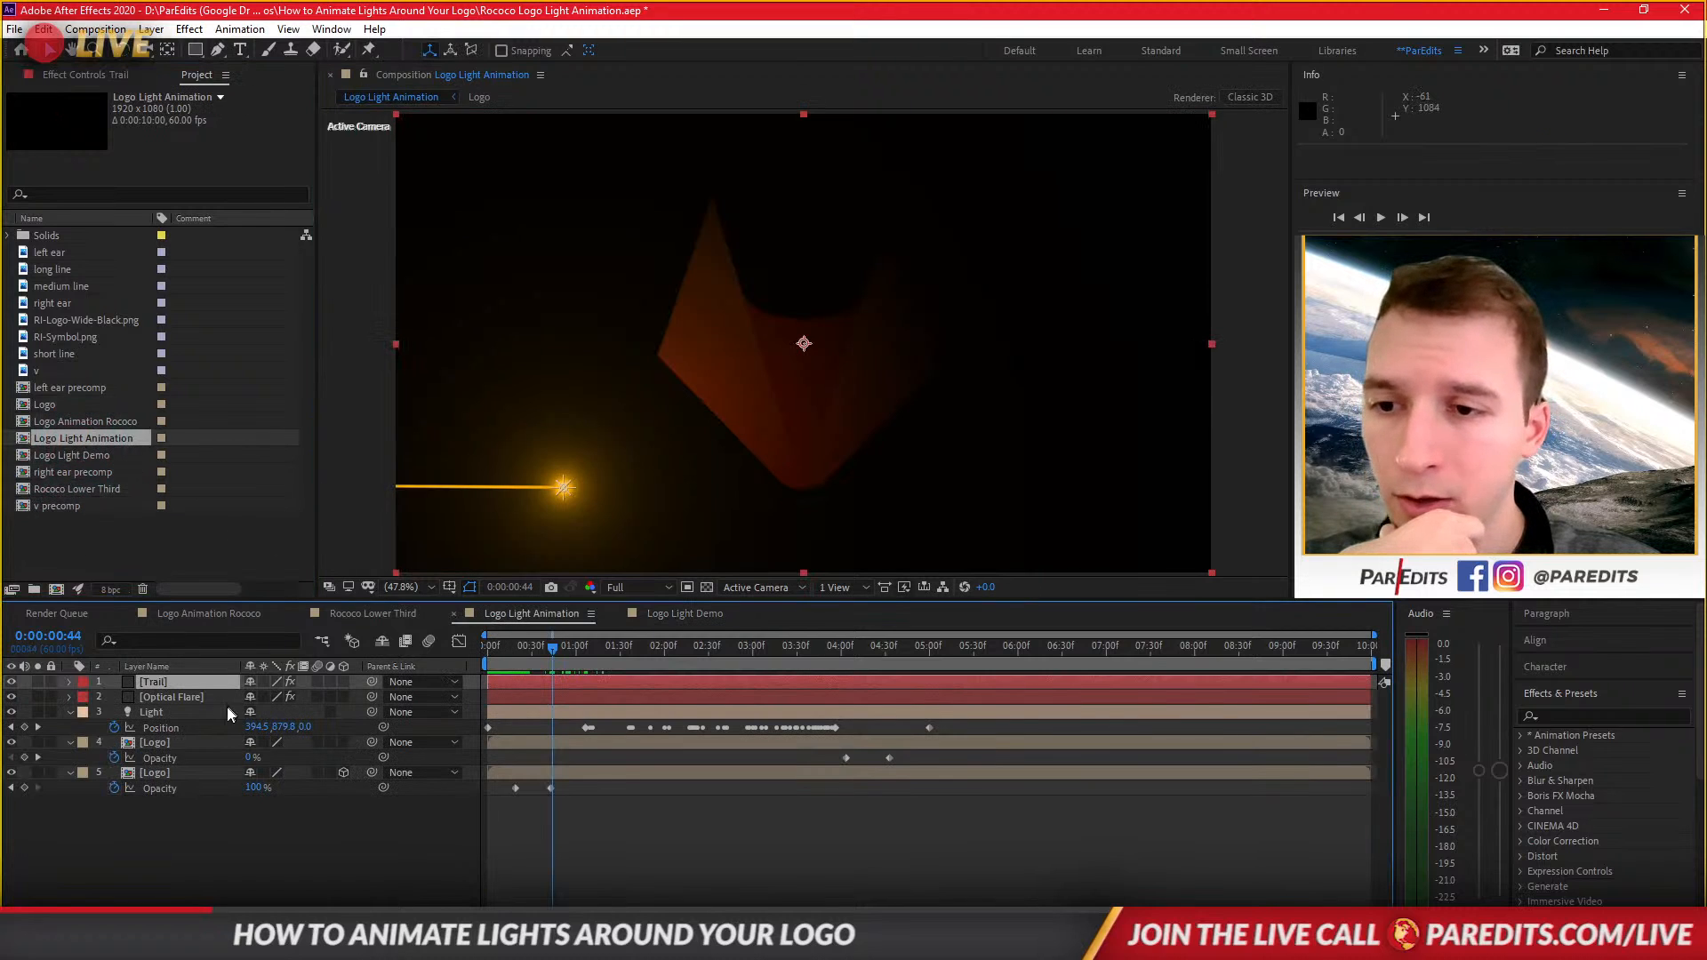
{"action": "left_click", "coordinate": [196, 744]}
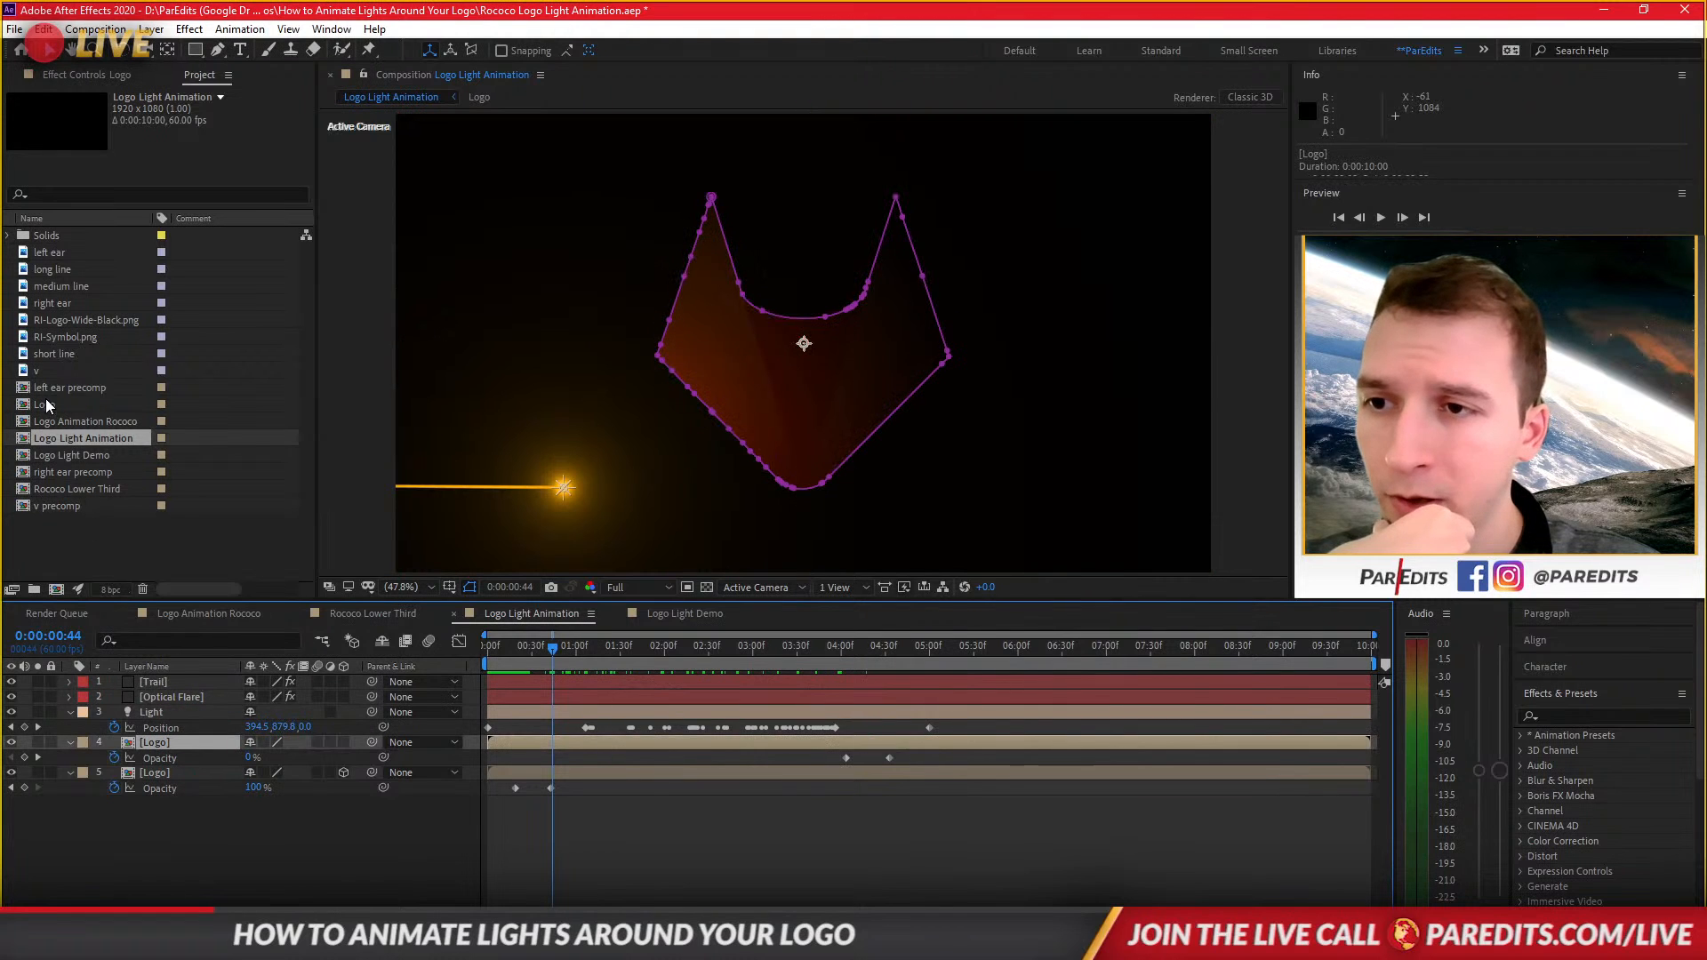
{"action": "left_click", "coordinate": [683, 613]}
{"action": "left_click_drag", "start_coordinate": [45, 405], "coordinate": [249, 812]}
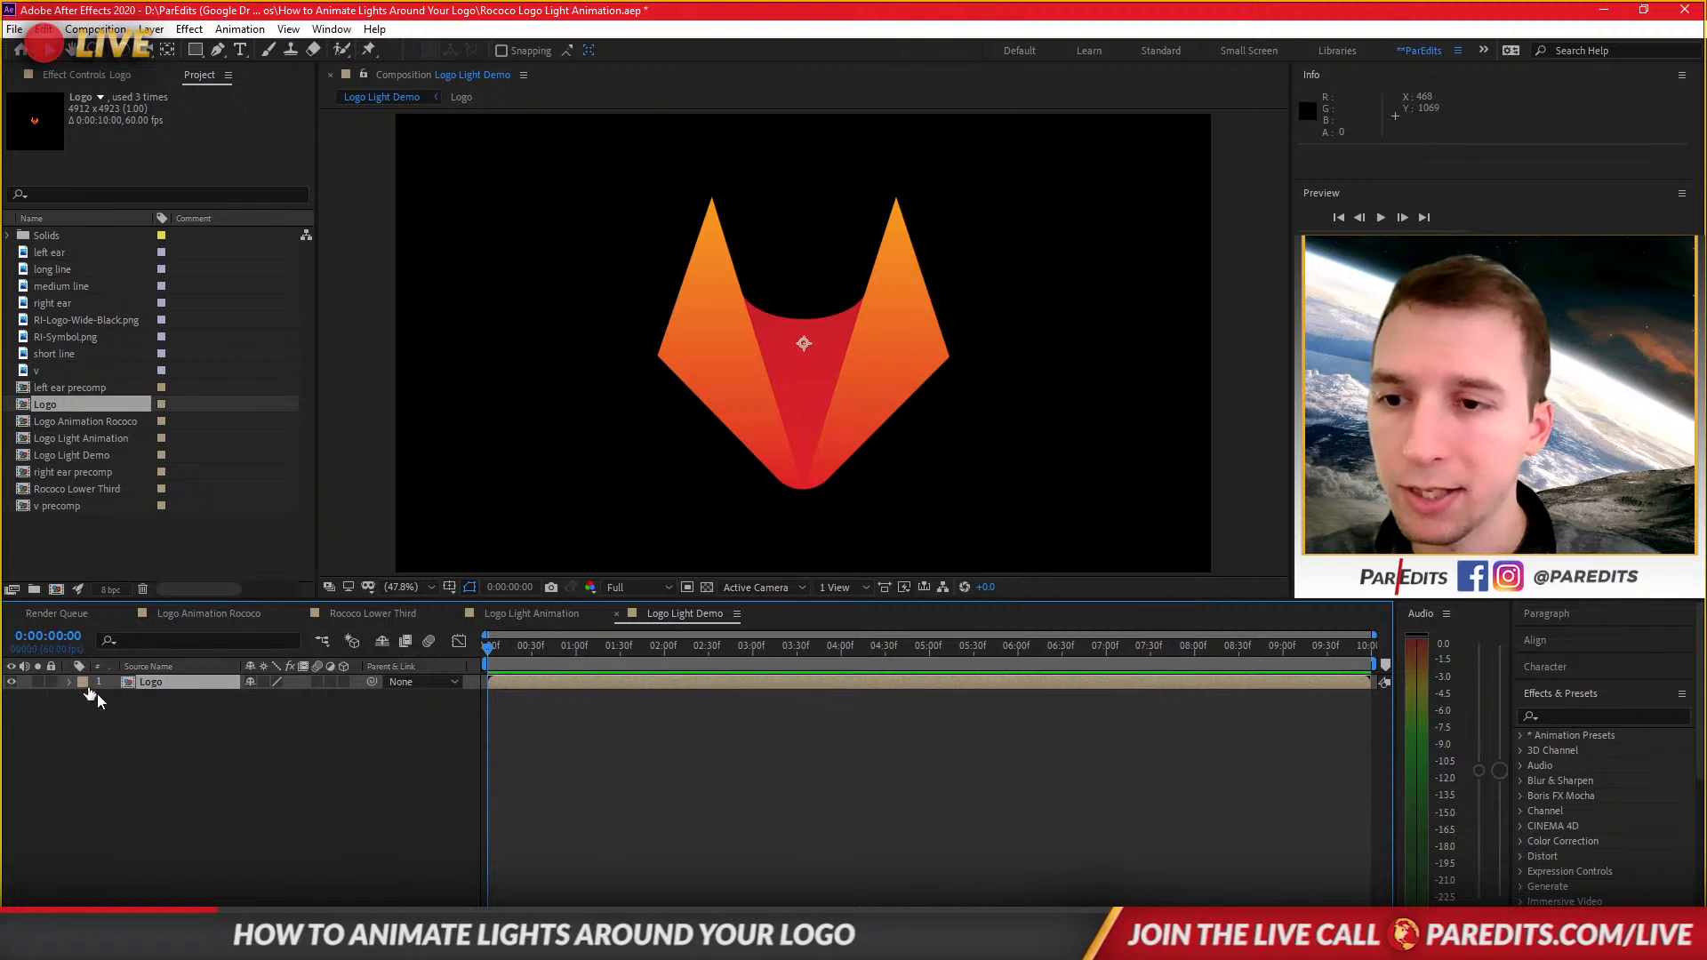
Open the Logo precomp and inspect the RI-Symbol.png layer's scale.
{"action": "left_click", "coordinate": [181, 685]}
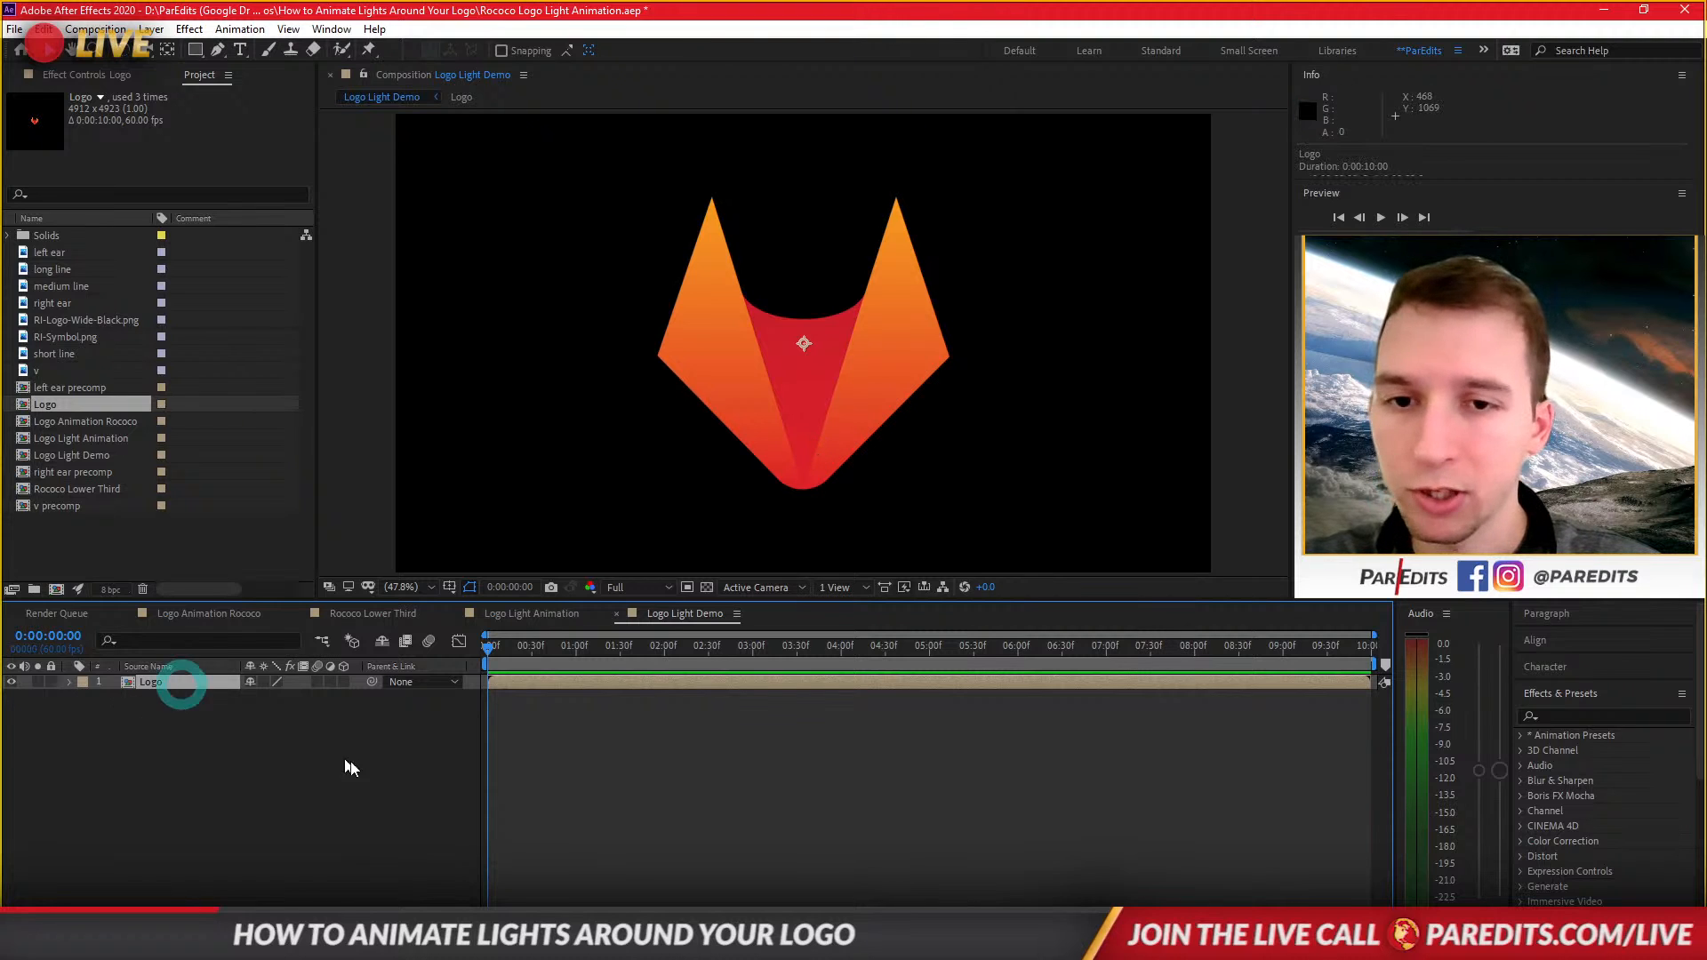
{"action": "double_click", "coordinate": [131, 683]}
{"action": "left_click", "coordinate": [217, 681]}
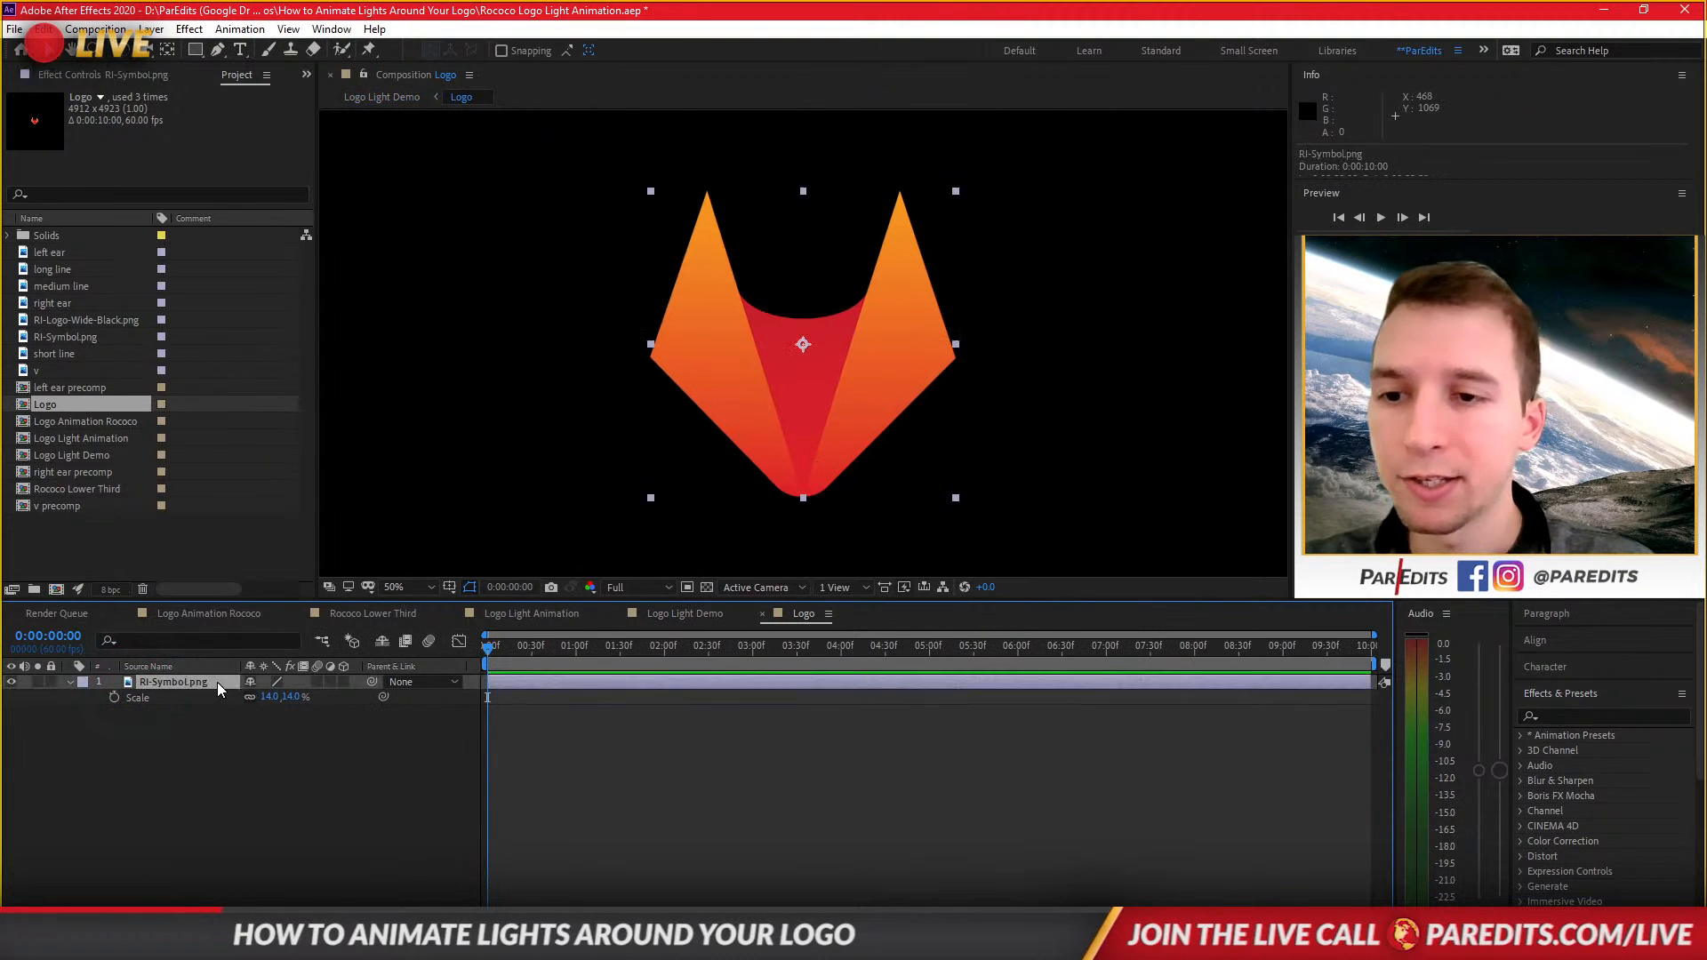
{"action": "key", "text": "s"}
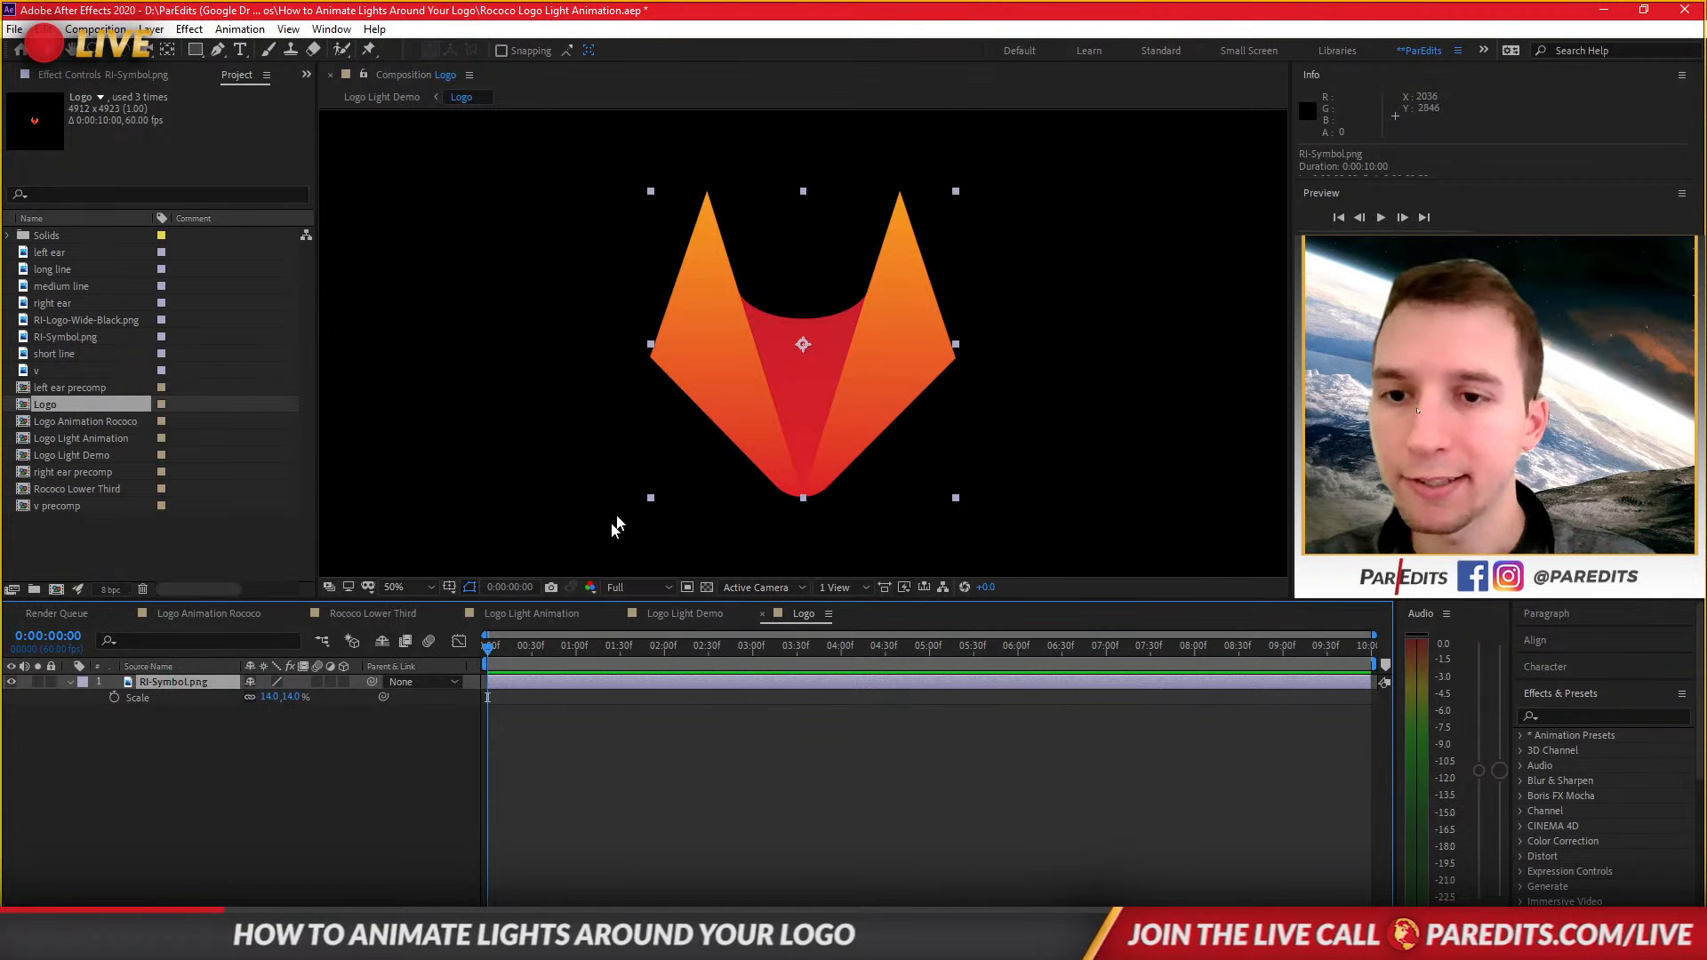
{"action": "left_click", "coordinate": [761, 614]}
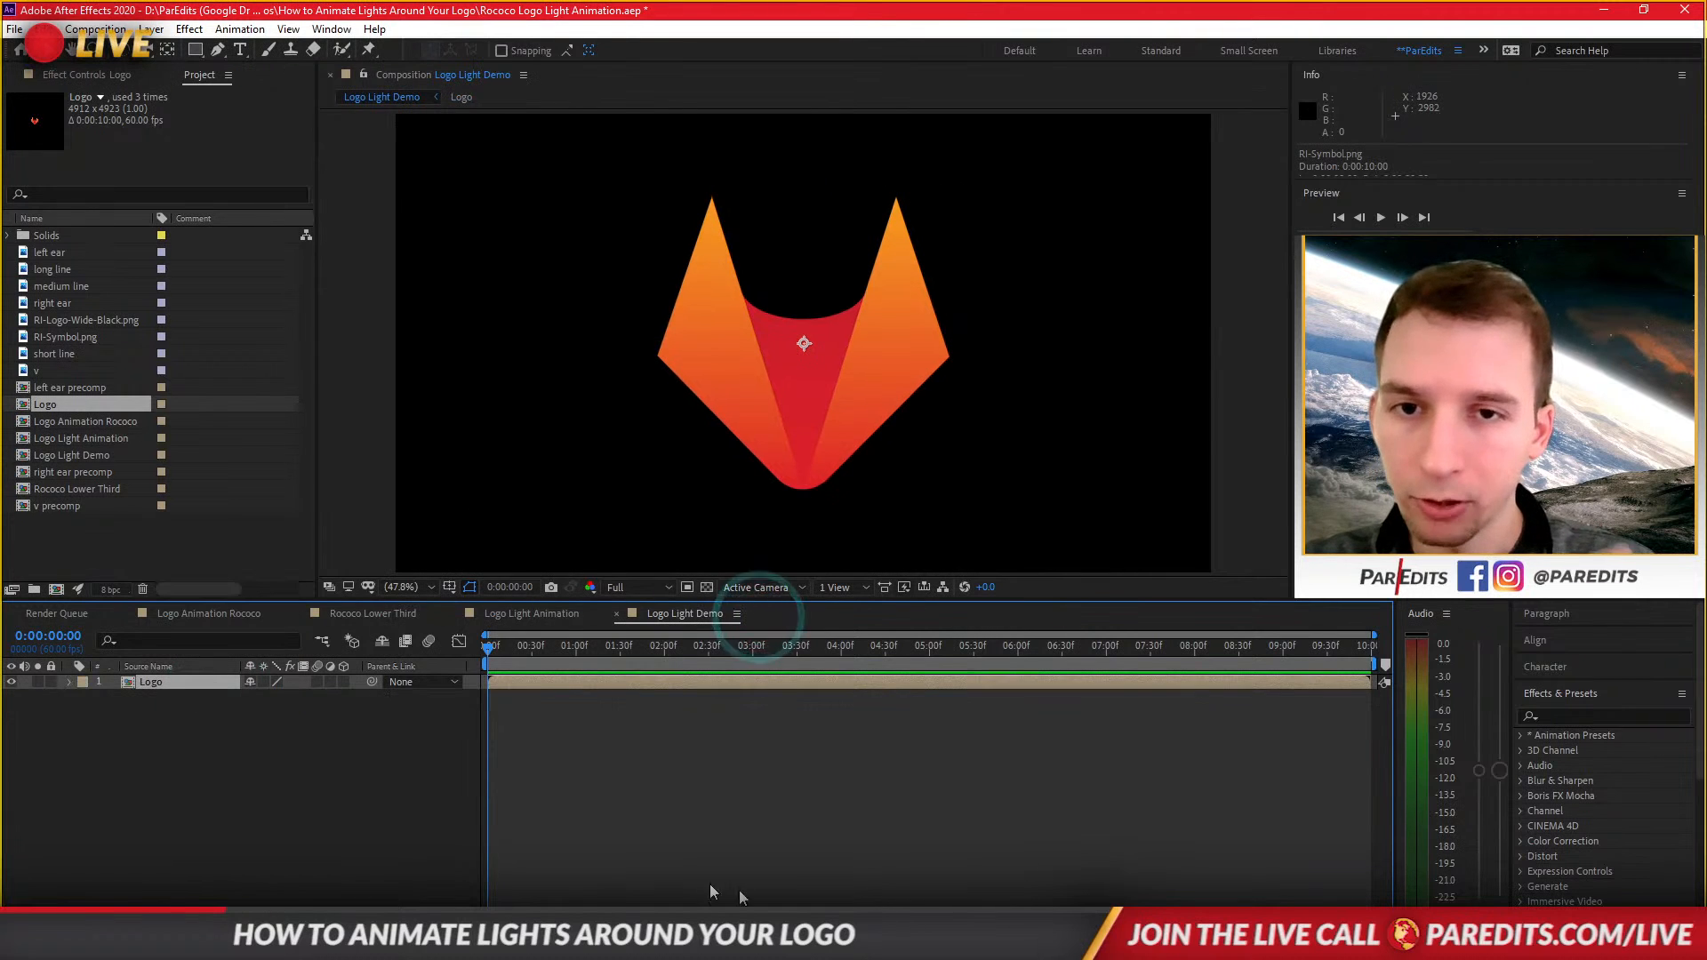
Auto-trace the Logo layer's alpha channel for the current frame with the default settings.
{"action": "left_click", "coordinate": [660, 722]}
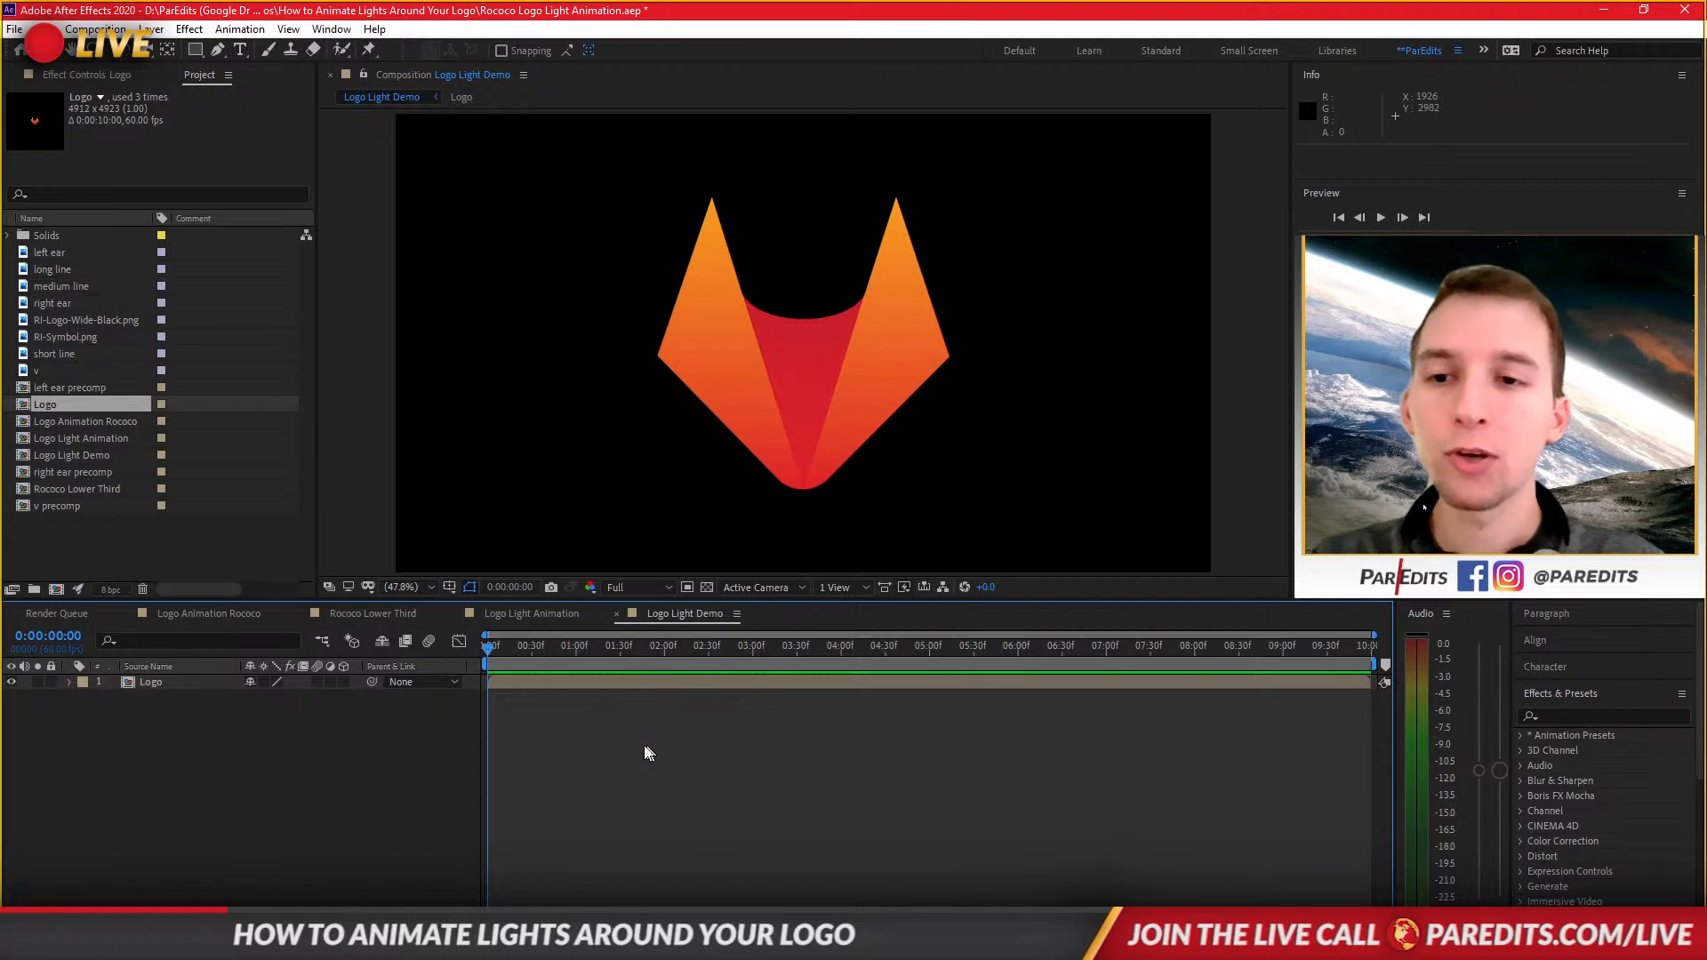
{"action": "left_click", "coordinate": [226, 681]}
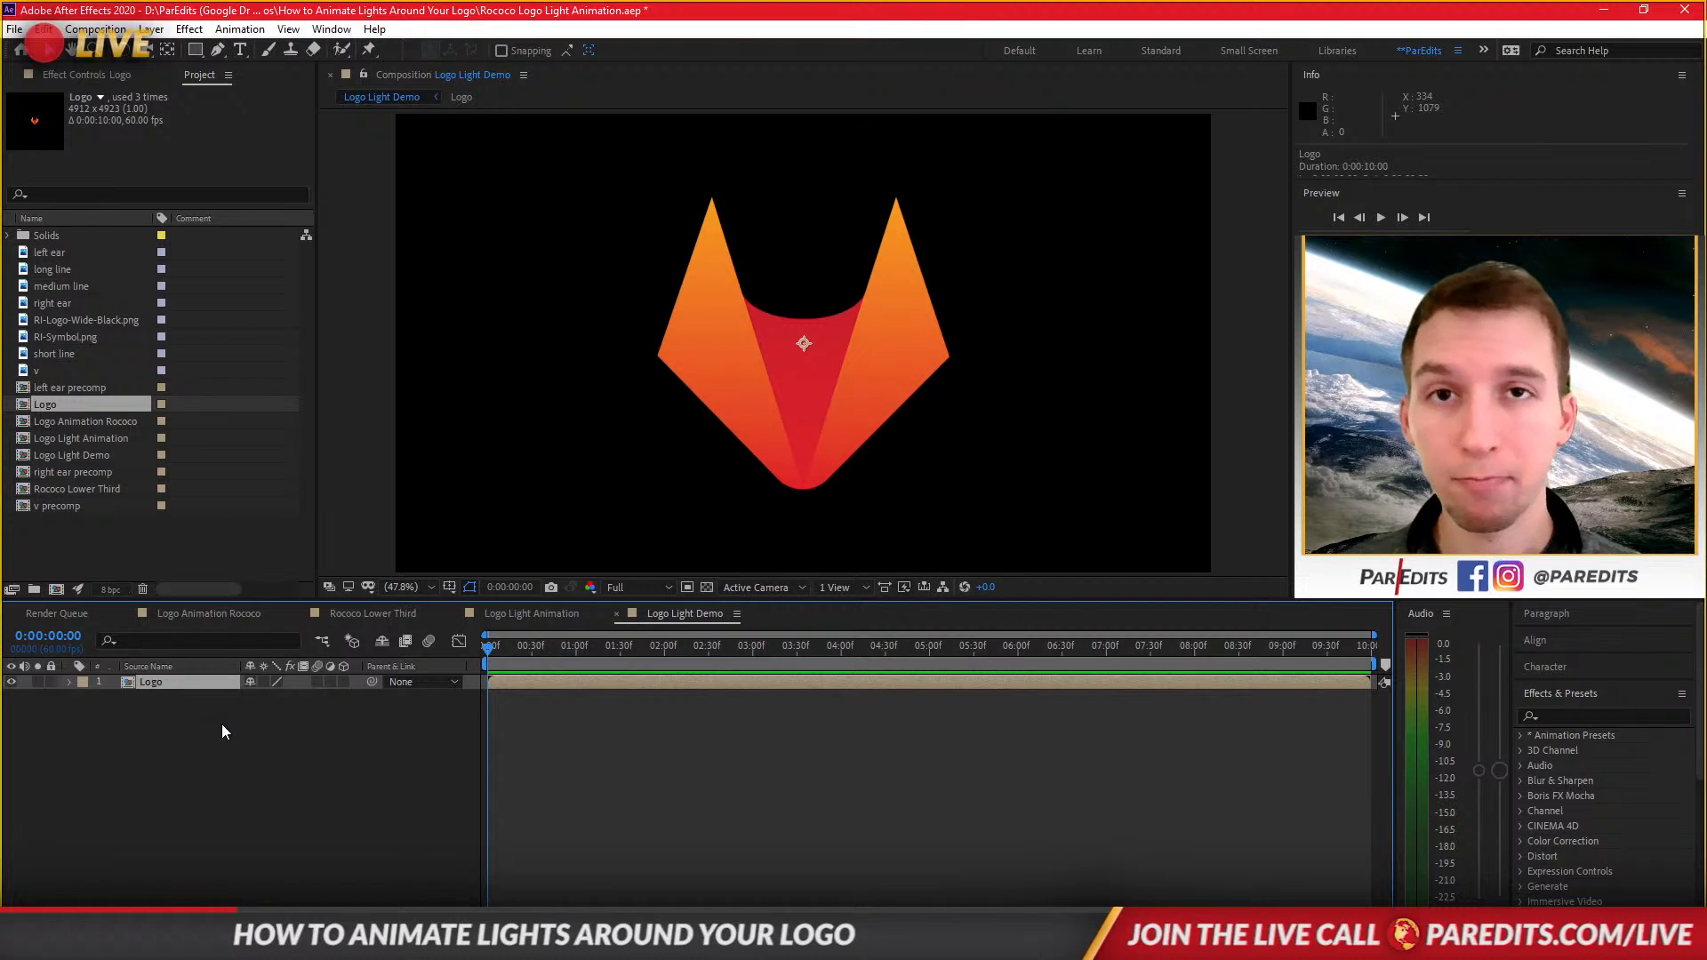
{"action": "left_click", "coordinate": [164, 692]}
{"action": "right_click", "coordinate": [167, 683]}
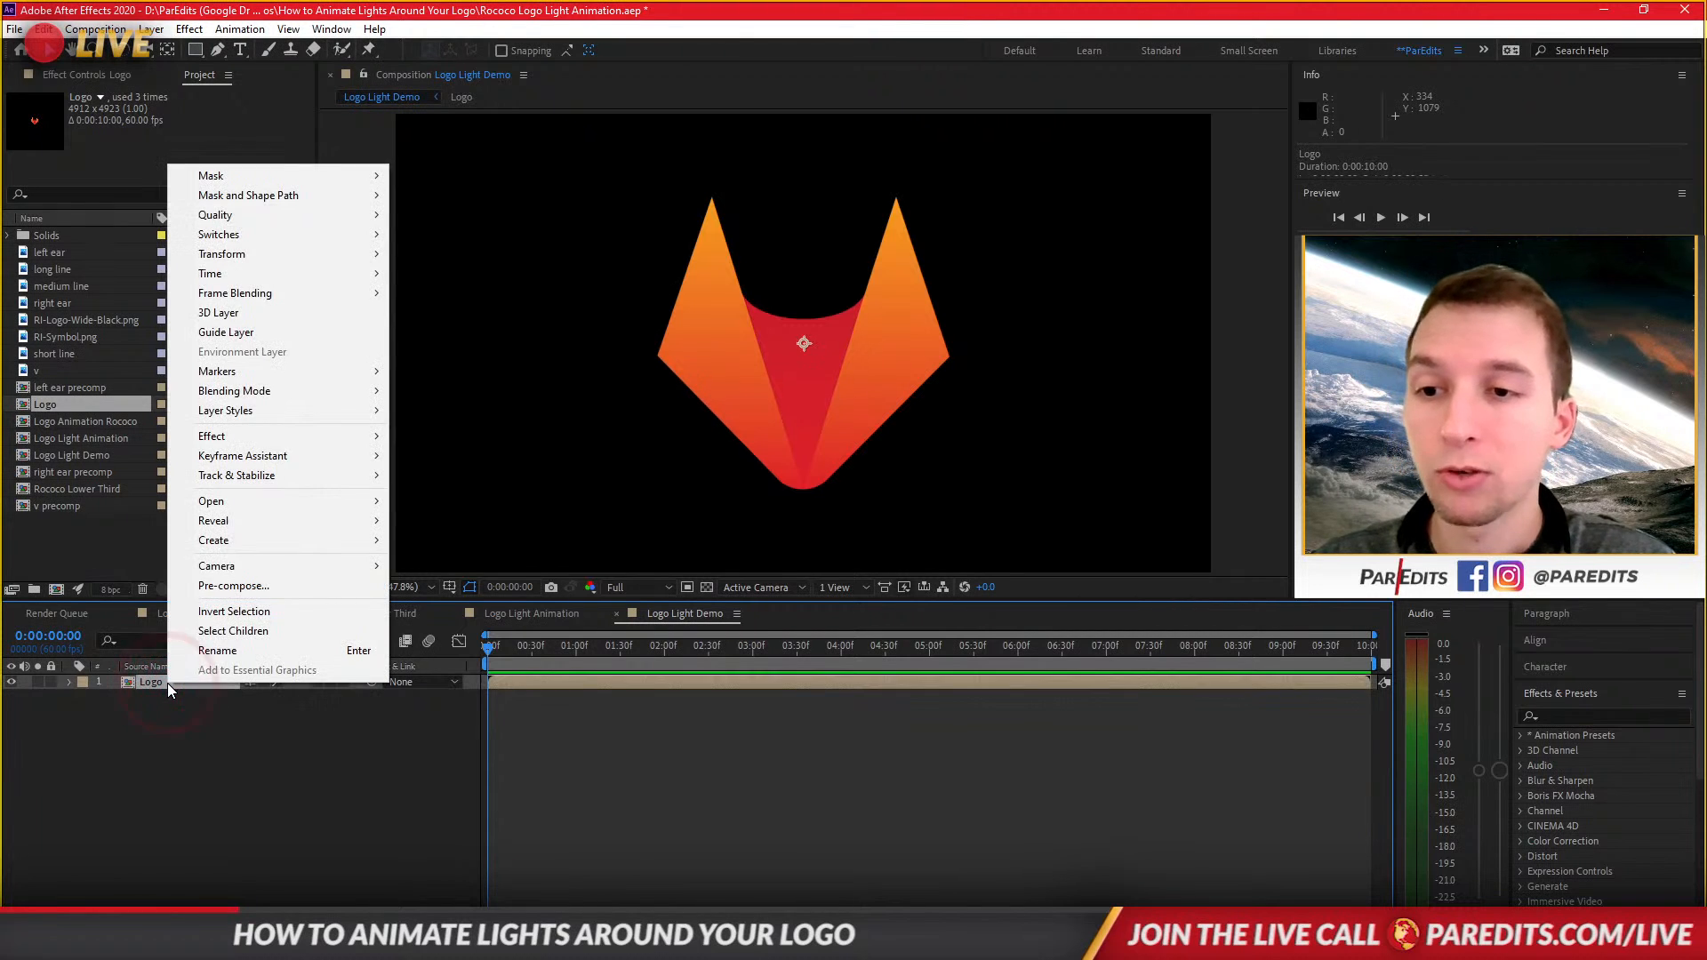
{"action": "left_click", "coordinate": [172, 686]}
{"action": "left_click", "coordinate": [180, 683]}
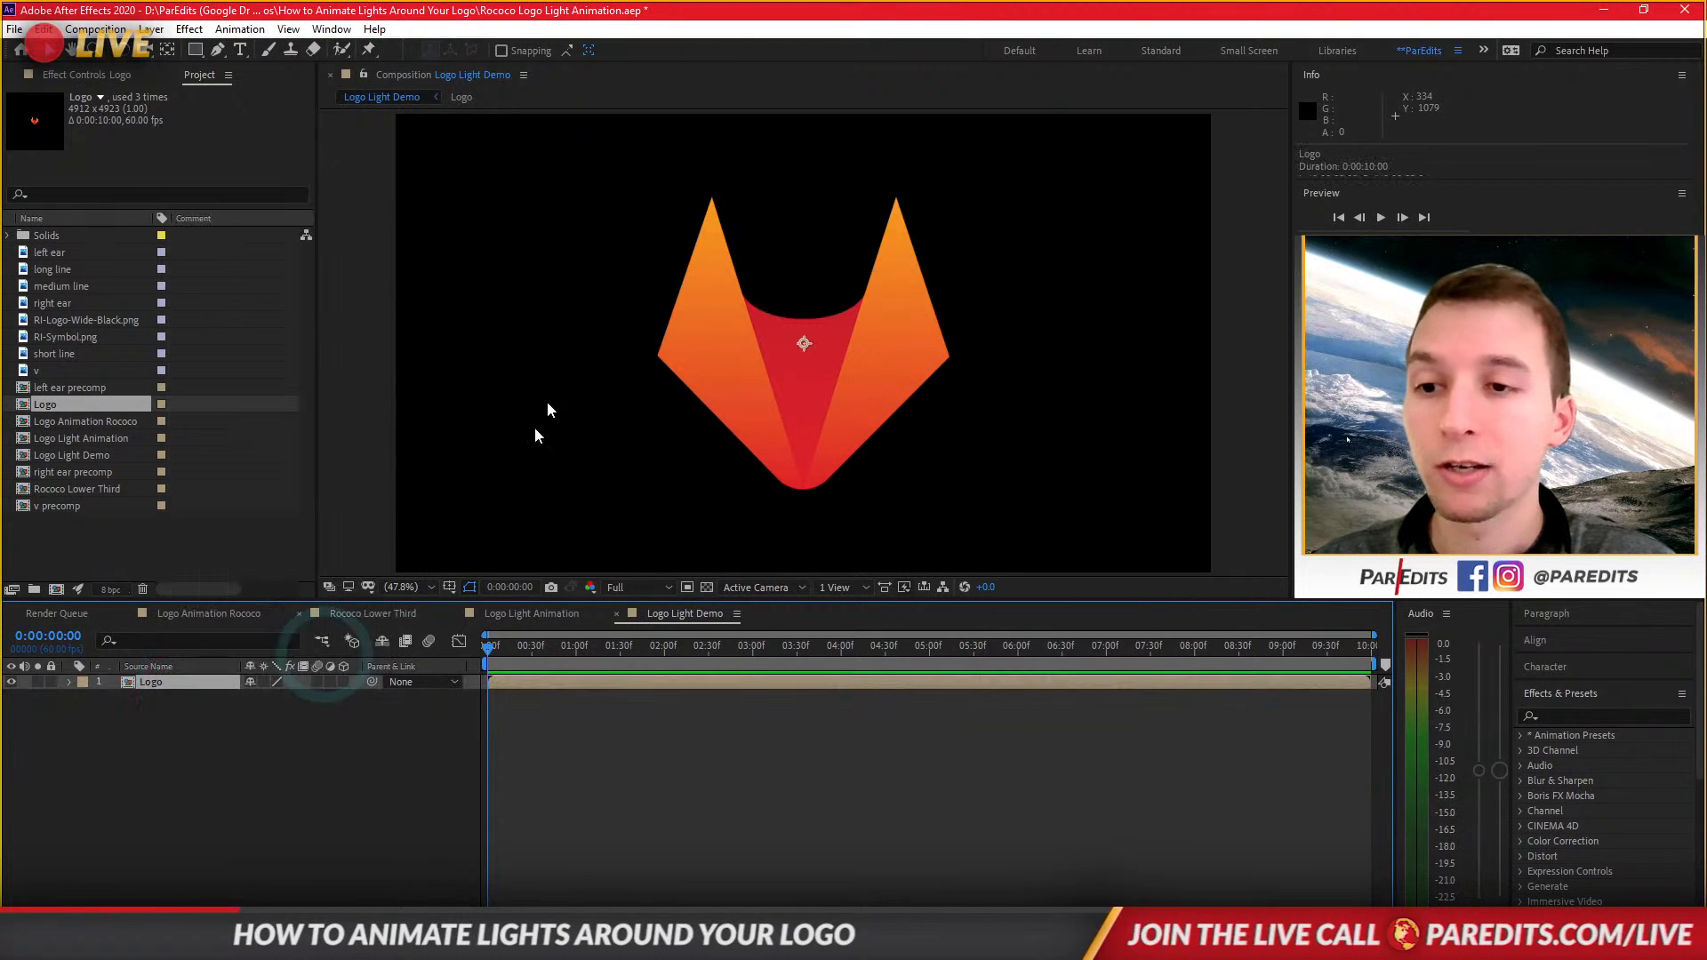
{"action": "left_click", "coordinate": [151, 29]}
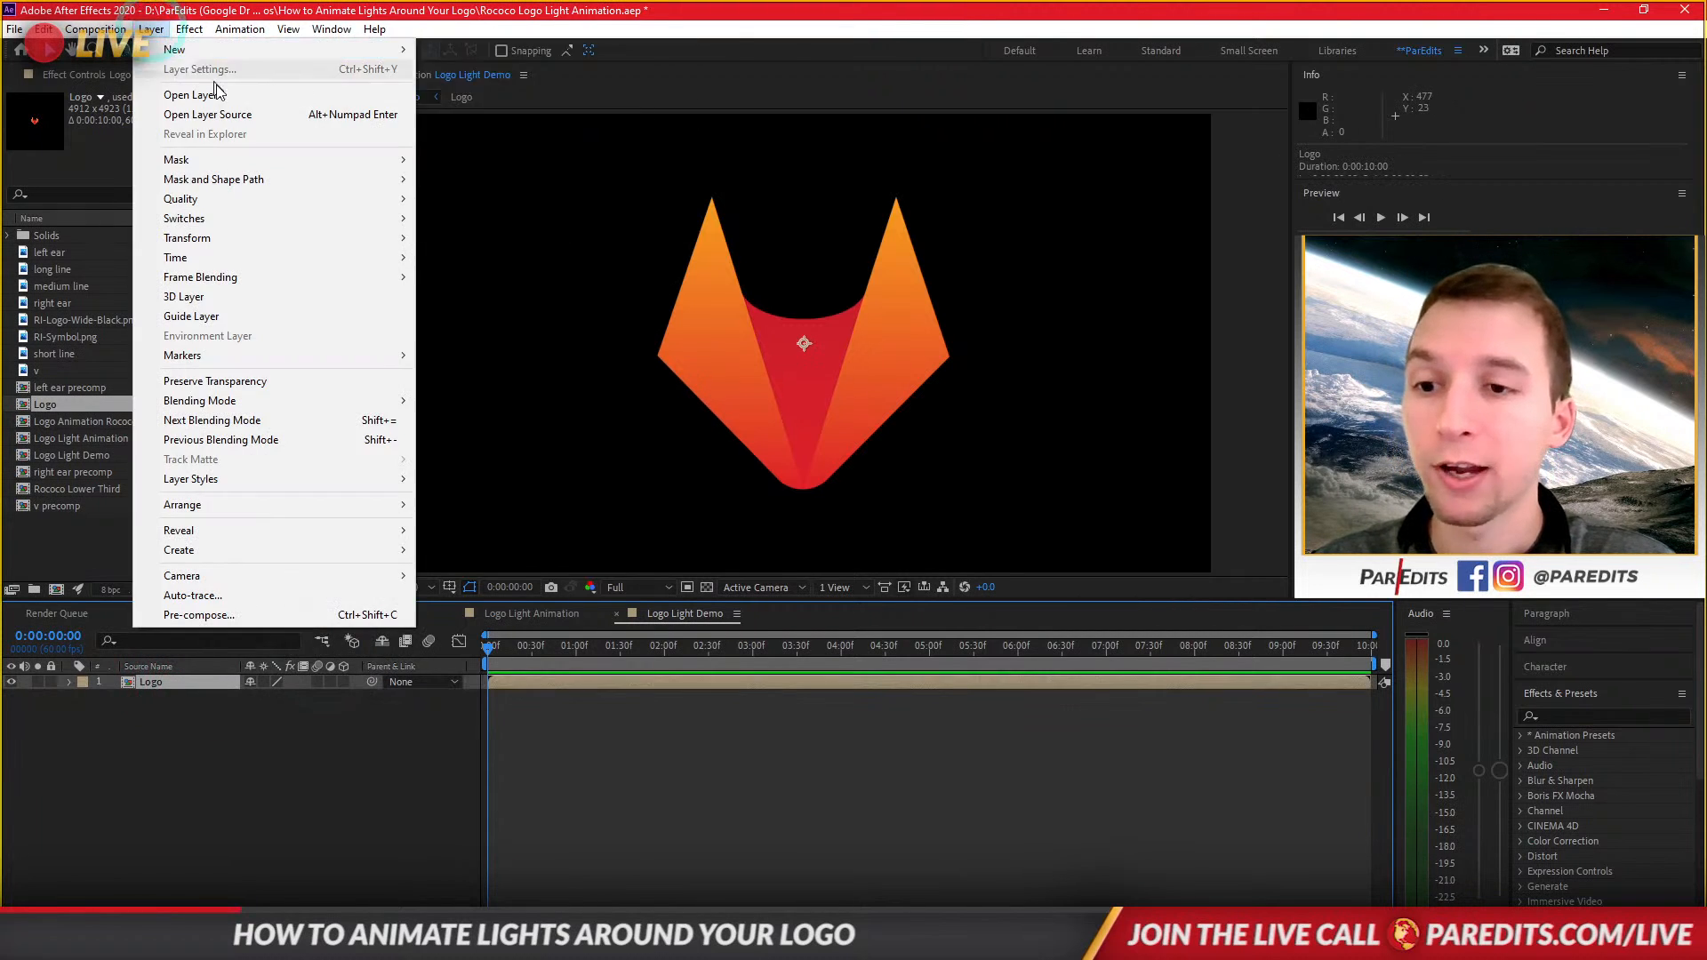
{"action": "left_click", "coordinate": [287, 593]}
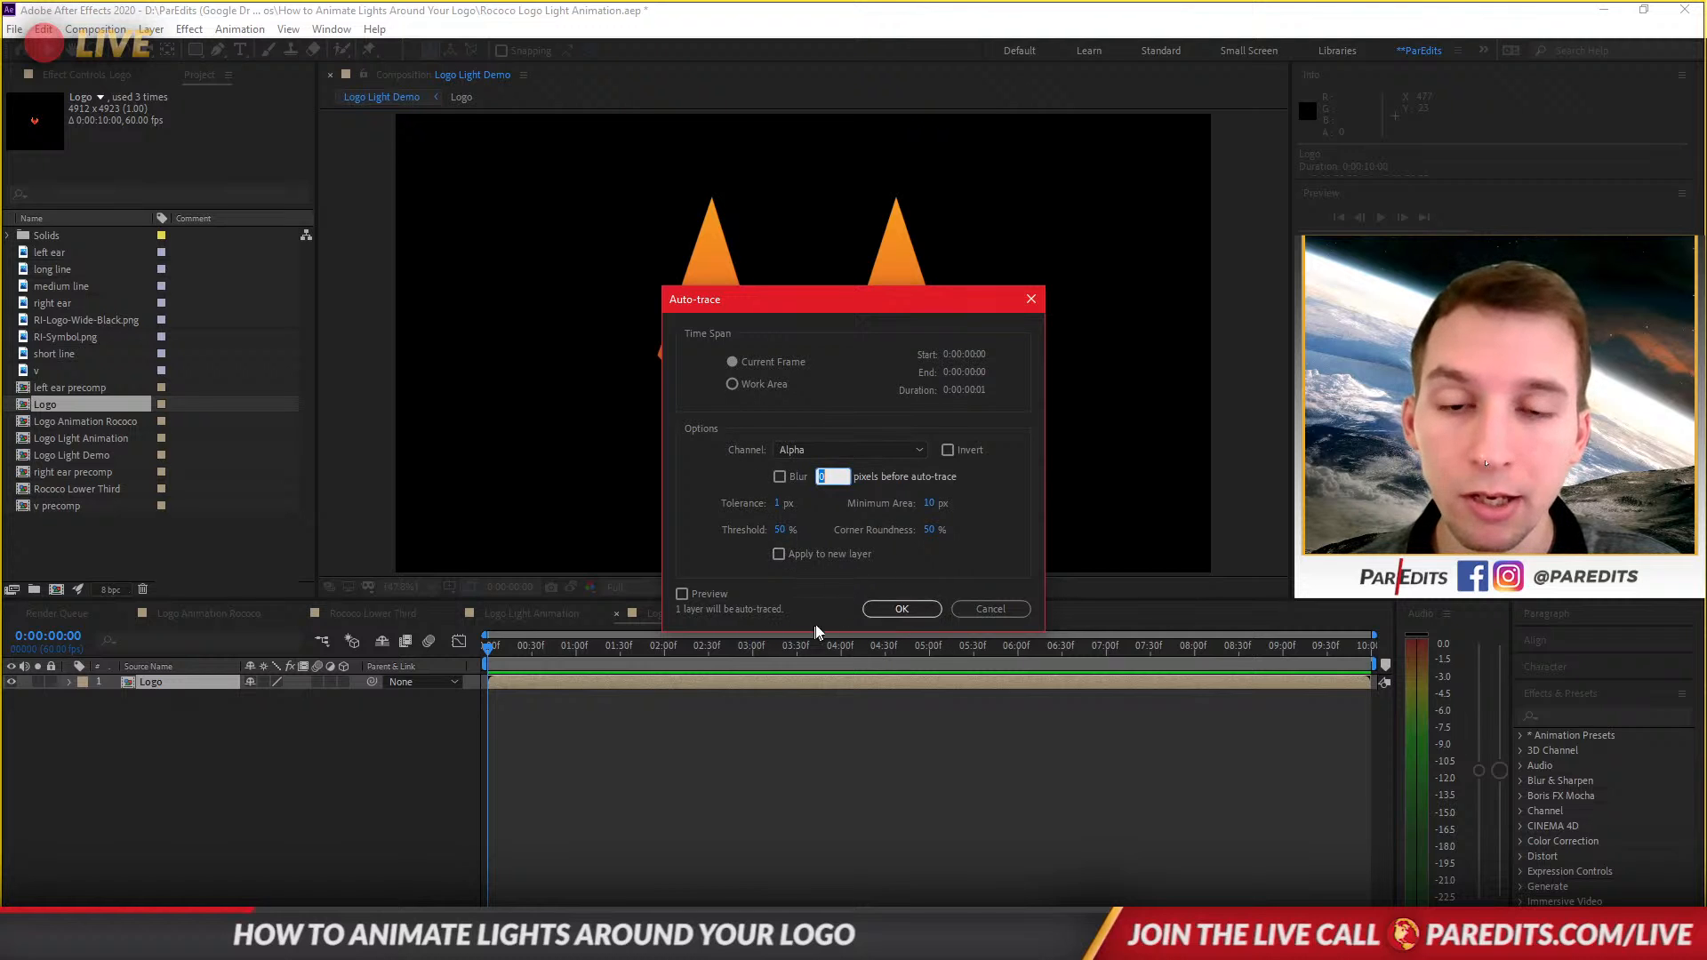
{"action": "left_click", "coordinate": [901, 608]}
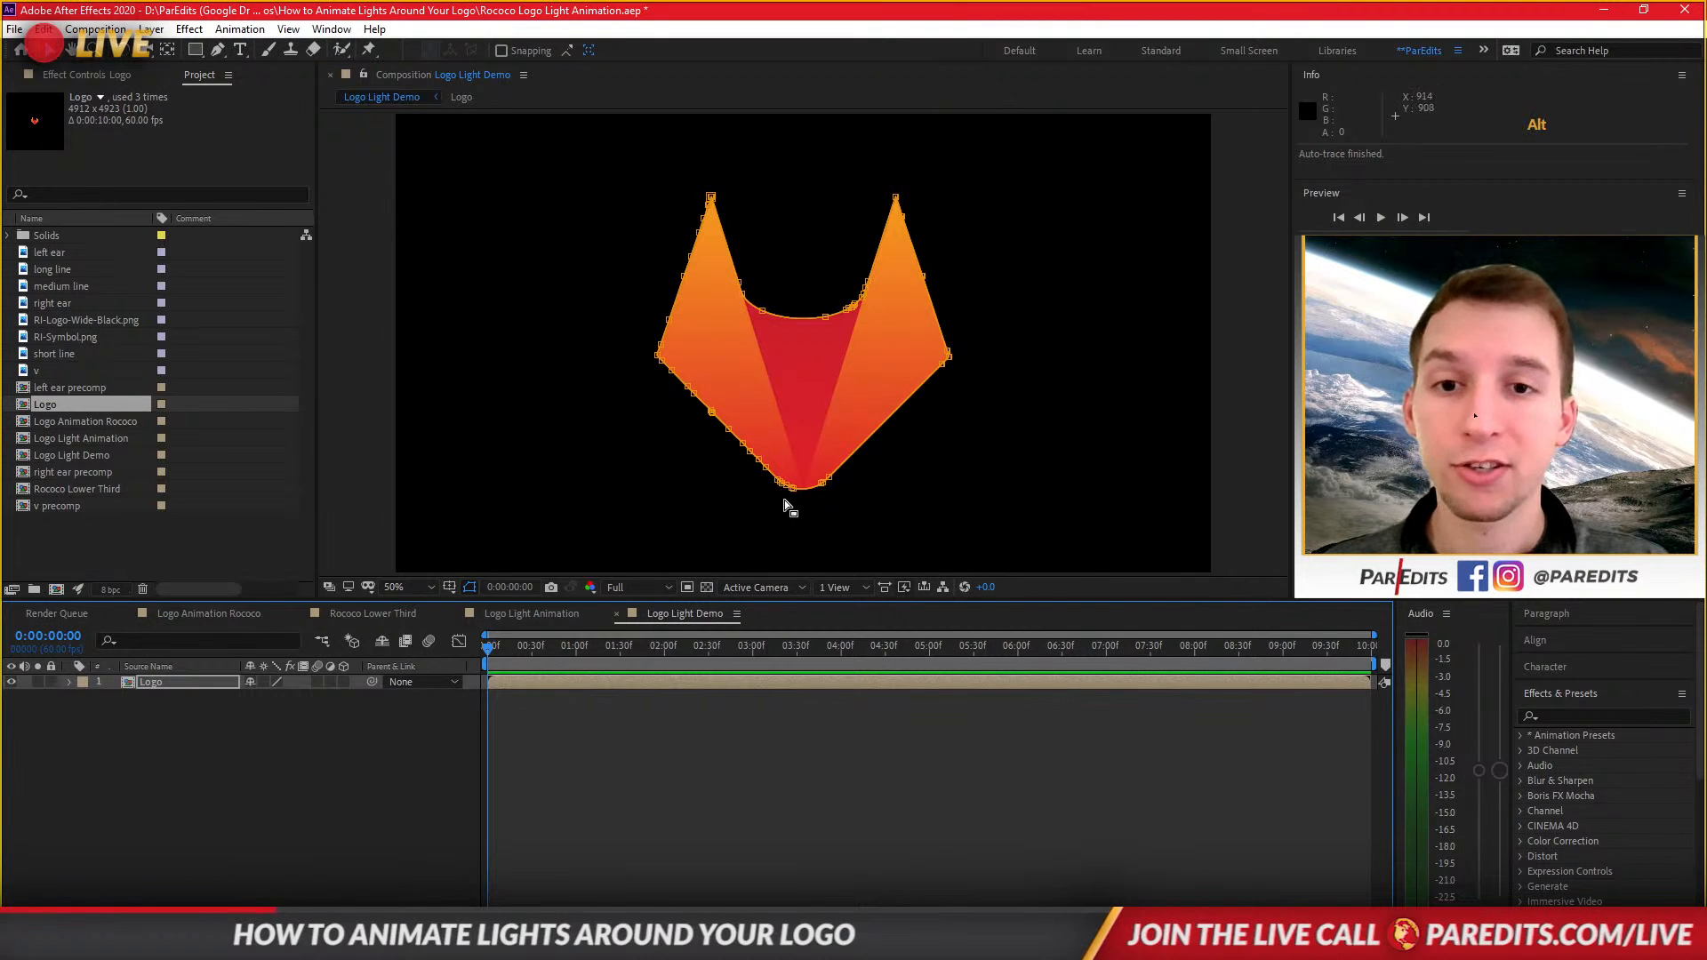
Set the mask vertex at the bottom centre of the logo as the first vertex.
{"action": "scroll", "coordinate": [784, 500], "scroll_direction": "up", "scroll_amount": 8}
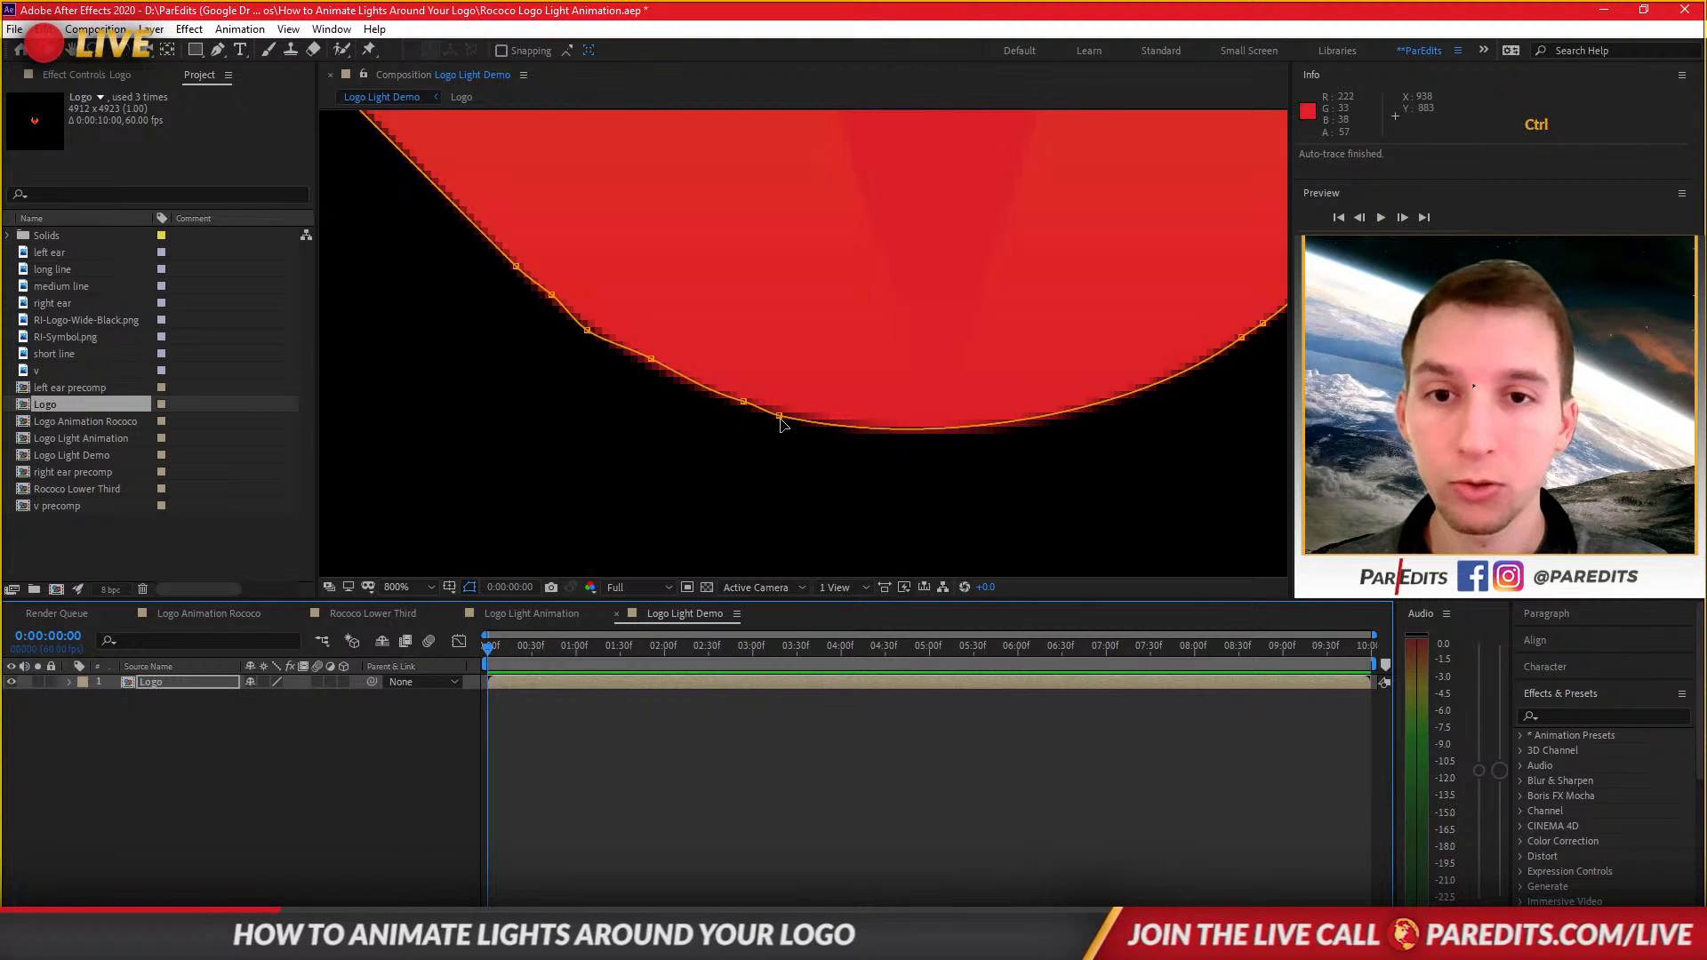
{"action": "left_click", "coordinate": [780, 416], "text": "ctrl"}
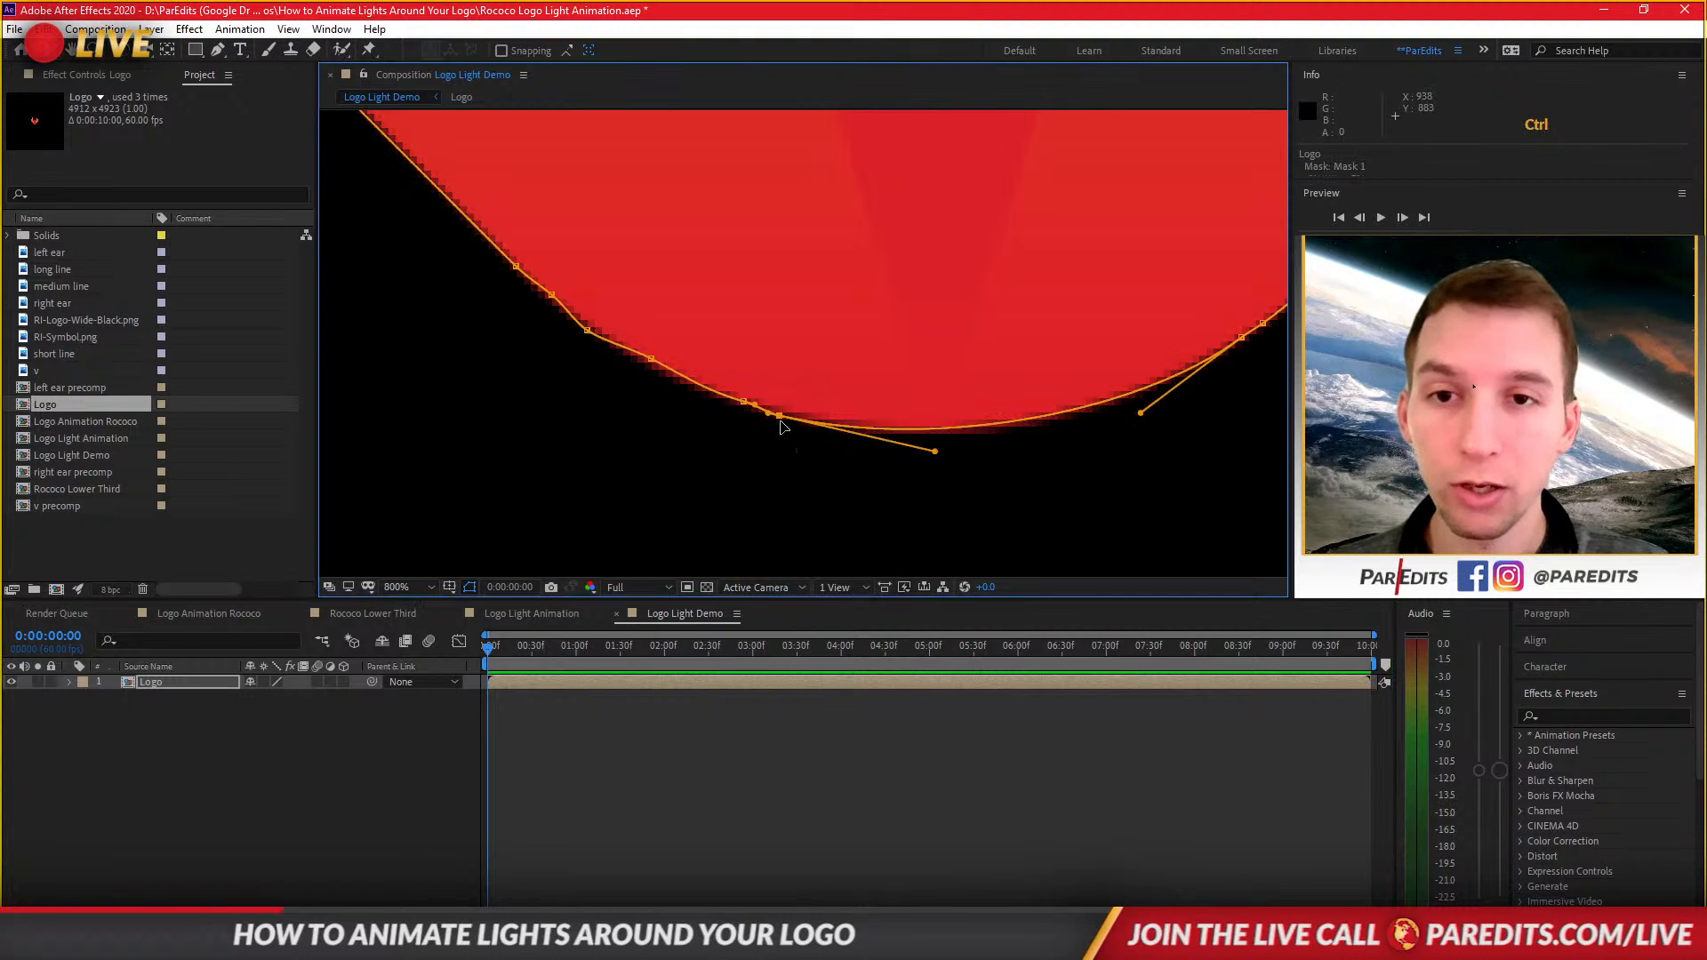
{"action": "right_click", "coordinate": [780, 425]}
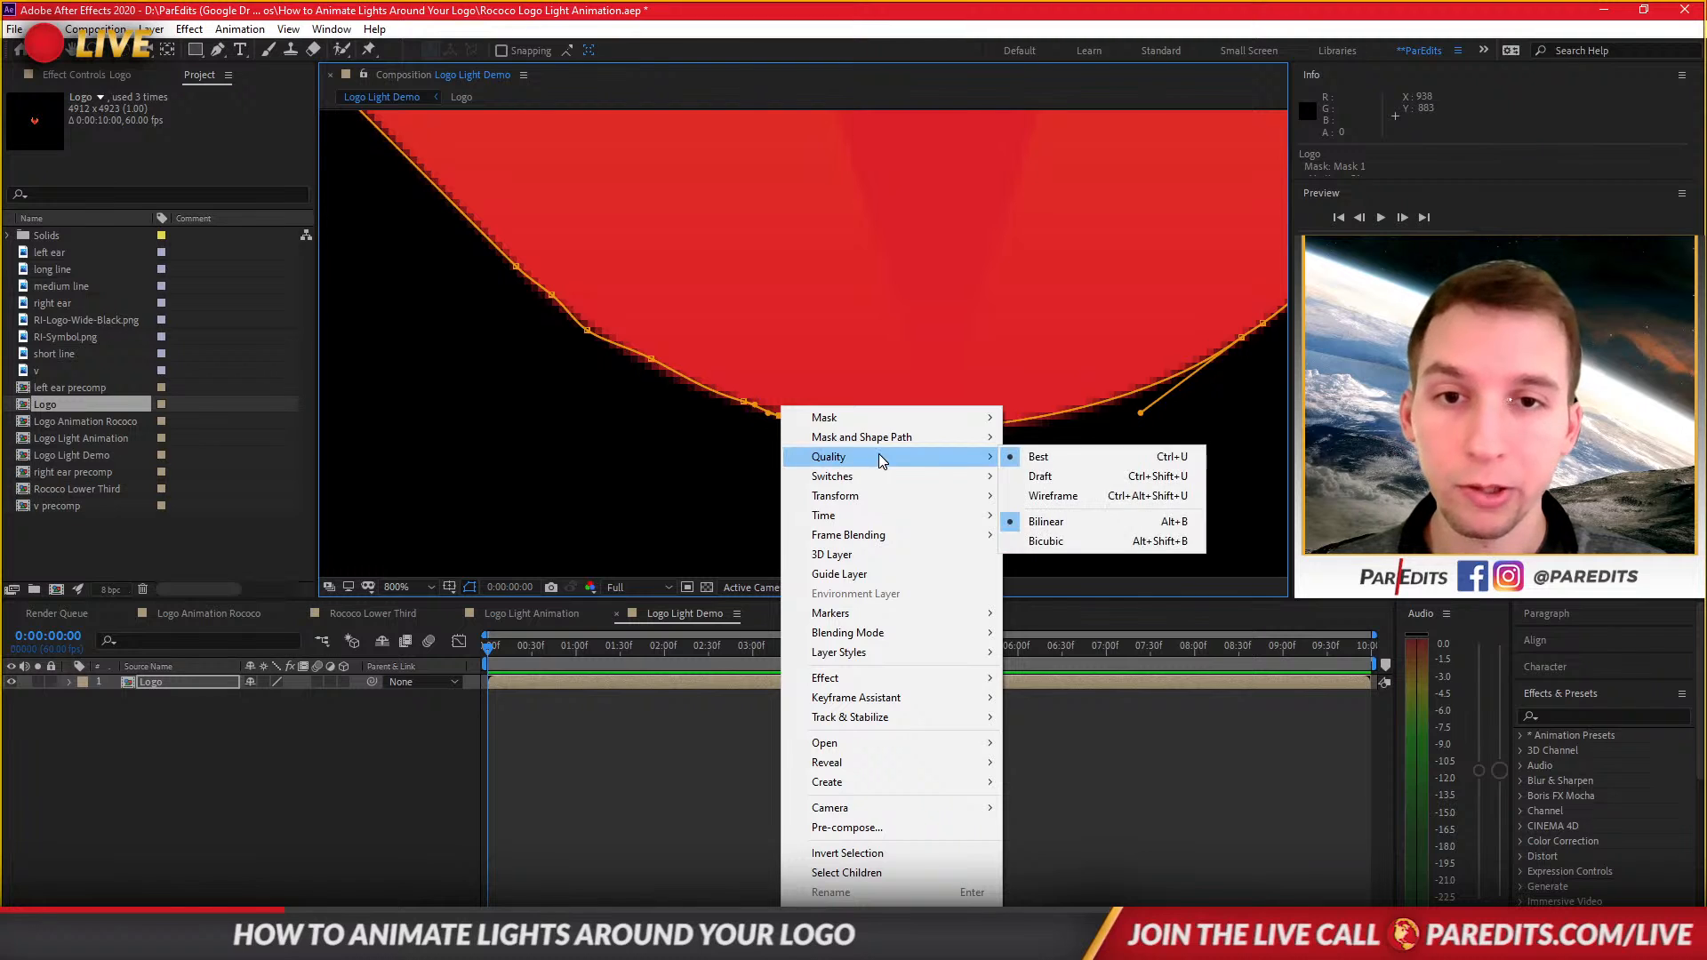
{"action": "mouse_move", "coordinate": [897, 441]}
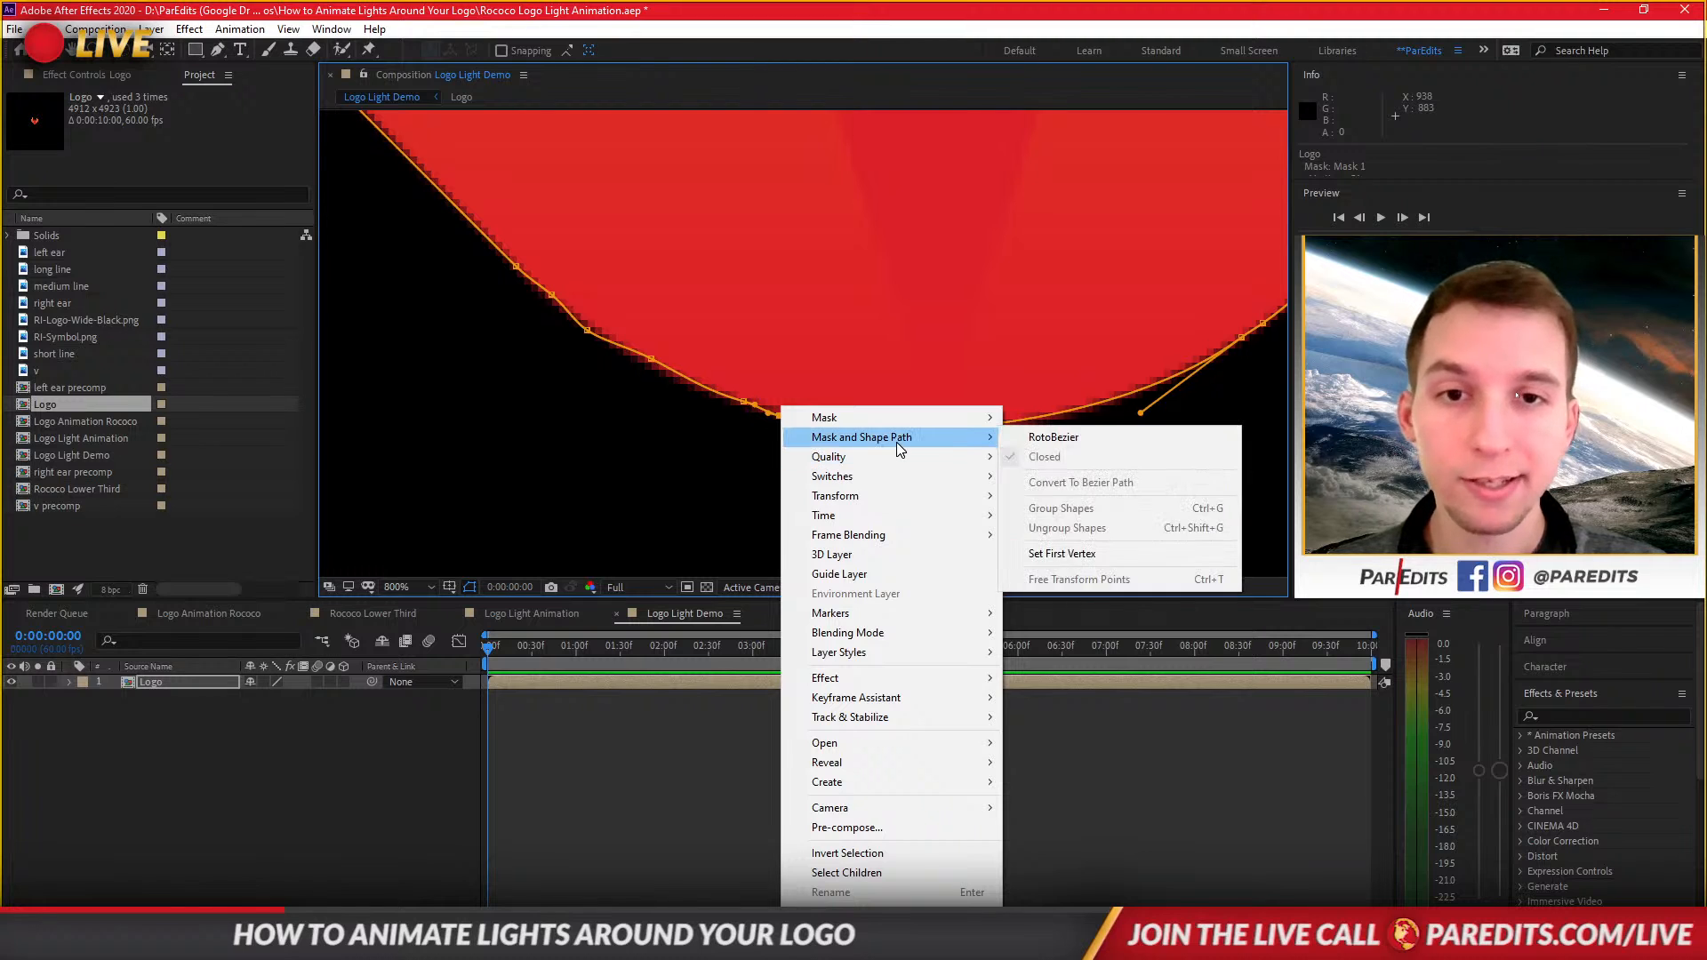
{"action": "left_click", "coordinate": [1064, 552]}
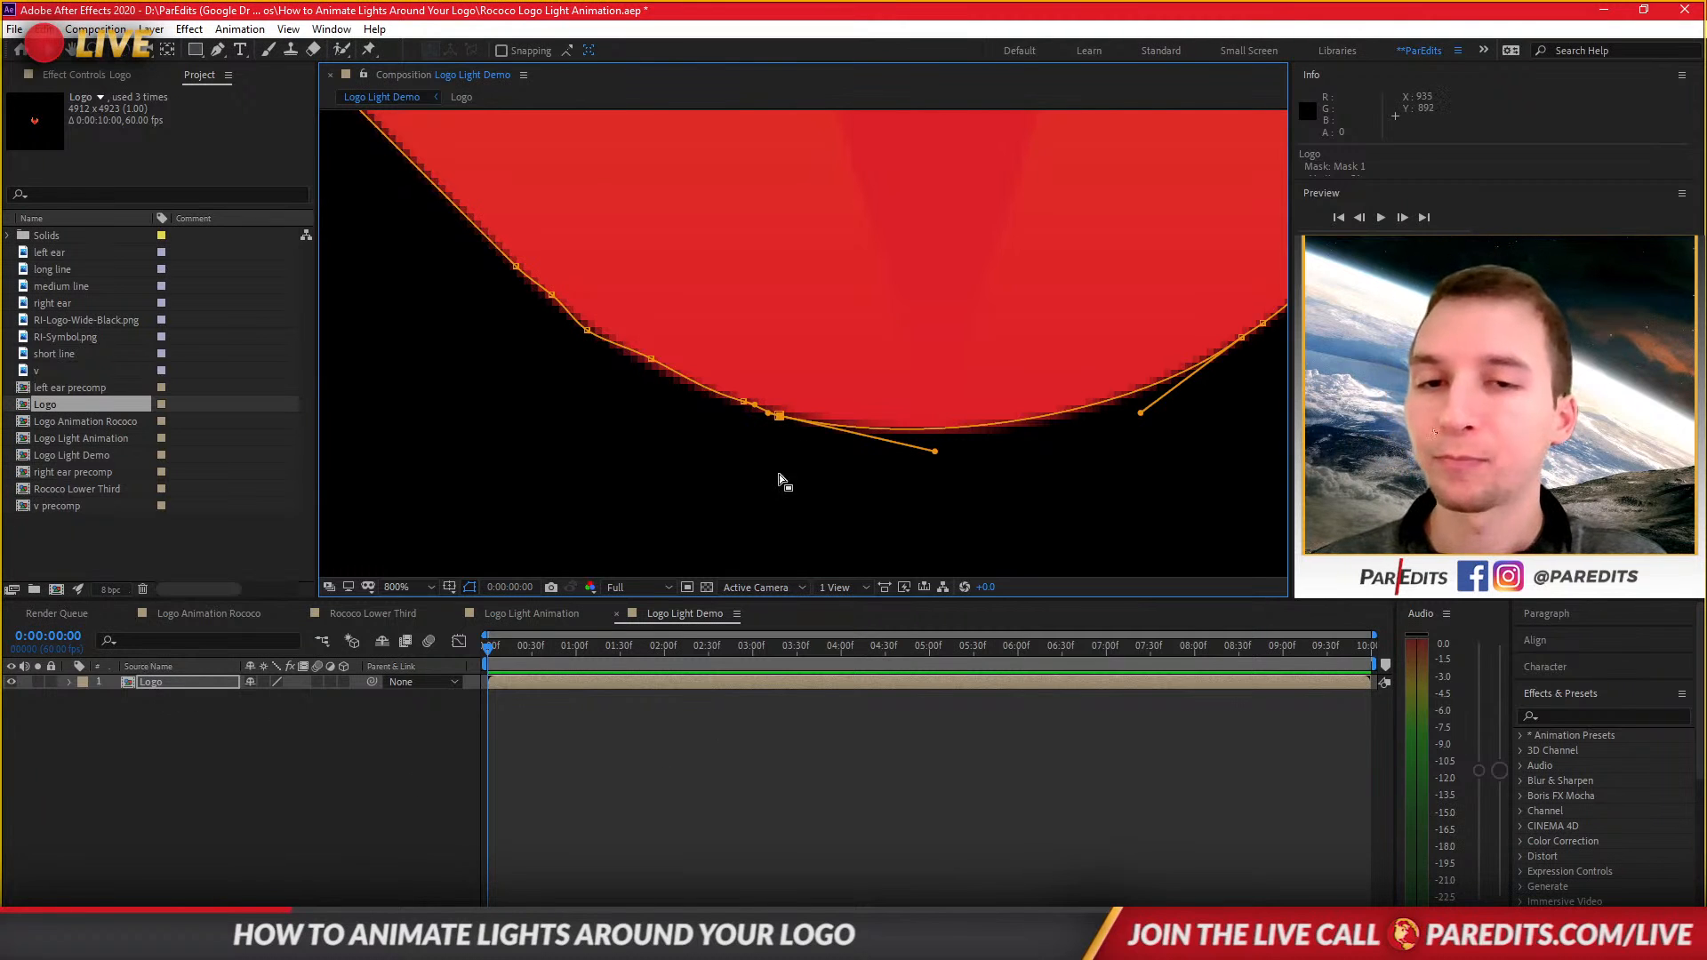
{"action": "scroll", "coordinate": [692, 496], "scroll_direction": "down", "scroll_amount": 5}
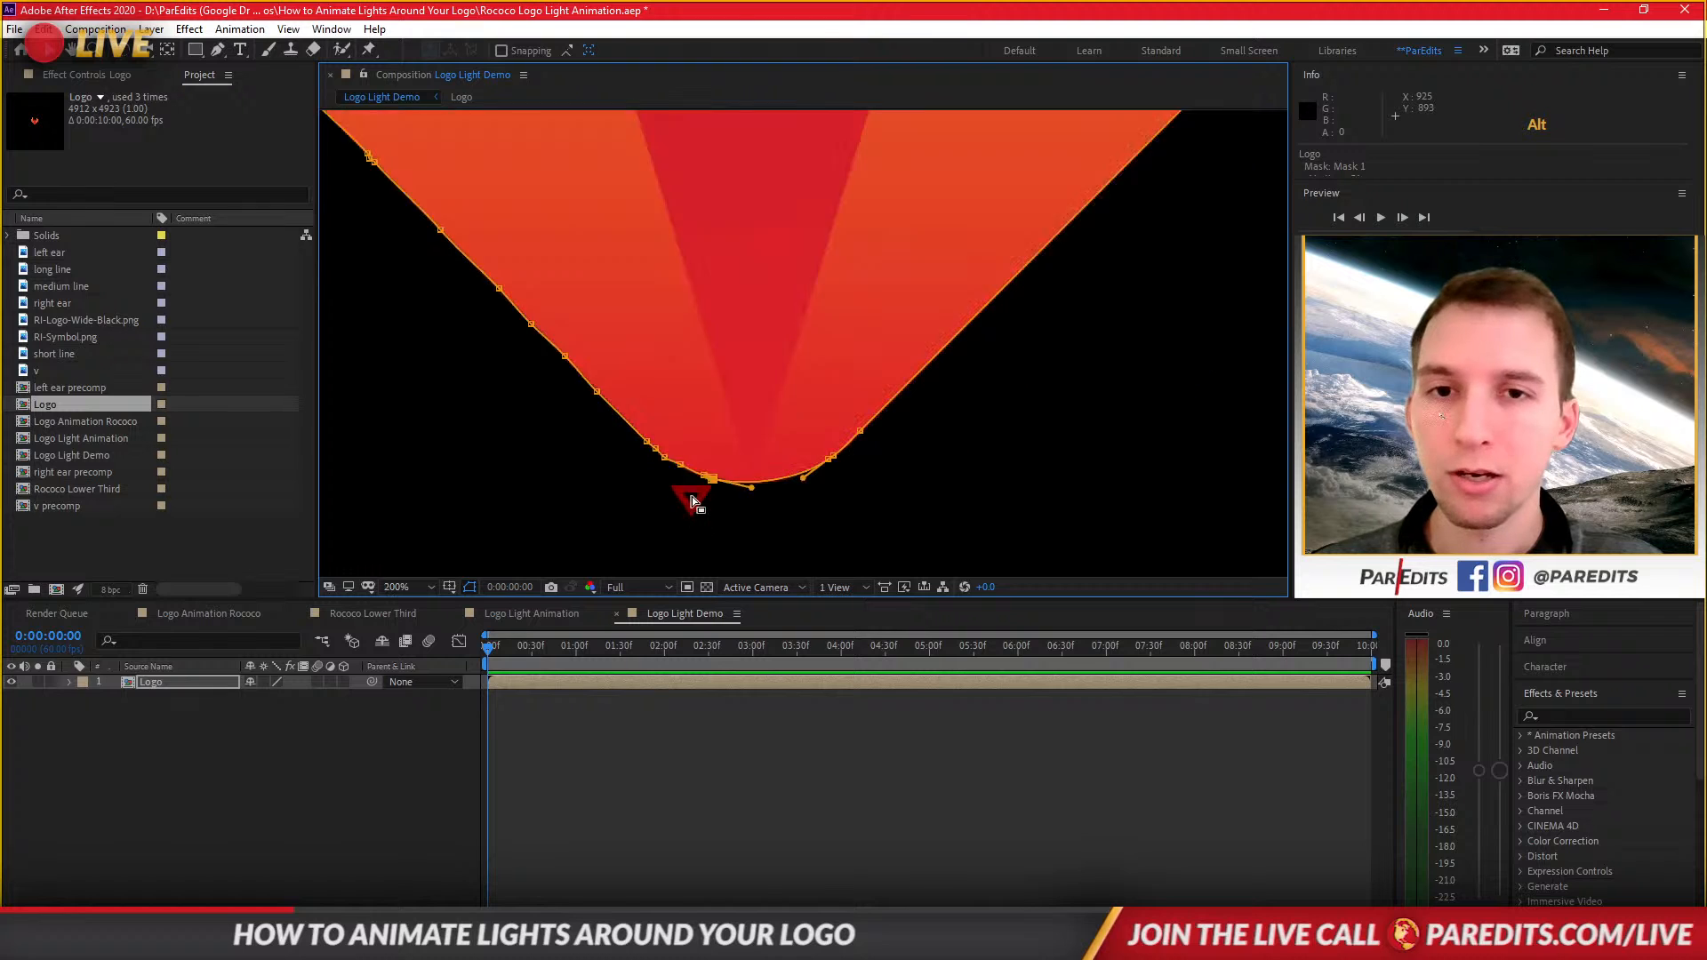
{"action": "scroll", "coordinate": [680, 496], "scroll_direction": "down", "scroll_amount": 2}
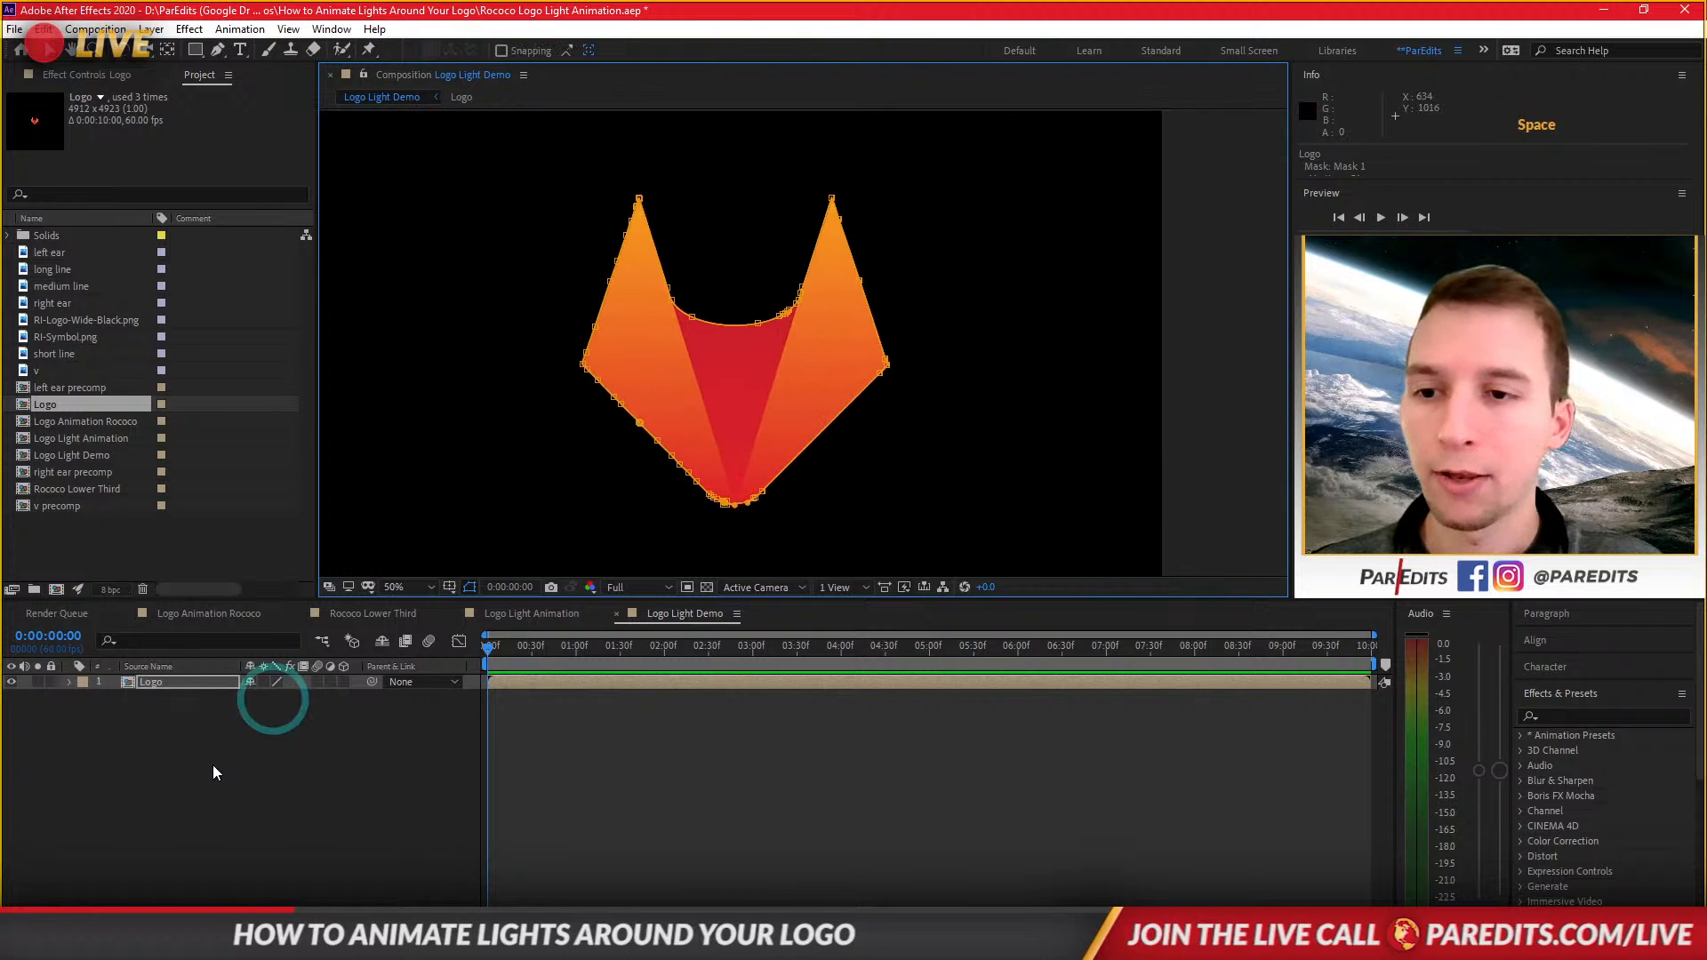
Create a new point light named Light in the composition.
{"action": "right_click", "coordinate": [302, 761]}
{"action": "mouse_move", "coordinate": [391, 566]}
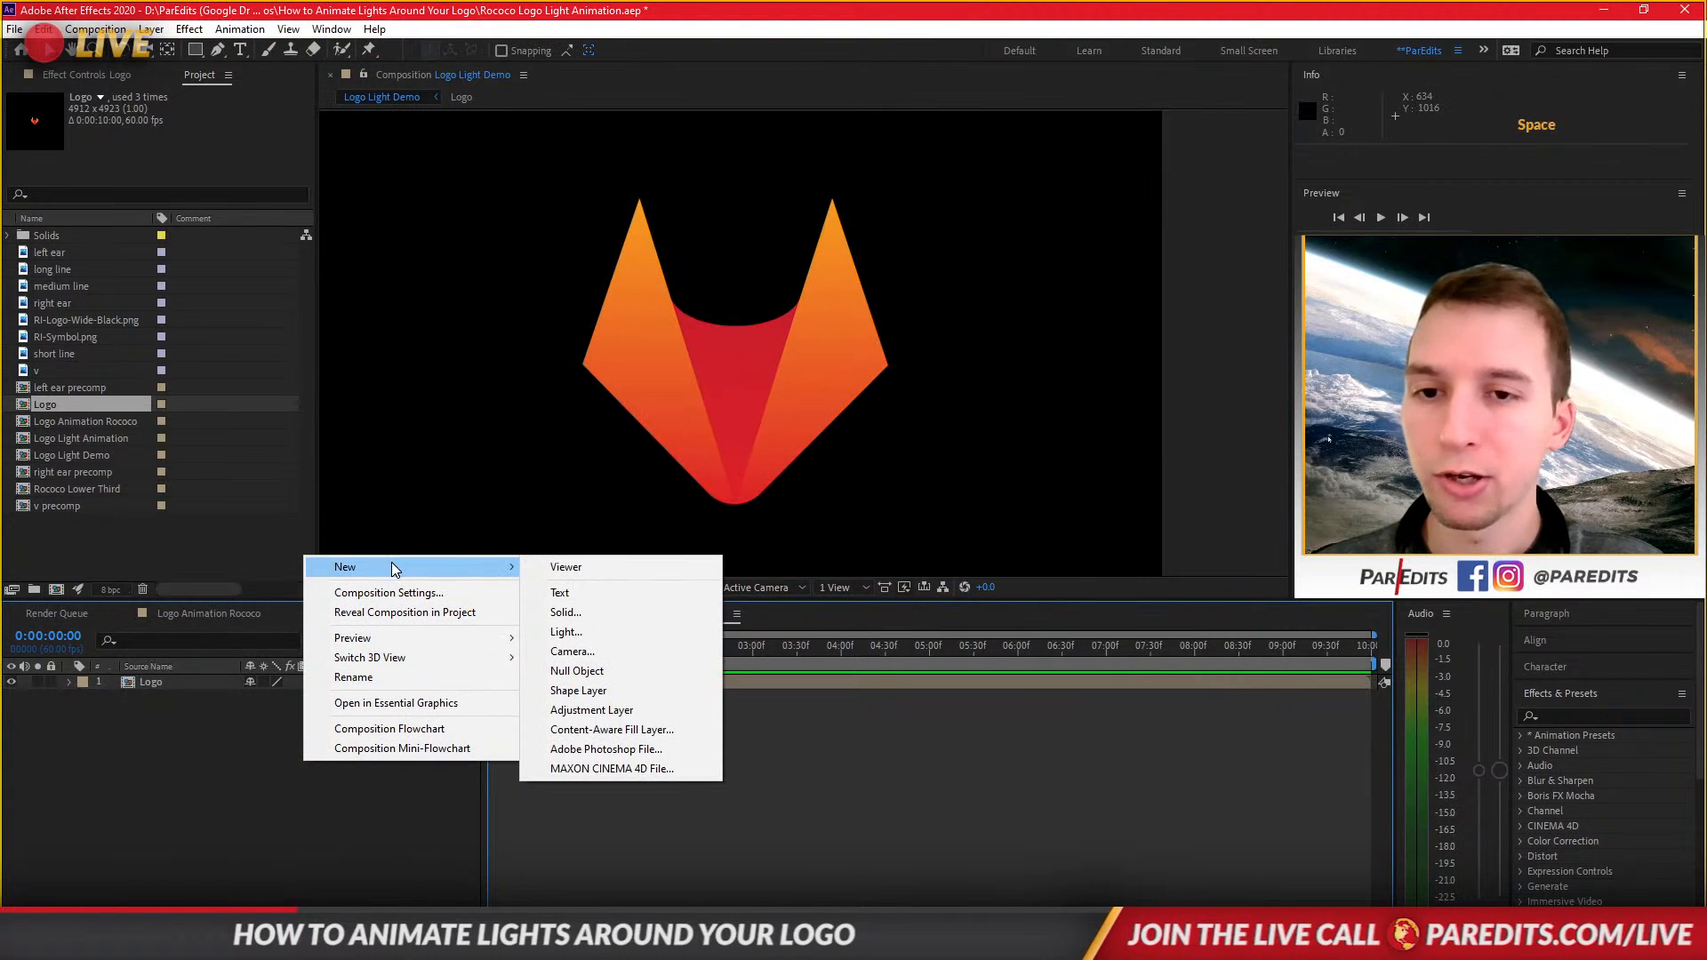
{"action": "left_click", "coordinate": [584, 631]}
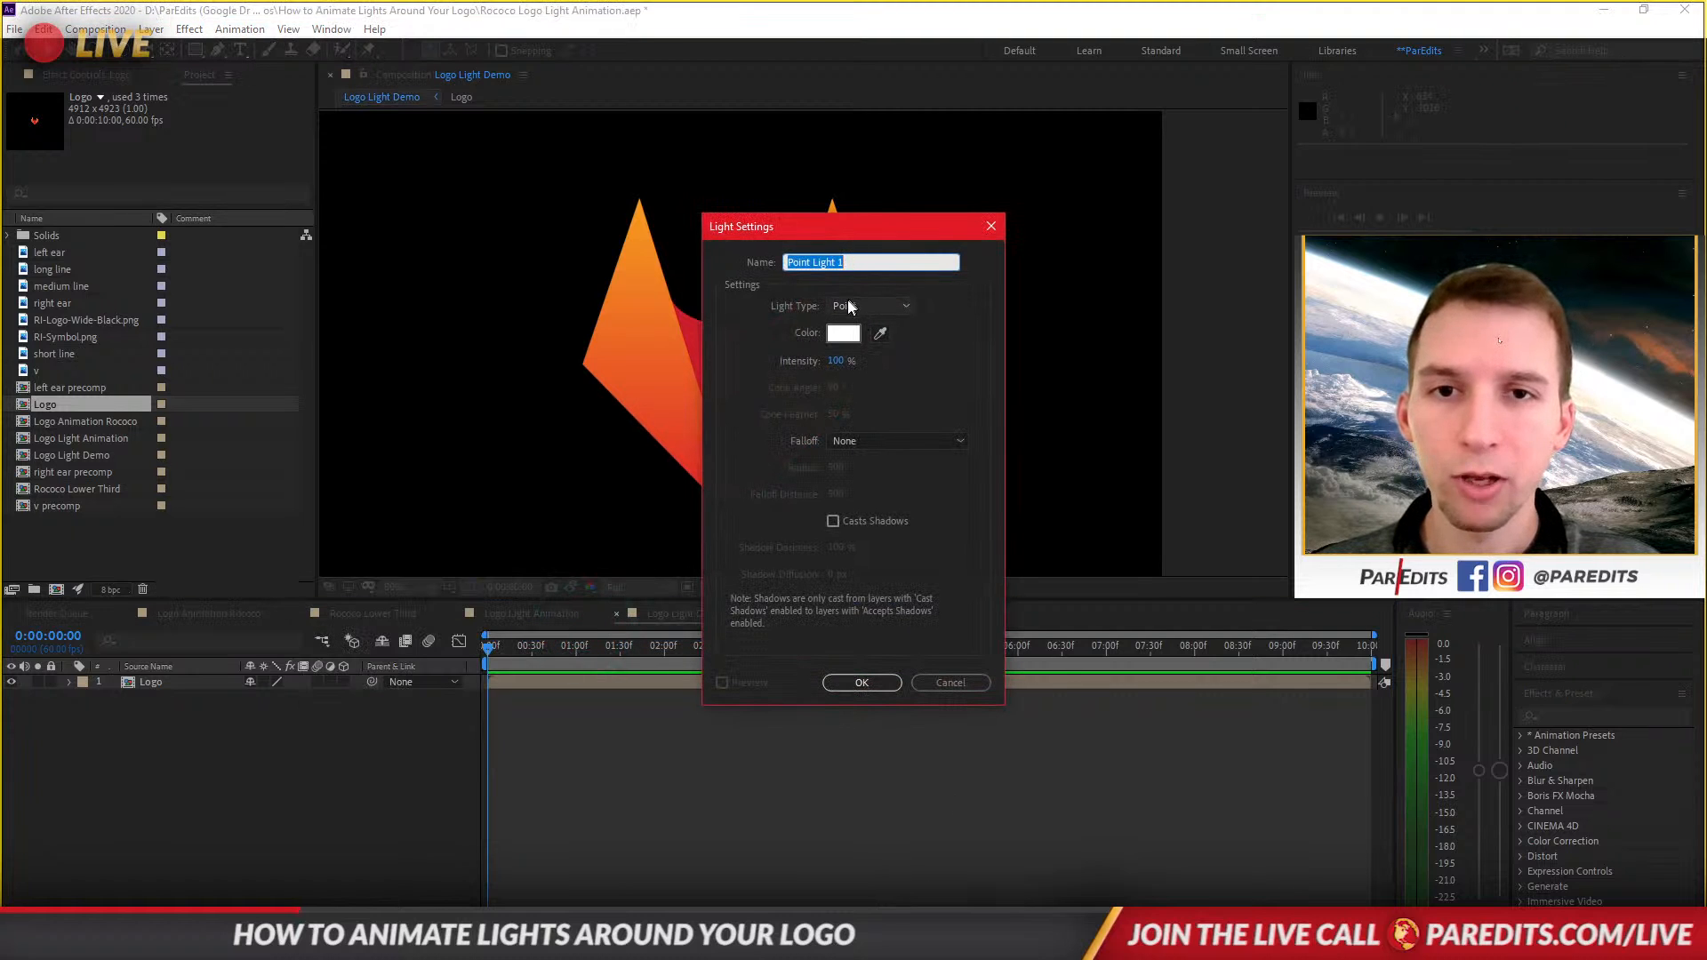
{"action": "type", "text": "Light"}
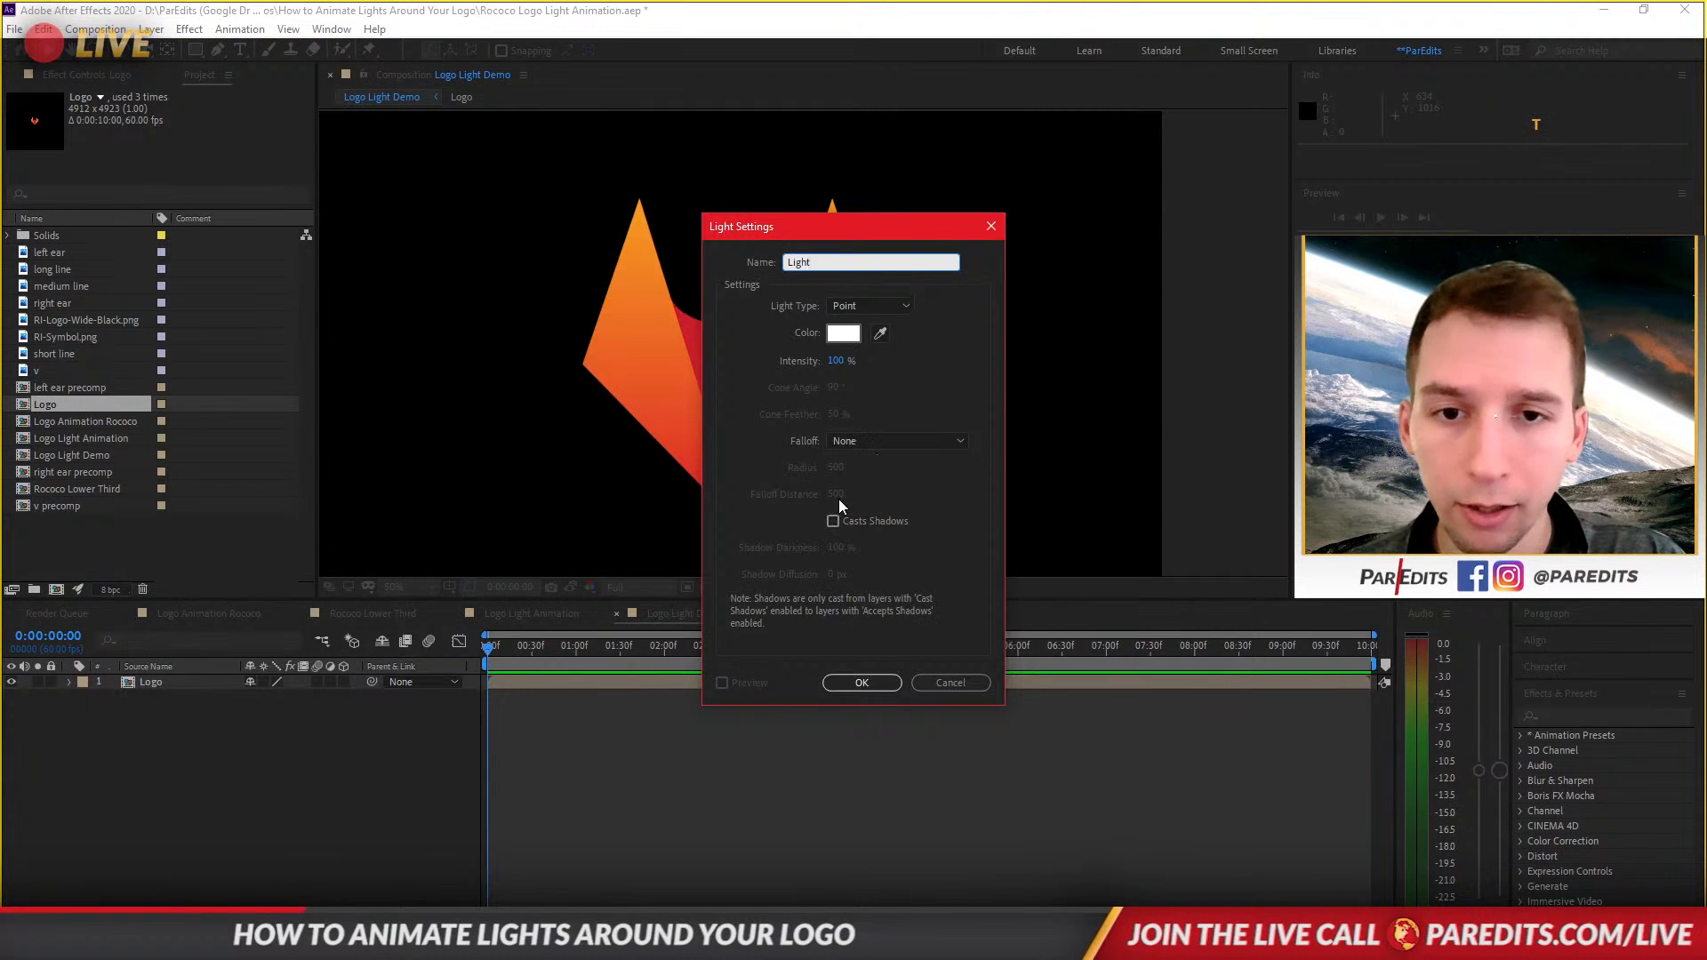
{"action": "left_click", "coordinate": [854, 680]}
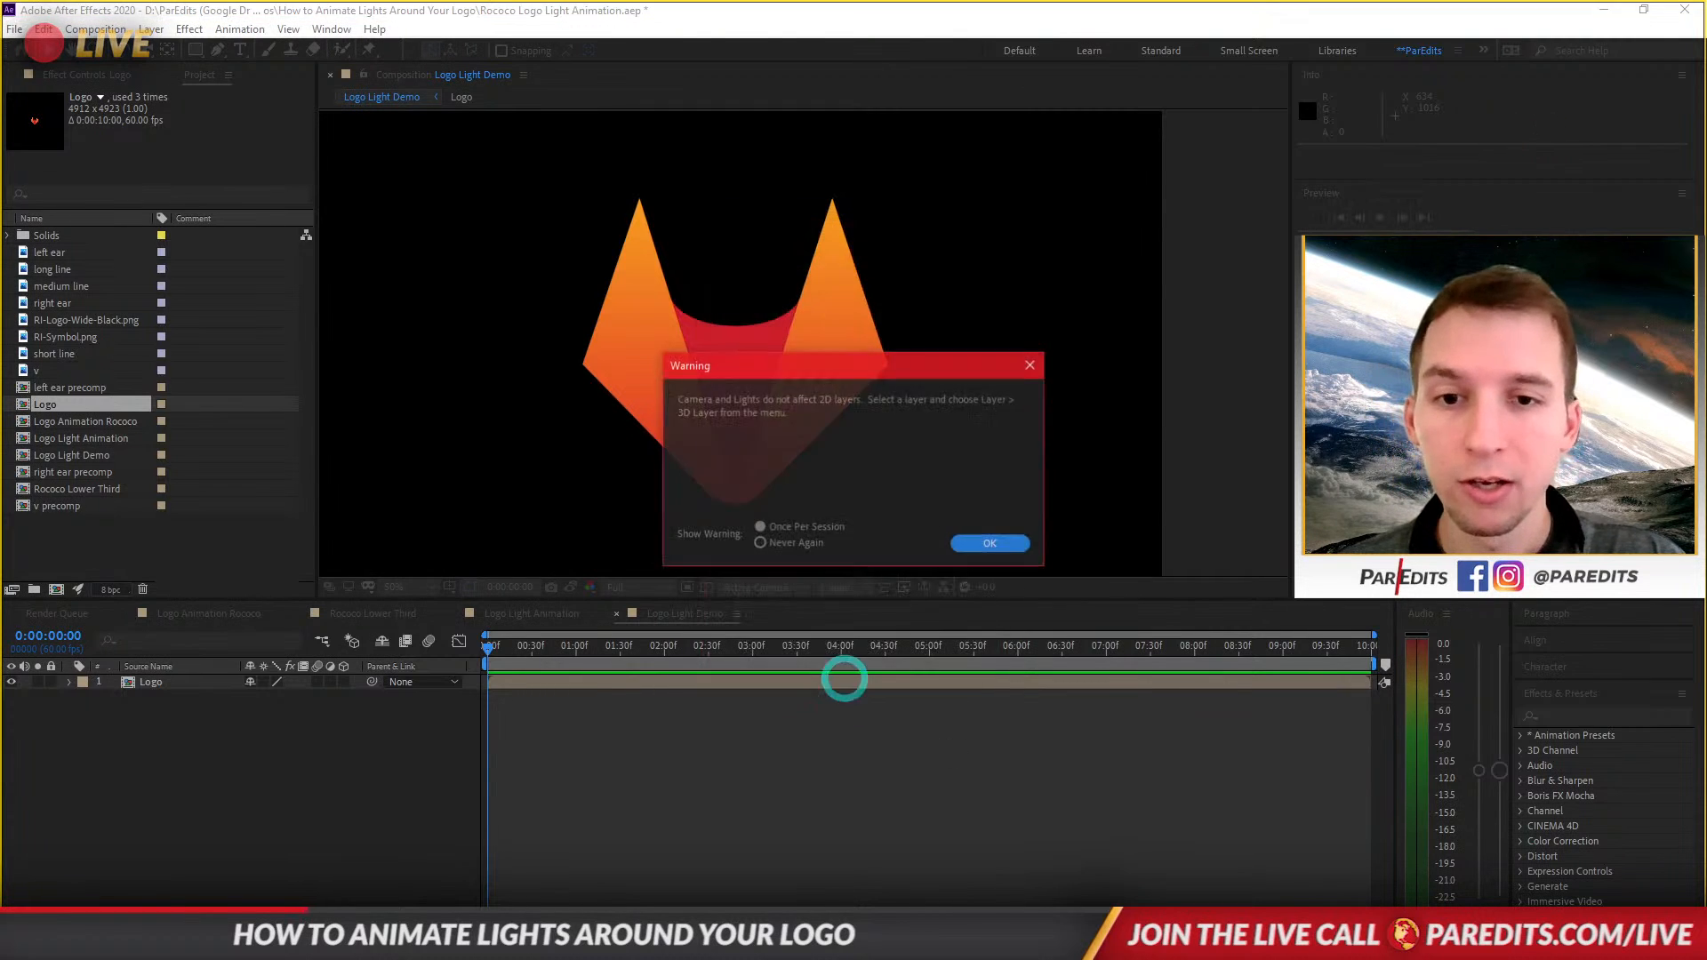
{"action": "left_click", "coordinate": [990, 544]}
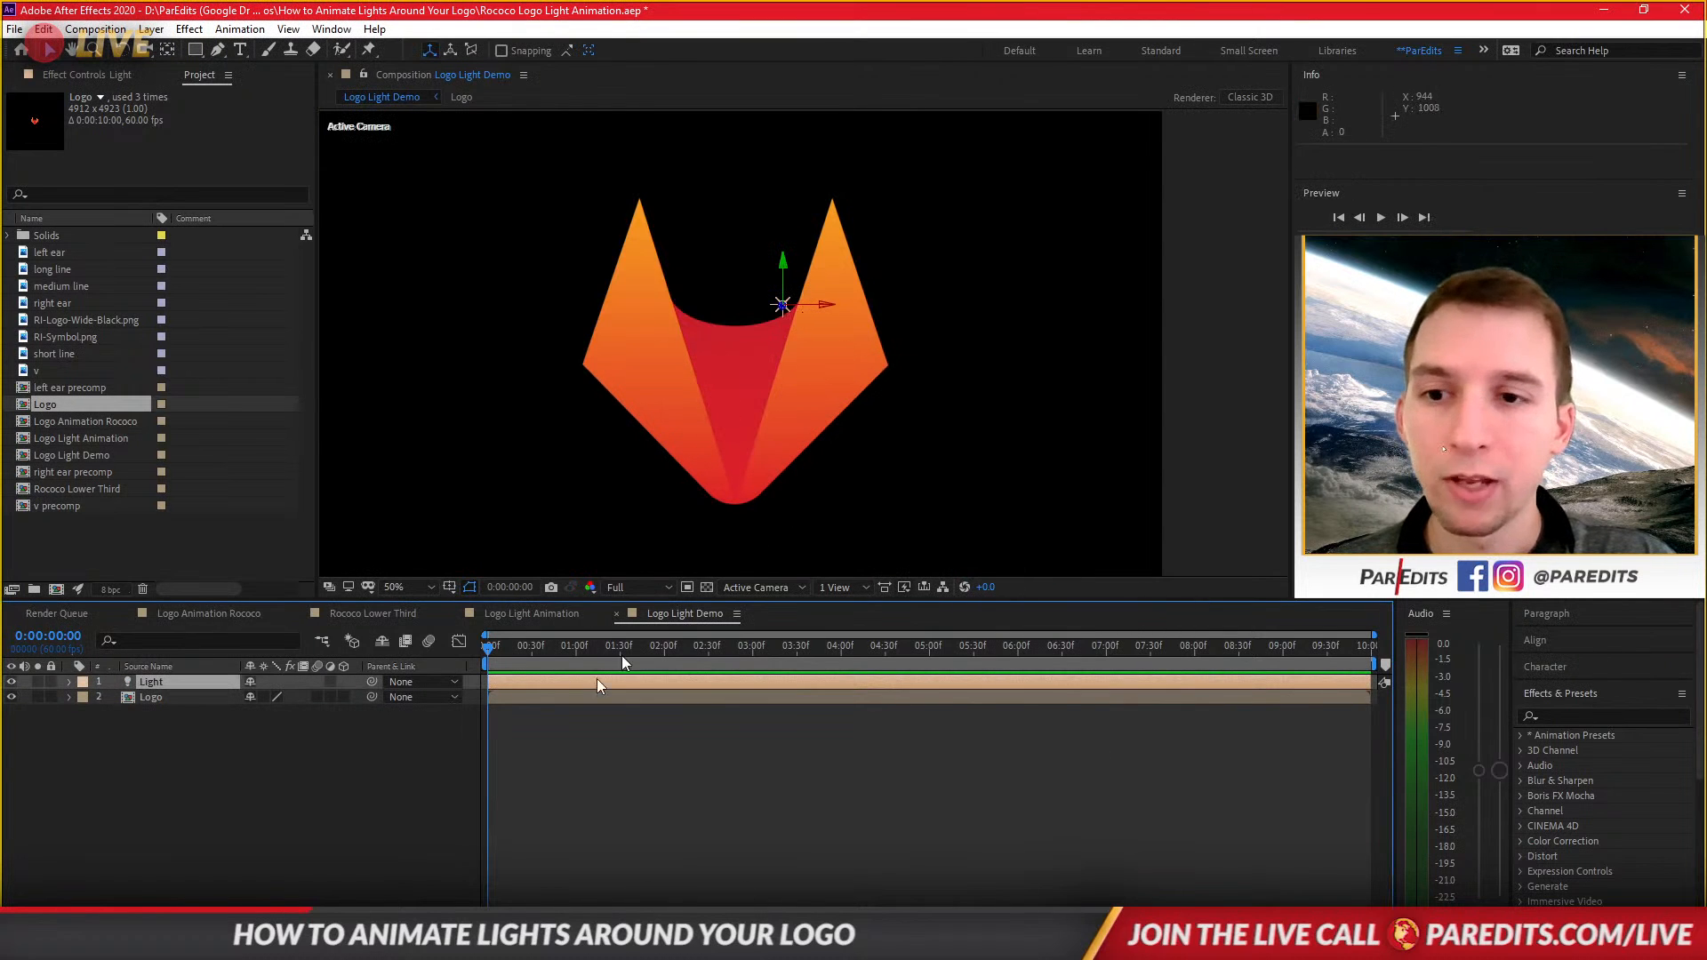
Copy the Logo layer's Mask 1 path.
{"action": "left_click", "coordinate": [198, 702]}
{"action": "key", "text": "m"}
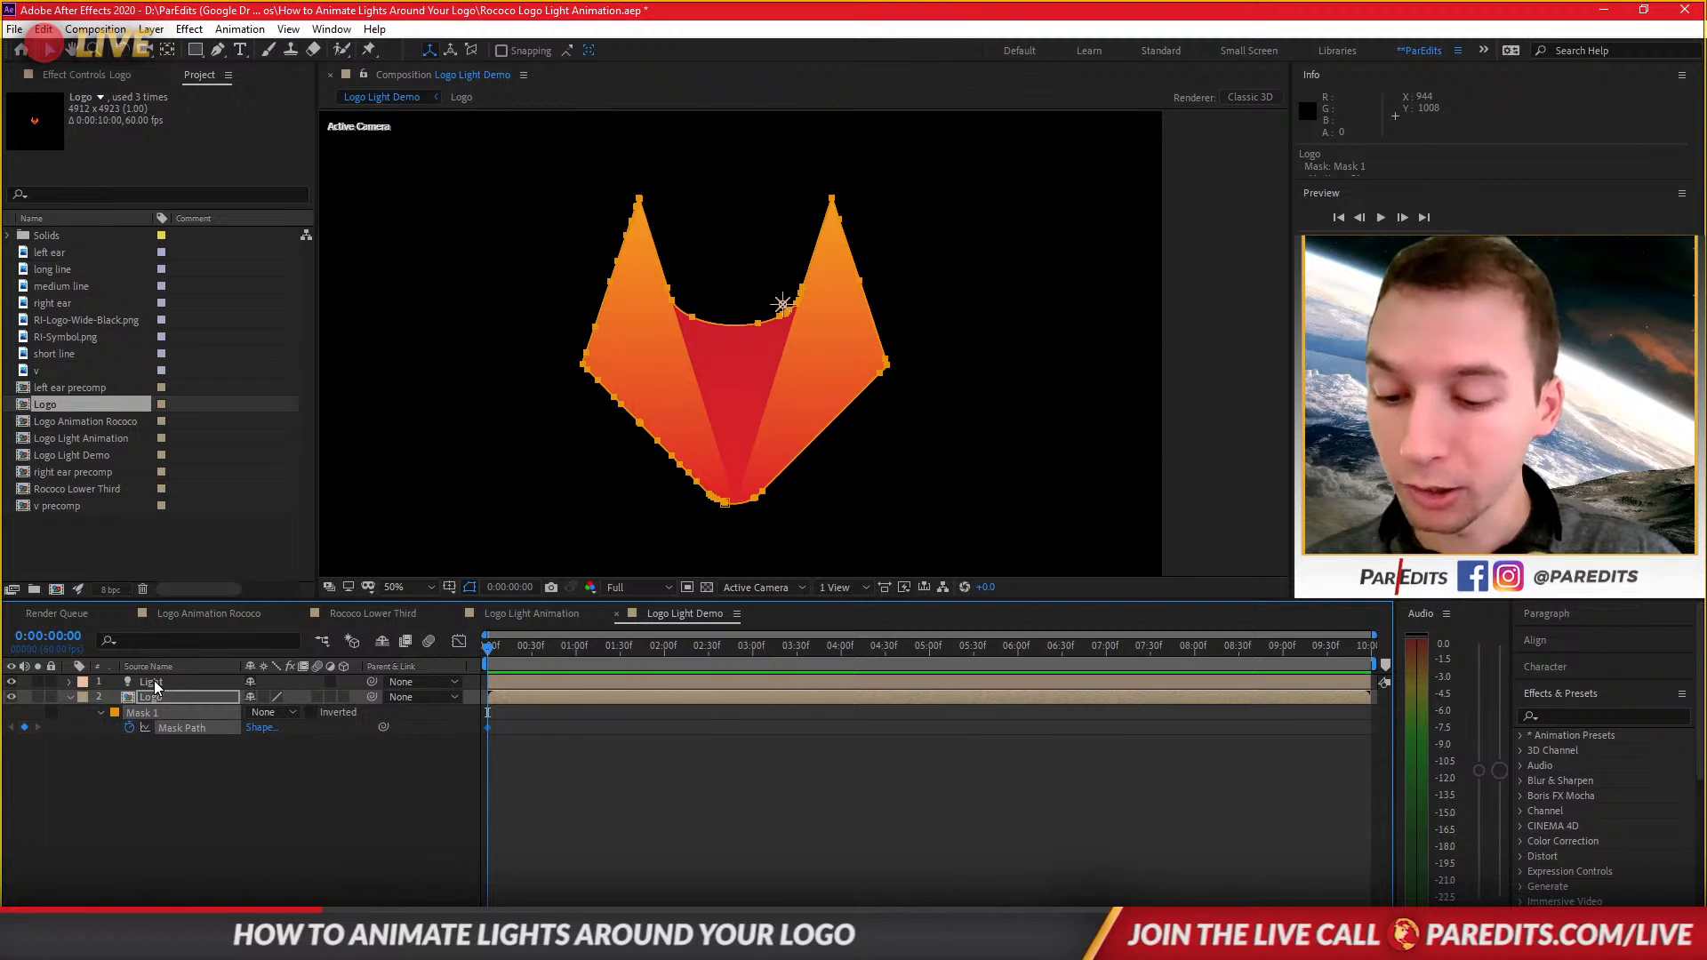
{"action": "left_click", "coordinate": [179, 728]}
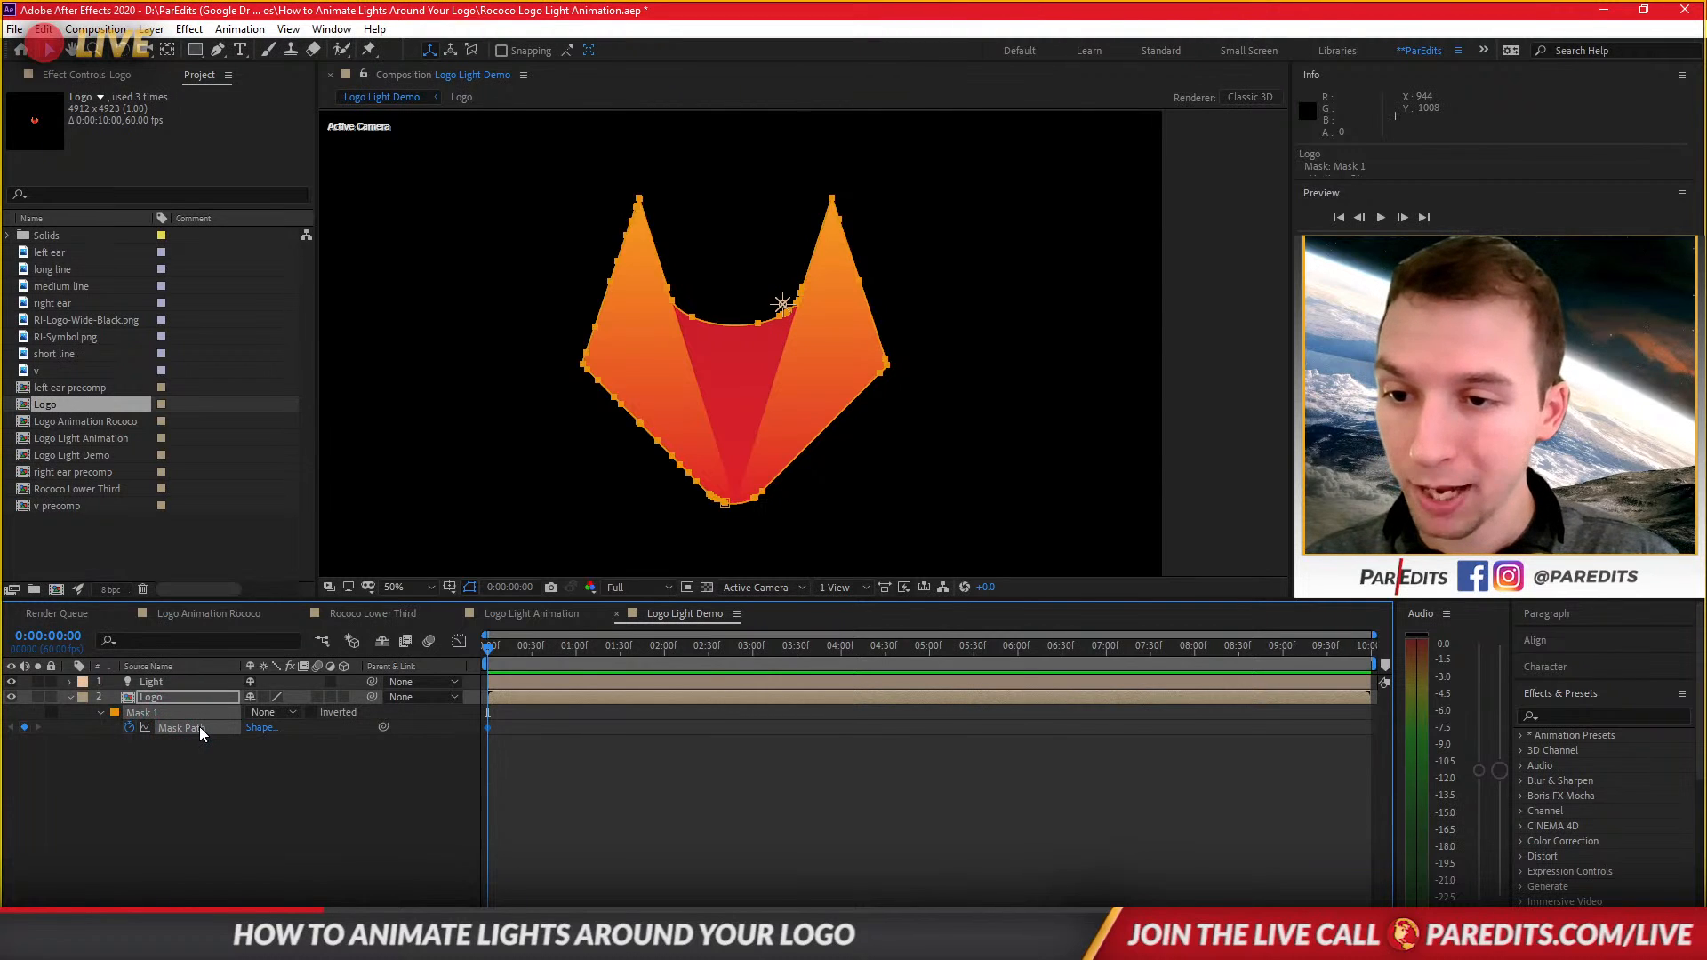
{"action": "key", "text": "ctrl+c"}
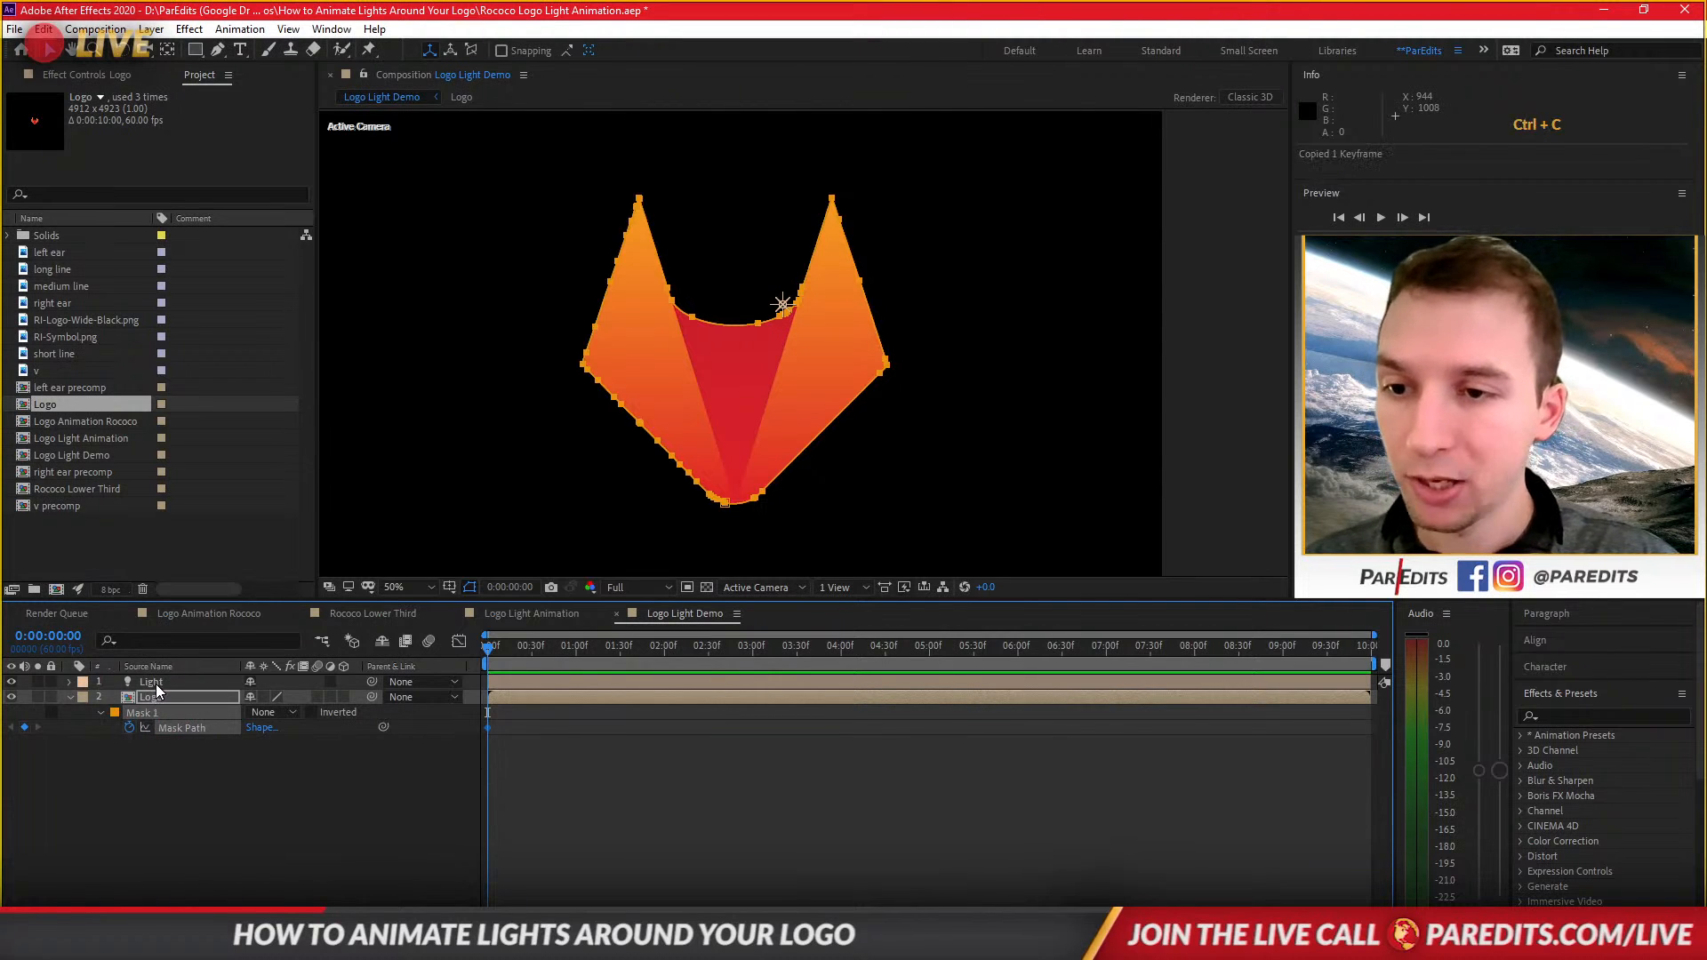
Paste the mask path into the Light layer's Position property.
{"action": "left_click", "coordinate": [151, 682]}
{"action": "key", "text": "p"}
{"action": "left_click", "coordinate": [152, 697]}
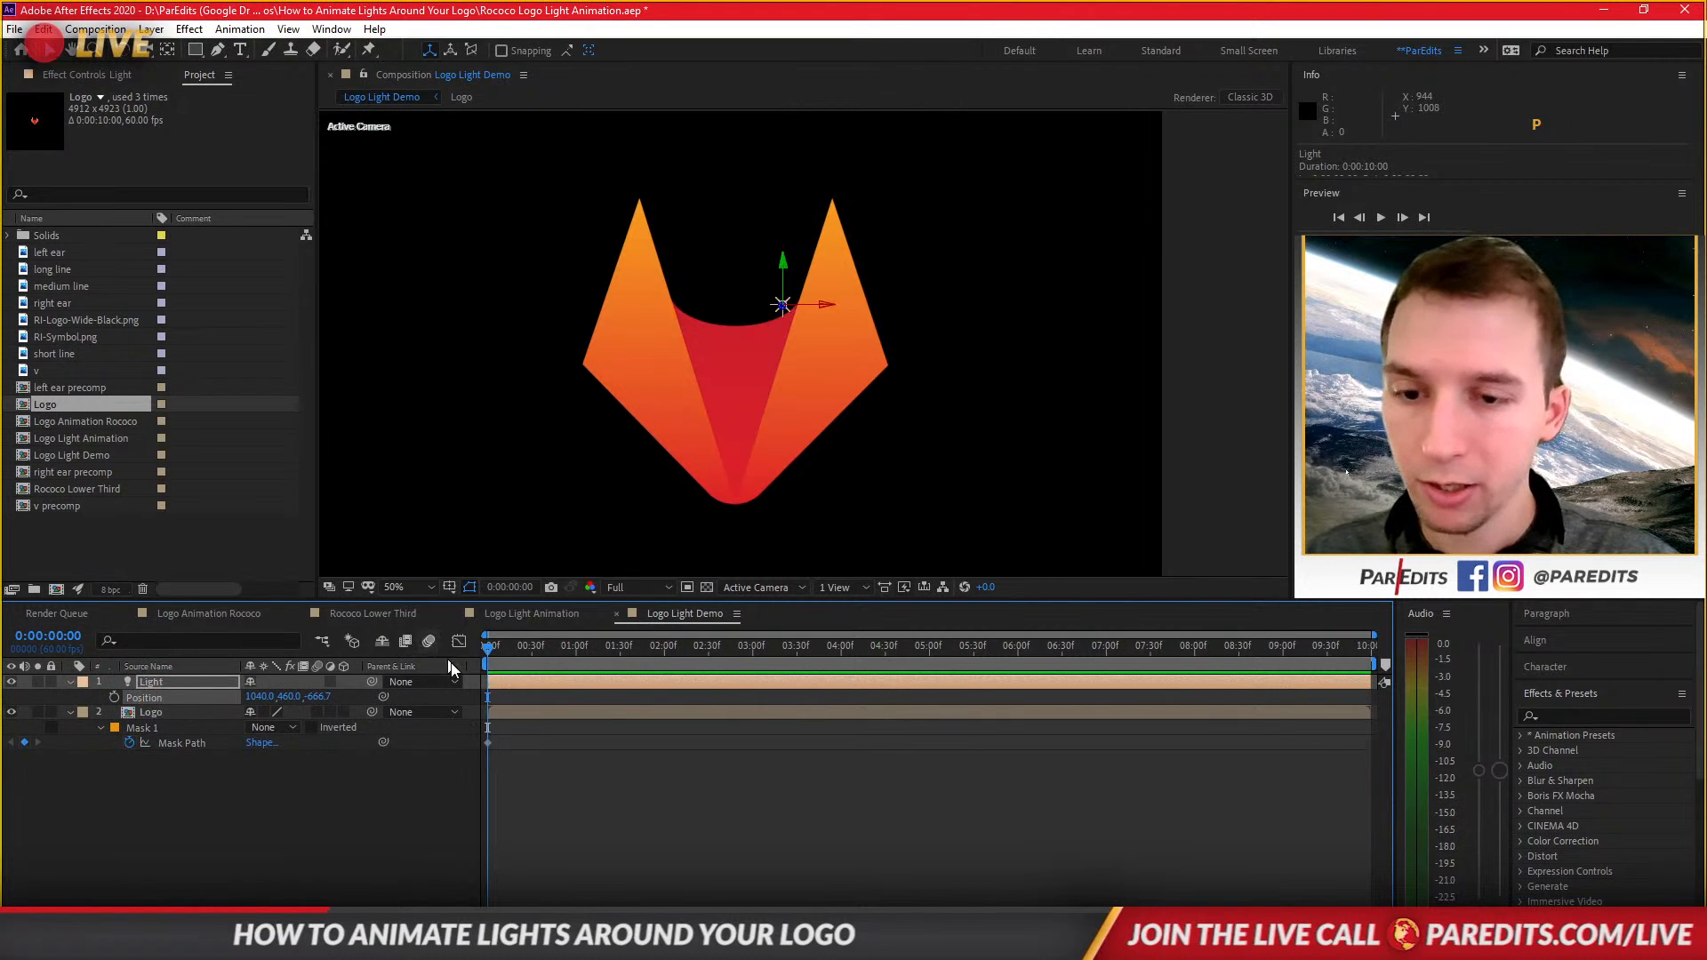
{"action": "key", "text": "ctrl+v"}
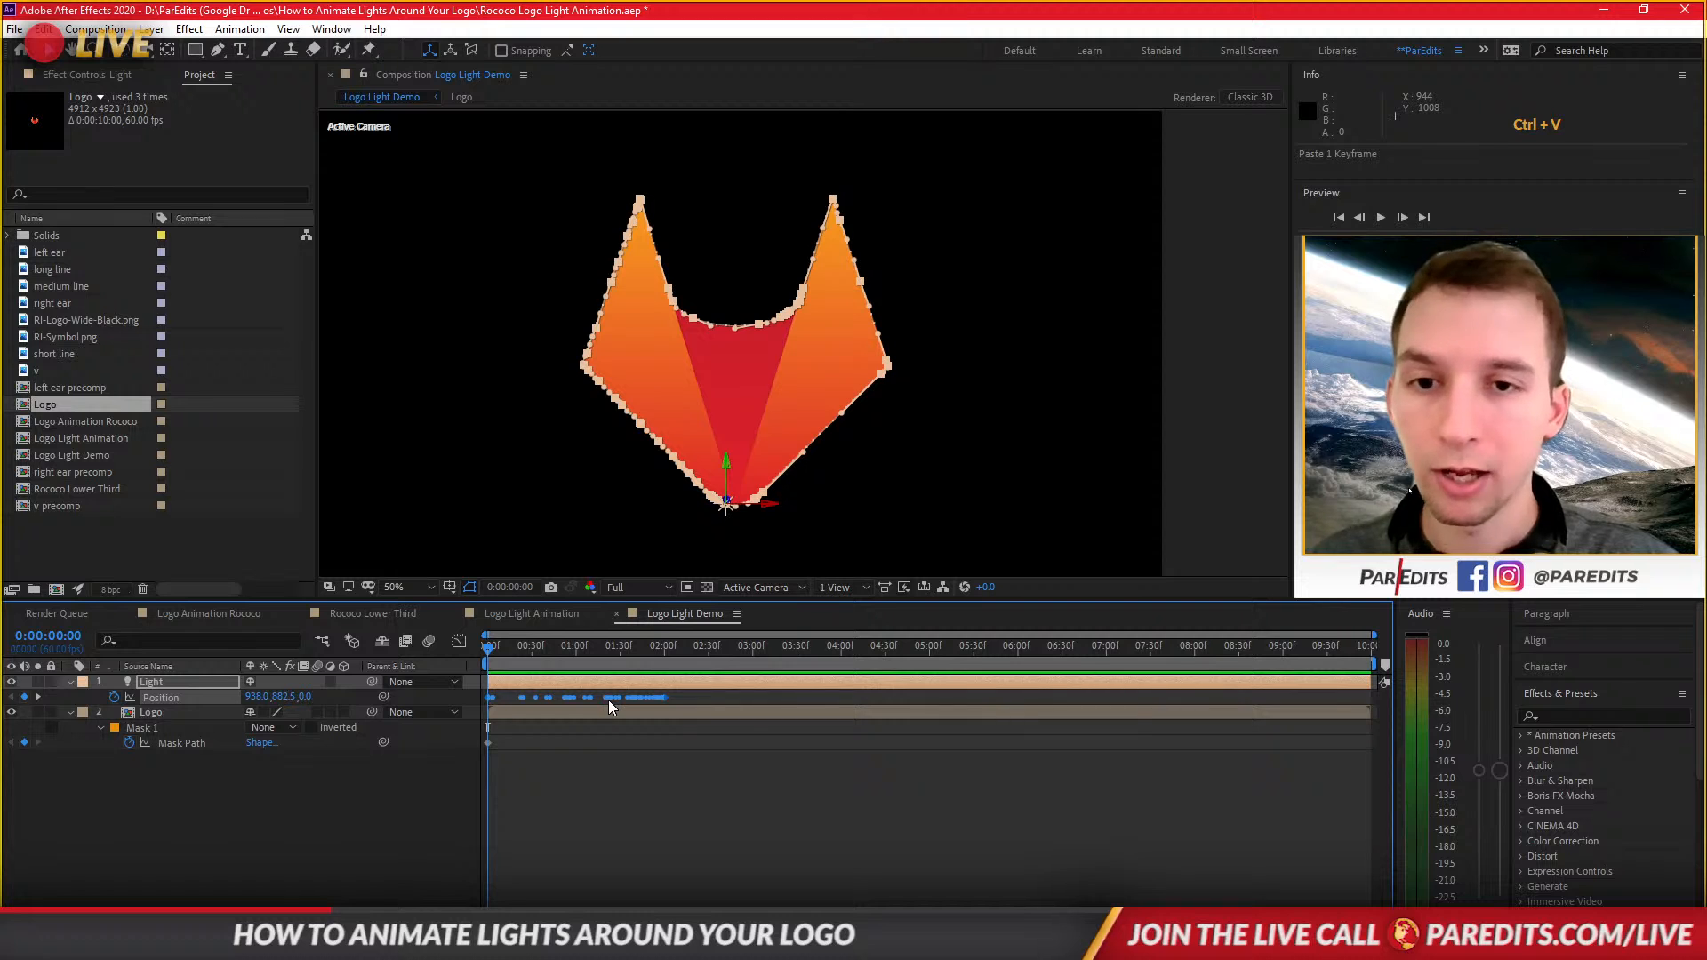
{"action": "key", "text": "alt"}
{"action": "scroll", "coordinate": [488, 700], "scroll_direction": "up", "scroll_amount": 5}
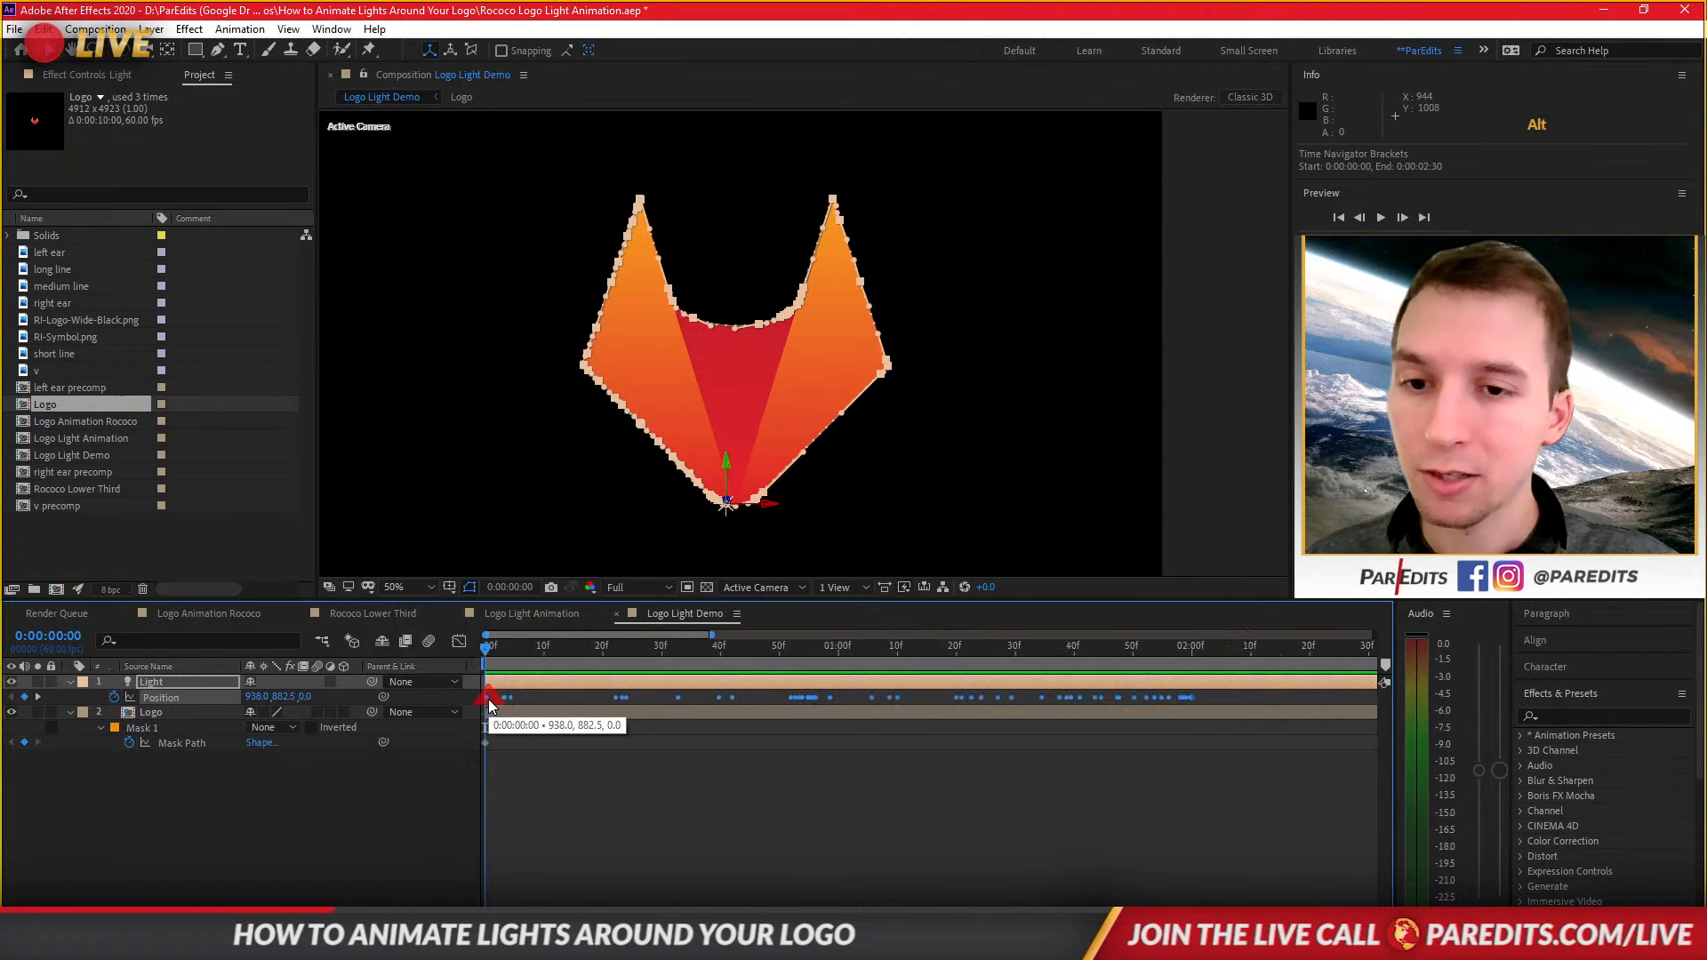
Time-stretch the Light's Position keyframes so the trip around the logo ends at about 5 seconds.
{"action": "scroll", "coordinate": [497, 689], "scroll_direction": "down", "scroll_amount": 5}
{"action": "mouse_move", "coordinate": [490, 653]}
{"action": "left_mouse_down"}
{"action": "mouse_move", "coordinate": [684, 656]}
{"action": "mouse_move", "coordinate": [468, 664]}
{"action": "left_mouse_up"}
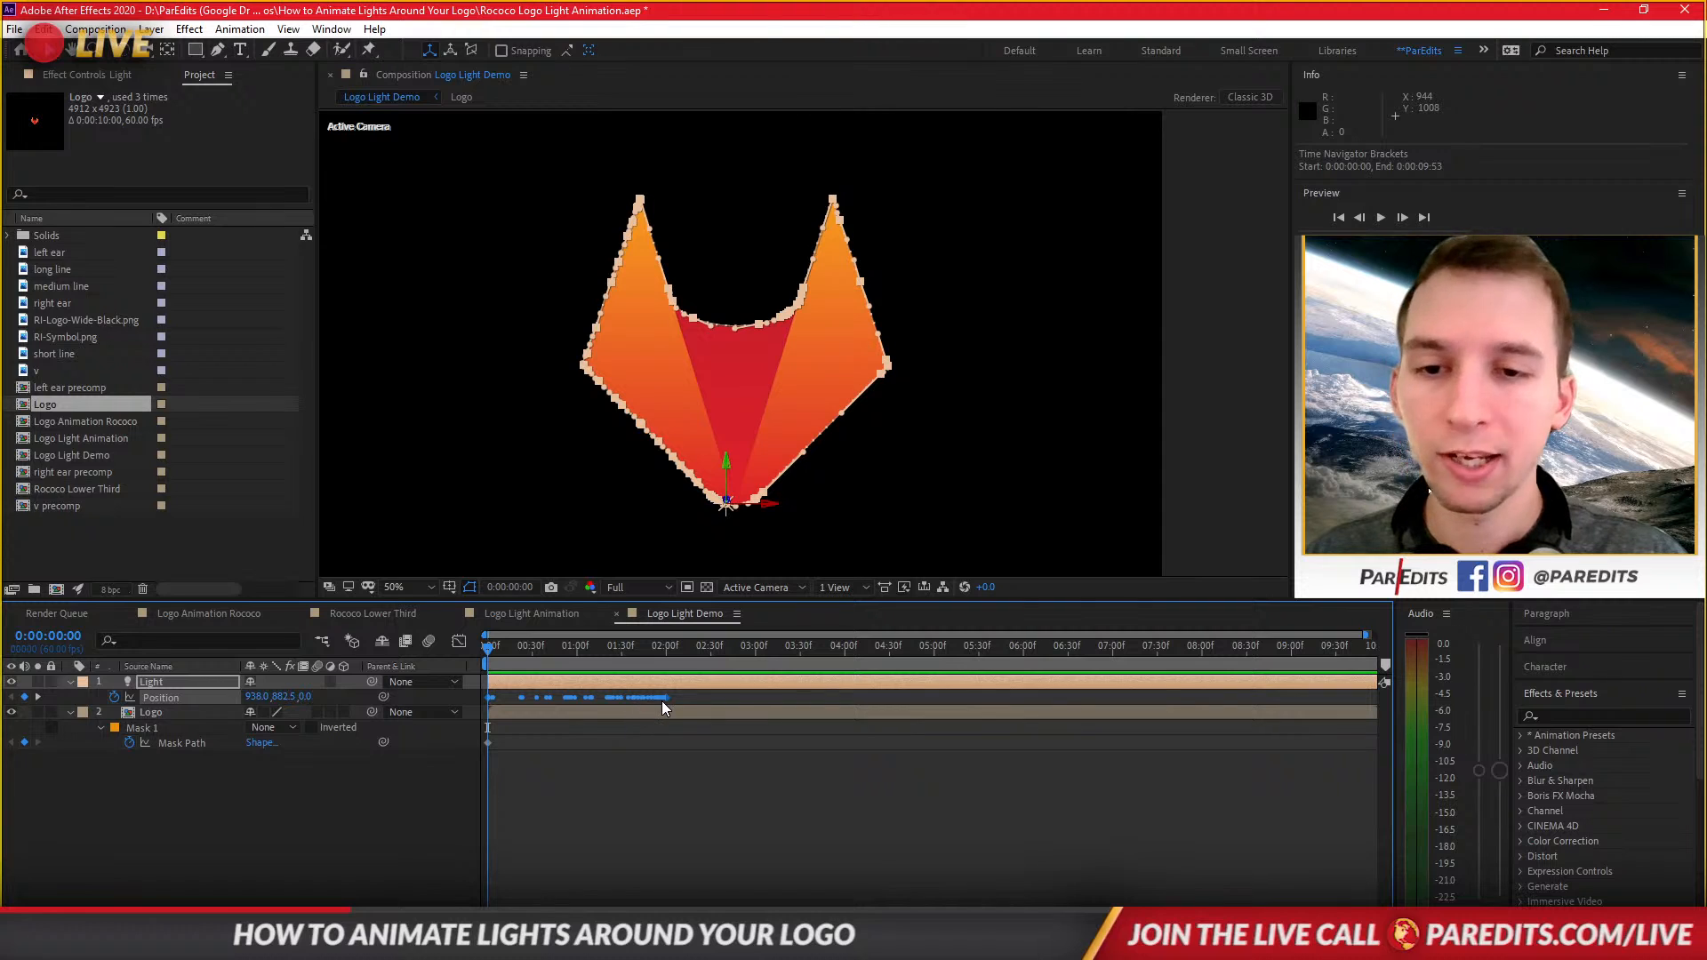
{"action": "left_click_drag", "start_coordinate": [660, 700], "coordinate": [932, 699]}
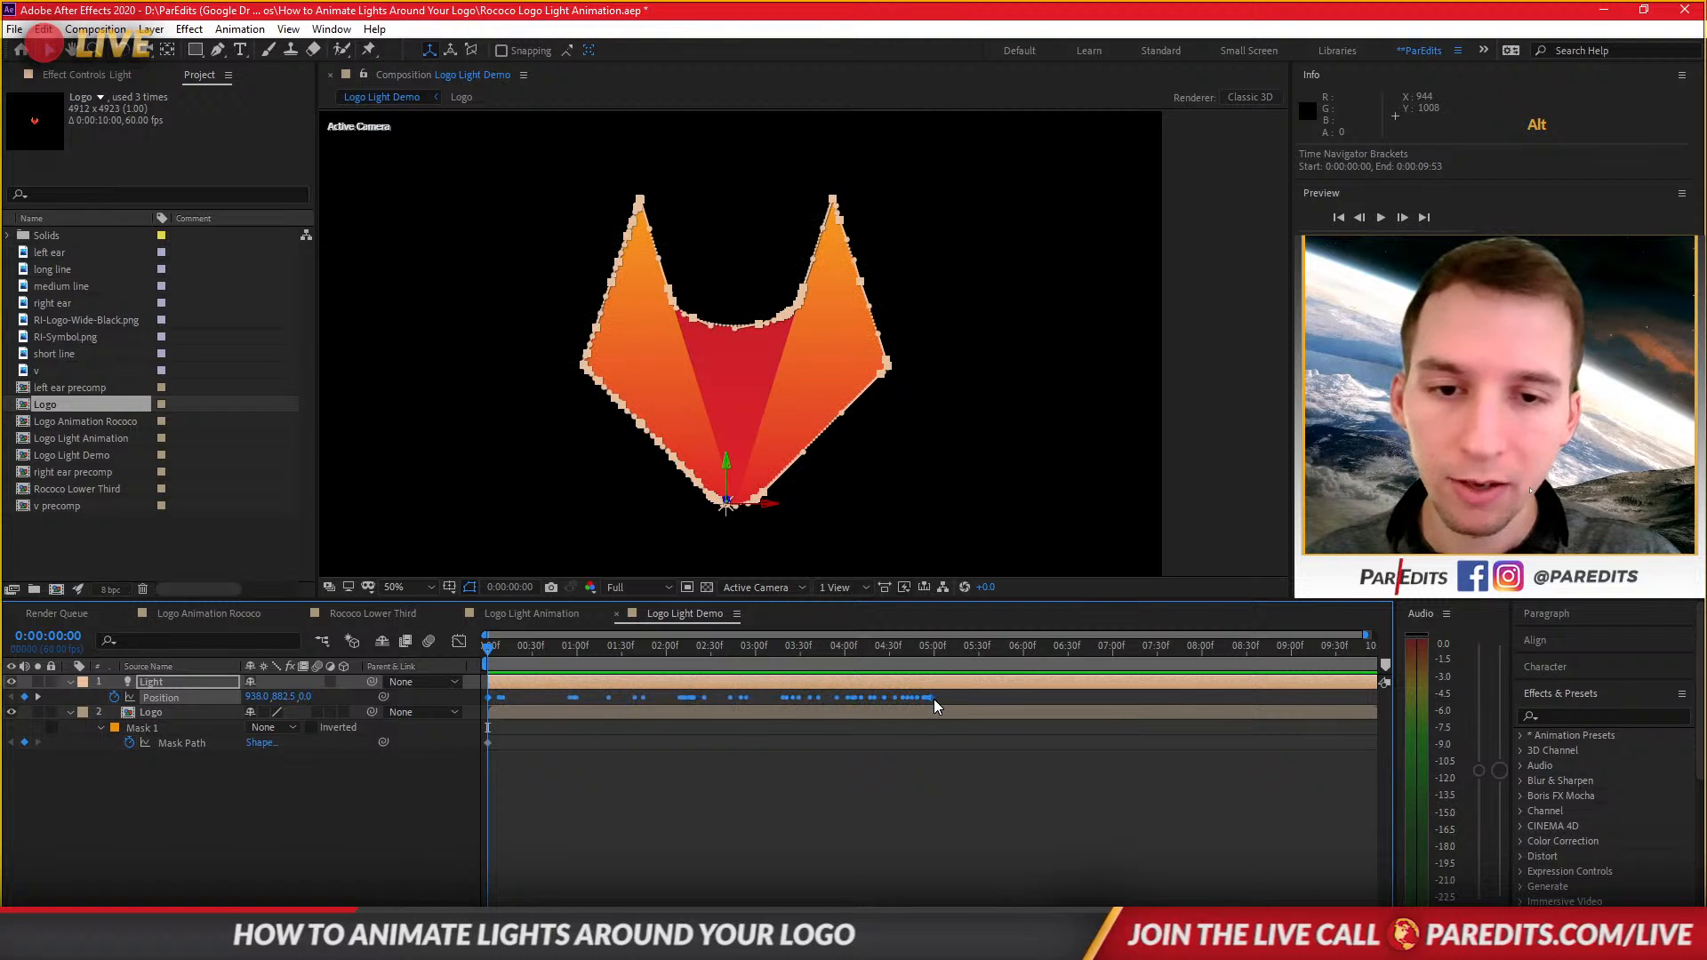
Play back the light animation from the start.
{"action": "left_click", "coordinate": [788, 809]}
{"action": "key", "text": "space"}
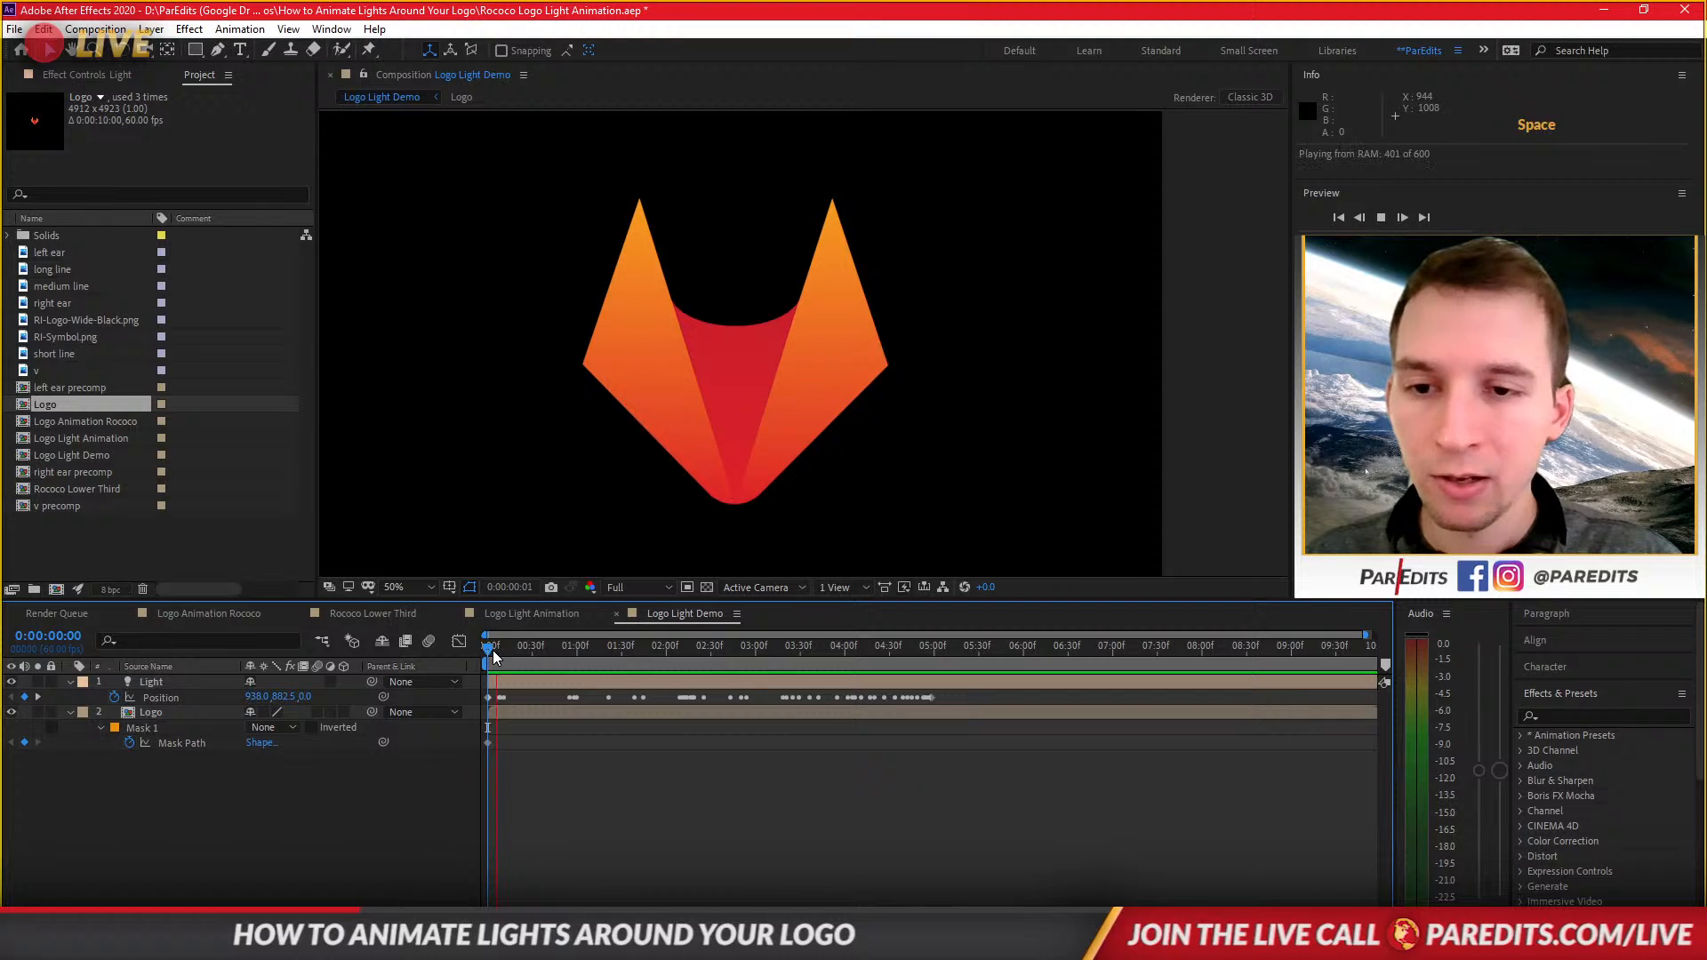
Copy all the Light's Position keyframes and paste them at about 0:00:04:58 to repeat the loop.
{"action": "mouse_move", "coordinate": [493, 648]}
{"action": "left_mouse_down"}
{"action": "mouse_move", "coordinate": [915, 674]}
{"action": "mouse_move", "coordinate": [818, 700]}
{"action": "mouse_move", "coordinate": [470, 699]}
{"action": "left_mouse_up"}
{"action": "key", "text": "ctrl+c"}
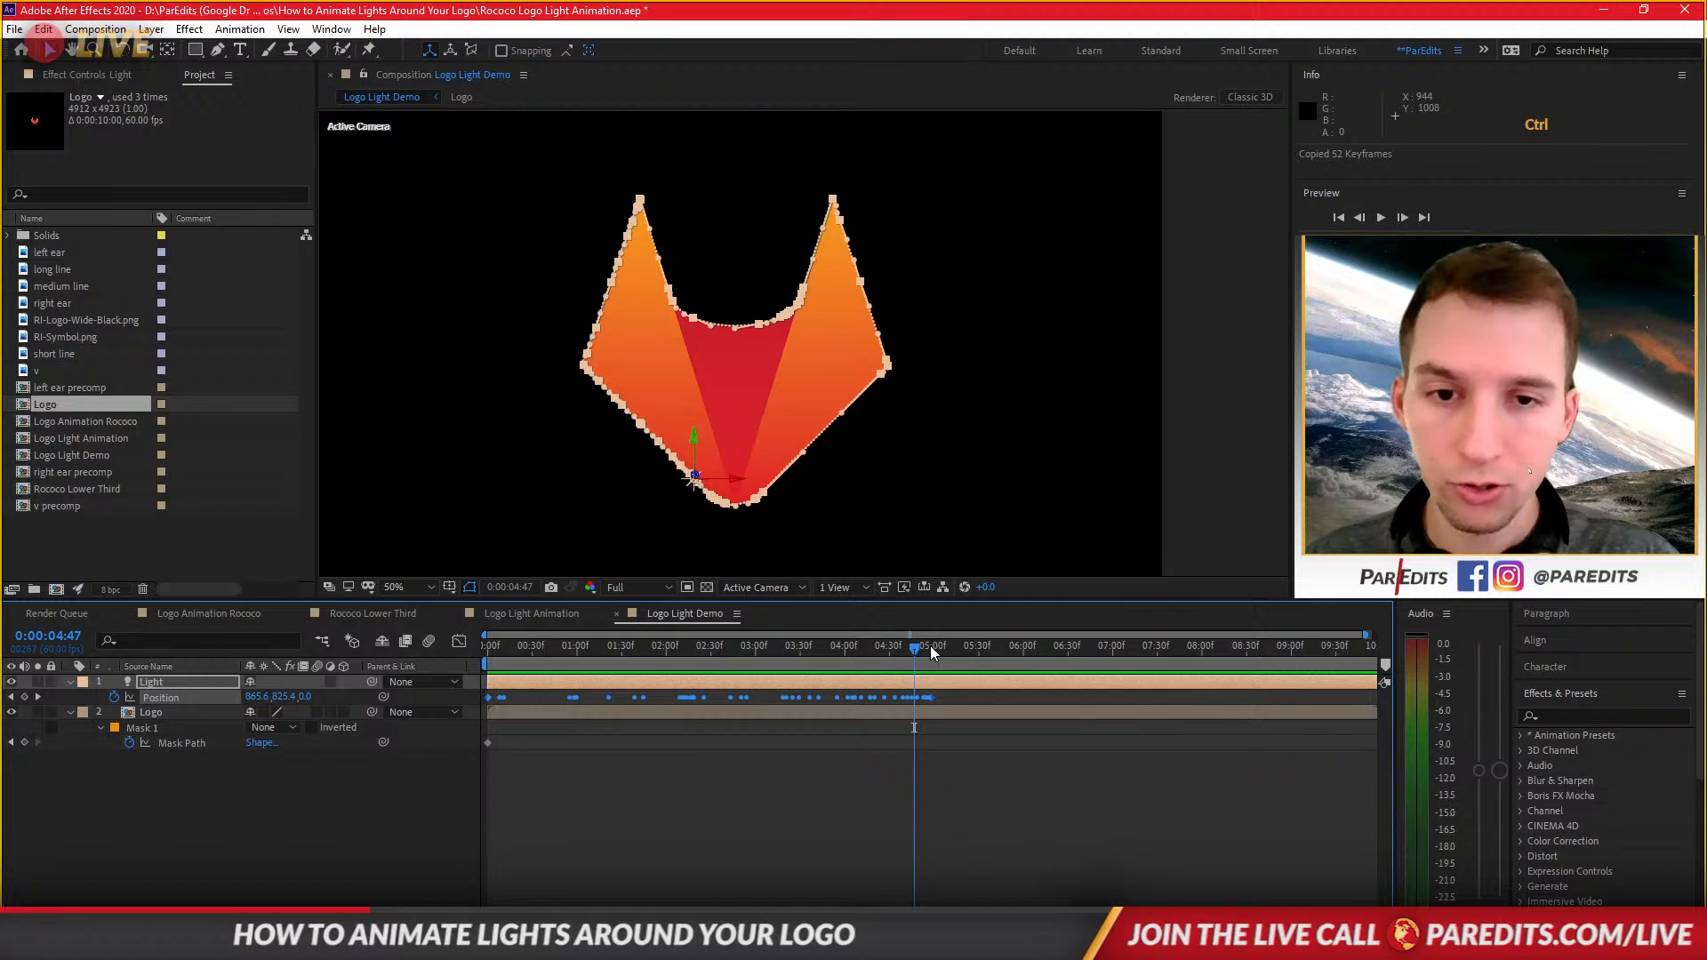
{"action": "mouse_move", "coordinate": [930, 645]}
{"action": "left_mouse_down"}
{"action": "mouse_move", "coordinate": [950, 649]}
{"action": "mouse_move", "coordinate": [932, 649]}
{"action": "left_mouse_up"}
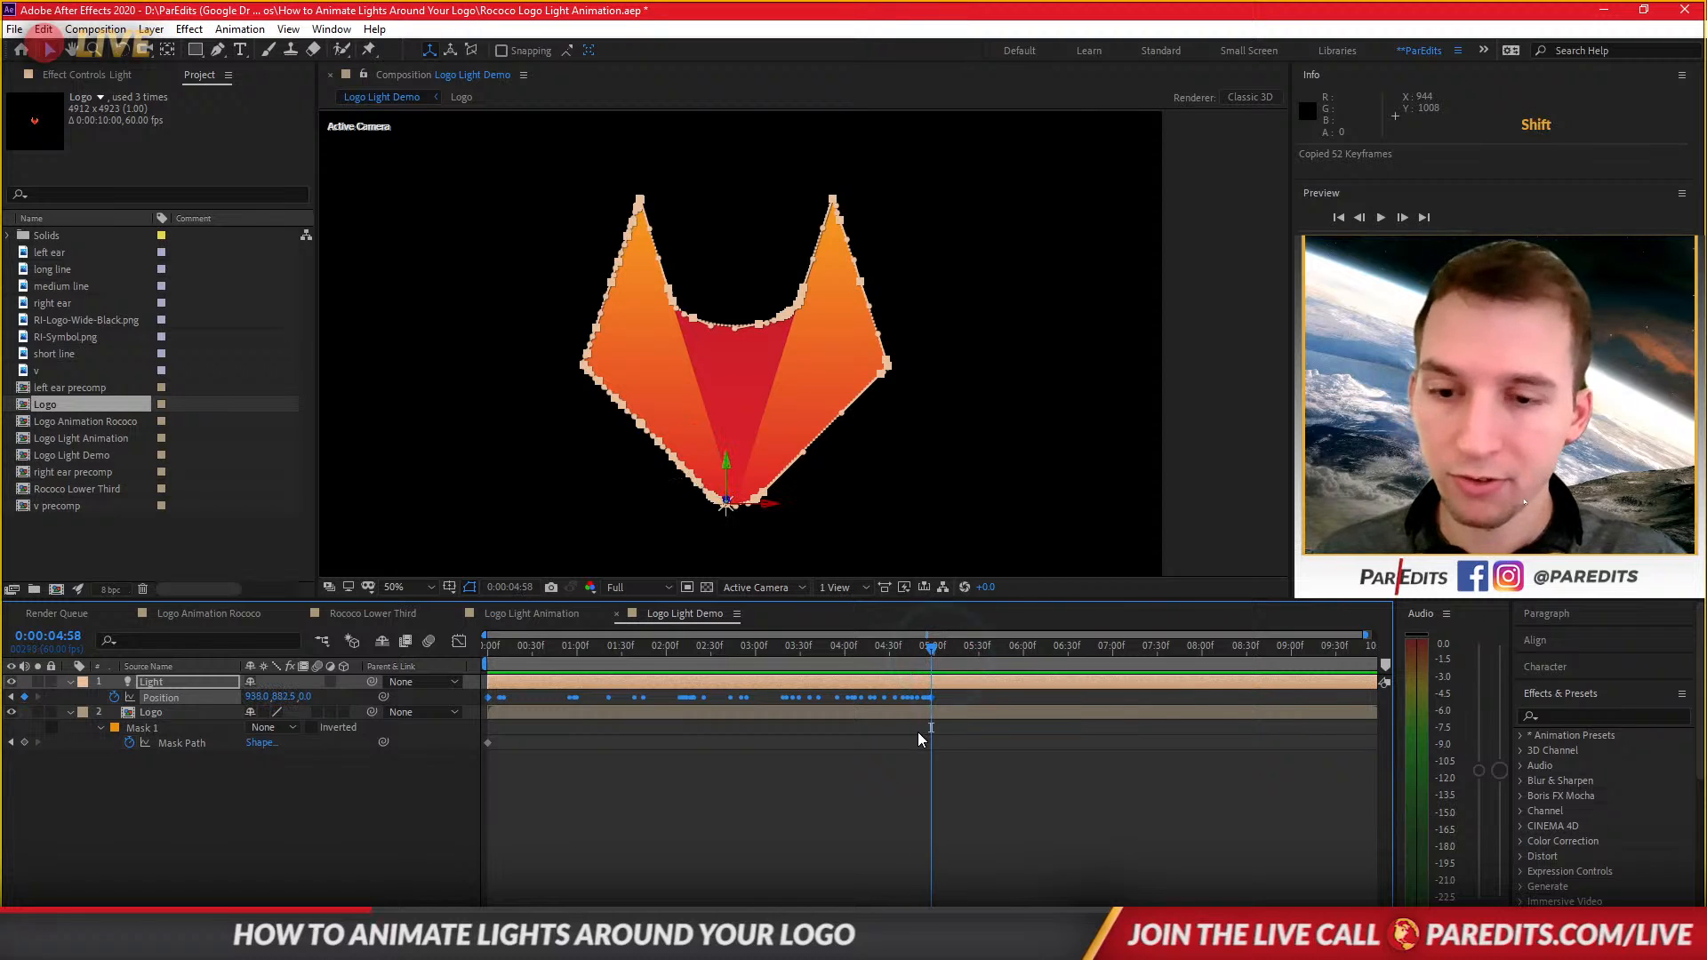
{"action": "key", "text": "ctrl+v"}
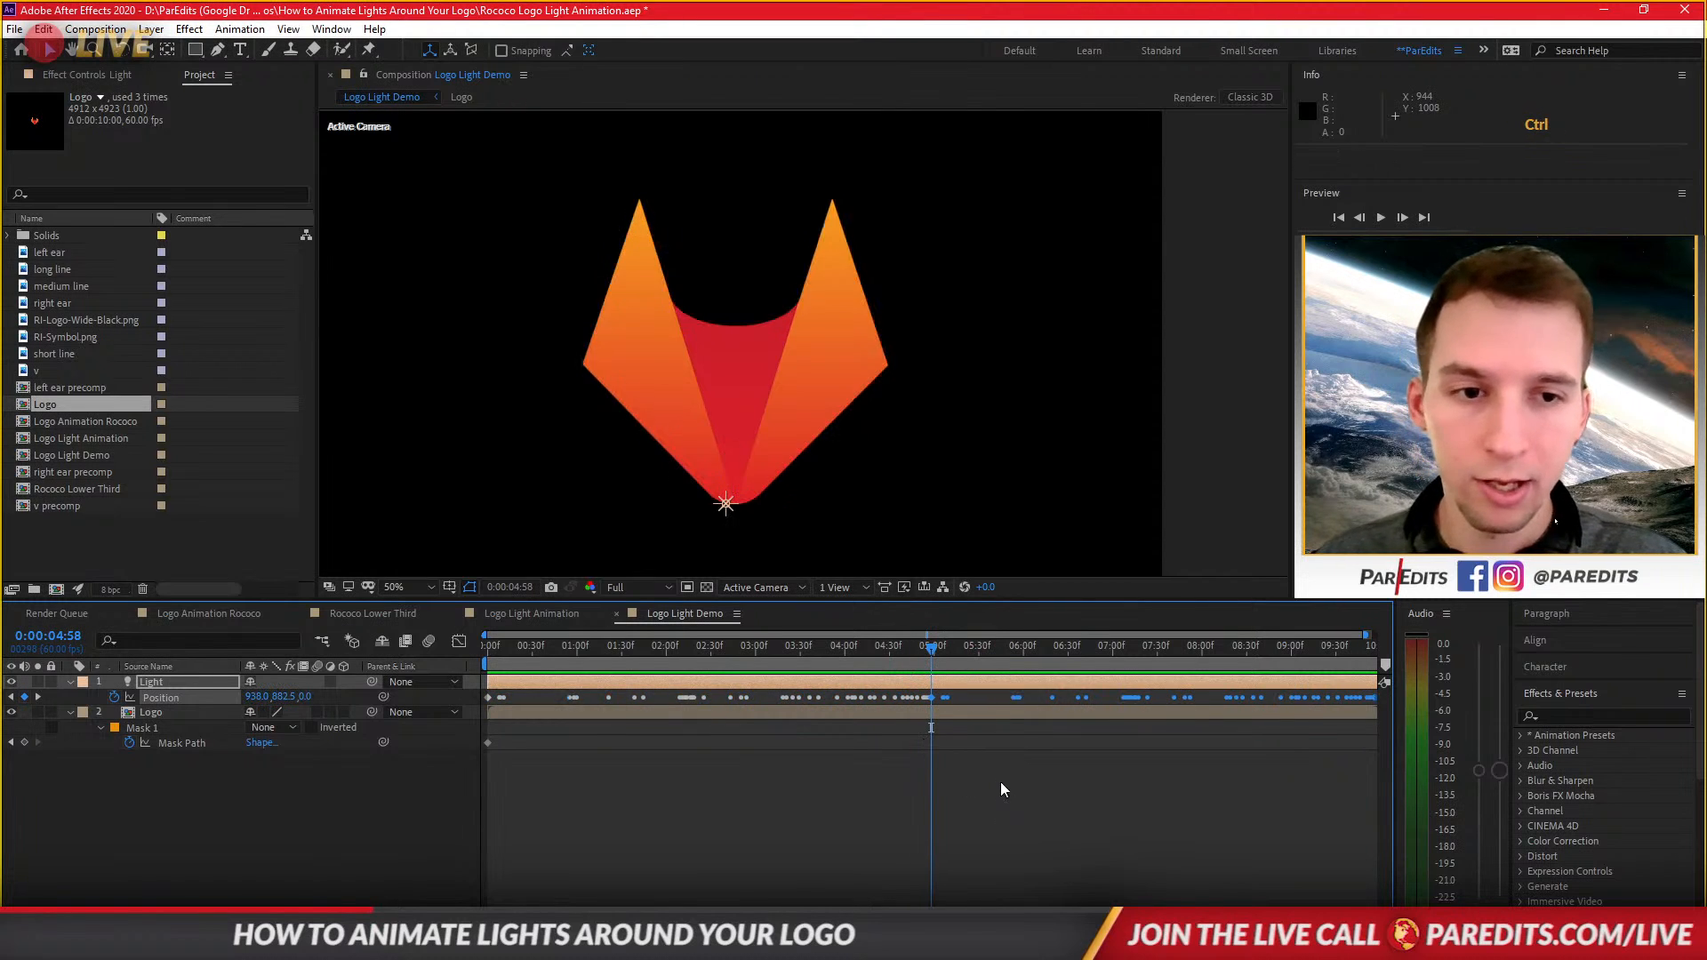
Select all the Position keyframes and time-stretch them so the last one sits at about 0:00:09:01.
{"action": "left_click", "coordinate": [1000, 790]}
{"action": "left_click_drag", "start_coordinate": [943, 647], "coordinate": [343, 664]}
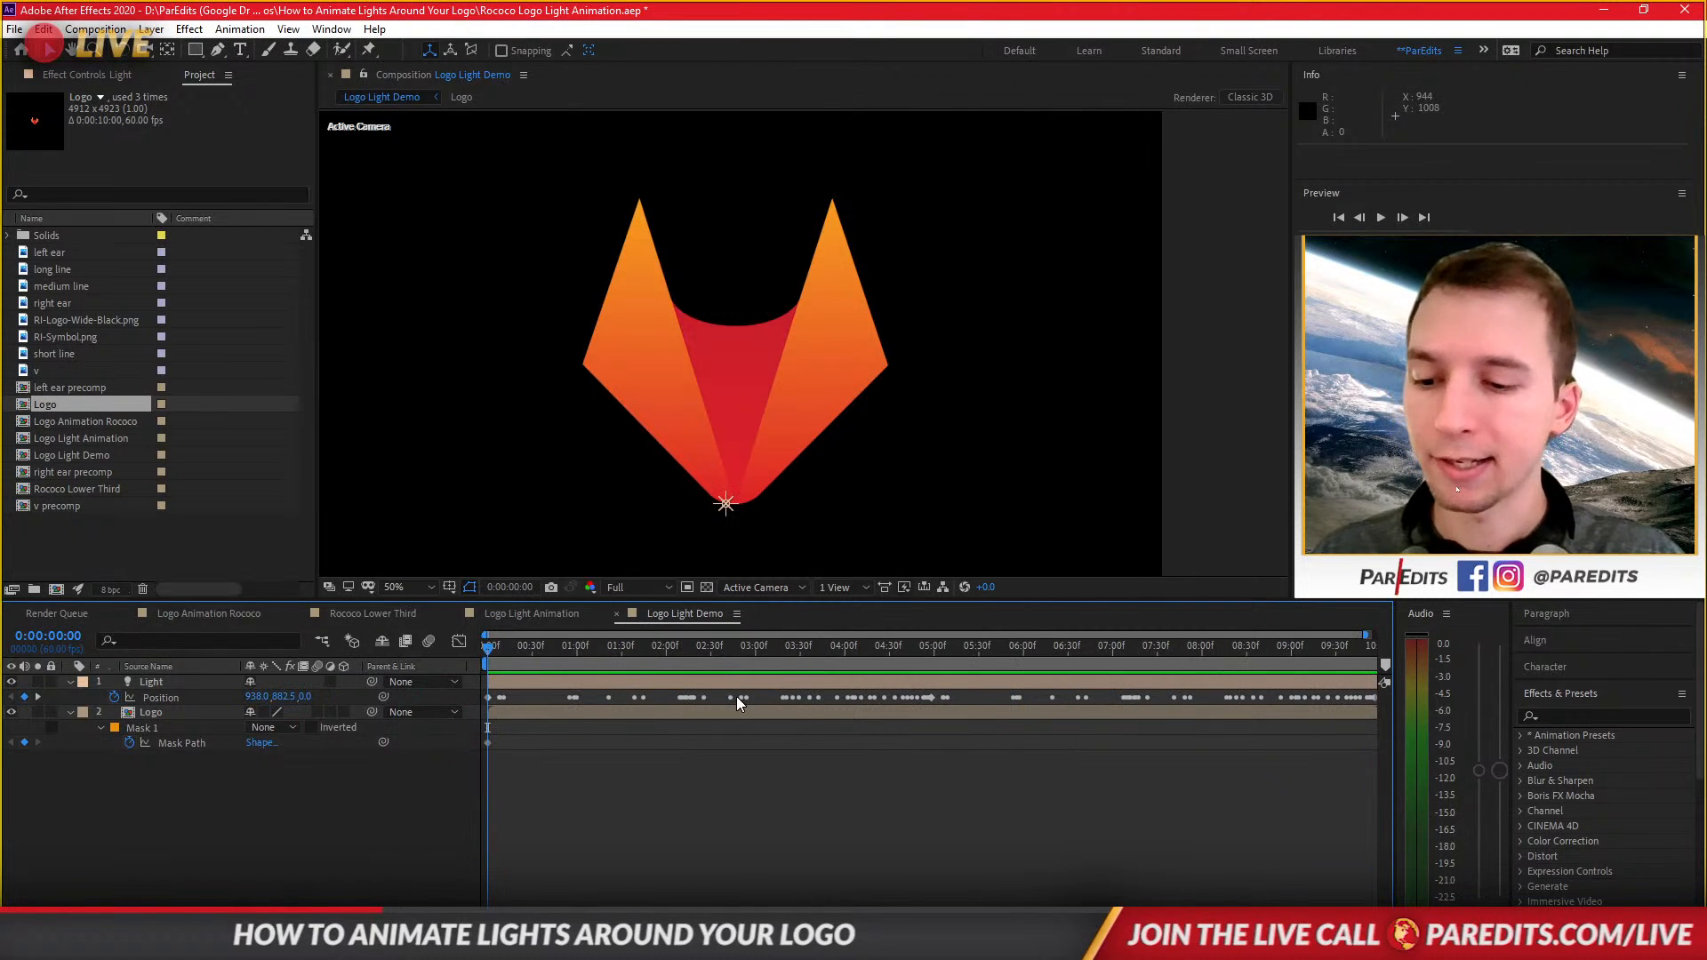
{"action": "key", "text": "ctrl+a"}
{"action": "left_click", "coordinate": [1202, 699]}
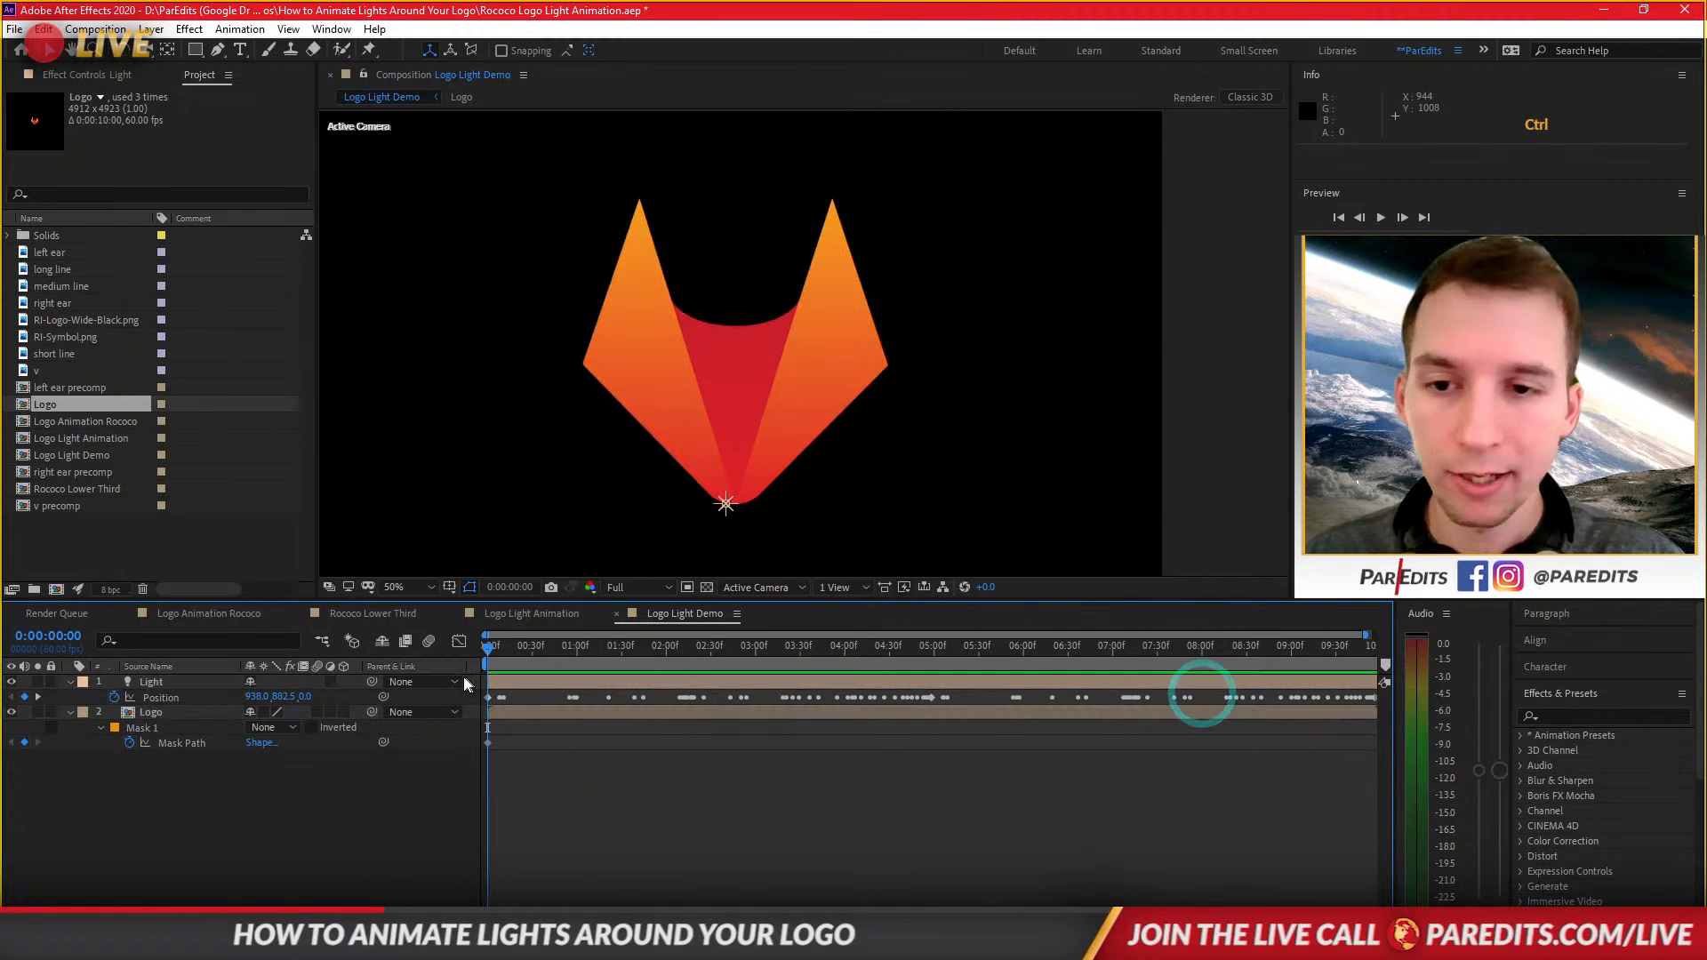
{"action": "left_click", "coordinate": [491, 697]}
{"action": "left_click_drag", "start_coordinate": [493, 694], "coordinate": [1453, 702]}
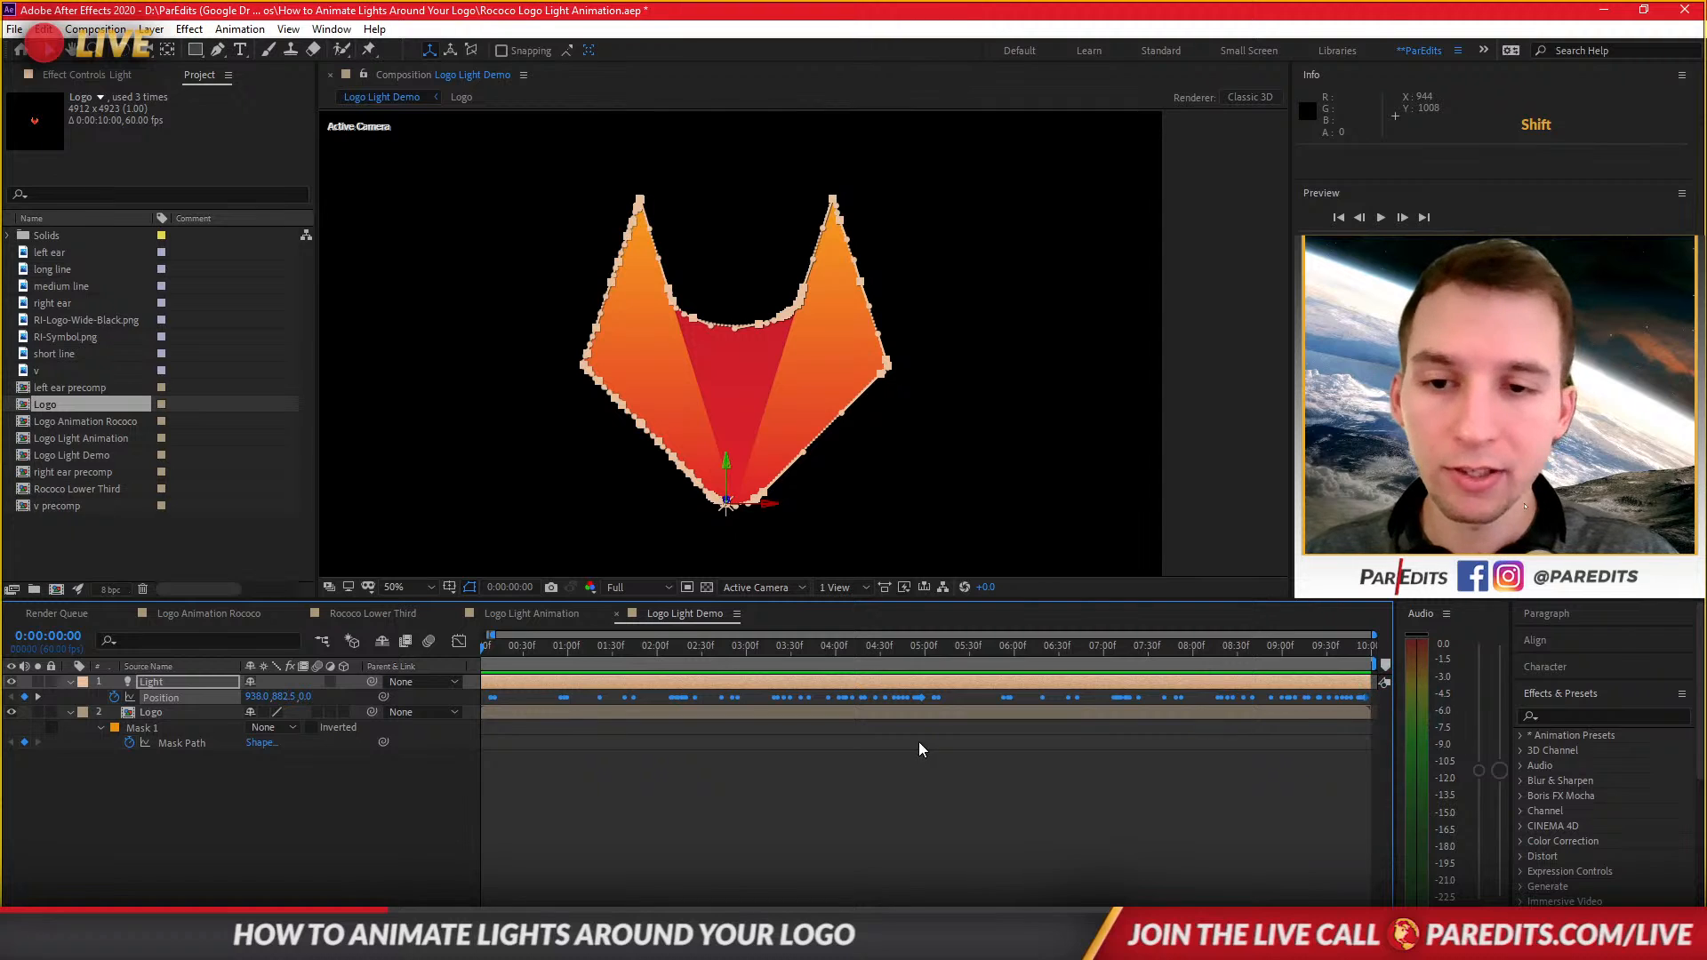
{"action": "left_click_drag", "start_coordinate": [492, 634], "coordinate": [481, 635]}
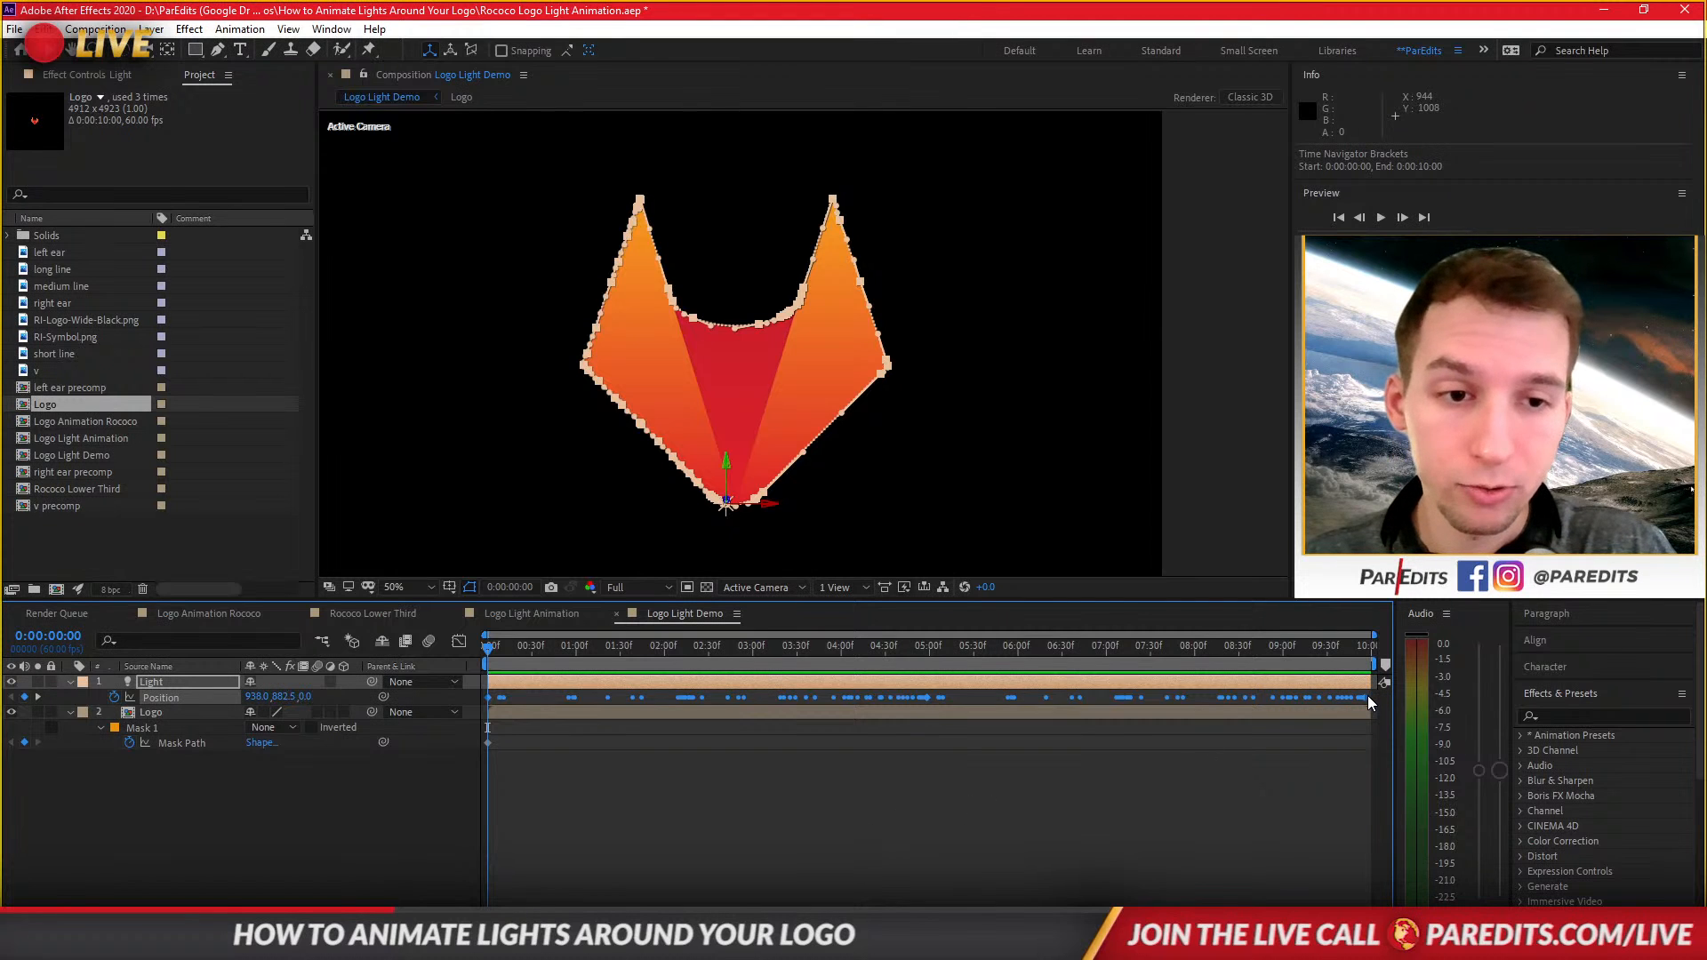
{"action": "mouse_move", "coordinate": [1366, 697]}
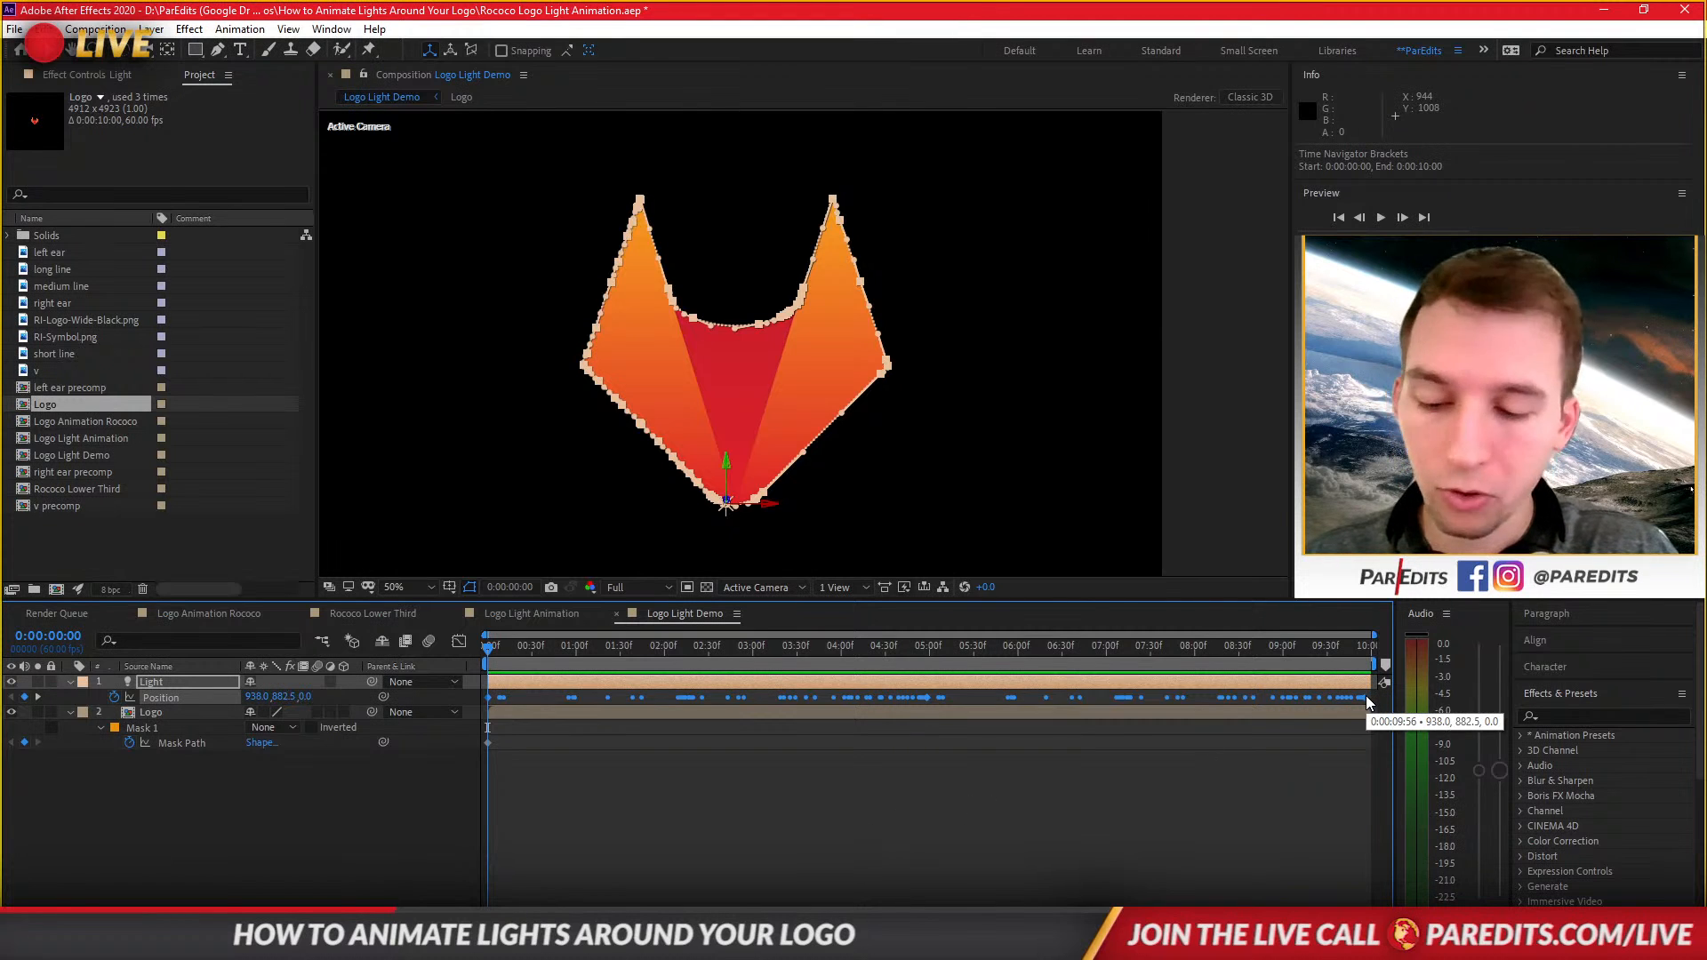
{"action": "left_click_drag", "start_coordinate": [1366, 696], "coordinate": [1283, 692]}
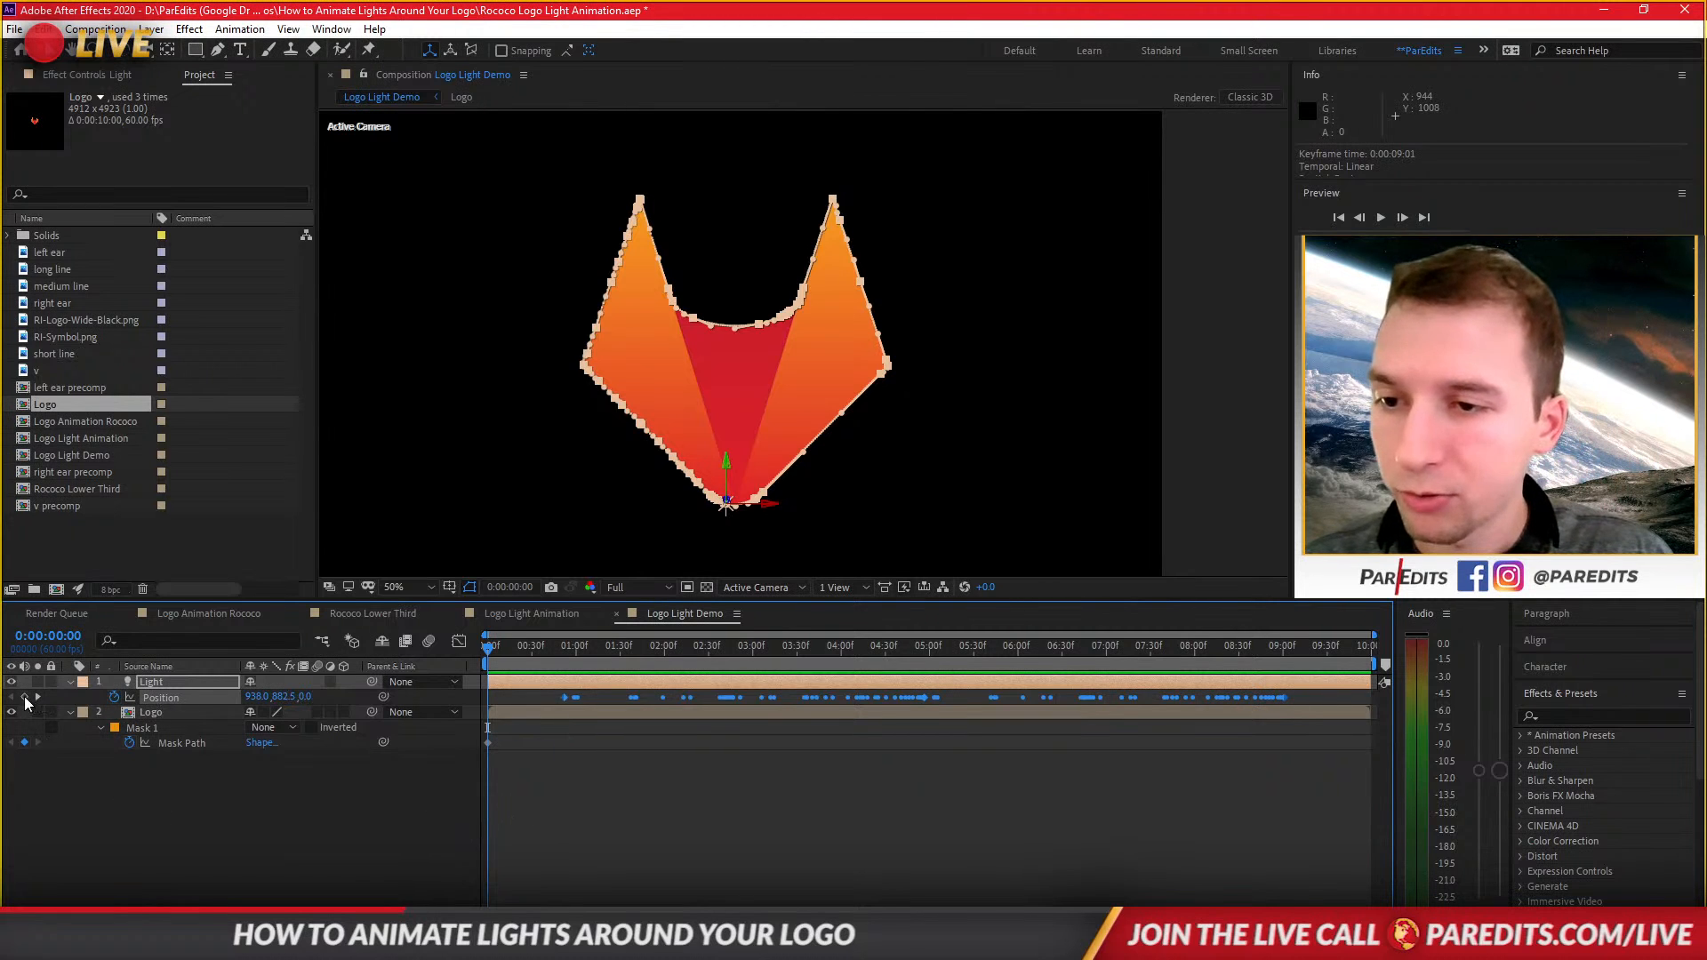
Add Position keyframes moving the light off-screen: x -302 at the start and x 2137 at the end.
{"action": "left_click", "coordinate": [791, 781]}
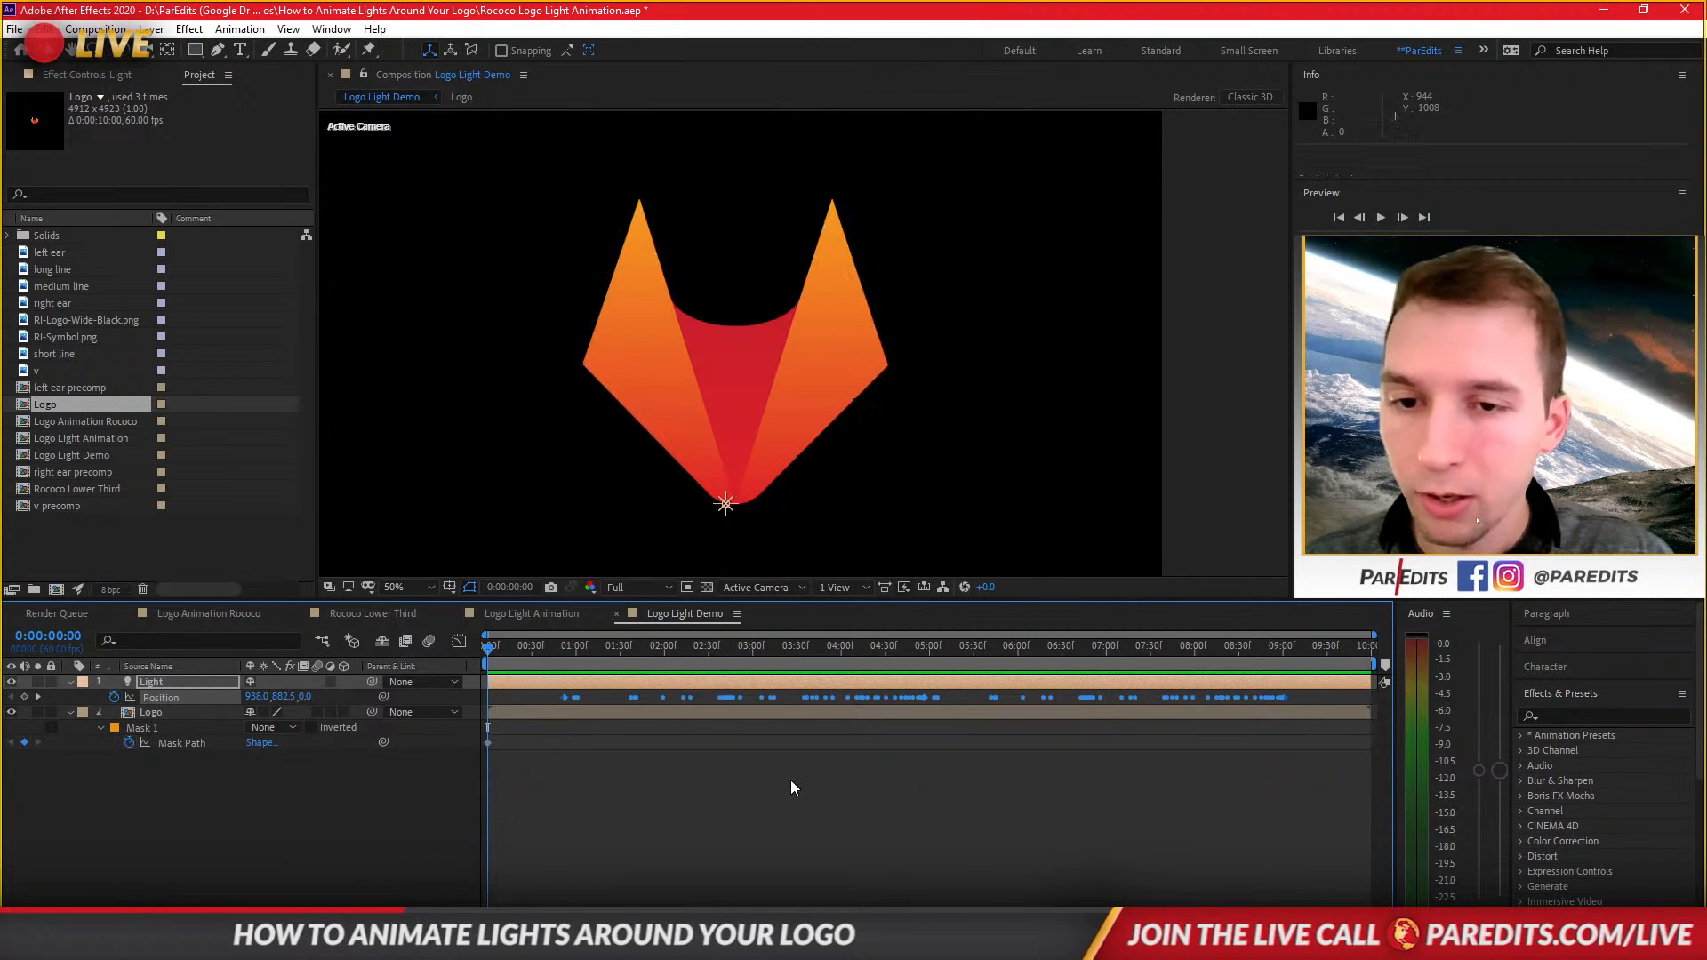
{"action": "left_click", "coordinate": [24, 698]}
{"action": "left_click_drag", "start_coordinate": [253, 695], "coordinate": [38, 694]}
{"action": "left_click_drag", "start_coordinate": [273, 699], "coordinate": [7, 681]}
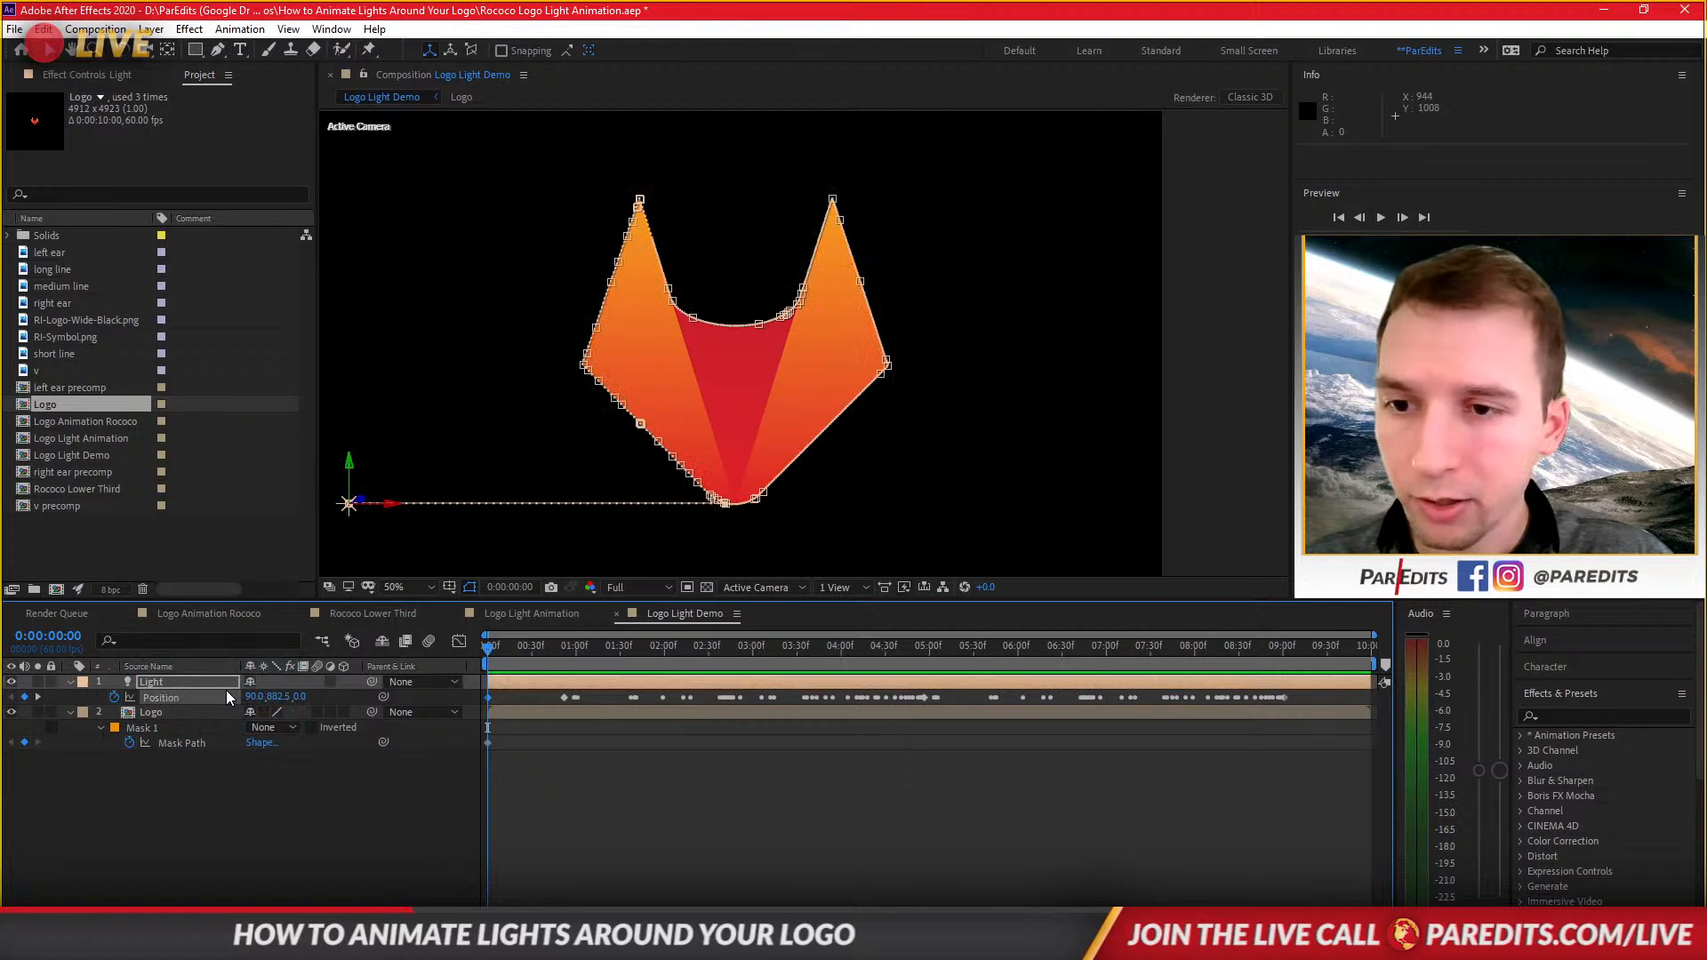
{"action": "left_click_drag", "start_coordinate": [263, 697], "coordinate": [5, 683]}
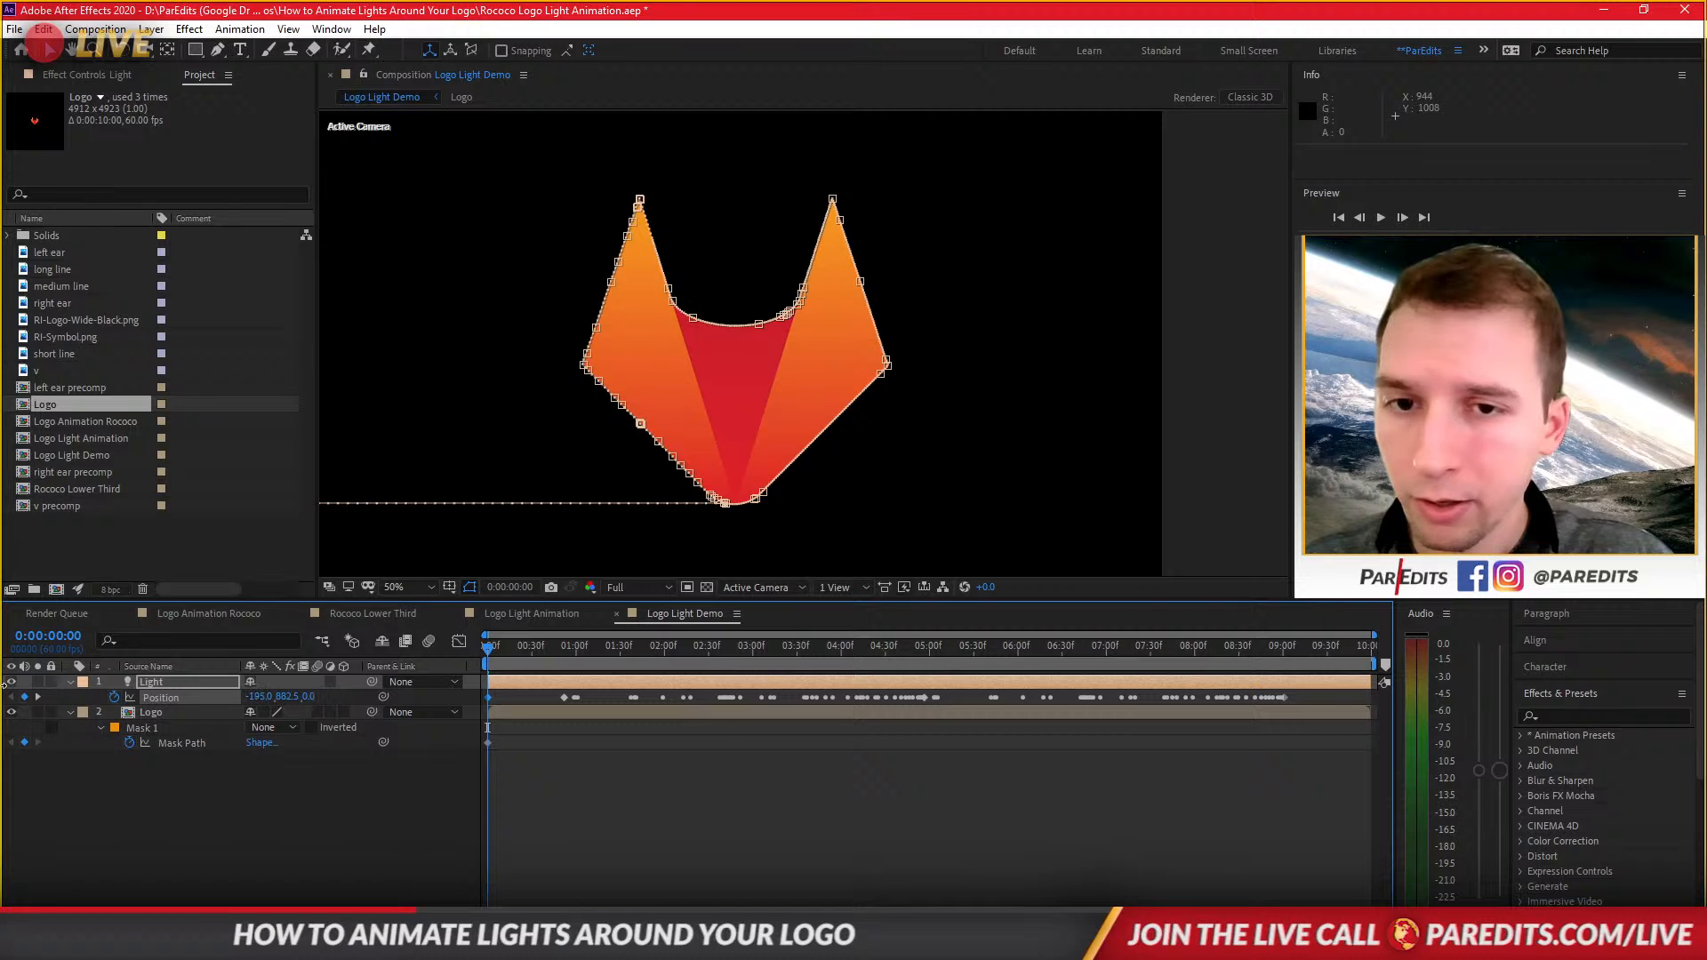
{"action": "left_click_drag", "start_coordinate": [212, 694], "coordinate": [165, 694]}
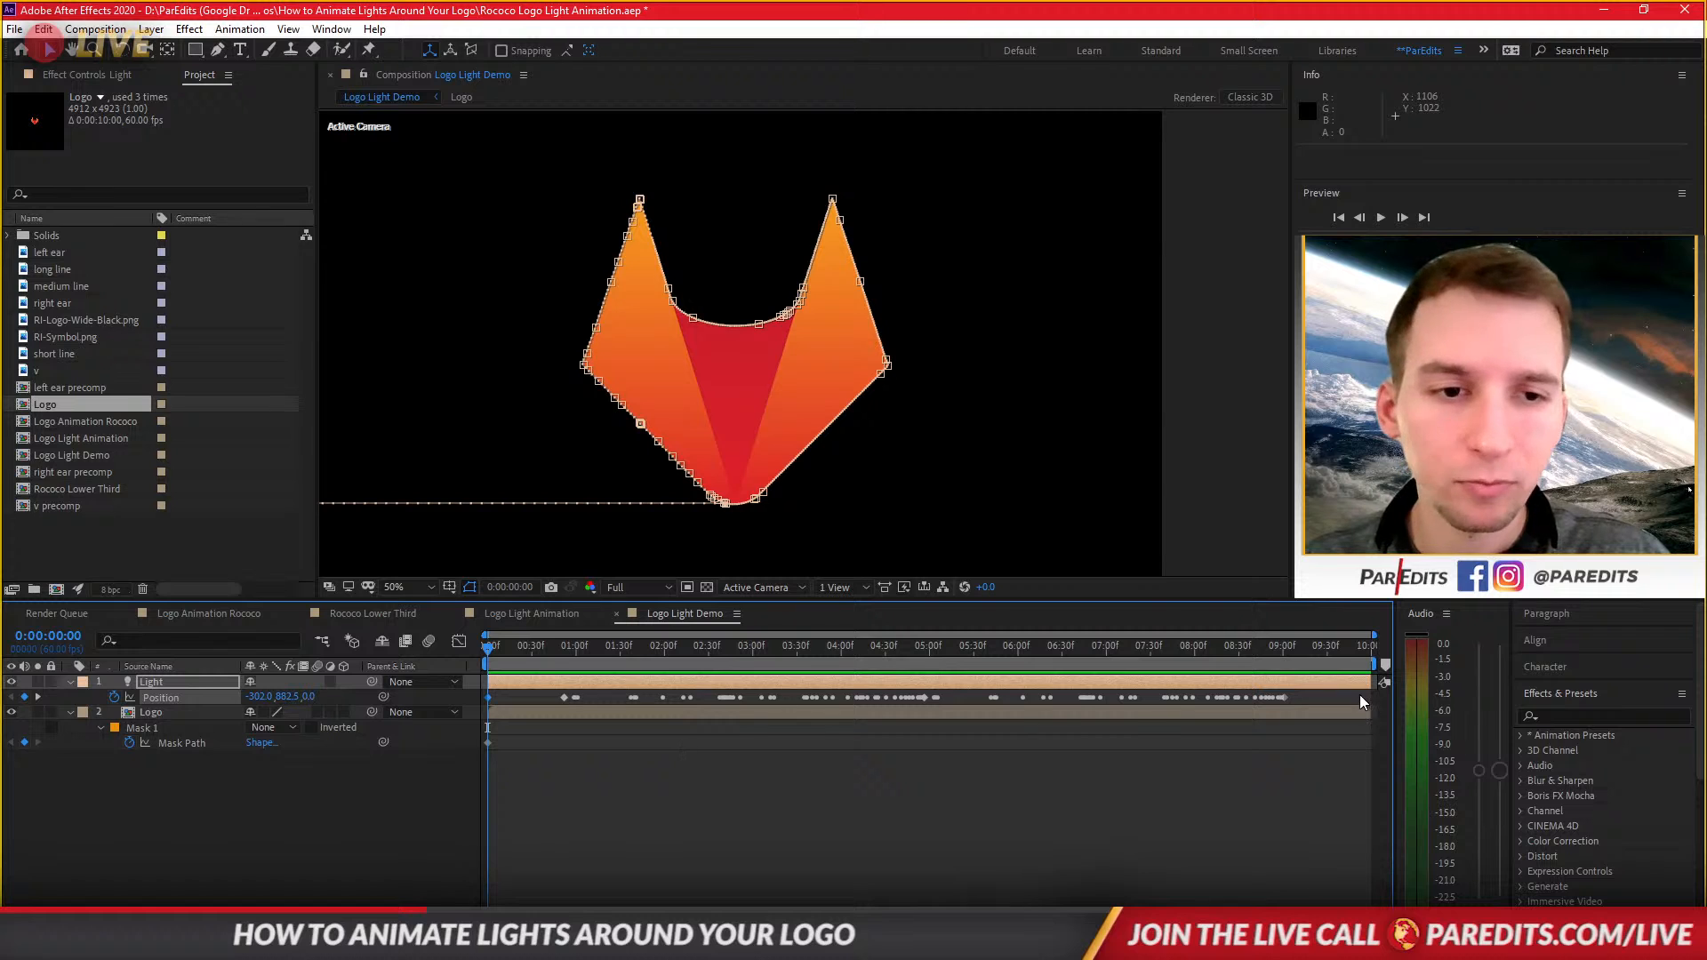
{"action": "left_click_drag", "start_coordinate": [1346, 651], "coordinate": [1370, 651]}
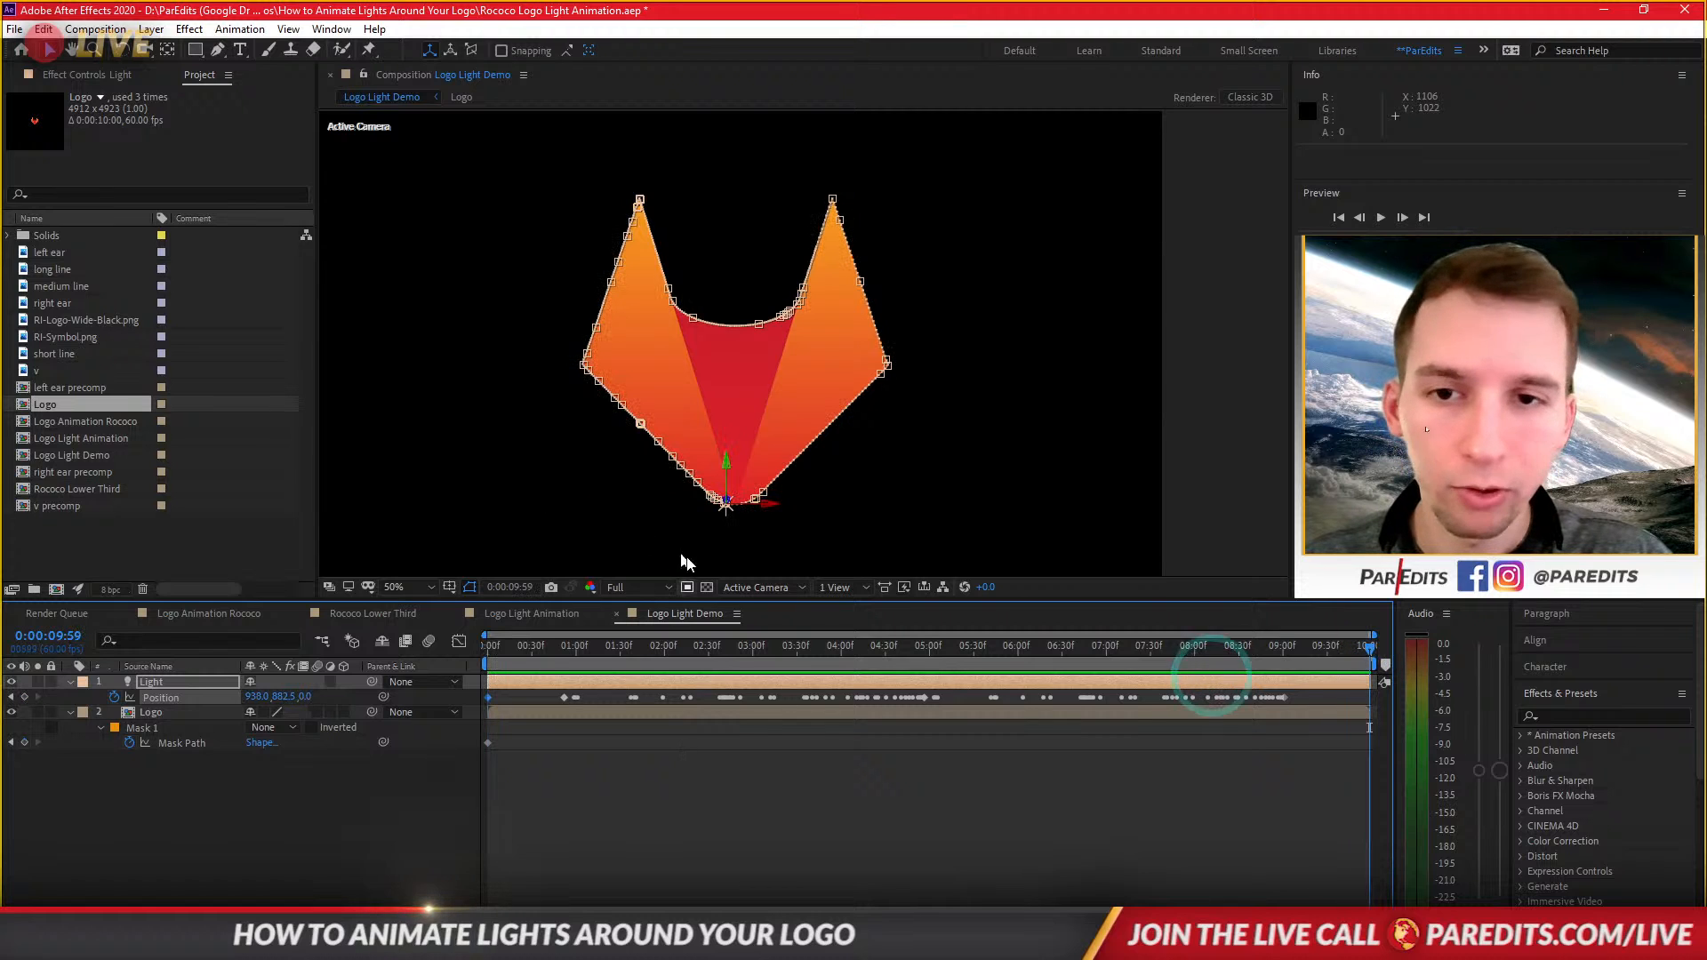
{"action": "left_click_drag", "start_coordinate": [258, 698], "coordinate": [1338, 706]}
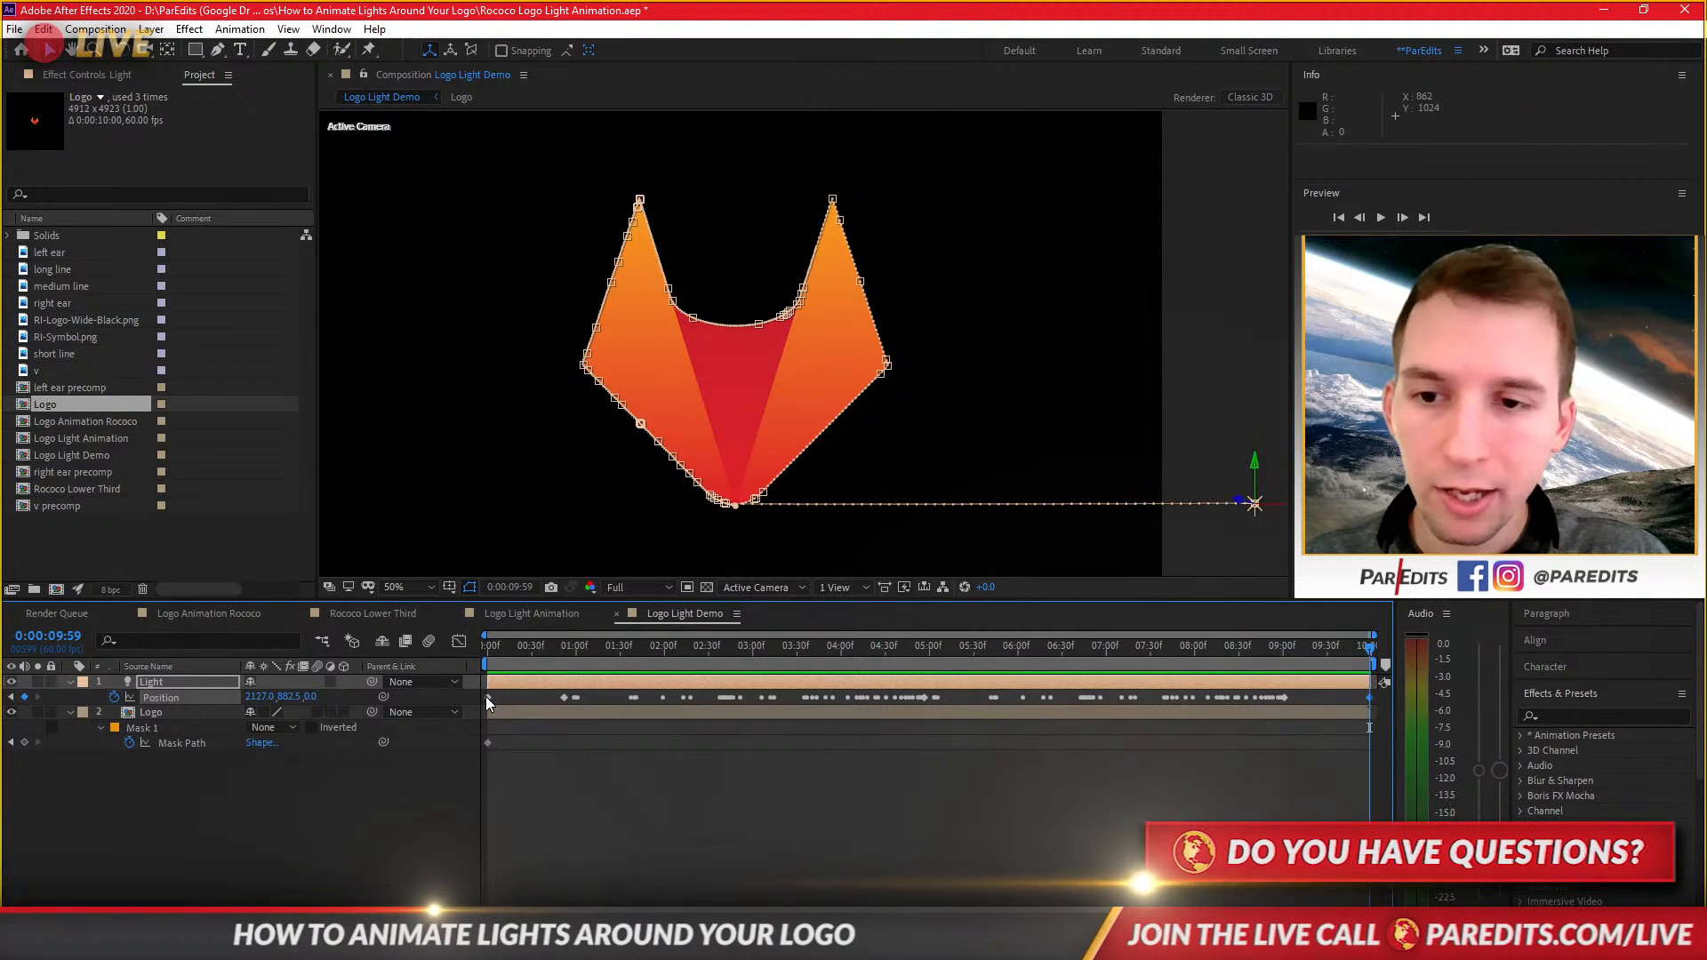
Set the first and last traced-path keyframes to Rove Across Time.
{"action": "left_click", "coordinate": [501, 653]}
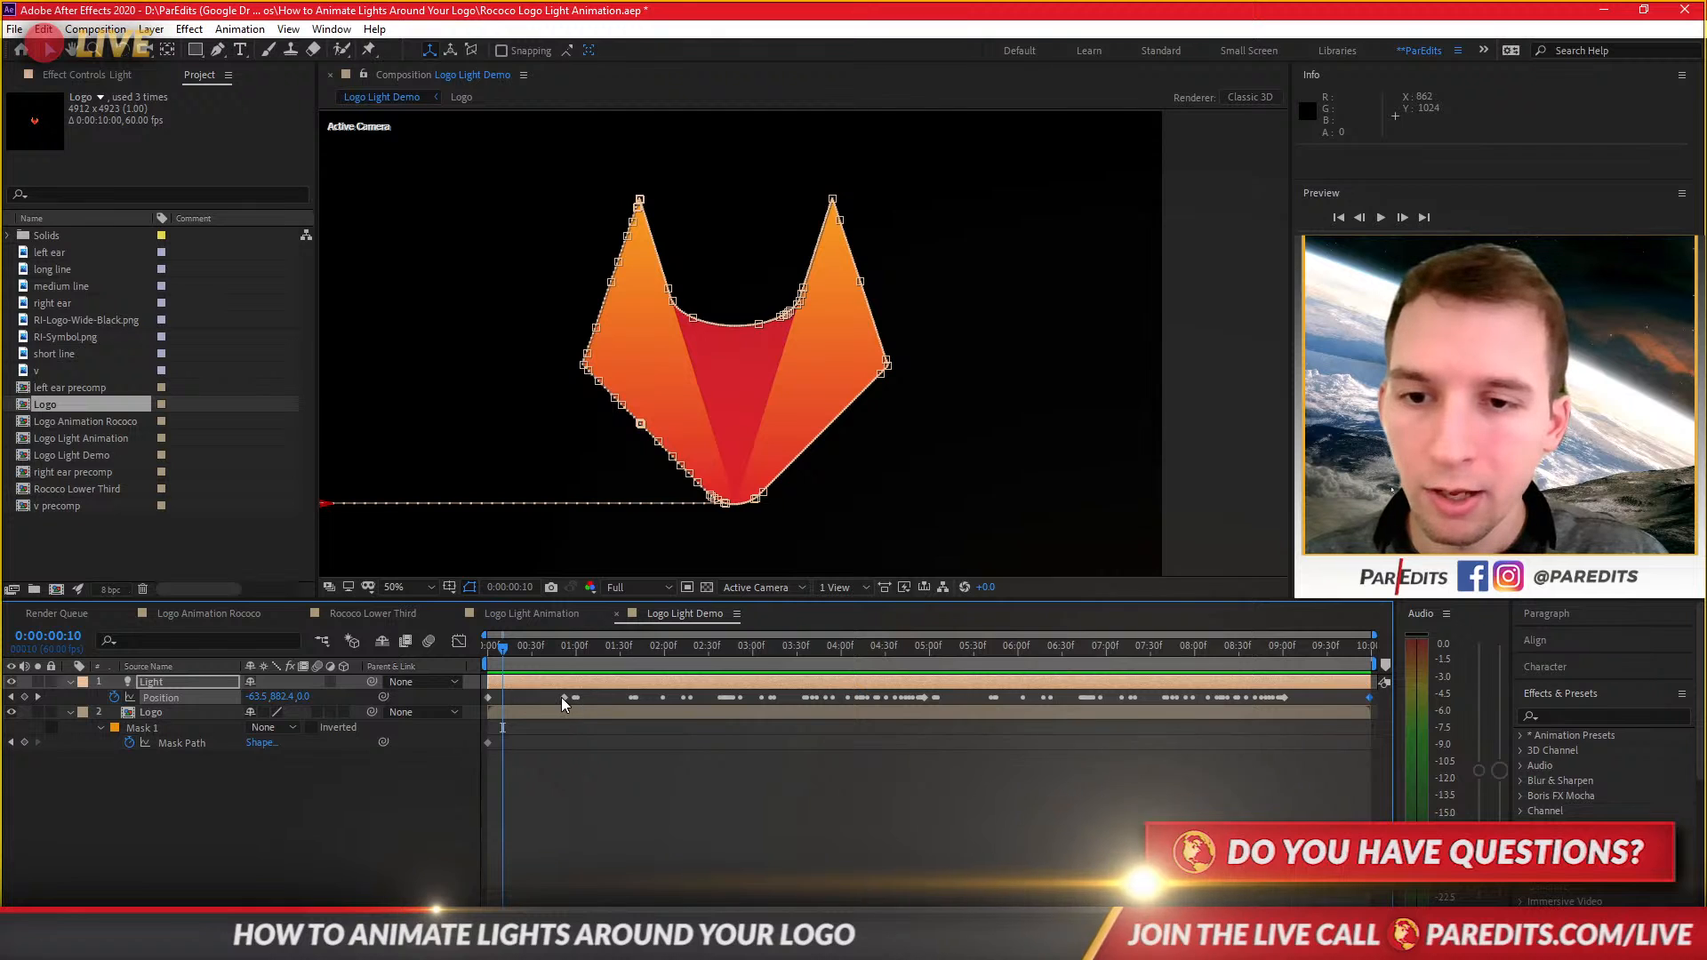
{"action": "left_click", "coordinate": [563, 697]}
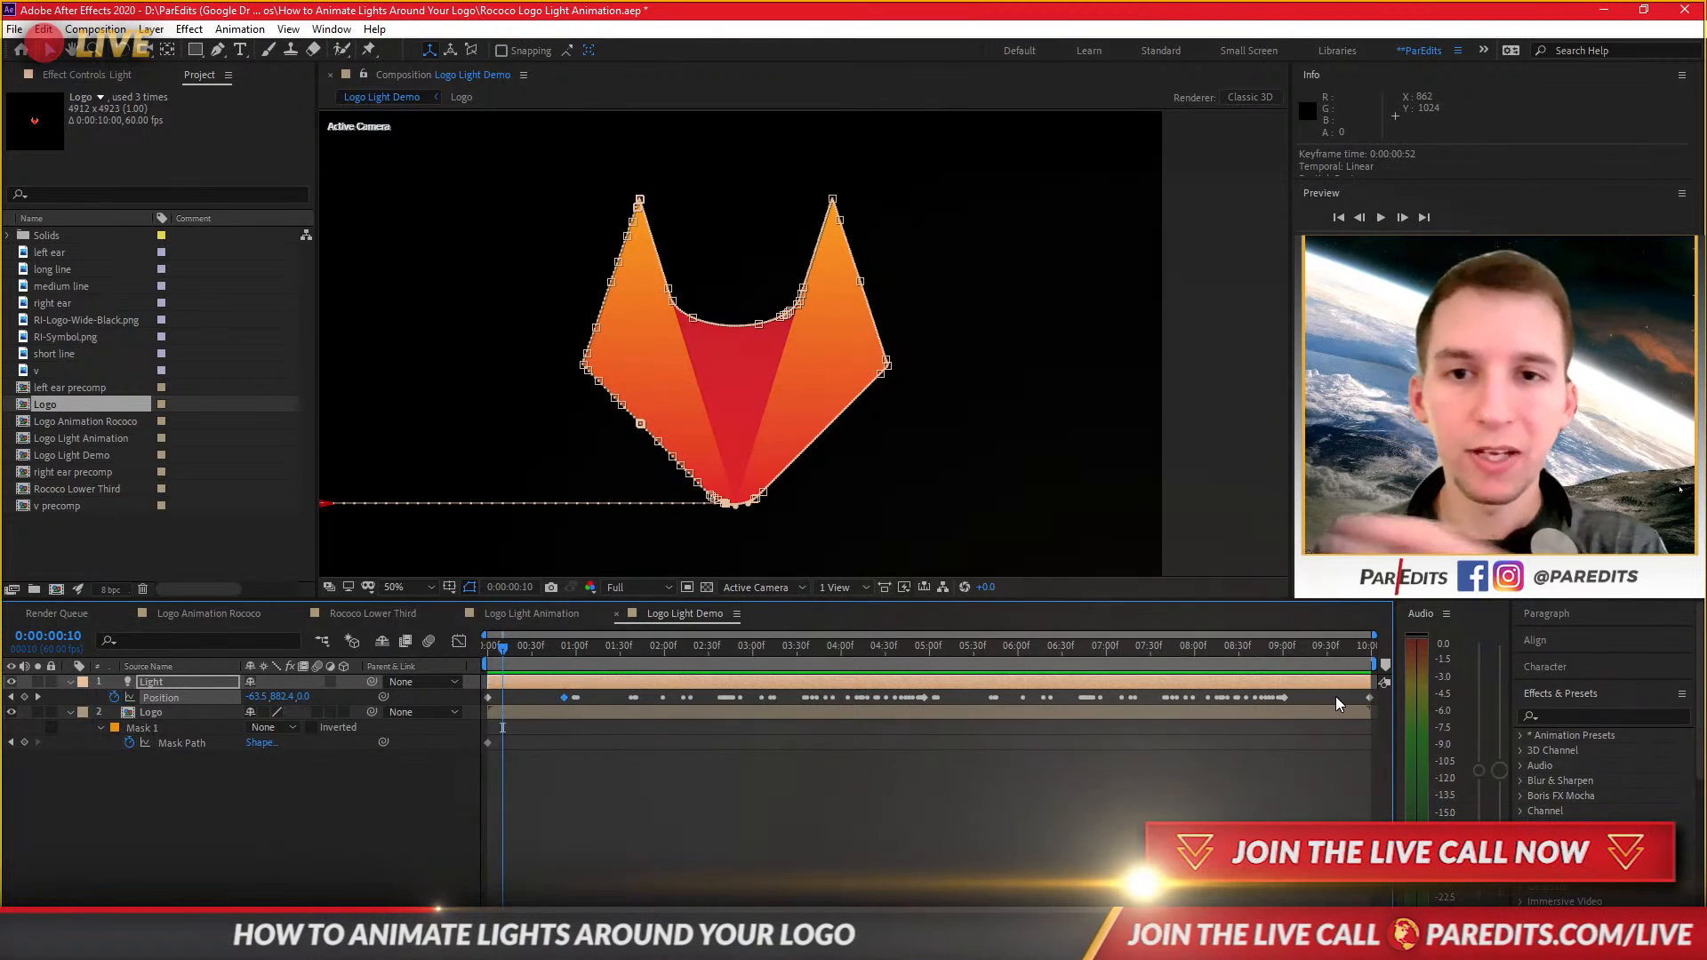
{"action": "left_click_drag", "start_coordinate": [488, 664], "coordinate": [525, 670]}
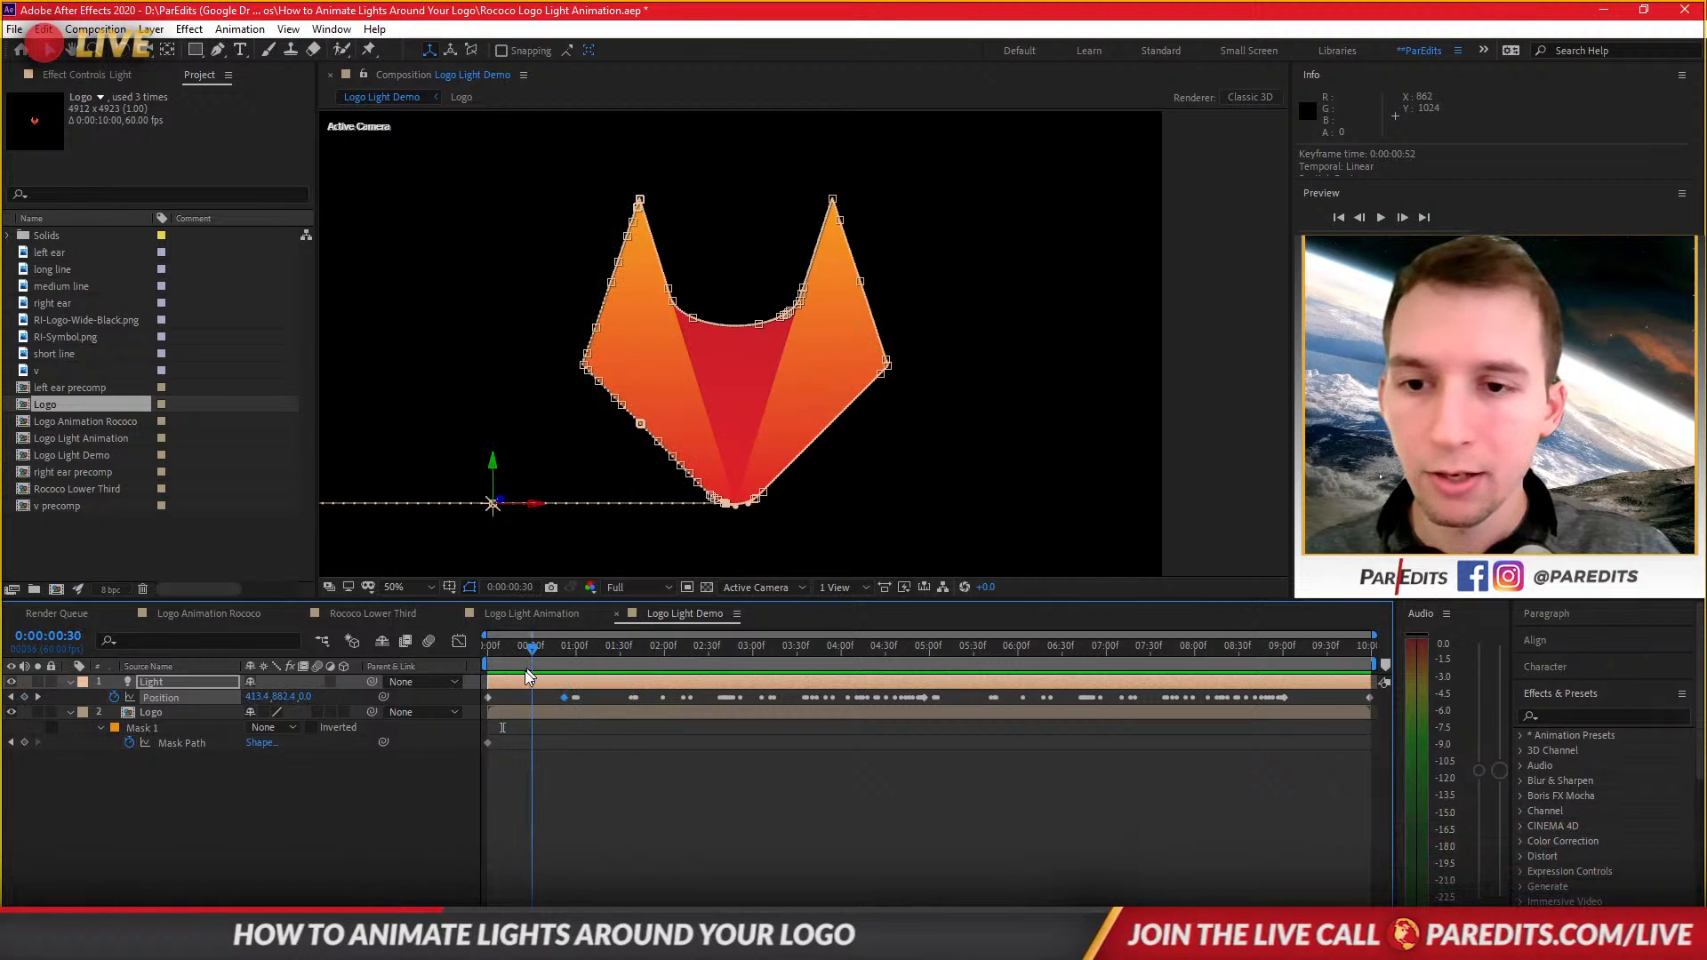
{"action": "right_click", "coordinate": [564, 699]}
{"action": "mouse_move", "coordinate": [689, 696]}
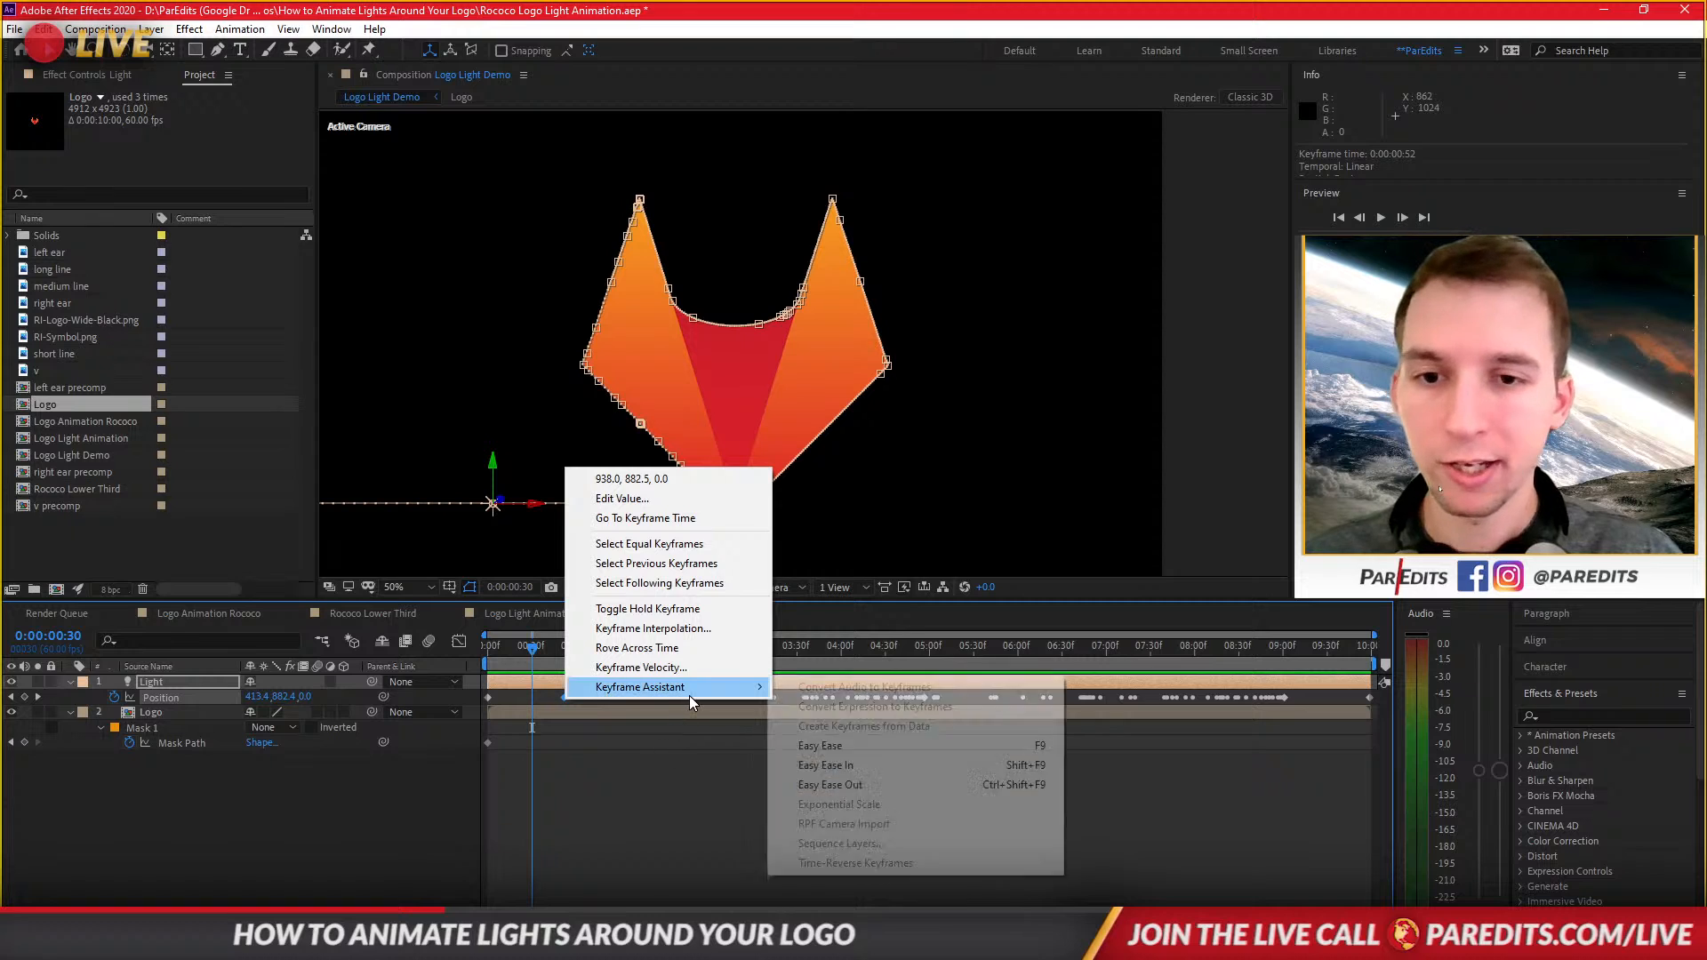
{"action": "left_click", "coordinate": [684, 648]}
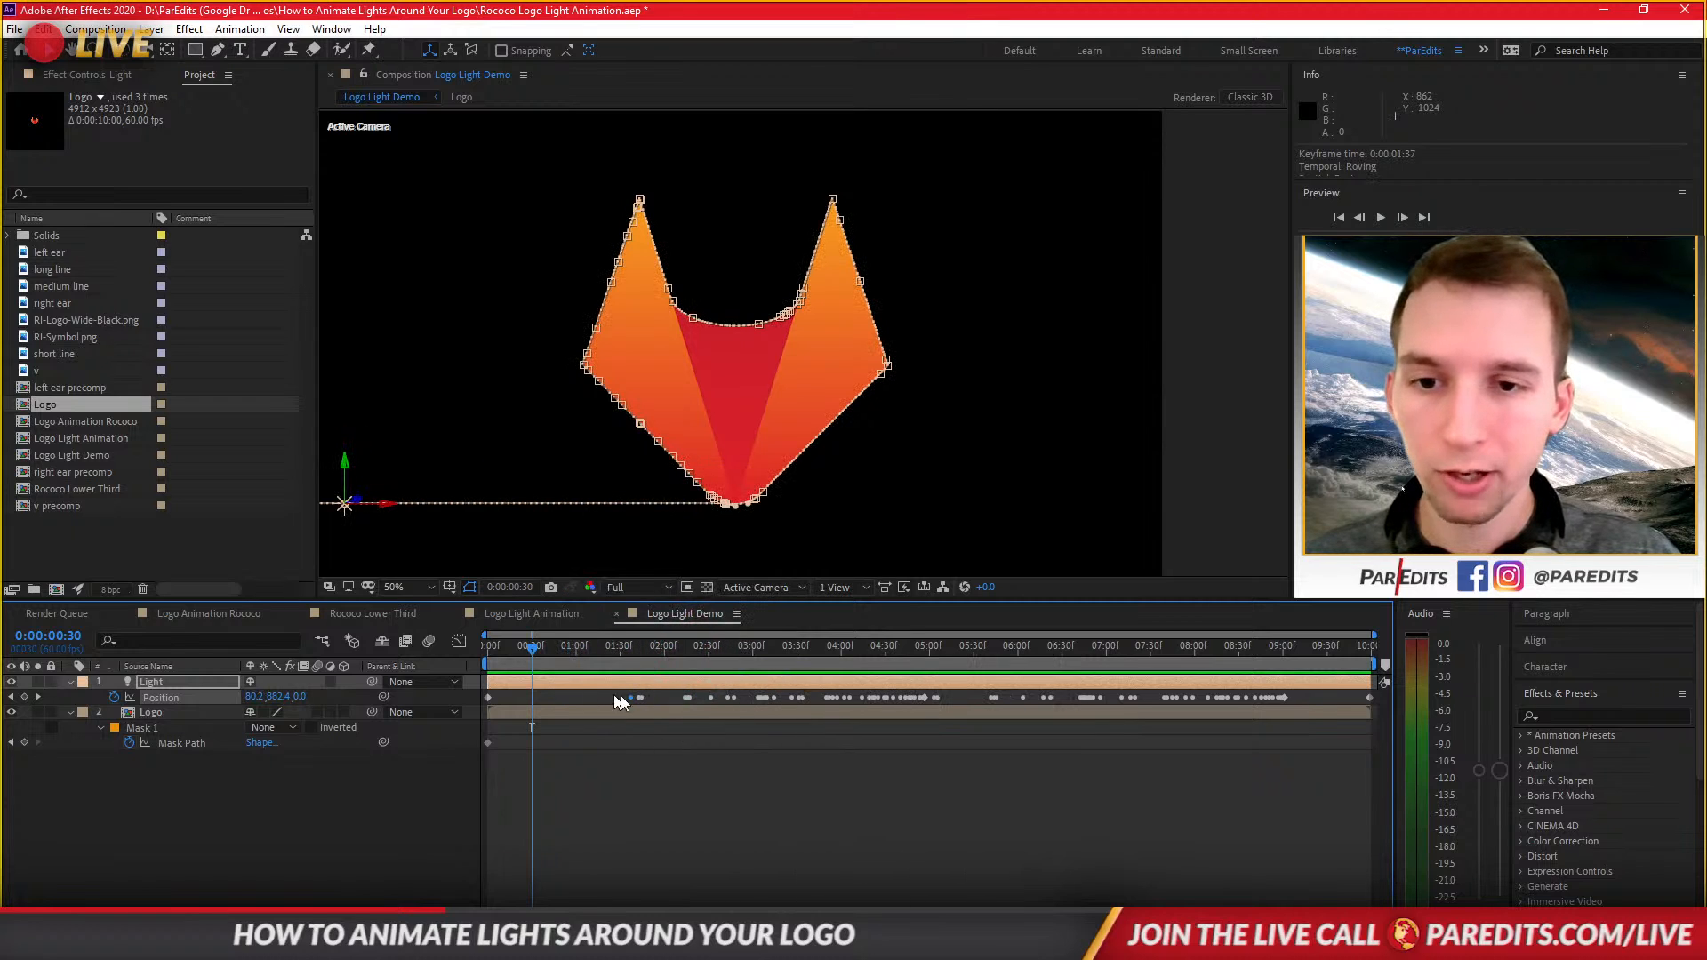
{"action": "right_click", "coordinate": [1288, 697]}
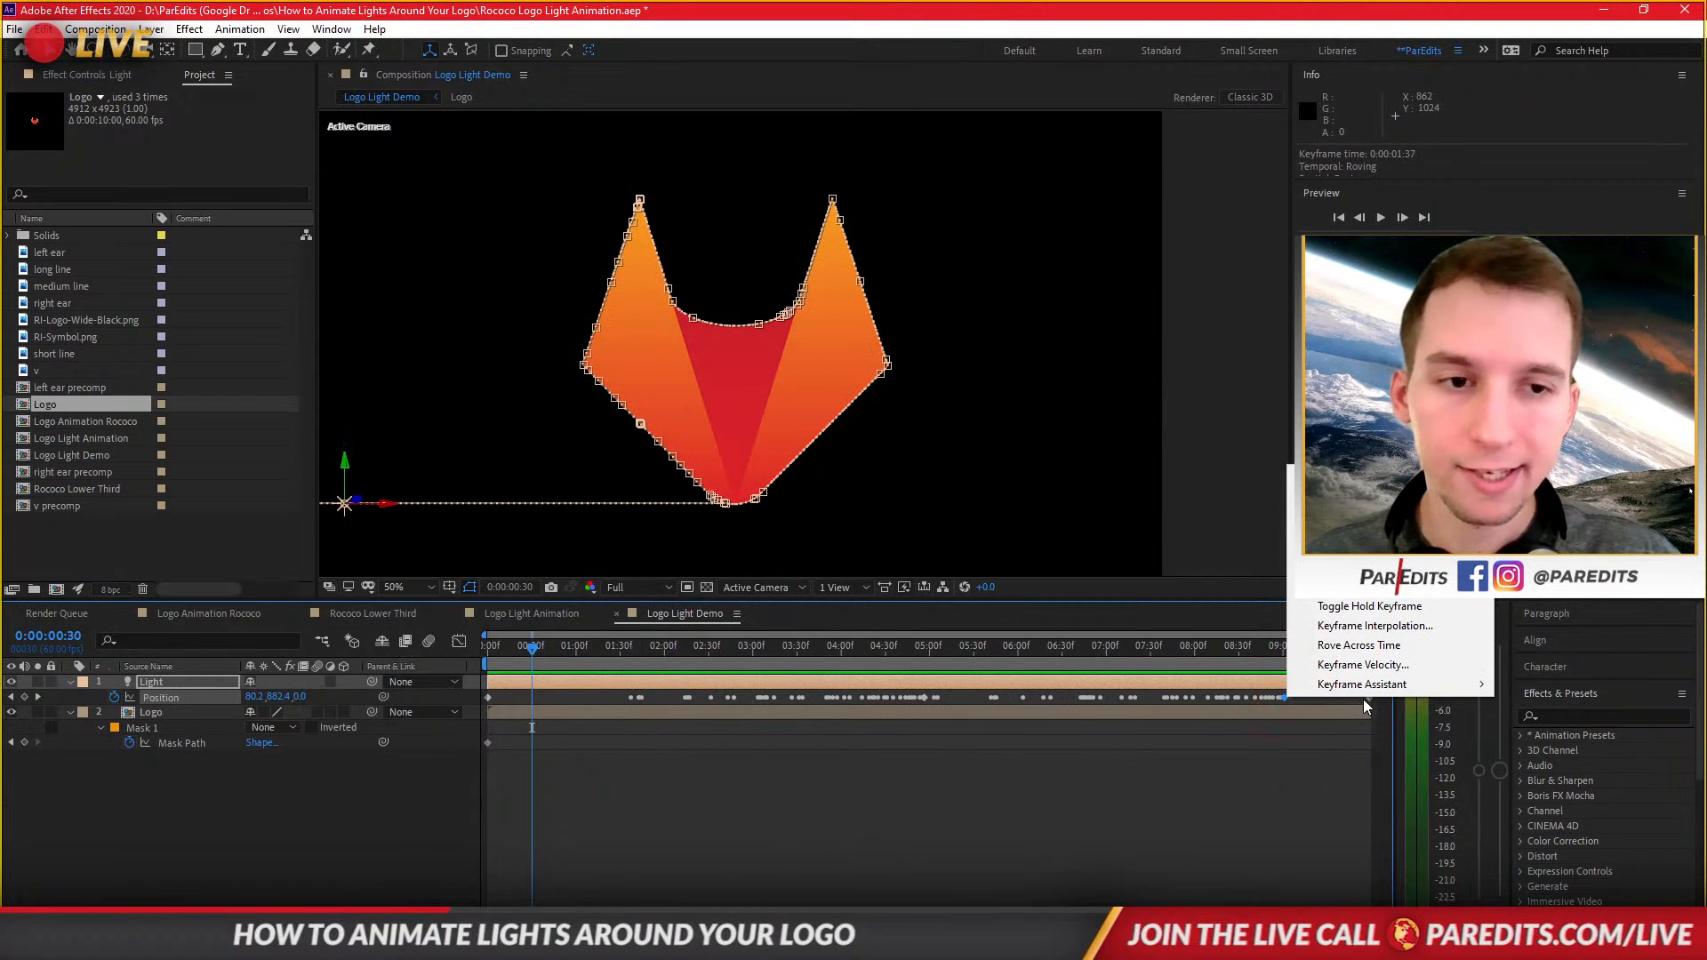
{"action": "left_click", "coordinate": [1377, 651]}
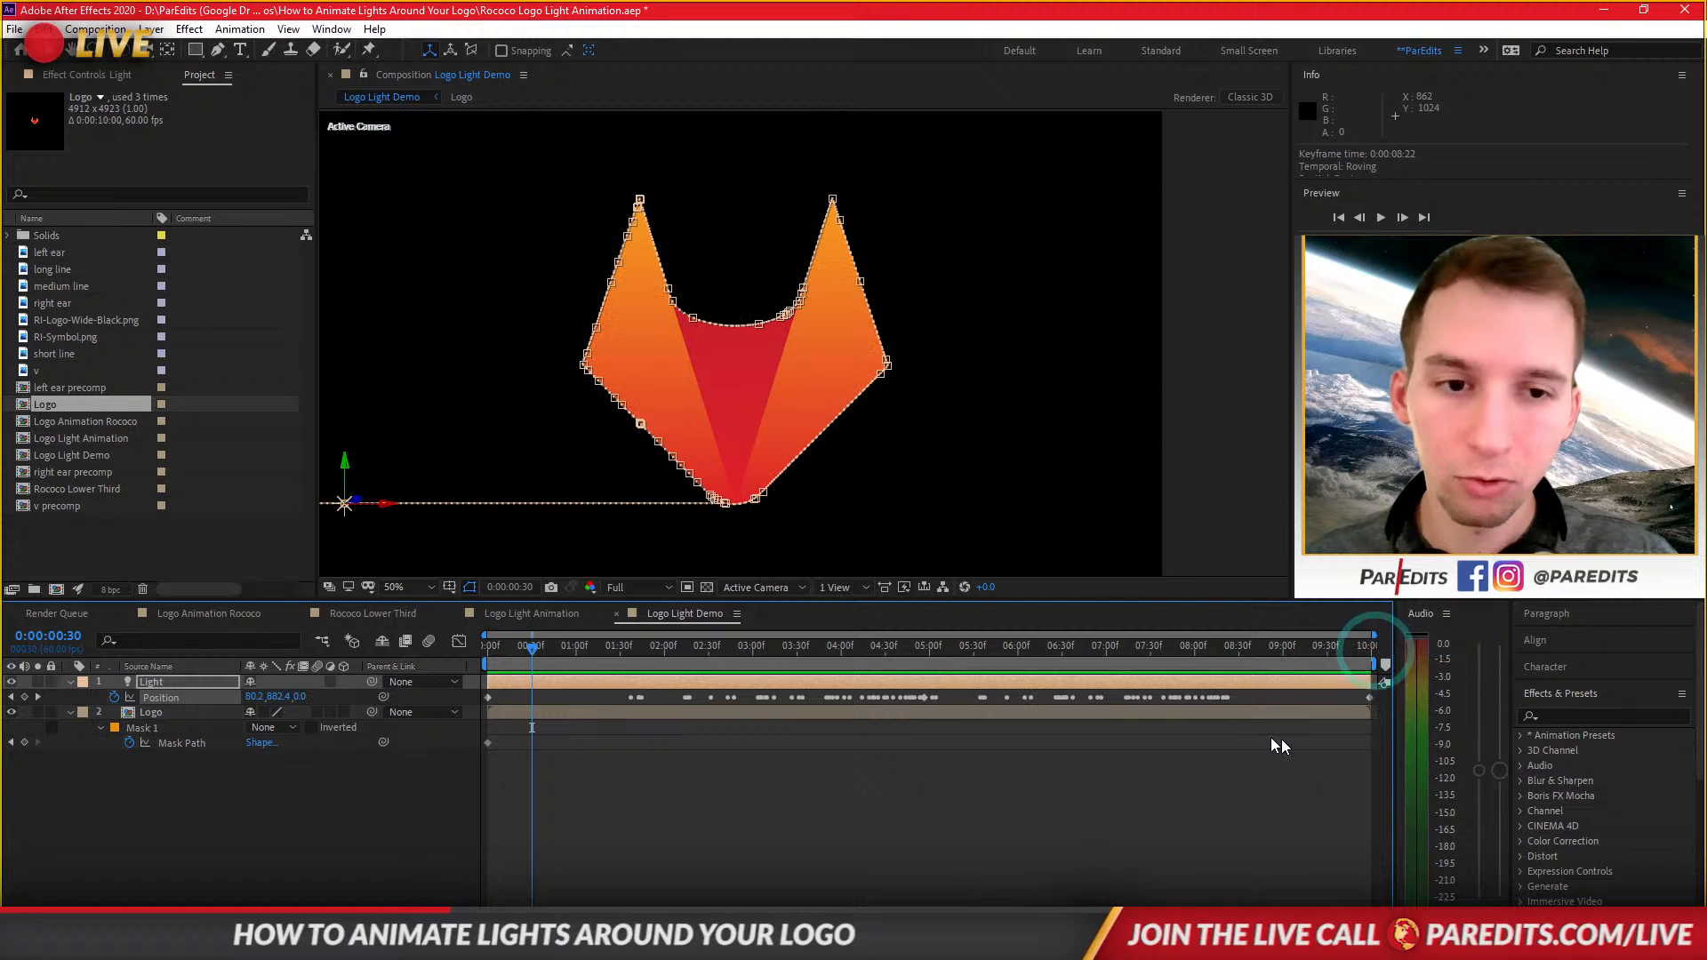
Create a new solid layer in the composition.
{"action": "left_click_drag", "start_coordinate": [669, 652], "coordinate": [467, 664]}
{"action": "left_click", "coordinate": [634, 798]}
{"action": "left_click", "coordinate": [633, 694]}
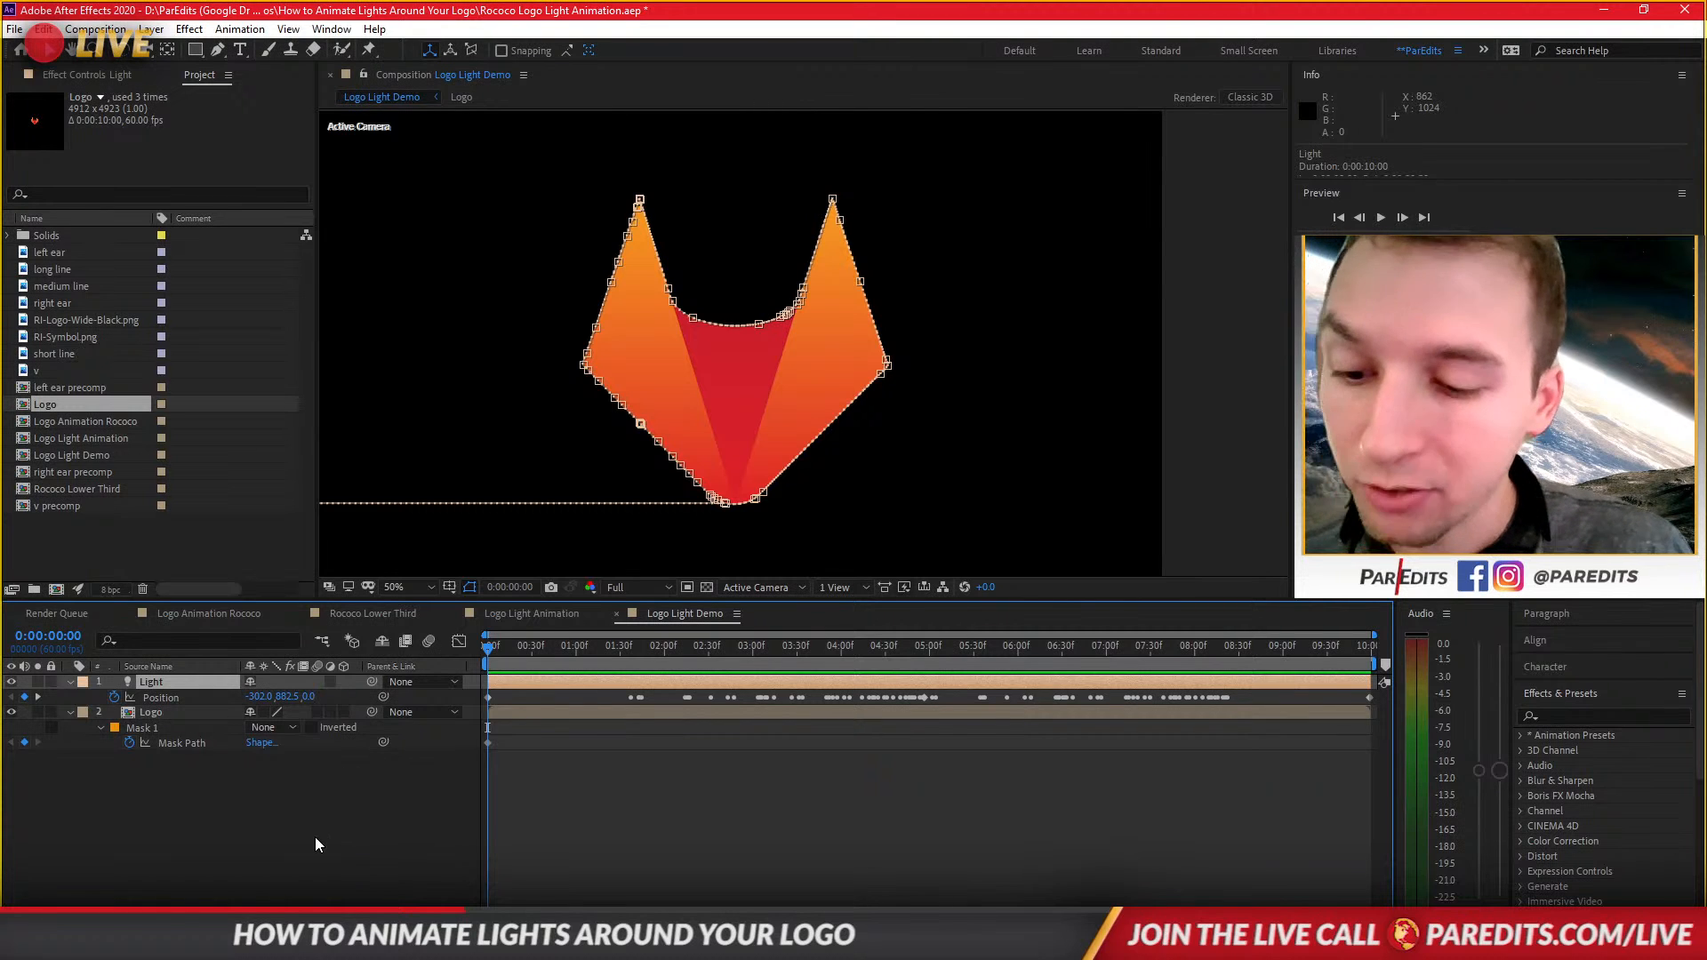
{"action": "right_click", "coordinate": [286, 836]}
{"action": "mouse_move", "coordinate": [397, 644]}
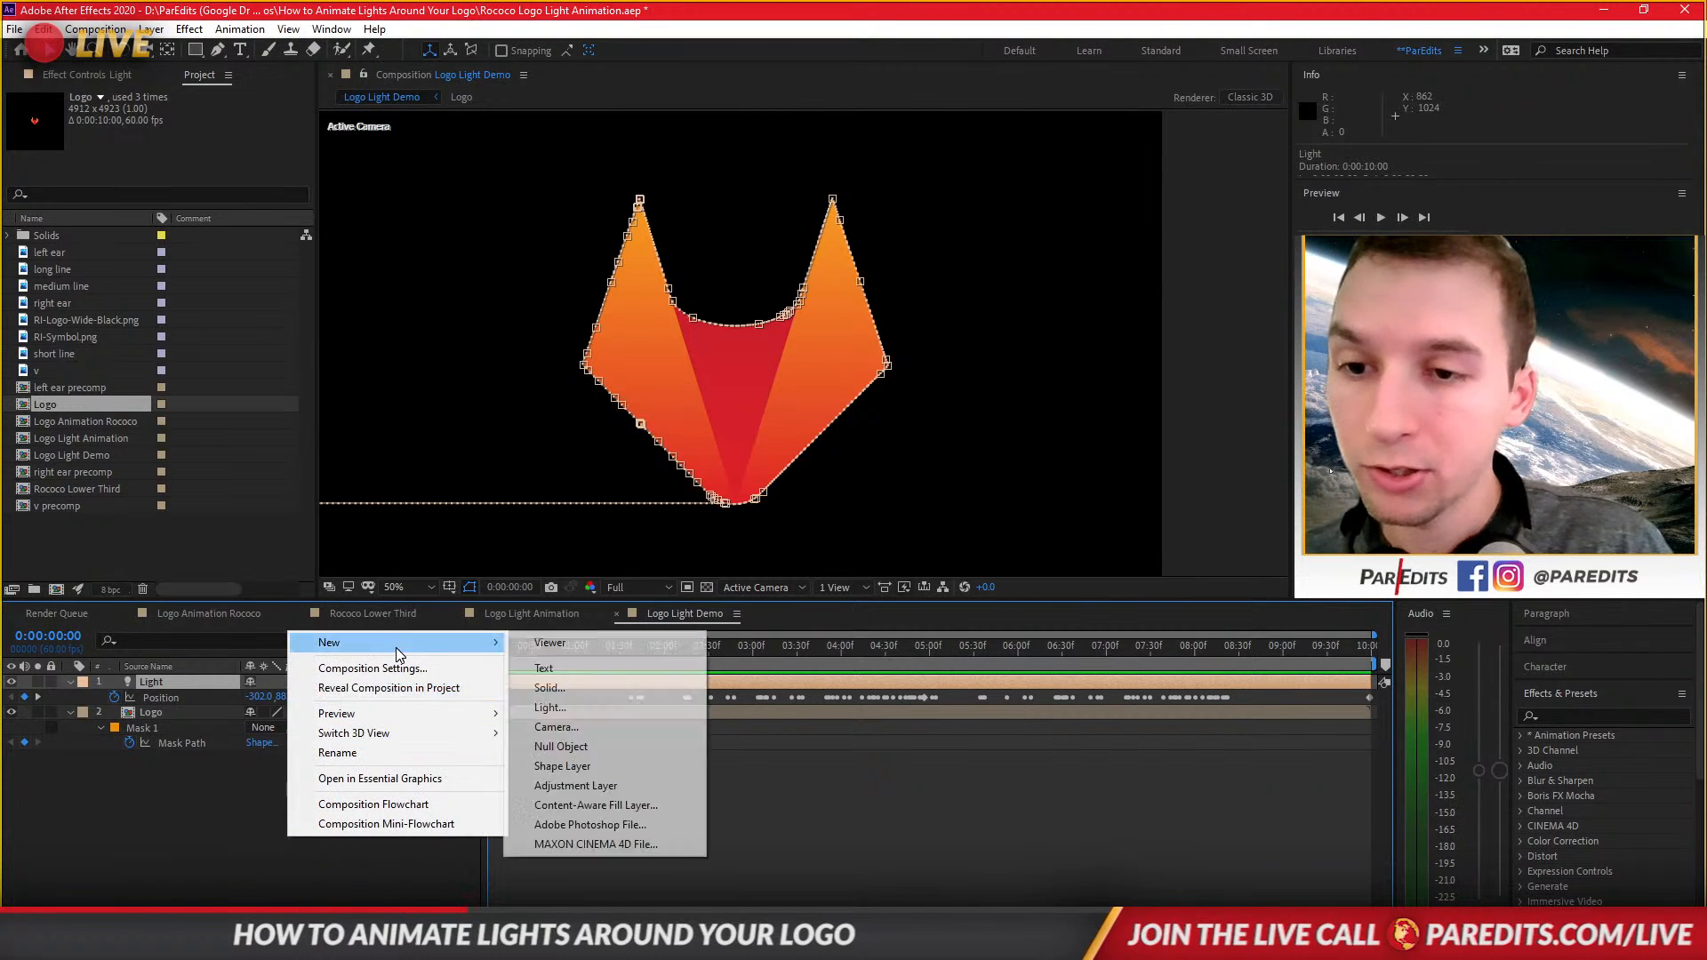
{"action": "left_click", "coordinate": [582, 687]}
{"action": "left_click", "coordinate": [912, 628]}
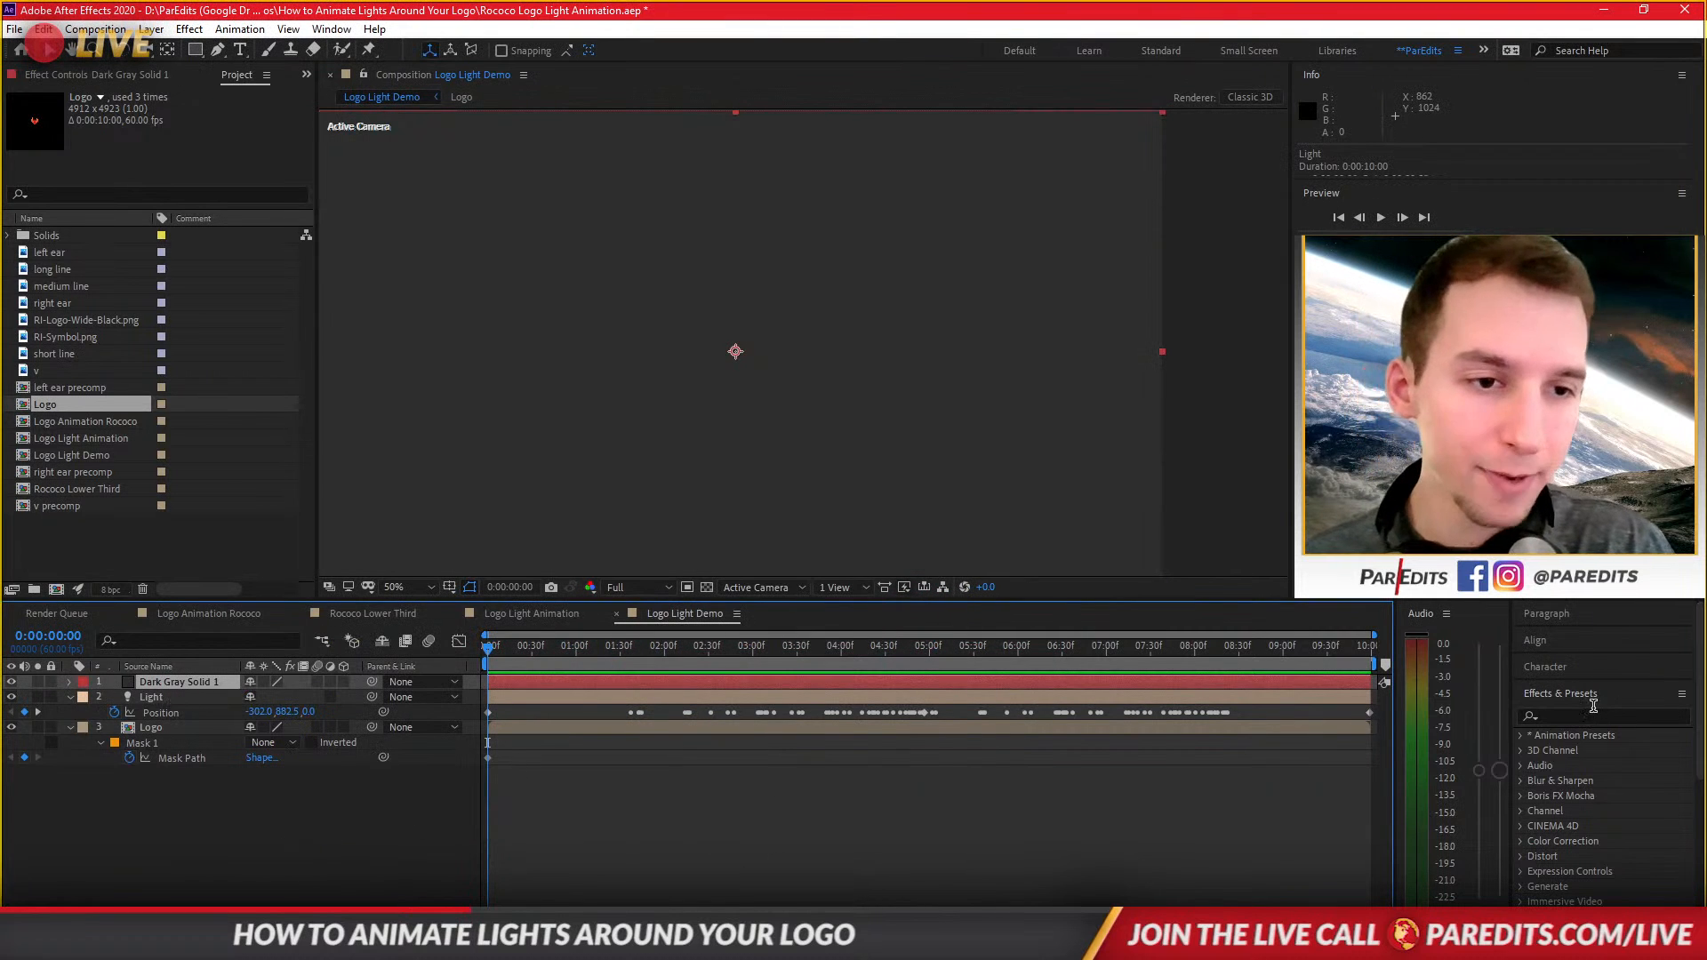
Search the effects for optical and apply Optical Flares to the solid.
{"action": "left_click", "coordinate": [1582, 711]}
{"action": "type", "text": "optical"}
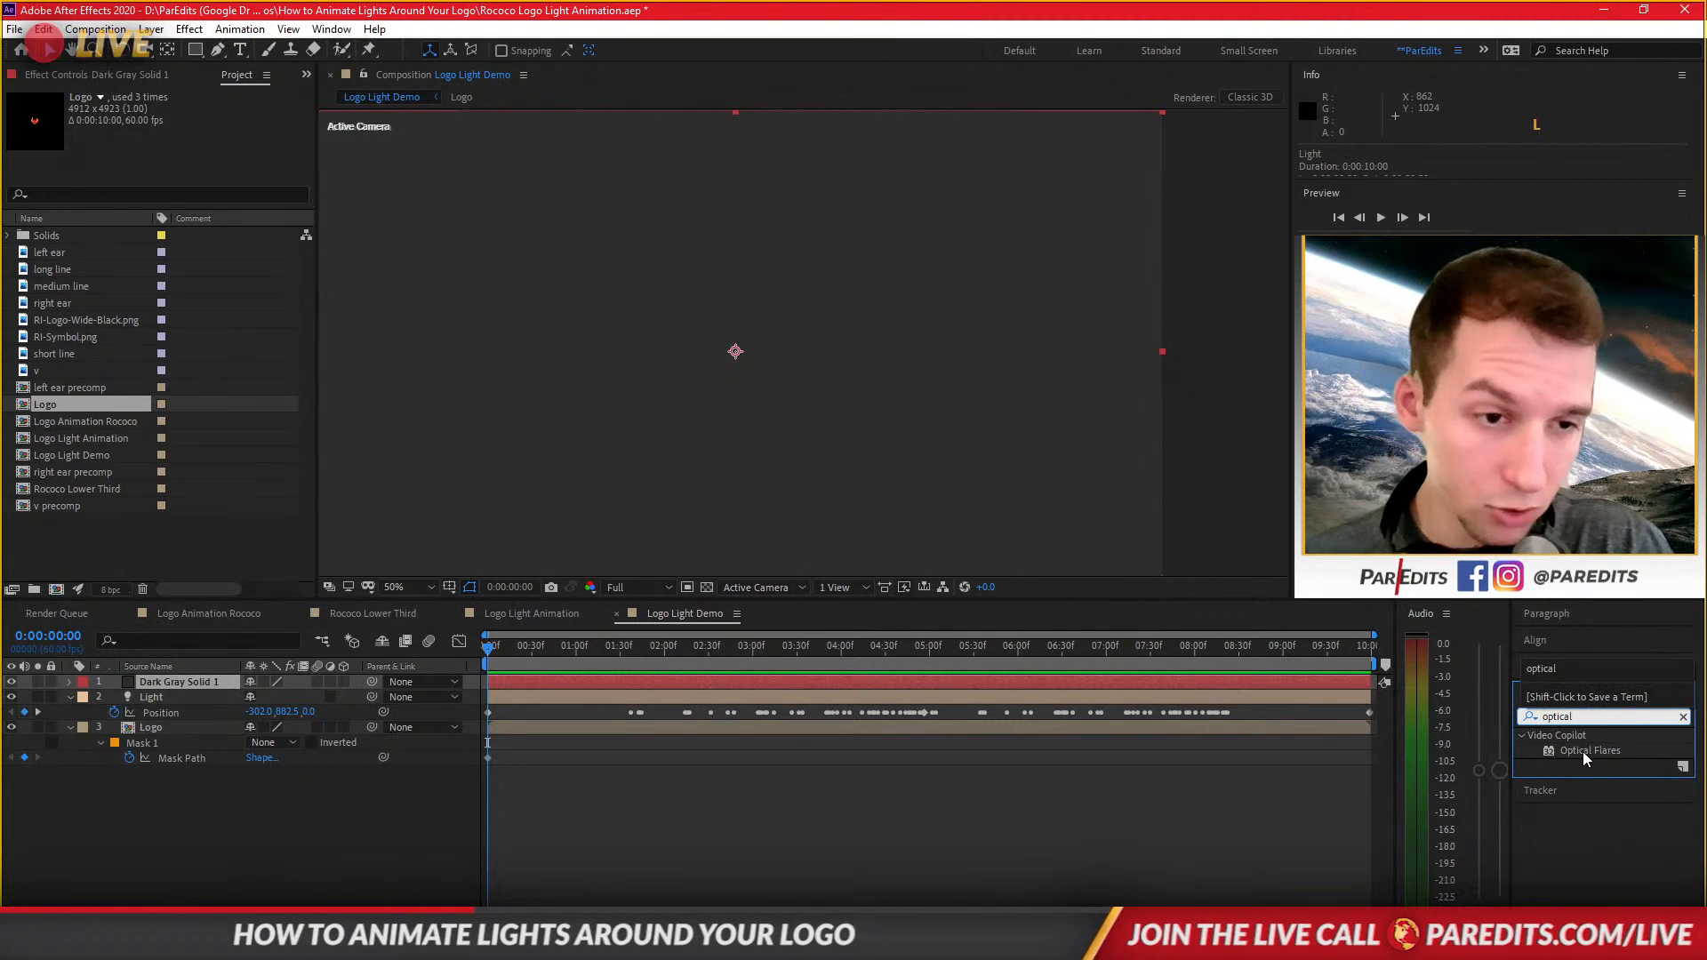
{"action": "left_click_drag", "start_coordinate": [1583, 750], "coordinate": [198, 684]}
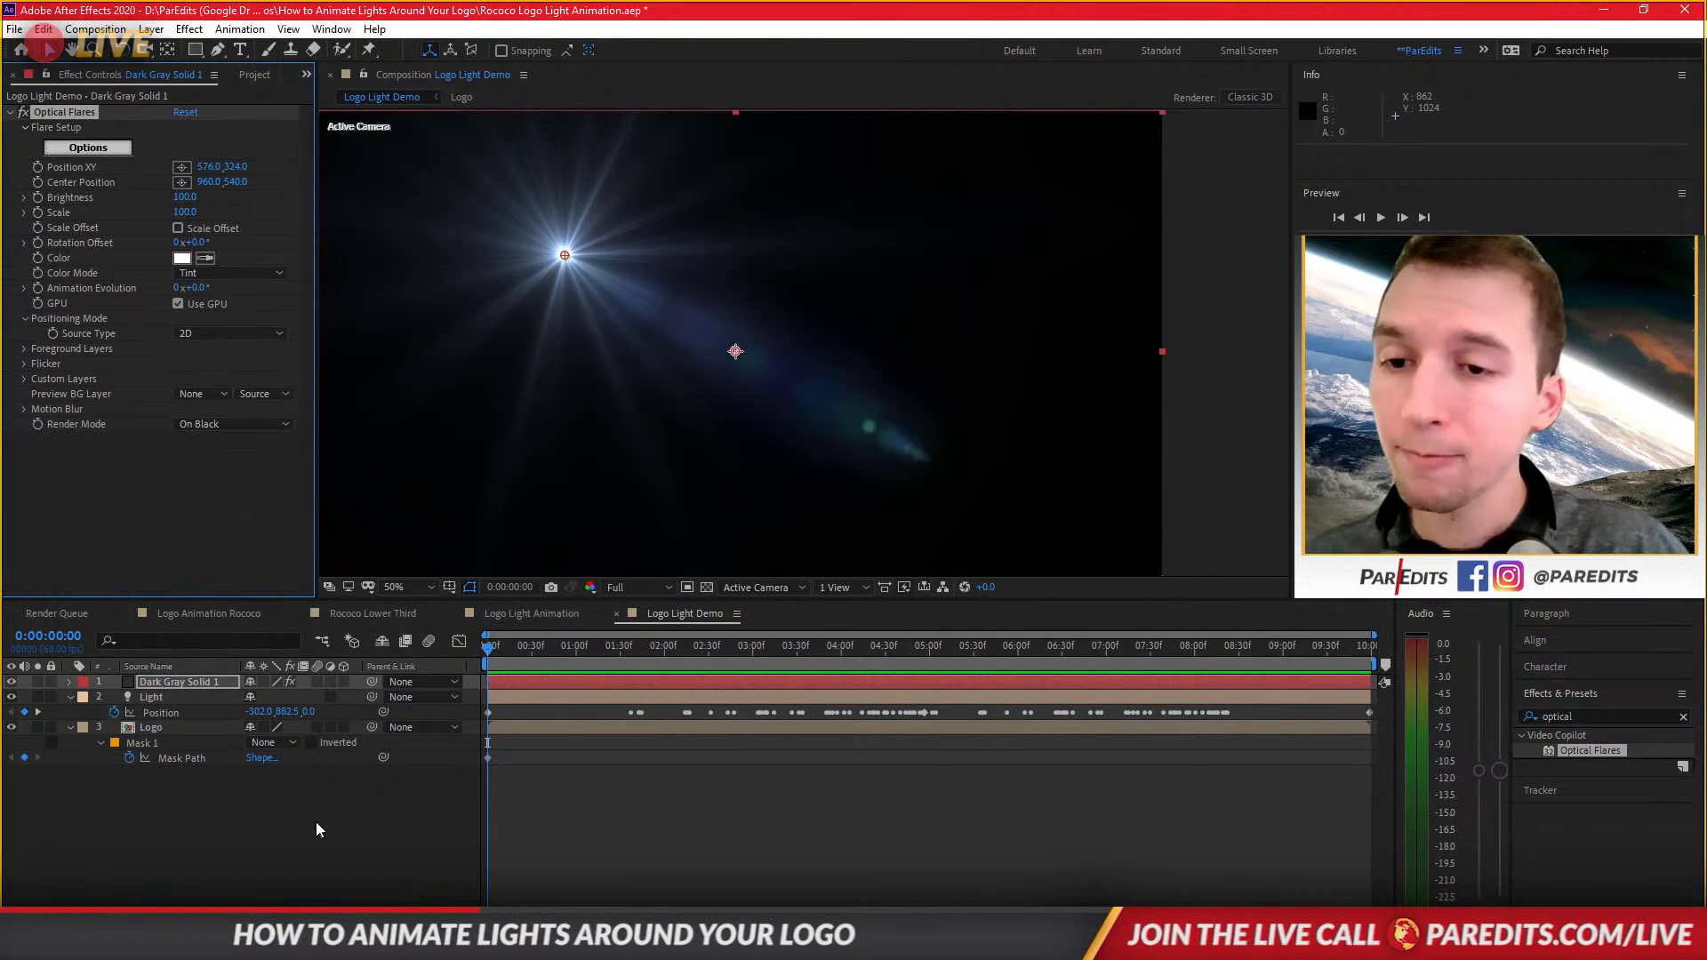
Open the Optical Flares options and delete the stack elements, keeping only a single Glow.
{"action": "left_click", "coordinate": [540, 685]}
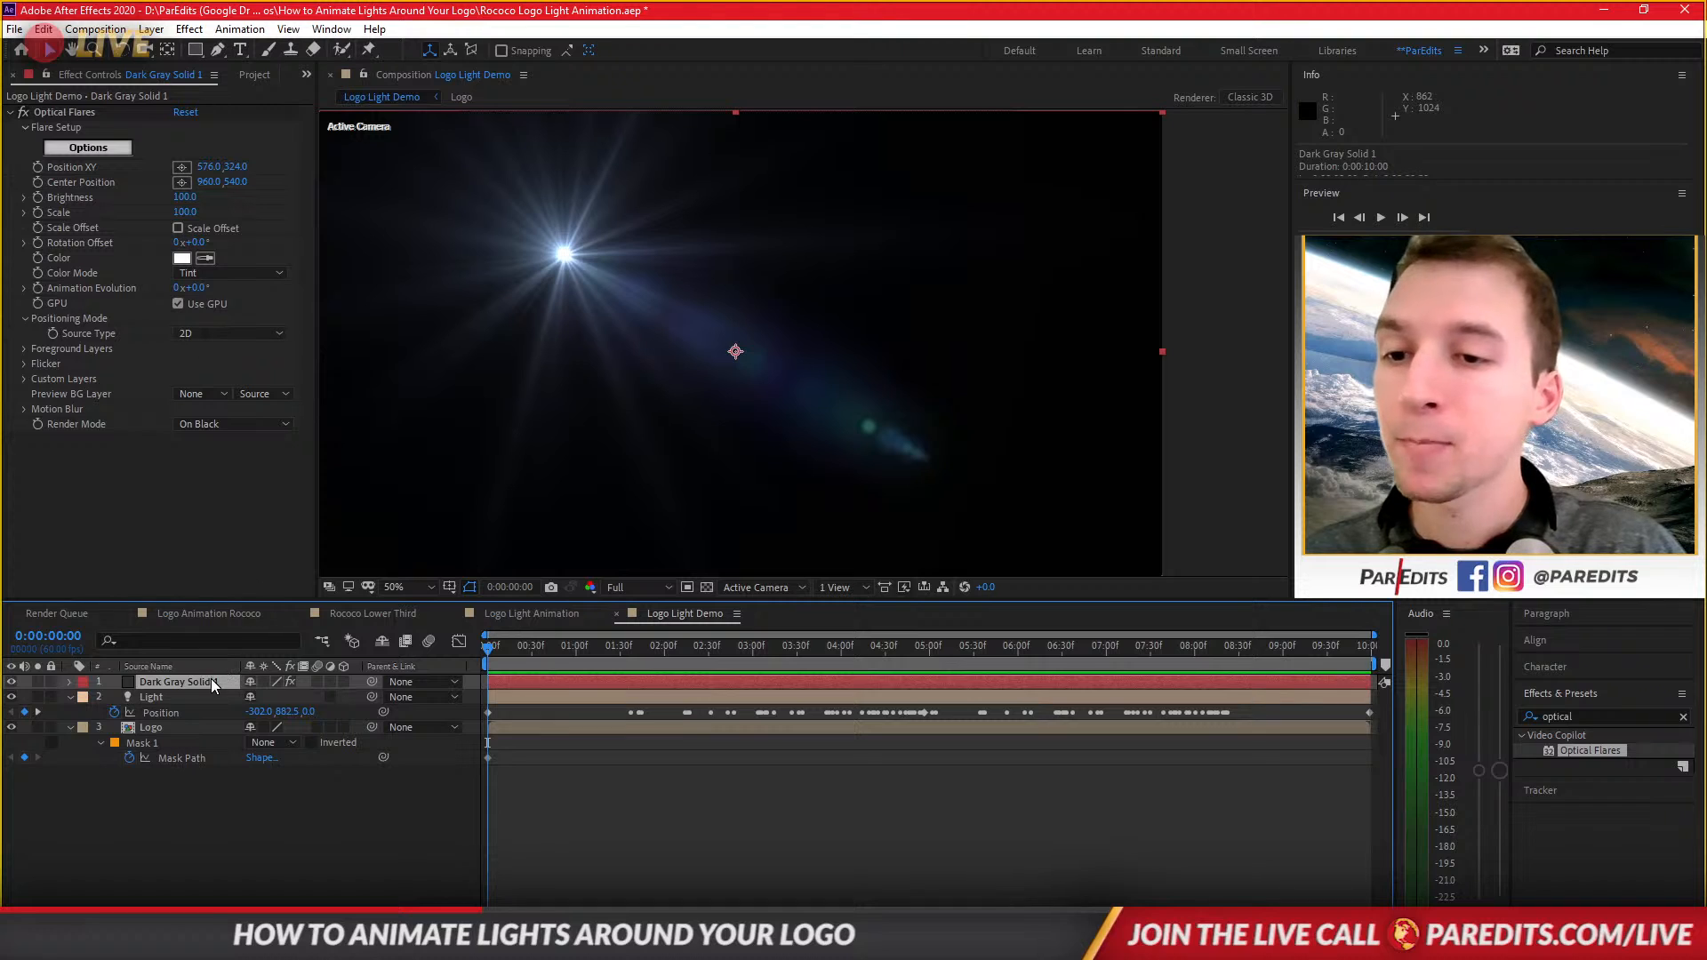
{"action": "left_click", "coordinate": [98, 149]}
{"action": "left_click", "coordinate": [83, 149]}
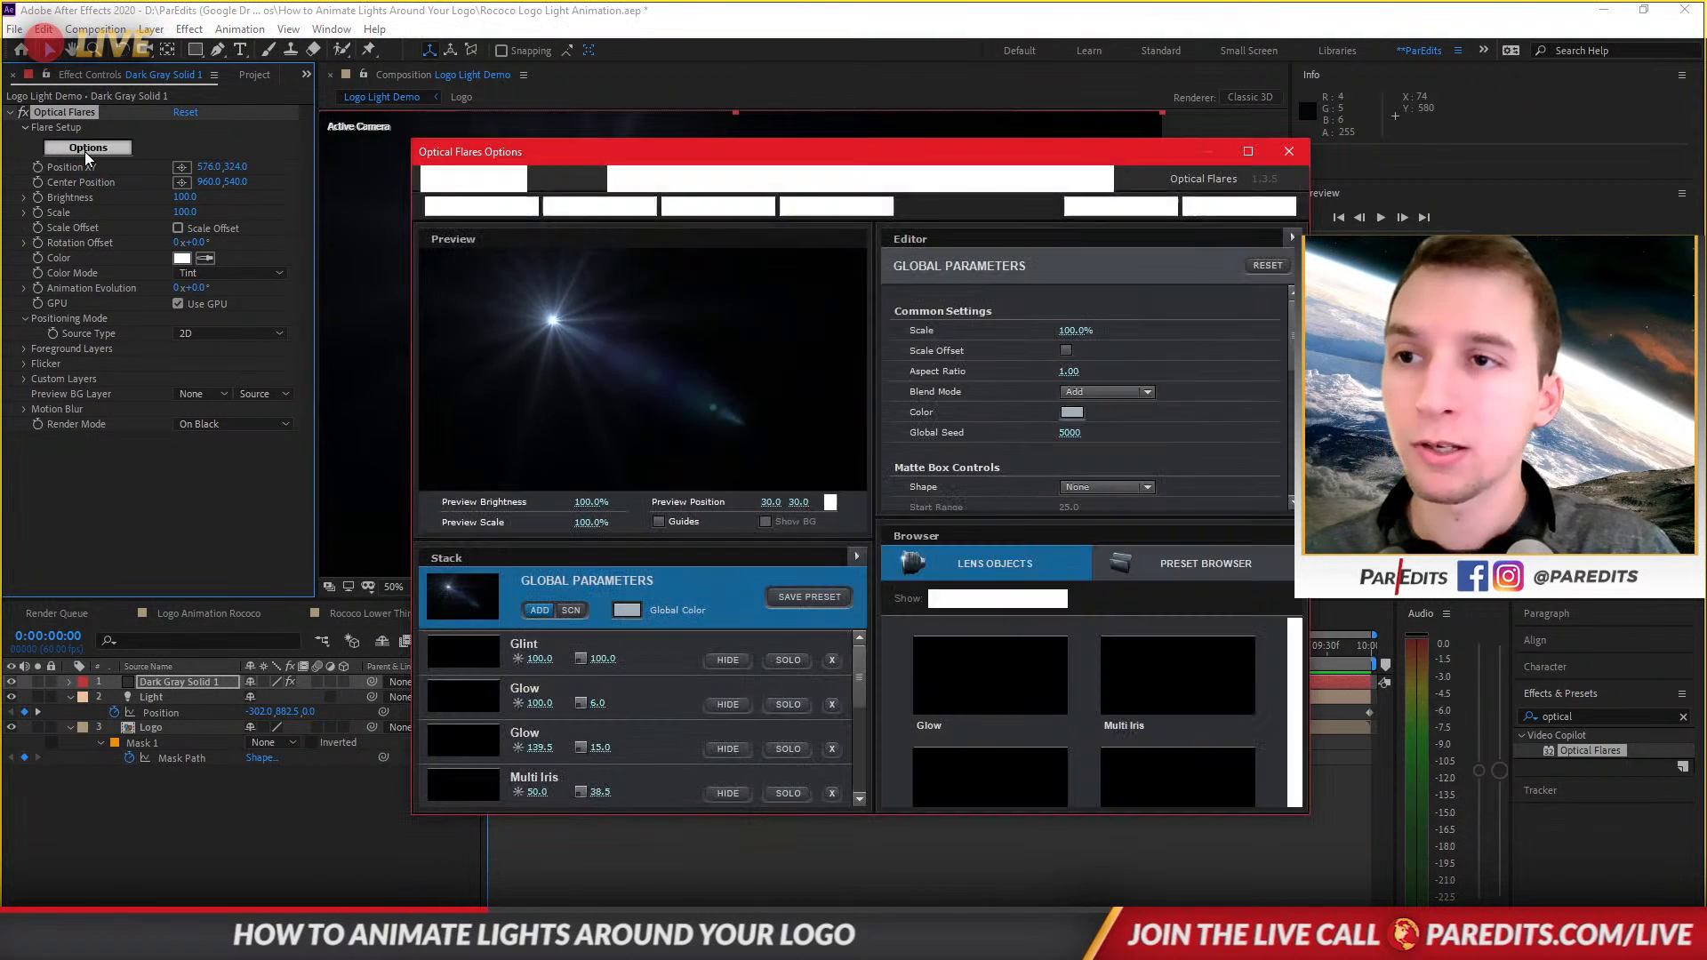
{"action": "left_click", "coordinate": [832, 661]}
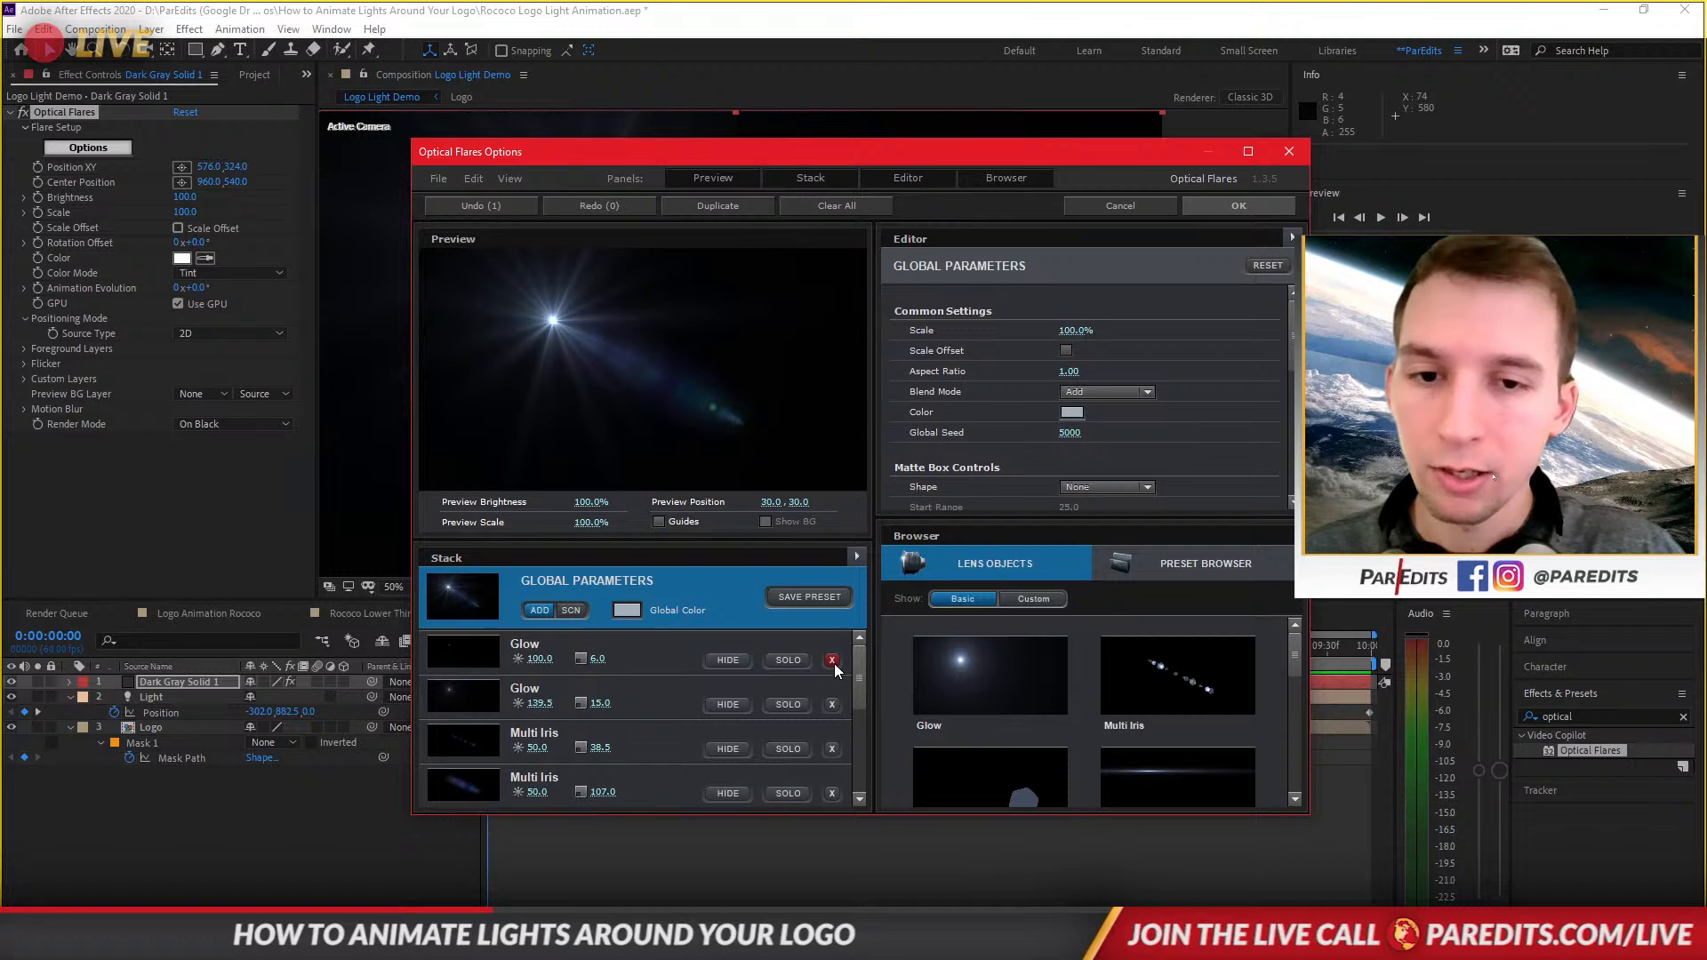
{"action": "left_click", "coordinate": [832, 661]}
{"action": "left_click", "coordinate": [832, 705]}
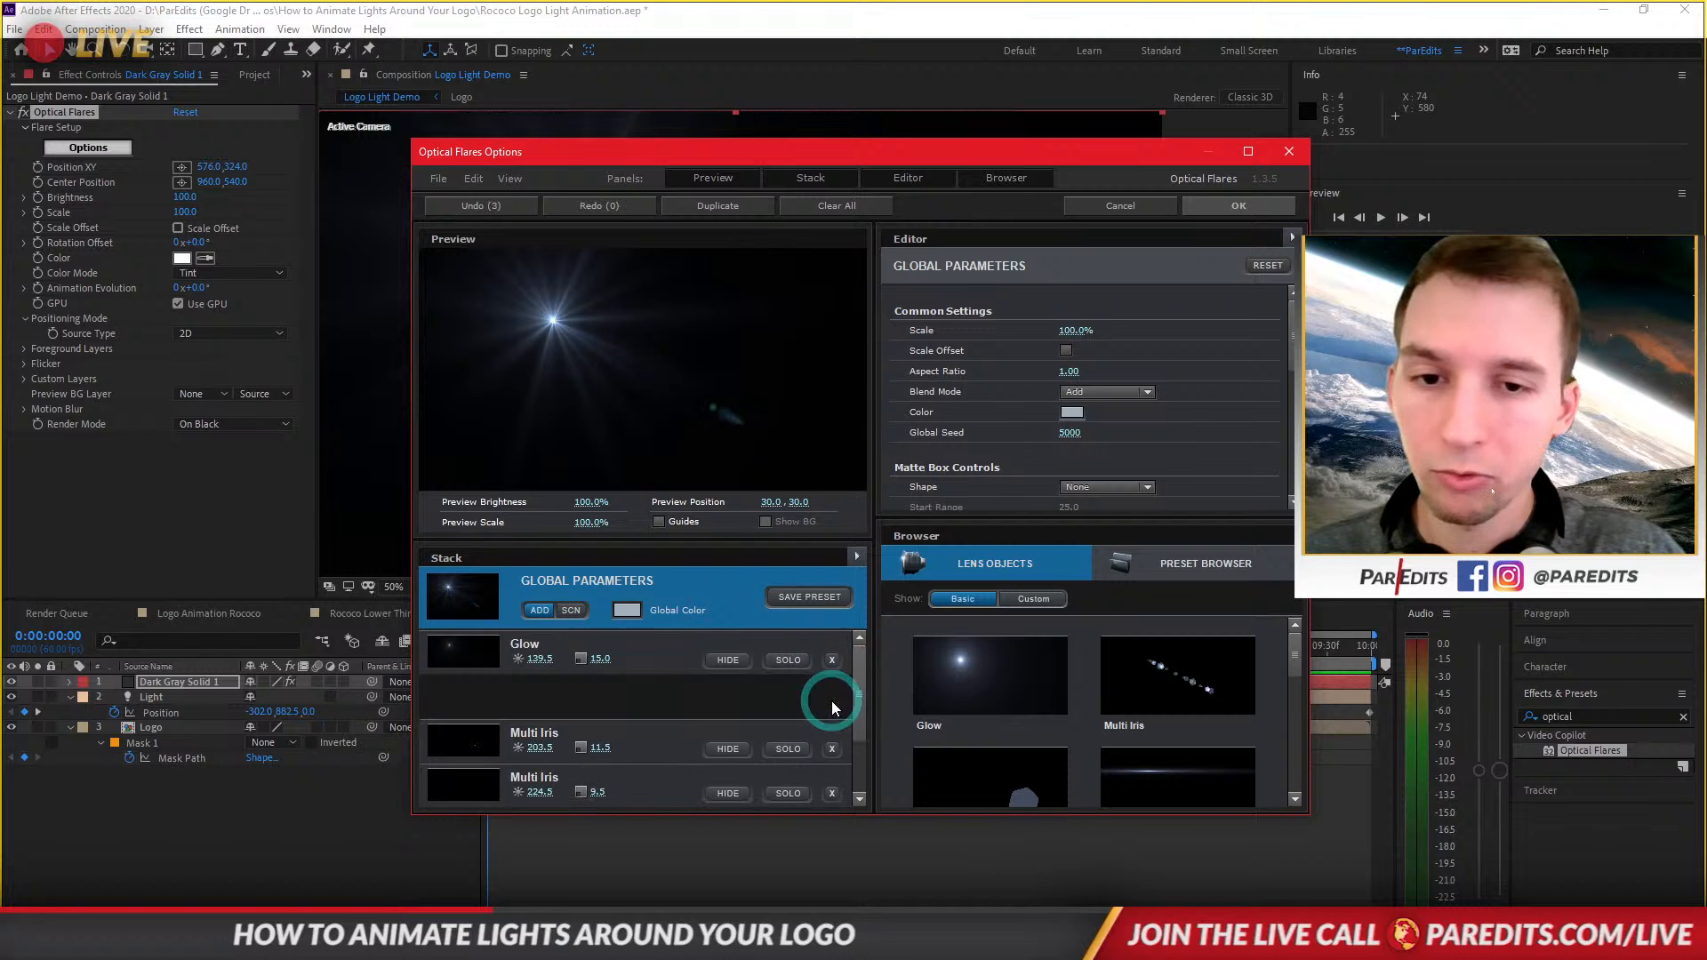
{"action": "left_click", "coordinate": [832, 705]}
{"action": "left_click", "coordinate": [832, 705]}
{"action": "left_click", "coordinate": [832, 705]}
{"action": "left_click", "coordinate": [832, 705]}
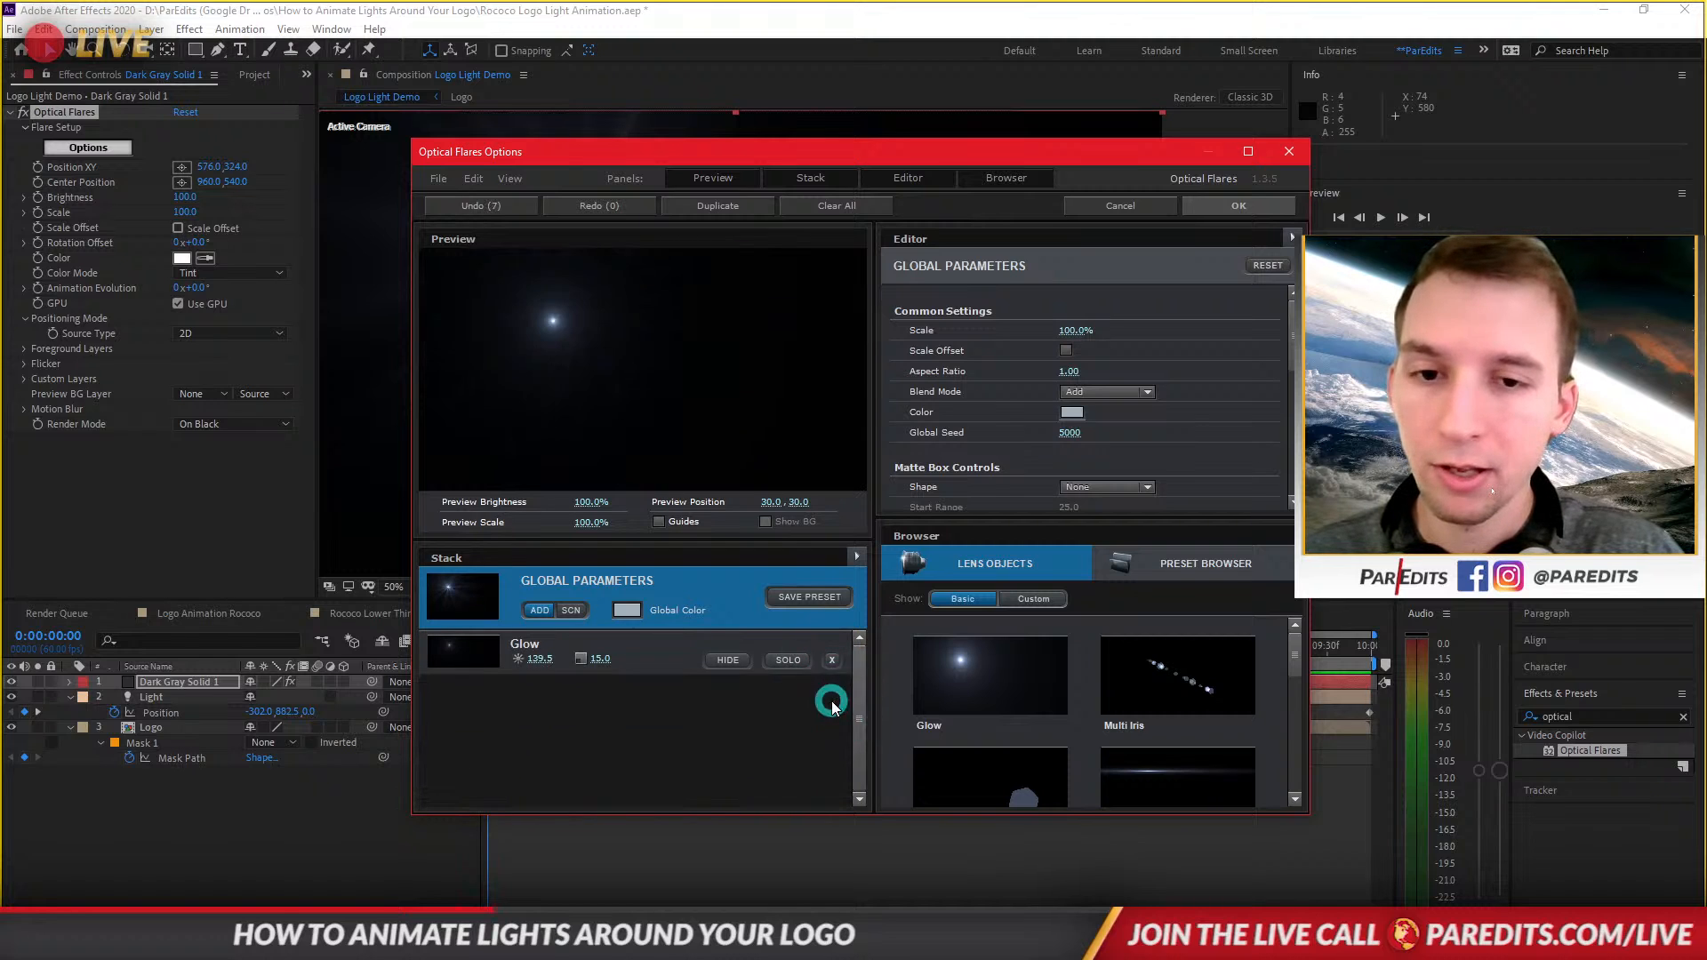
Set the Glow element's brightness to 50 and confirm the Optical Flares options.
{"action": "left_click", "coordinate": [468, 658]}
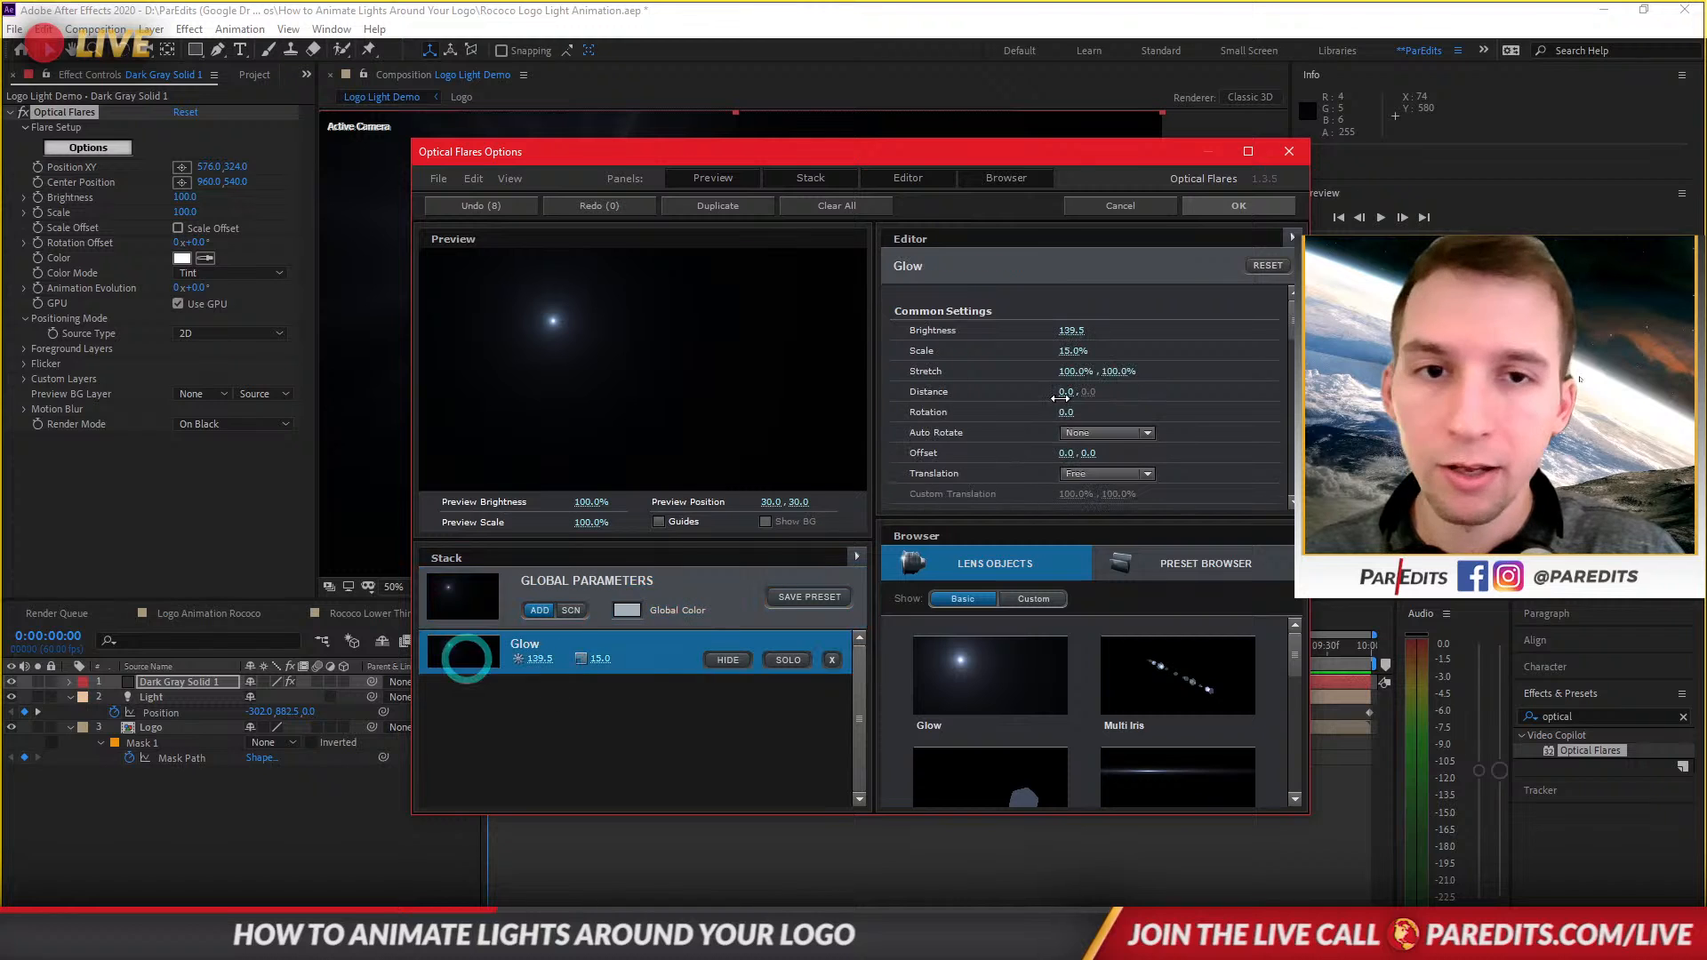
{"action": "left_click", "coordinate": [1071, 331]}
{"action": "type", "text": "50"}
{"action": "key", "text": "Return"}
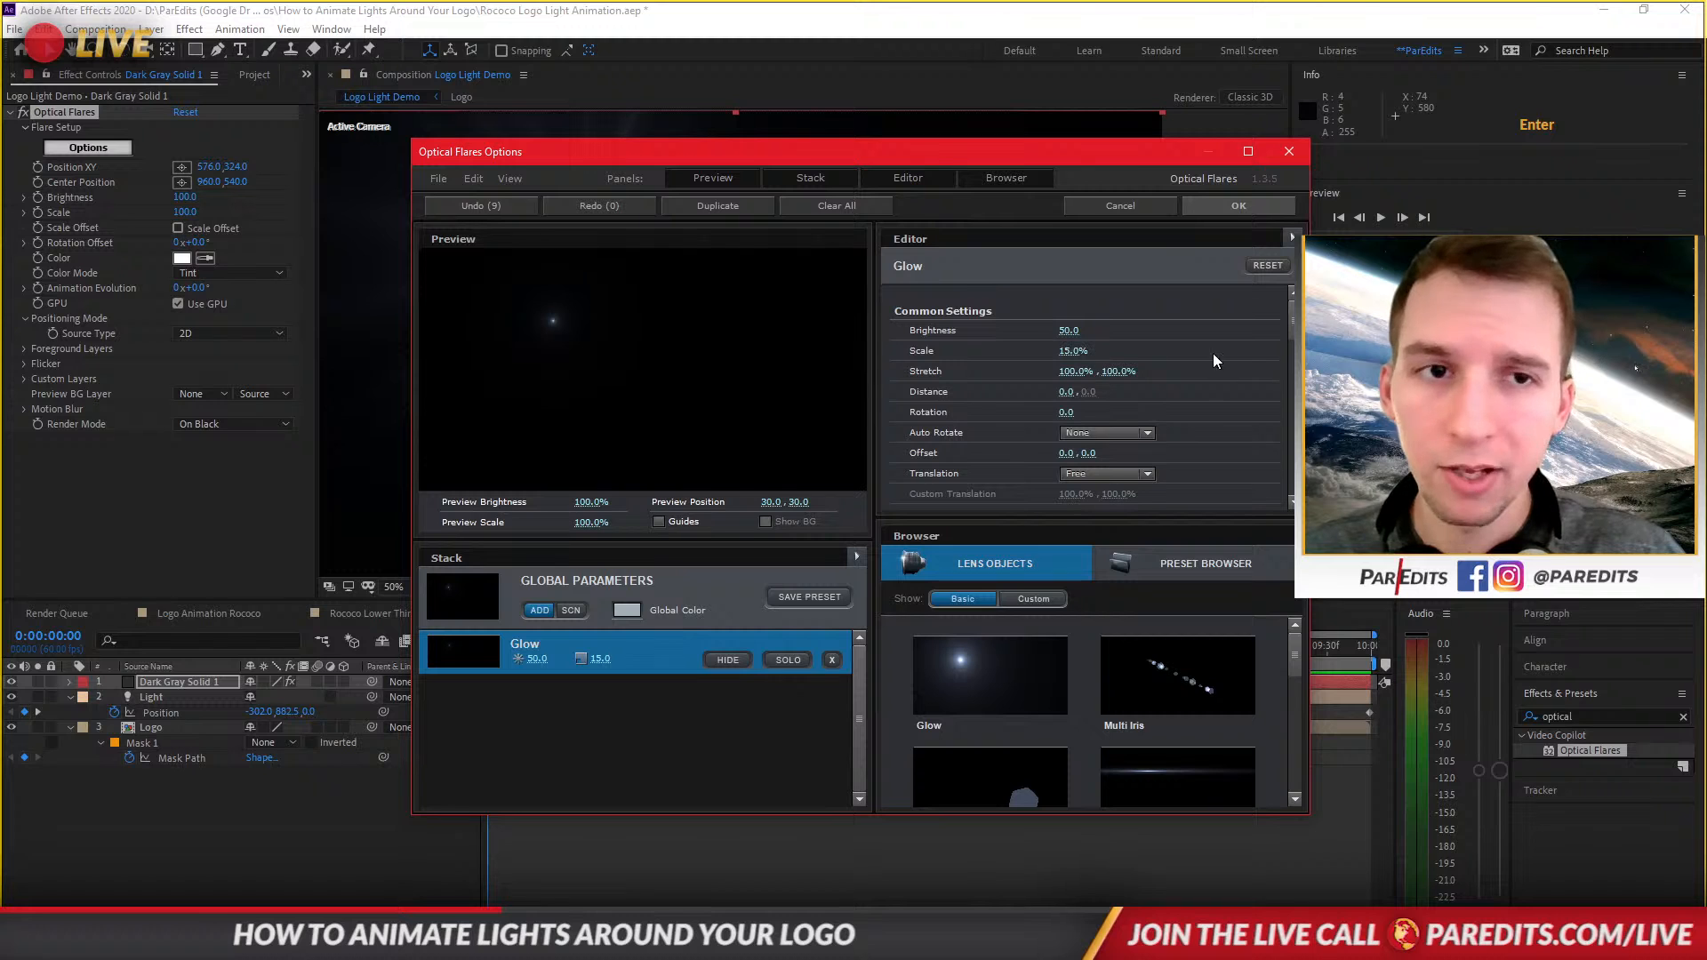
{"action": "left_click", "coordinate": [1238, 205]}
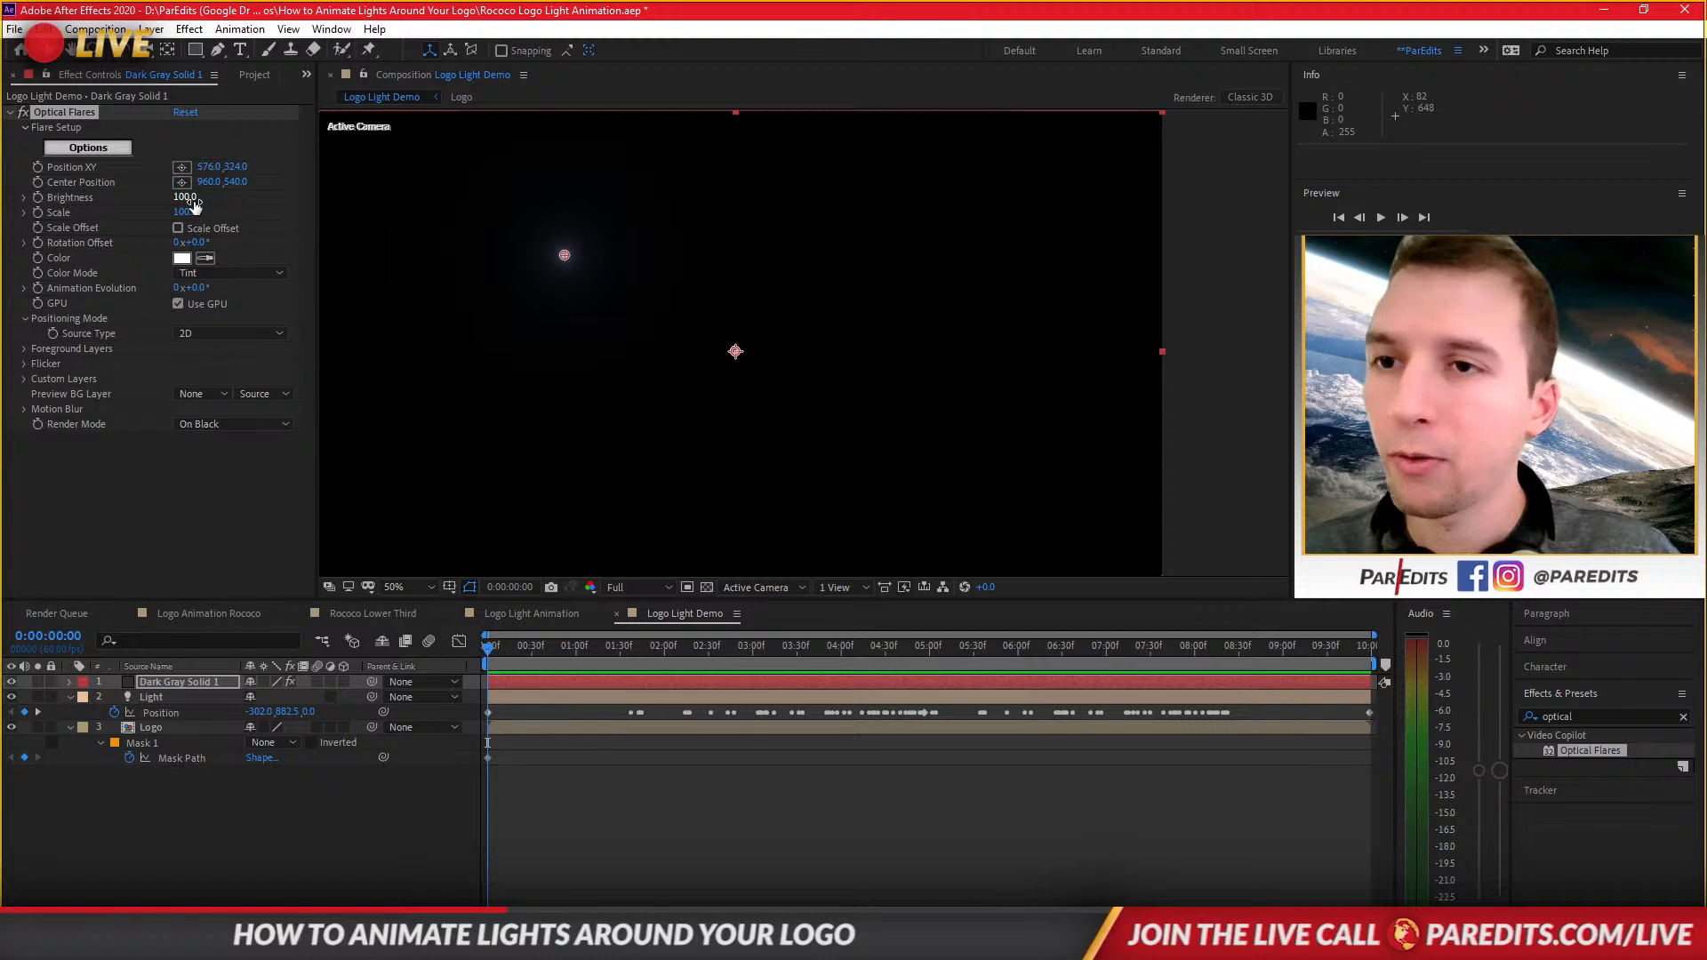
Set the Optical Flares Source Type to Track Lights.
{"action": "left_click", "coordinate": [222, 332]}
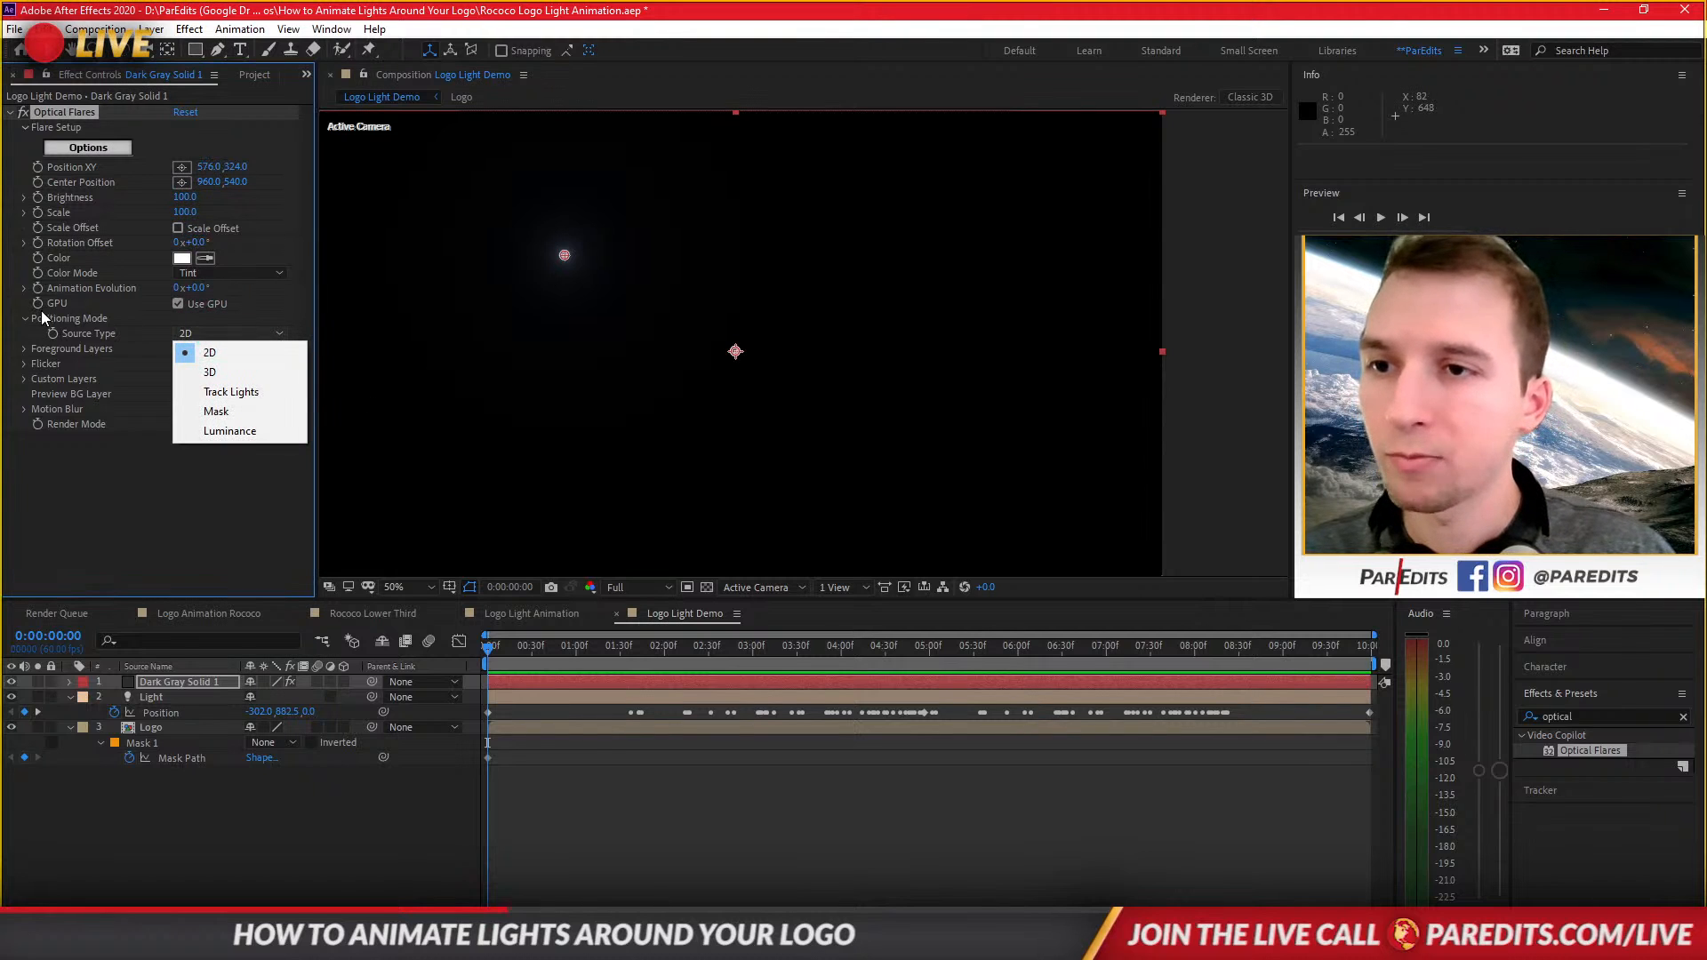
{"action": "left_click", "coordinate": [234, 392]}
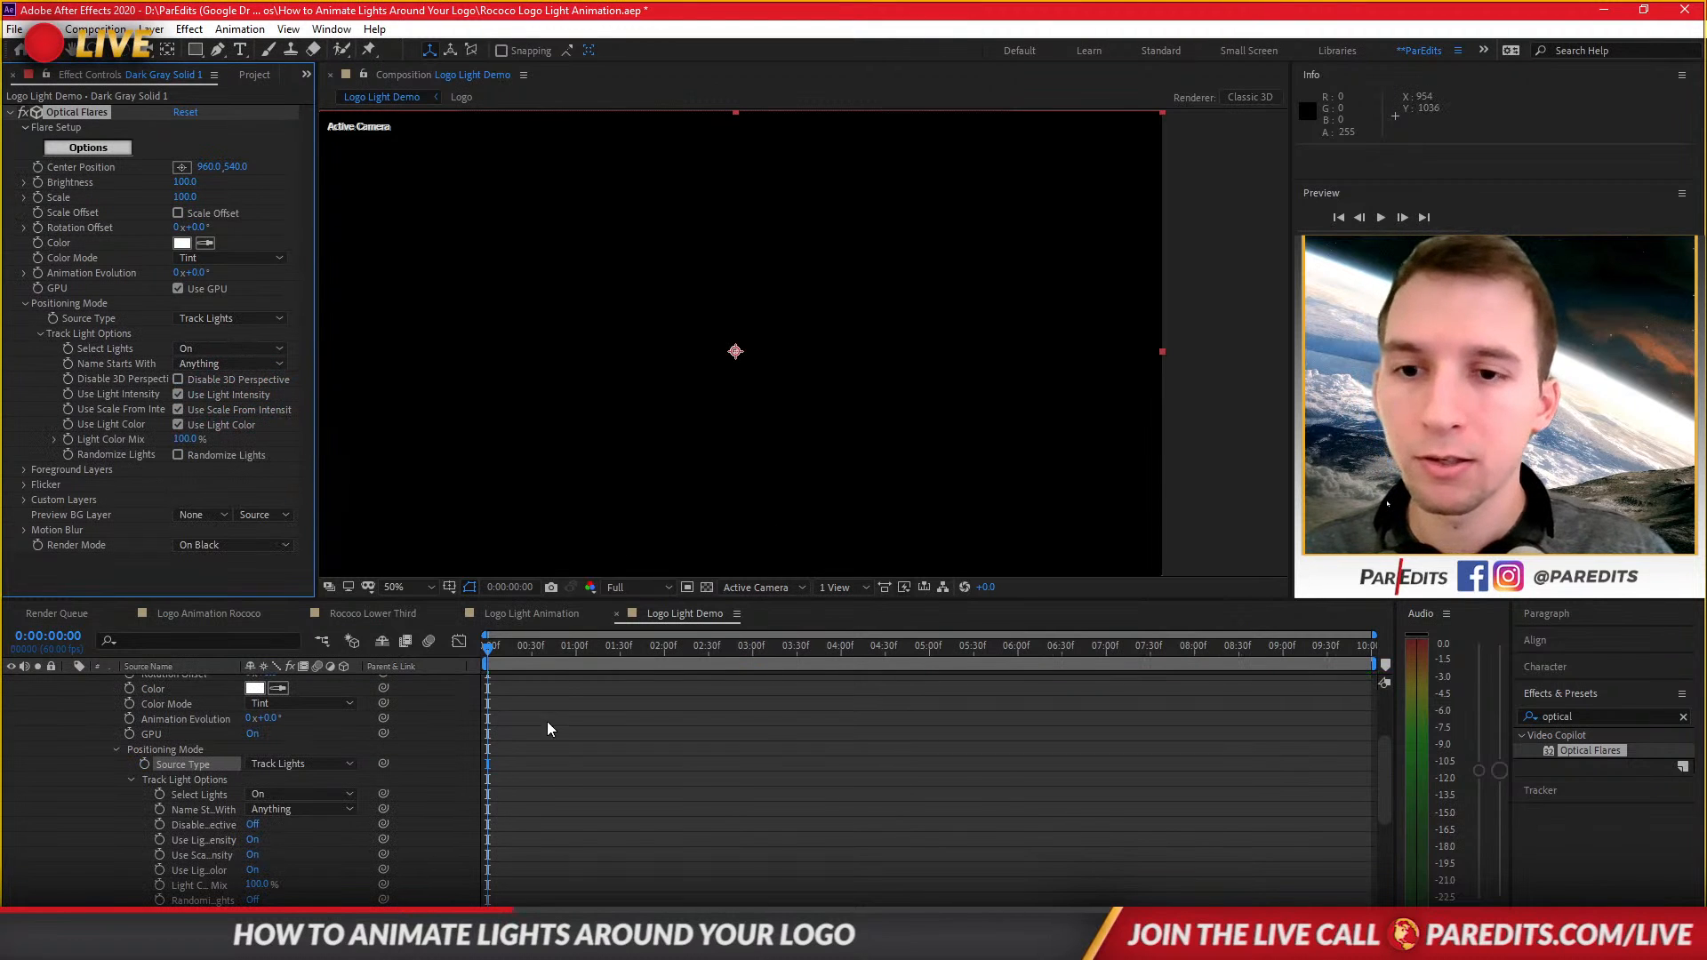
{"action": "left_click", "coordinate": [497, 652]}
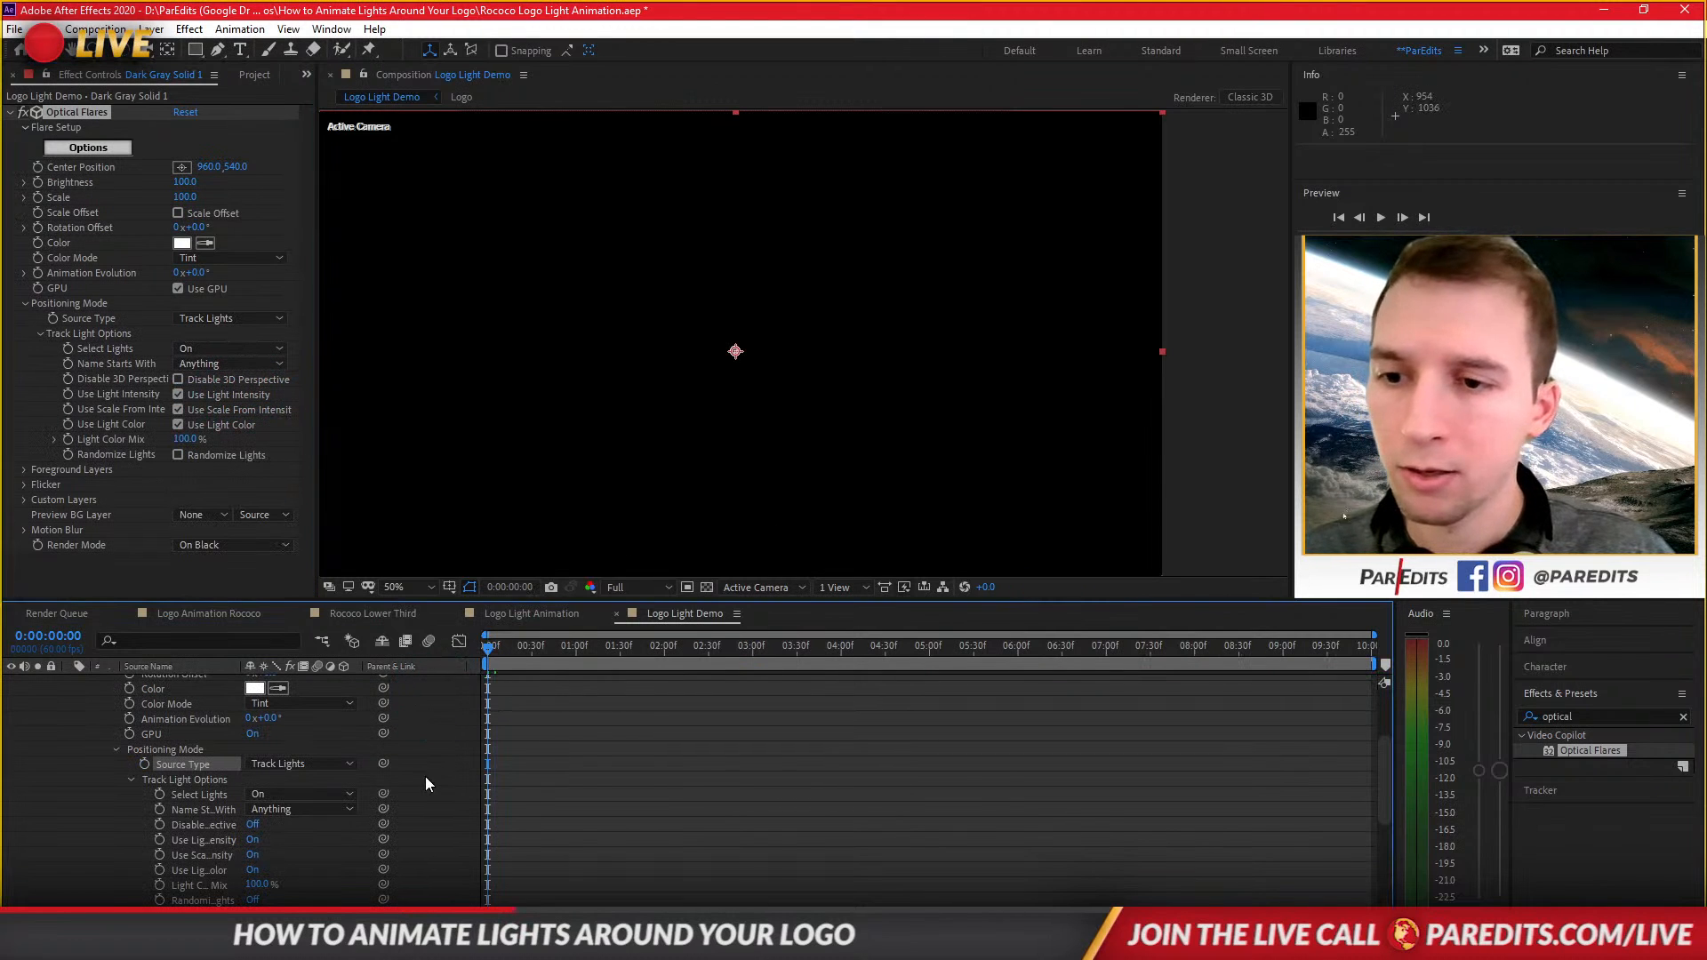
{"action": "scroll", "coordinate": [425, 776], "scroll_direction": "up", "scroll_amount": 3}
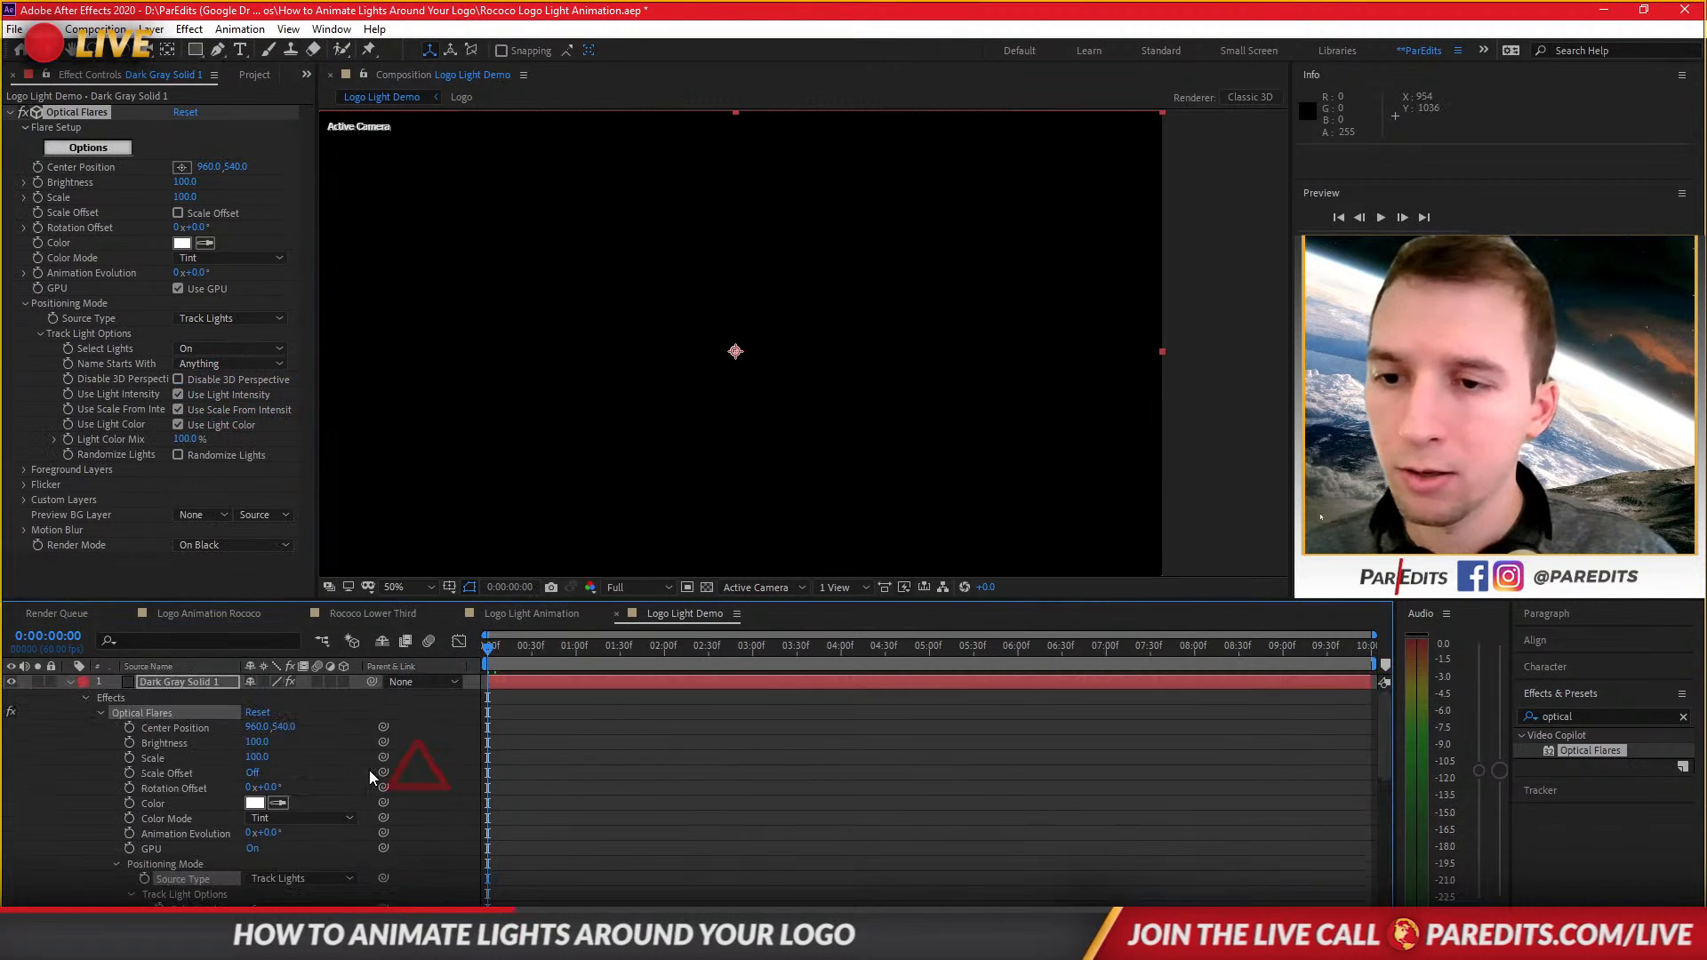
{"action": "left_click", "coordinate": [71, 682]}
Raise the Optical Flares brightness to 270 with the playhead at 4:30 of the light's path.
{"action": "left_click", "coordinate": [547, 697]}
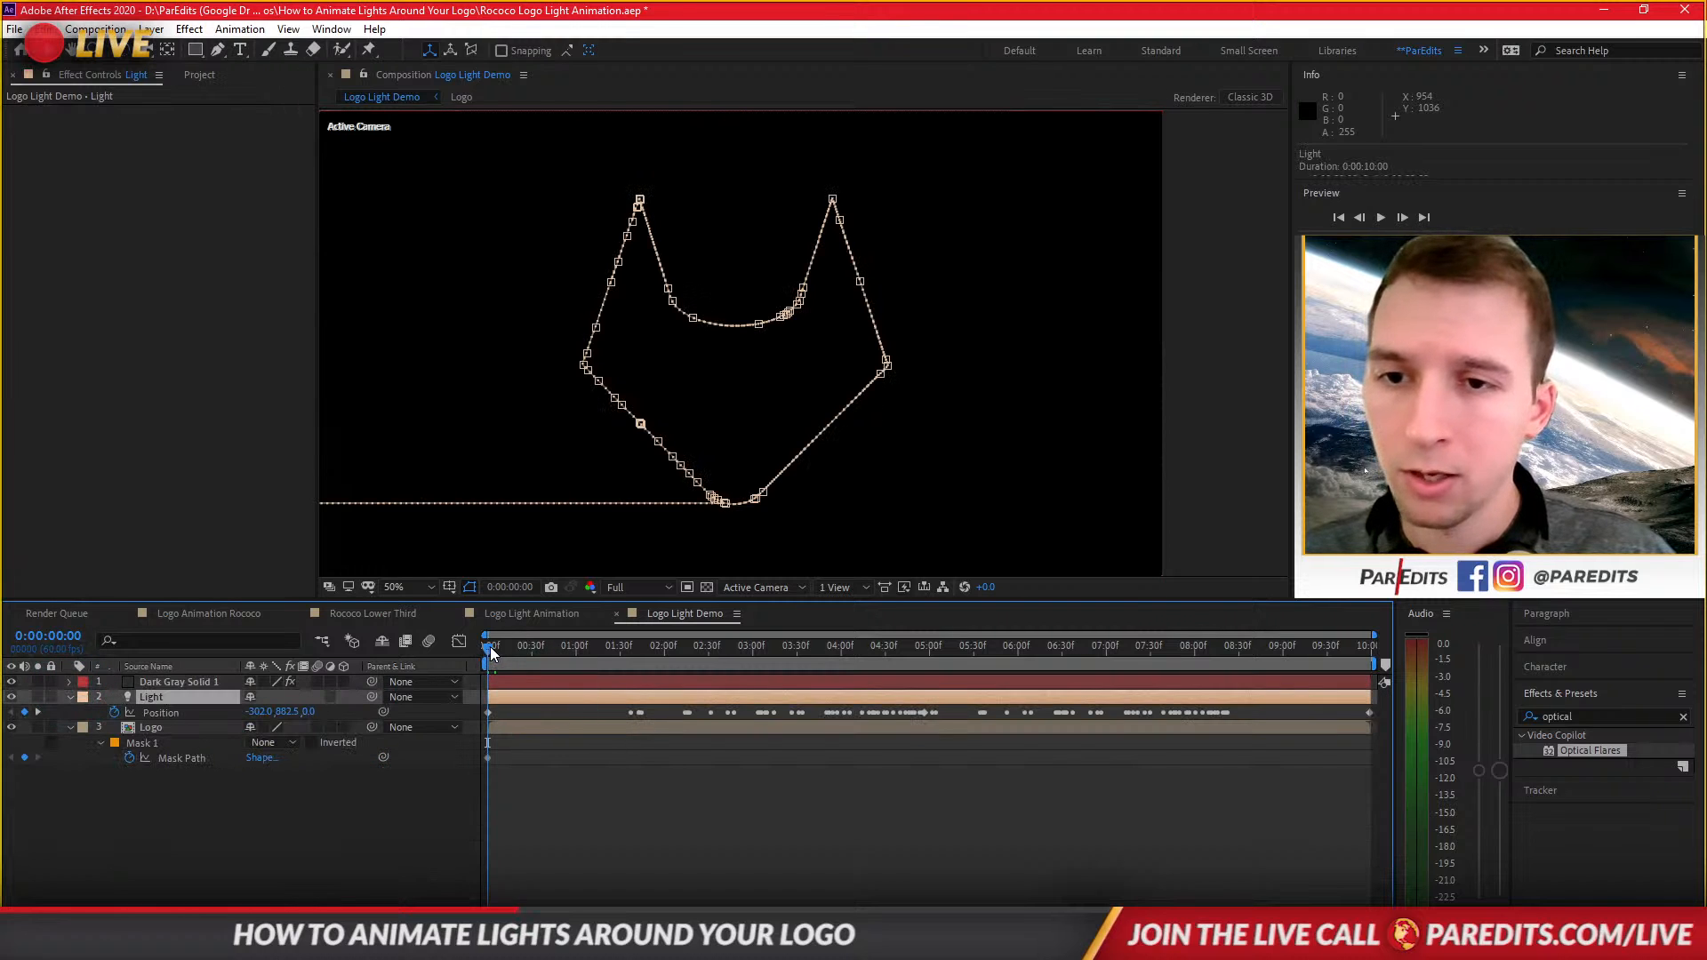
{"action": "left_click_drag", "start_coordinate": [491, 647], "coordinate": [885, 648]}
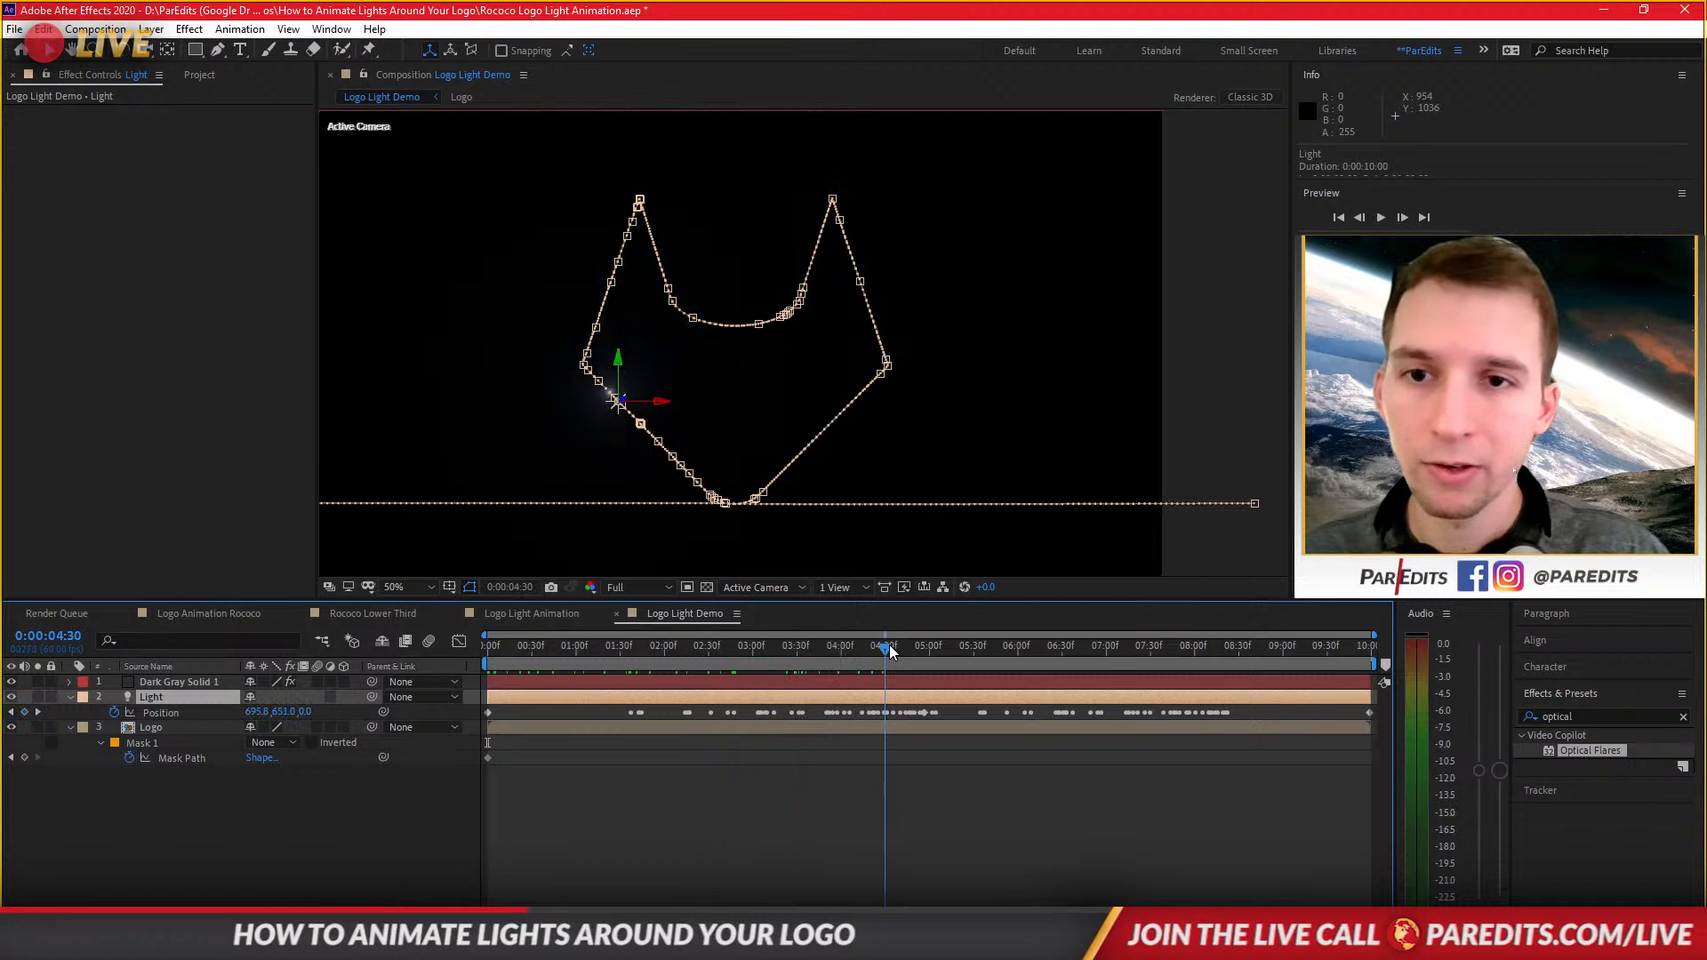
{"action": "left_click", "coordinate": [752, 682]}
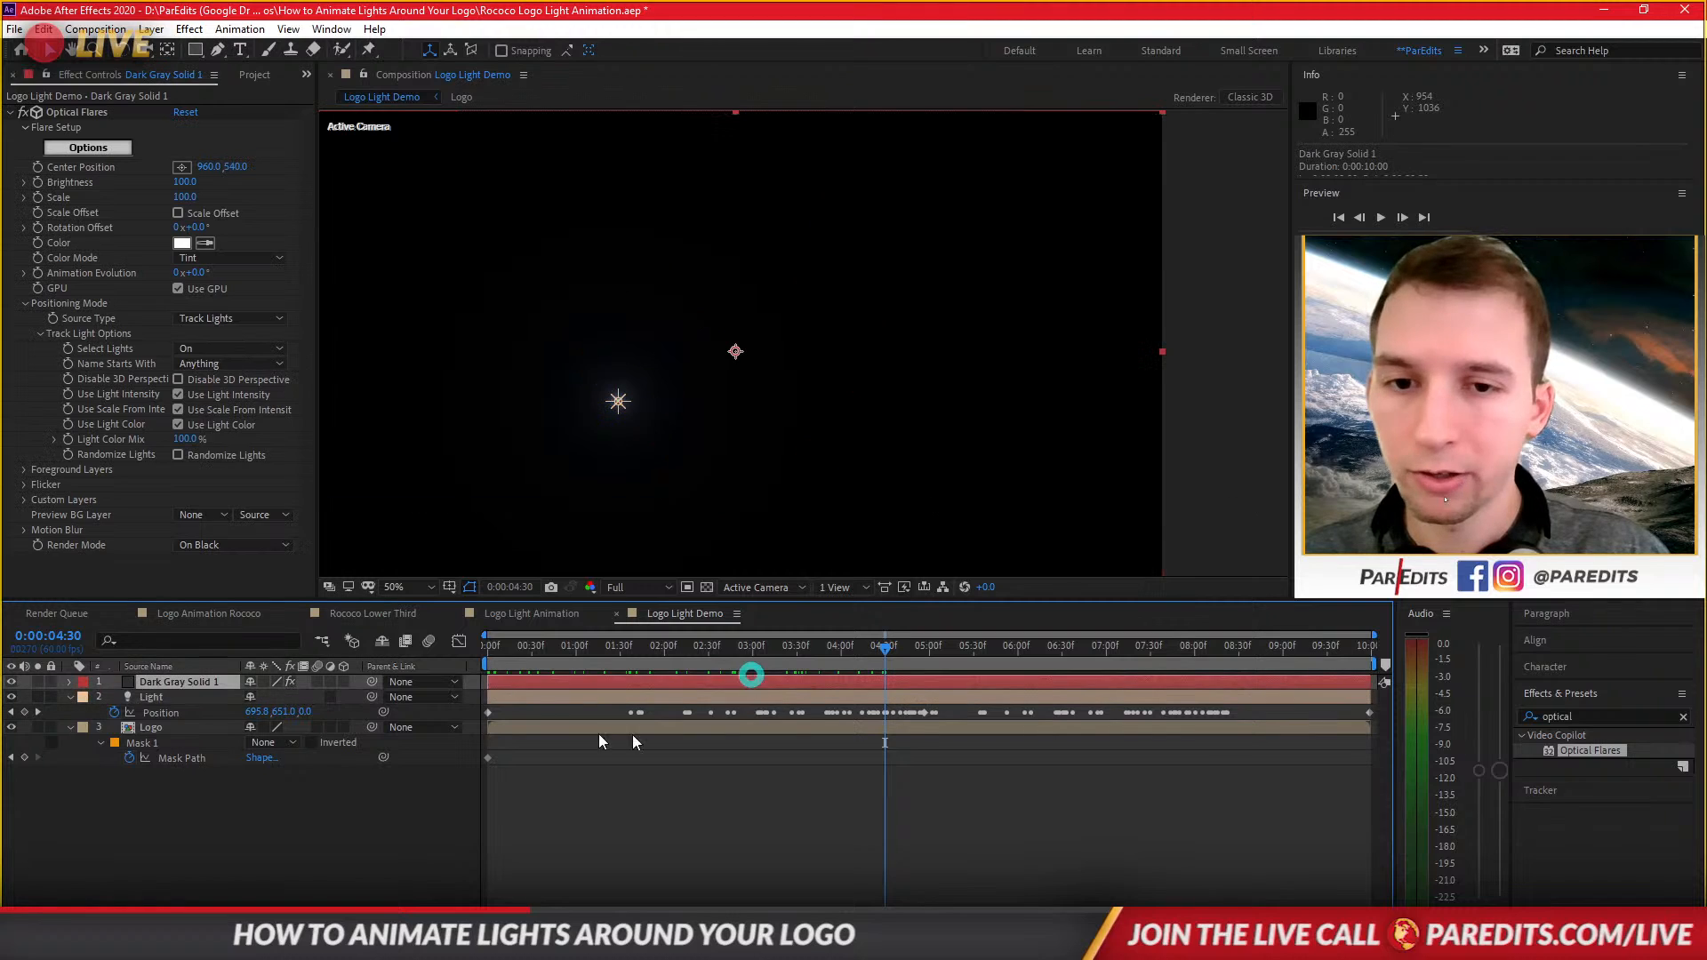
{"action": "mouse_move", "coordinate": [197, 183]}
{"action": "left_mouse_down"}
{"action": "mouse_move", "coordinate": [220, 183]}
{"action": "mouse_move", "coordinate": [199, 182]}
{"action": "left_mouse_up"}
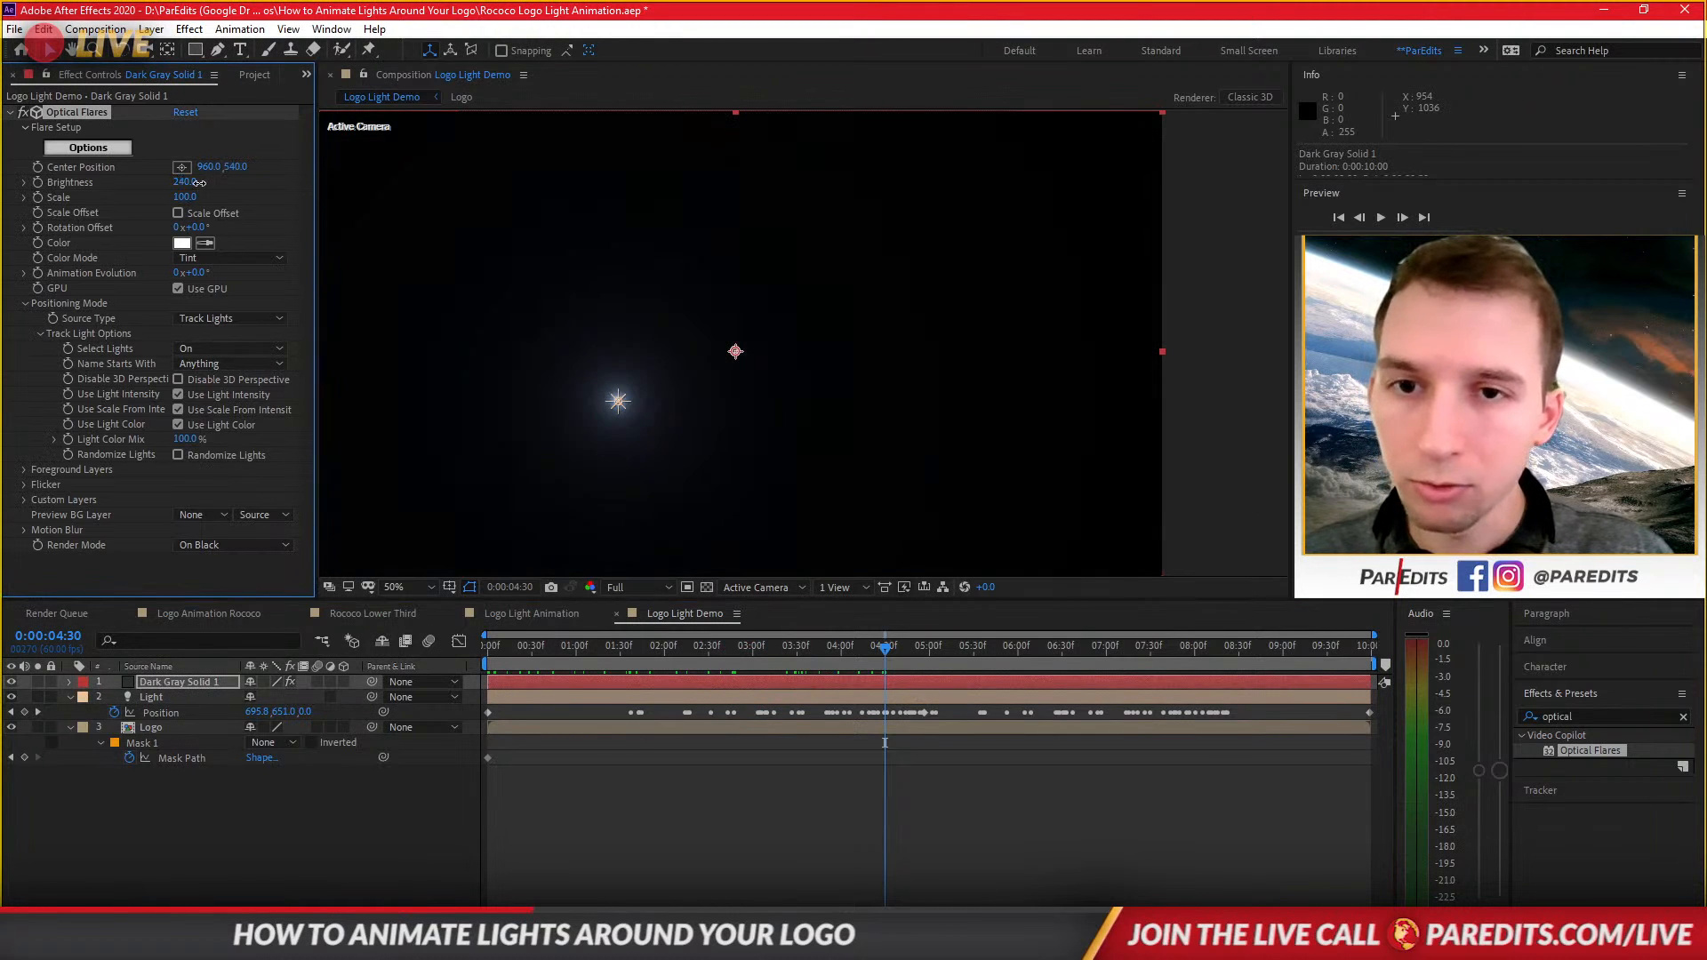
{"action": "left_click", "coordinate": [781, 876]}
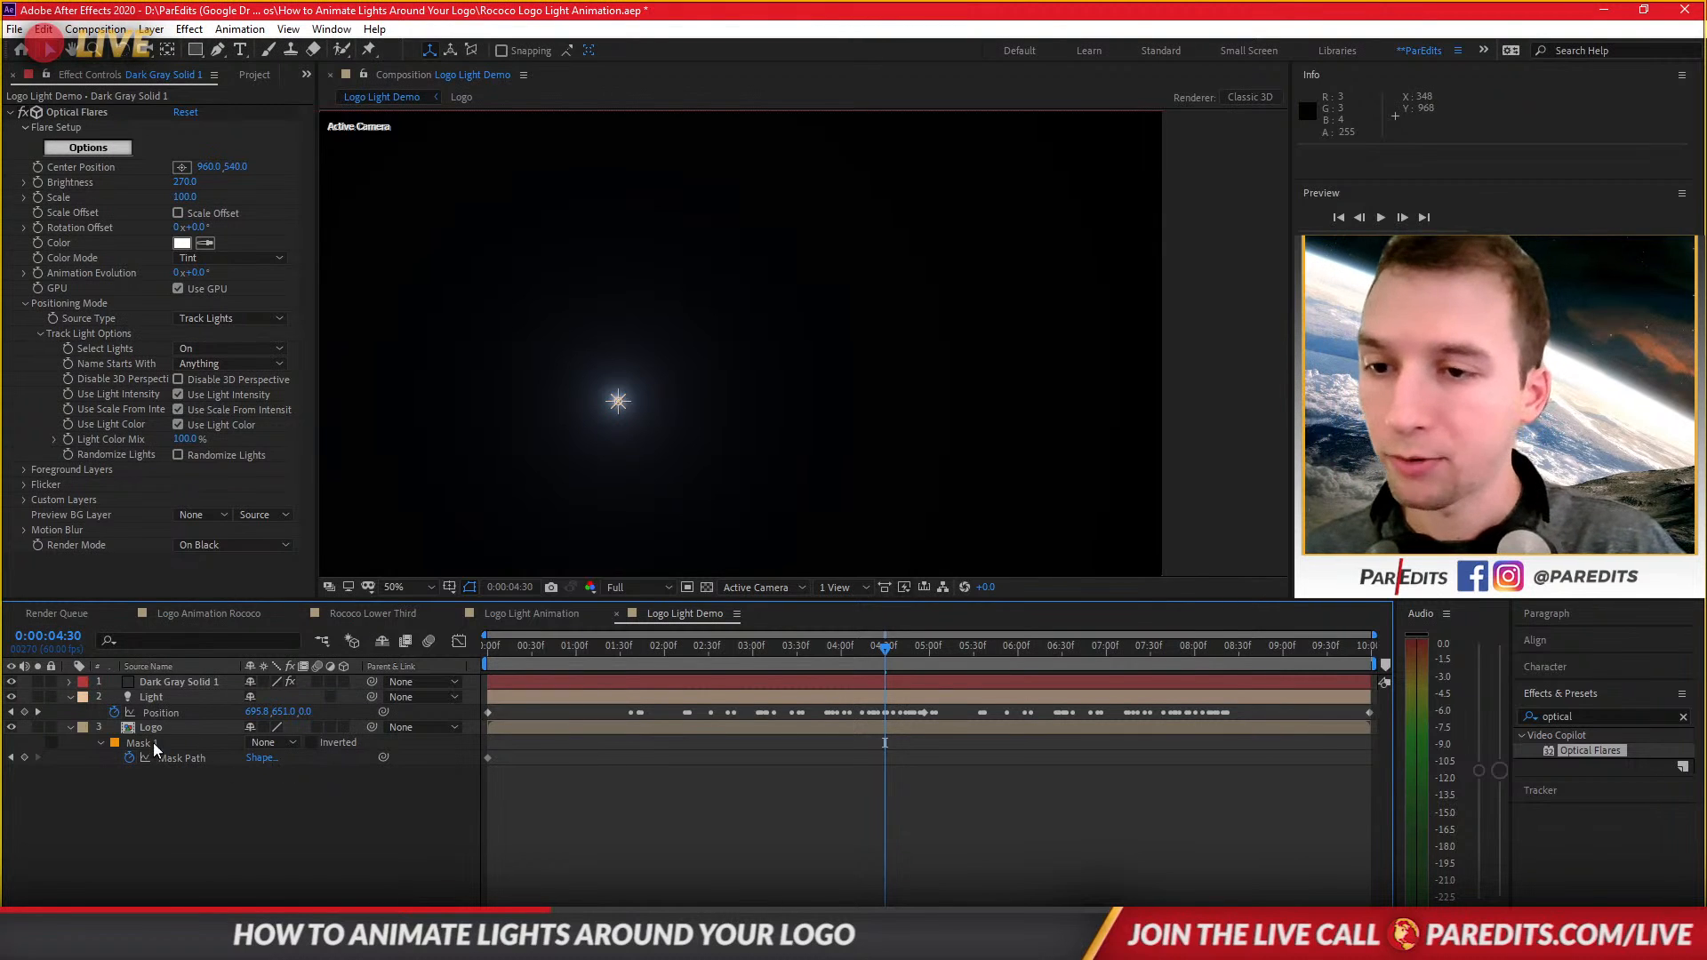
Open the Light layer's Light Options and change its color to an orange tone.
{"action": "left_click", "coordinate": [172, 700]}
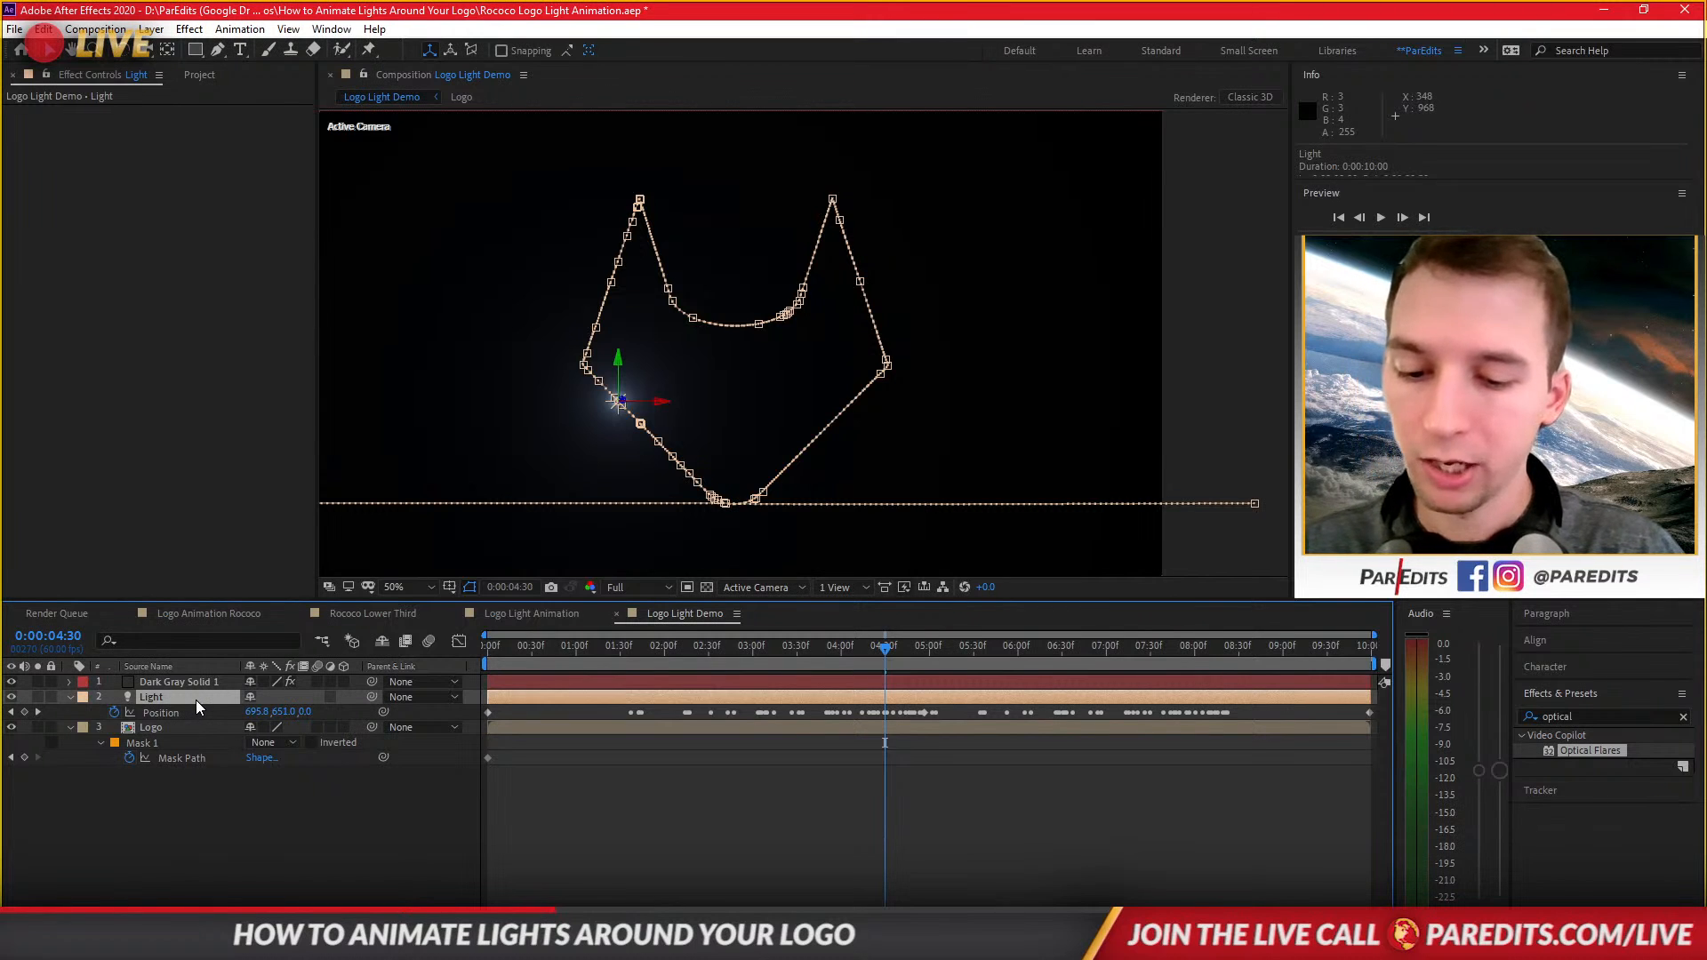
{"action": "left_click", "coordinate": [71, 699]}
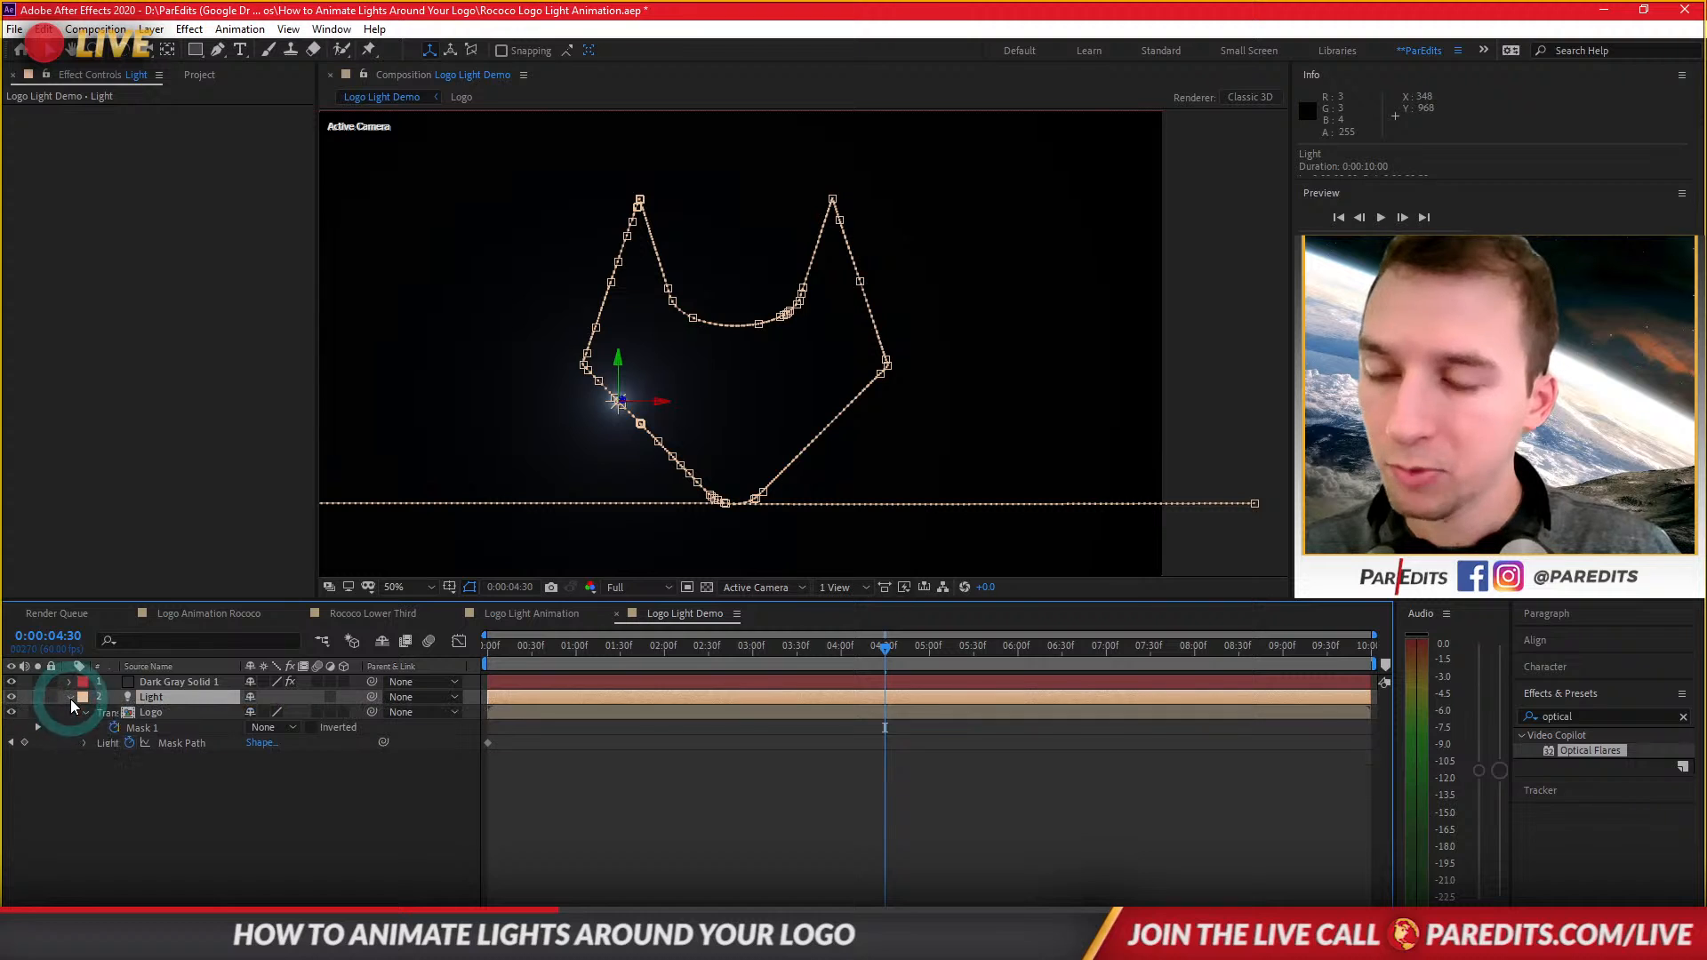
{"action": "left_click", "coordinate": [72, 699]}
{"action": "left_click", "coordinate": [85, 743]}
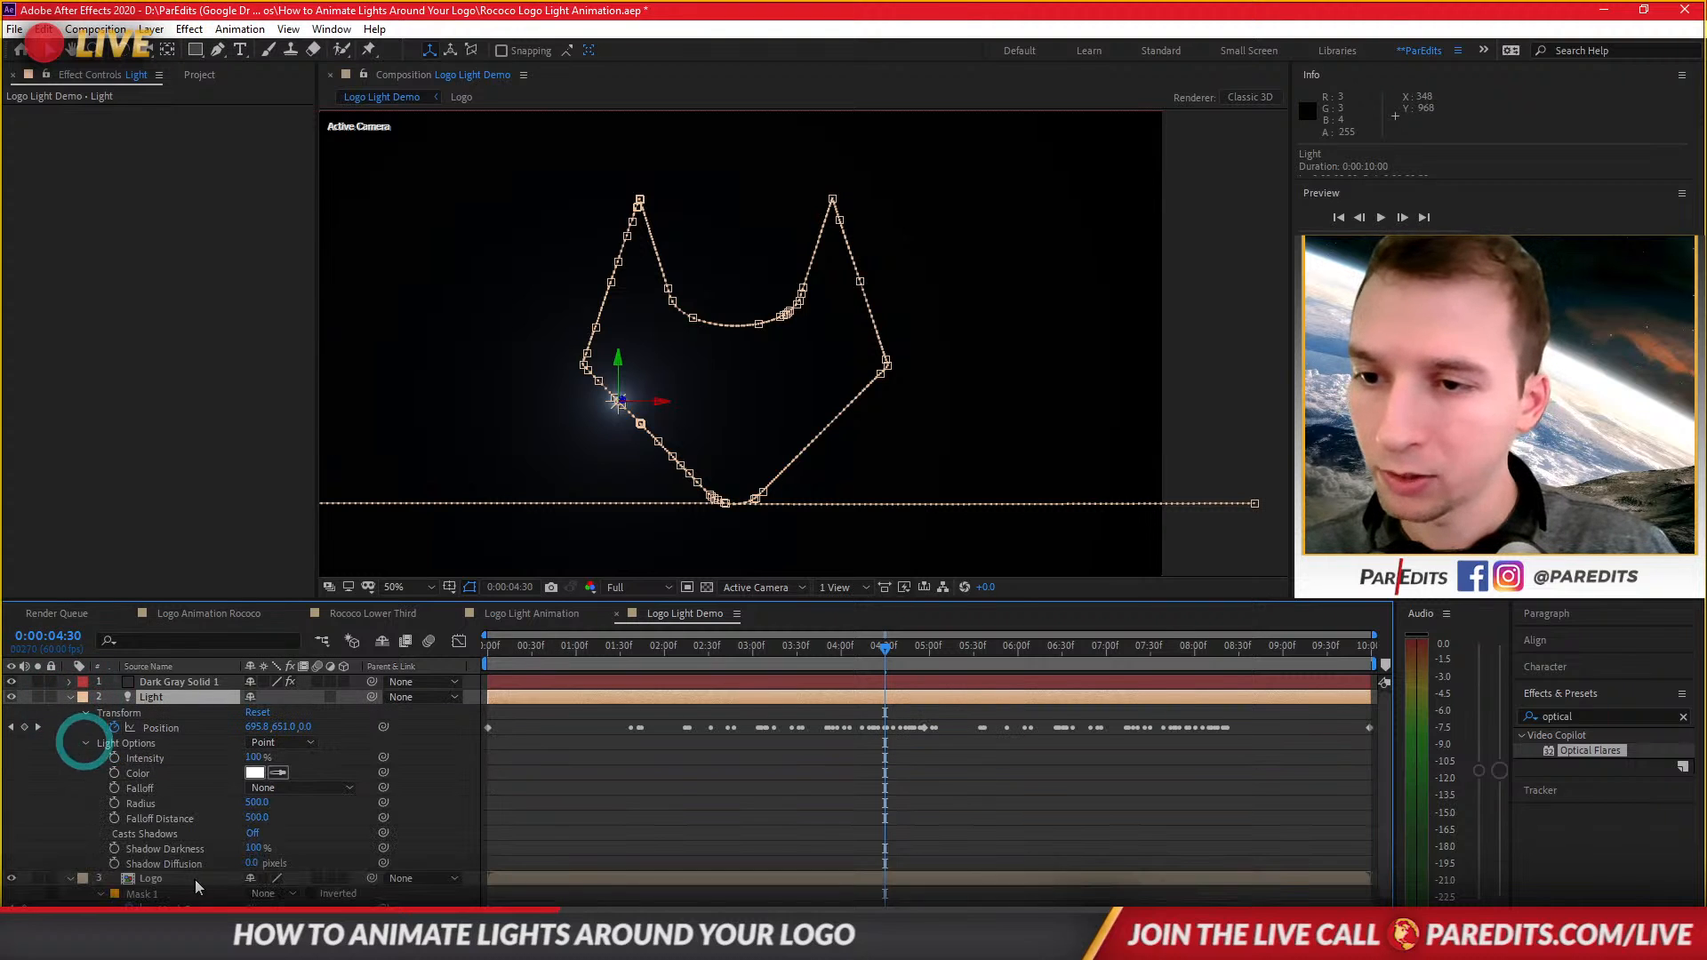
{"action": "left_click", "coordinate": [255, 773]}
{"action": "left_click", "coordinate": [859, 472]}
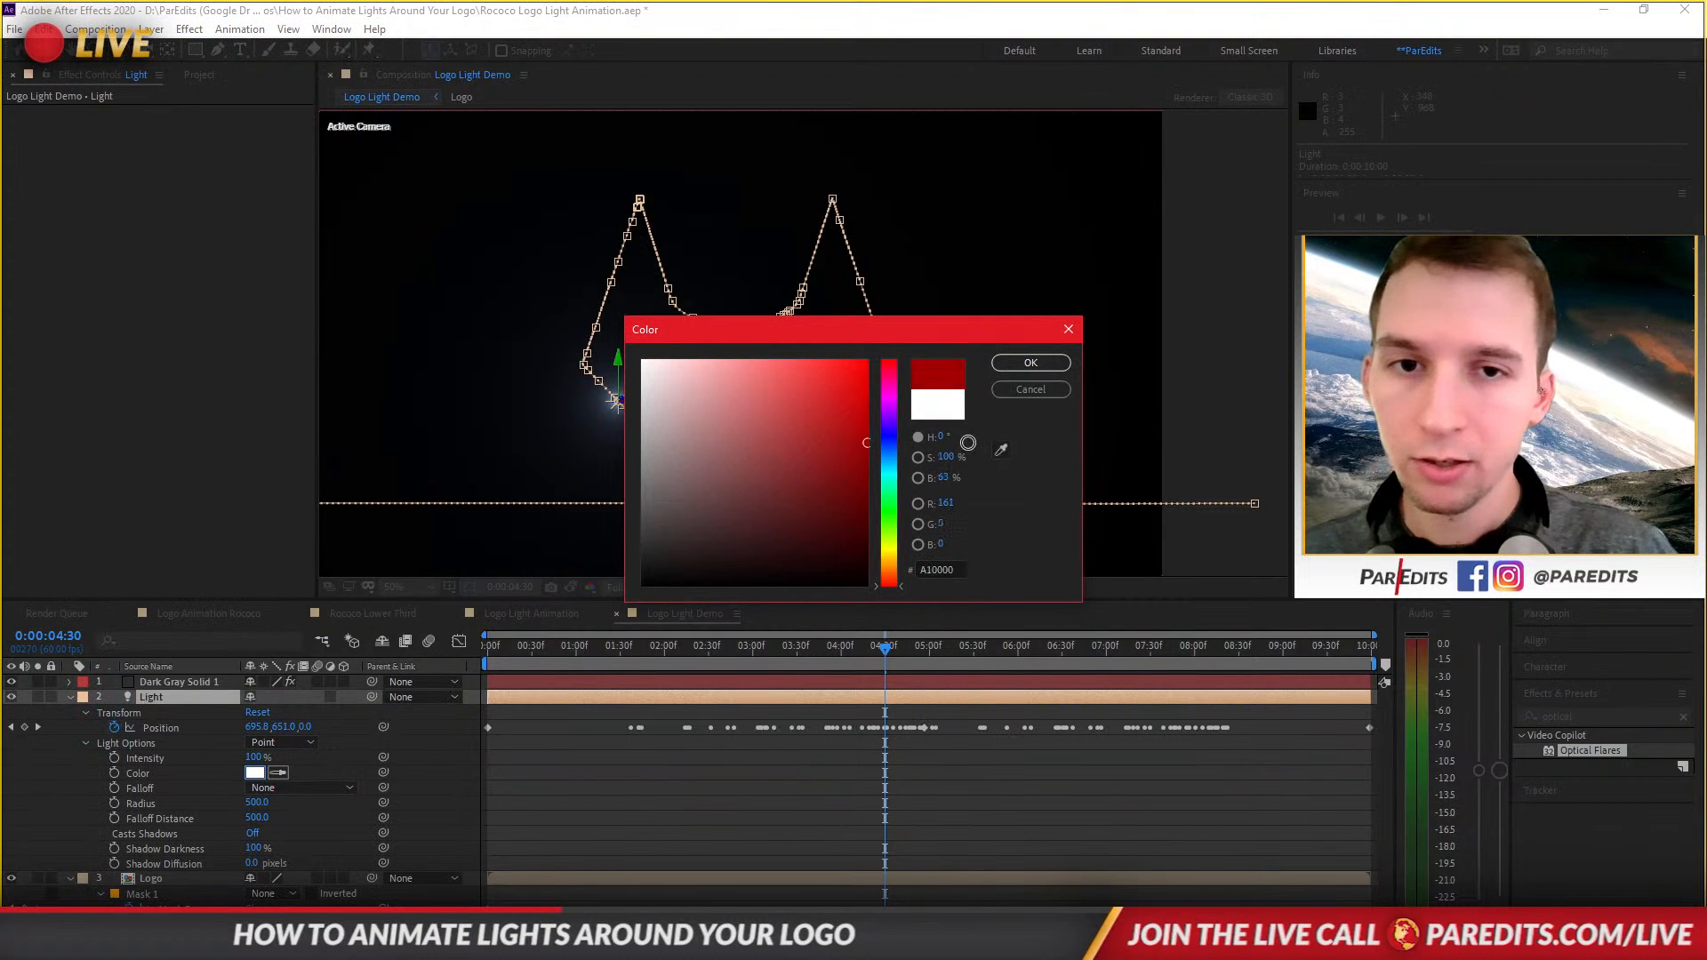
{"action": "left_click", "coordinate": [1031, 363]}
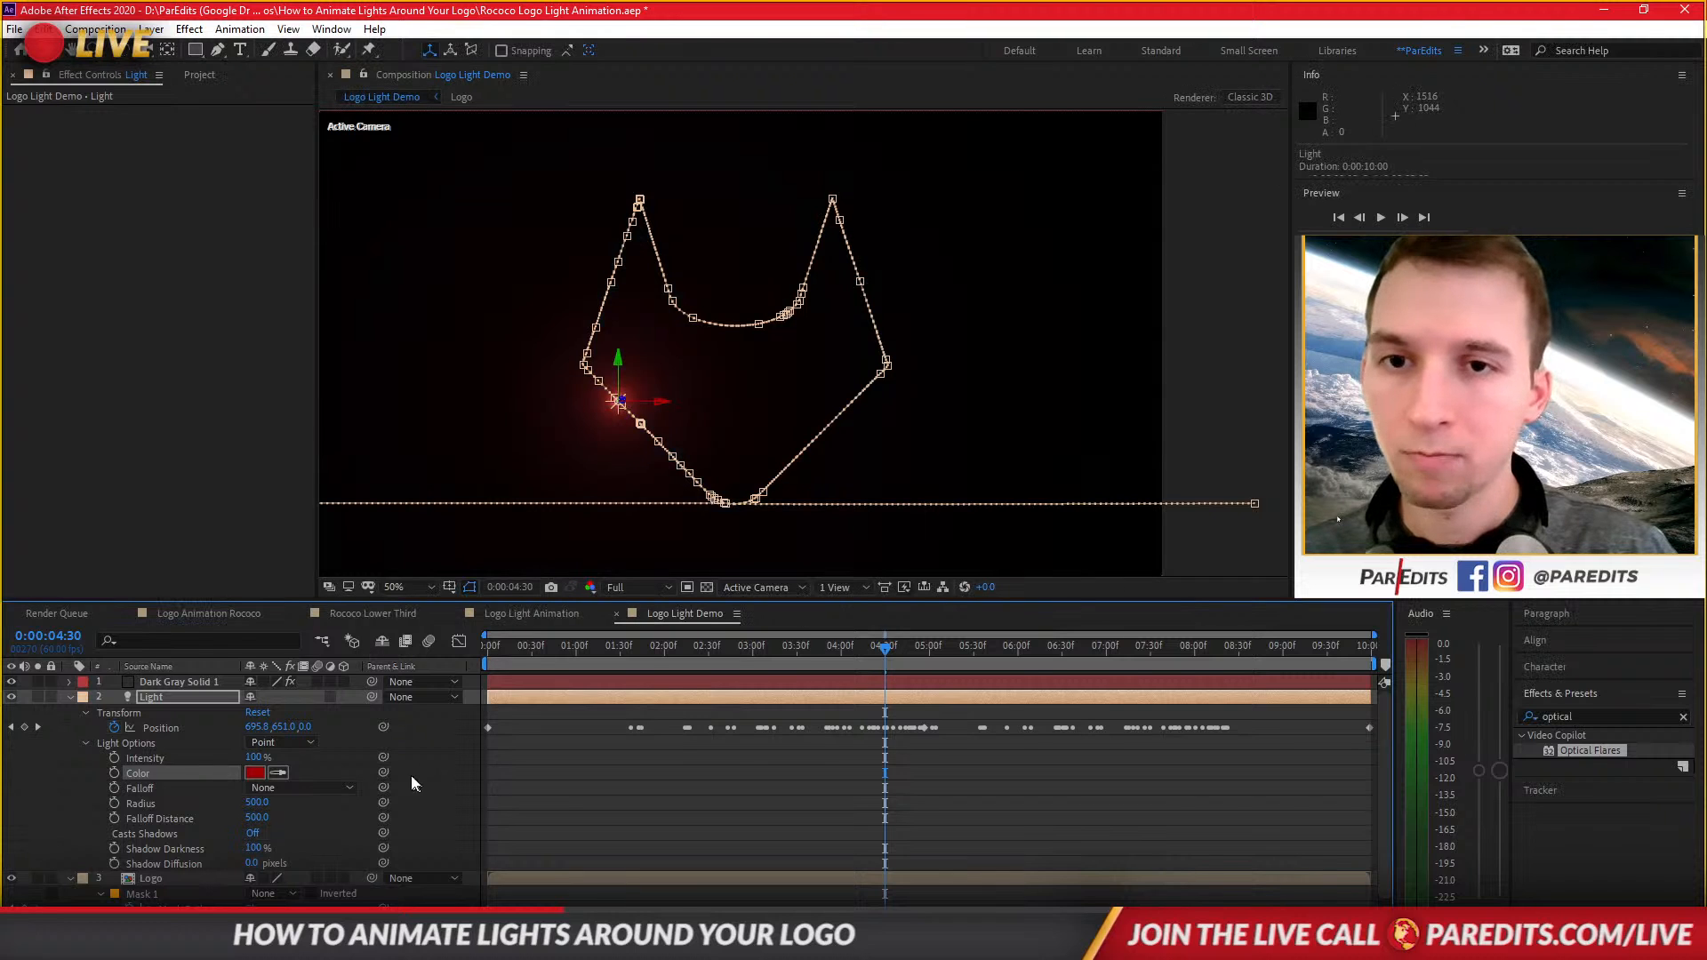
{"action": "left_click", "coordinate": [261, 774]}
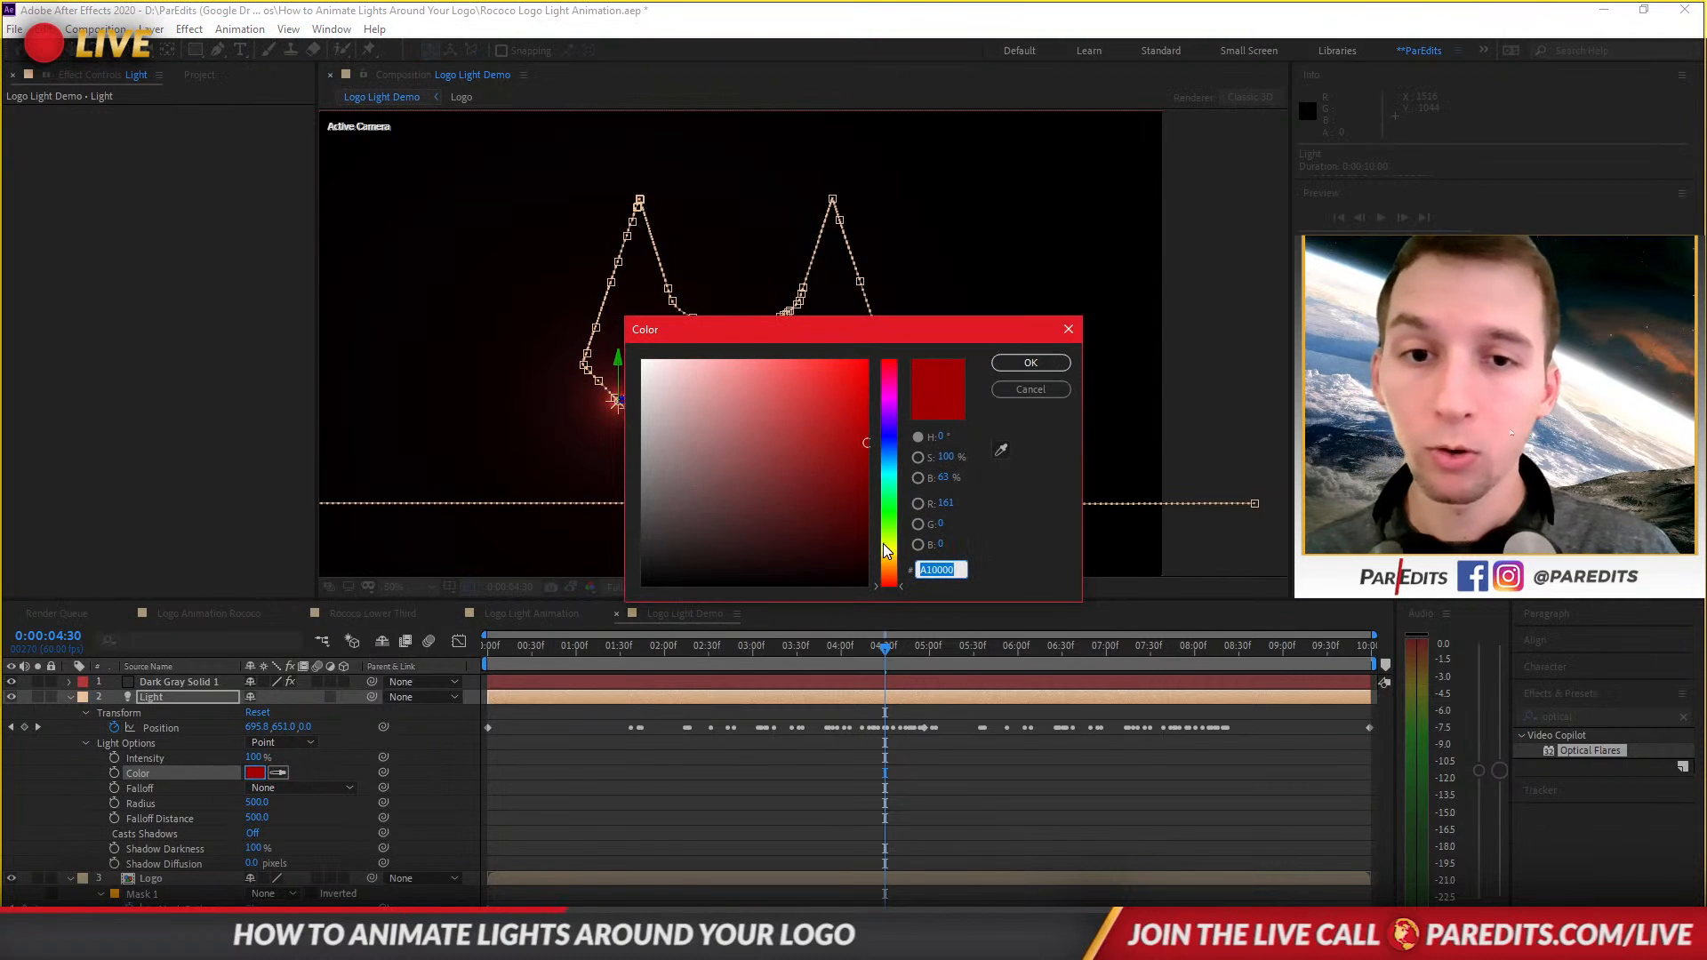
{"action": "left_click", "coordinate": [889, 567]}
{"action": "mouse_move", "coordinate": [816, 531]}
{"action": "left_mouse_down"}
{"action": "mouse_move", "coordinate": [883, 465]}
{"action": "mouse_move", "coordinate": [903, 414]}
{"action": "left_mouse_up"}
{"action": "left_click", "coordinate": [1032, 362]}
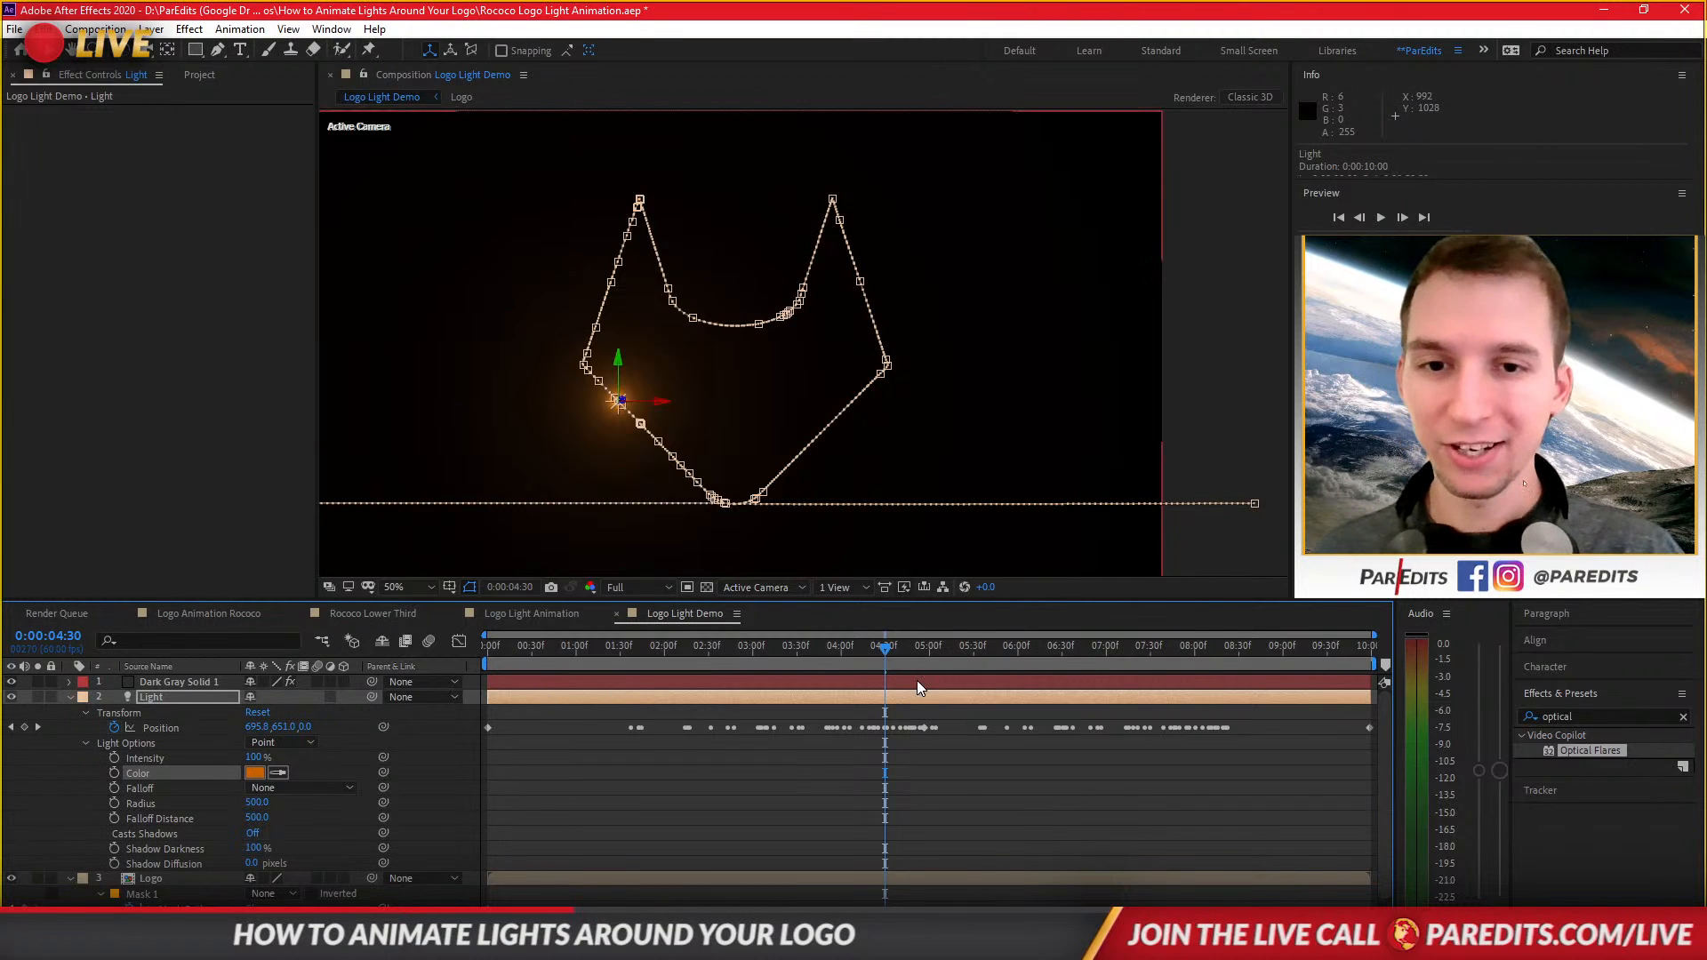
Create a new solid layer named Trail in the composition.
{"action": "left_click_drag", "start_coordinate": [888, 649], "coordinate": [942, 653]}
{"action": "left_click_drag", "start_coordinate": [969, 658], "coordinate": [976, 658]}
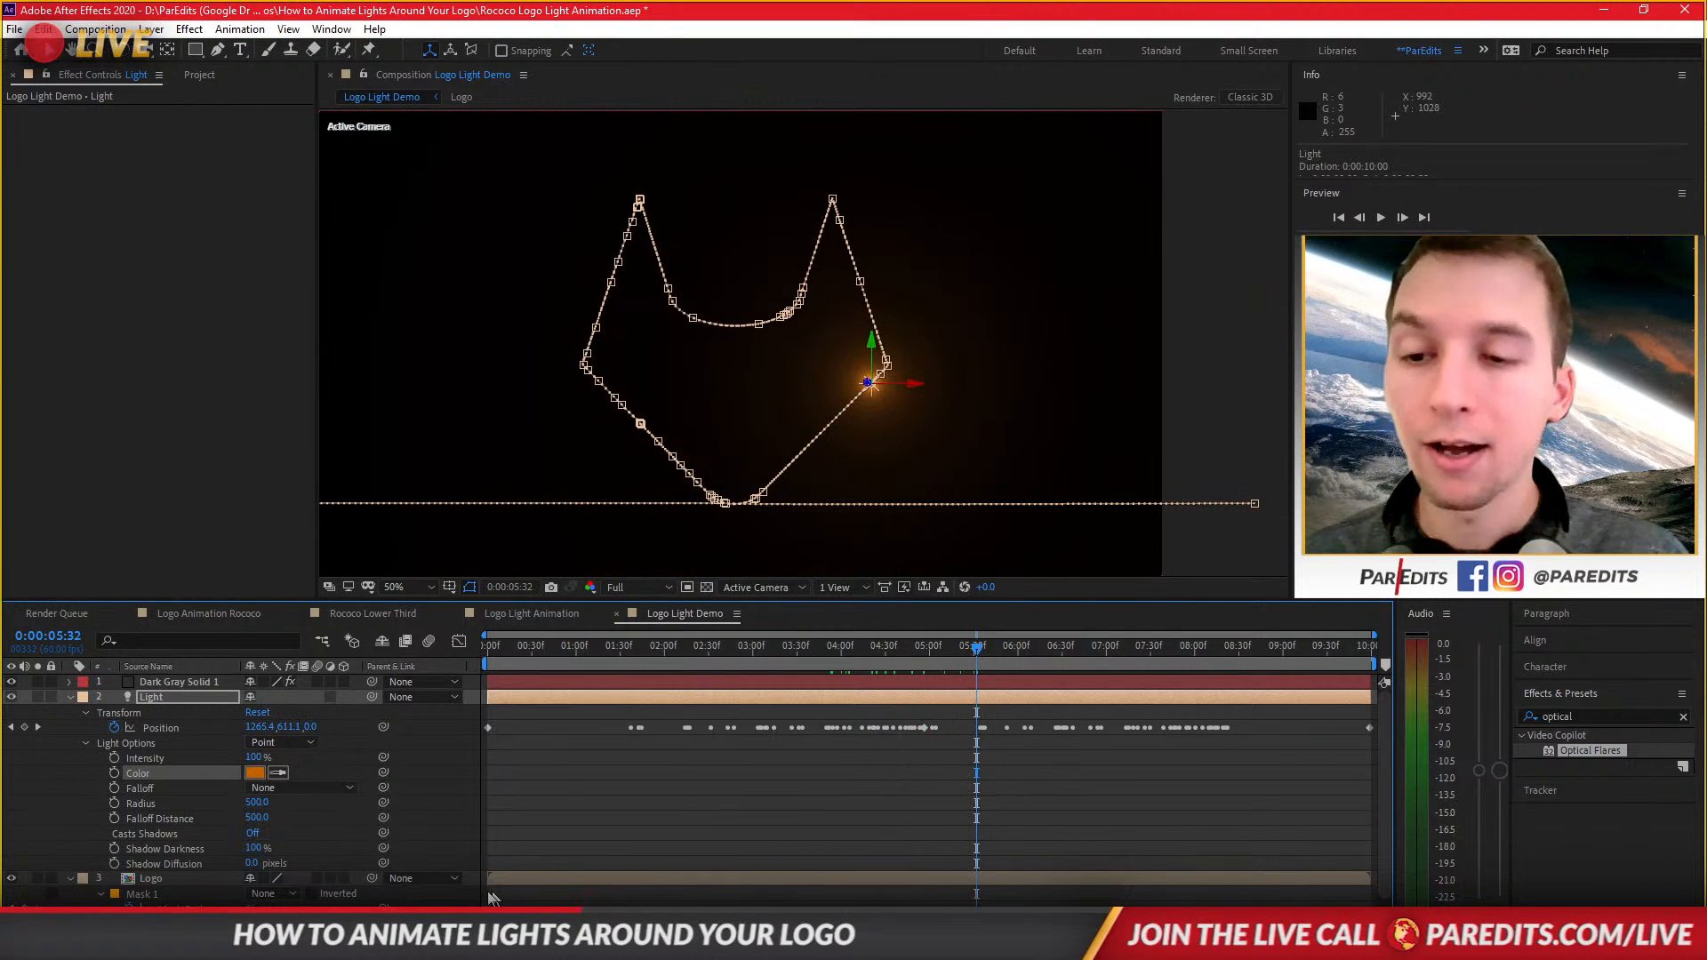
{"action": "left_click", "coordinate": [70, 698]}
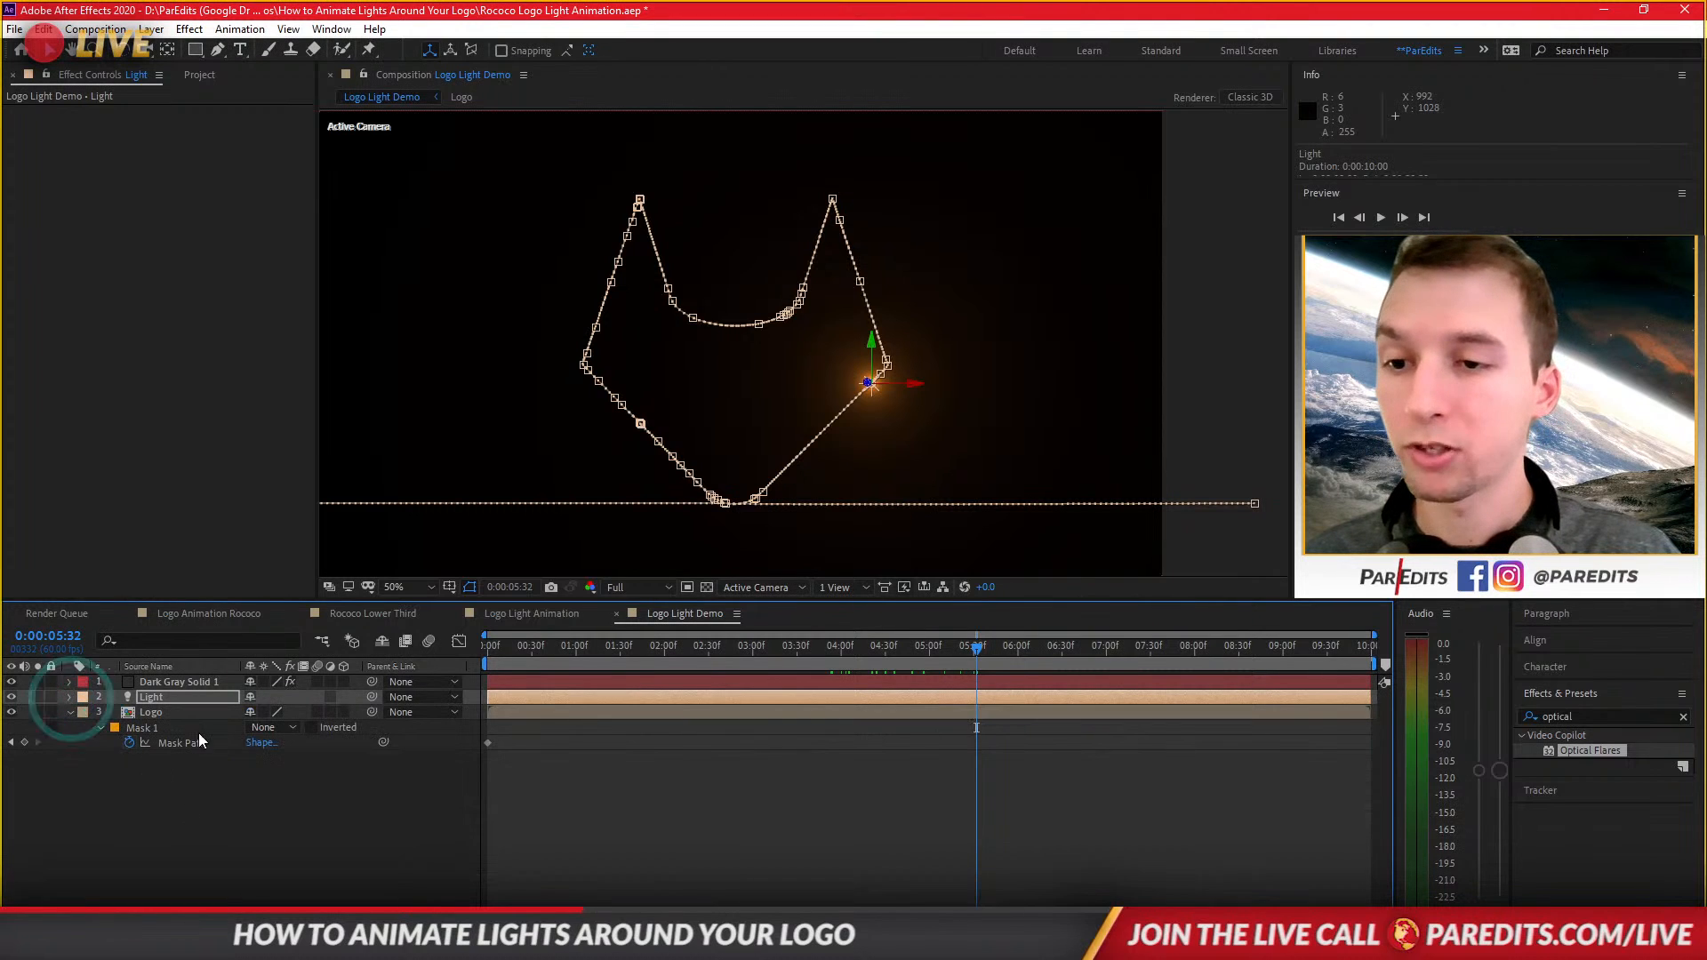
{"action": "left_click", "coordinate": [210, 773]}
{"action": "right_click", "coordinate": [254, 818]}
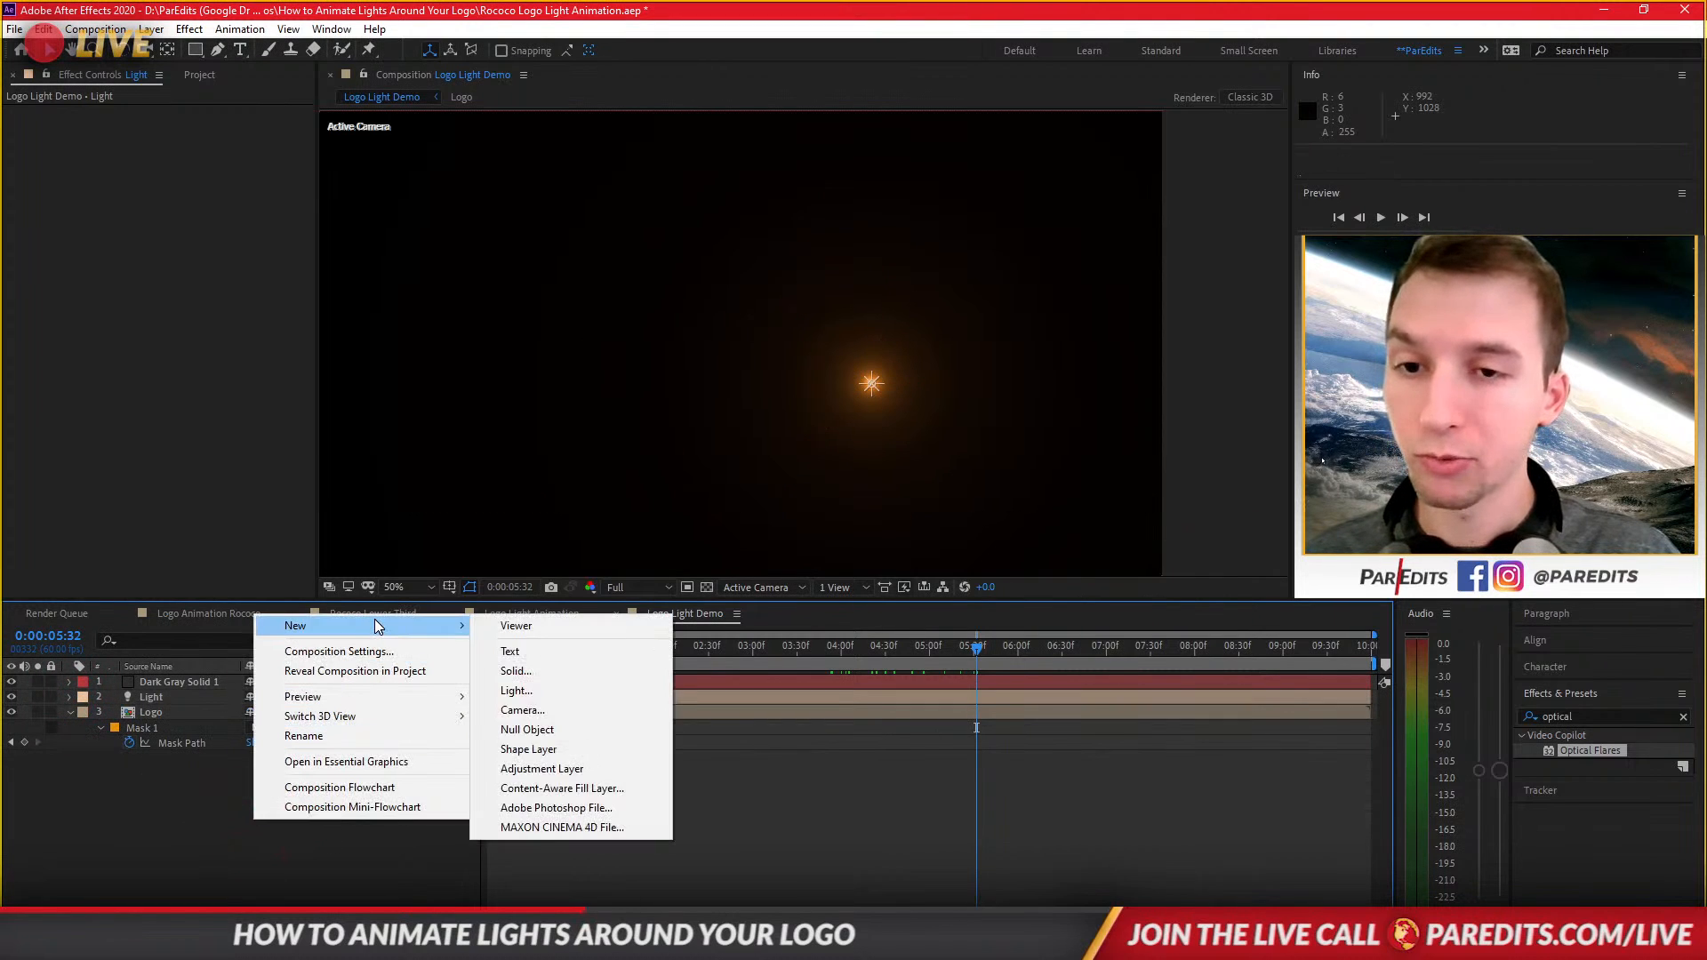
{"action": "mouse_move", "coordinate": [435, 626]}
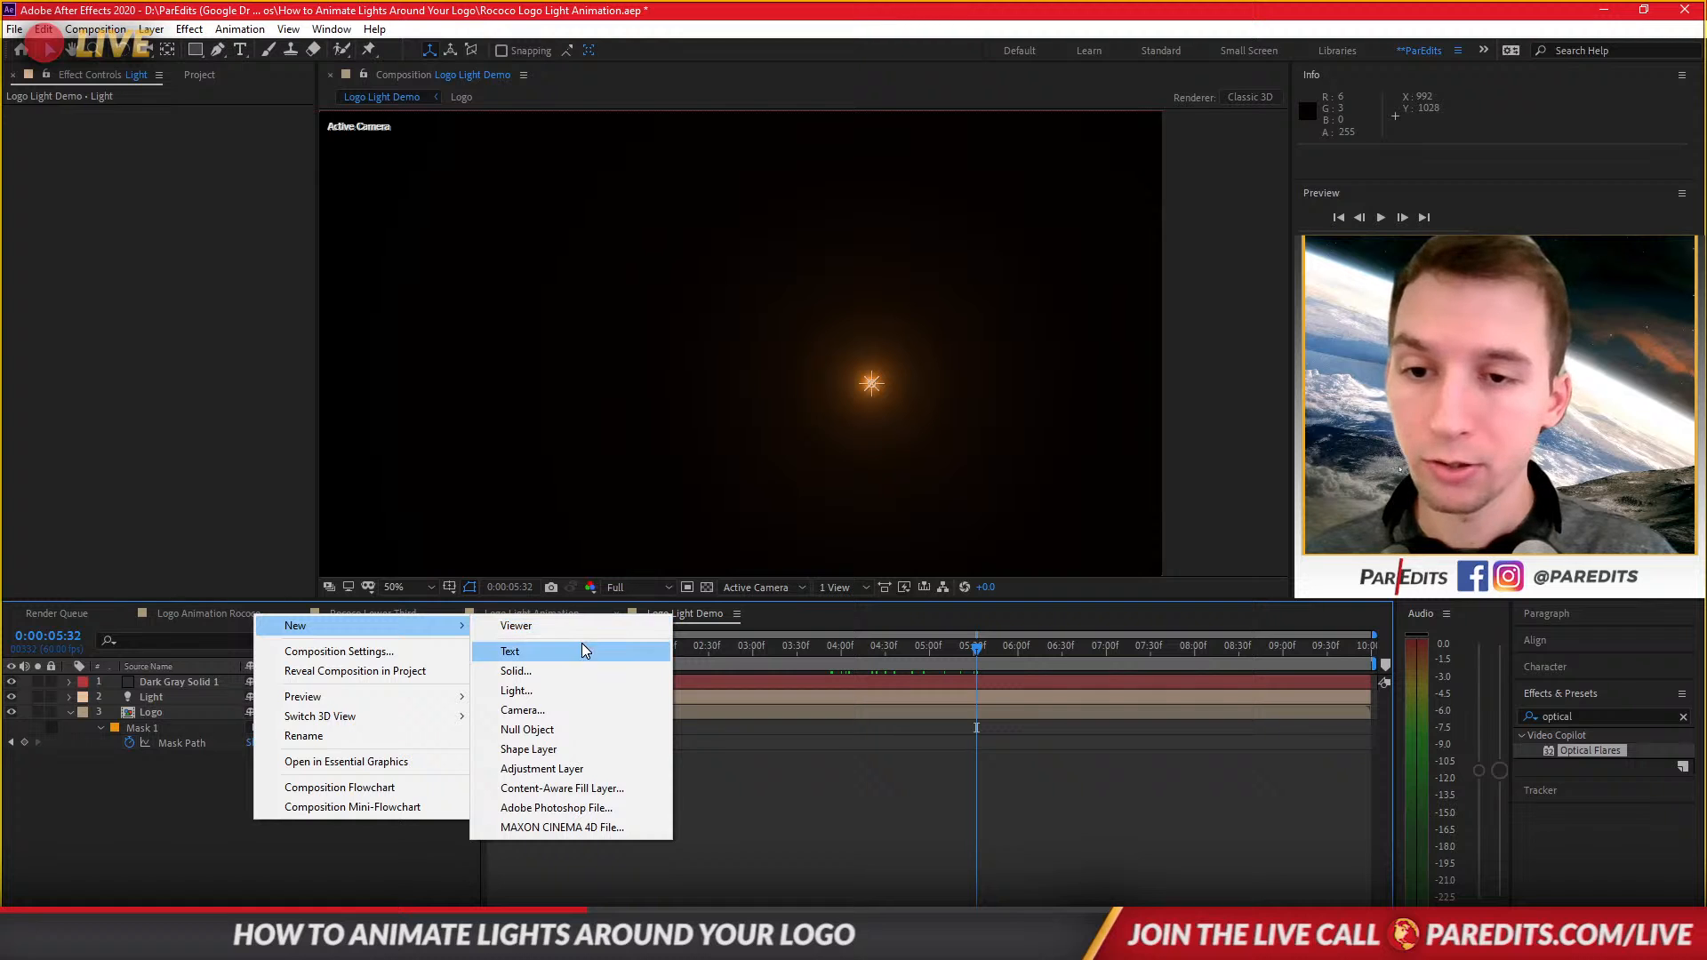
{"action": "left_click", "coordinate": [574, 669]}
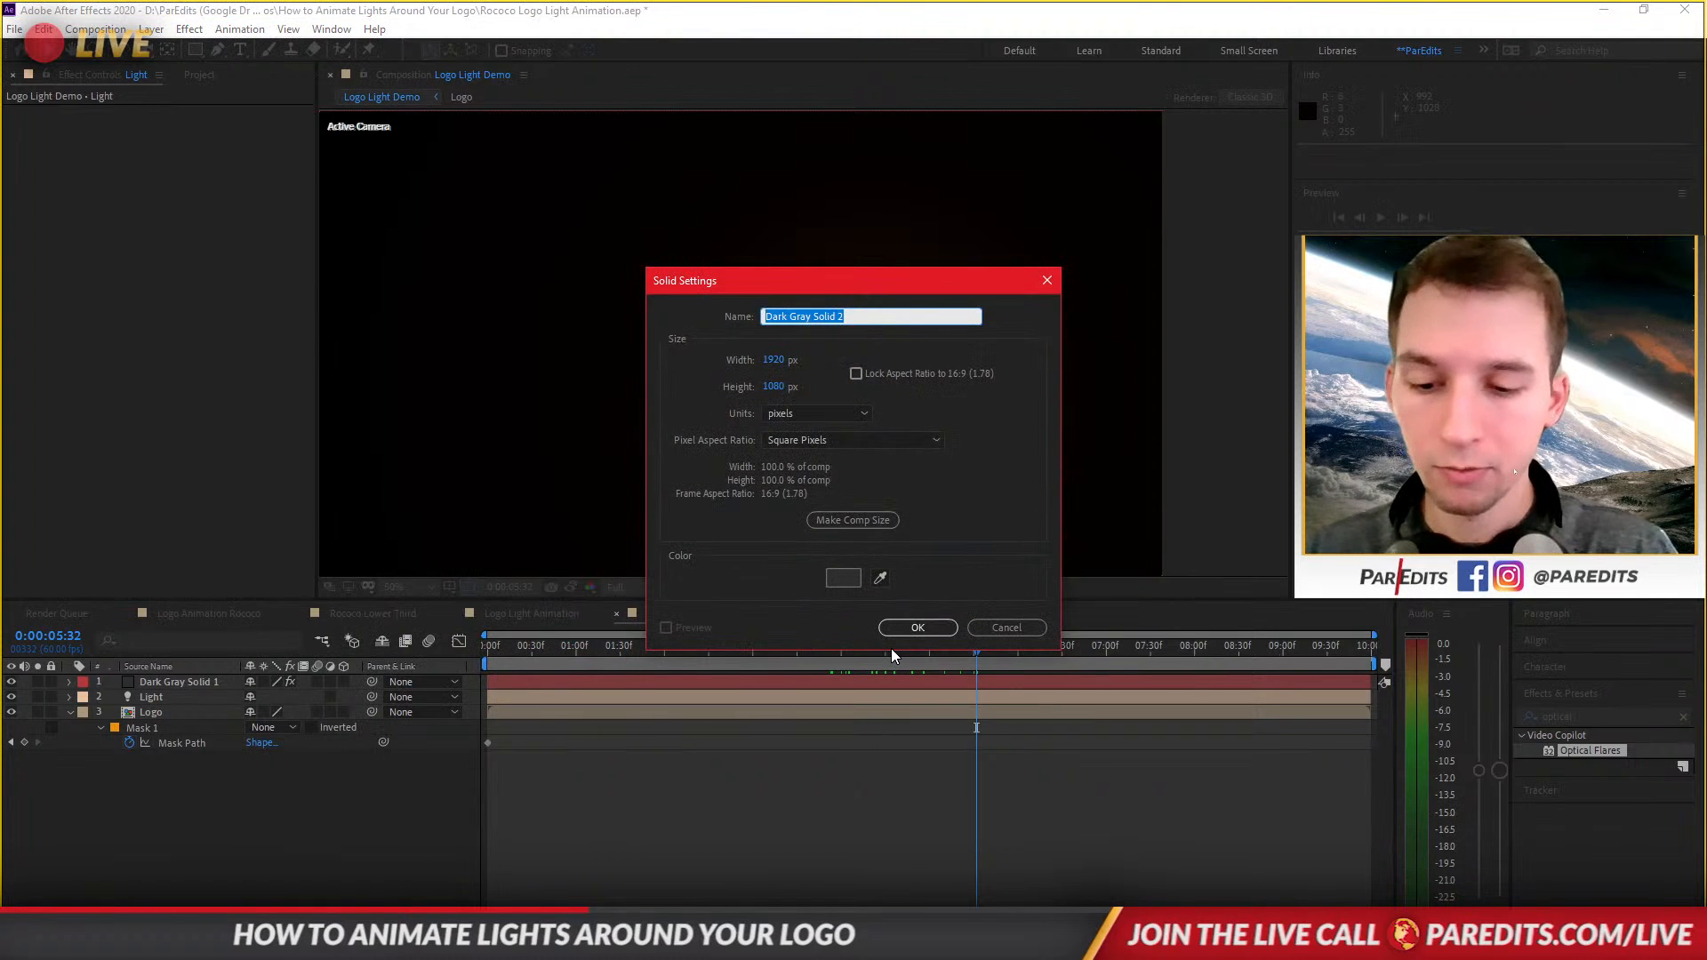
{"action": "type", "text": "Trail"}
{"action": "key", "text": "Return"}
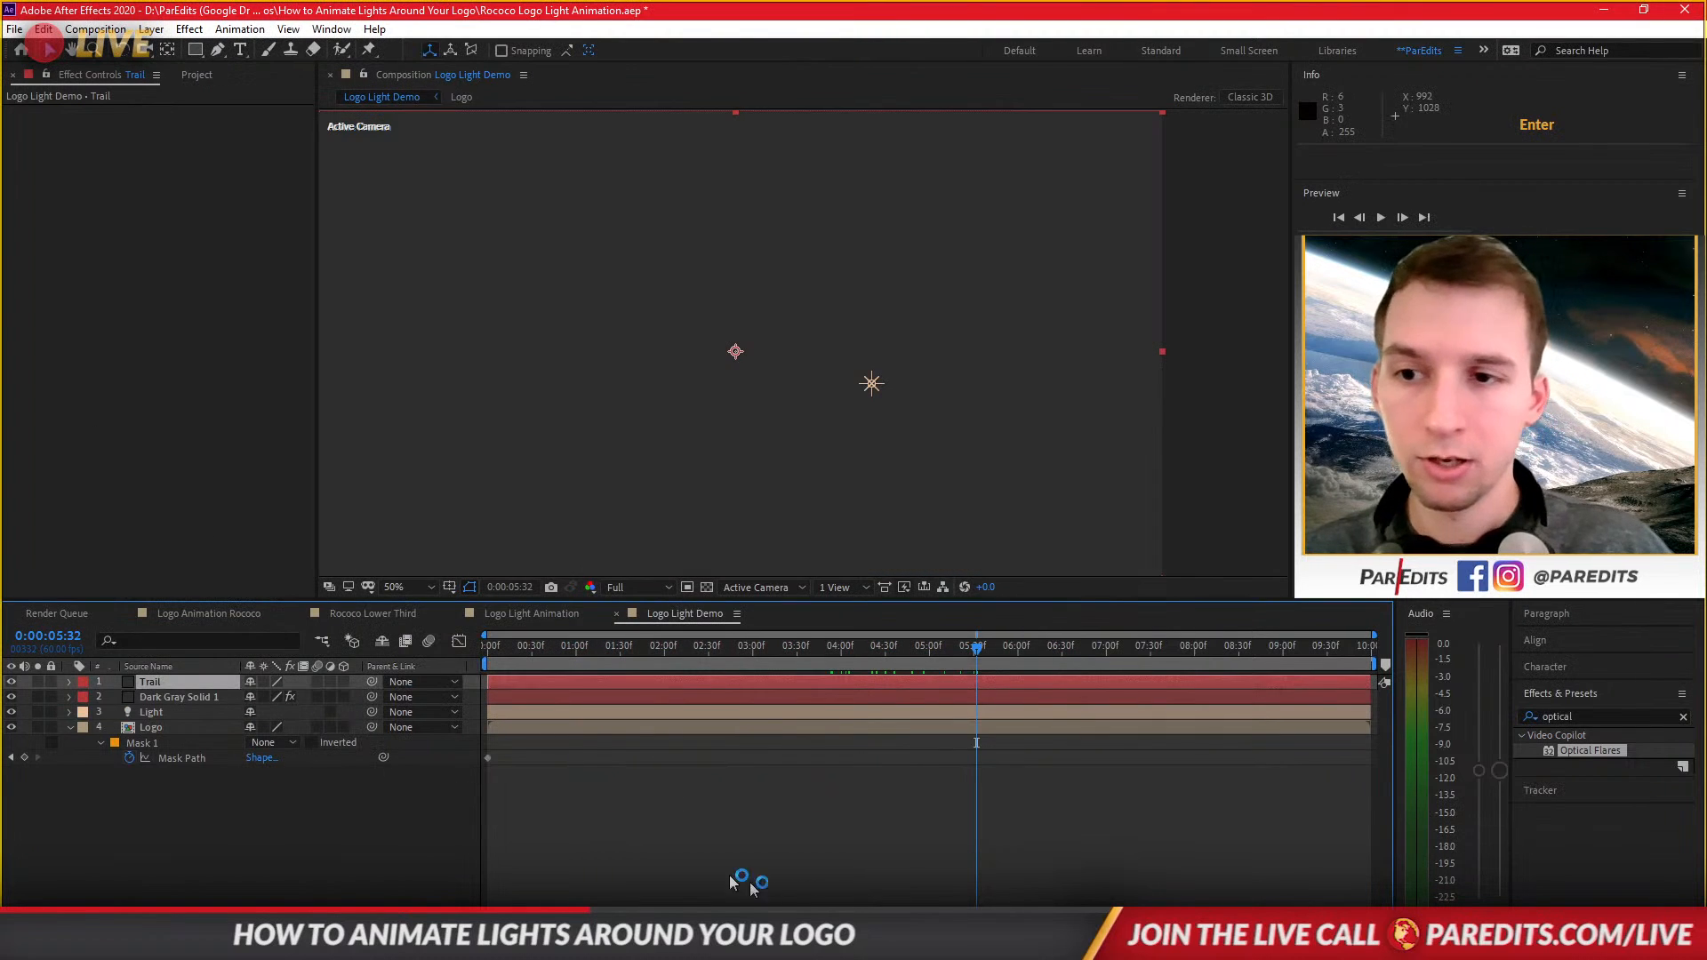
Search the effects for particular and apply Particular to the Trail solid.
{"action": "left_click", "coordinate": [1683, 716]}
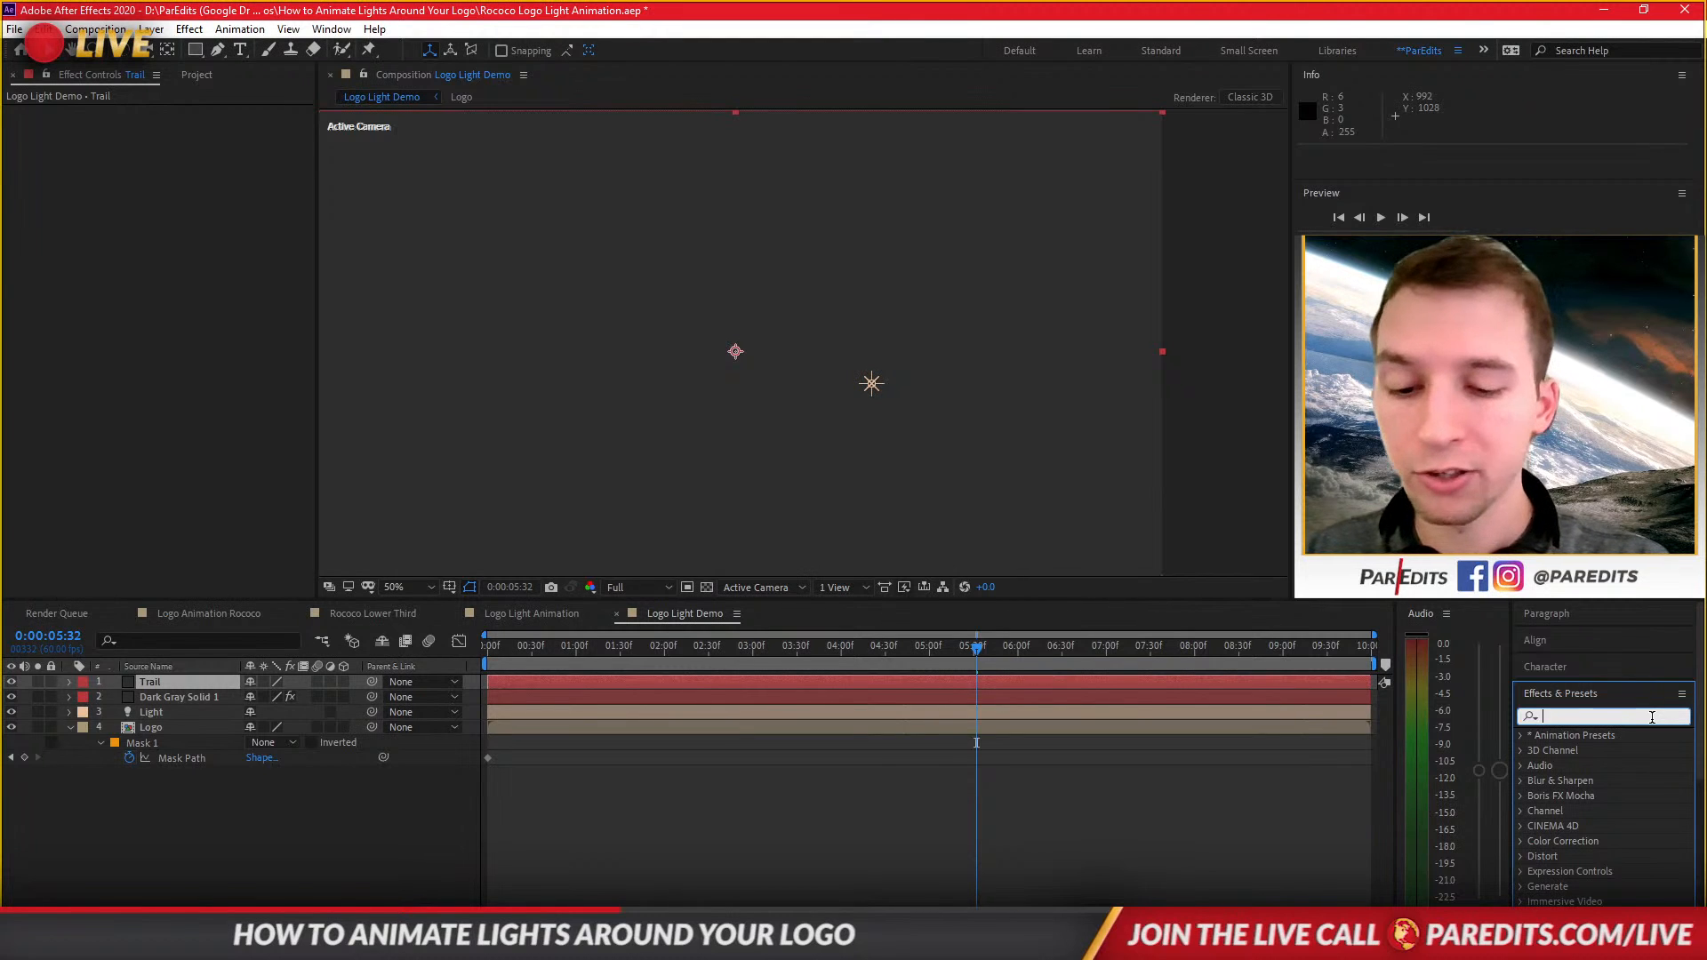
{"action": "type", "text": "particular"}
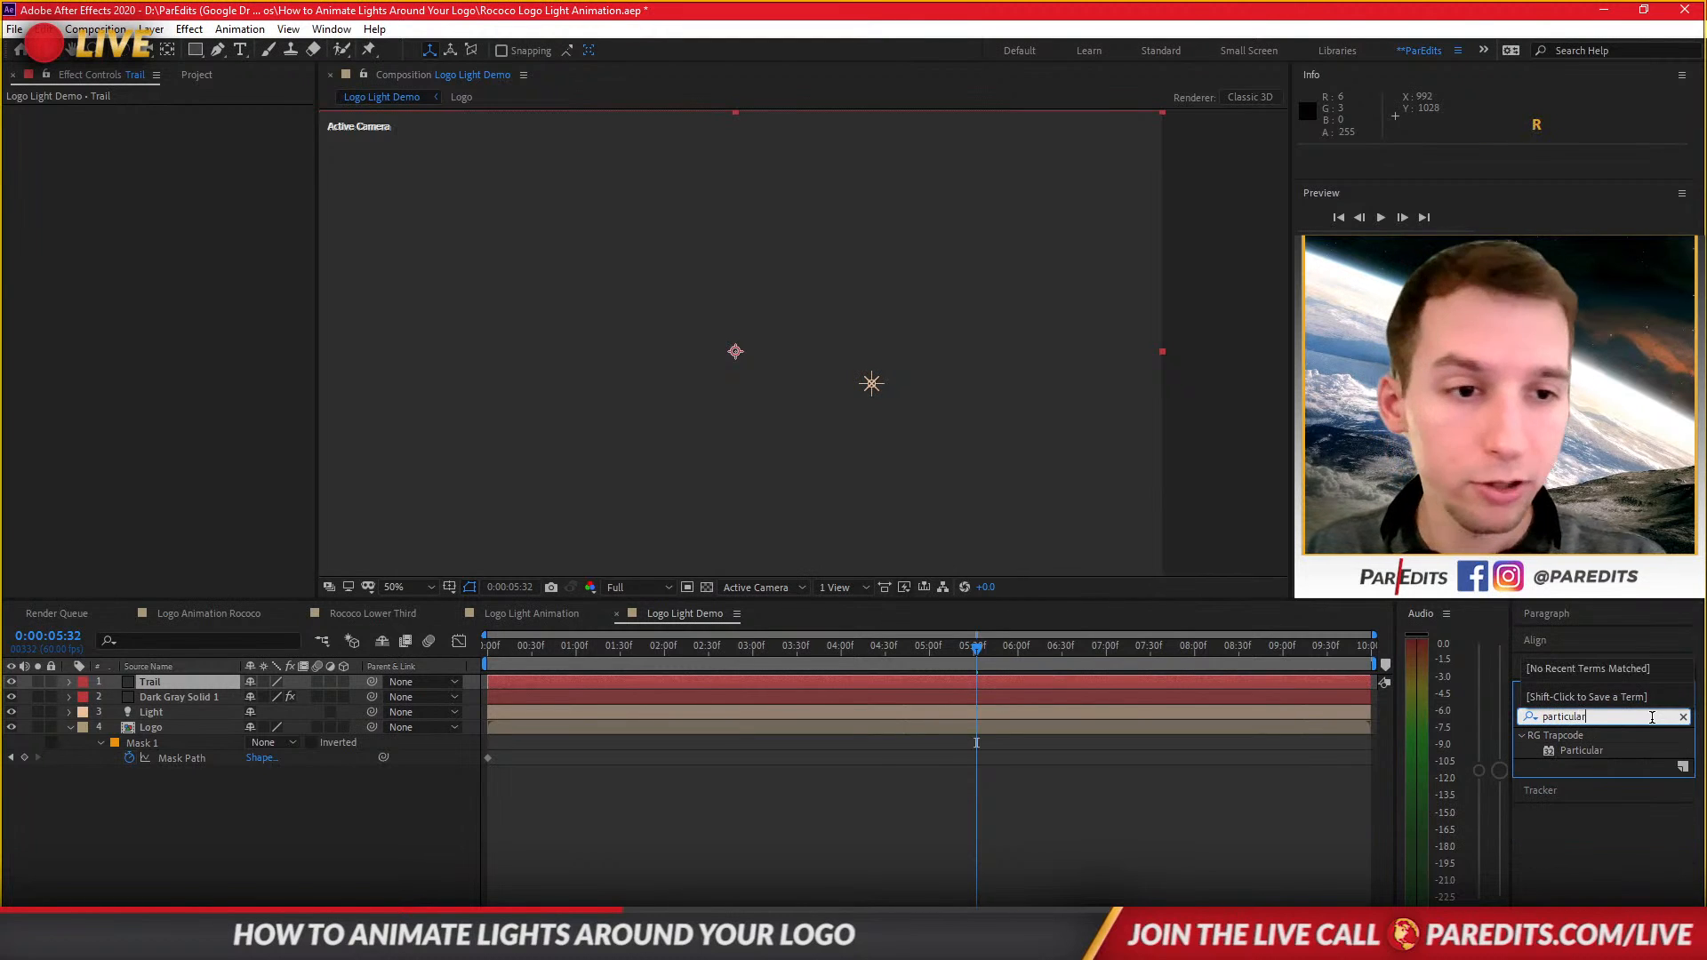
{"action": "left_click", "coordinate": [1574, 750]}
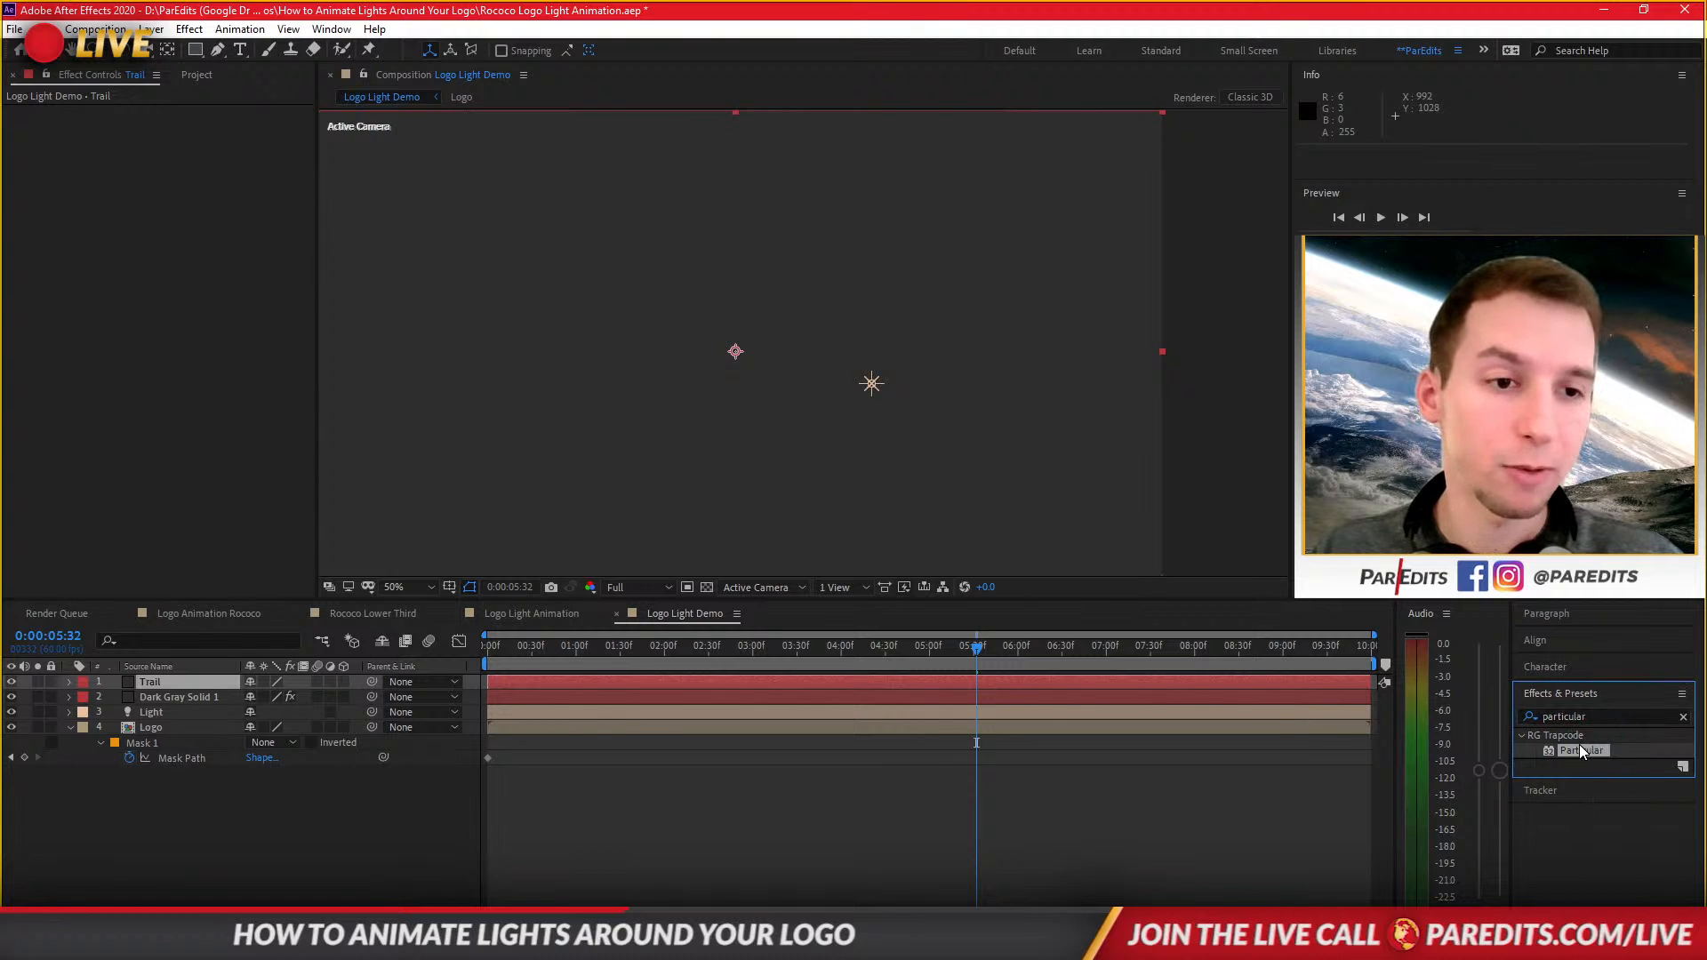
{"action": "left_click_drag", "start_coordinate": [1579, 746], "coordinate": [156, 686]}
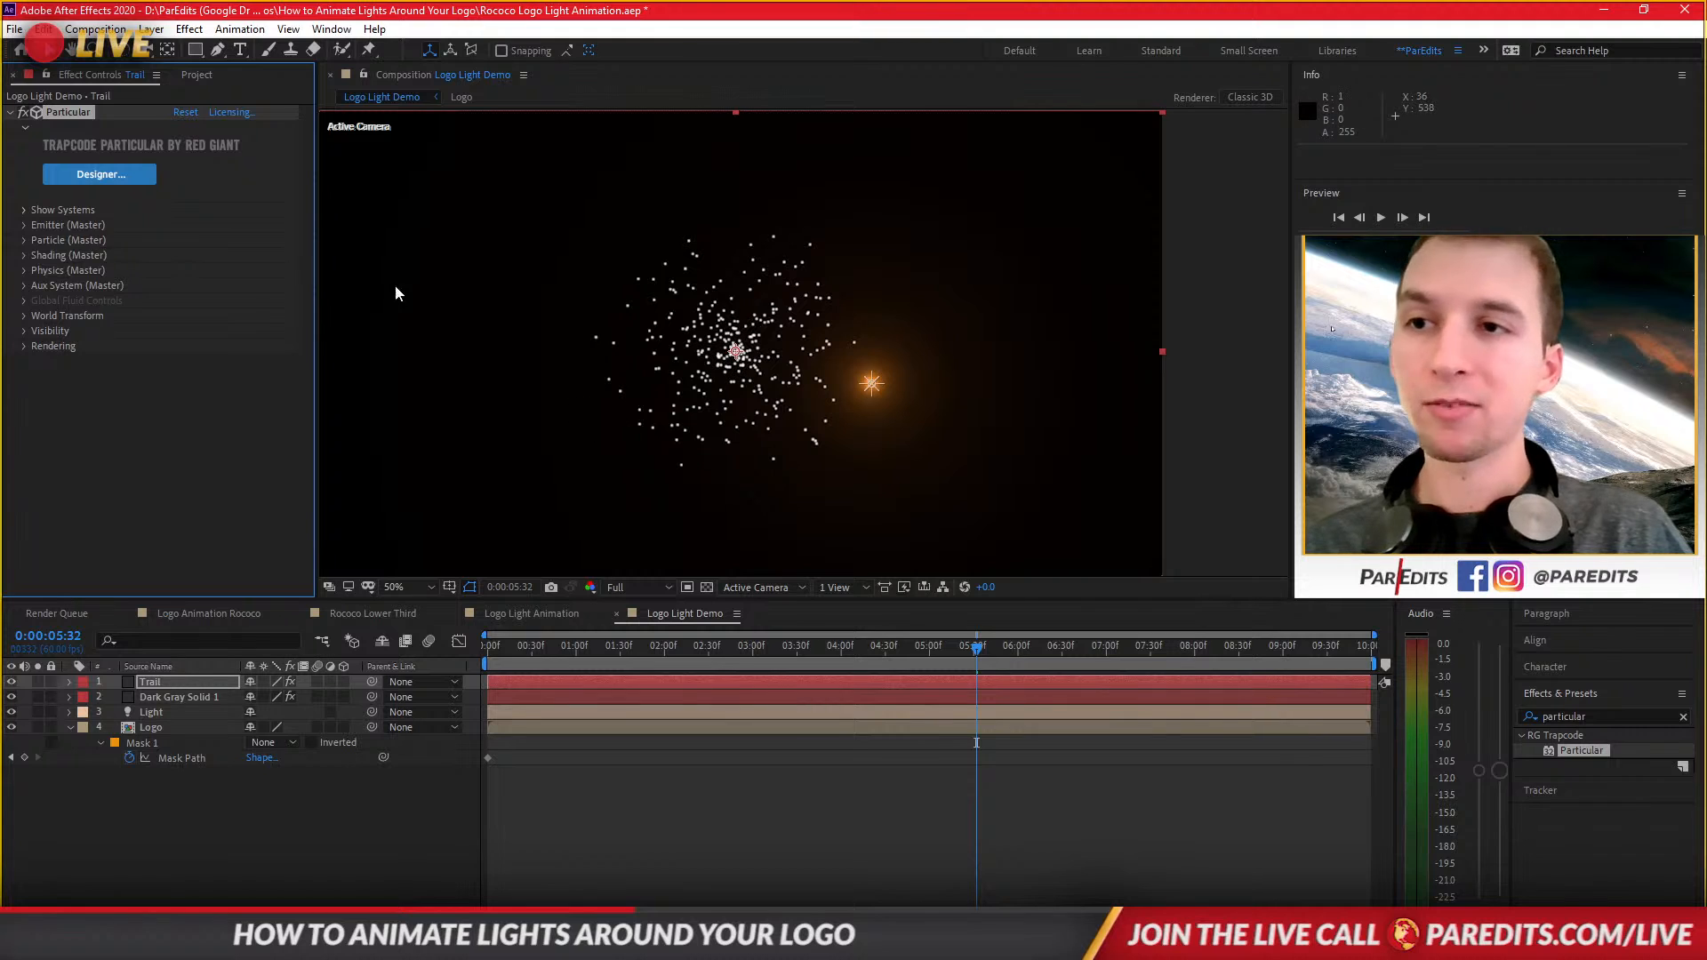
Set the Particular emitter's Particles/sec to 500 and its Emitter Type to Light(s).
{"action": "left_click", "coordinate": [24, 225]}
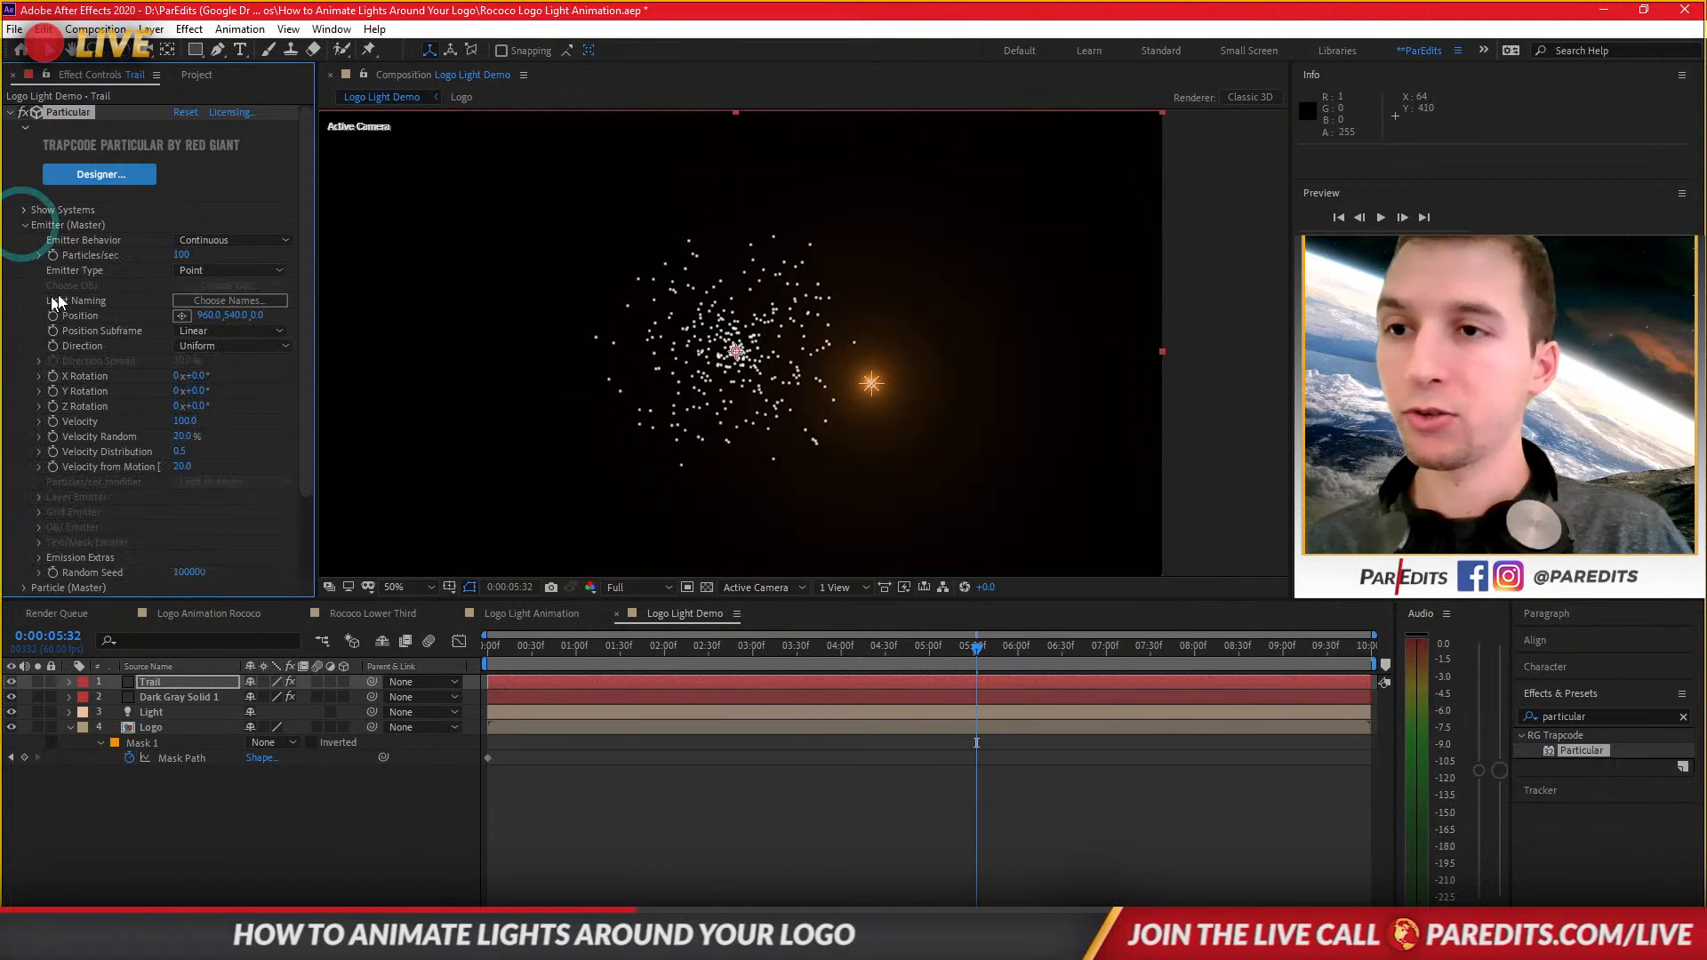
{"action": "left_click", "coordinate": [189, 256]}
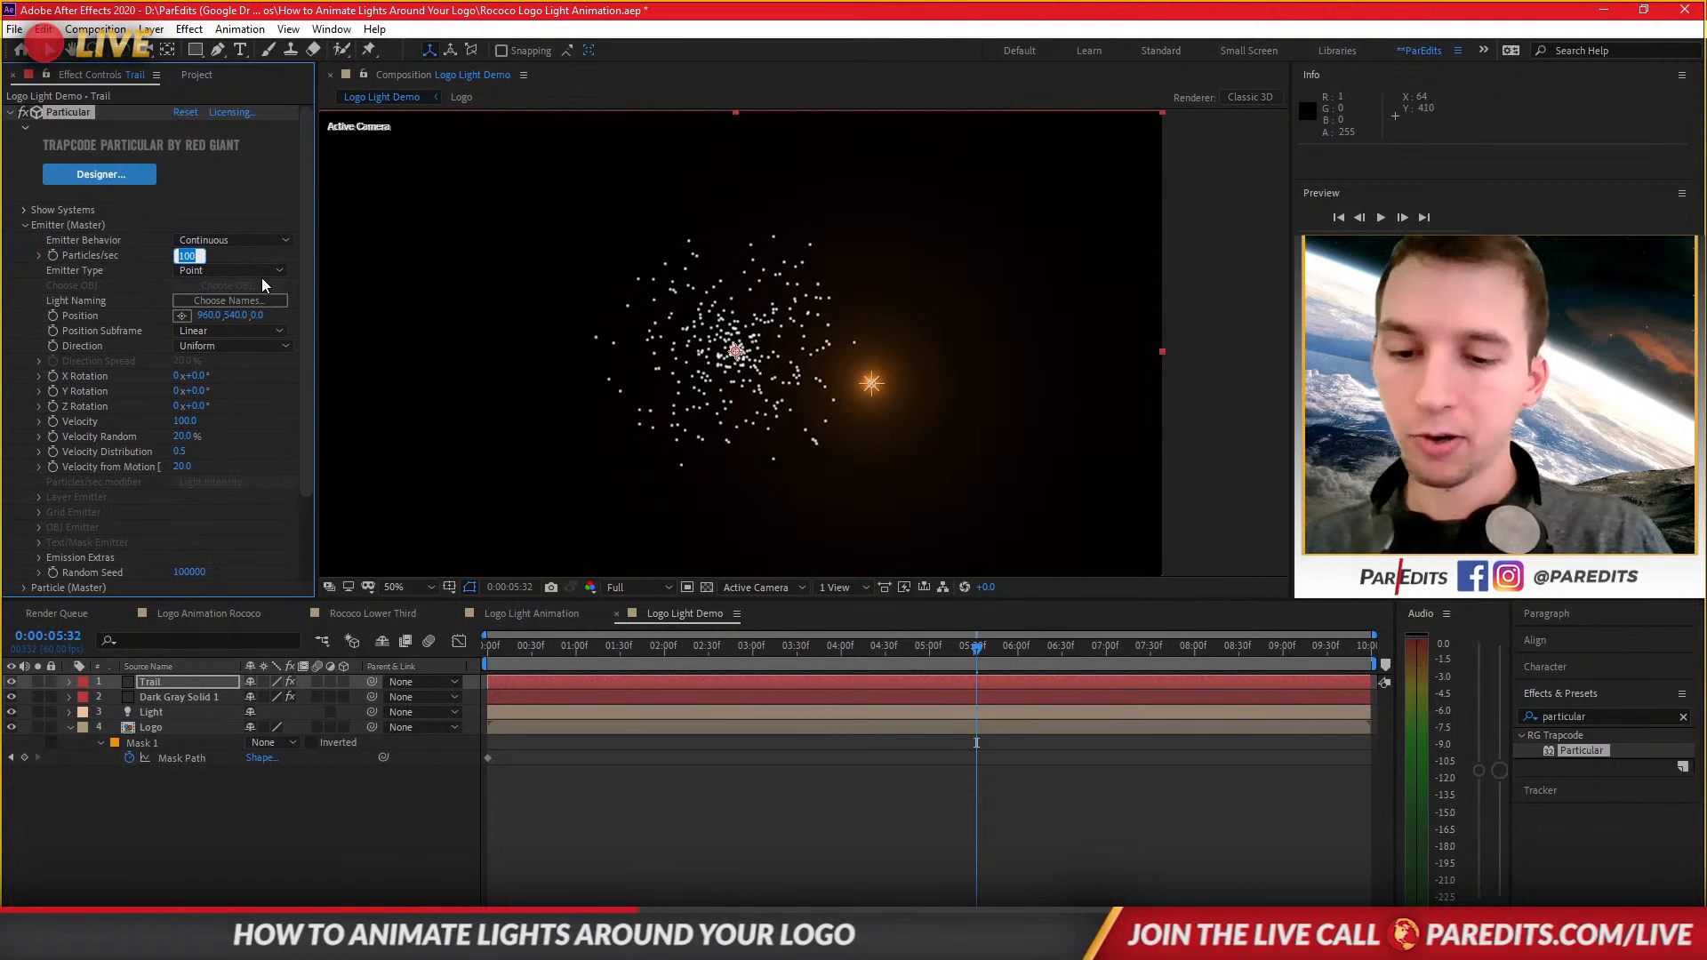
{"action": "type", "text": "500"}
{"action": "key", "text": "Return"}
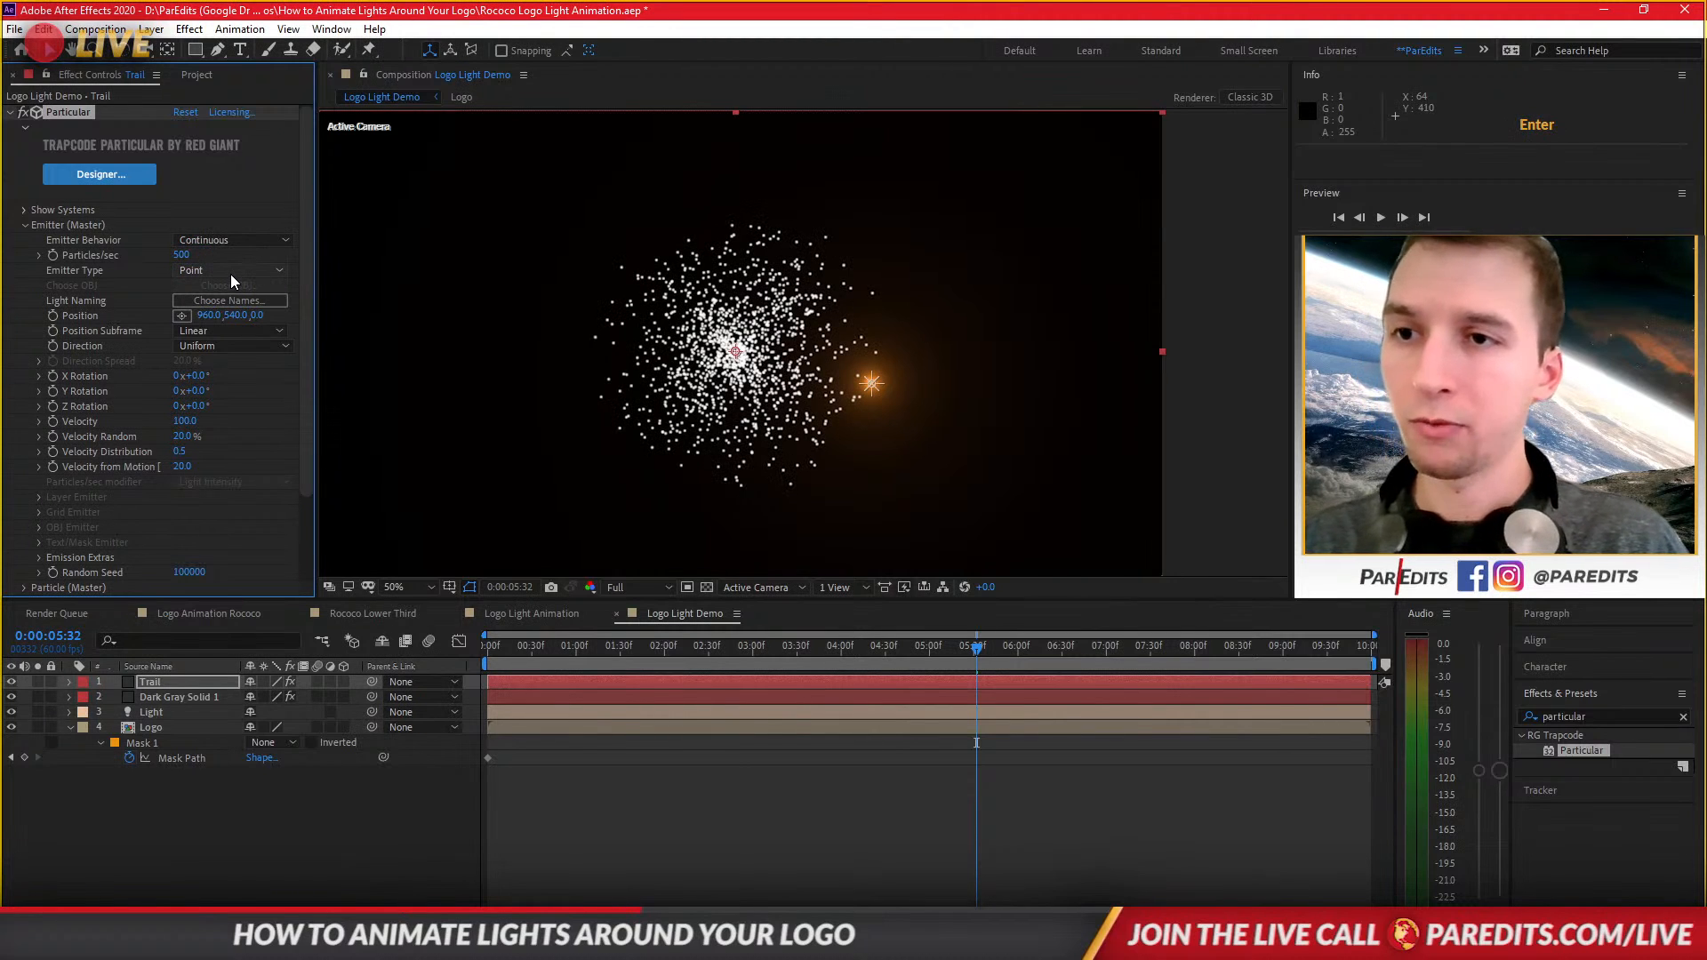
{"action": "left_click", "coordinate": [231, 274]}
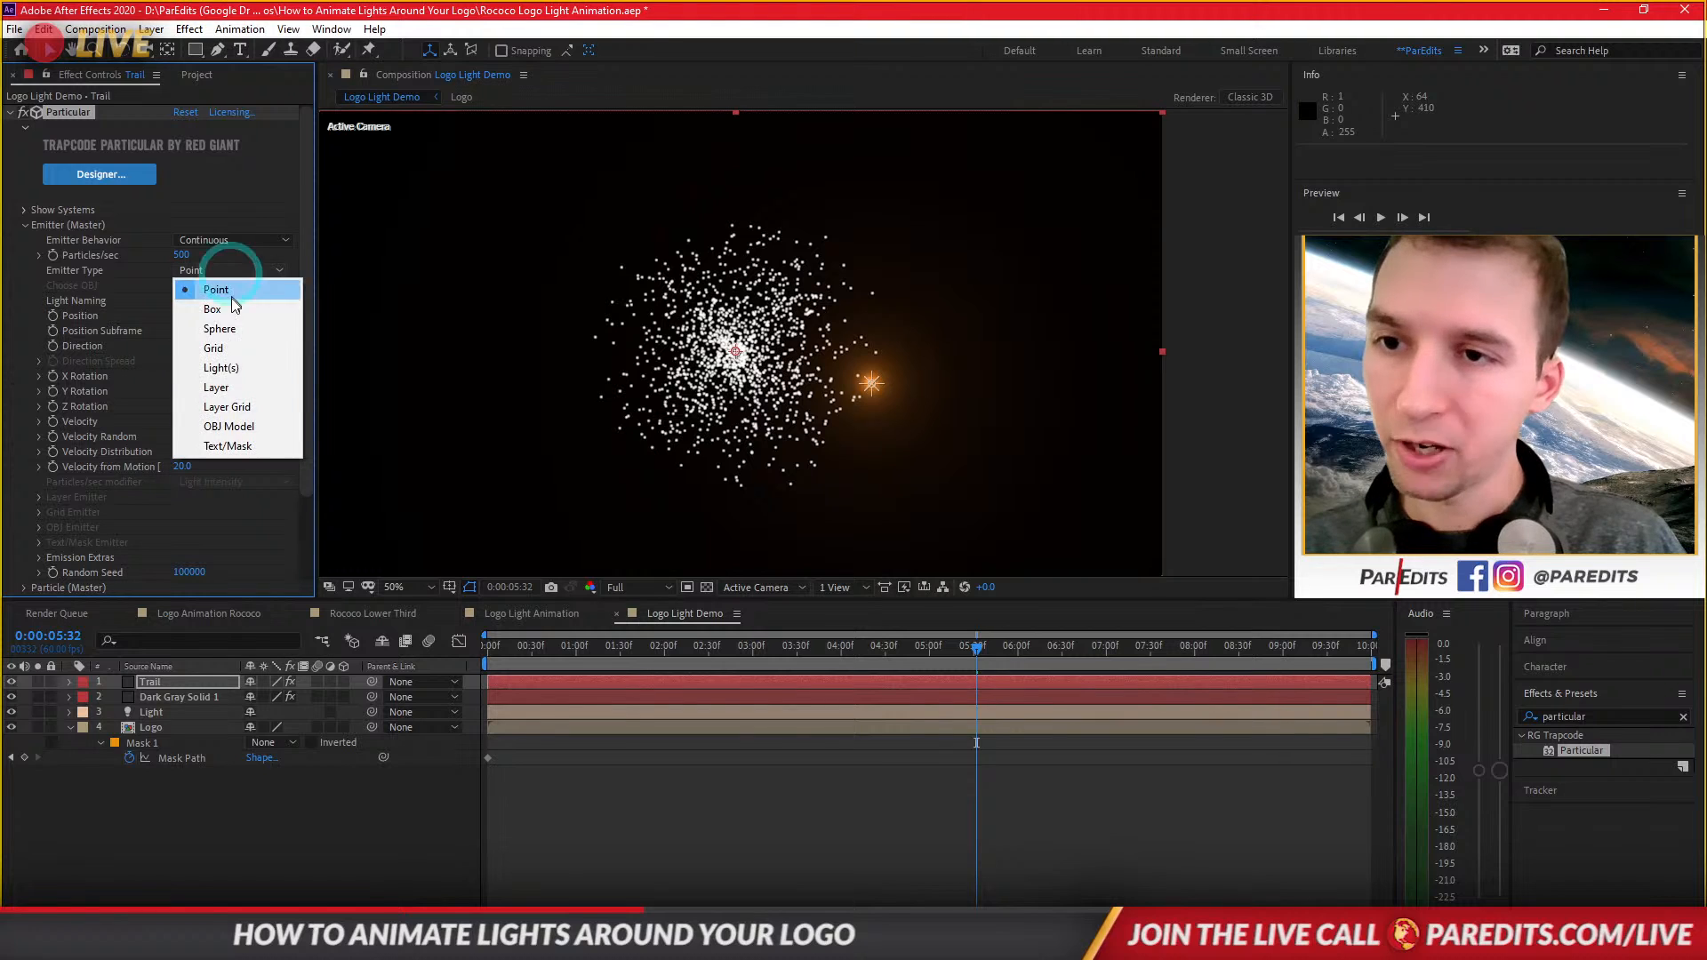
{"action": "left_click", "coordinate": [226, 368]}
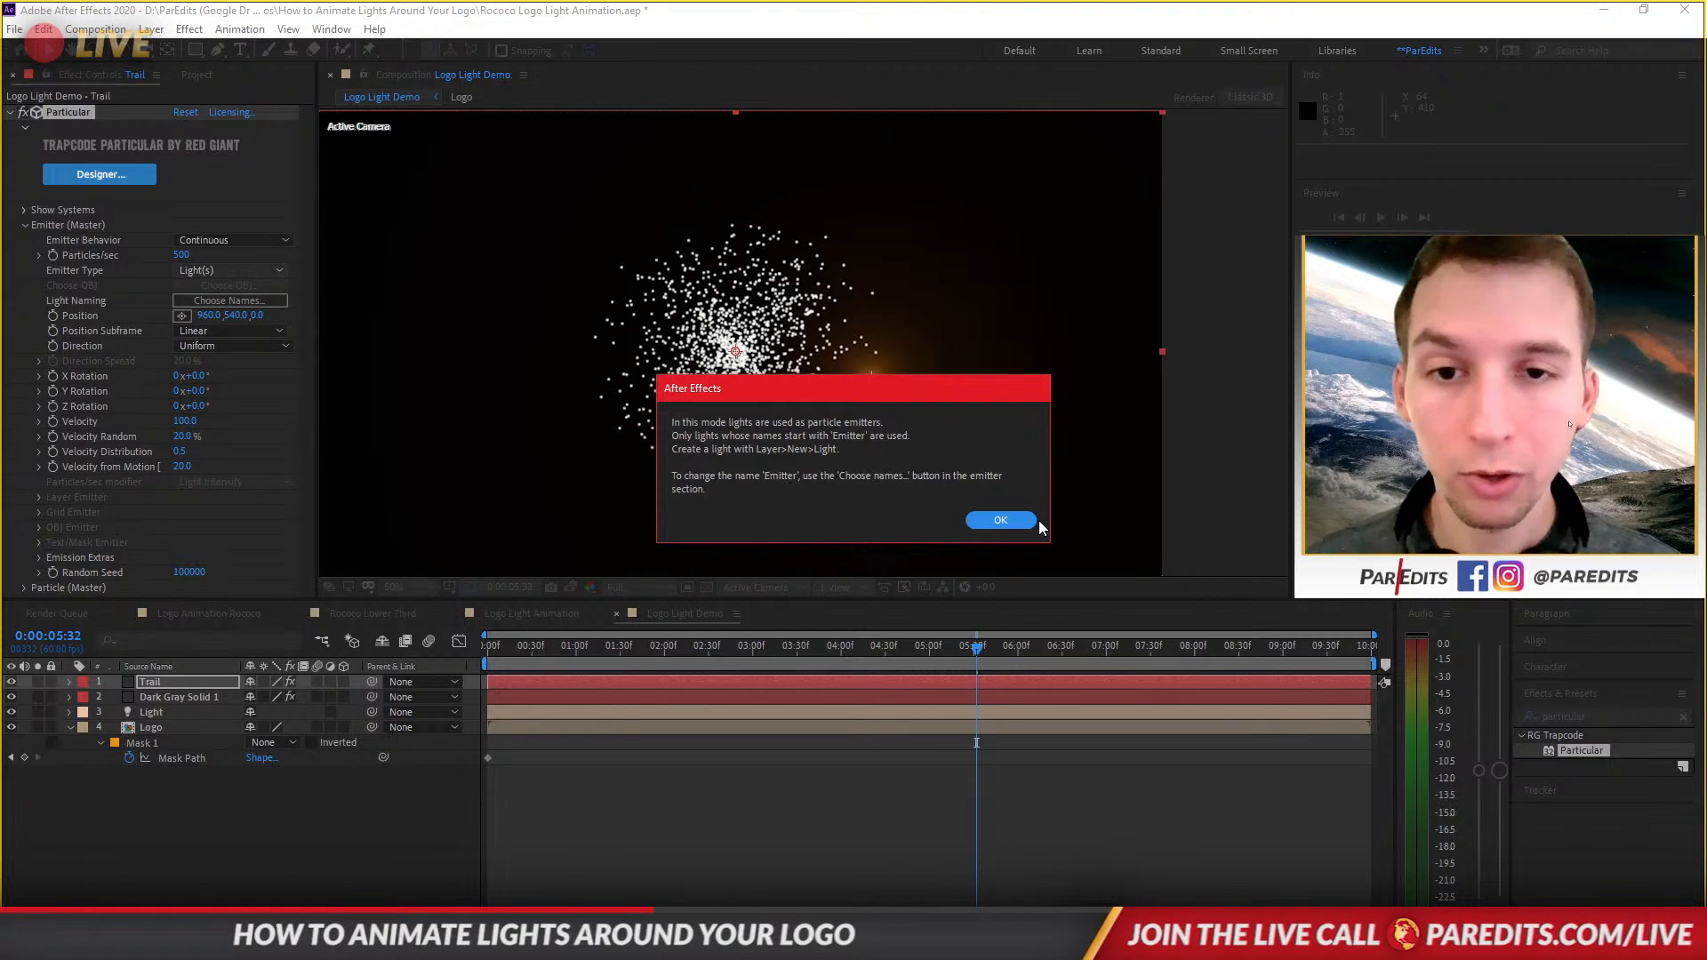
{"action": "left_click", "coordinate": [994, 520]}
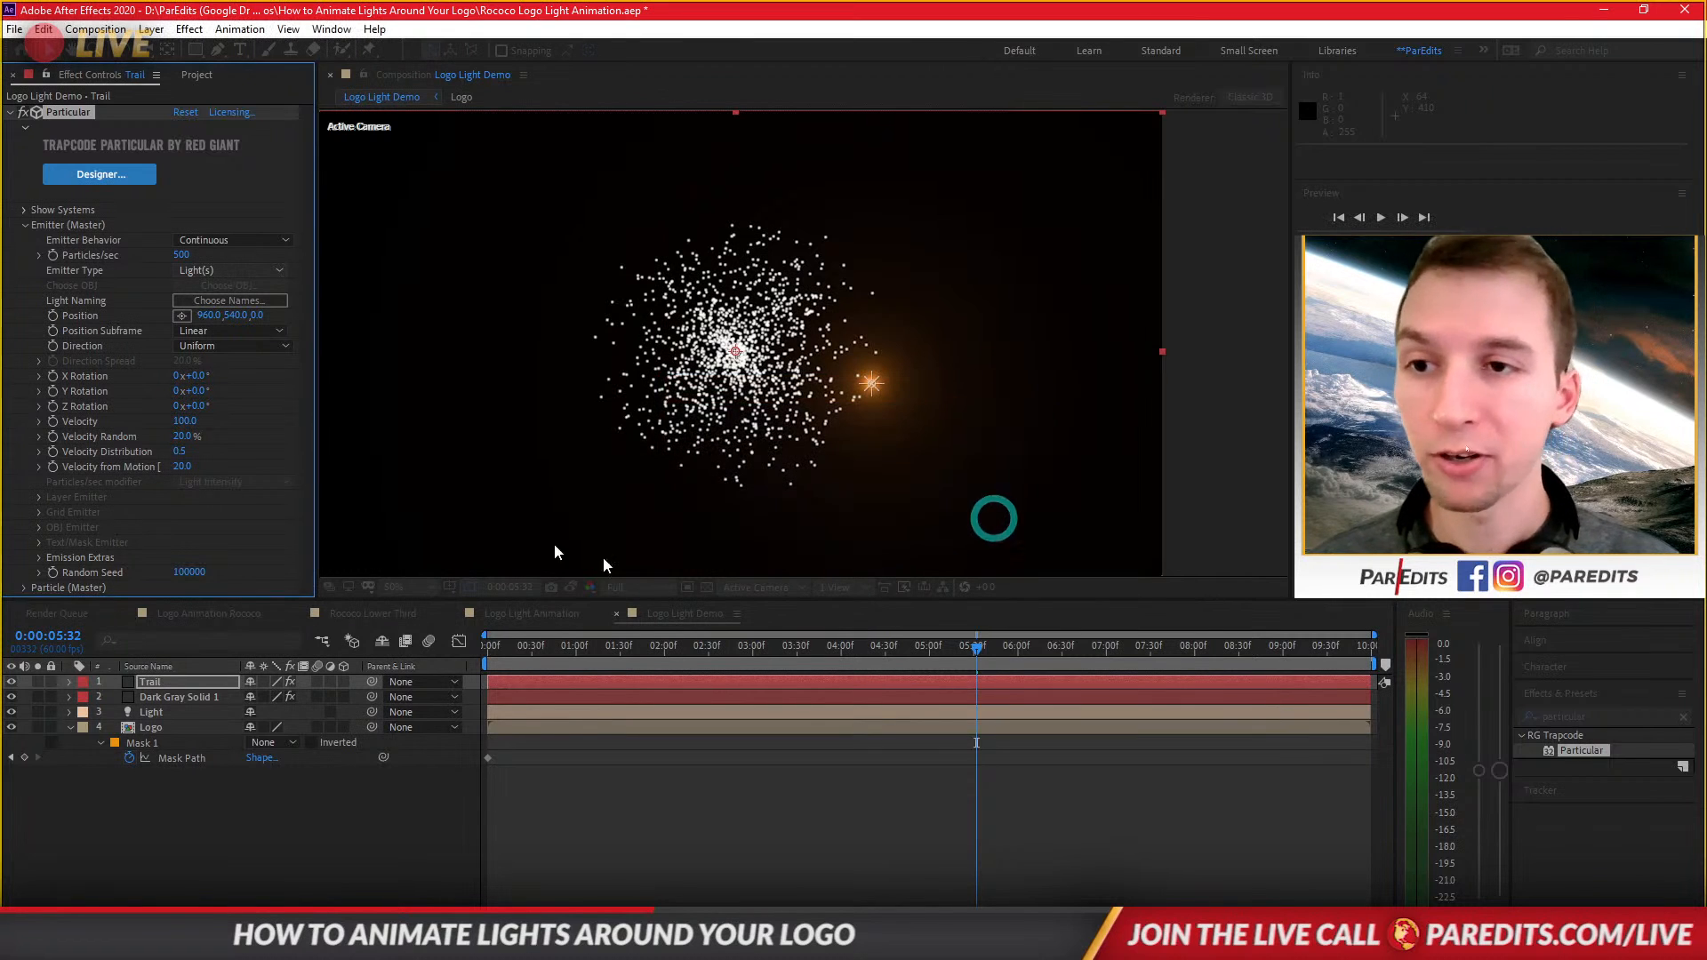
Set the Particular light emitter name to Light.
{"action": "left_click", "coordinate": [229, 301]}
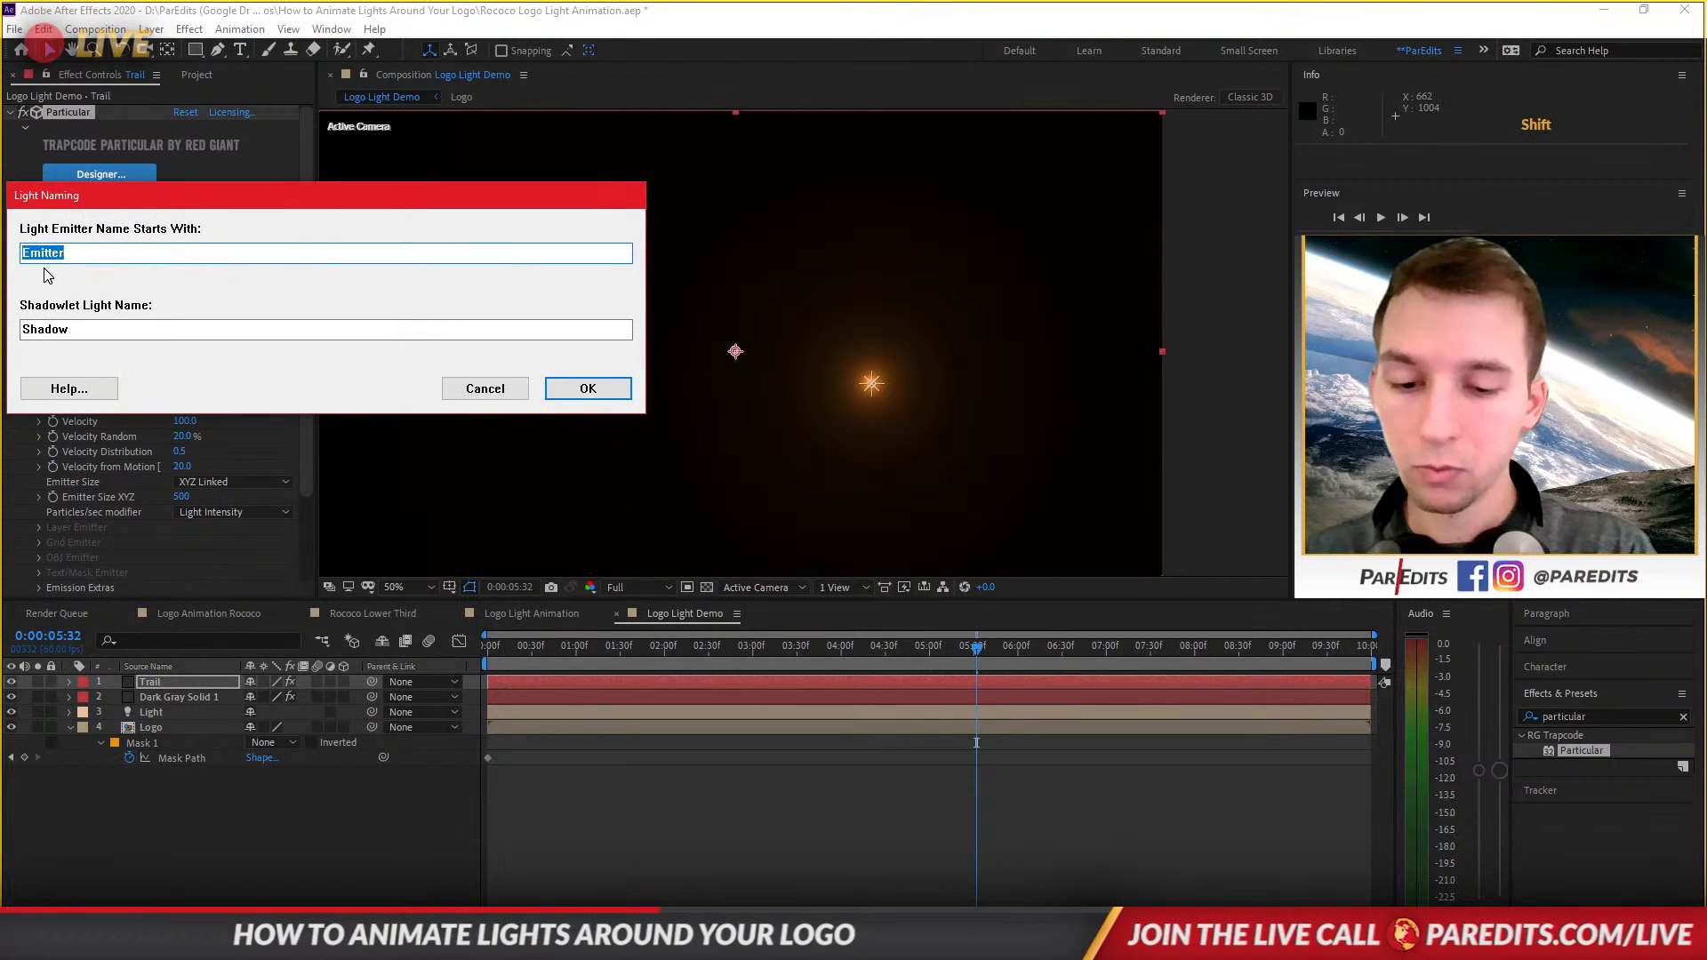
{"action": "type", "text": "Light"}
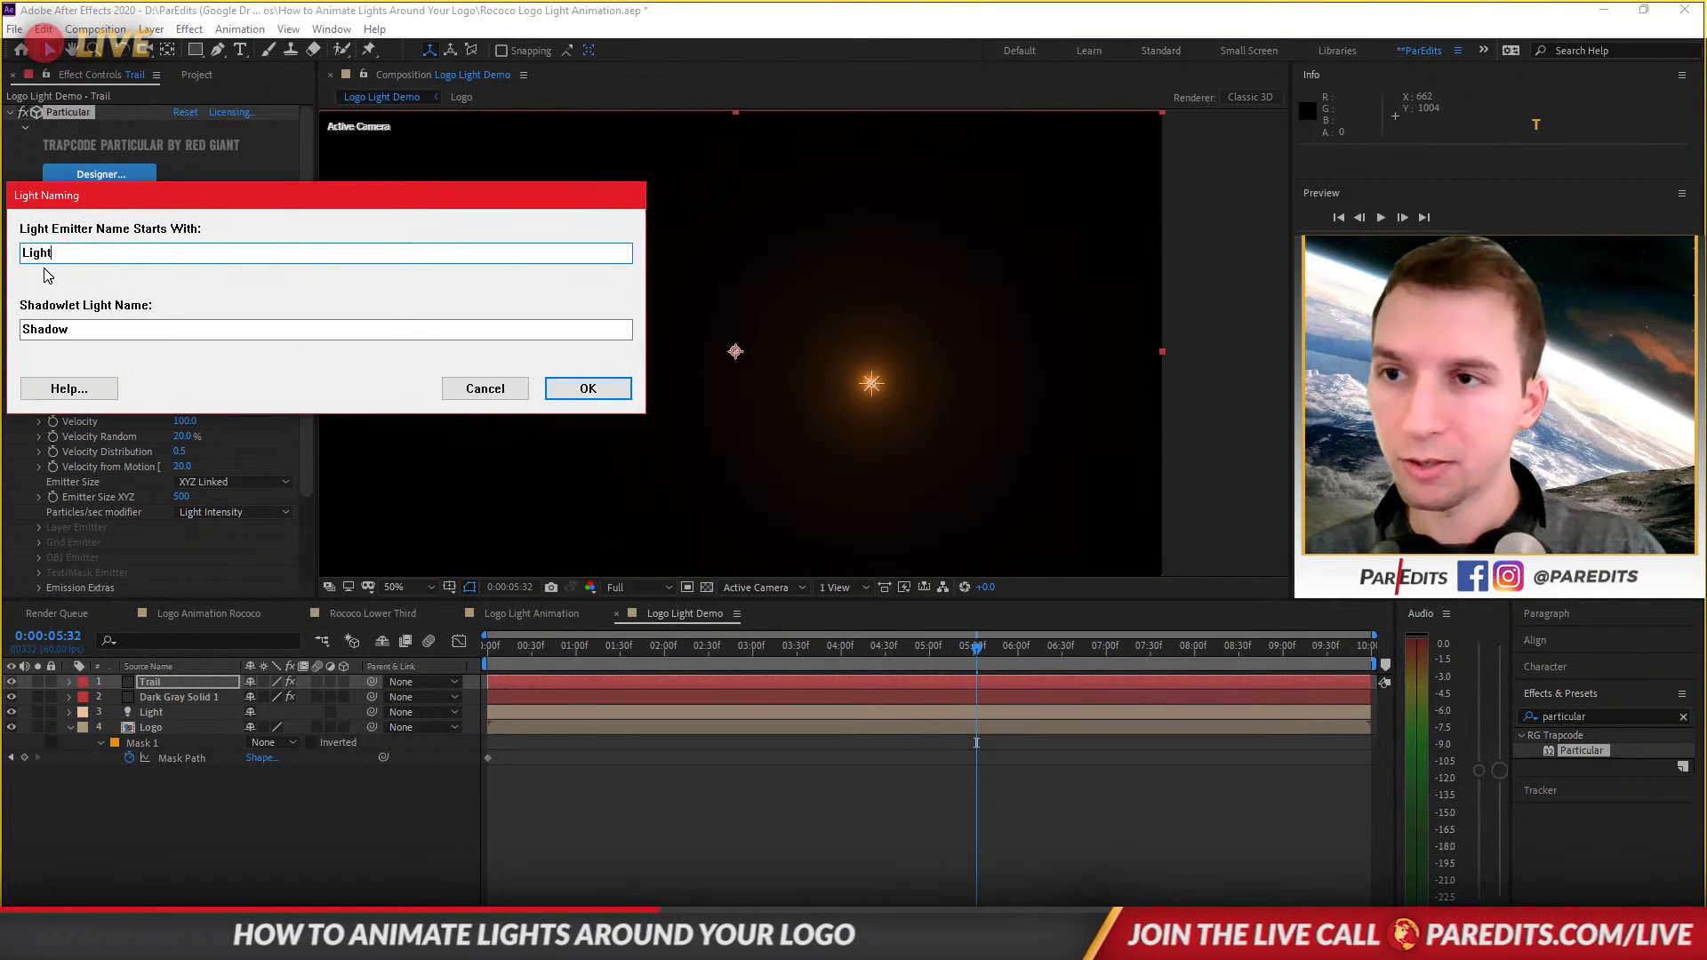
{"action": "left_click", "coordinate": [588, 388]}
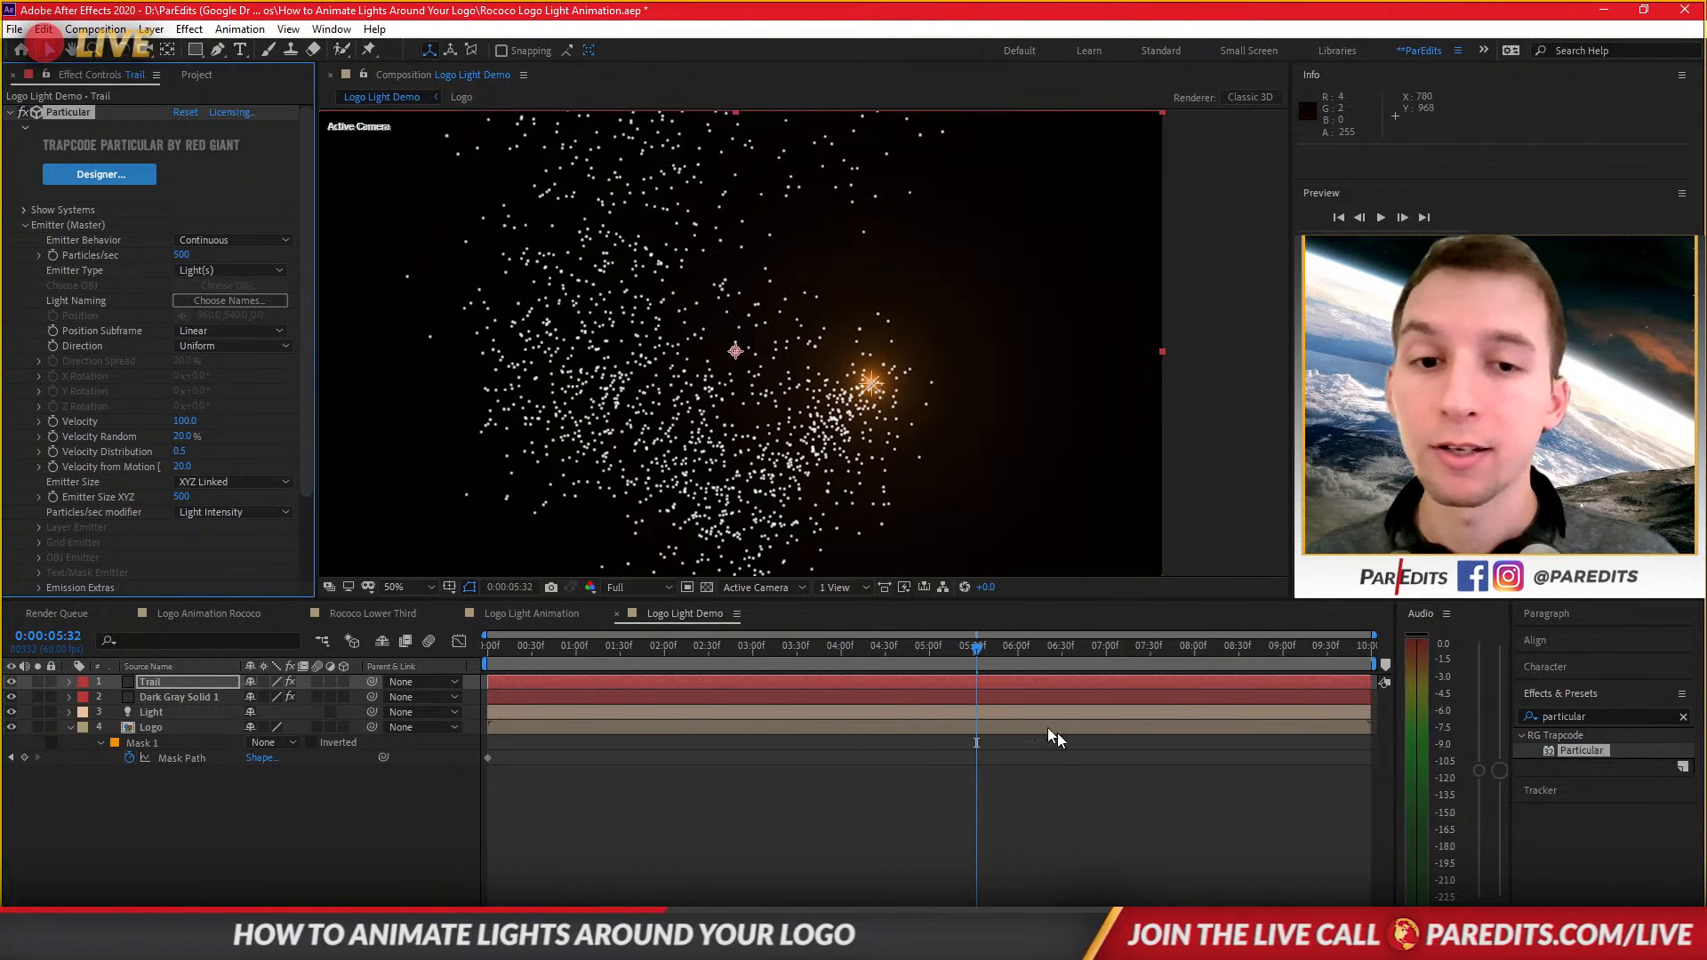
Scrub and preview the particles emitted from the moving light.
{"action": "left_click_drag", "start_coordinate": [956, 654], "coordinate": [687, 662]}
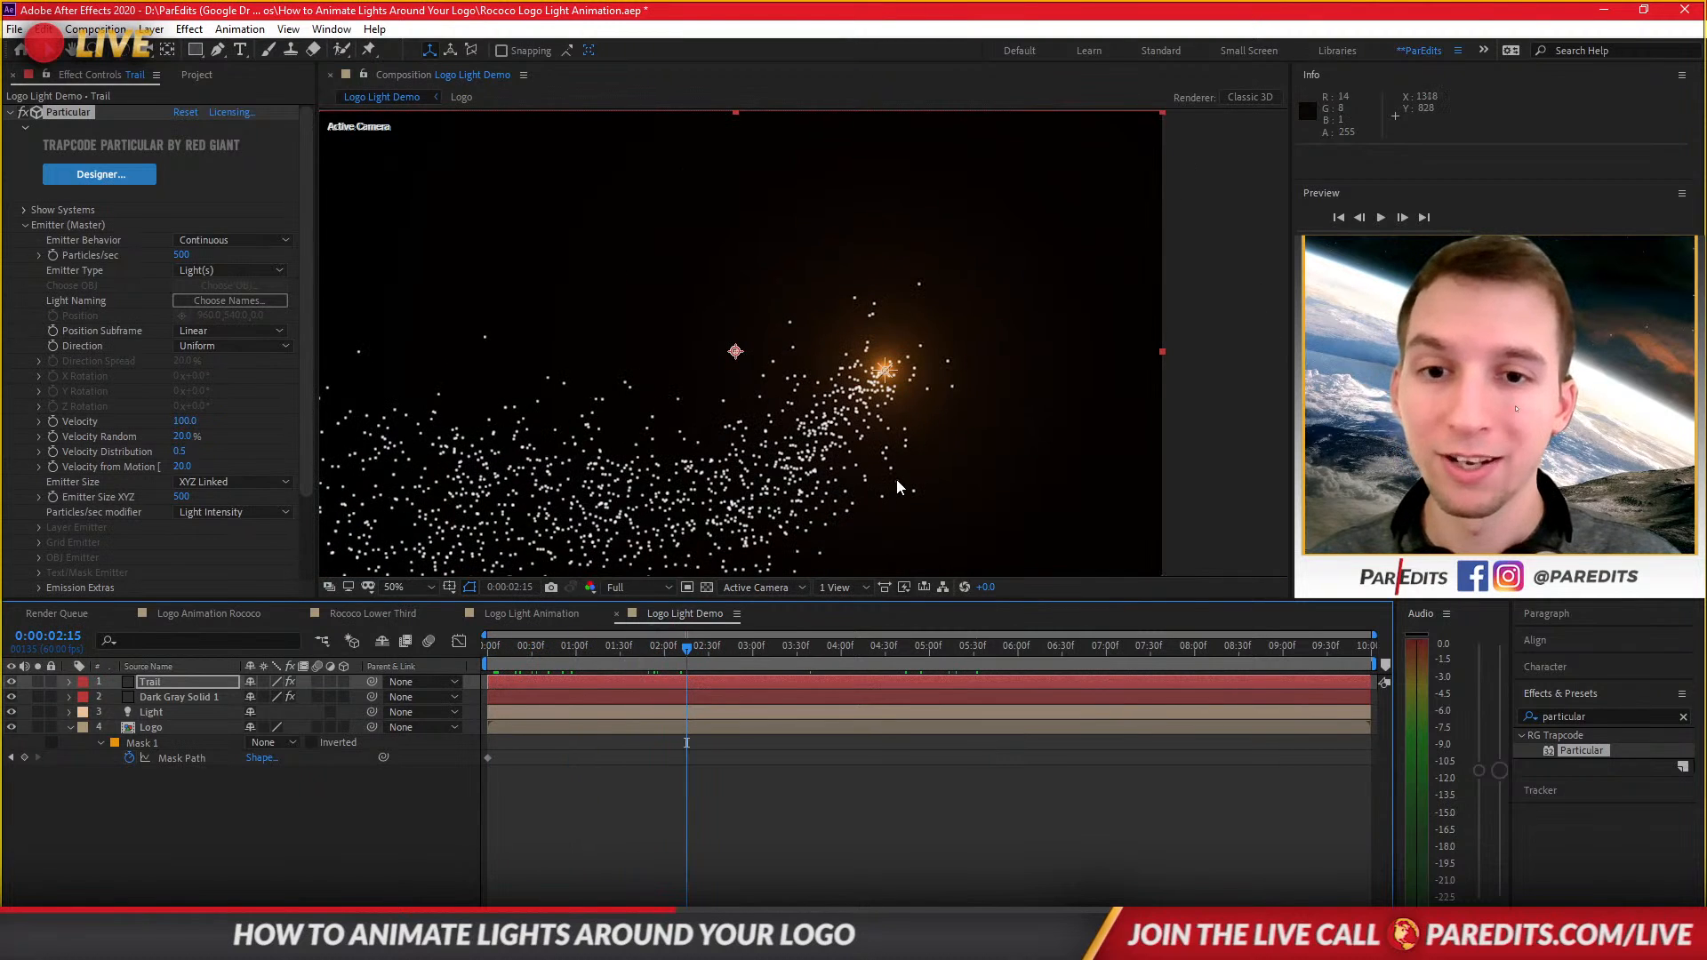
{"action": "key", "text": "space"}
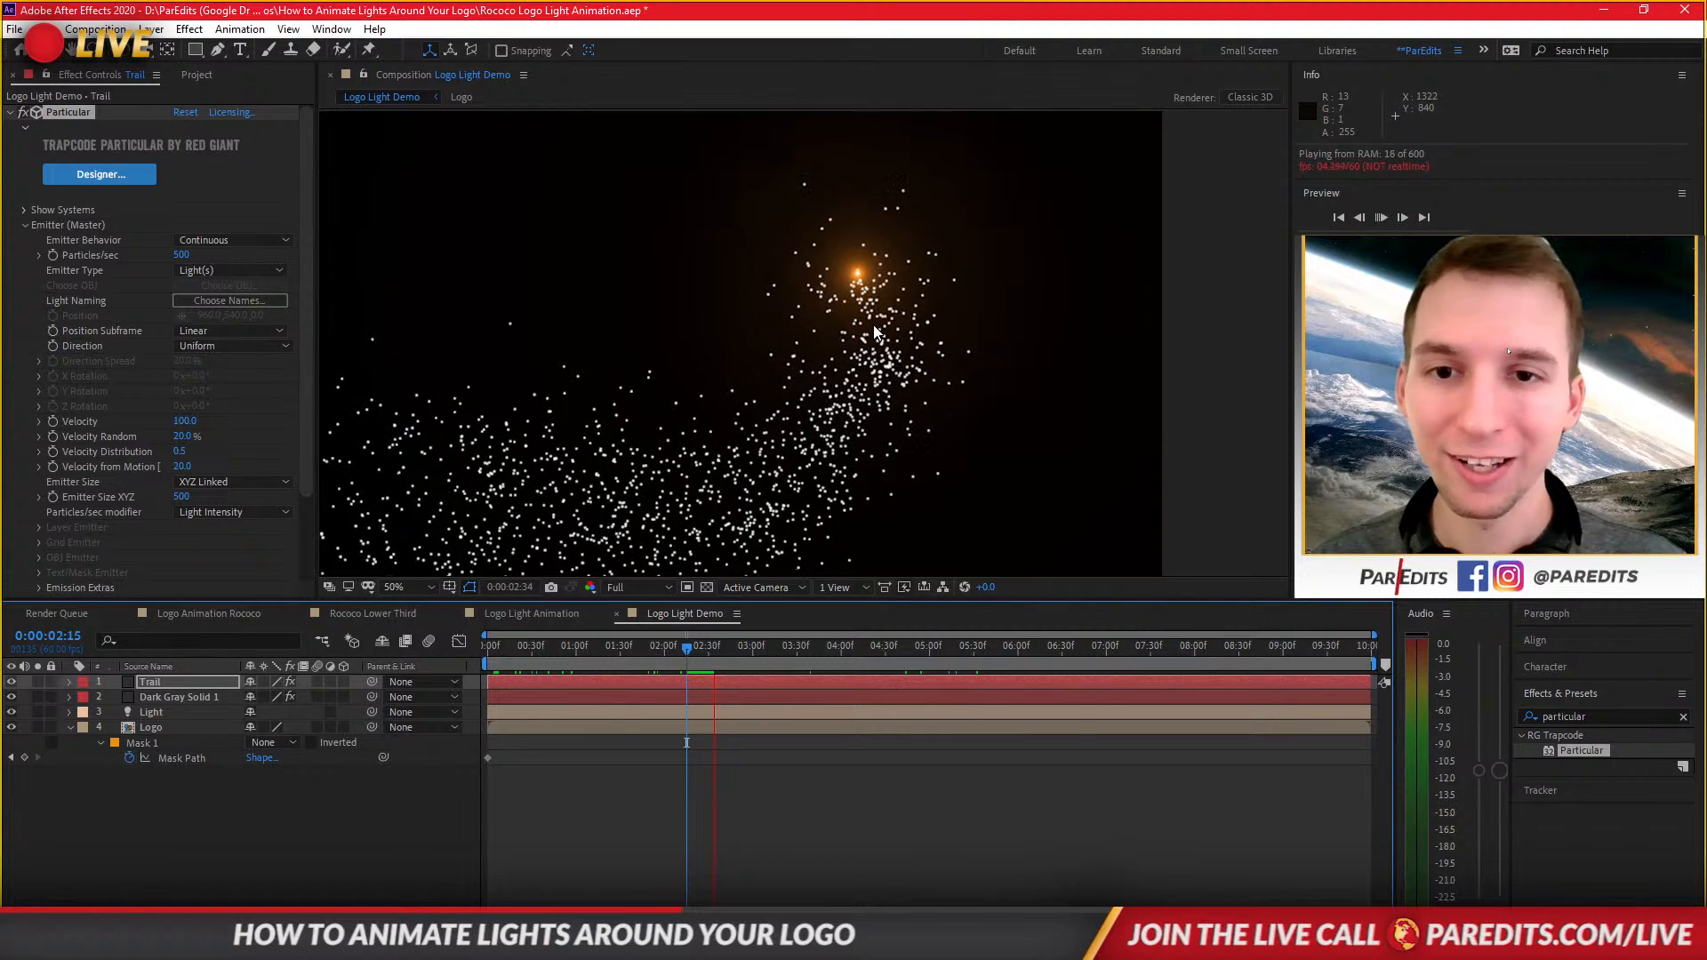
{"action": "key", "text": "space"}
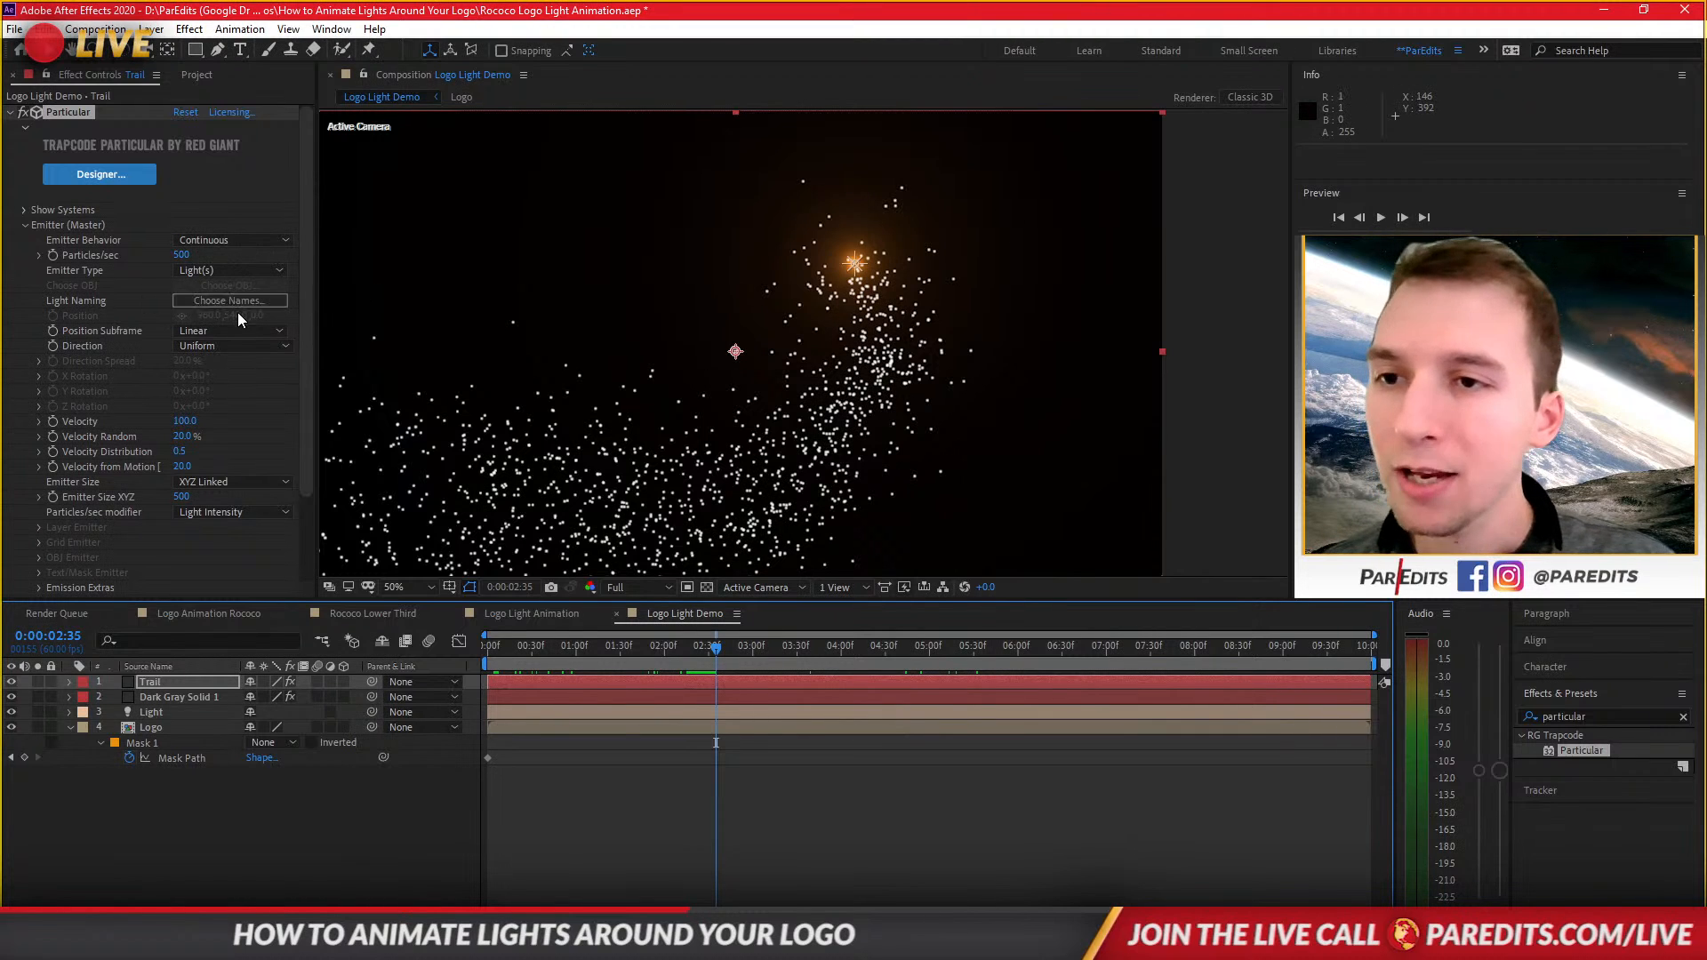
{"action": "left_click", "coordinate": [229, 333]}
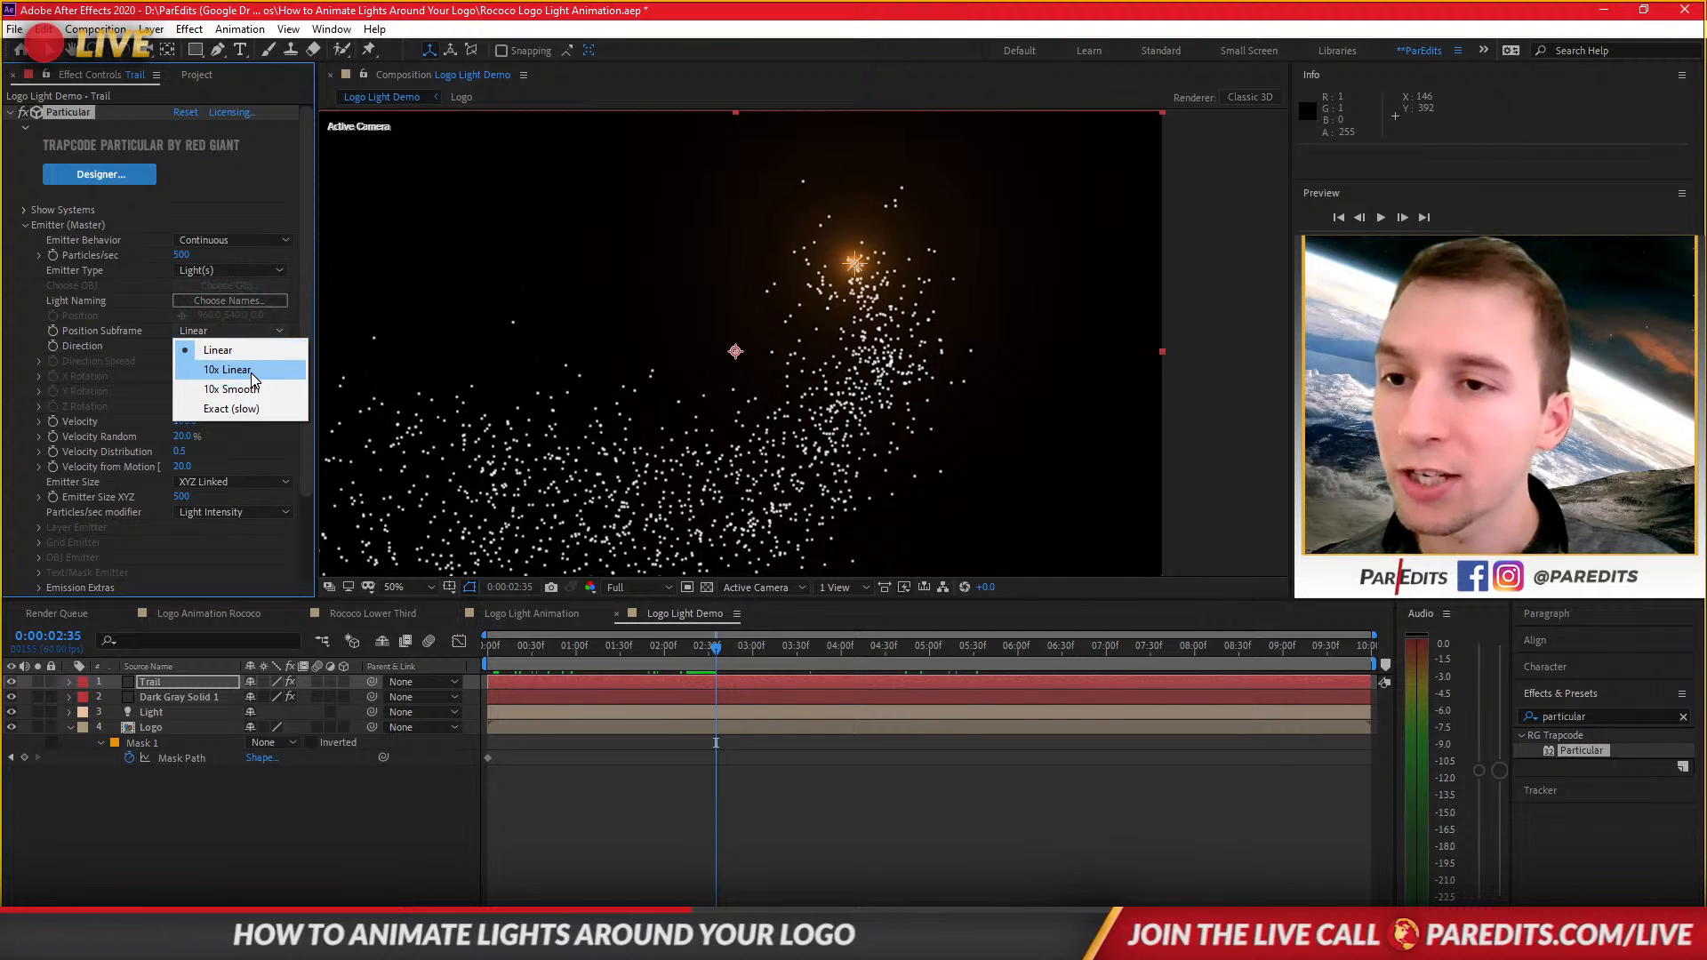
{"action": "left_click", "coordinate": [244, 372]}
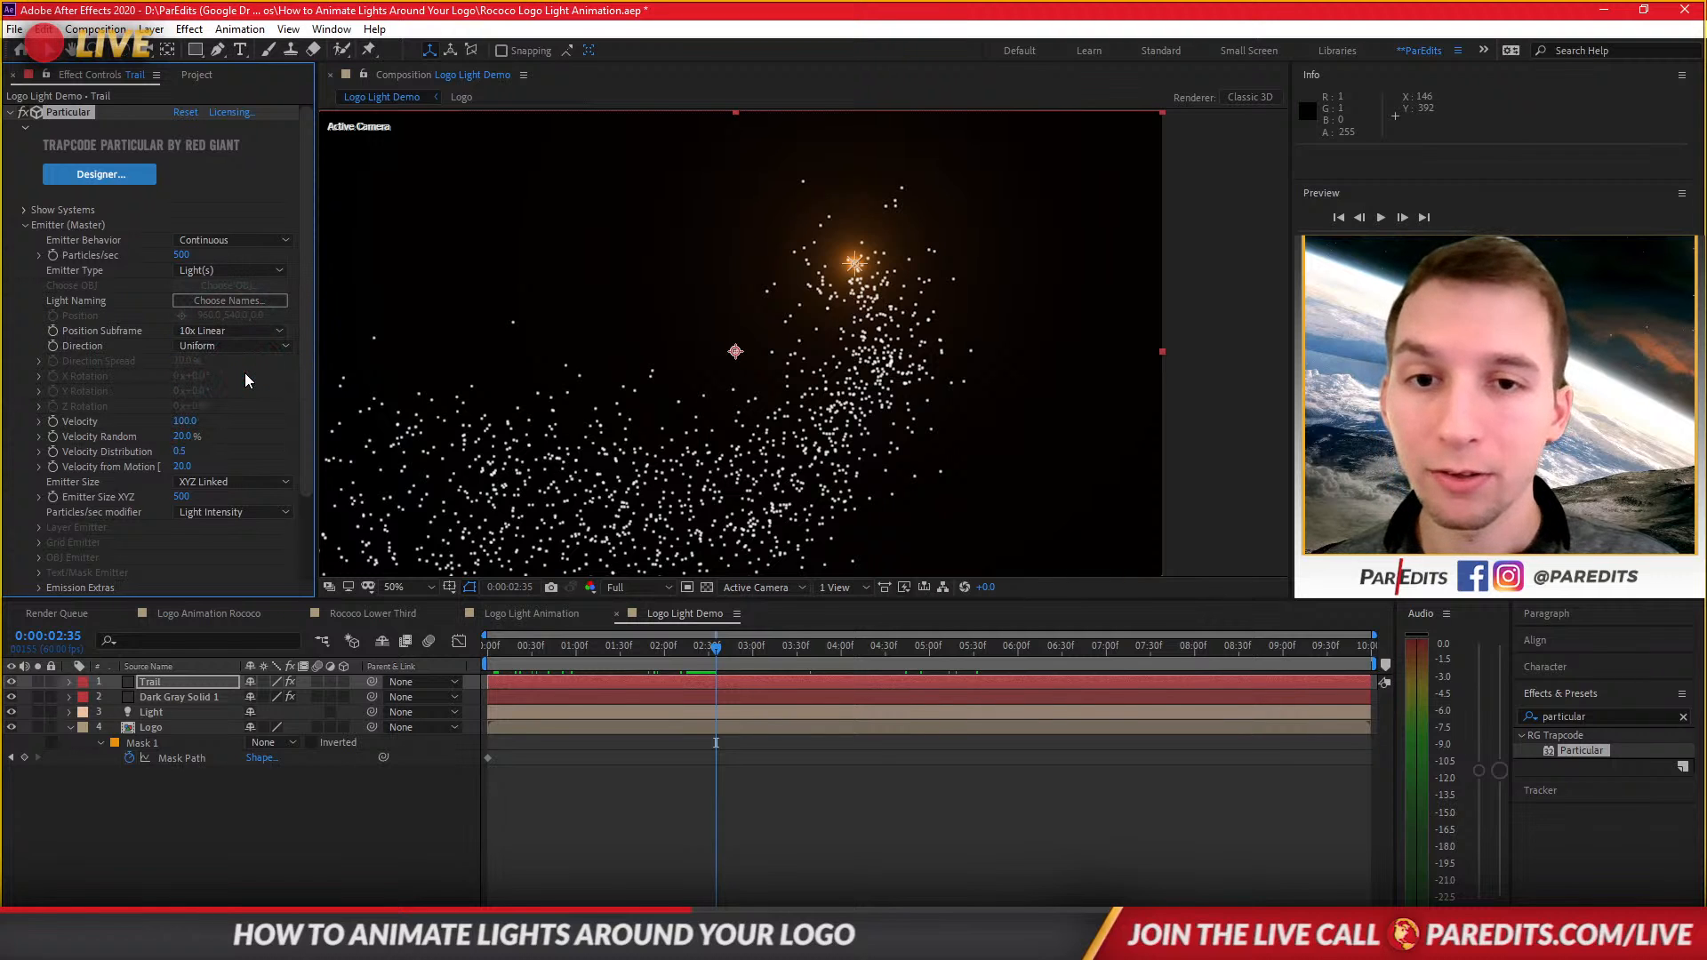
{"action": "left_click", "coordinate": [213, 334]}
{"action": "left_click", "coordinate": [220, 349]}
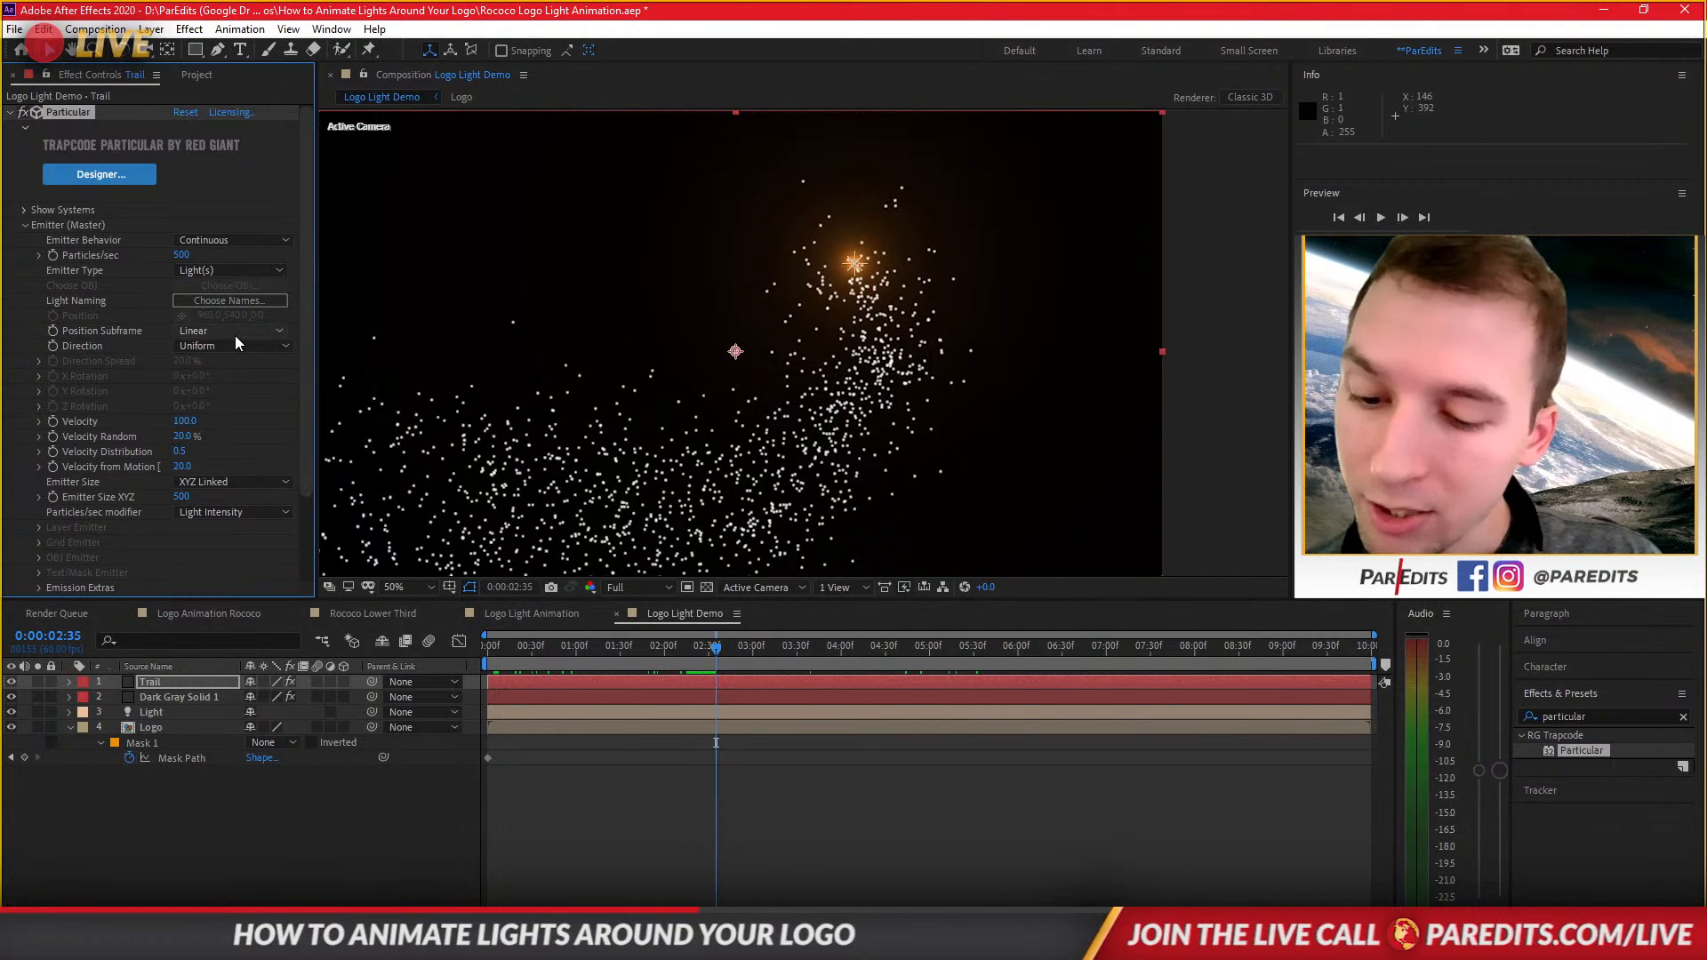
Set Velocity, Velocity Random, Velocity Distribution, Velocity from Motion and Emitter Size XYZ all to 0.
{"action": "left_click", "coordinate": [184, 421]}
{"action": "type", "text": "0"}
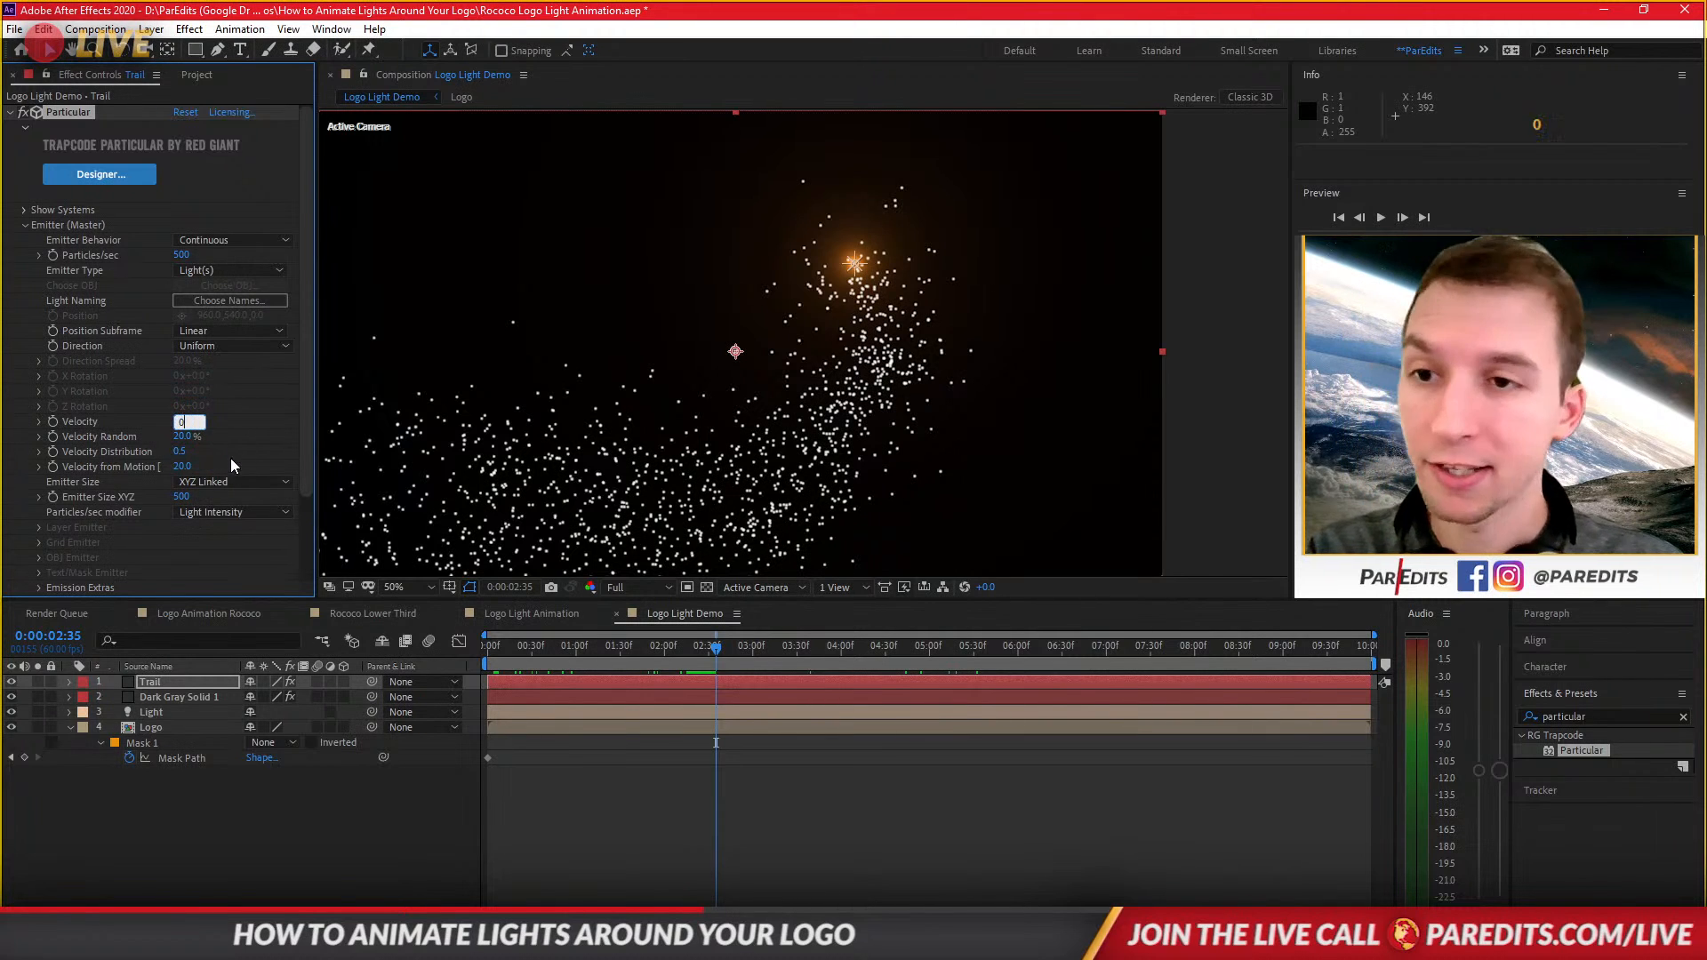
{"action": "key", "text": "Tab"}
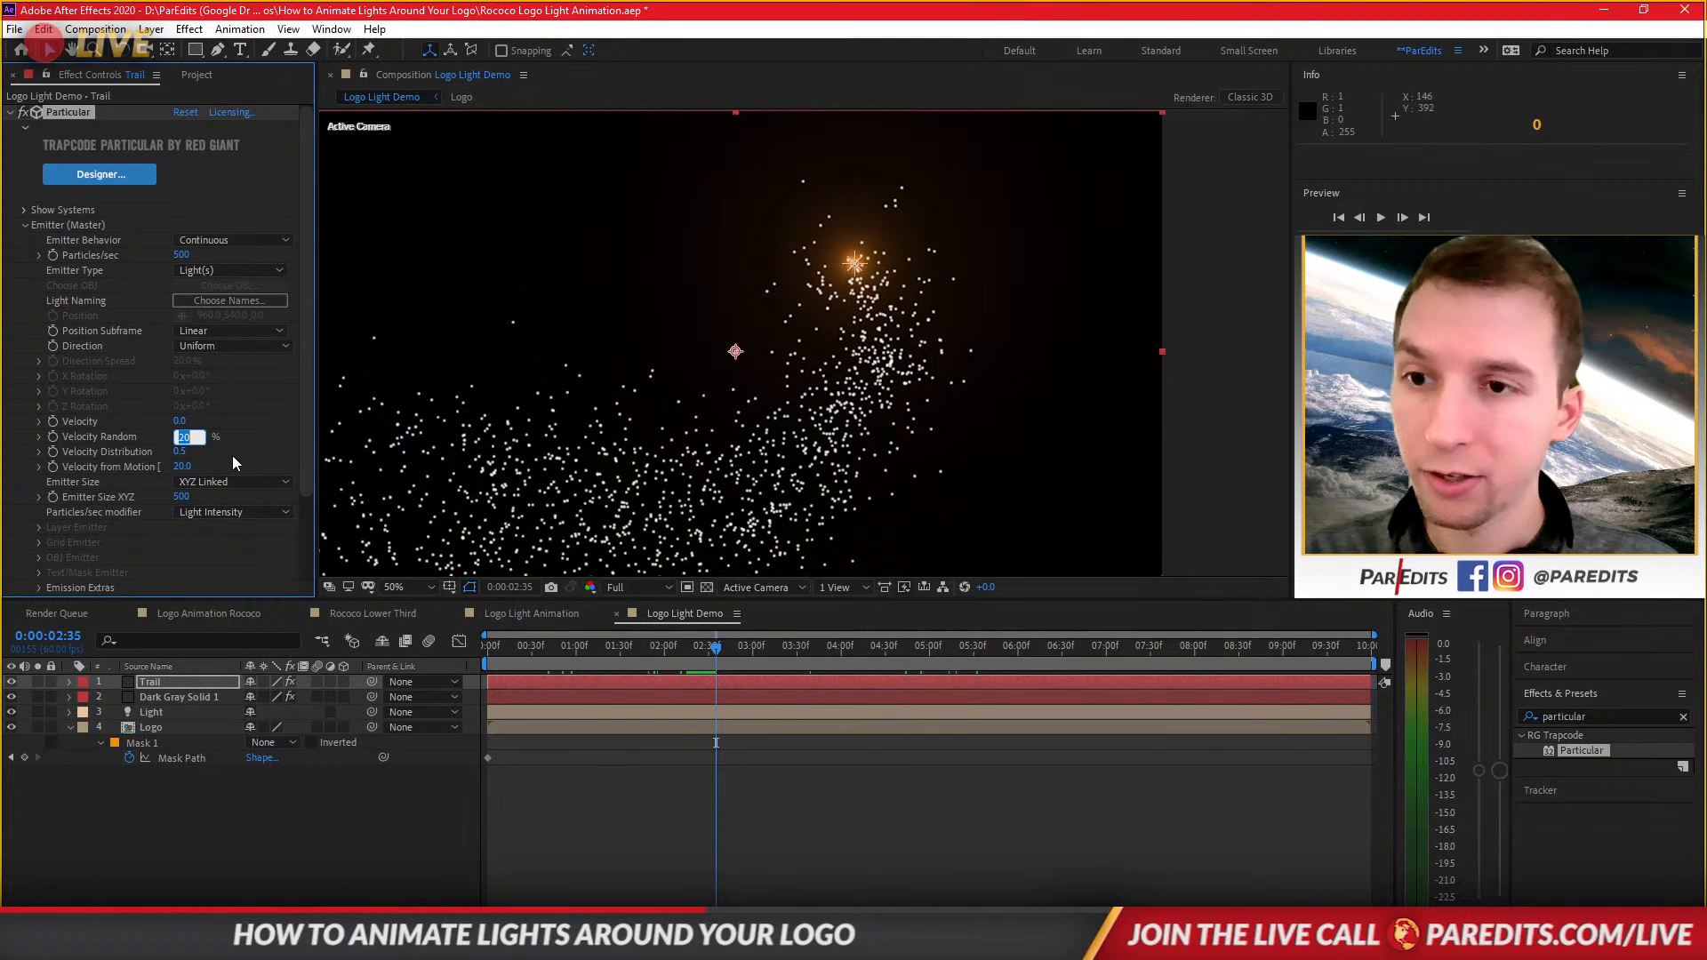
{"action": "type", "text": "0"}
{"action": "key", "text": "Return"}
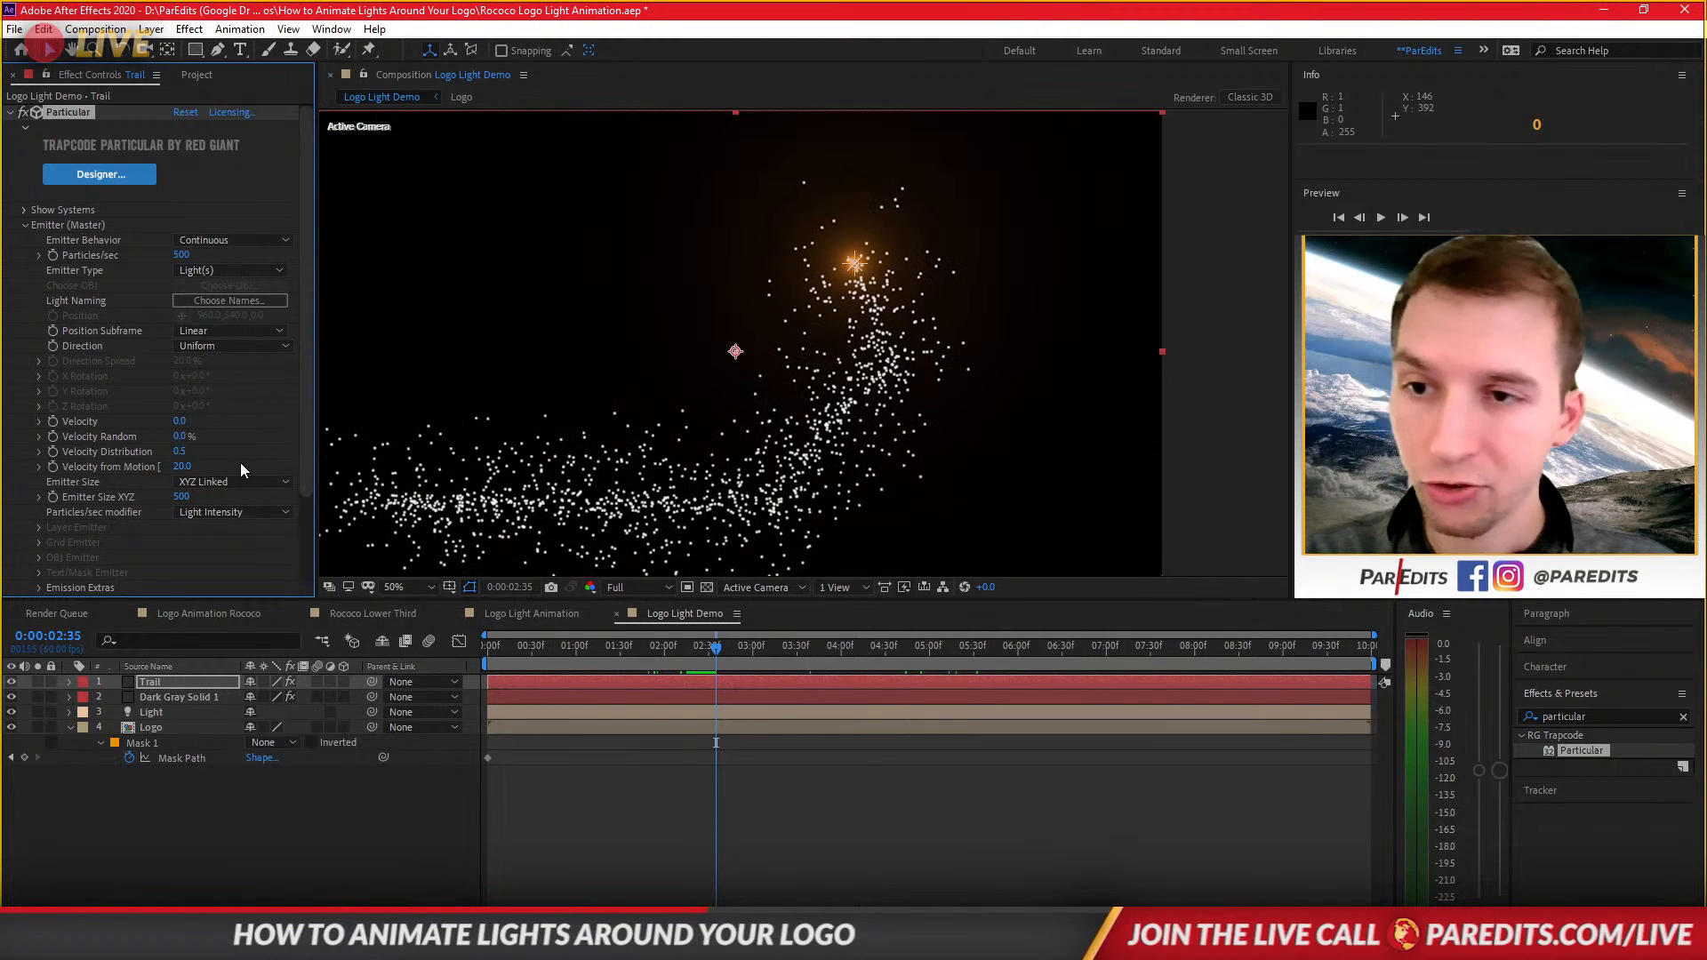
{"action": "left_click", "coordinate": [183, 452]}
{"action": "type", "text": "0"}
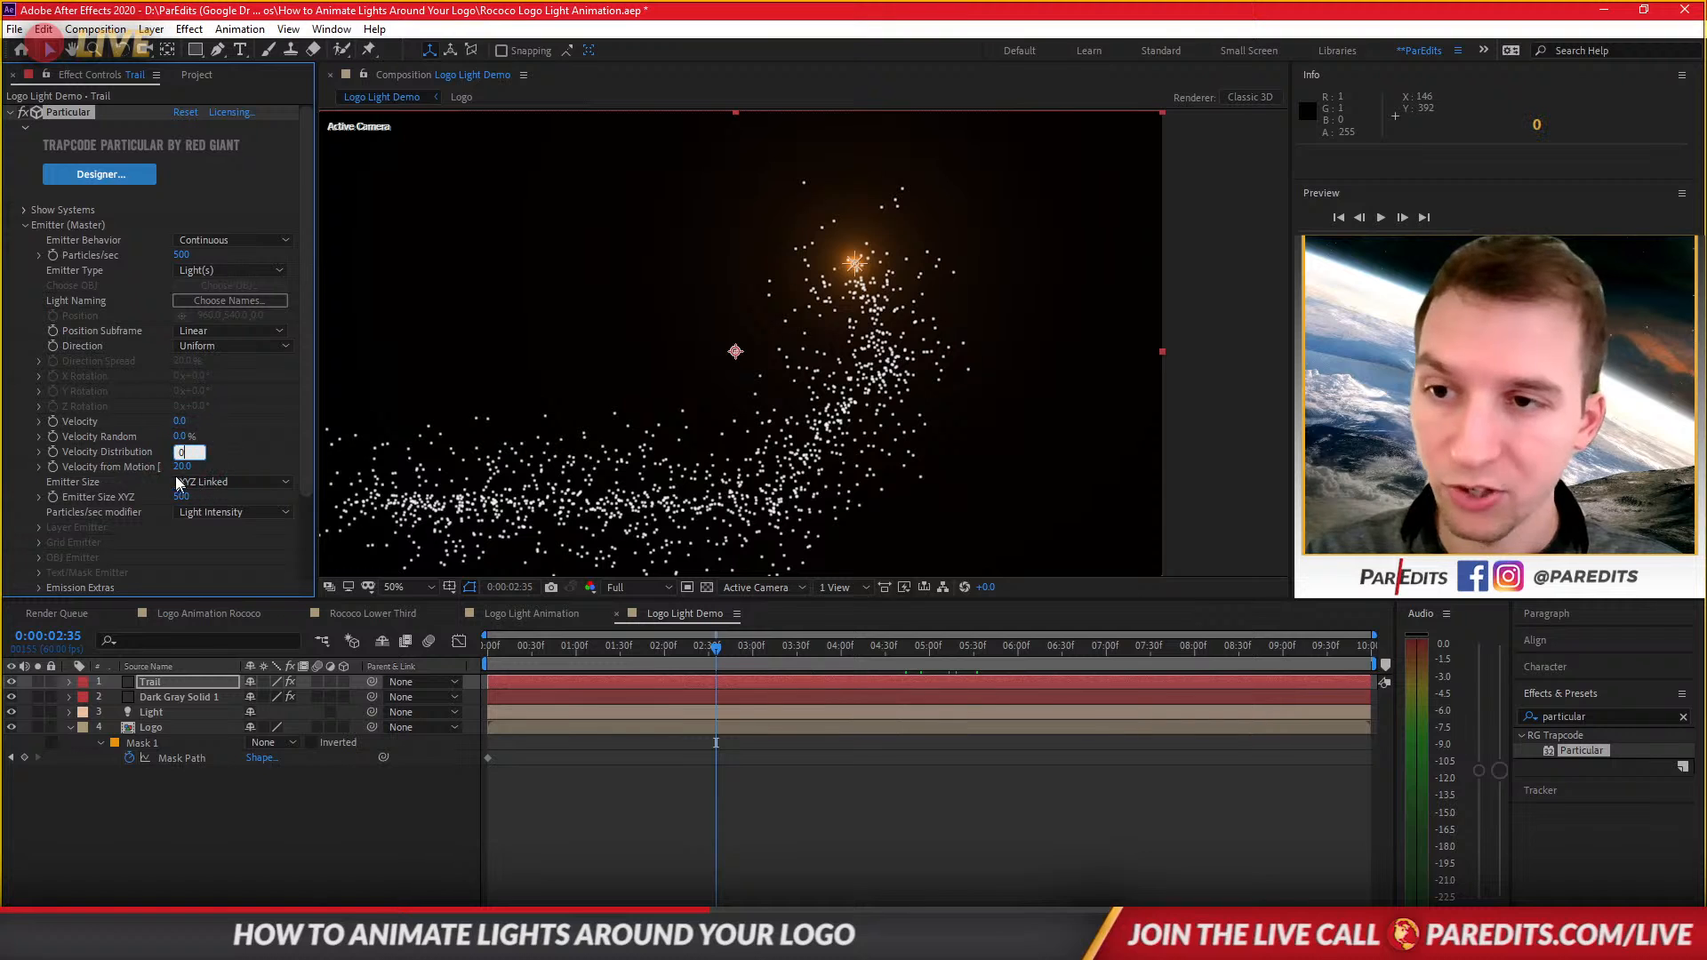
{"action": "key", "text": "Return"}
{"action": "key", "text": "Tab"}
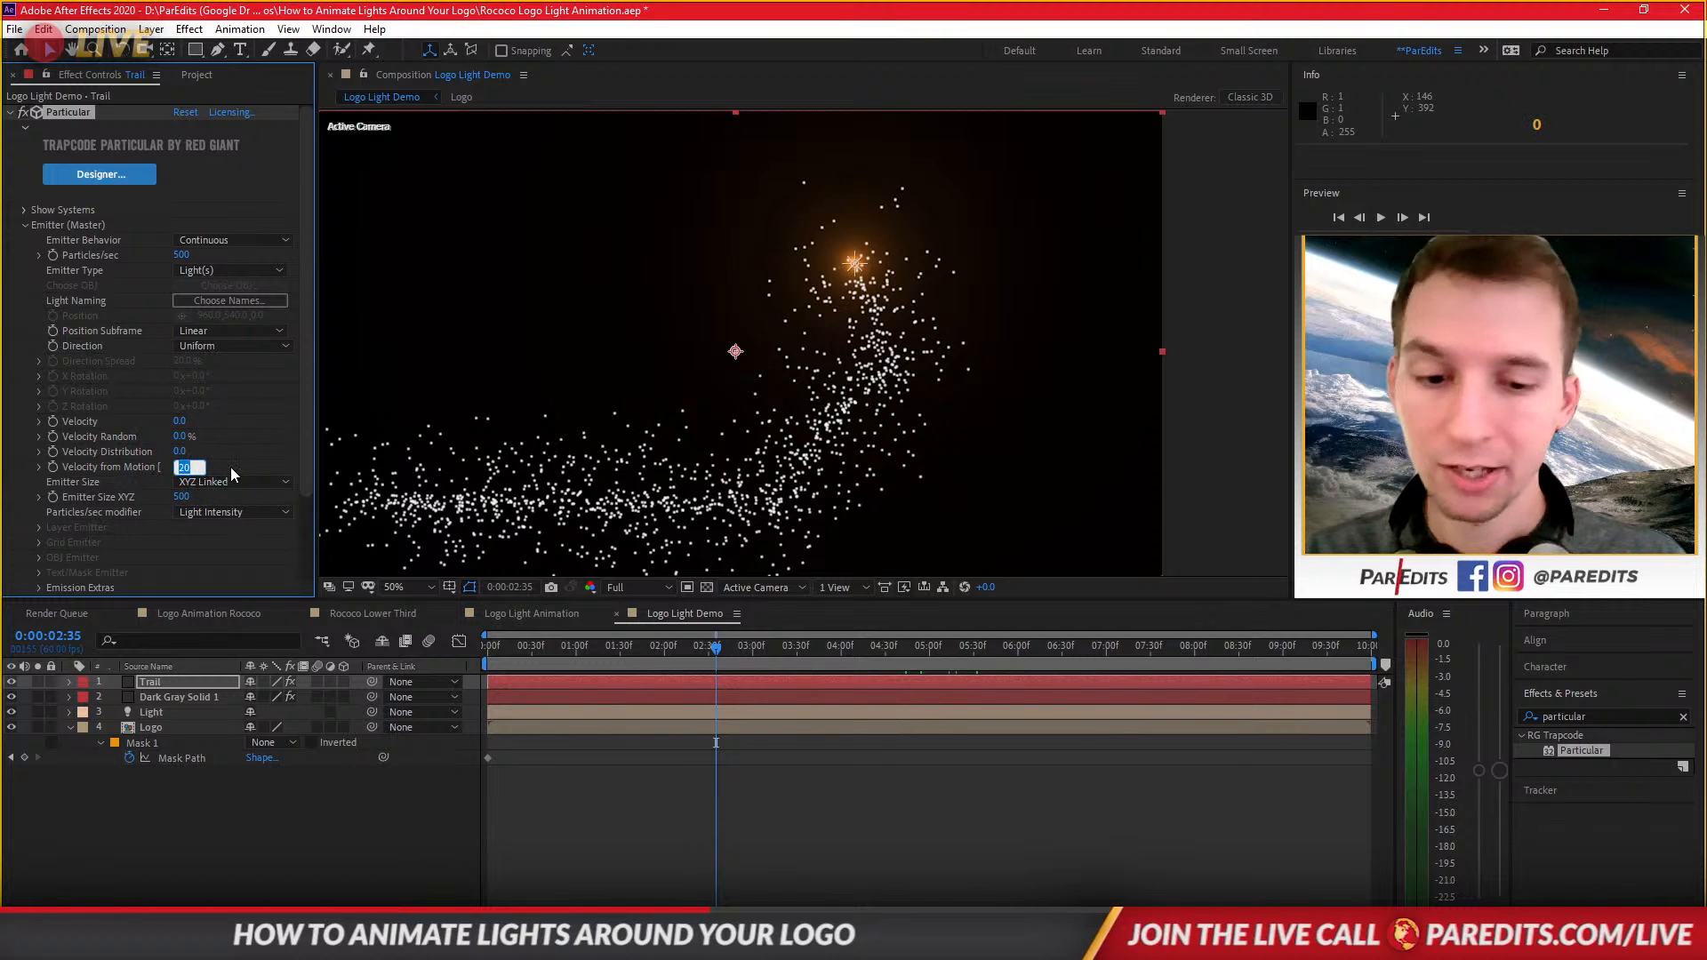
{"action": "key", "text": "Return"}
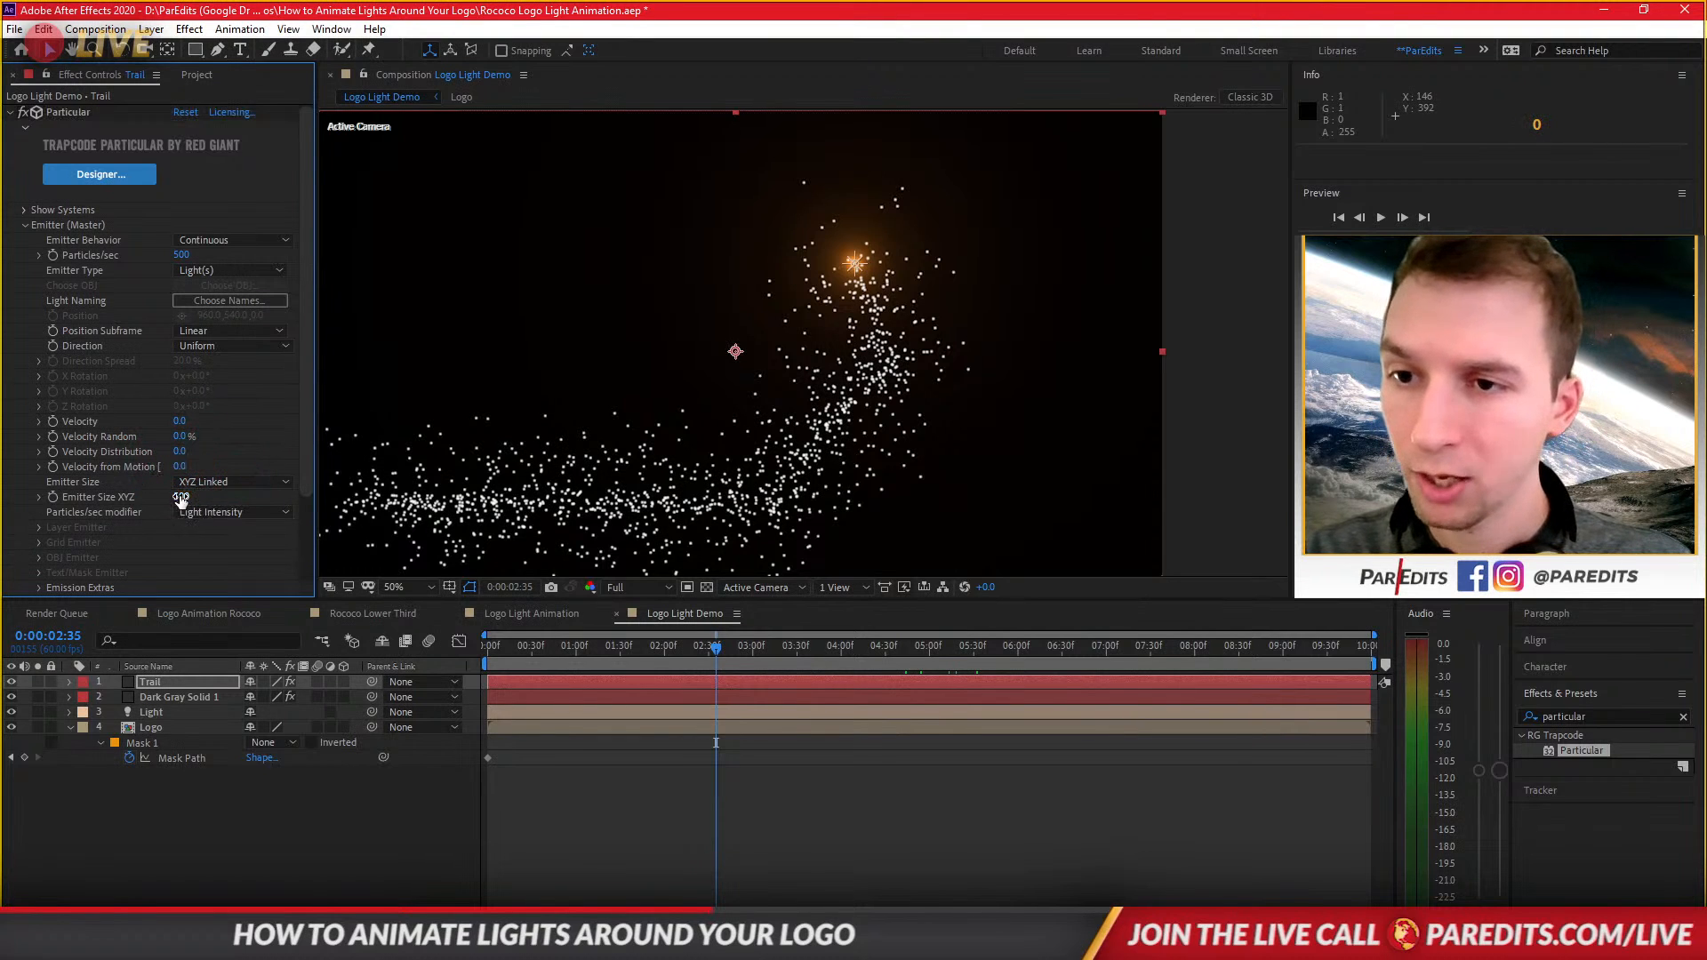
{"action": "left_click", "coordinate": [185, 497]}
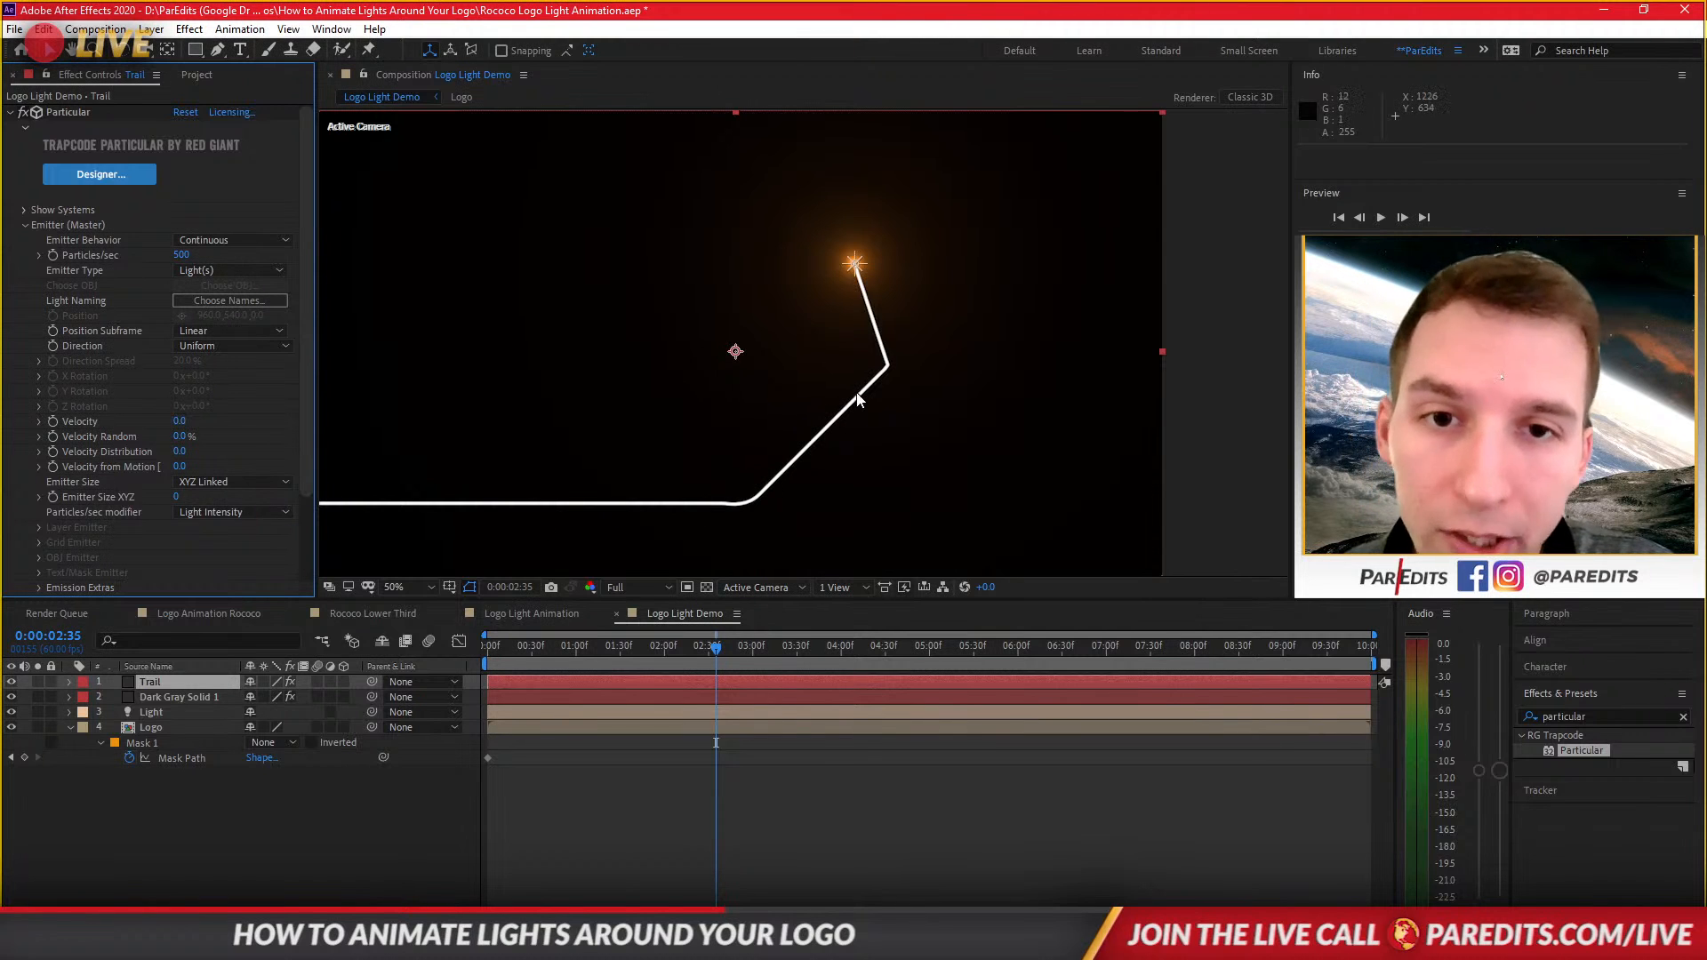
Set the emitter's Position Subframe to 10x Linear.
{"action": "scroll", "coordinate": [884, 371], "scroll_direction": "up", "scroll_amount": 4}
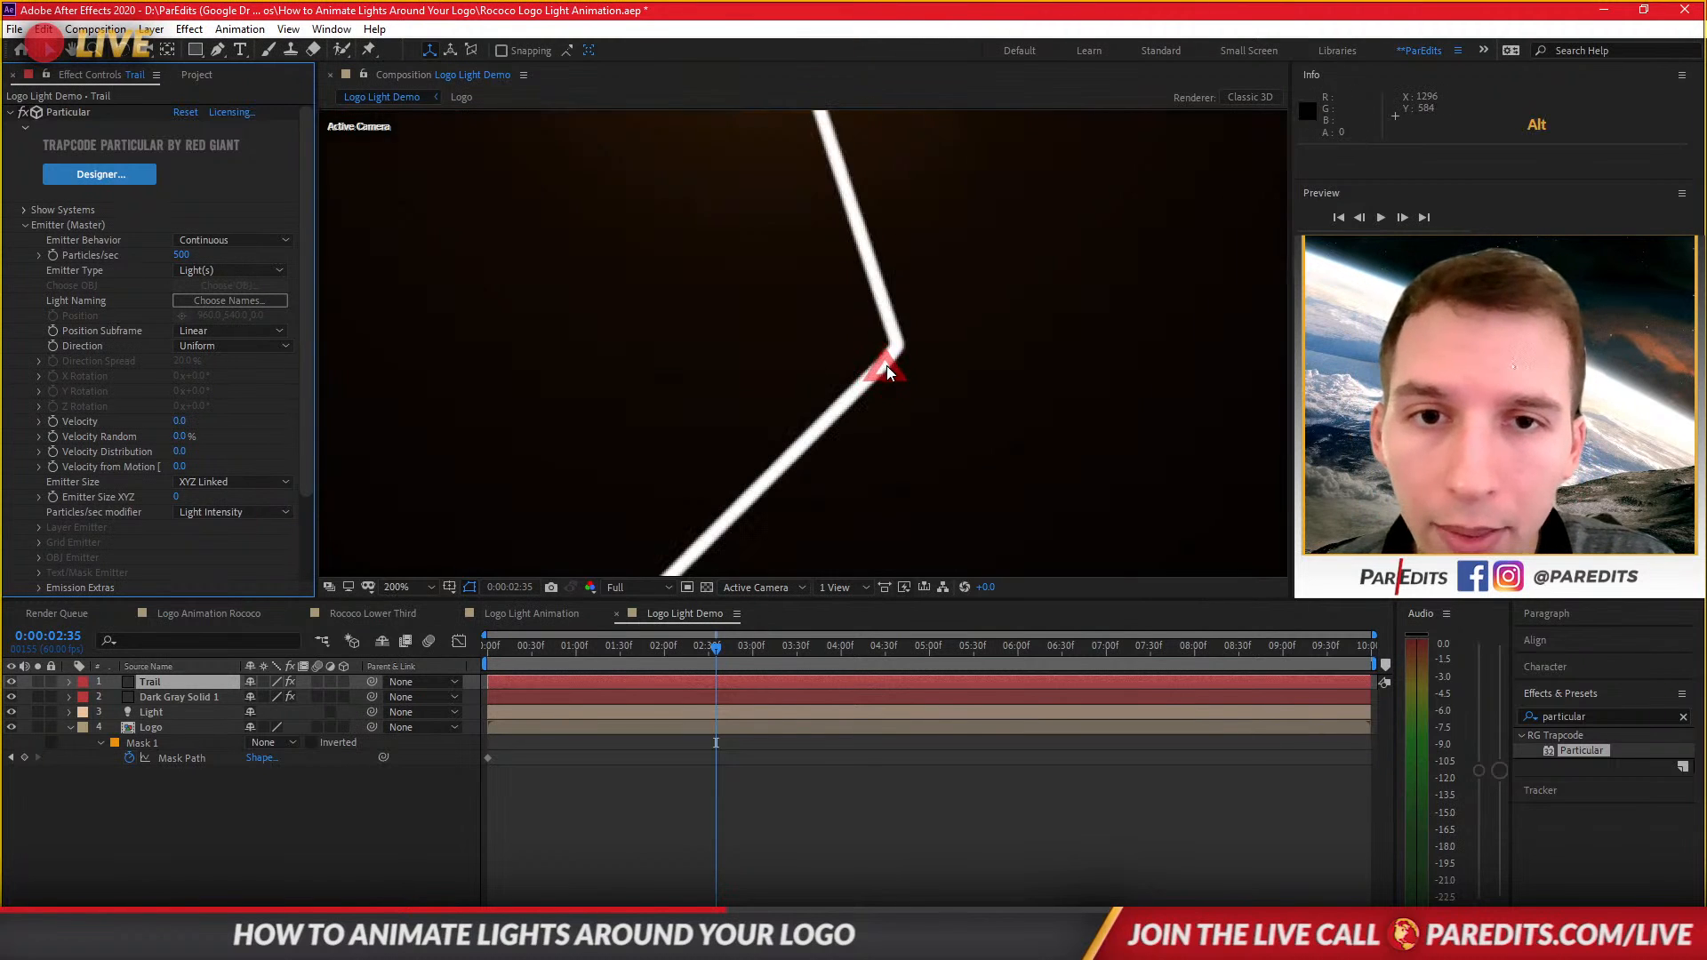
{"action": "scroll", "coordinate": [905, 350], "scroll_direction": "up", "scroll_amount": 2}
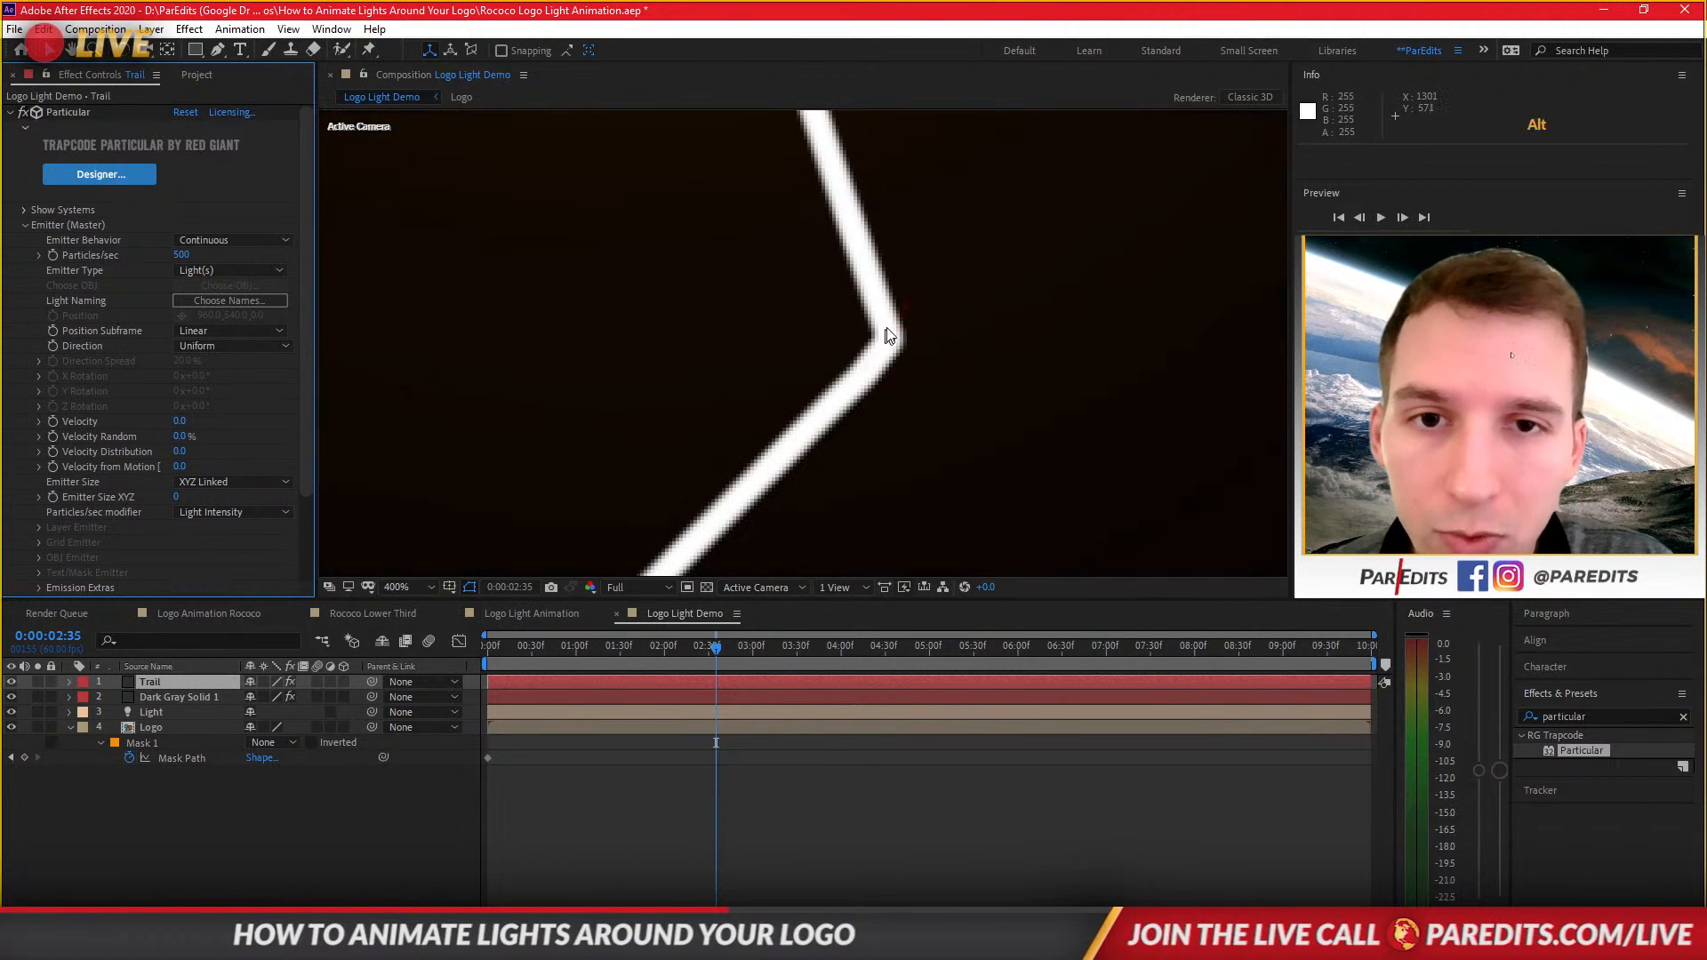
{"action": "left_click", "coordinate": [219, 331]}
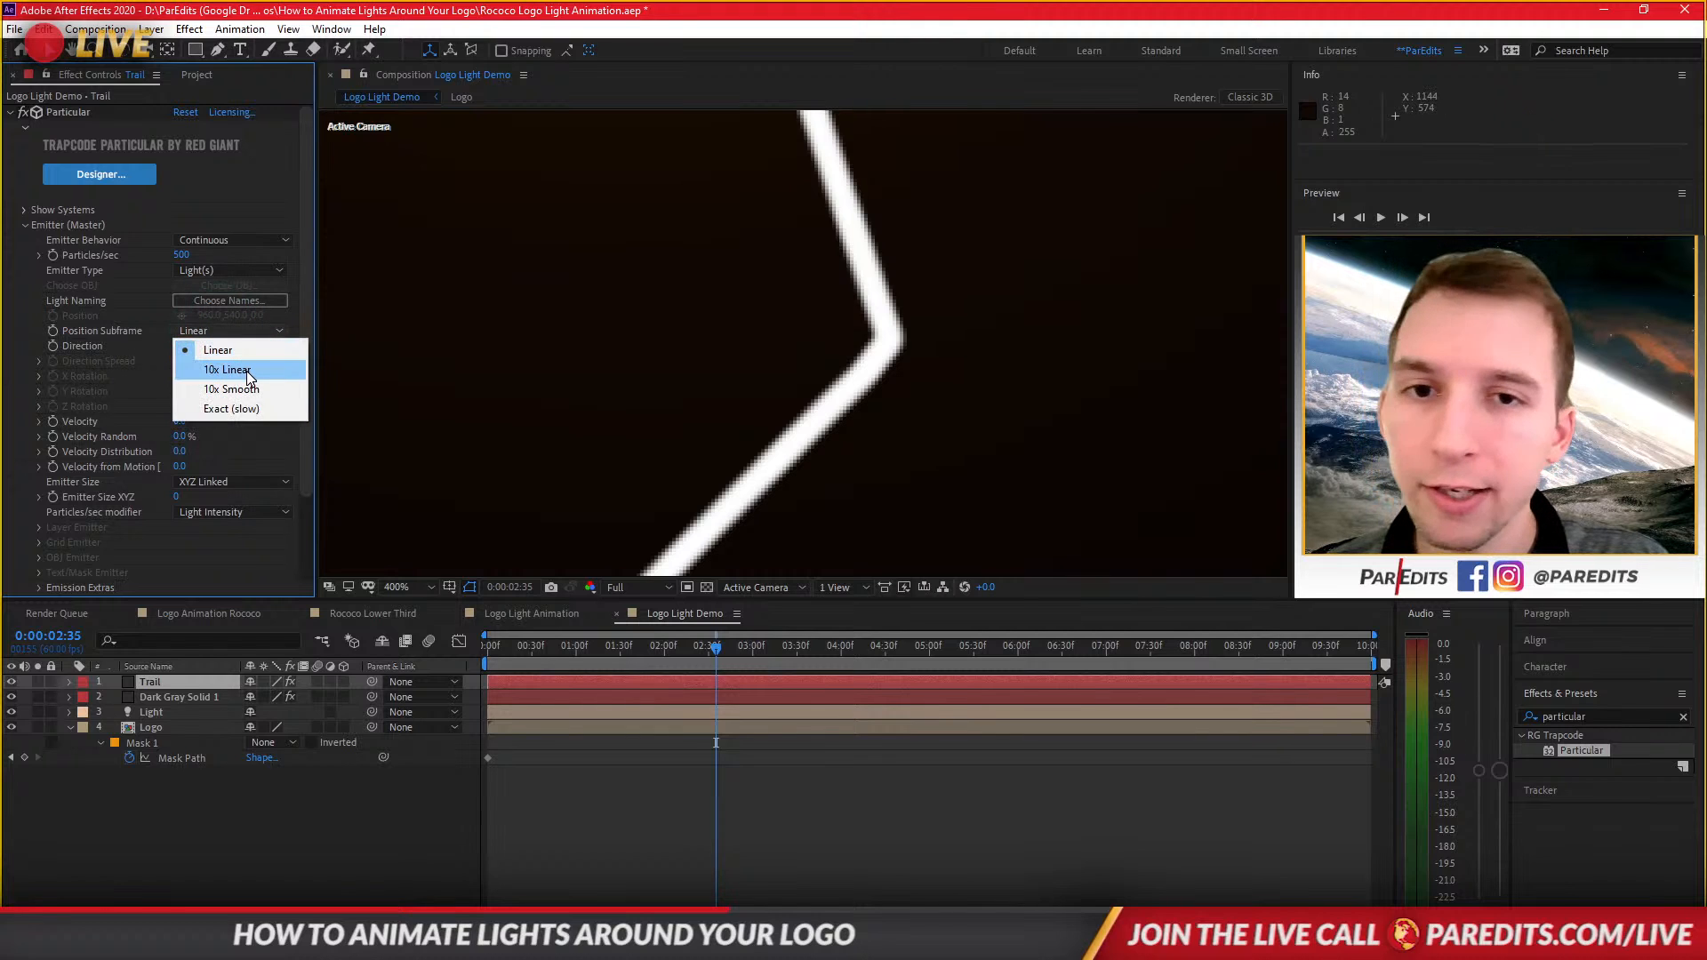
{"action": "left_click", "coordinate": [233, 369]}
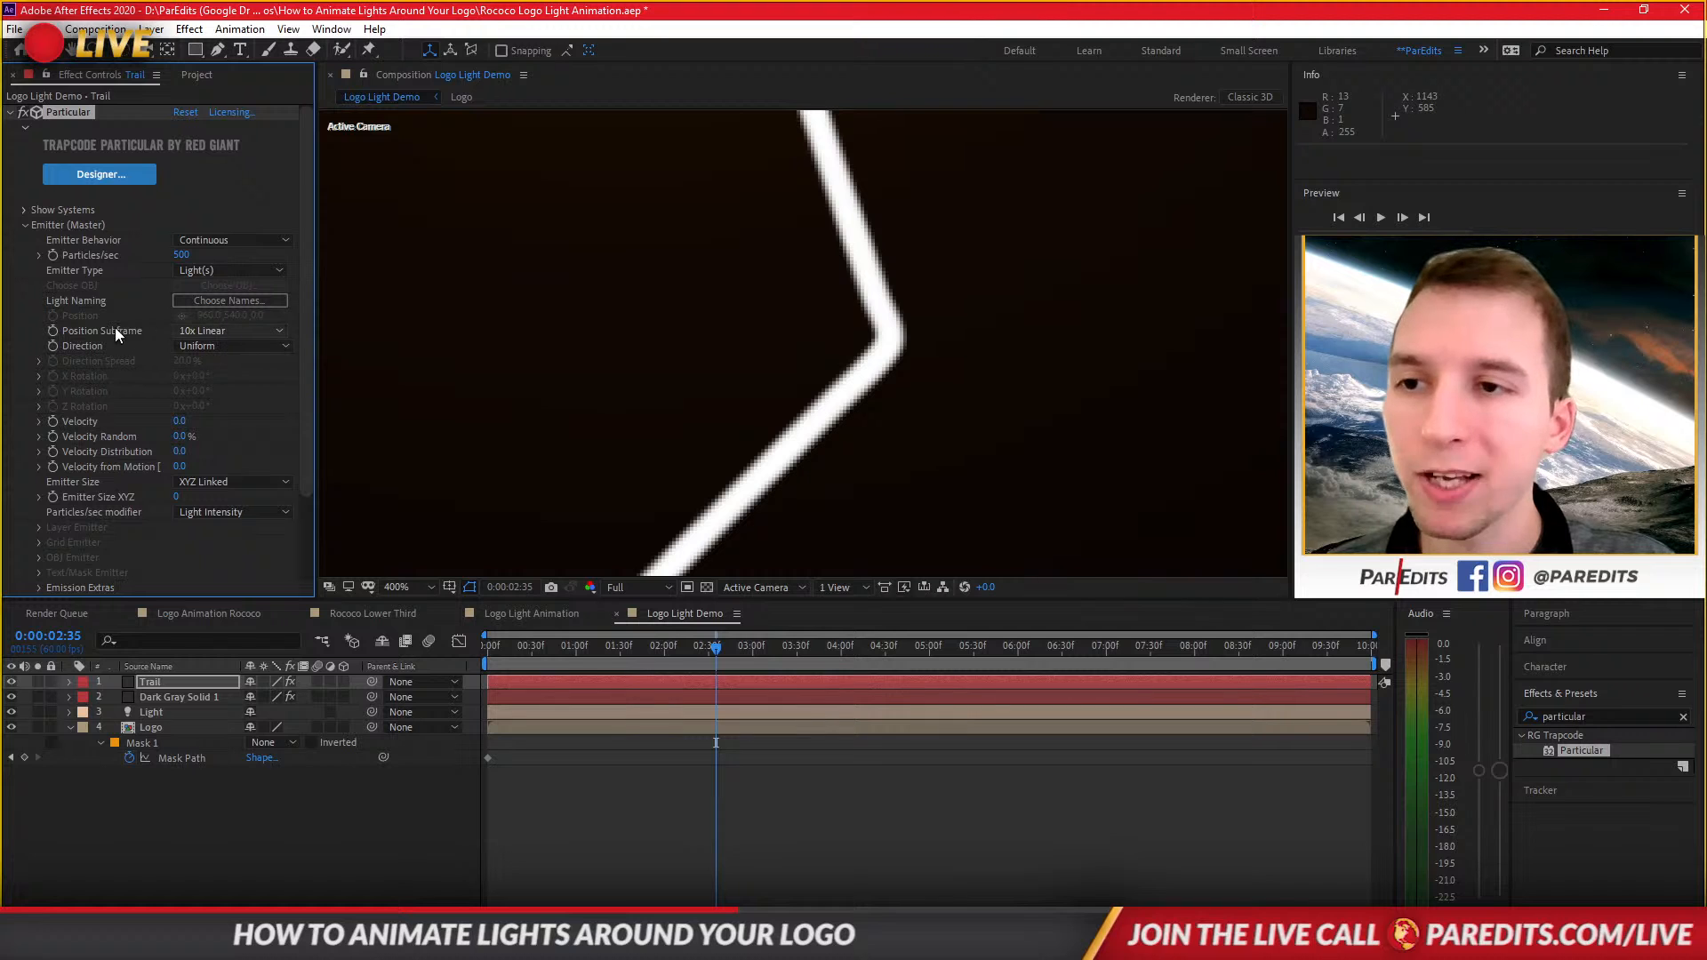
Scrub through the timeline to inspect the particle trail along the logo outline.
{"action": "scroll", "coordinate": [645, 450], "scroll_direction": "down", "scroll_amount": 4}
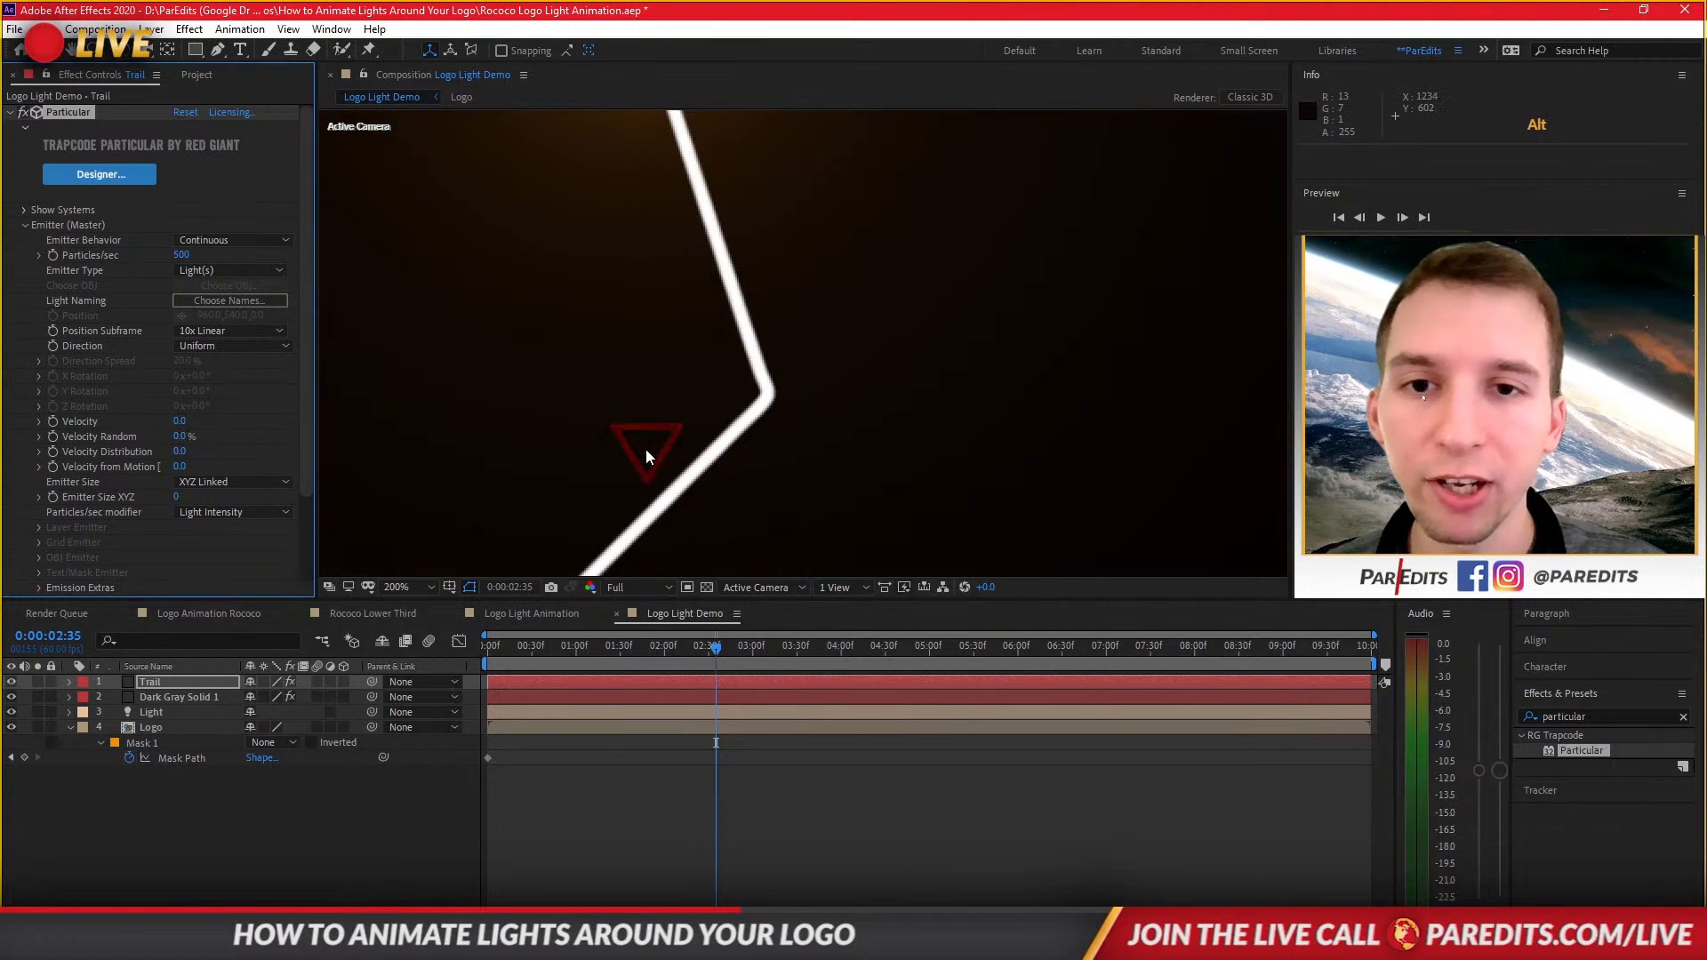
{"action": "key", "text": "space"}
{"action": "left_click_drag", "start_coordinate": [580, 472], "coordinate": [830, 380]}
{"action": "scroll", "coordinate": [865, 355], "scroll_direction": "down", "scroll_amount": 1}
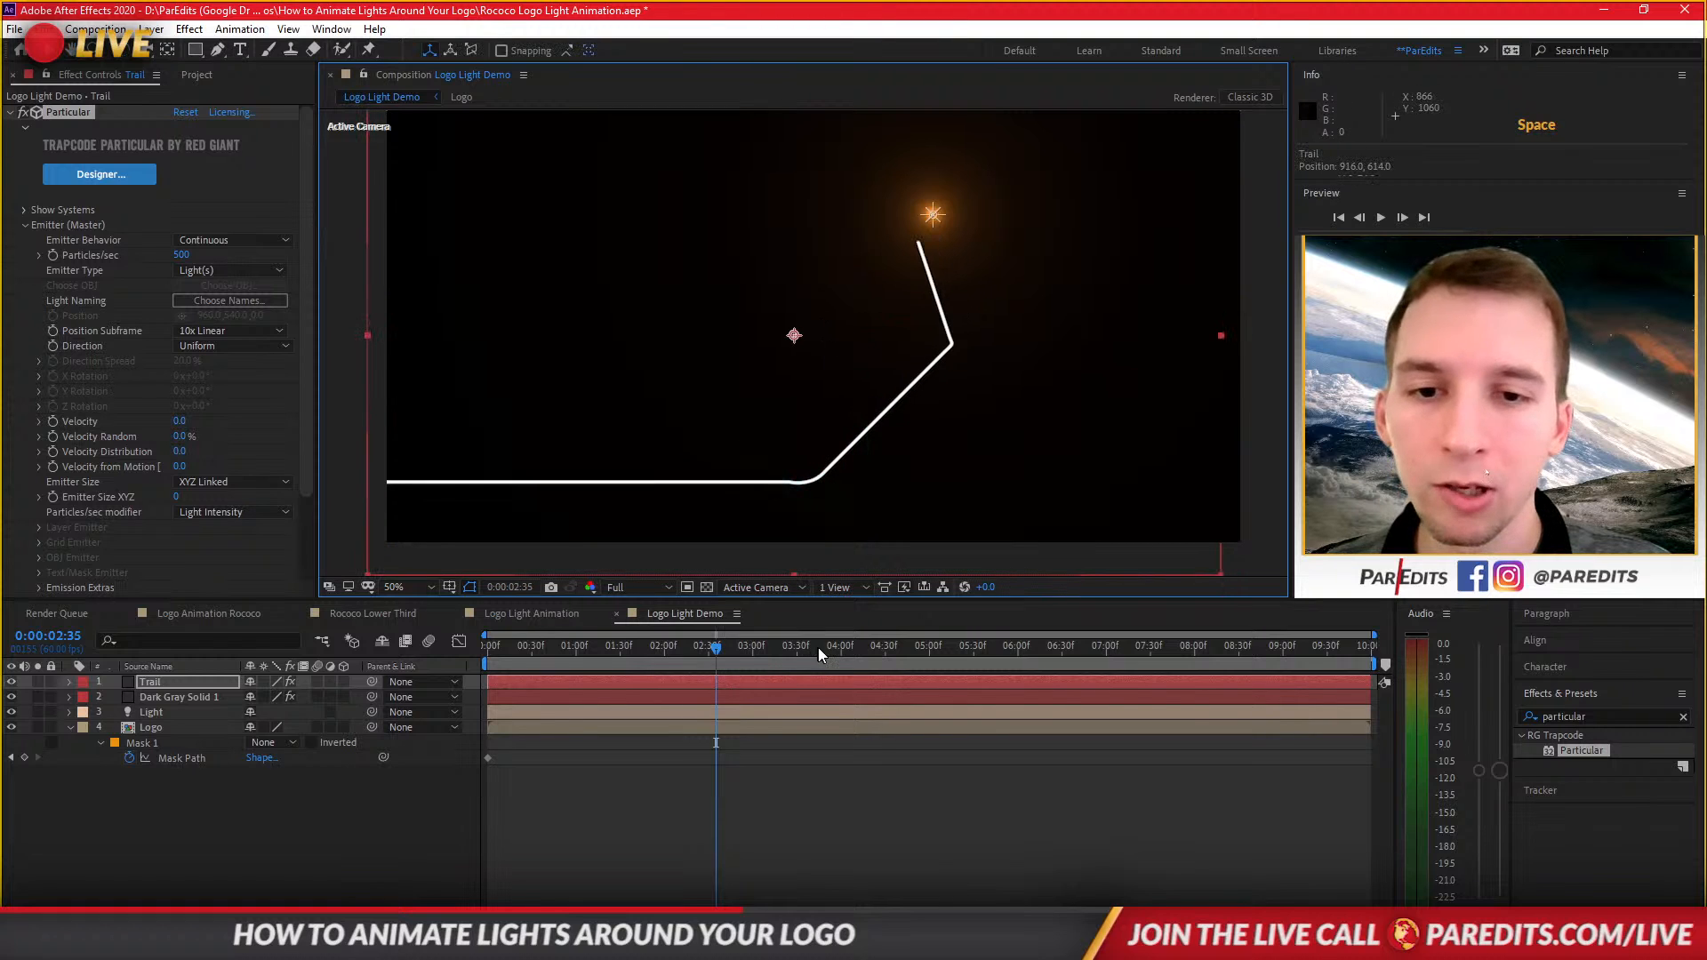
{"action": "left_click", "coordinate": [876, 648]}
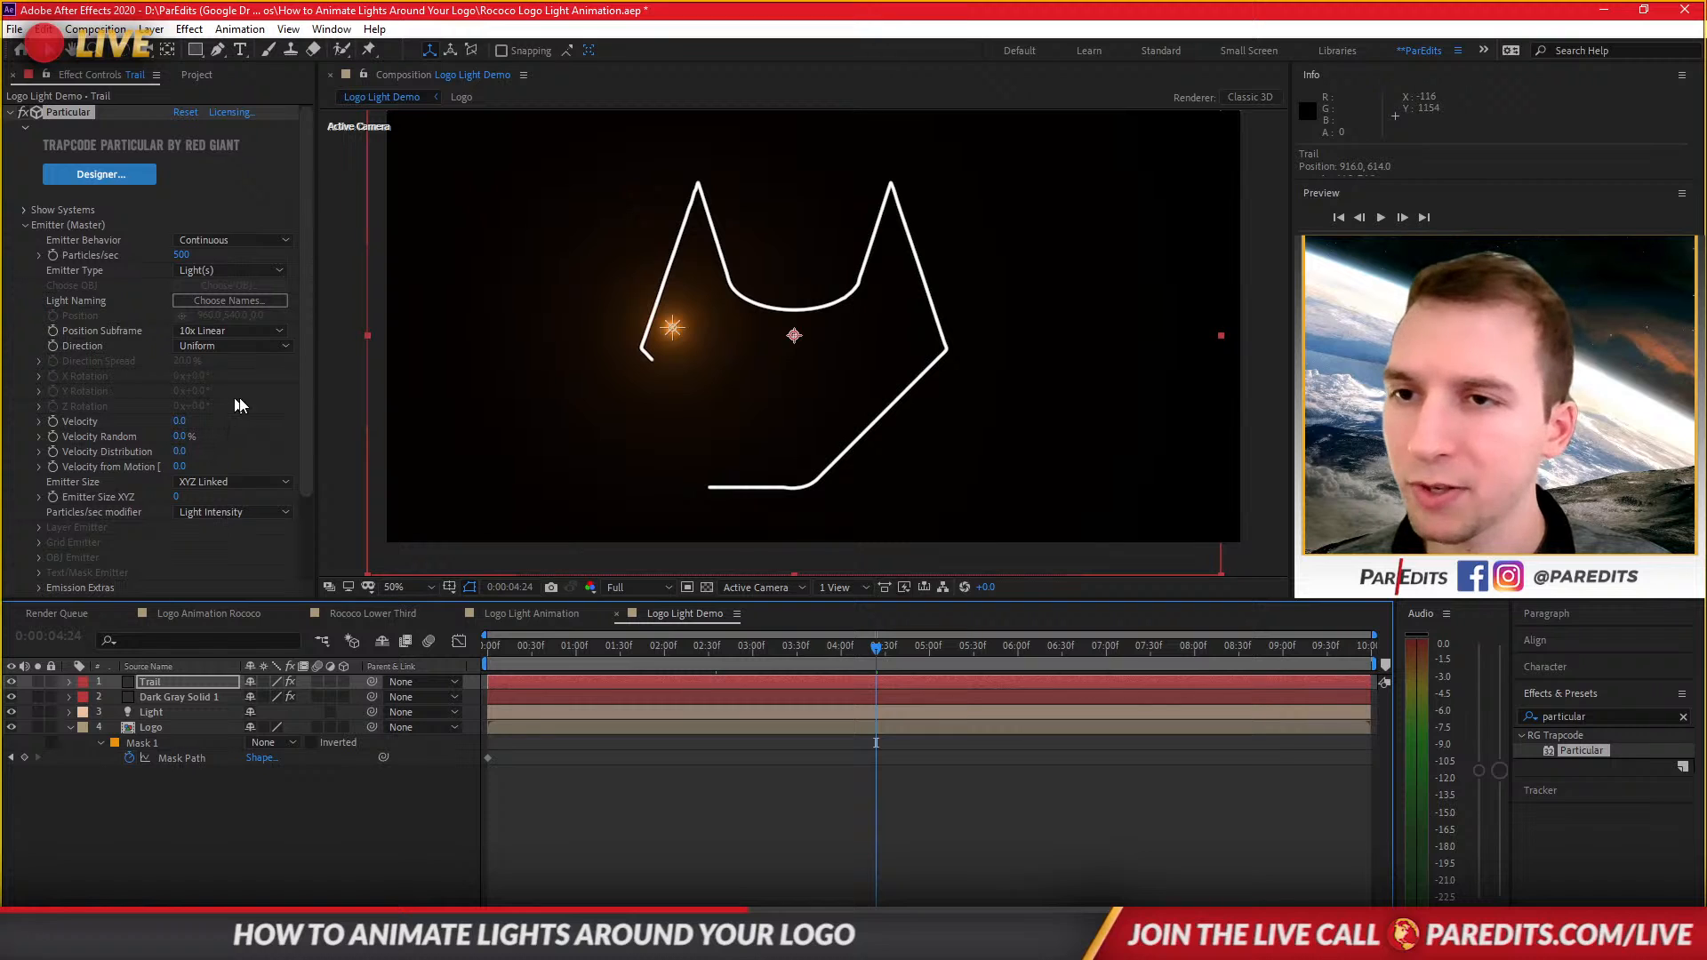
{"action": "key", "text": "ctrl+z"}
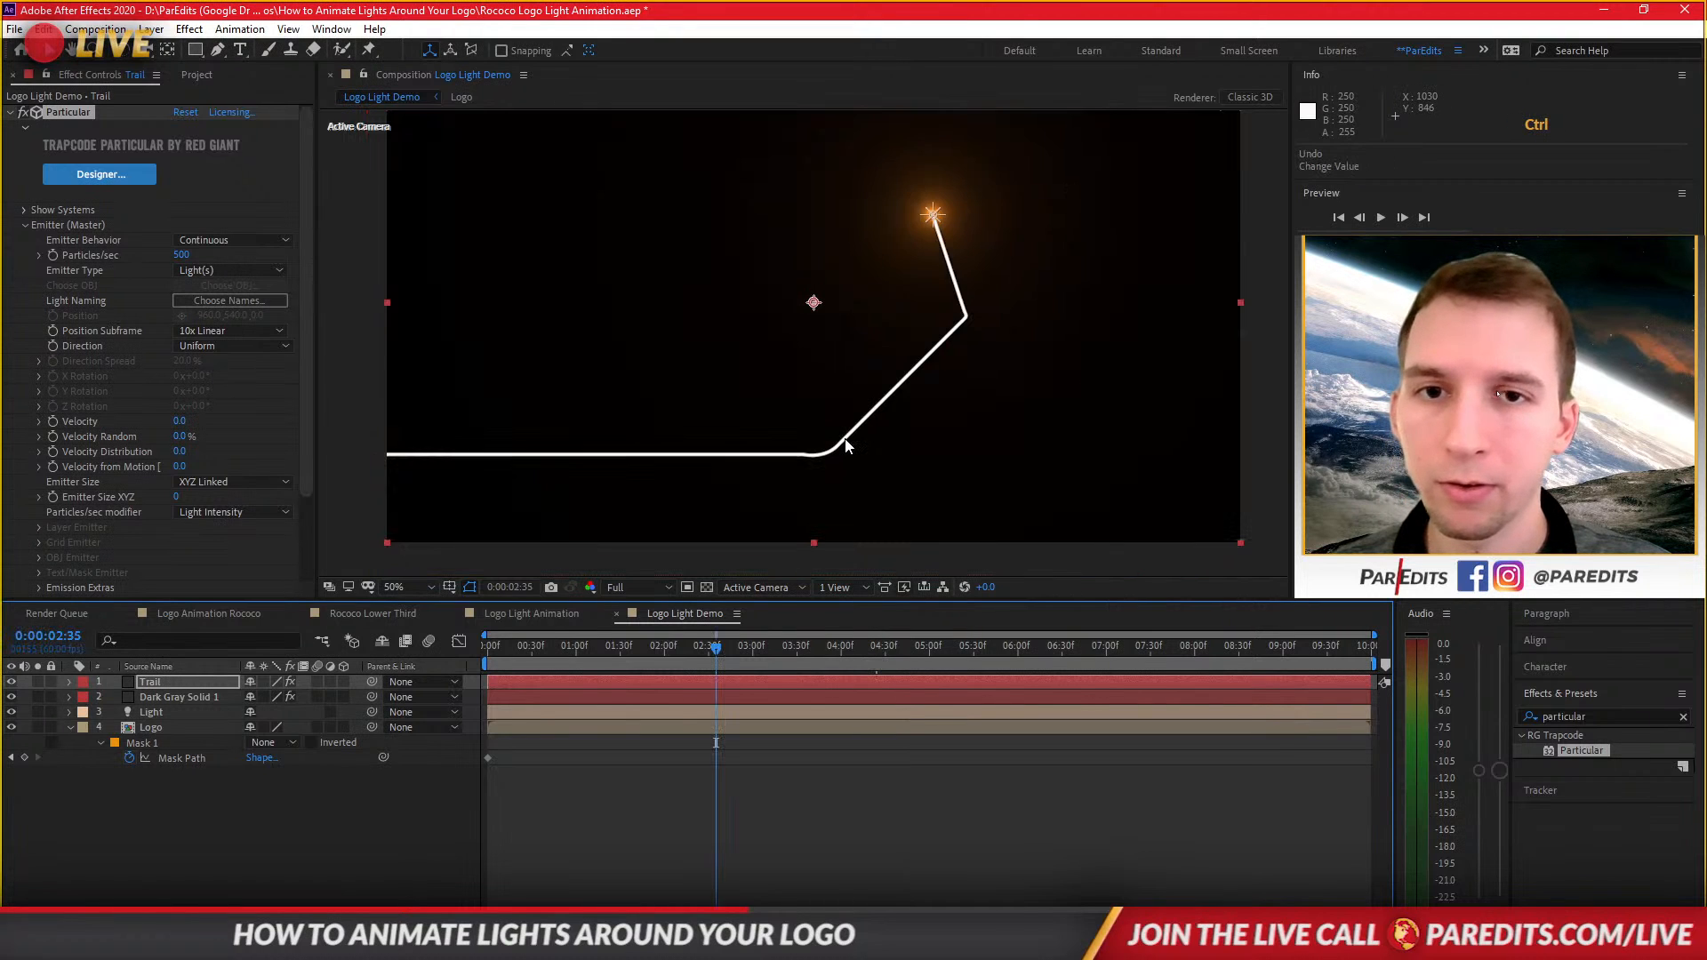
{"action": "left_click", "coordinate": [897, 648]}
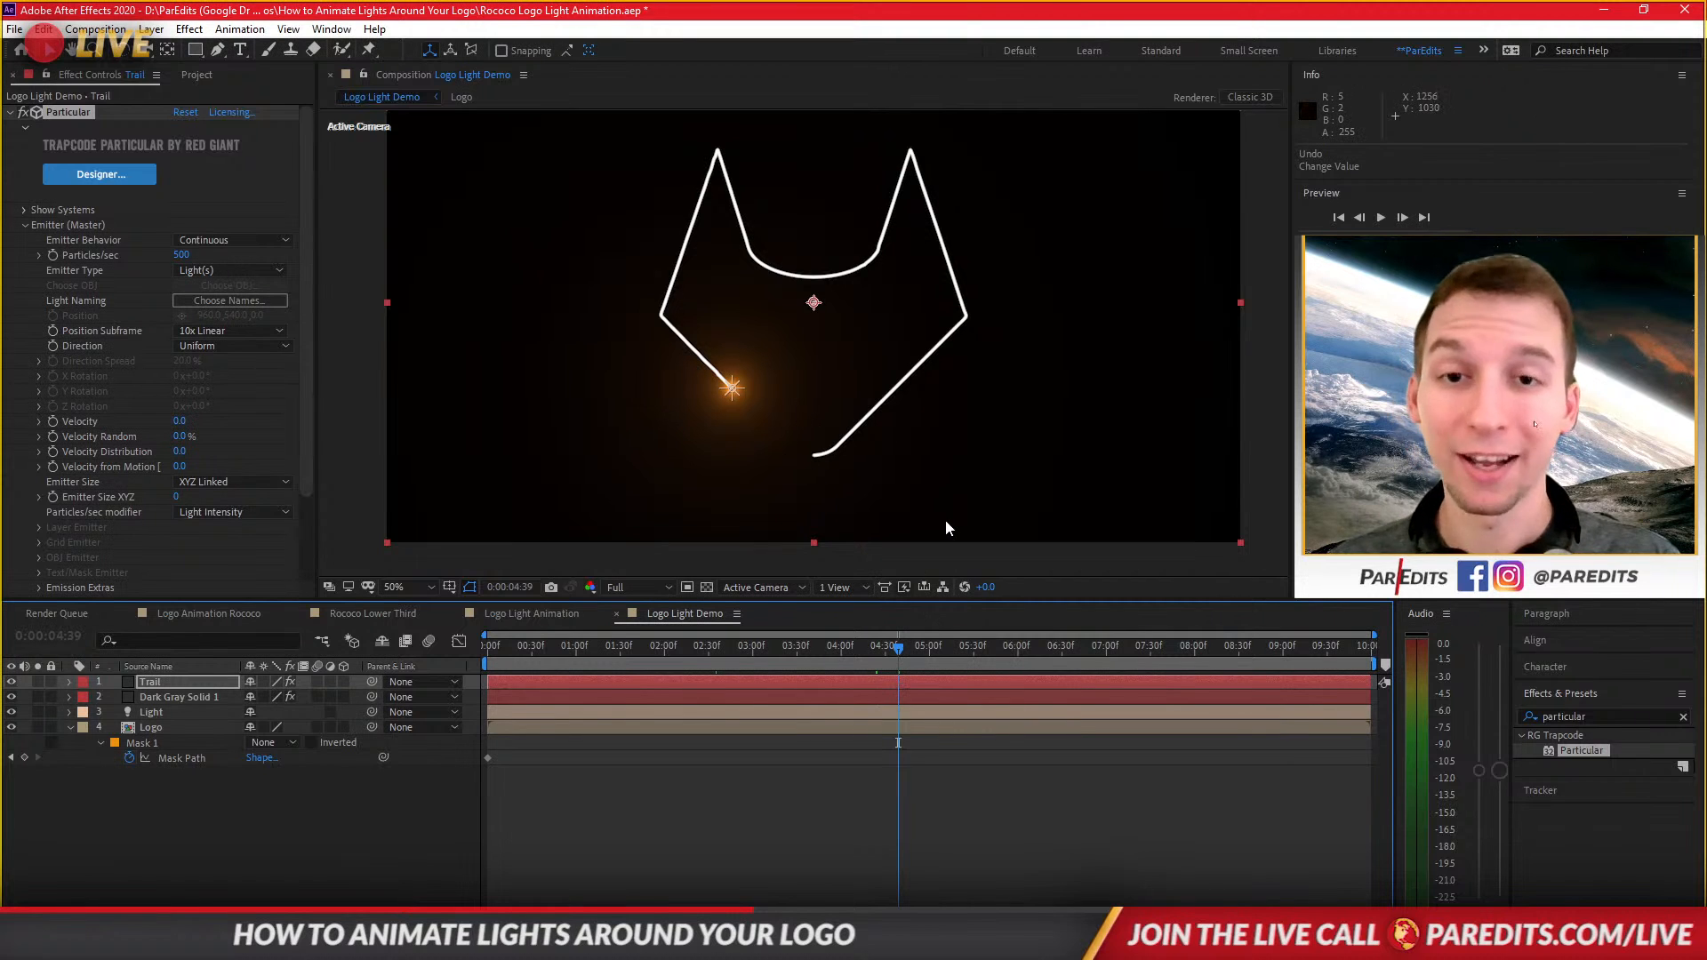
{"action": "key", "text": "space"}
{"action": "left_click_drag", "start_coordinate": [808, 393], "coordinate": [777, 405]}
{"action": "left_click", "coordinate": [752, 481]}
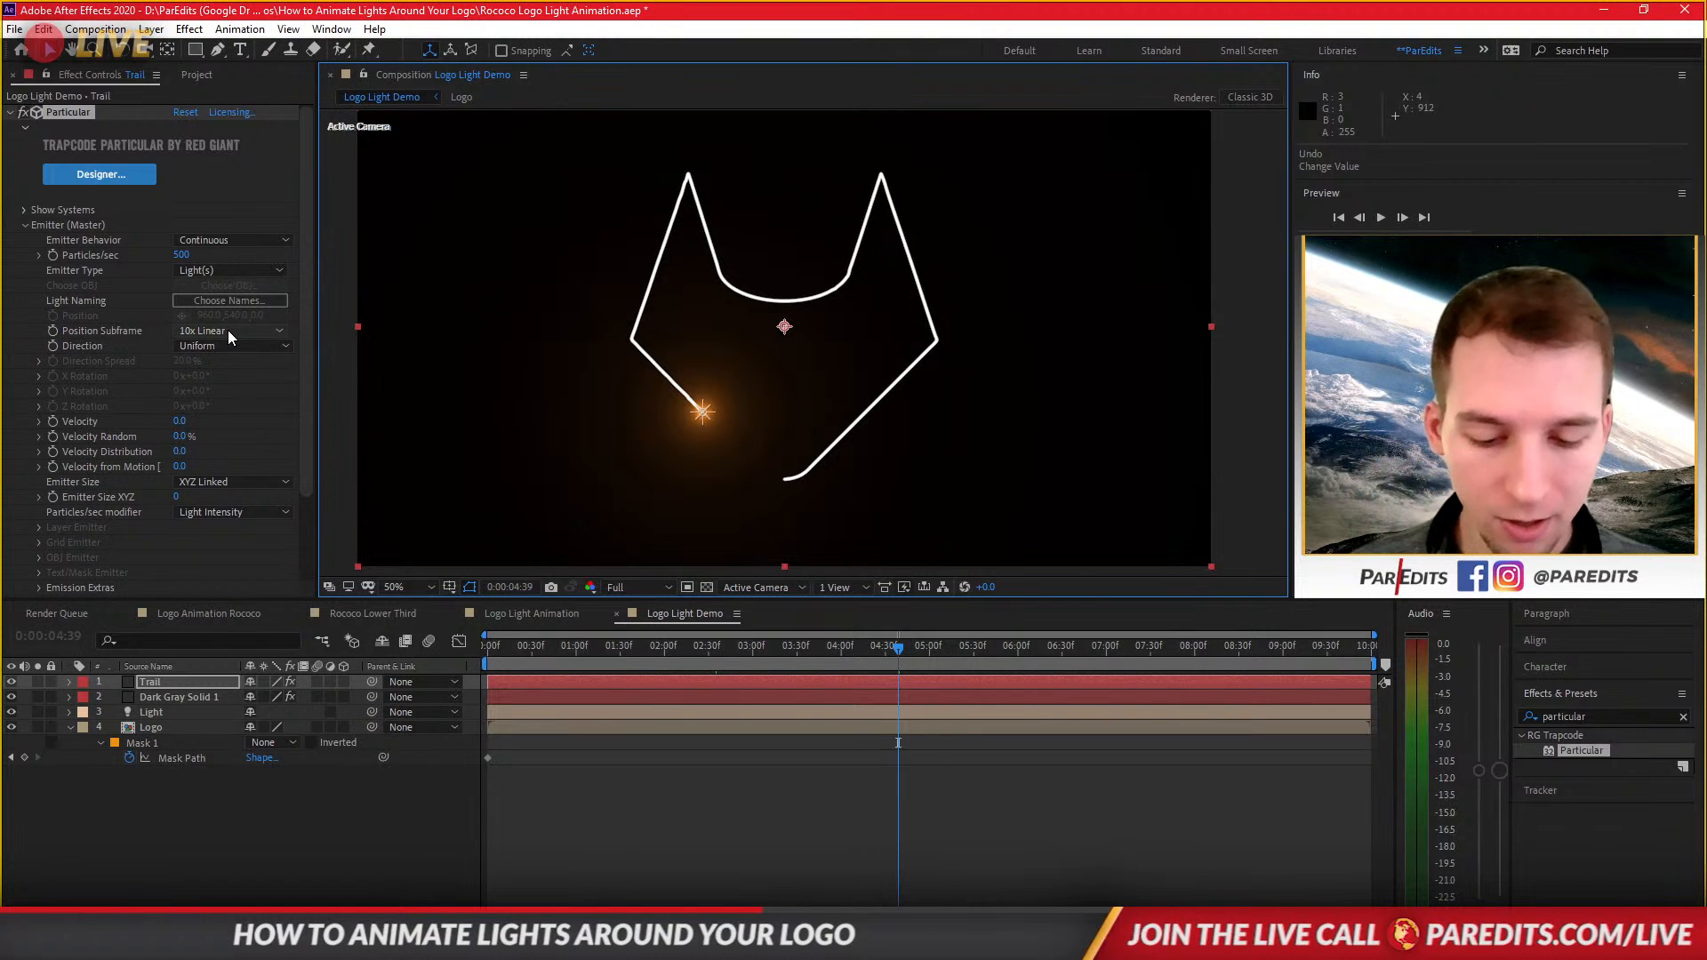
Set the particle Life to 1.2 seconds in the Particle settings.
{"action": "left_click", "coordinate": [24, 222]}
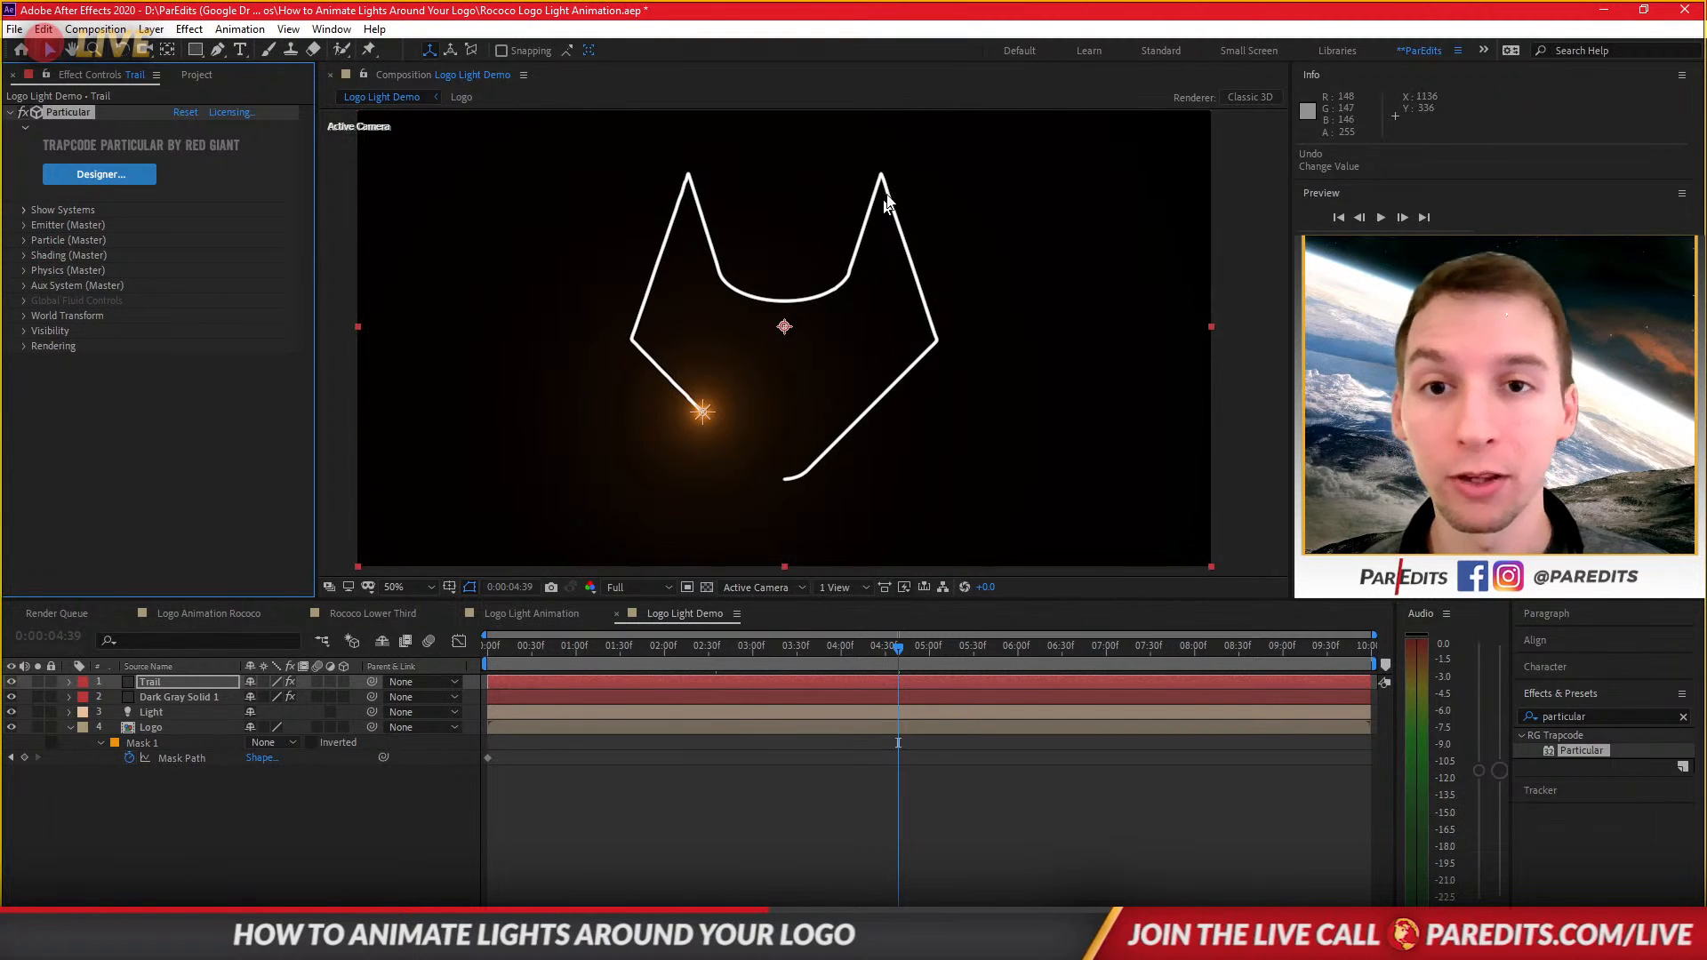
{"action": "left_click", "coordinate": [24, 240]}
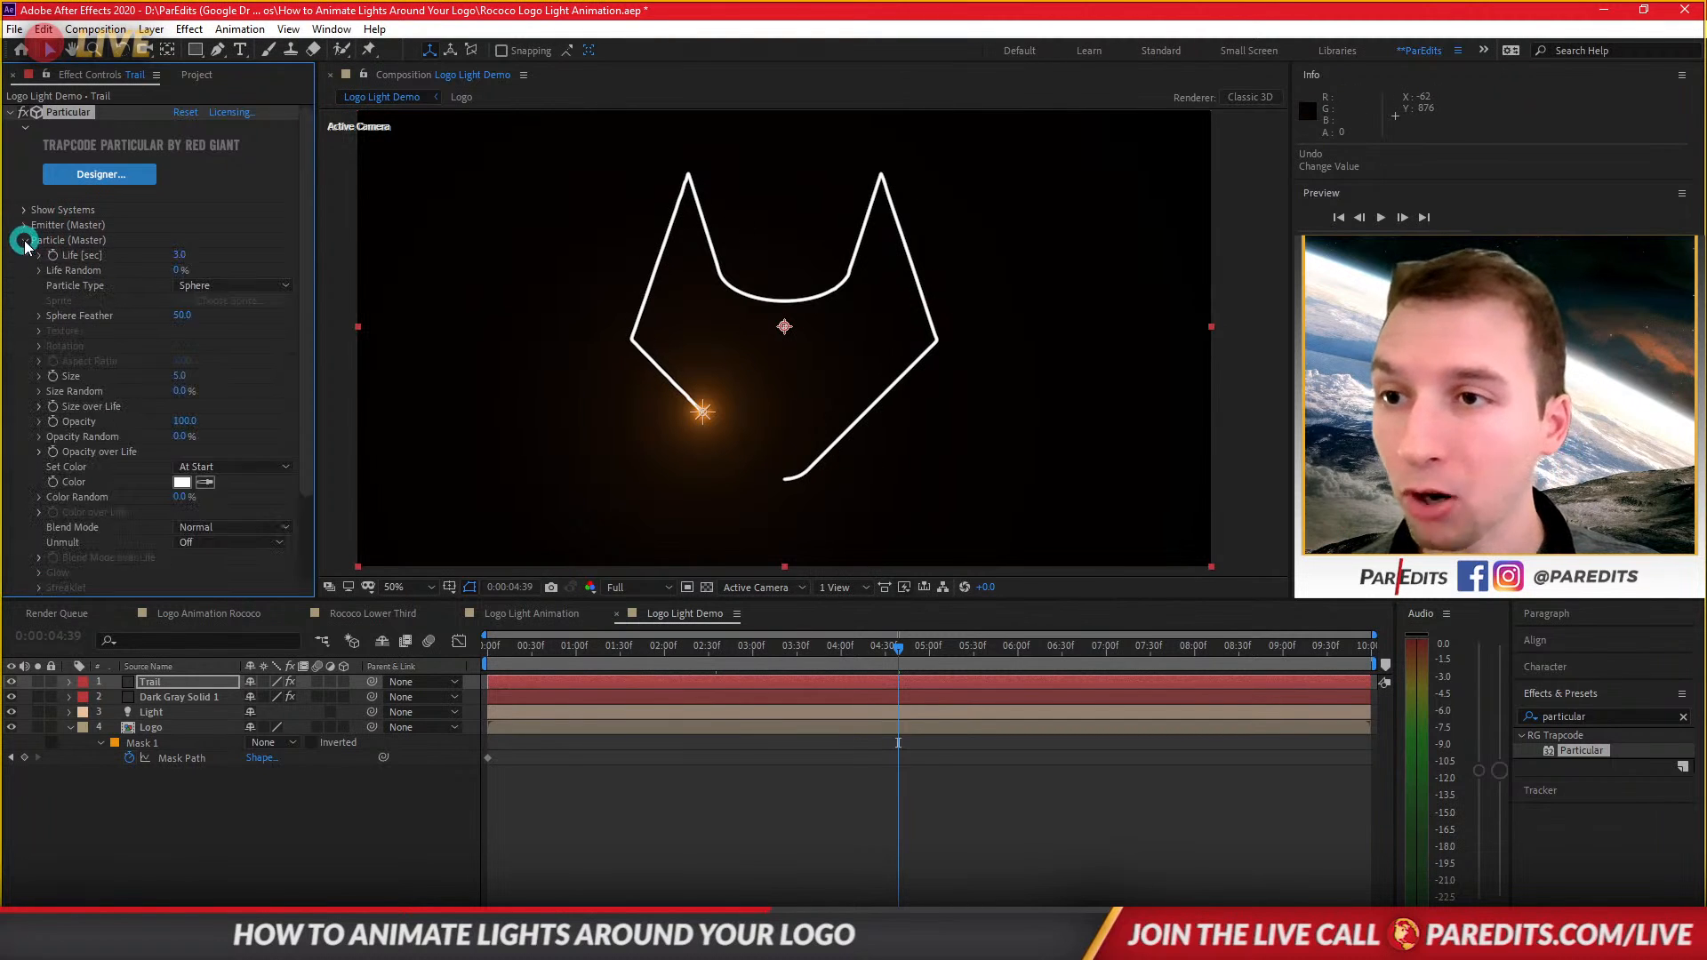
{"action": "left_click", "coordinate": [179, 254]}
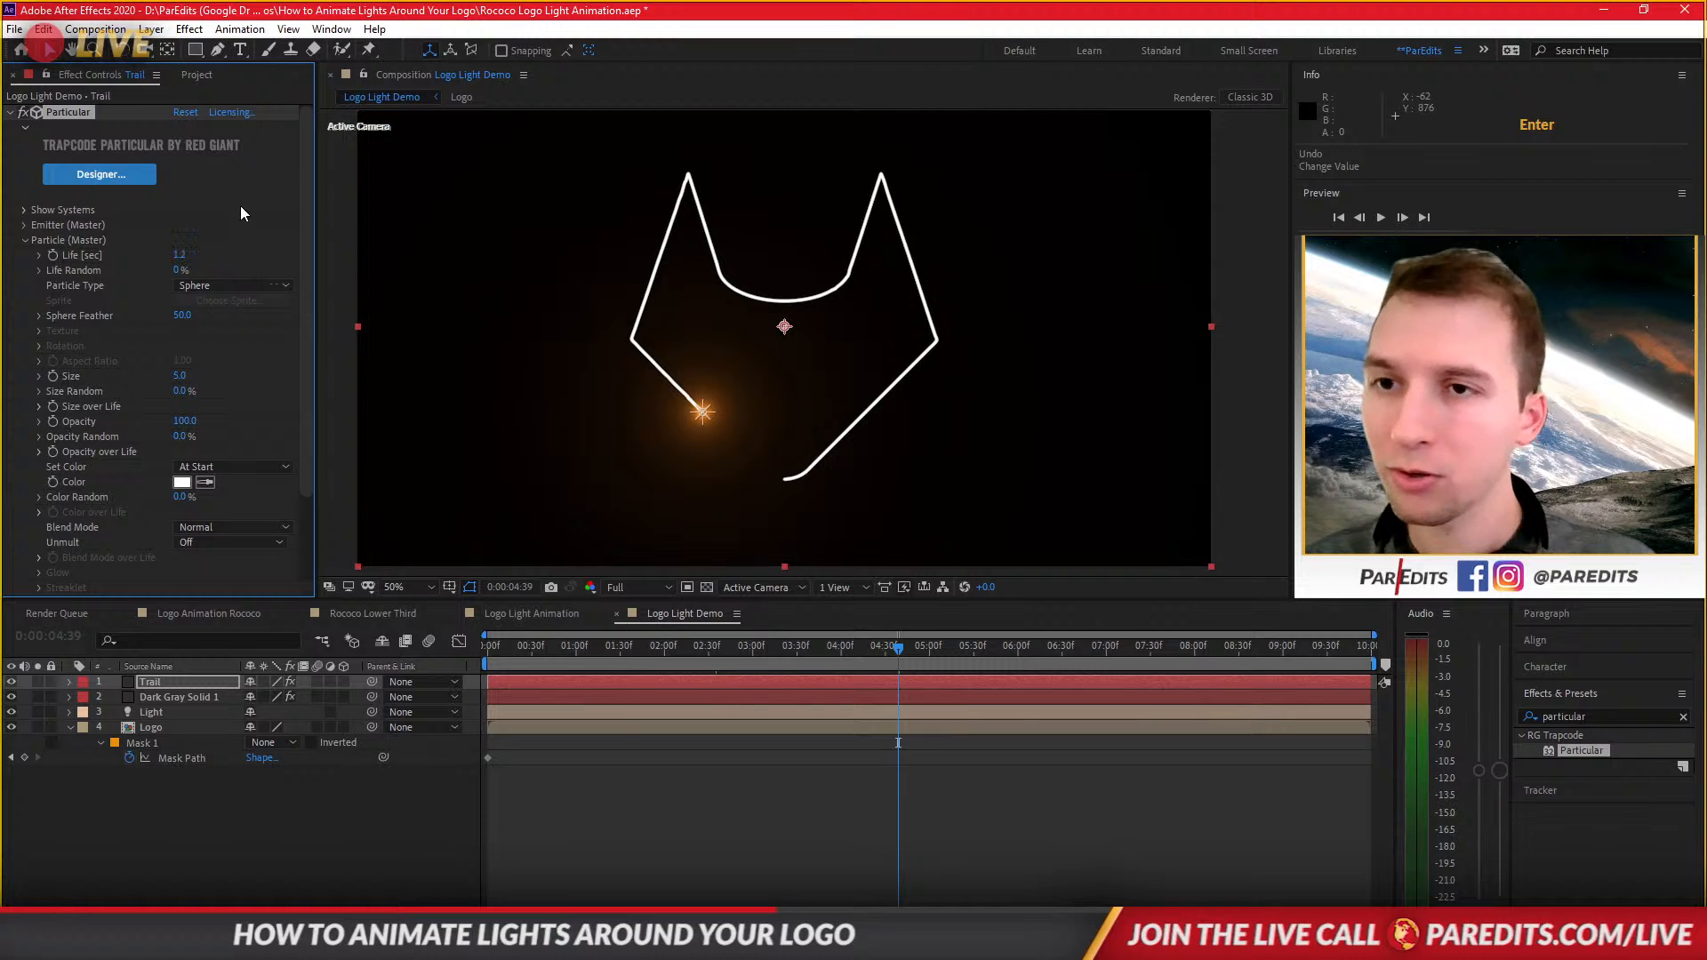
{"action": "key", "text": "Return"}
{"action": "left_click", "coordinate": [197, 290]}
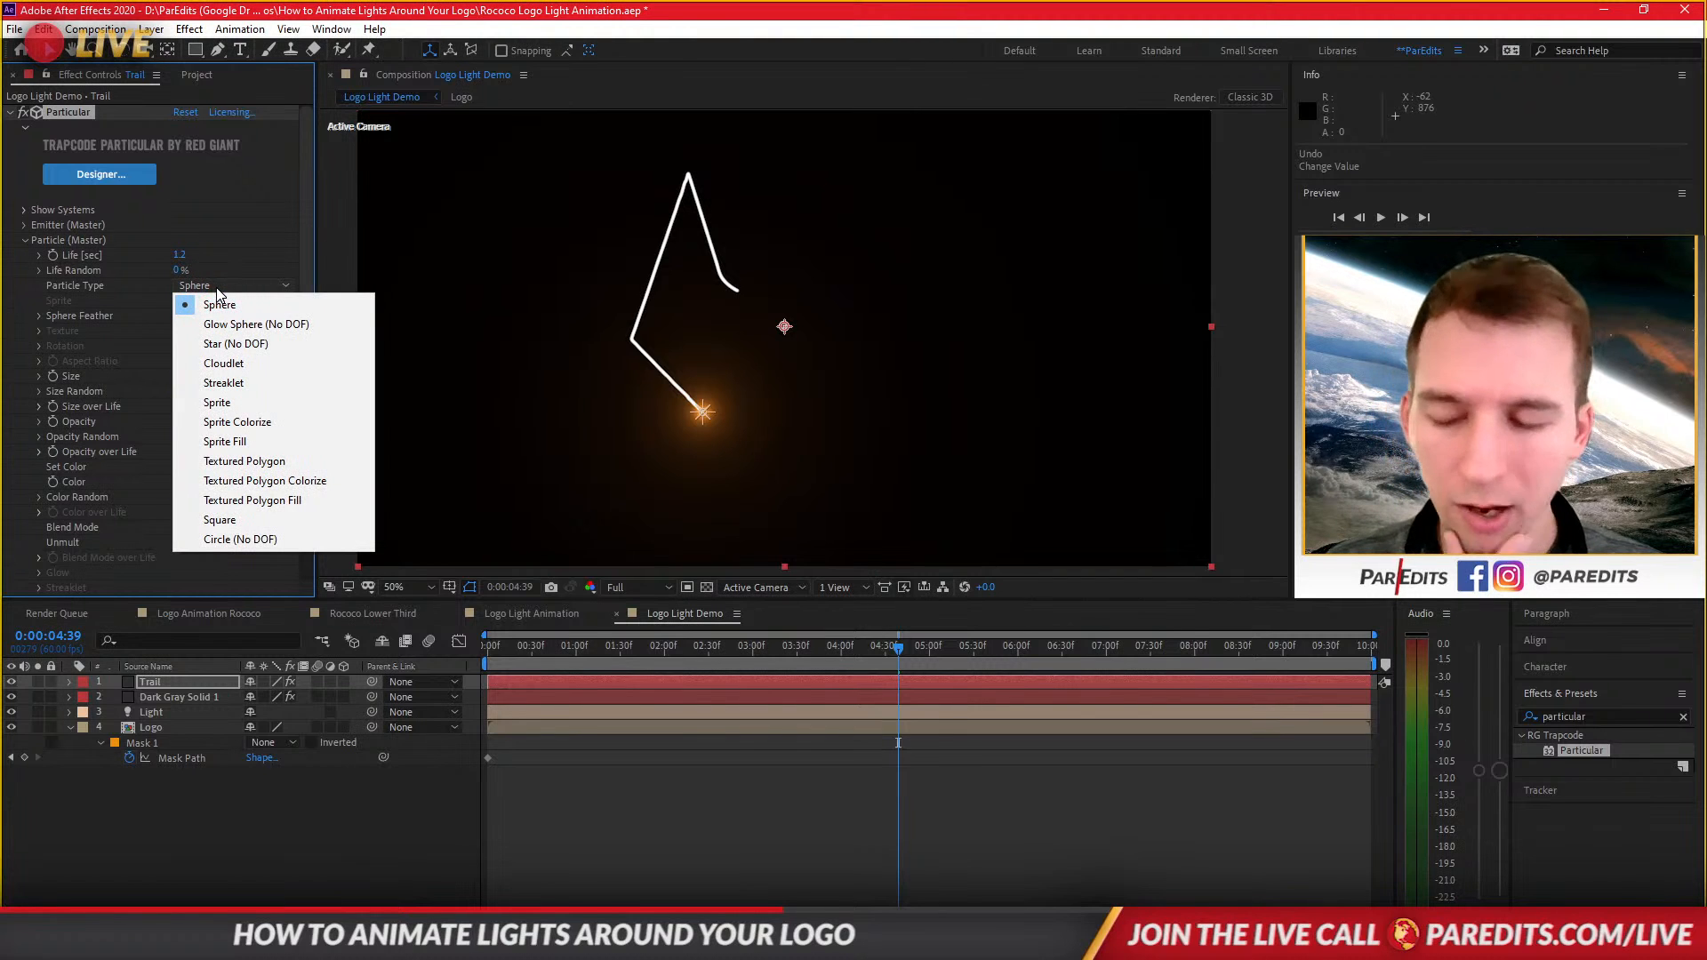
{"action": "left_click", "coordinate": [94, 451]}
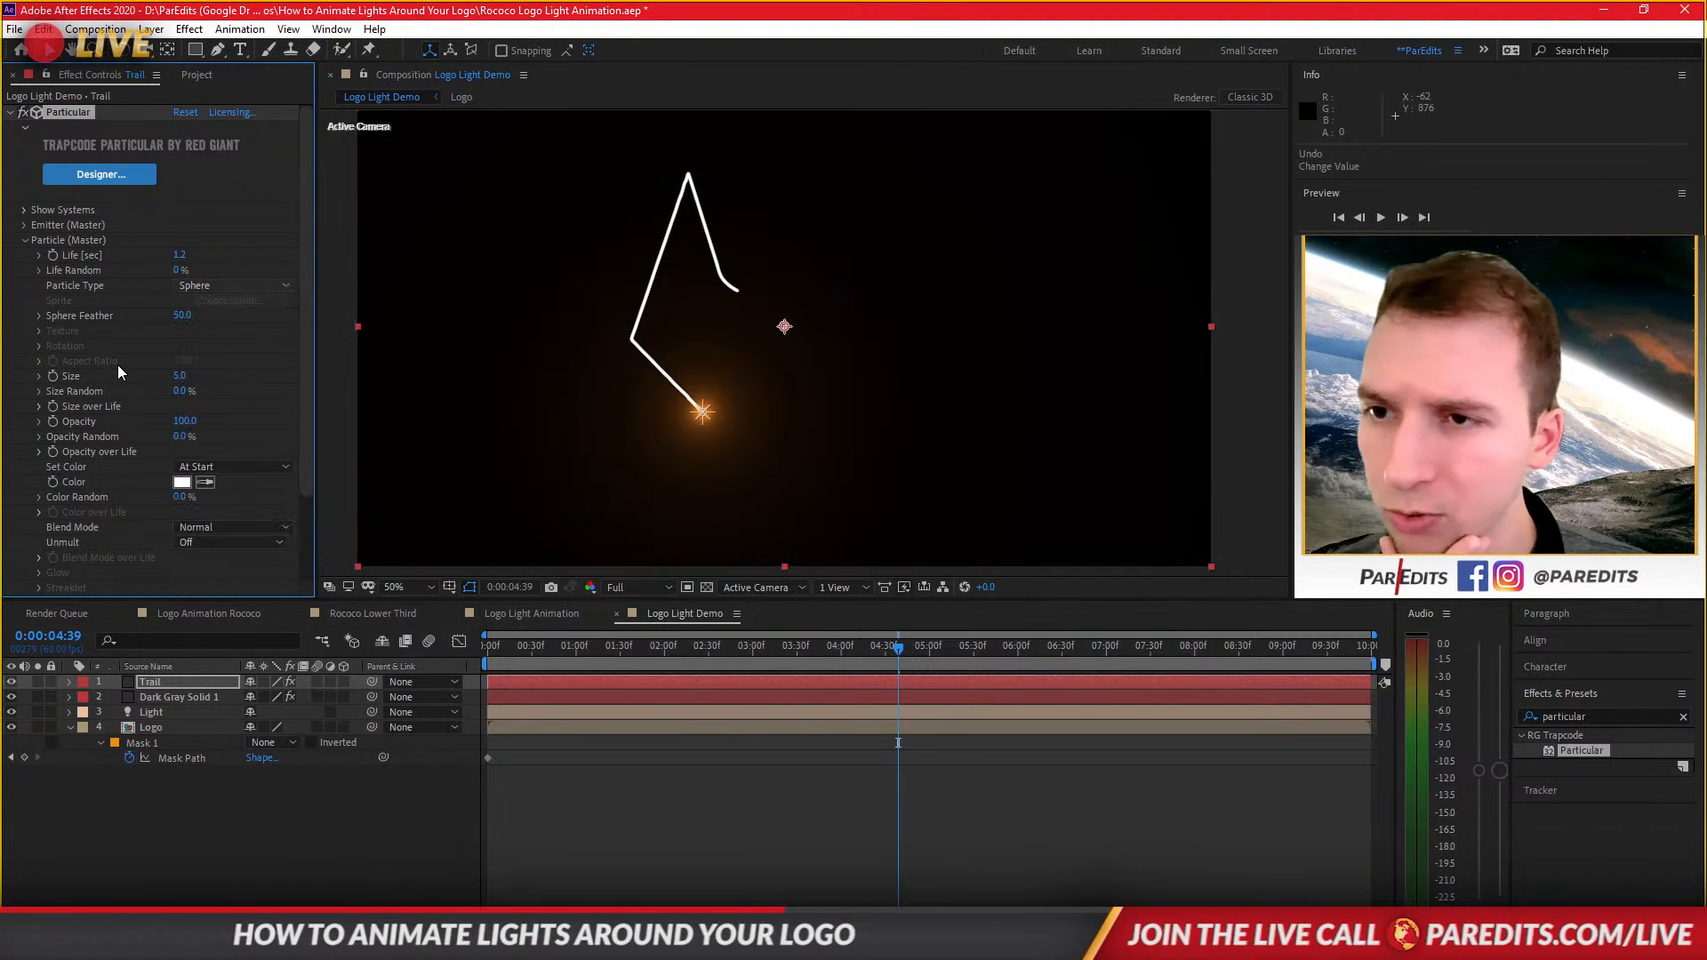
{"action": "left_click", "coordinate": [38, 375]}
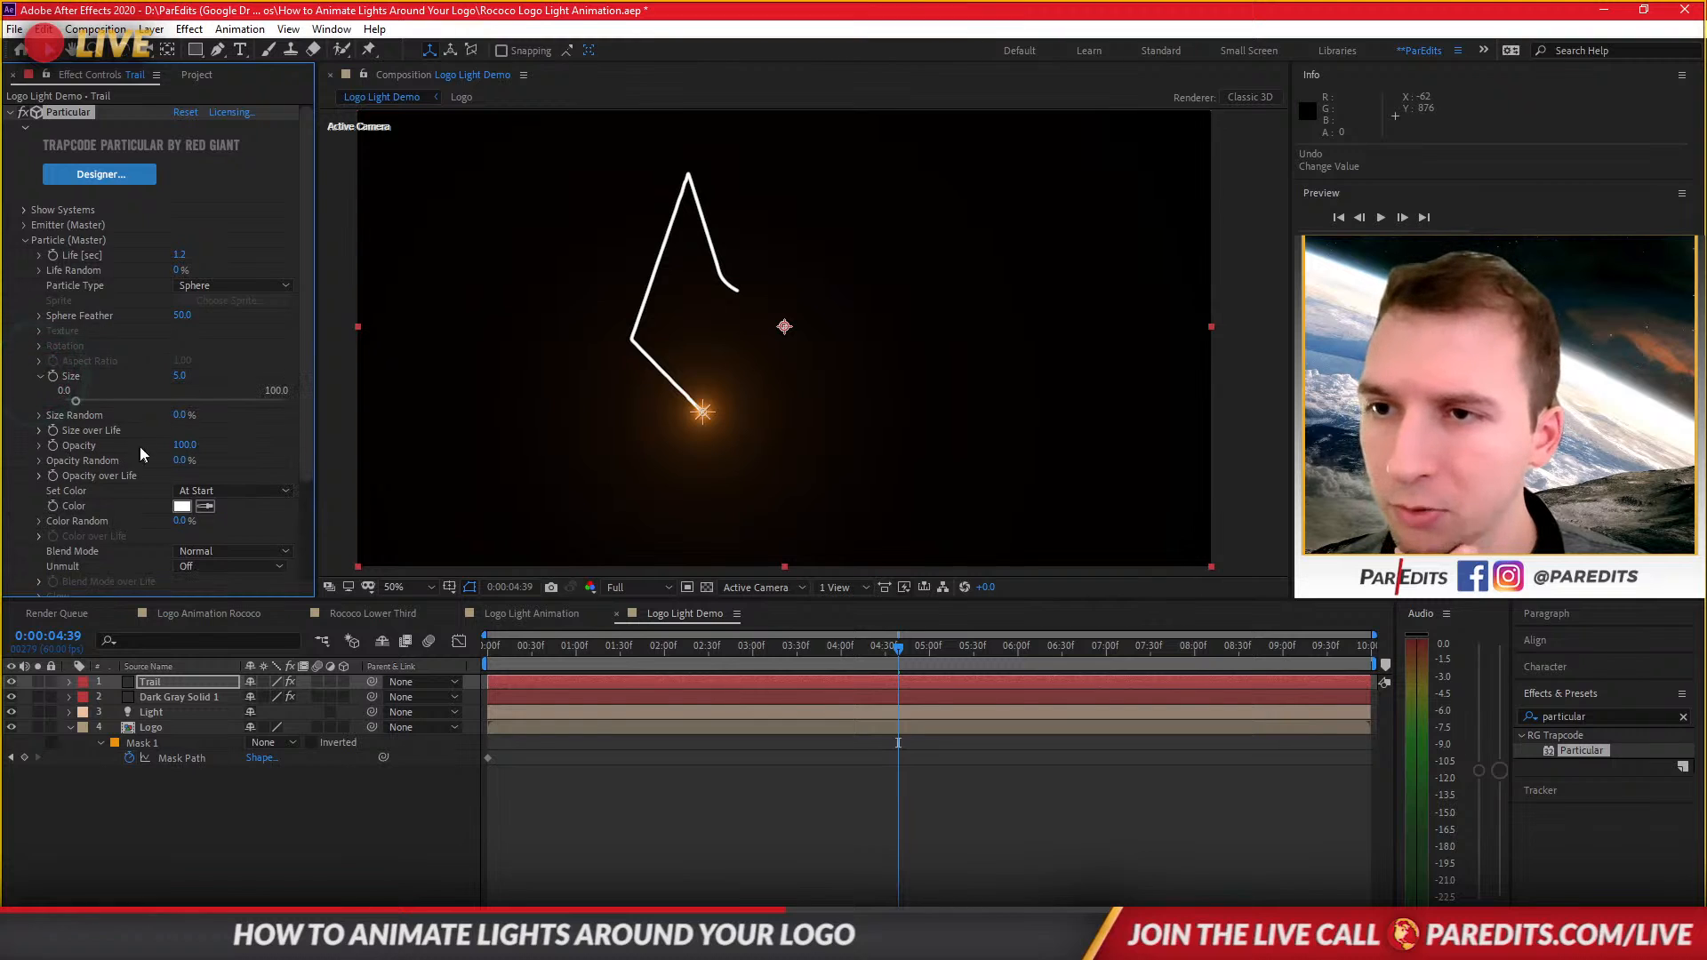
{"action": "left_click", "coordinate": [39, 376]}
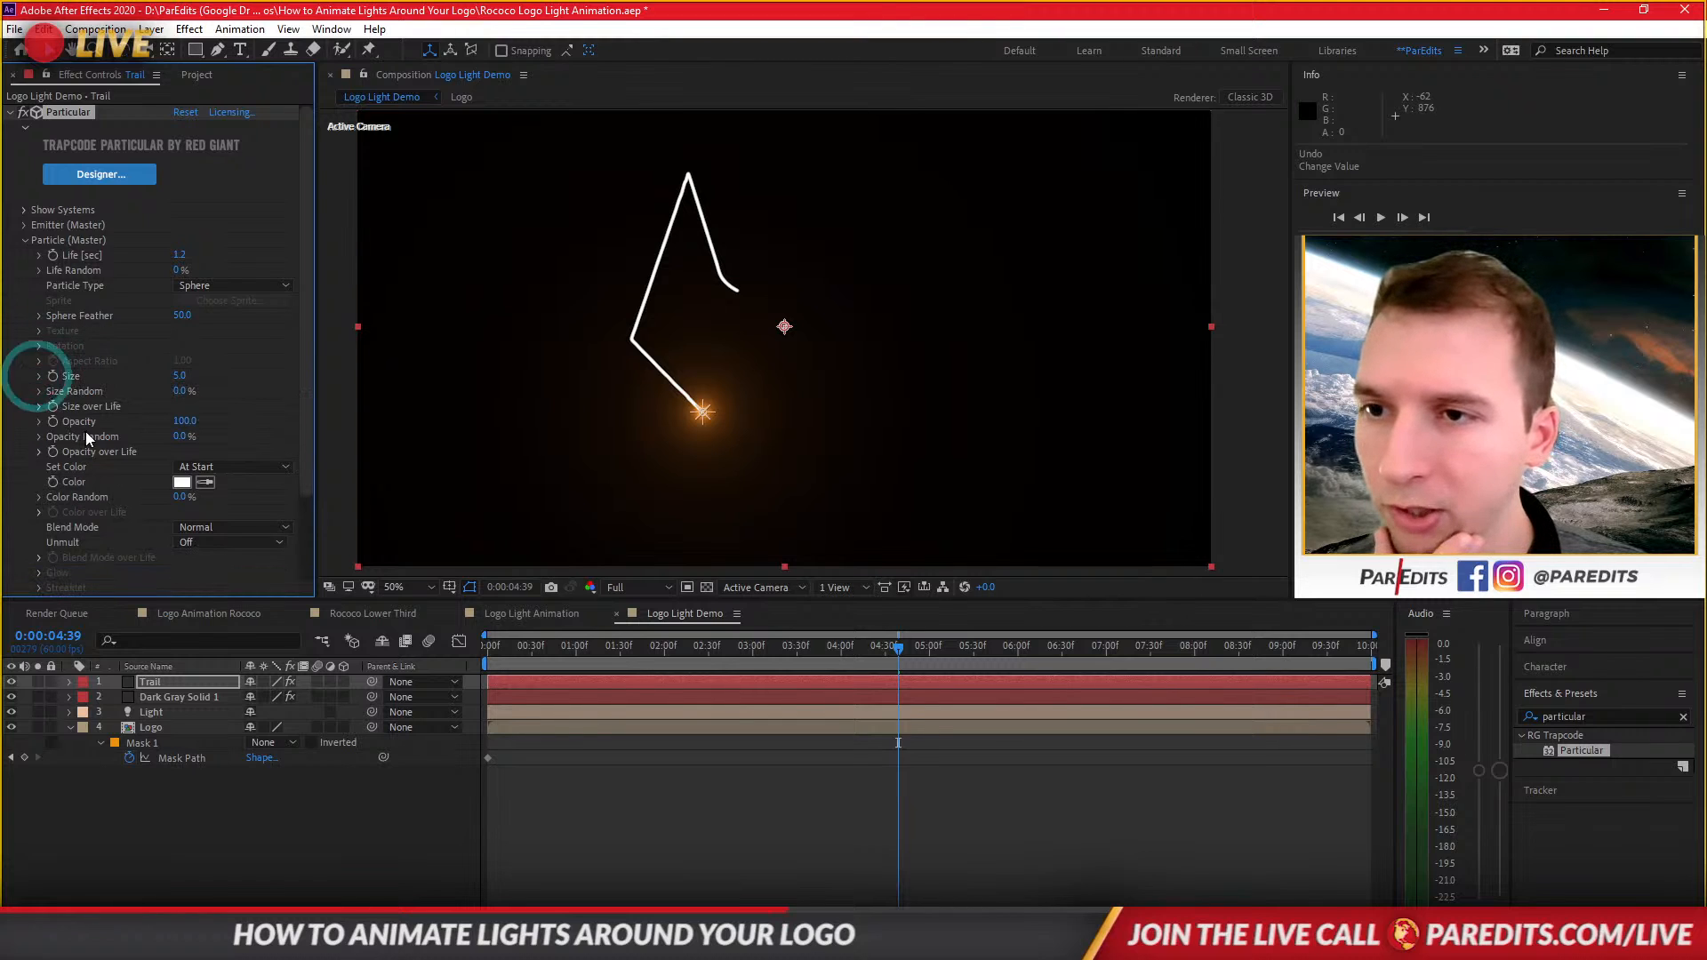
Apply the linearly decreasing preset curve to the particles' Size over Life.
{"action": "left_click", "coordinate": [39, 406]}
{"action": "scroll", "coordinate": [32, 481], "scroll_direction": "down", "scroll_amount": 1}
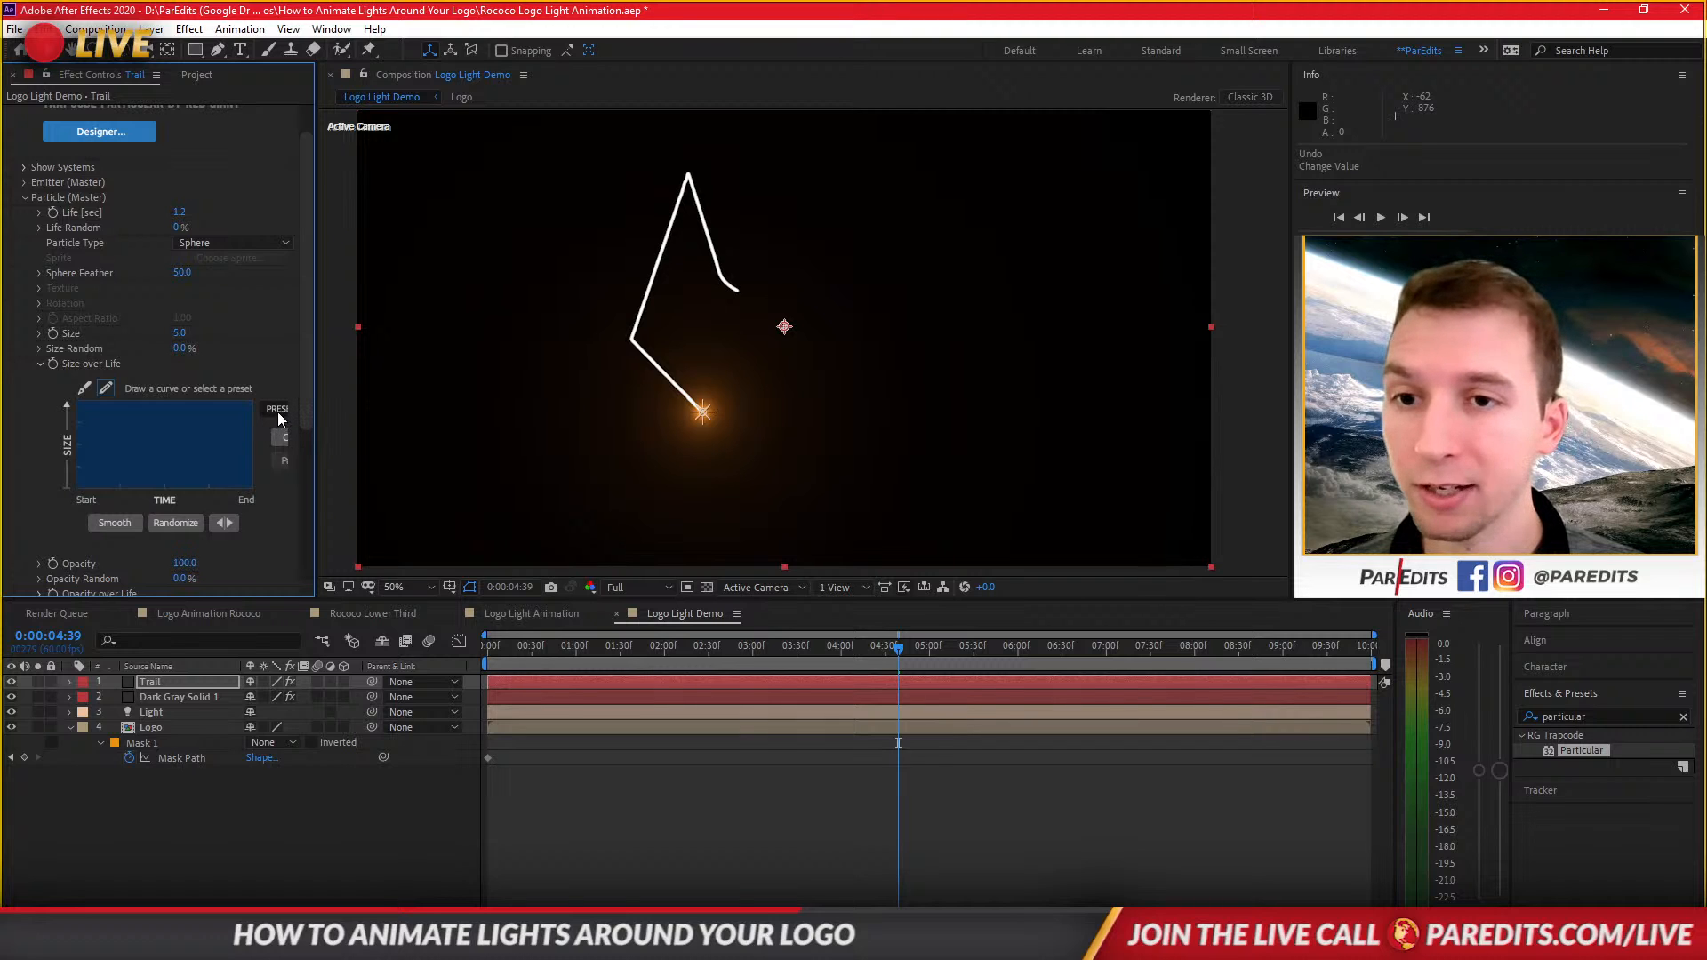
{"action": "left_click_drag", "start_coordinate": [318, 414], "coordinate": [371, 416]}
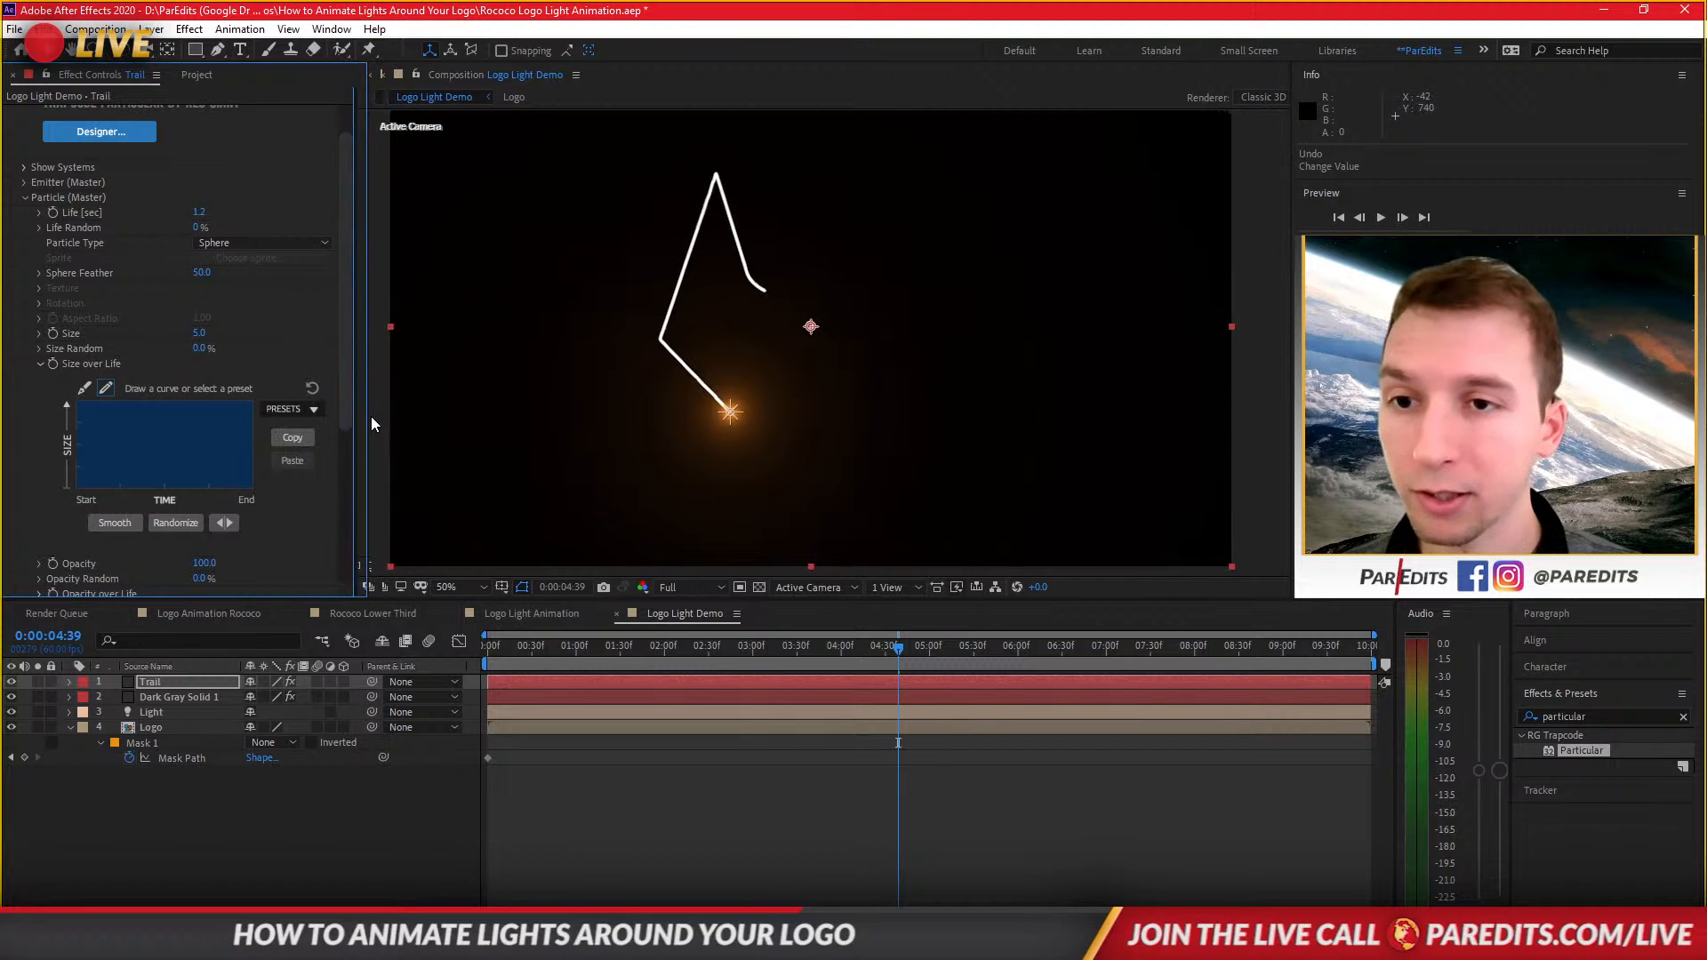
{"action": "left_click", "coordinate": [314, 411]}
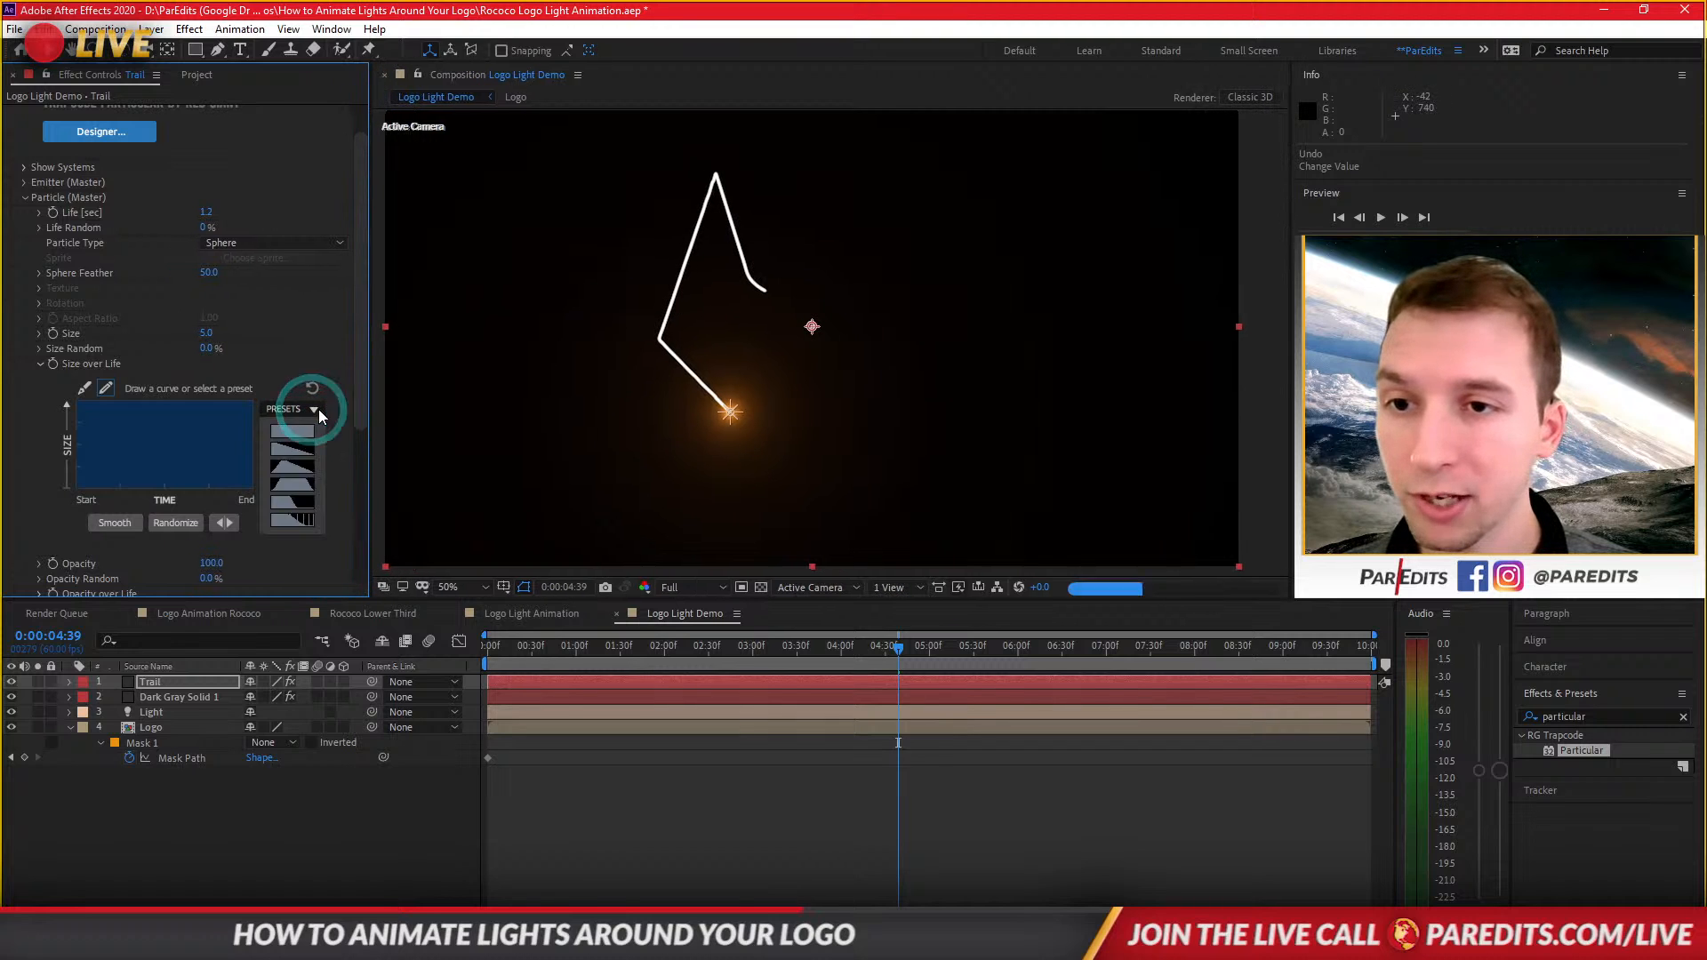
{"action": "left_click", "coordinate": [292, 449]}
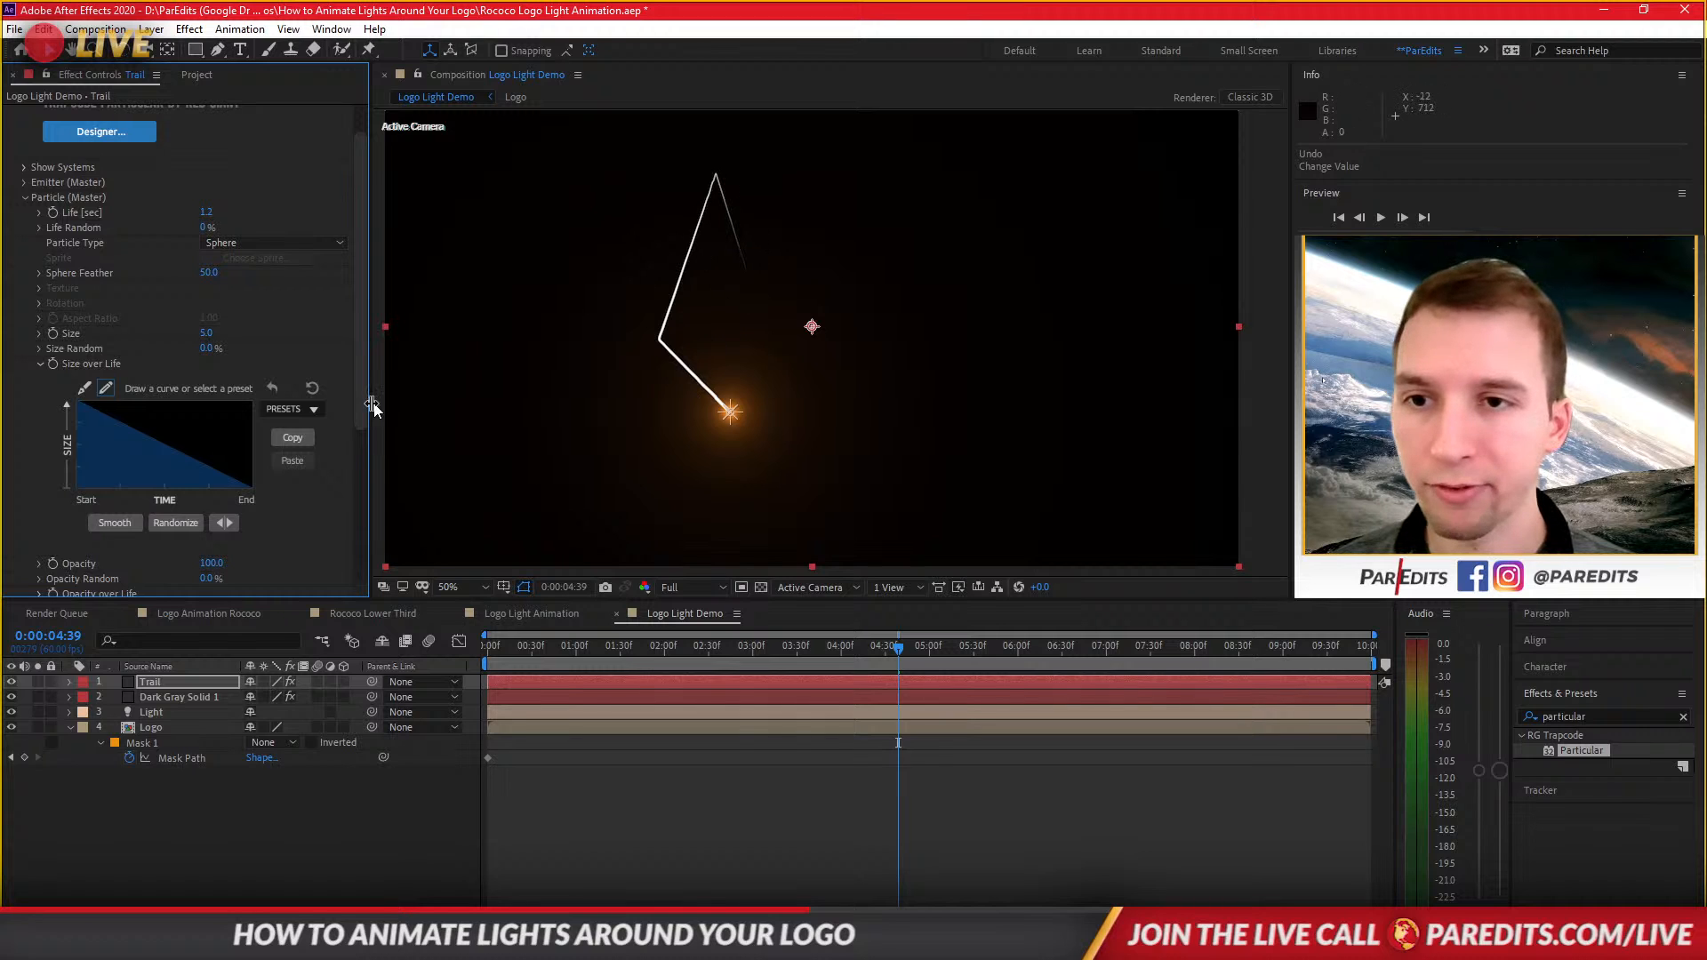
Apply the same decreasing preset curve to the particles' Opacity over Life.
{"action": "left_click_drag", "start_coordinate": [356, 424], "coordinate": [352, 498]}
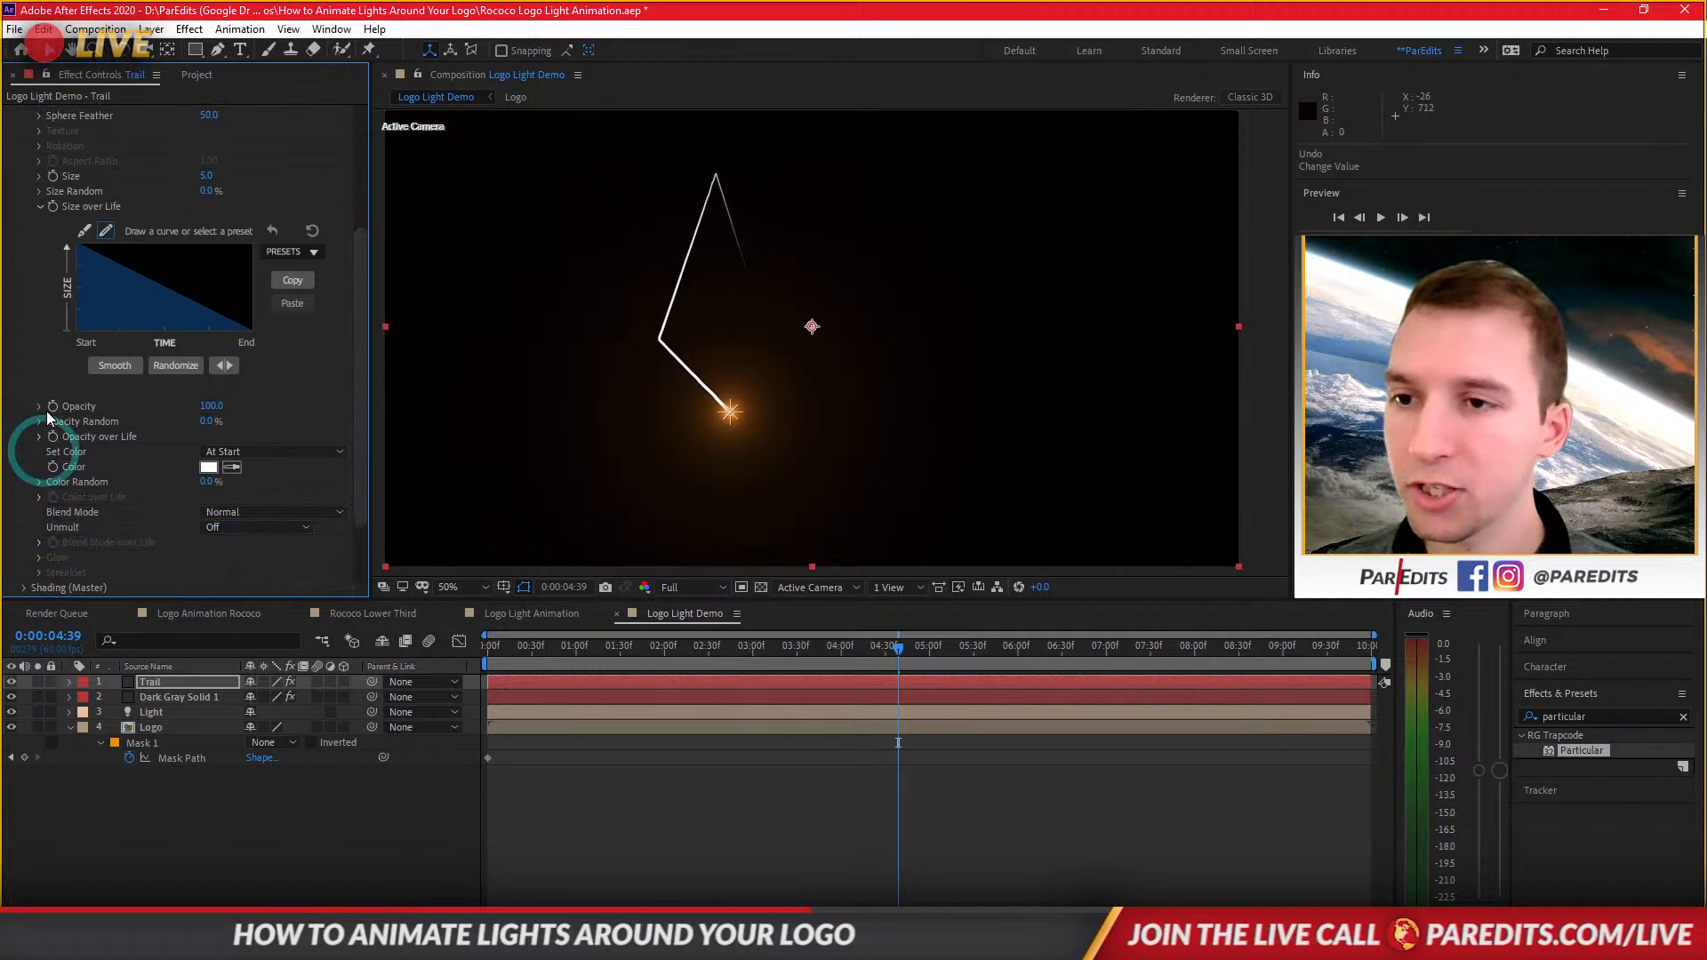
{"action": "left_click", "coordinate": [39, 436]}
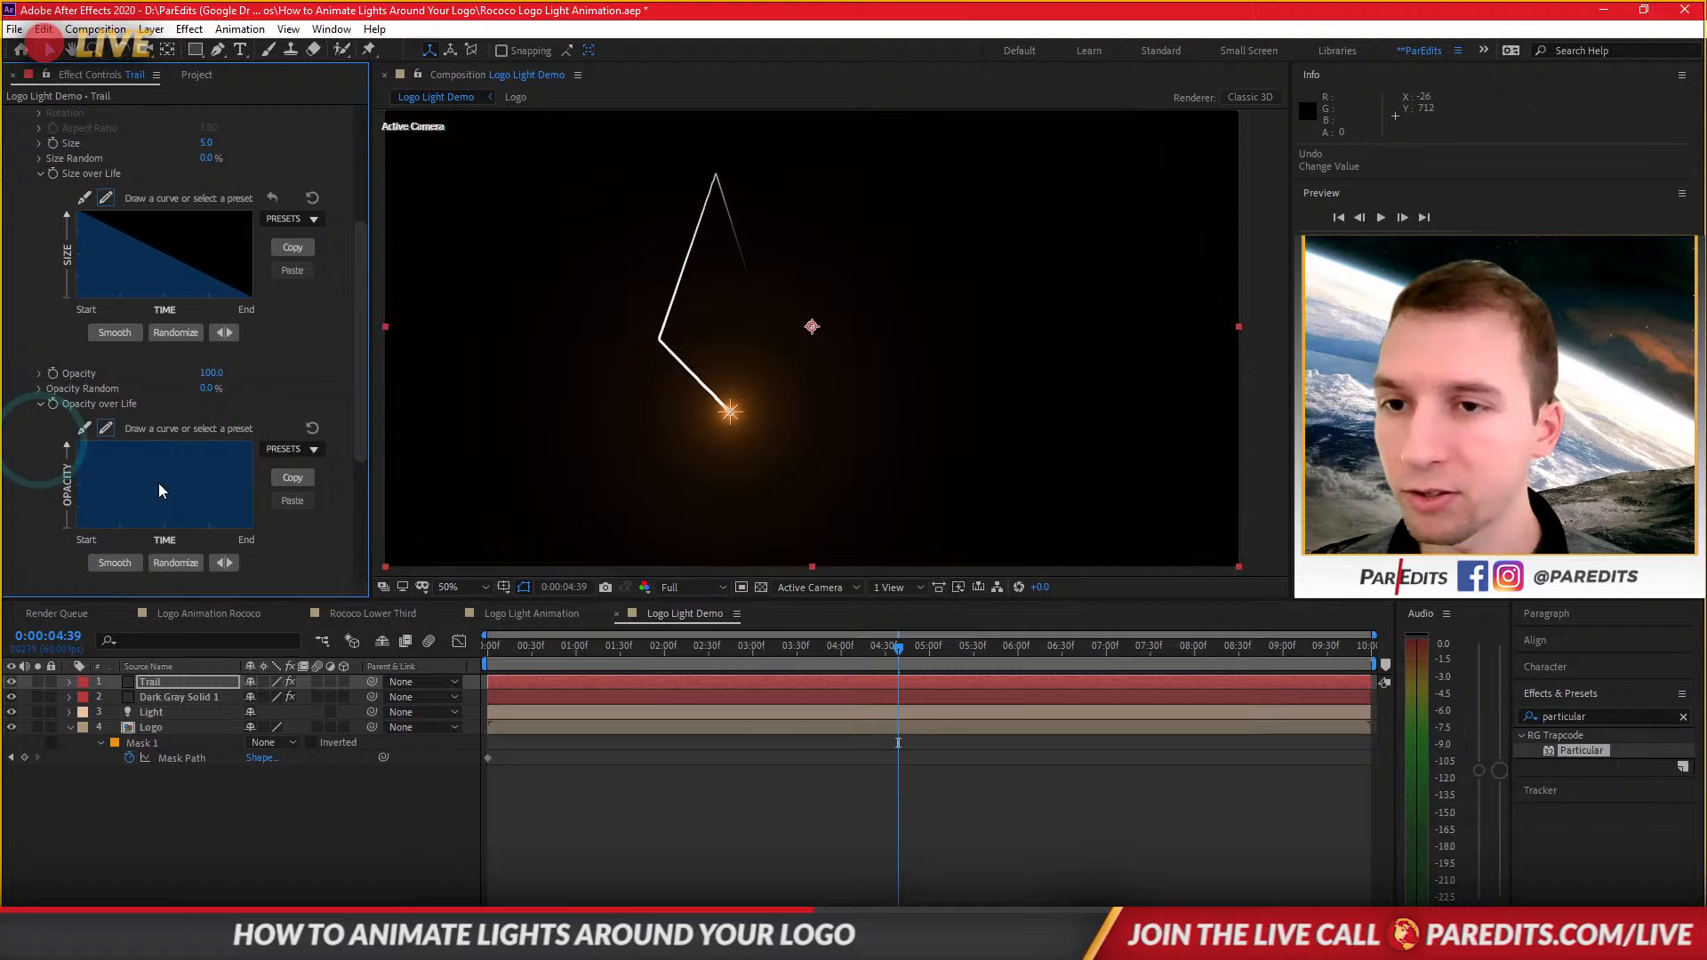
{"action": "left_click", "coordinate": [306, 450]}
{"action": "left_click", "coordinate": [299, 497]}
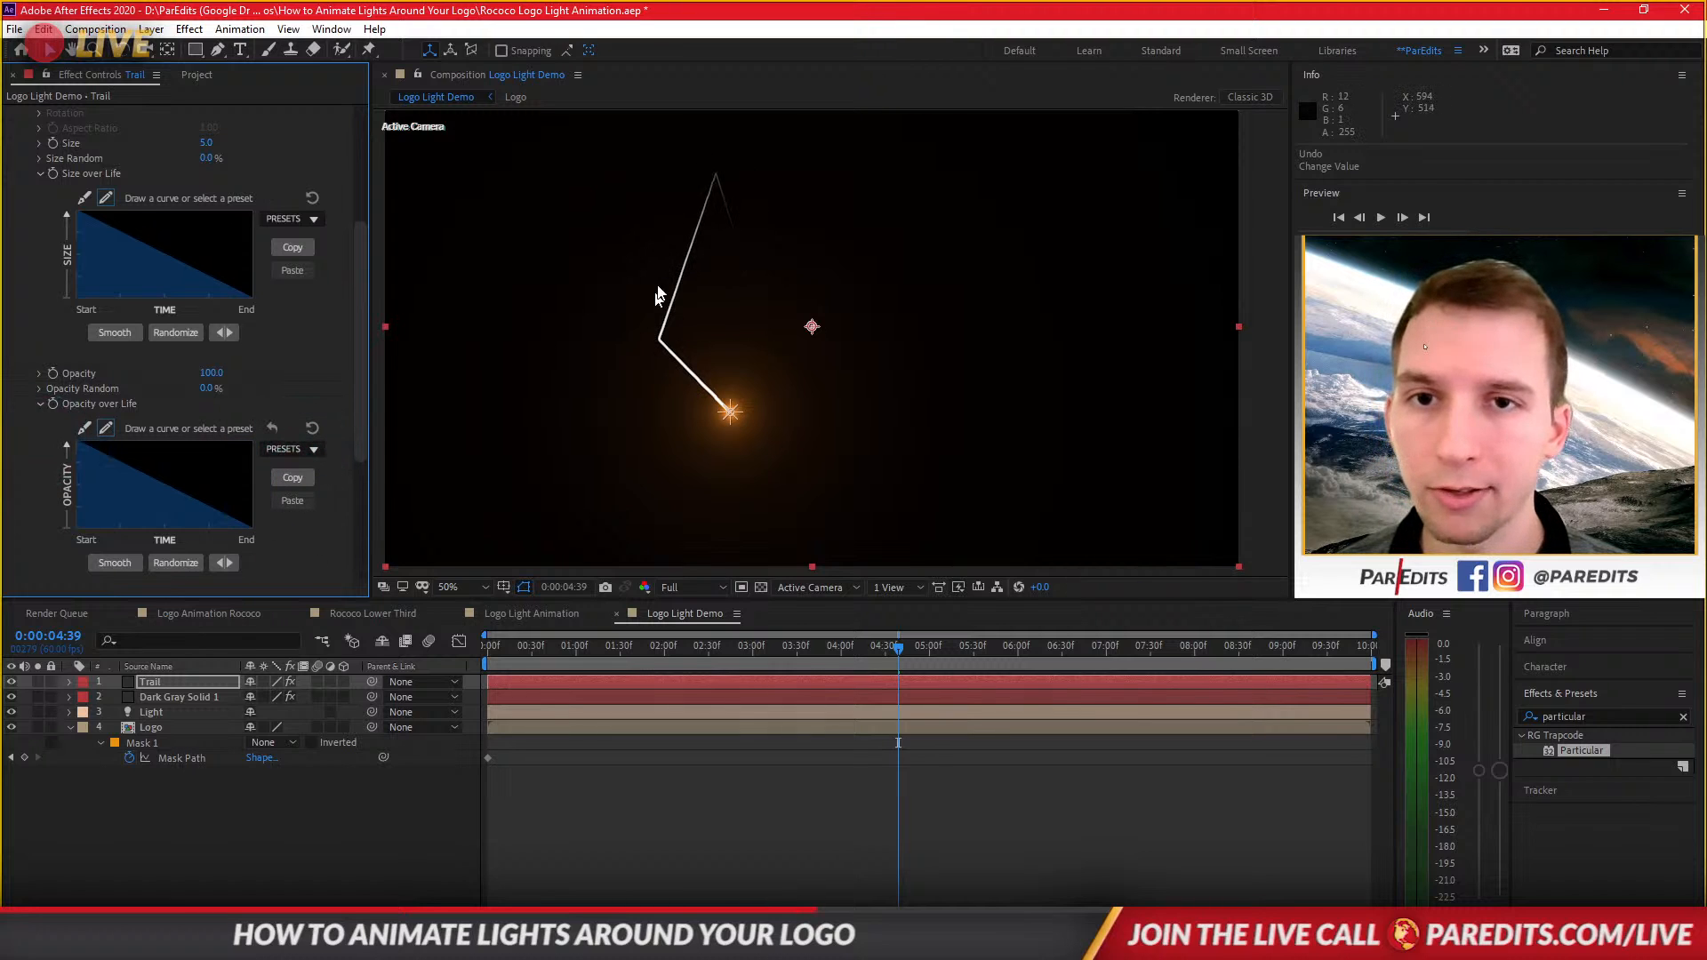
Set the particles' Set Color option to From Light Emitter.
{"action": "left_click_drag", "start_coordinate": [361, 437], "coordinate": [359, 537]}
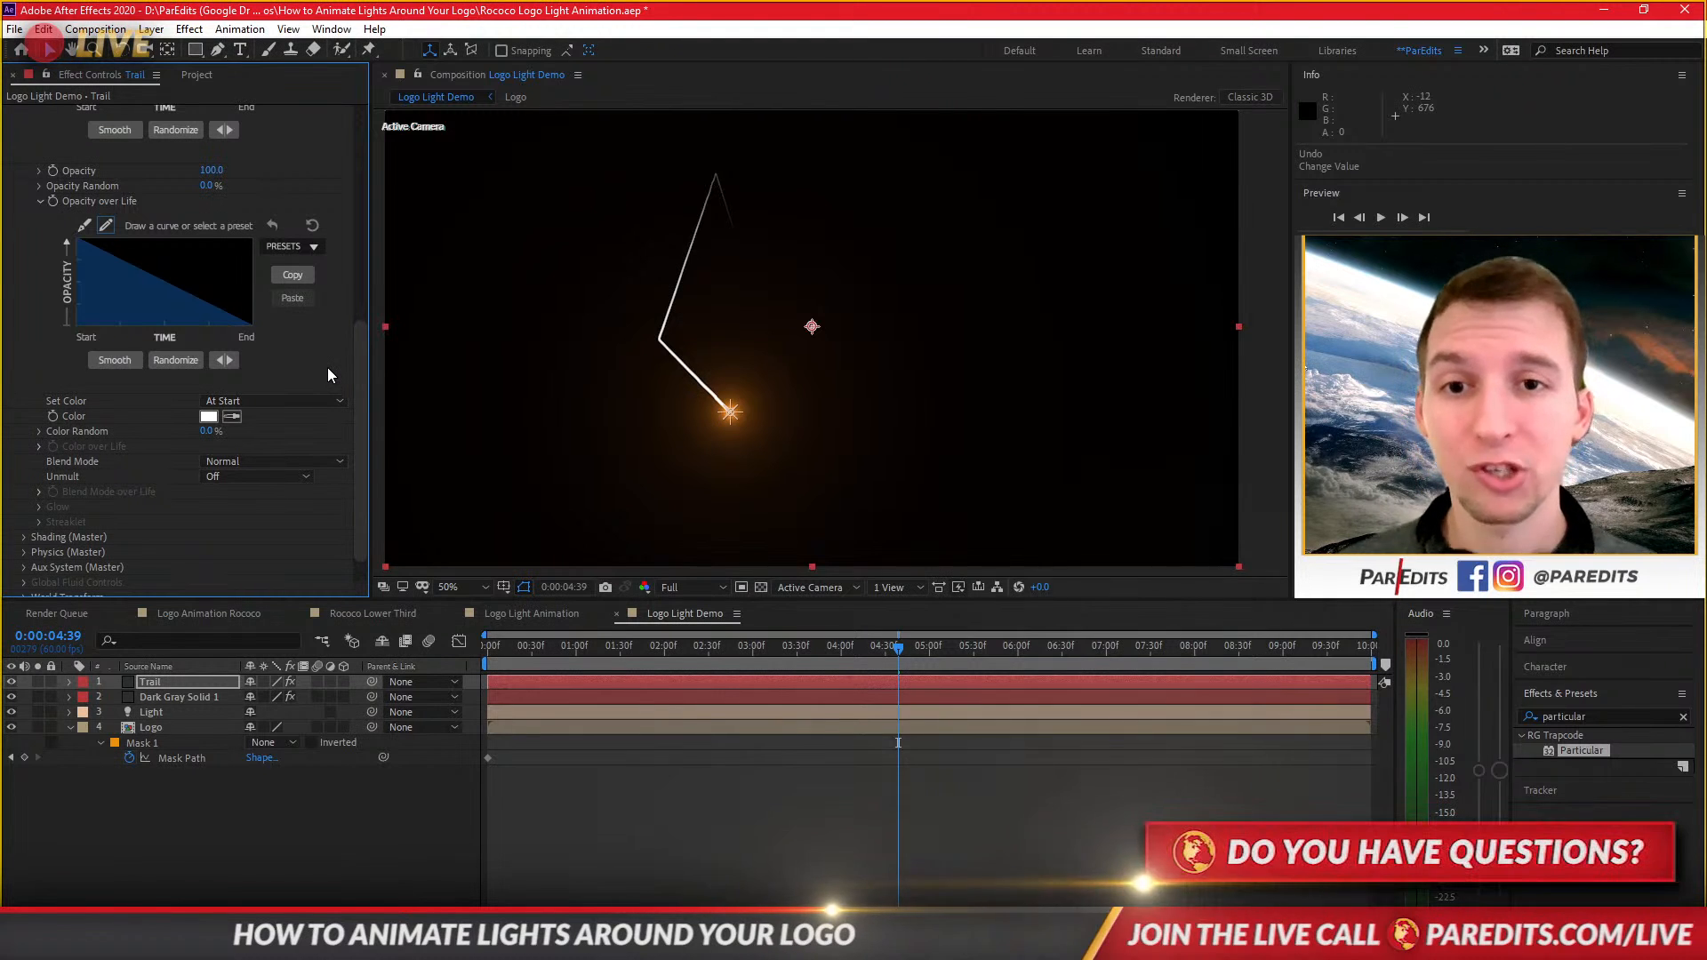
{"action": "left_click_drag", "start_coordinate": [365, 375], "coordinate": [359, 402]}
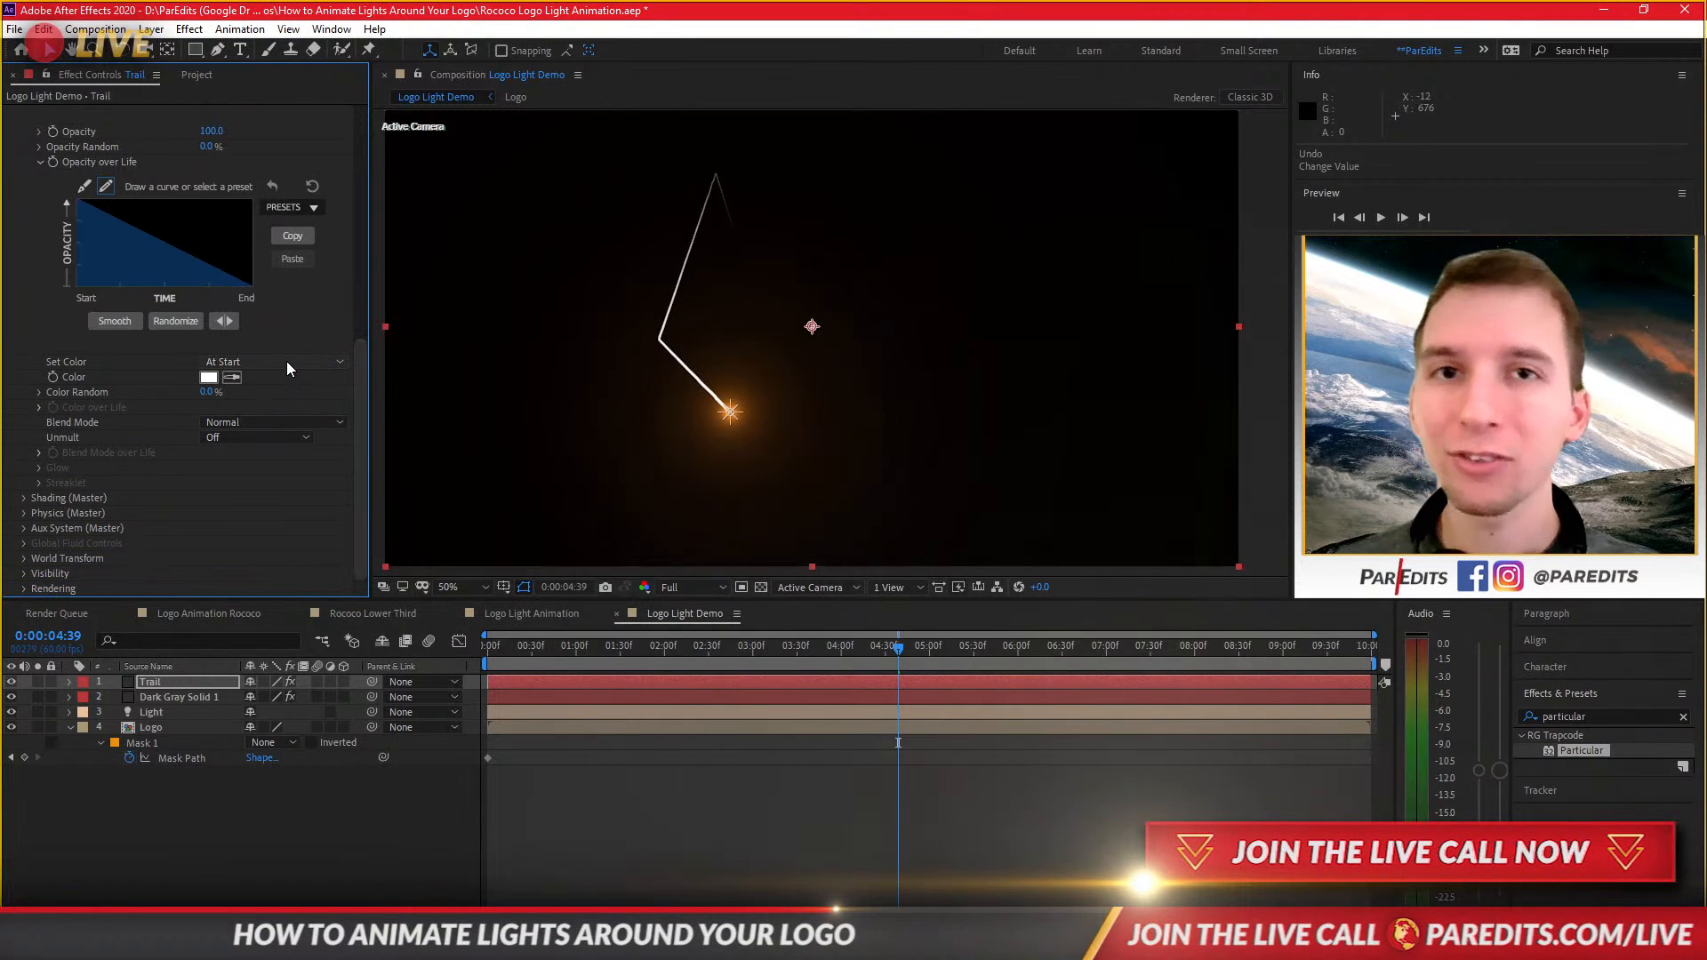
{"action": "left_click", "coordinate": [287, 361]}
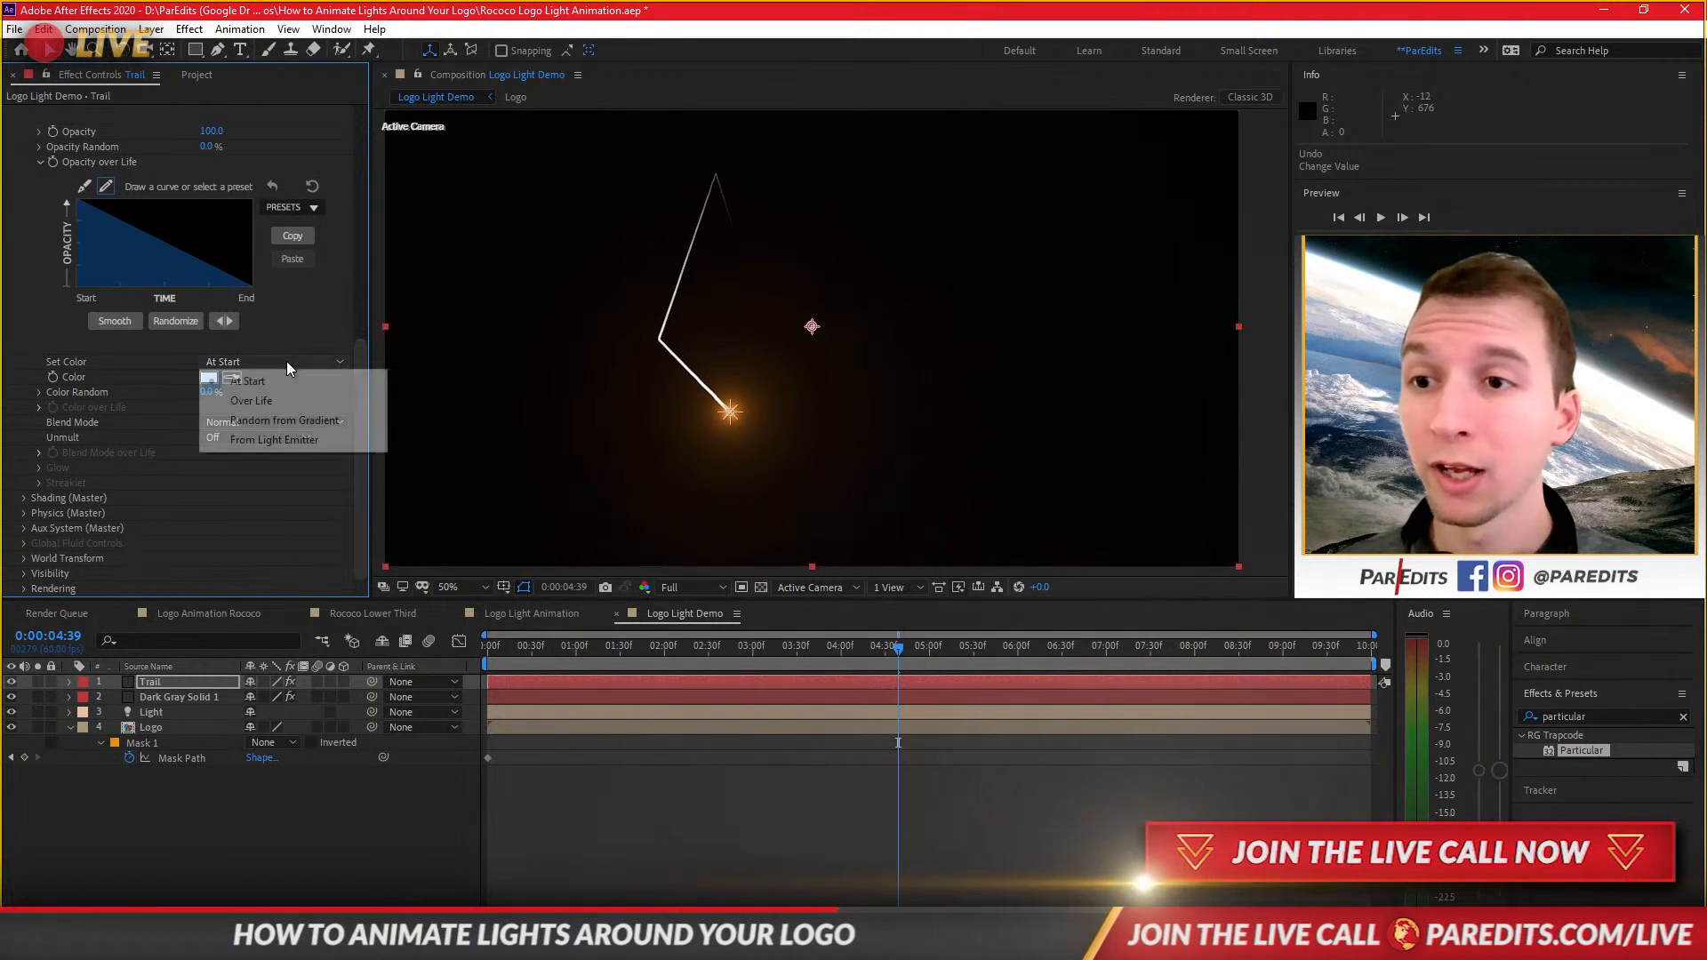
{"action": "left_click", "coordinate": [279, 439]}
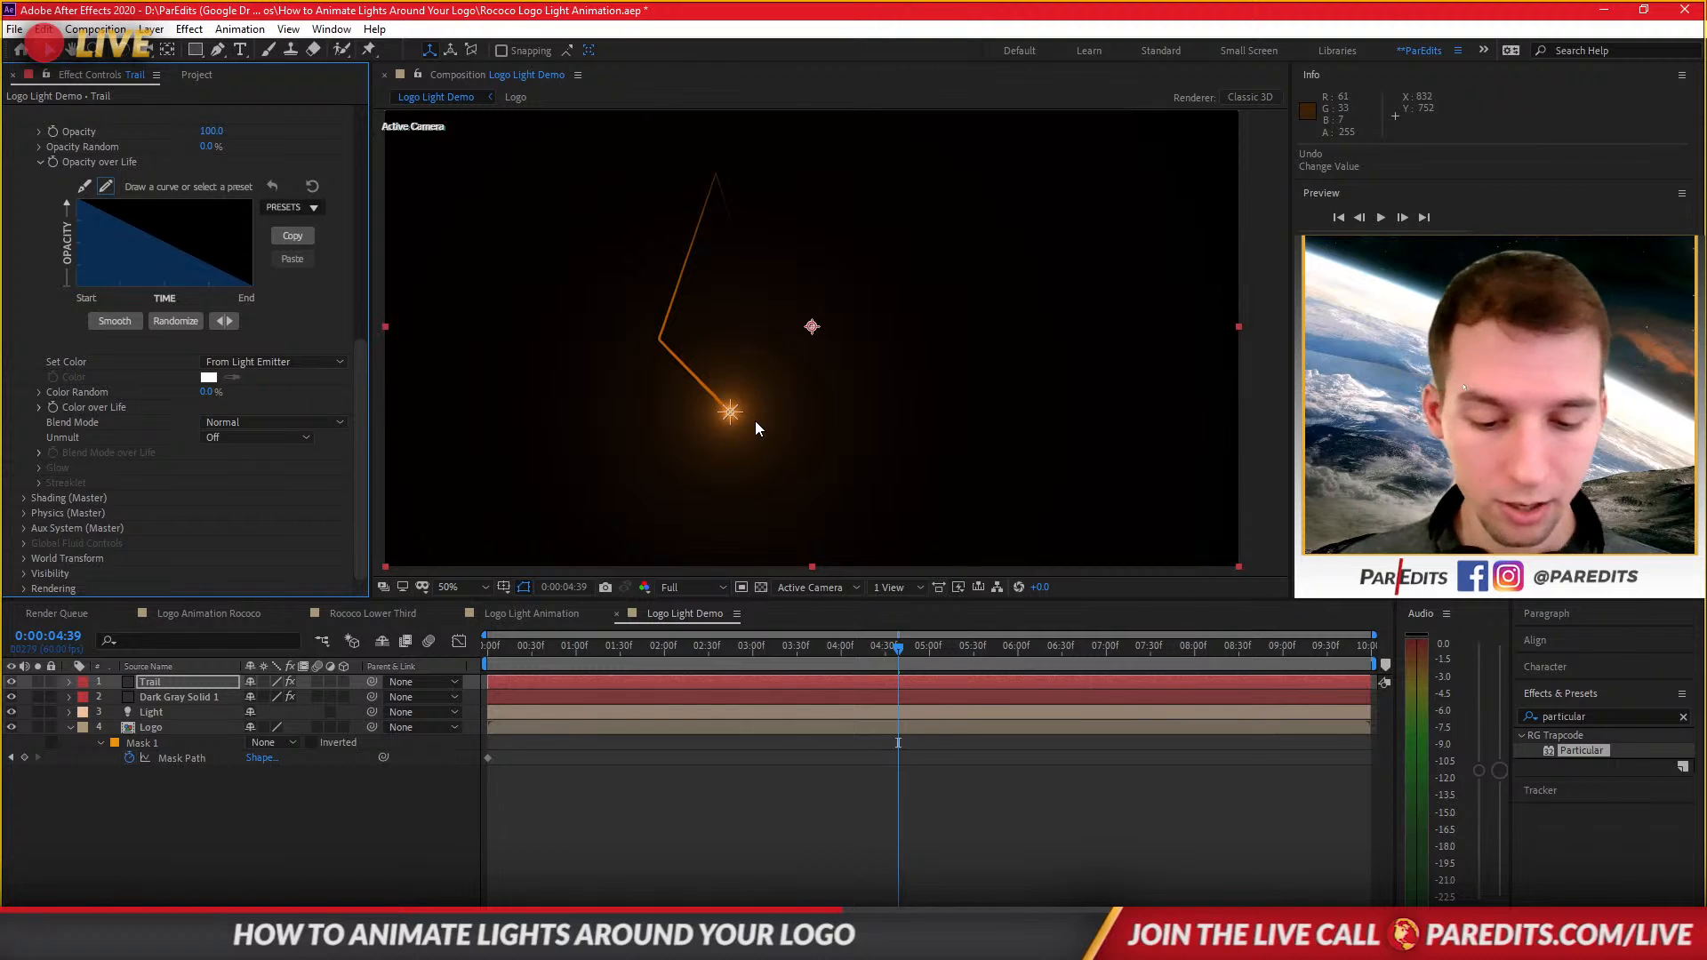
Play the composition from the start to preview the coloured particle trail.
{"action": "left_click", "coordinate": [725, 774]}
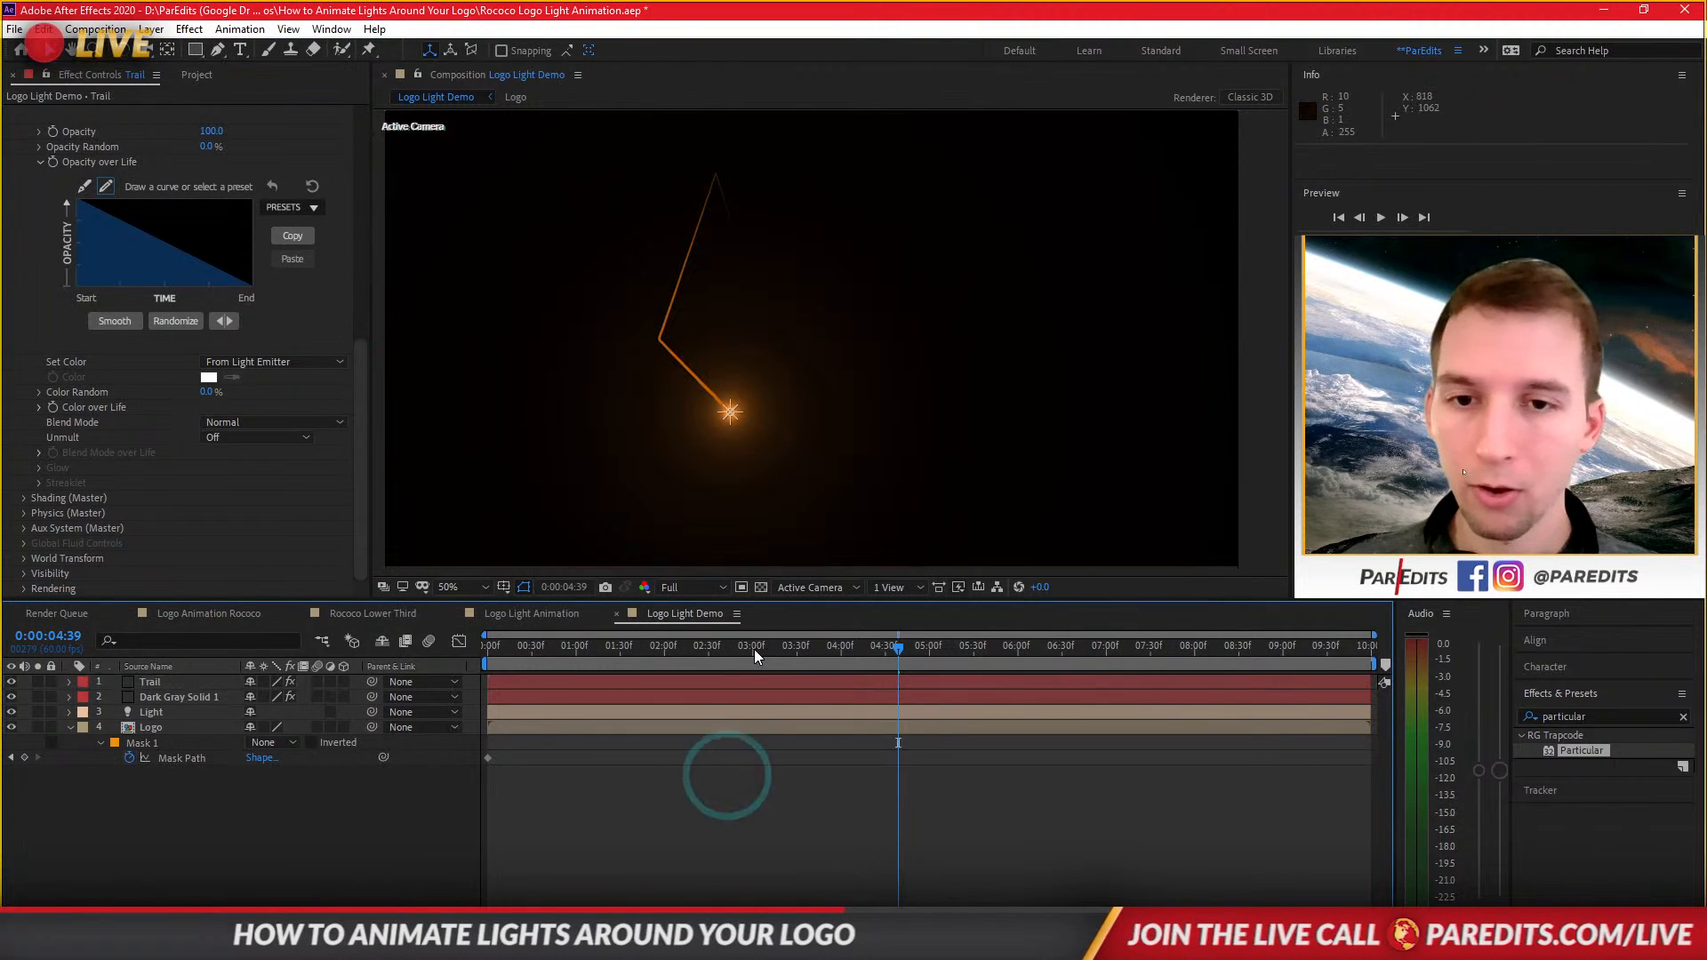
{"action": "left_click", "coordinate": [708, 647]}
{"action": "left_click_drag", "start_coordinate": [626, 659], "coordinate": [483, 654]}
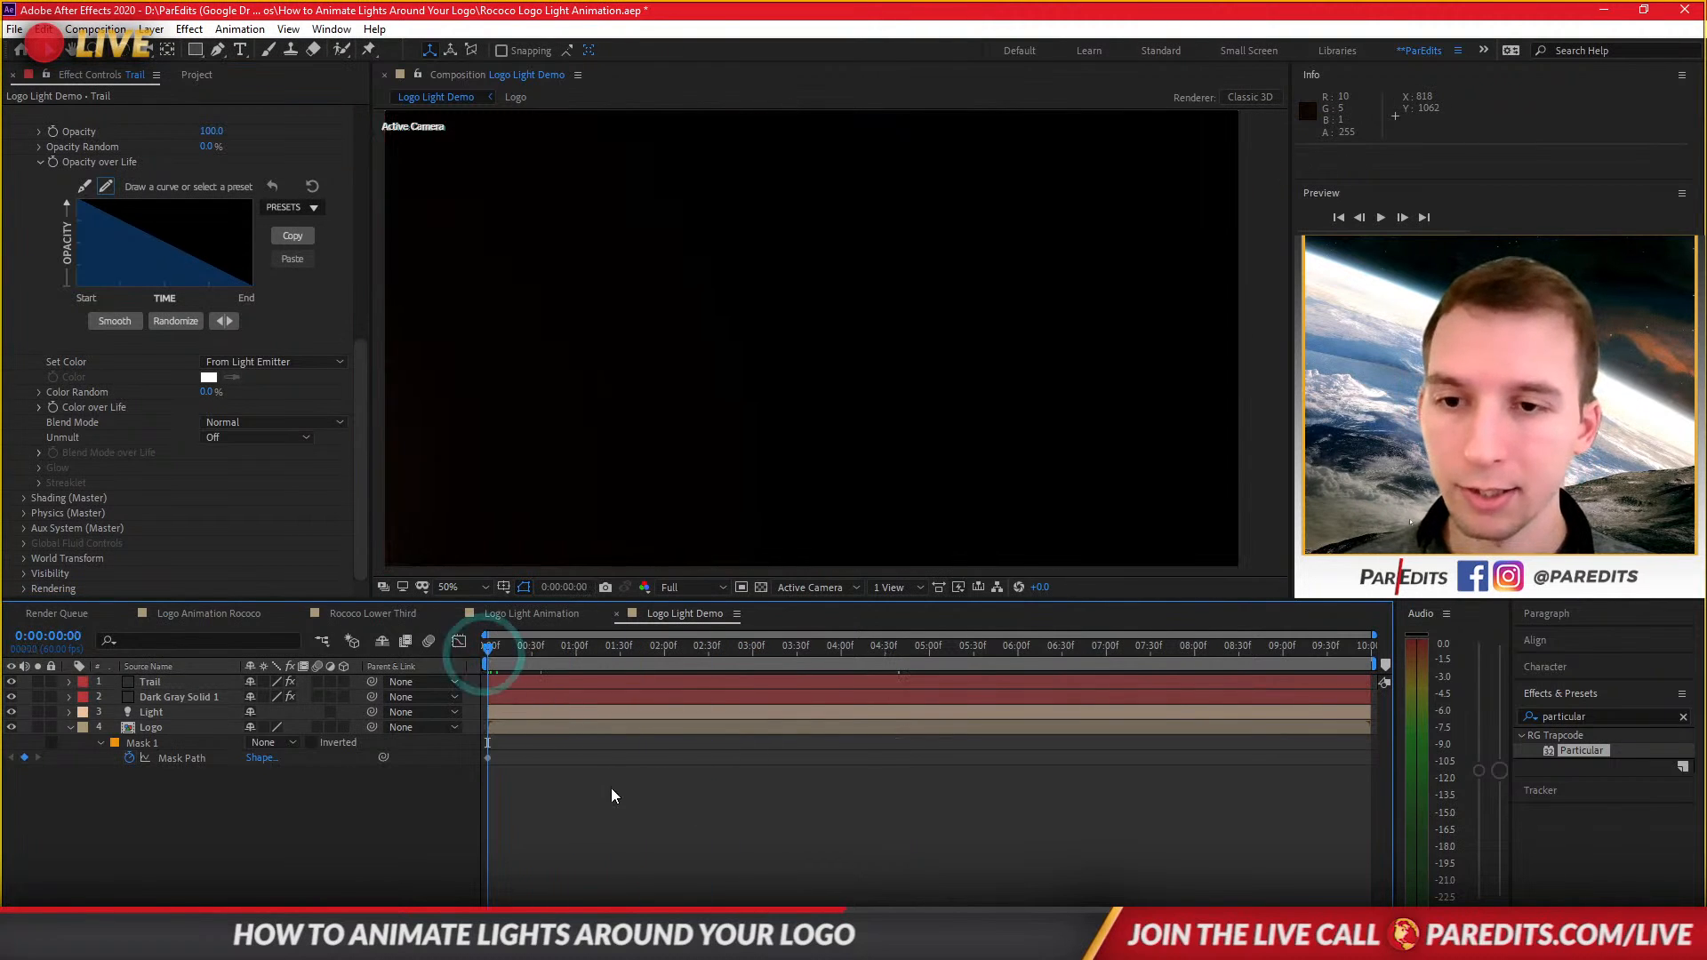
{"action": "key", "text": "space"}
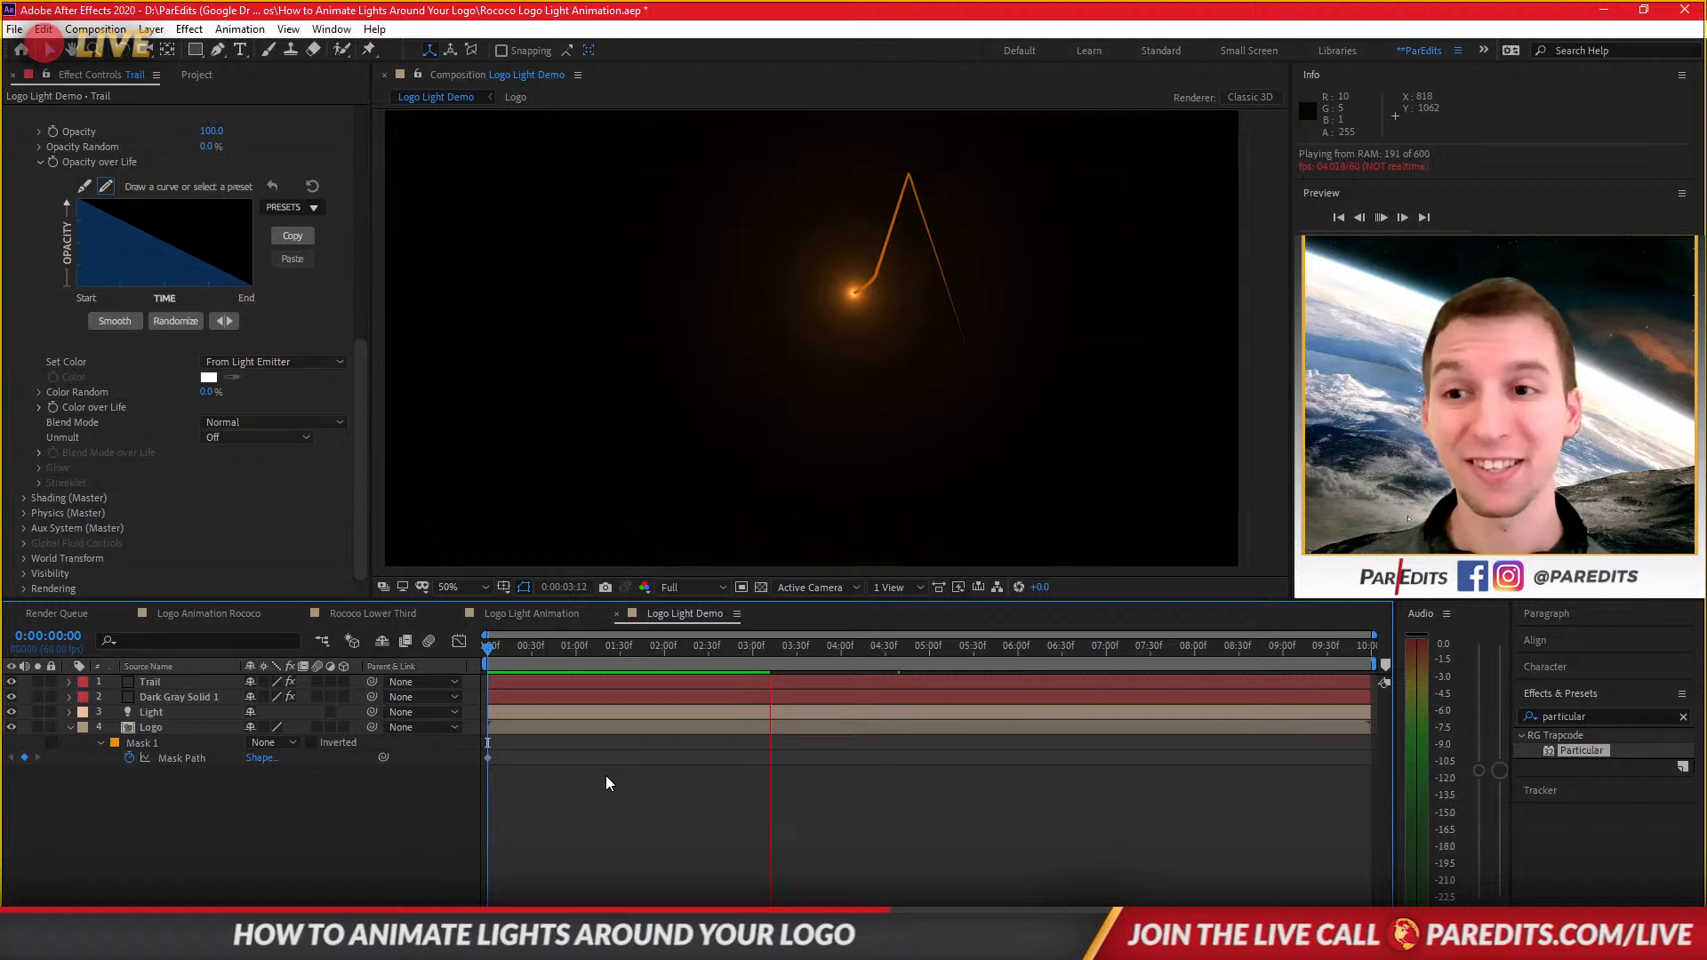
{"action": "left_click_drag", "start_coordinate": [359, 420], "coordinate": [356, 130]}
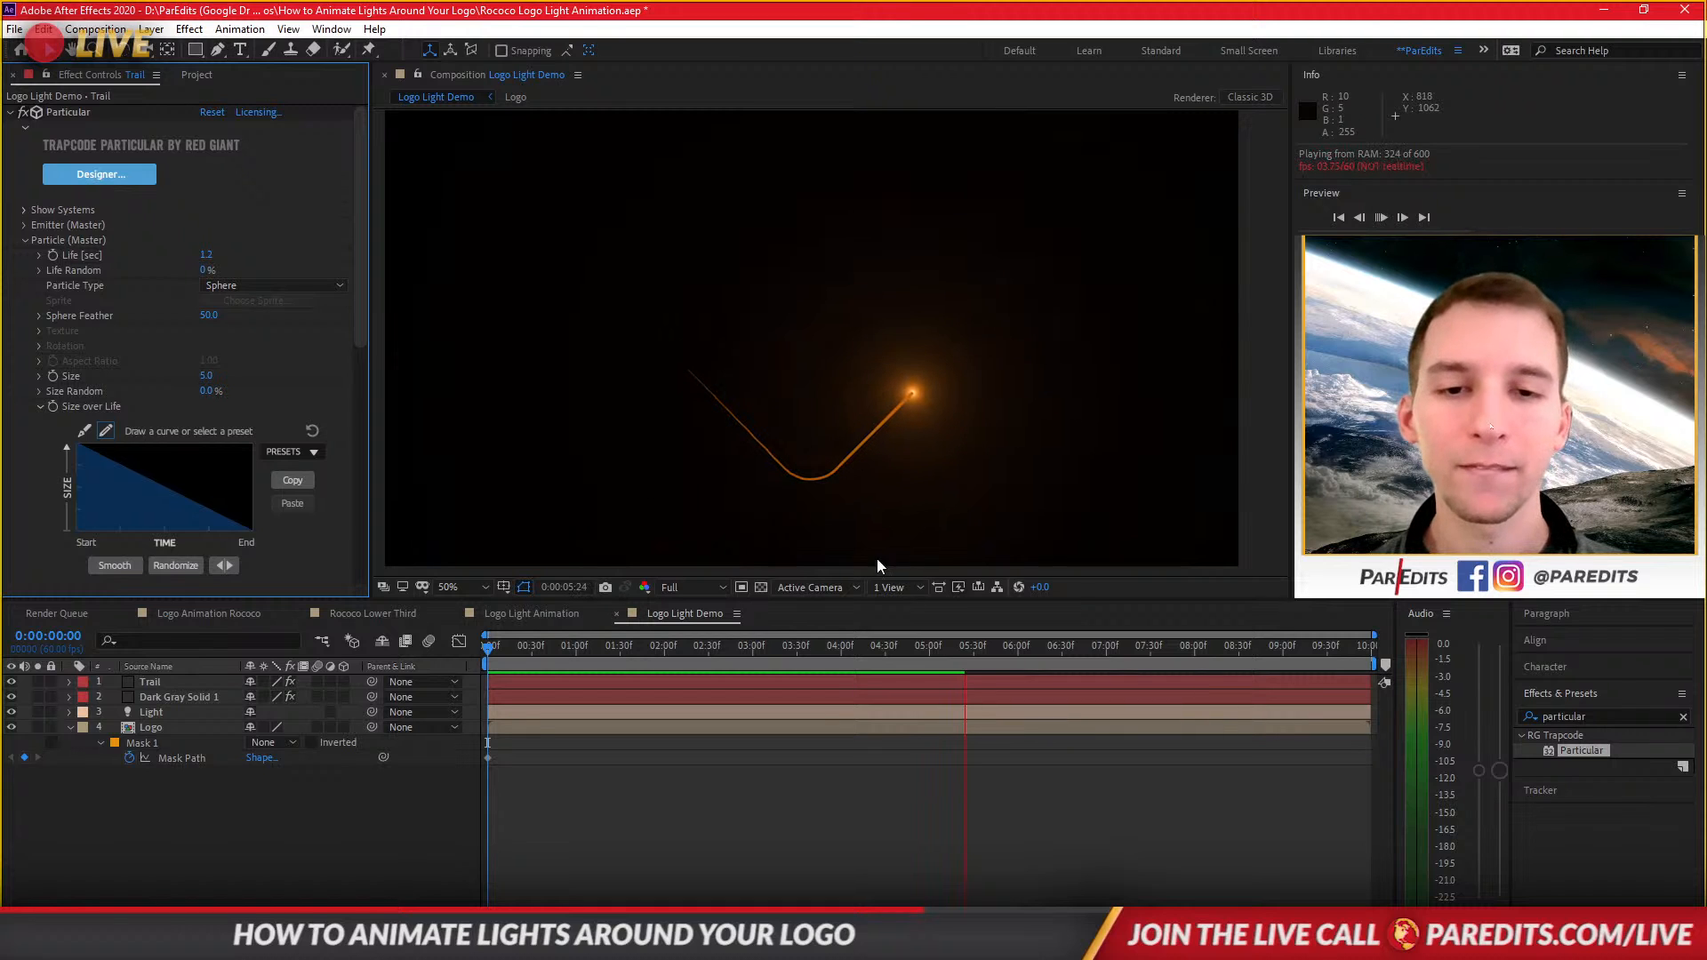
{"action": "left_click", "coordinate": [522, 707]}
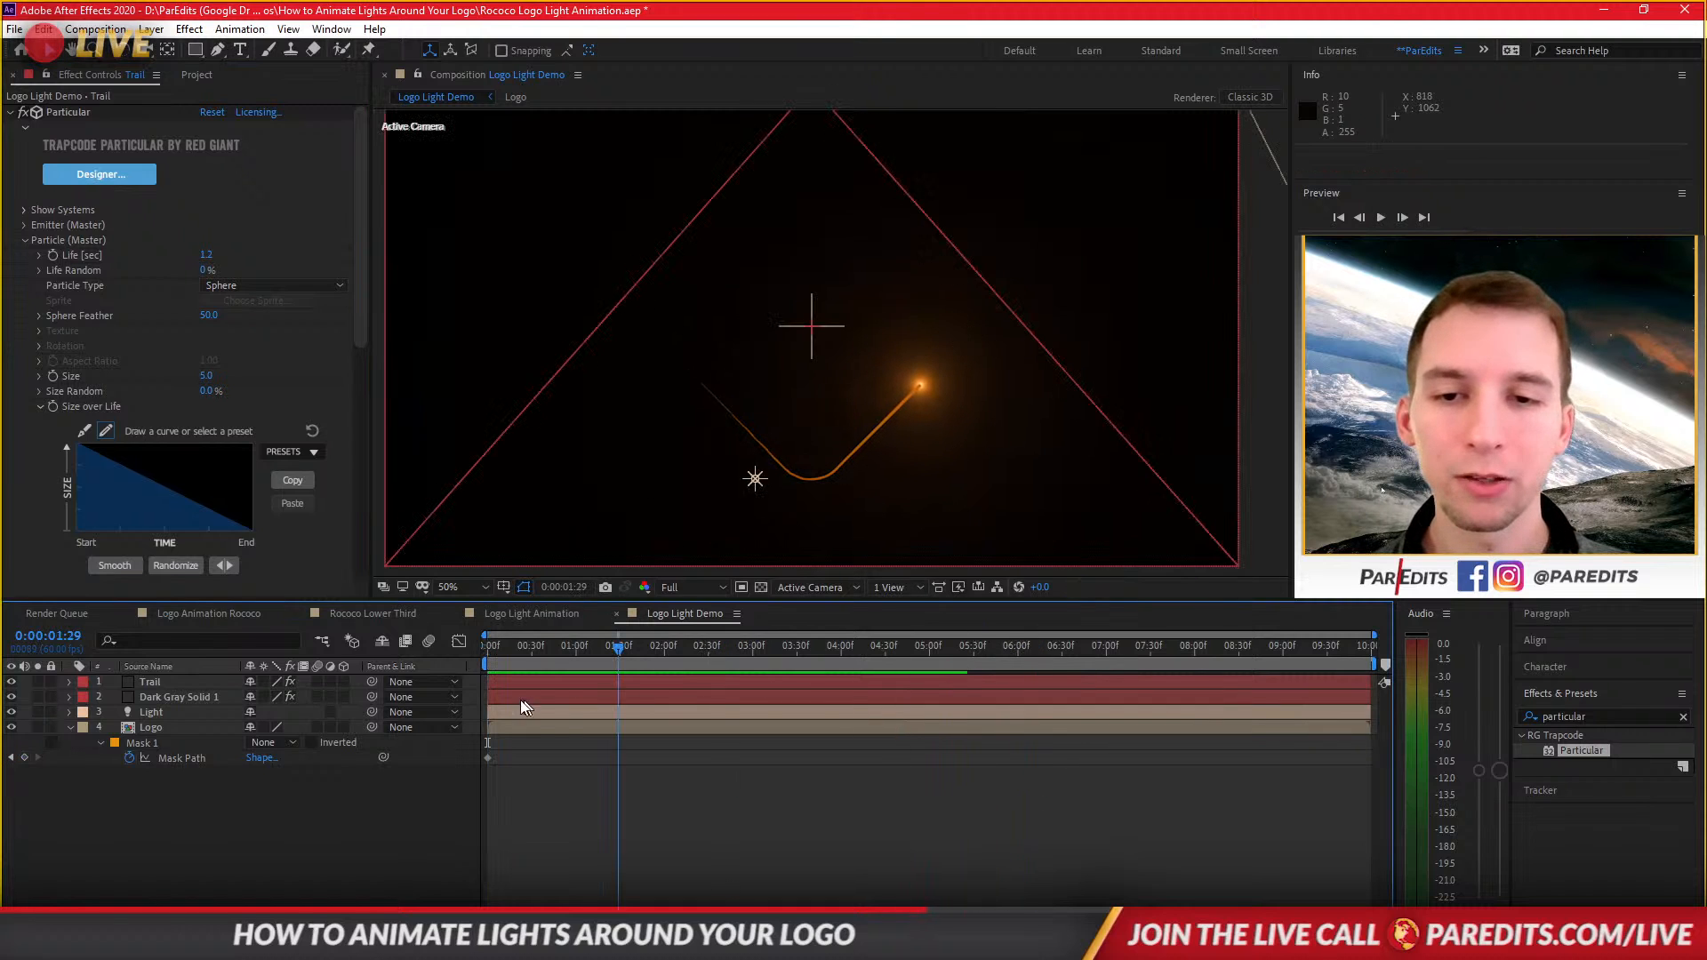
{"action": "key", "text": "space"}
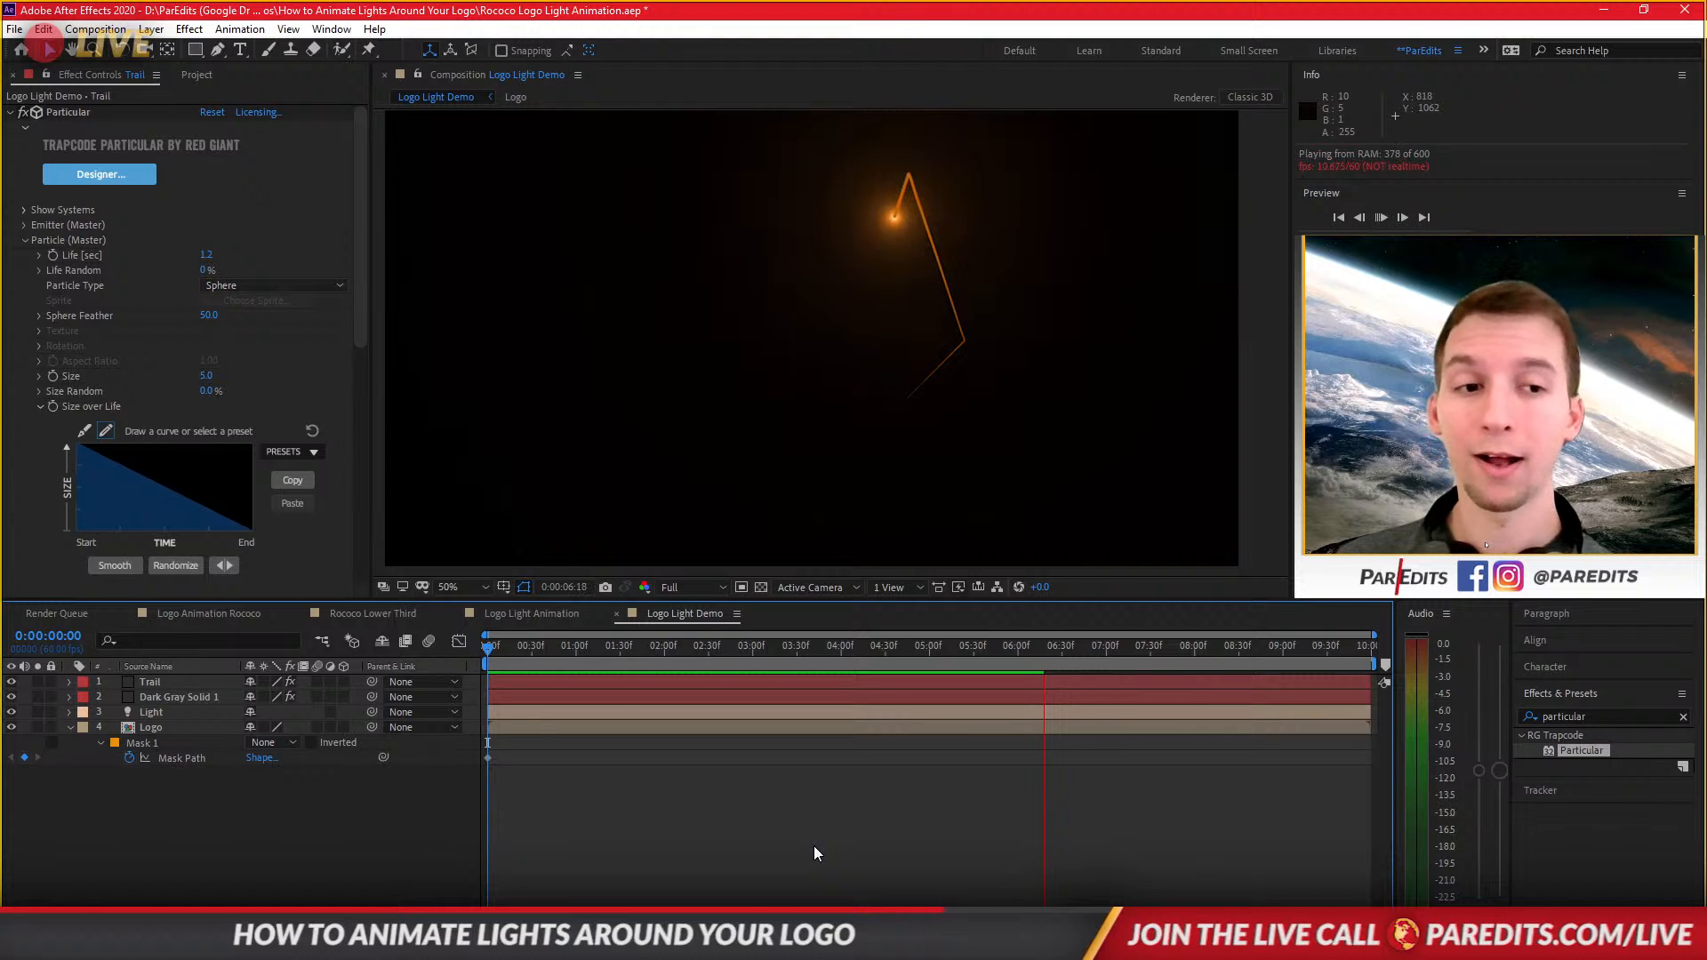
{"action": "key", "text": "space"}
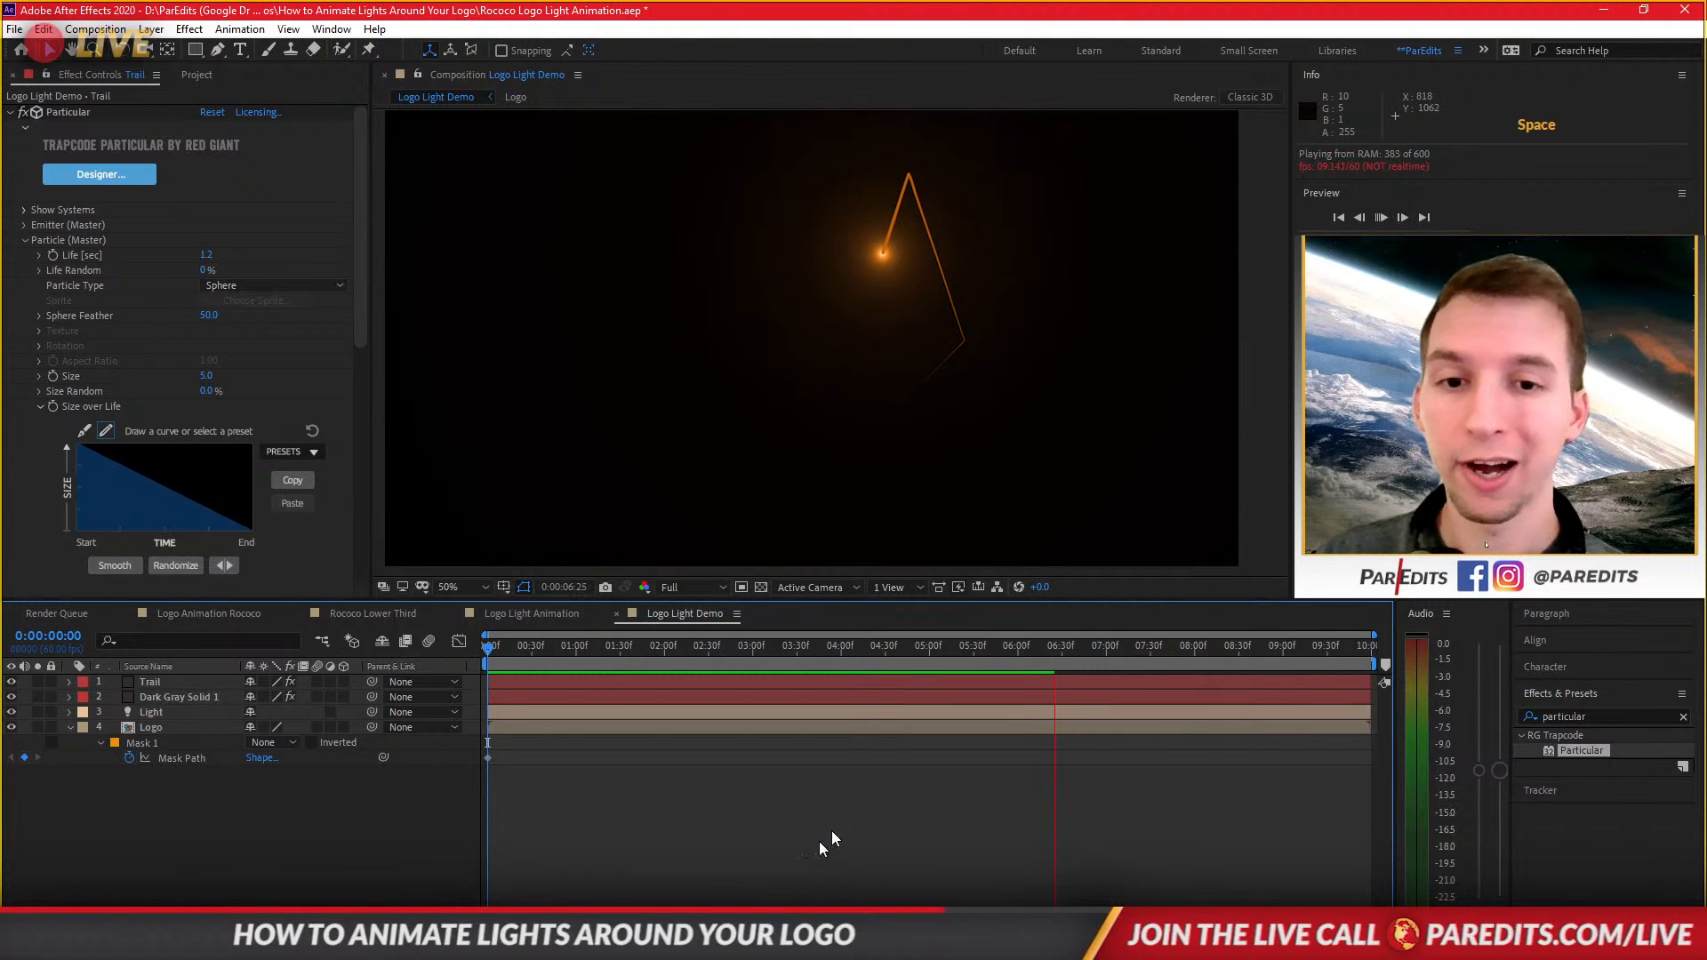
Make the Logo layer a 3D layer and set its Z position to 4.
{"action": "left_click", "coordinate": [156, 728]}
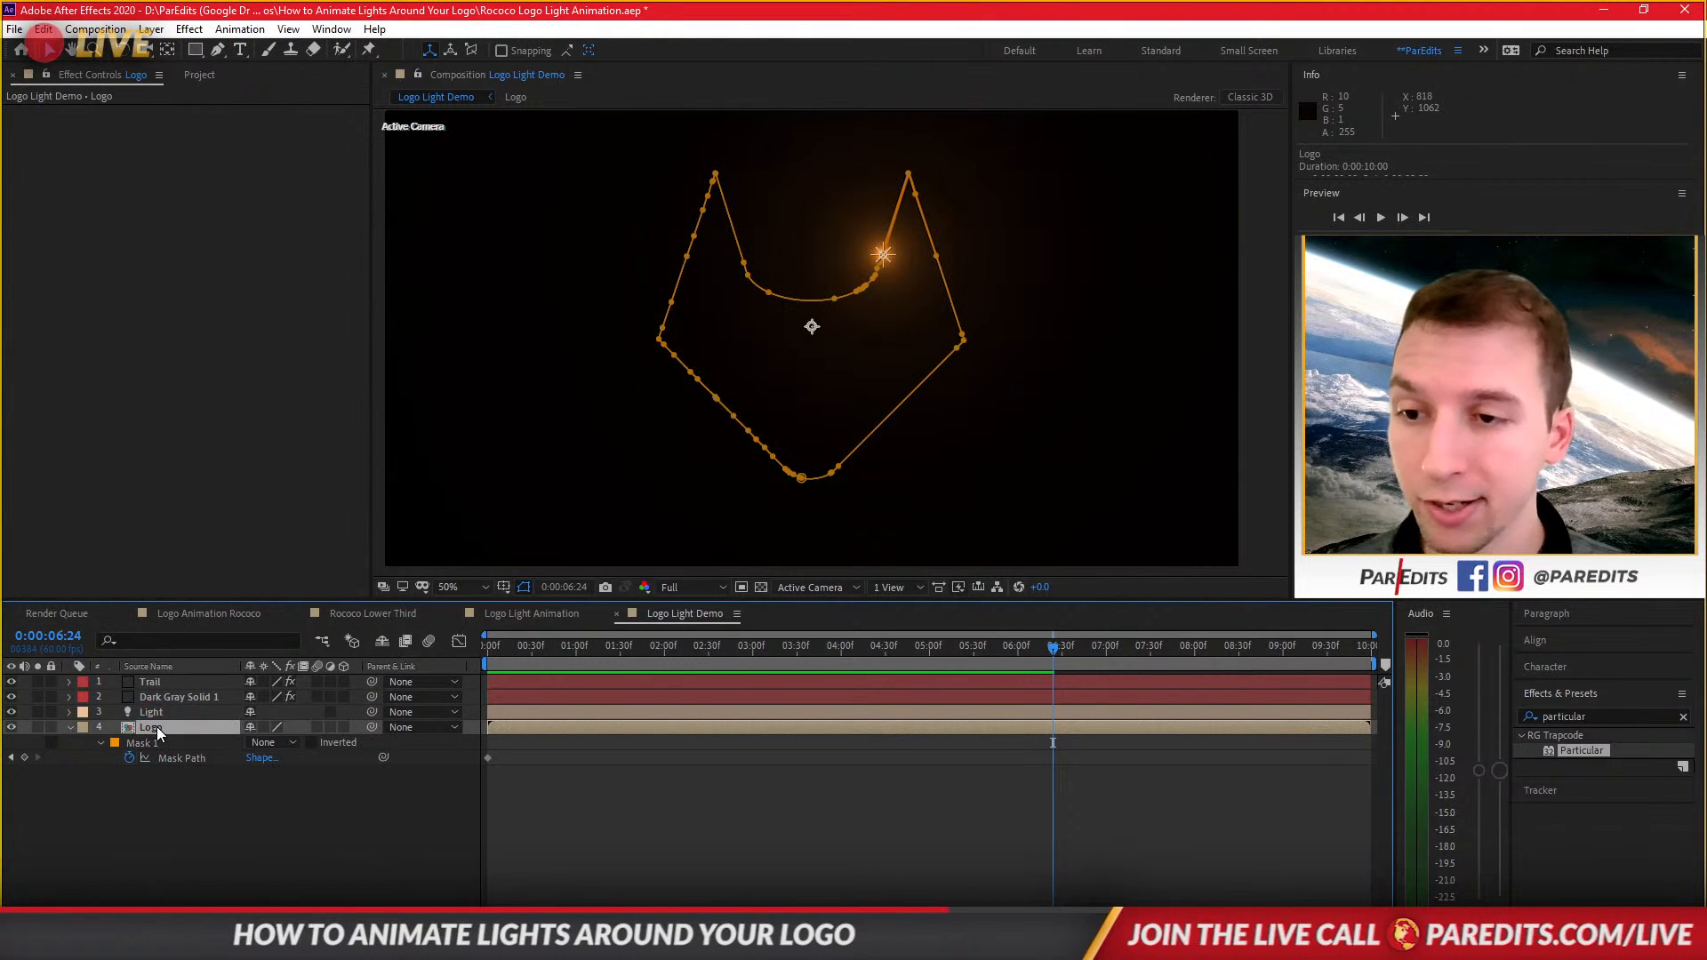
{"action": "left_click", "coordinate": [344, 727]}
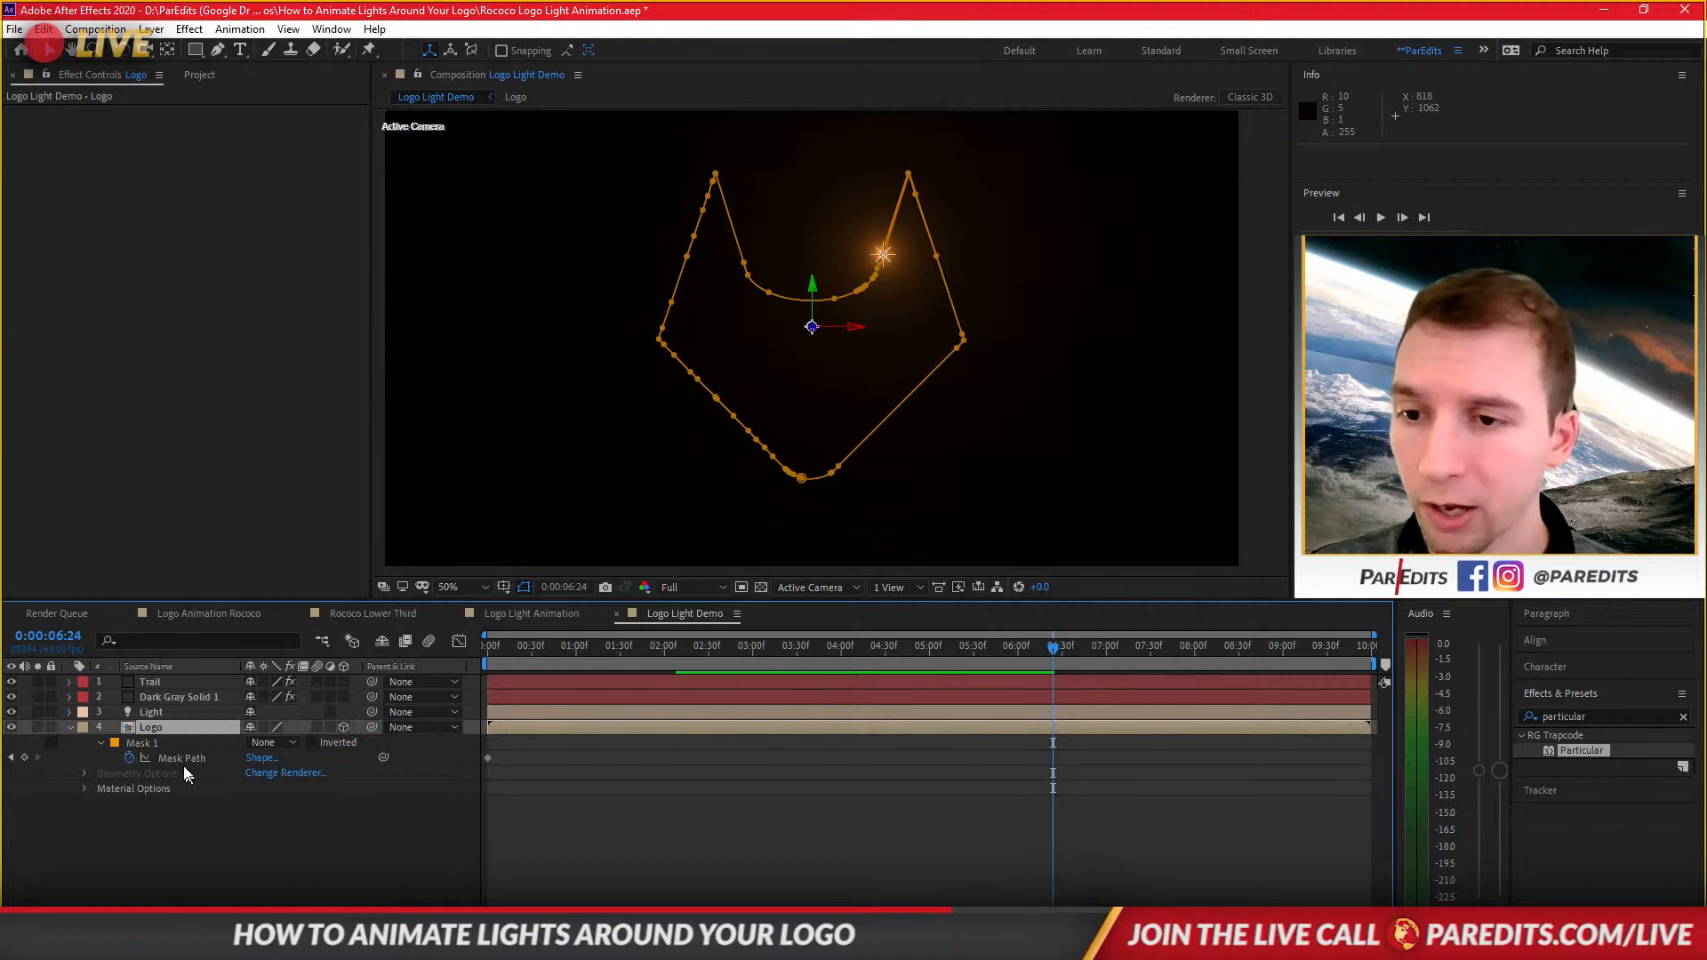
{"action": "key", "text": "p"}
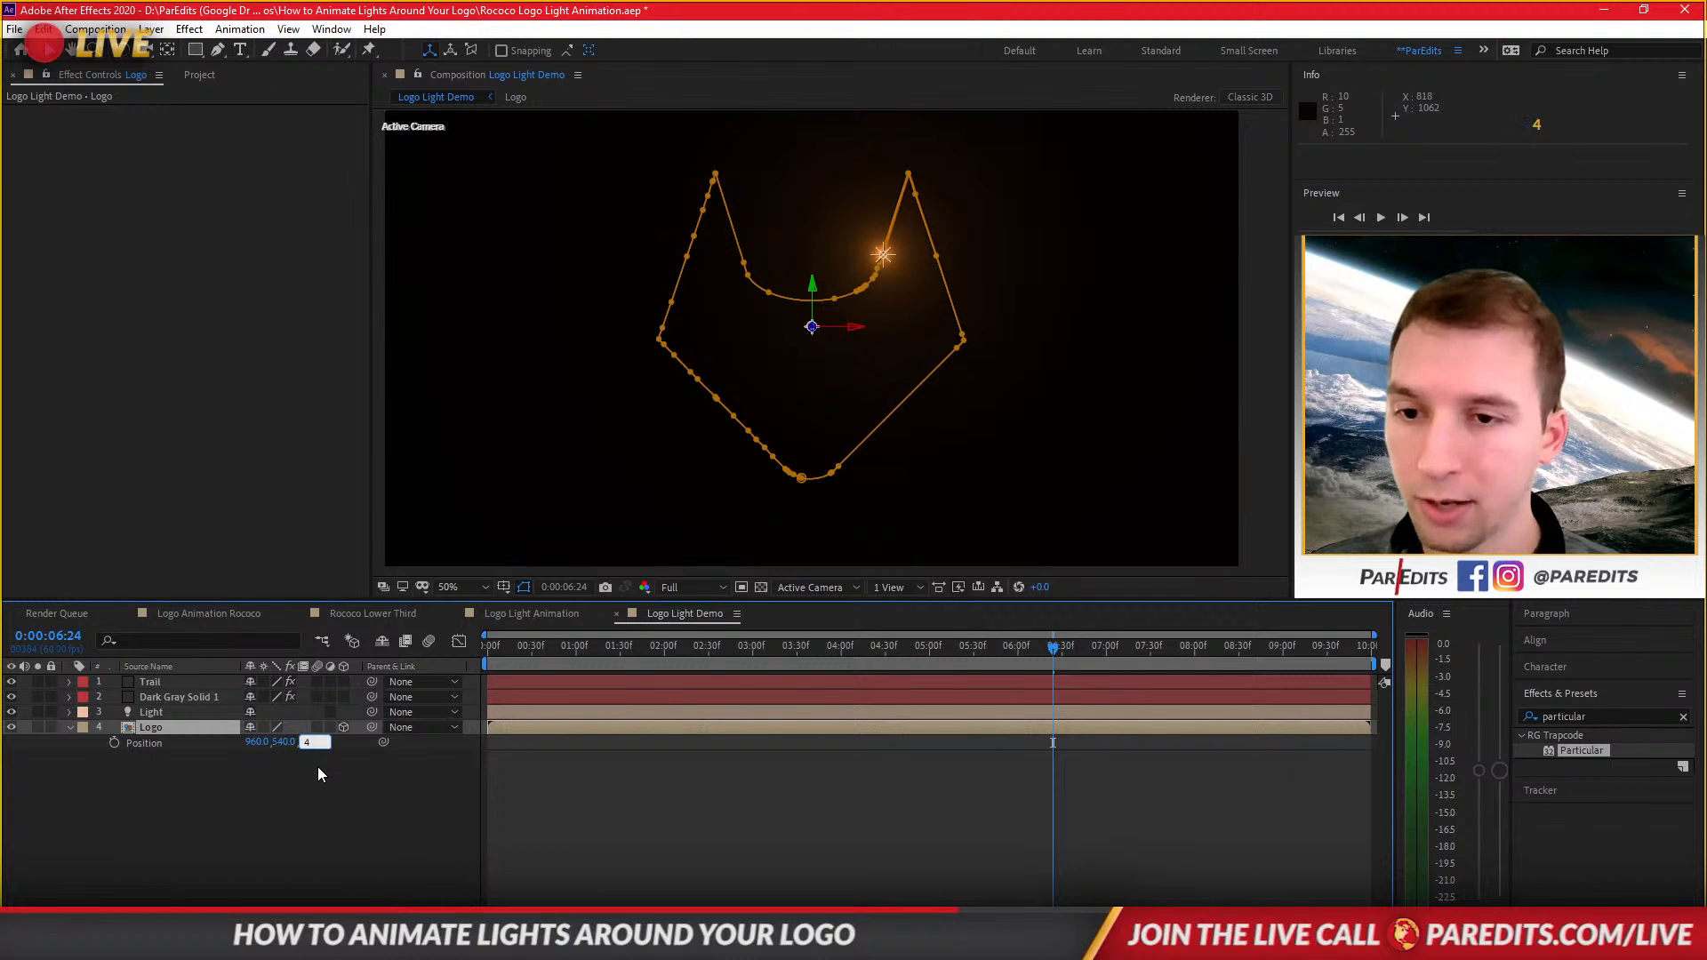
{"action": "key", "text": "Return"}
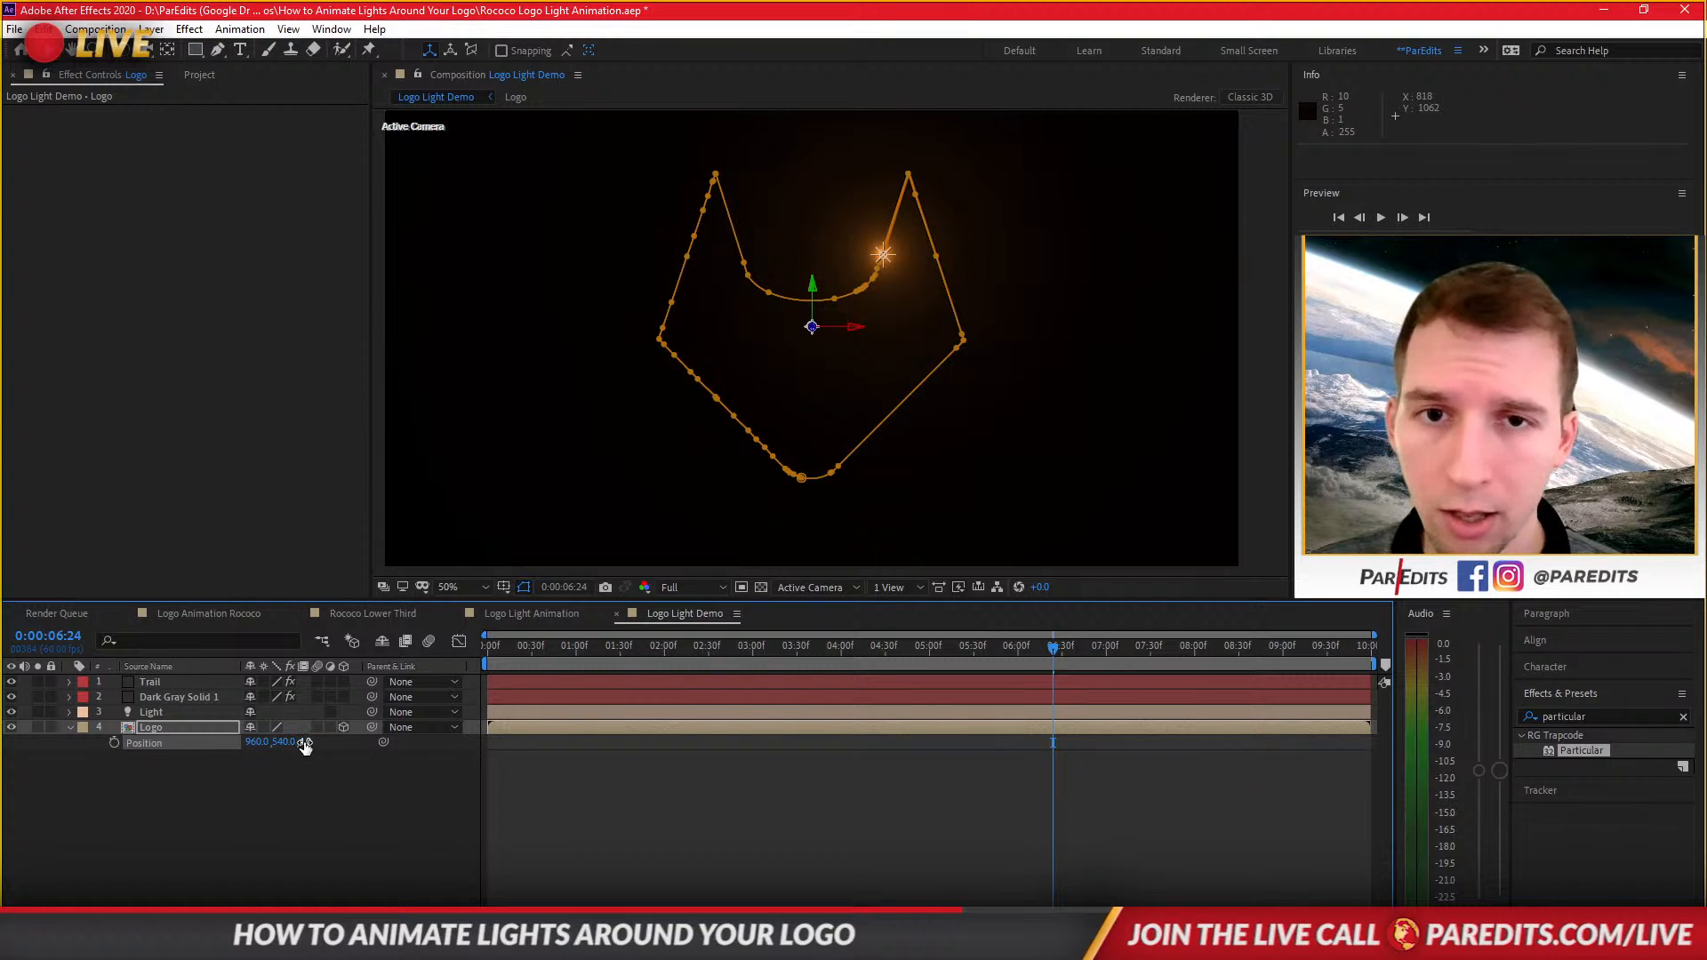
{"action": "left_click_drag", "start_coordinate": [305, 743], "coordinate": [149, 762]}
{"action": "key", "text": "ctrl+z"}
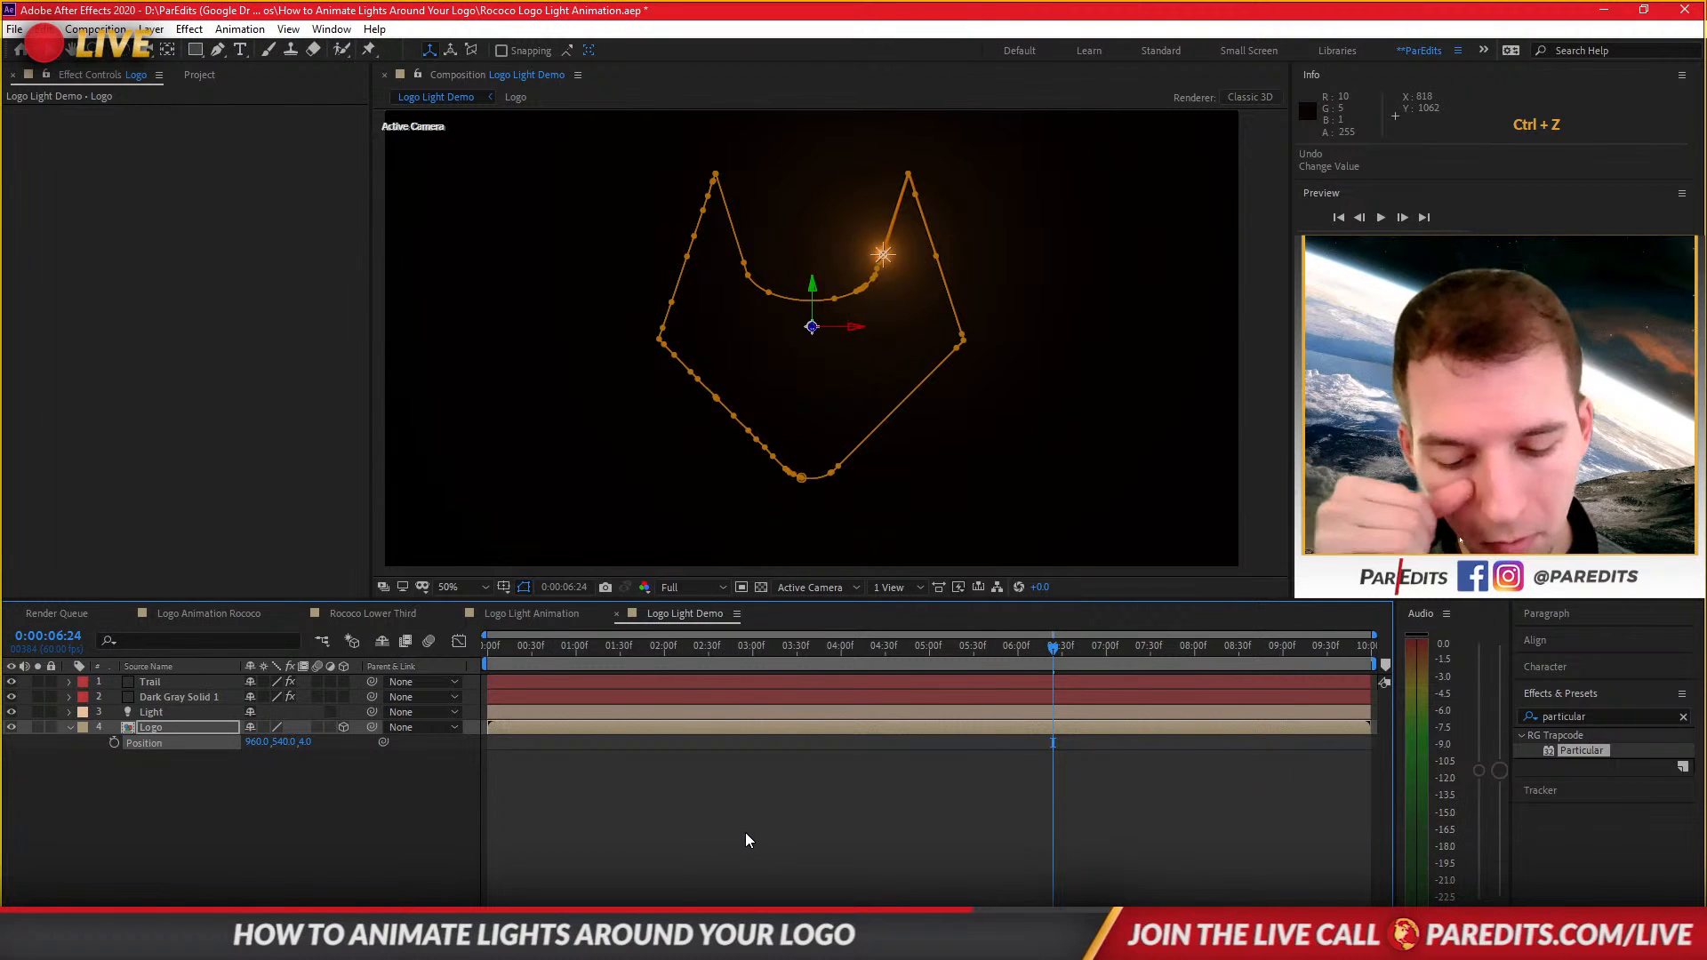
Set the Logo layer's Z position to 50.
{"action": "left_click", "coordinate": [612, 728]}
{"action": "key", "text": "t"}
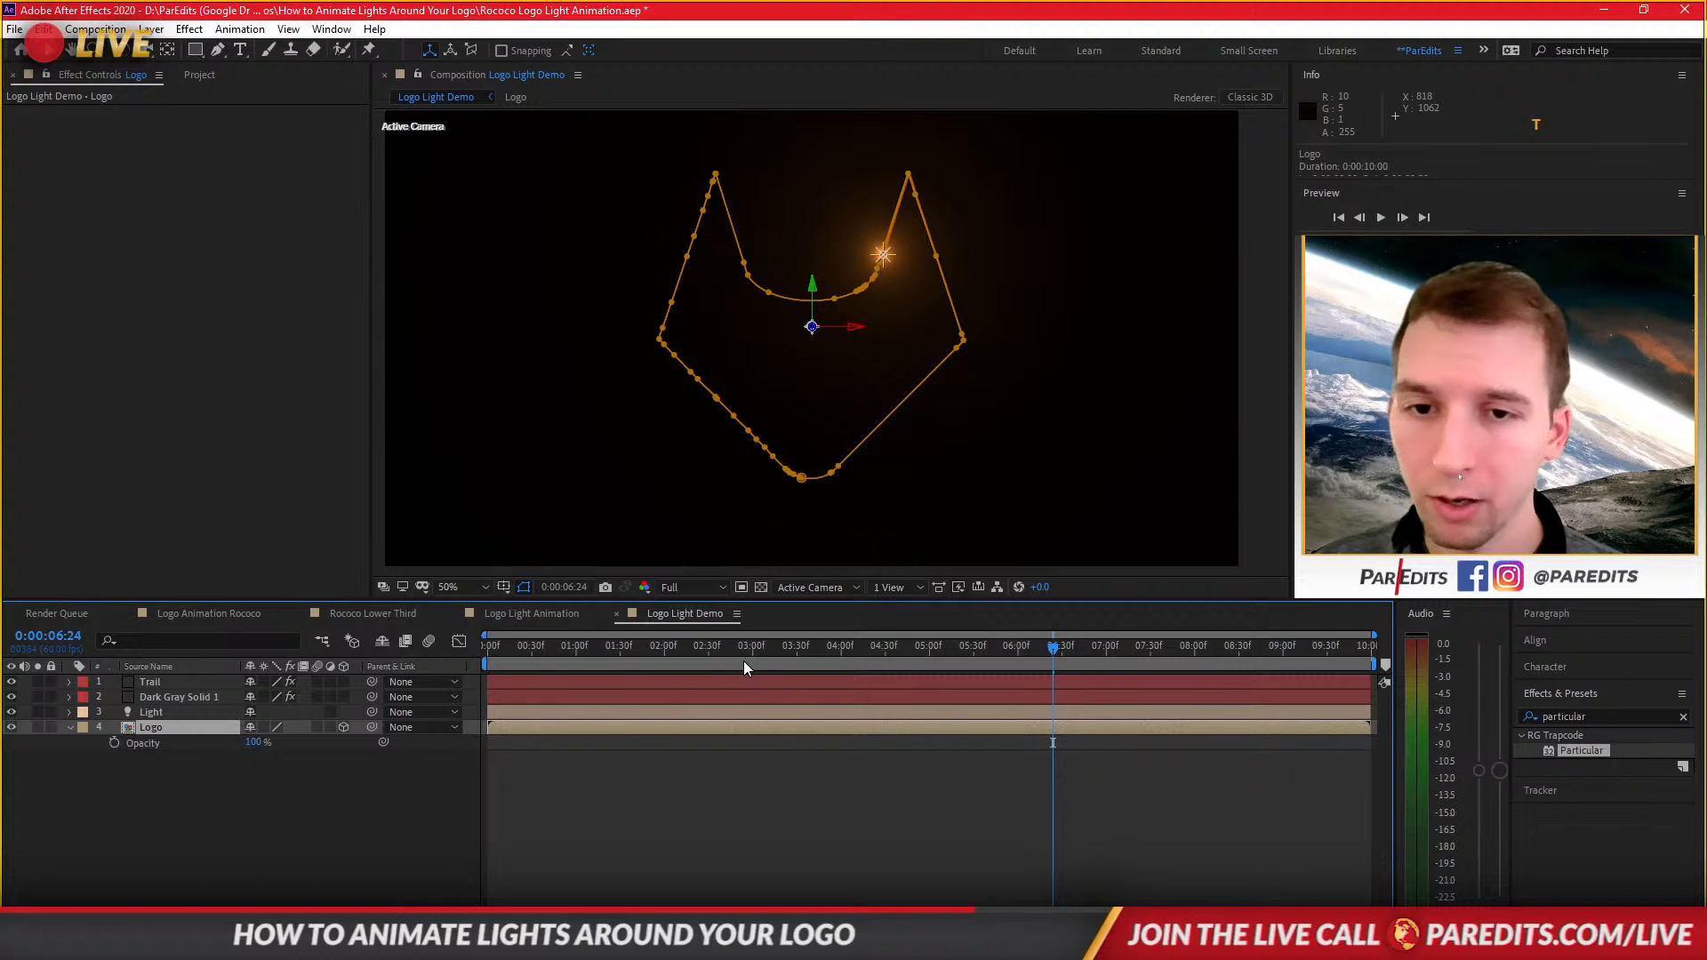
{"action": "left_click_drag", "start_coordinate": [751, 649], "coordinate": [648, 663]}
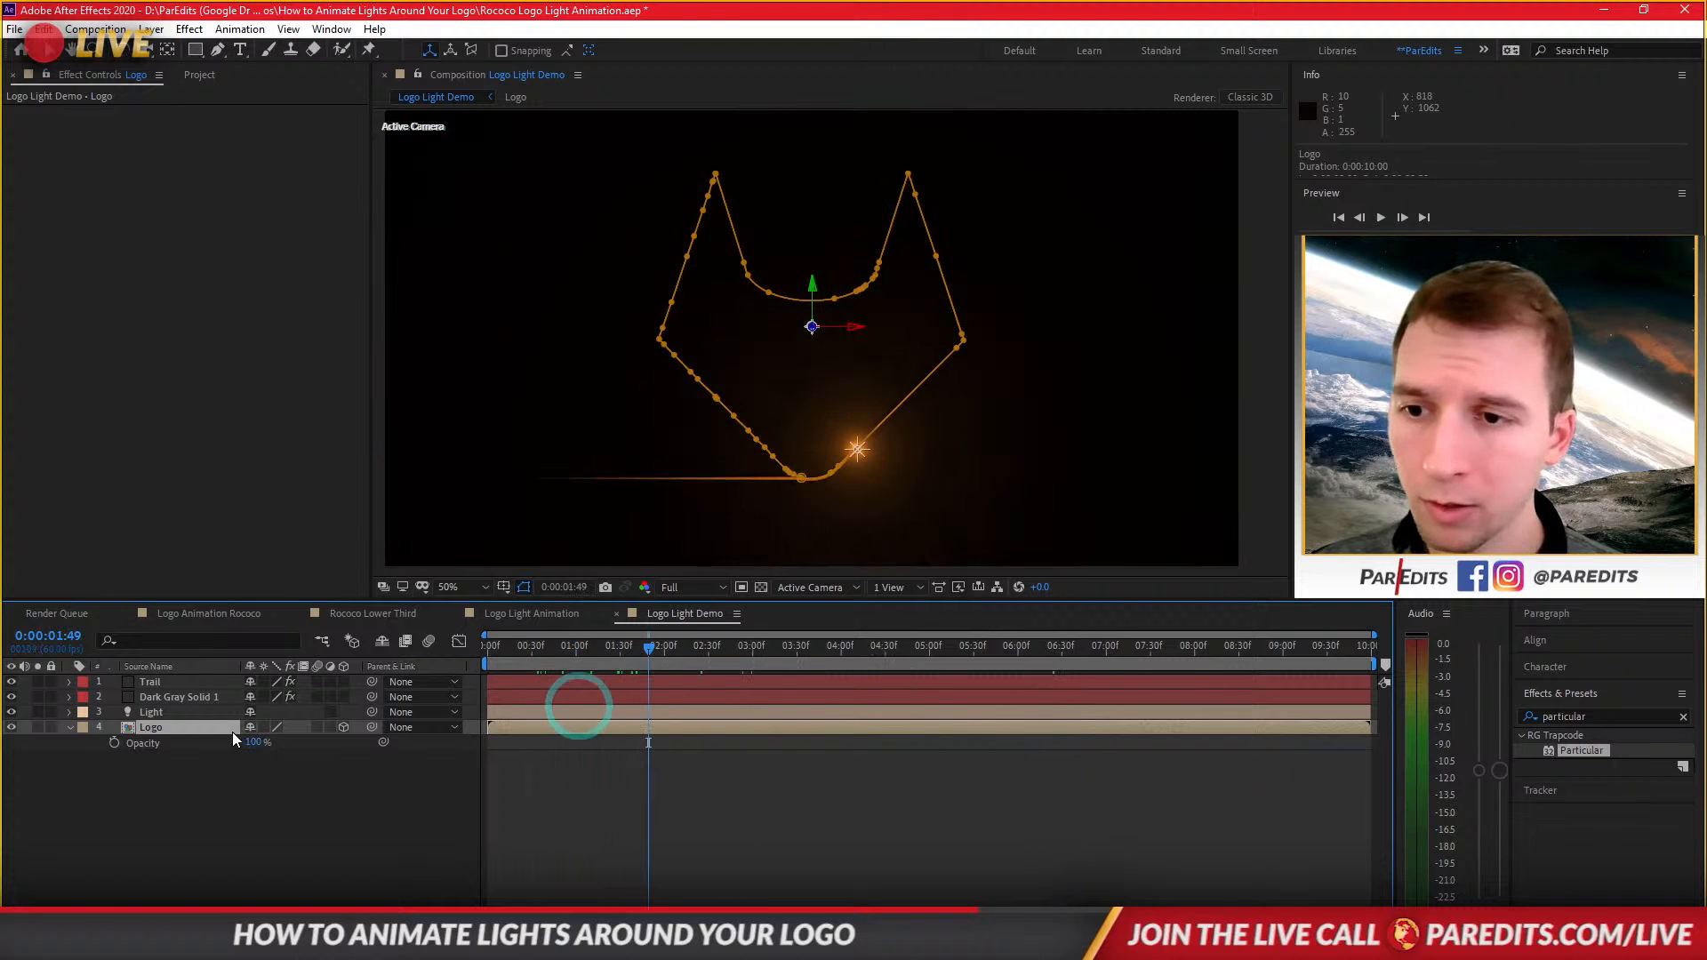
{"action": "key", "text": "p"}
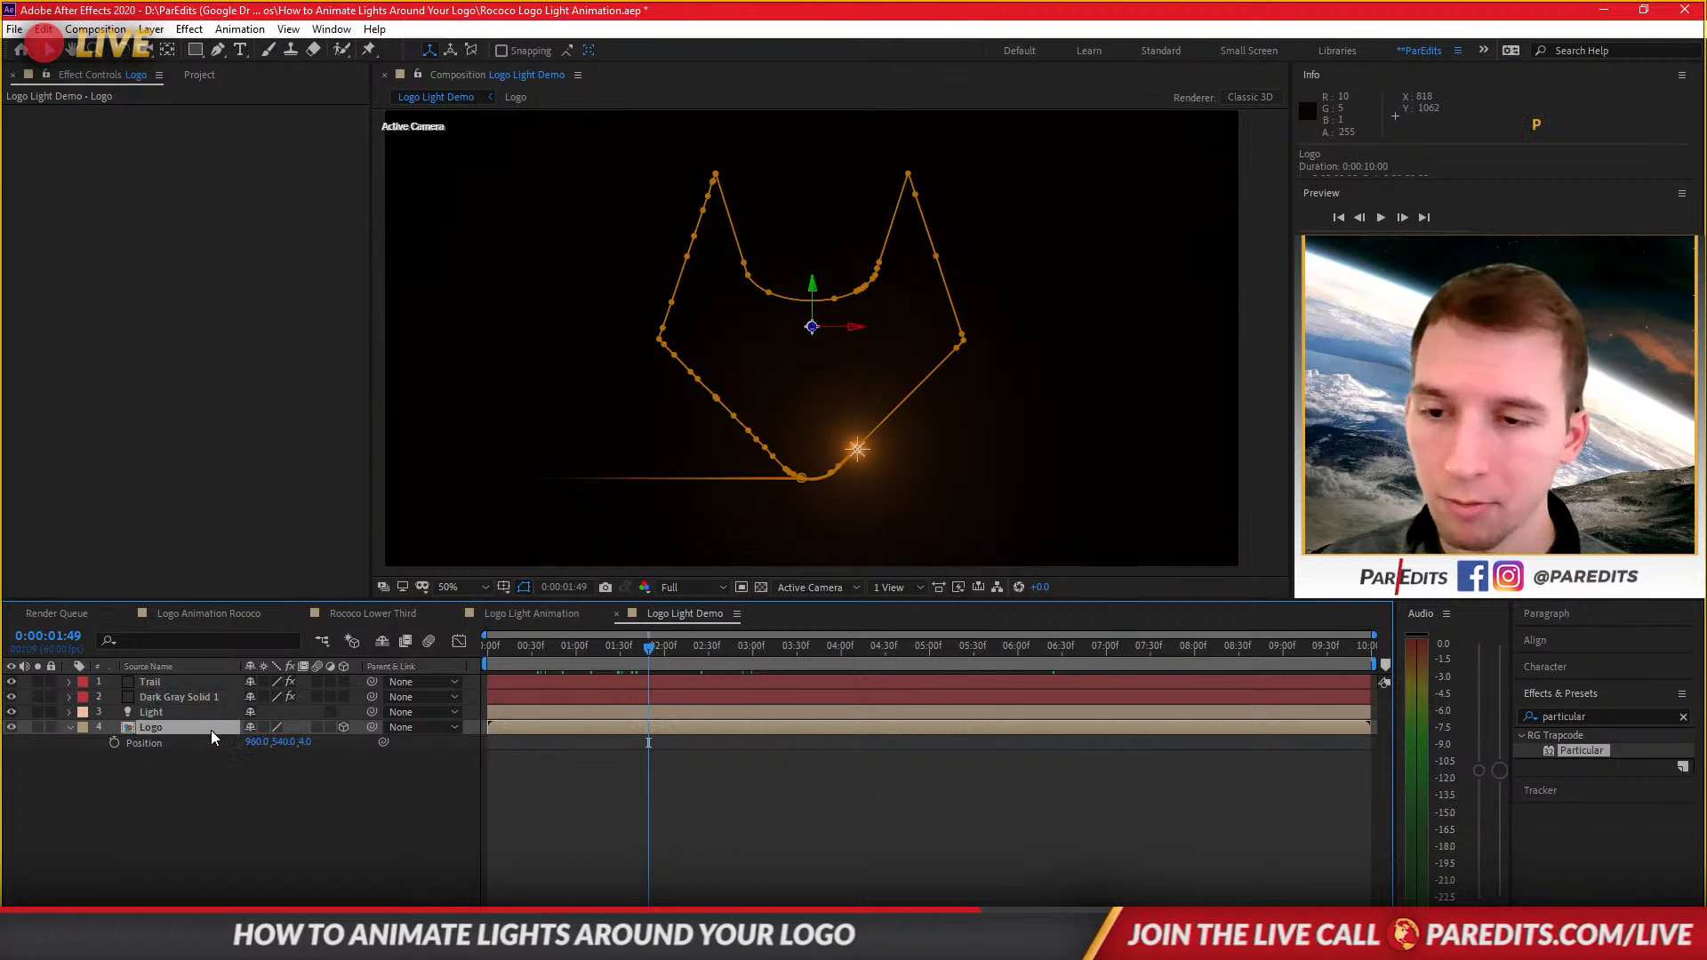
{"action": "left_click", "coordinate": [327, 740]}
{"action": "mouse_move", "coordinate": [329, 738]}
{"action": "left_mouse_down"}
{"action": "mouse_move", "coordinate": [457, 738]}
{"action": "mouse_move", "coordinate": [352, 741]}
{"action": "left_mouse_up"}
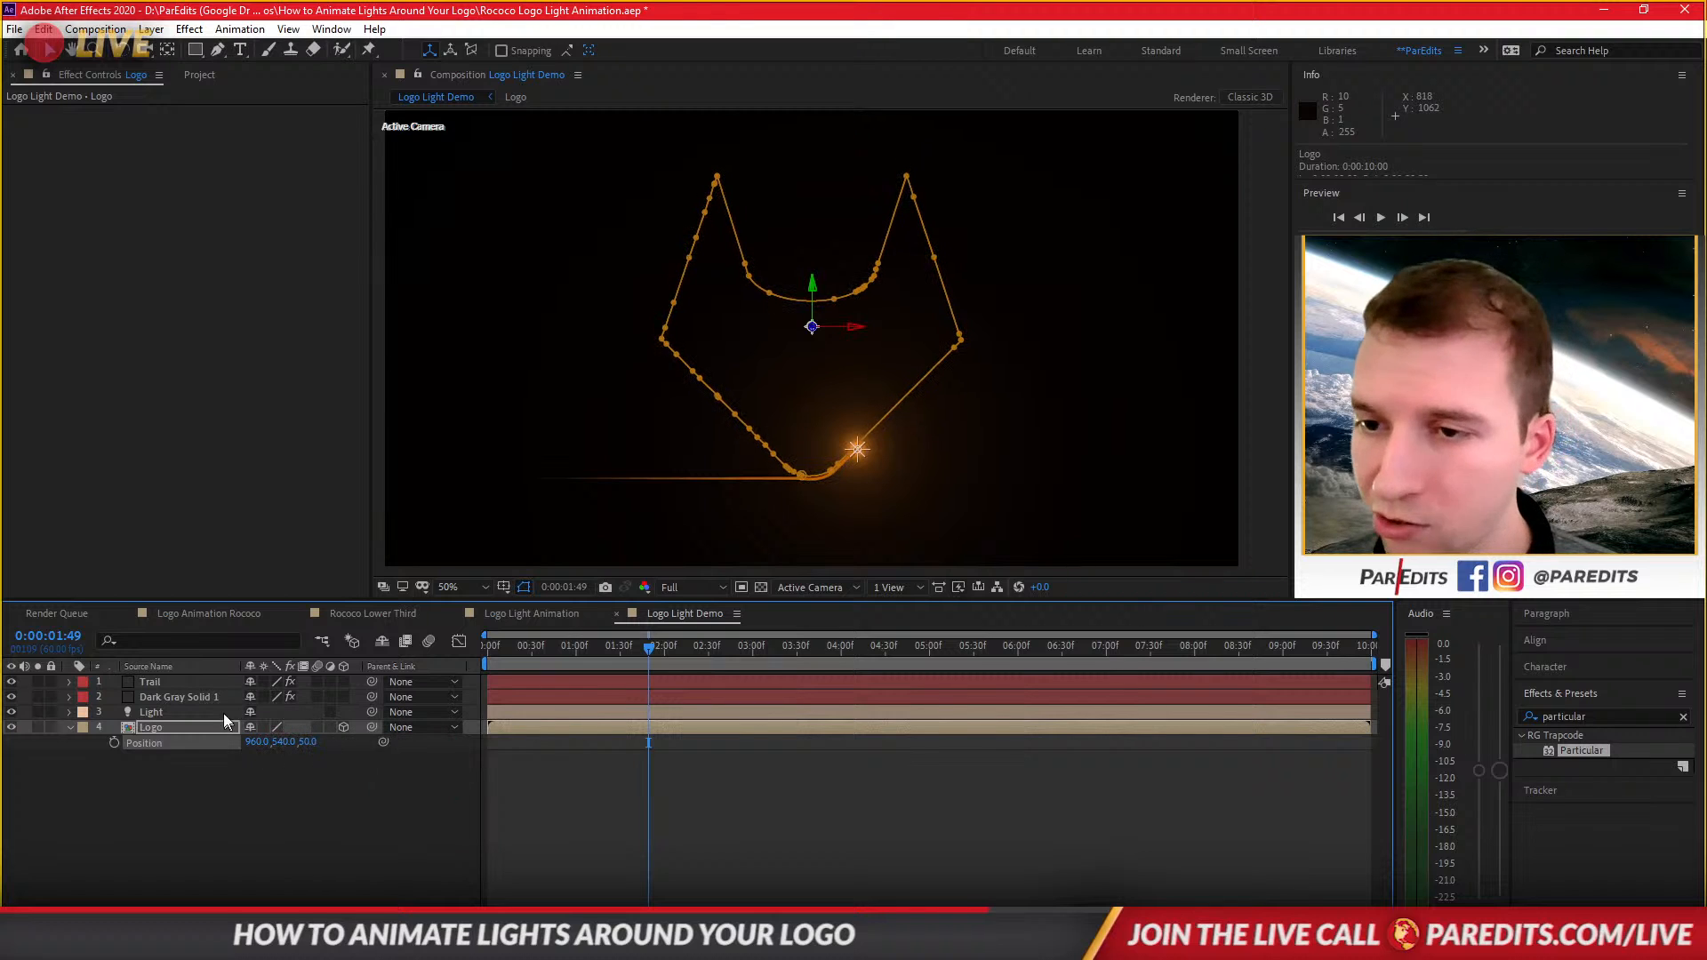
Inspect the Logo layers in the Logo Light Animation composition for reference.
{"action": "left_click", "coordinate": [163, 716]}
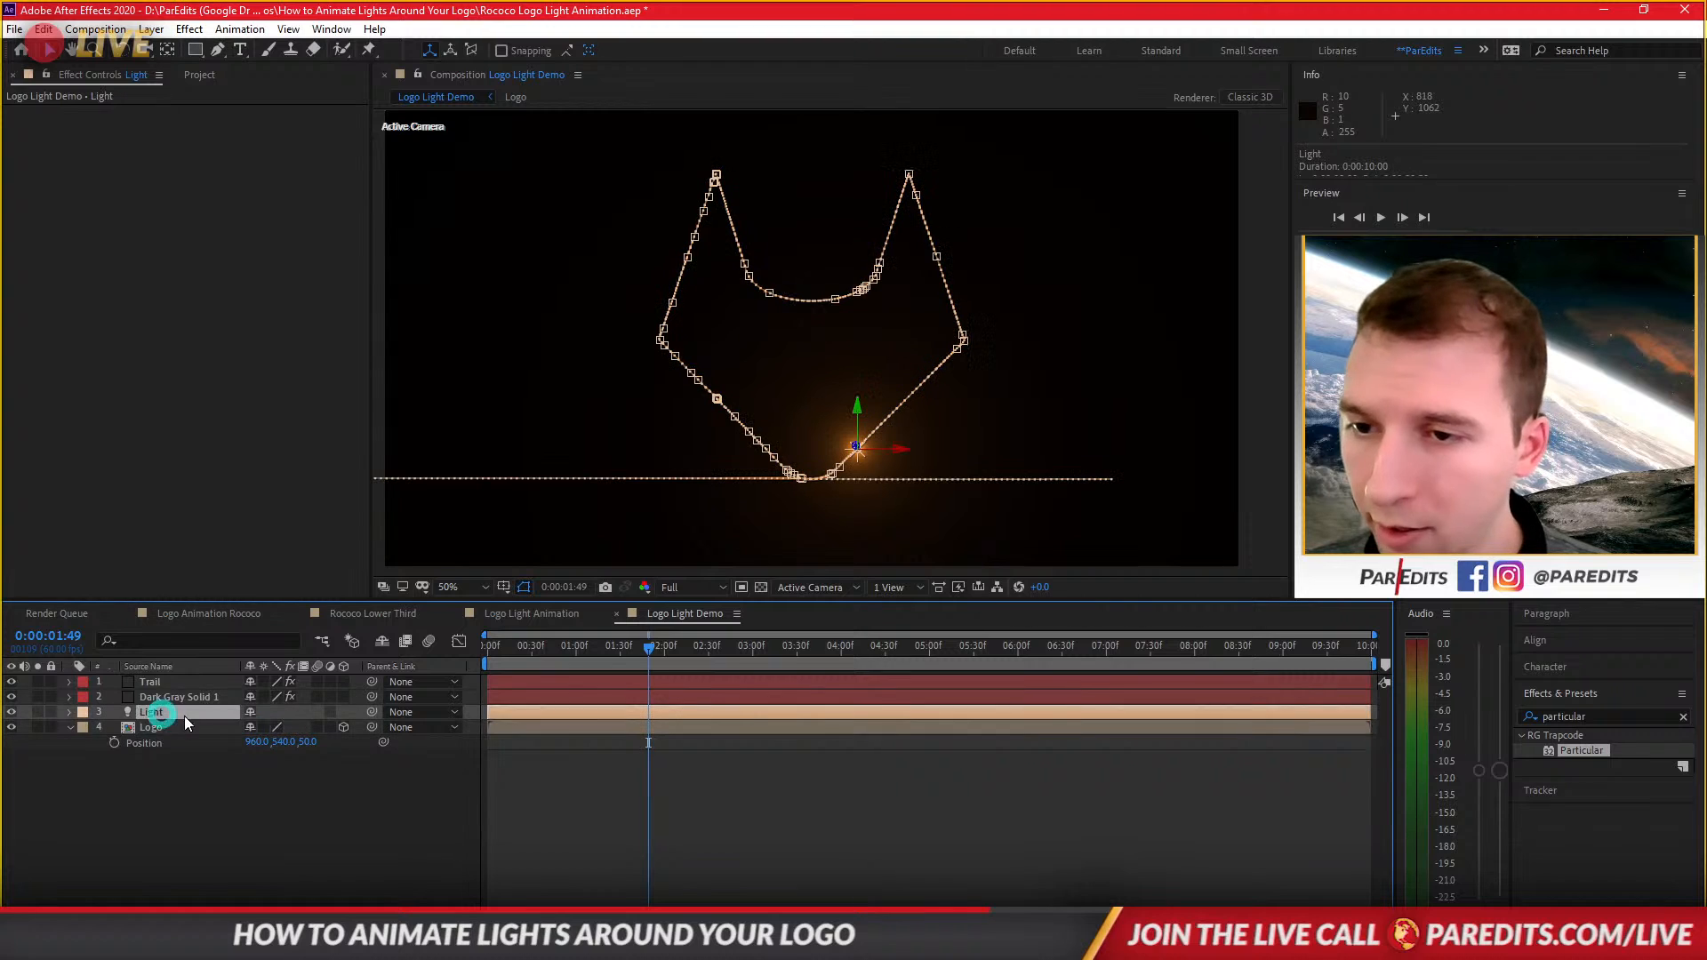
{"action": "left_click", "coordinate": [558, 615]}
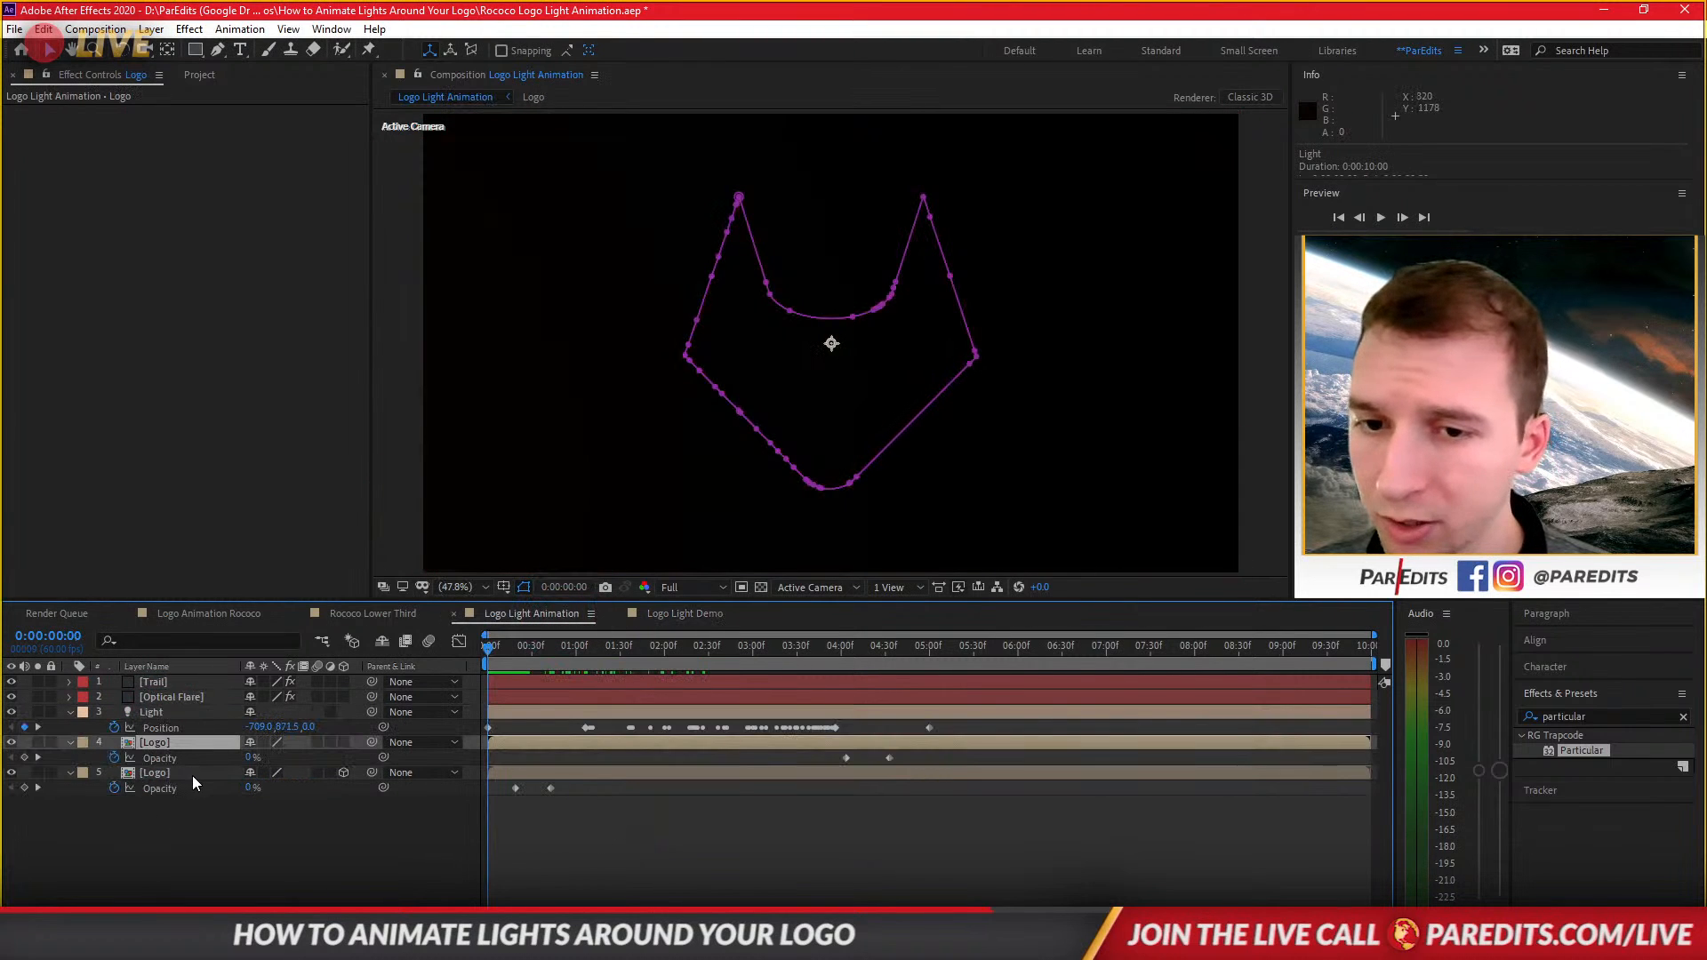
{"action": "left_click_drag", "start_coordinate": [489, 655], "coordinate": [562, 656]}
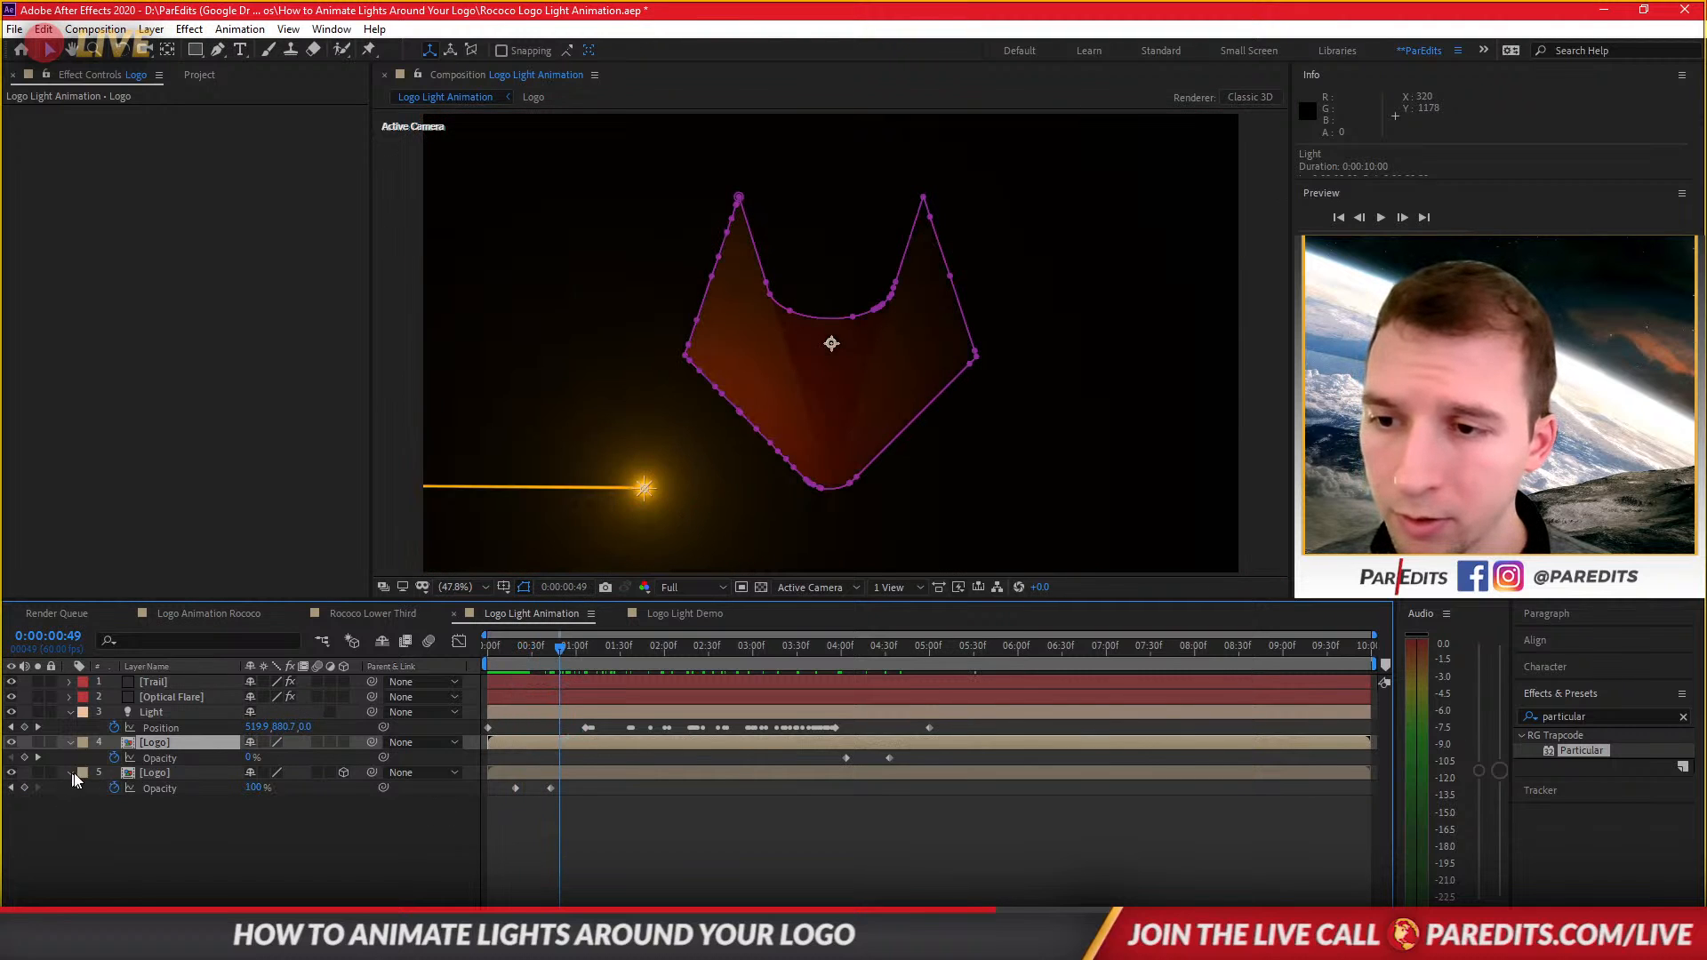
{"action": "left_click", "coordinate": [563, 776]}
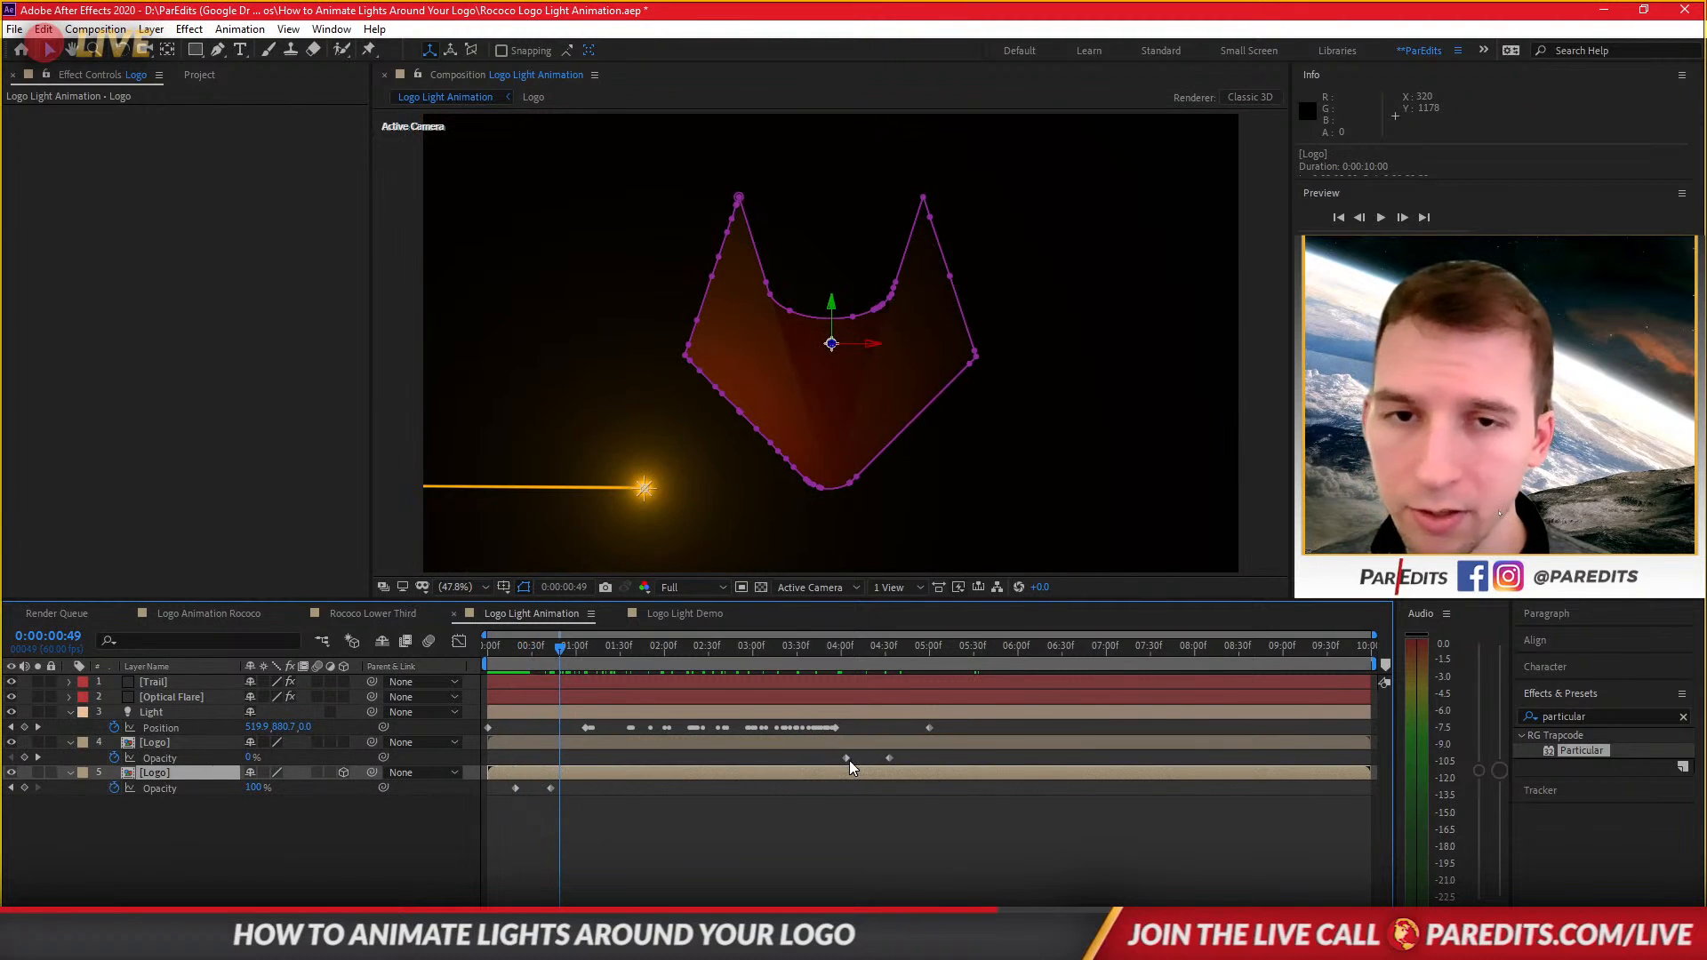
{"action": "left_click", "coordinate": [679, 613]}
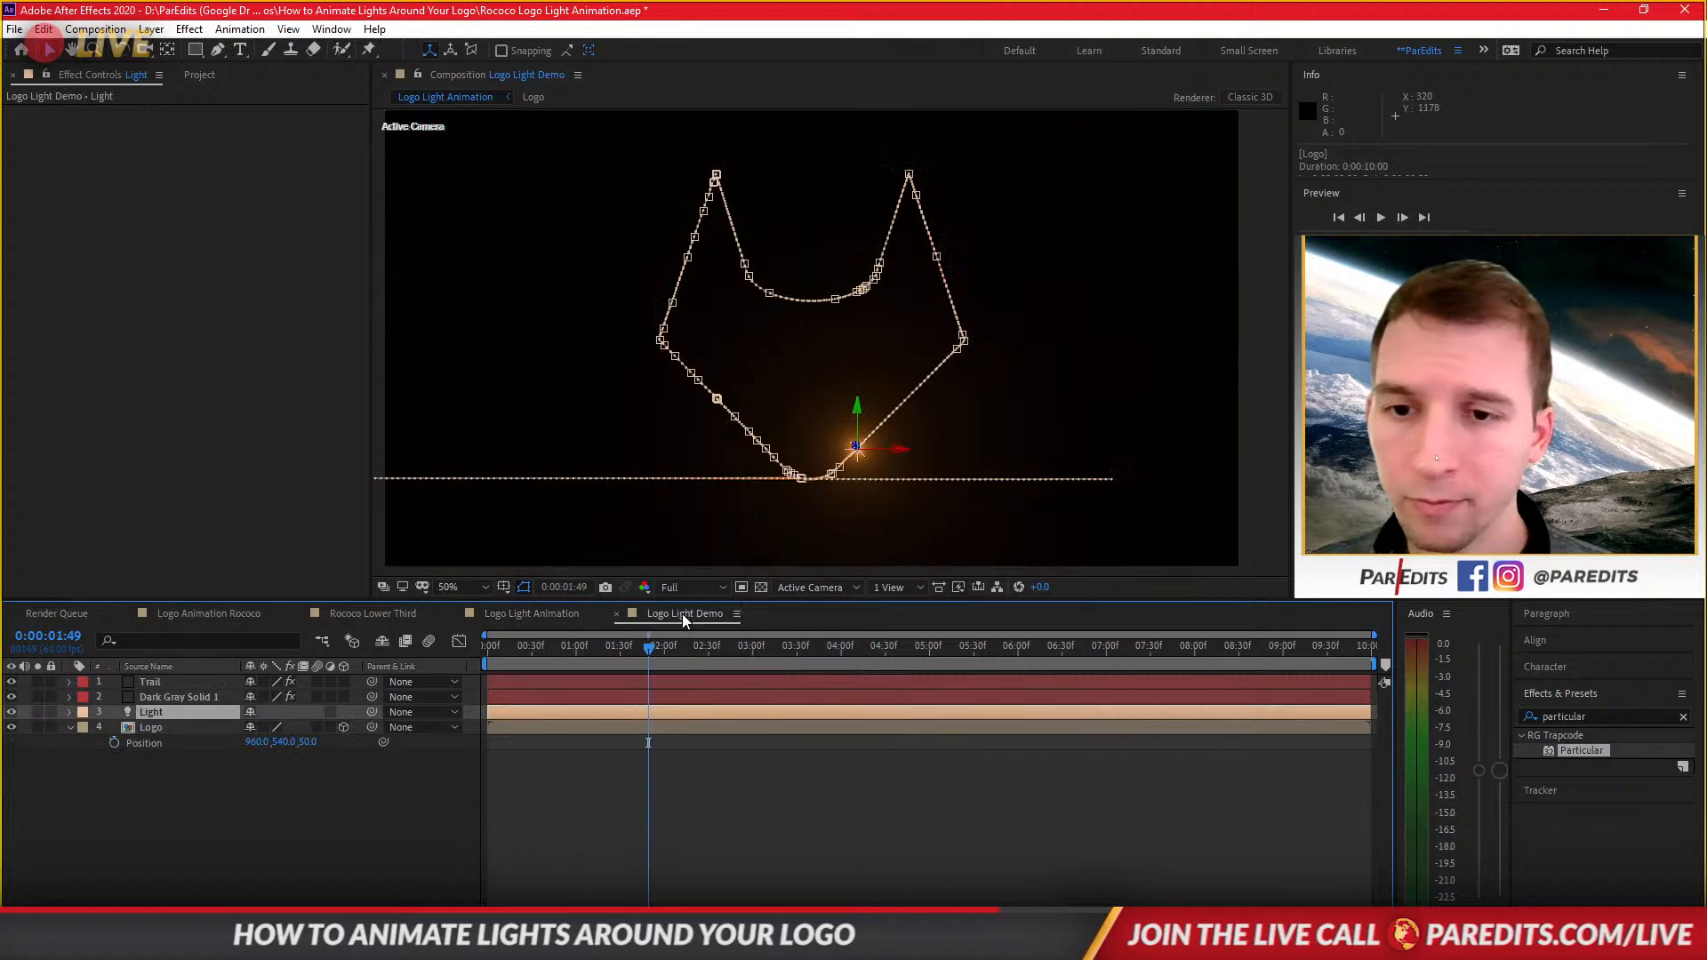
{"action": "left_click", "coordinate": [628, 724]}
{"action": "left_click", "coordinate": [256, 742]}
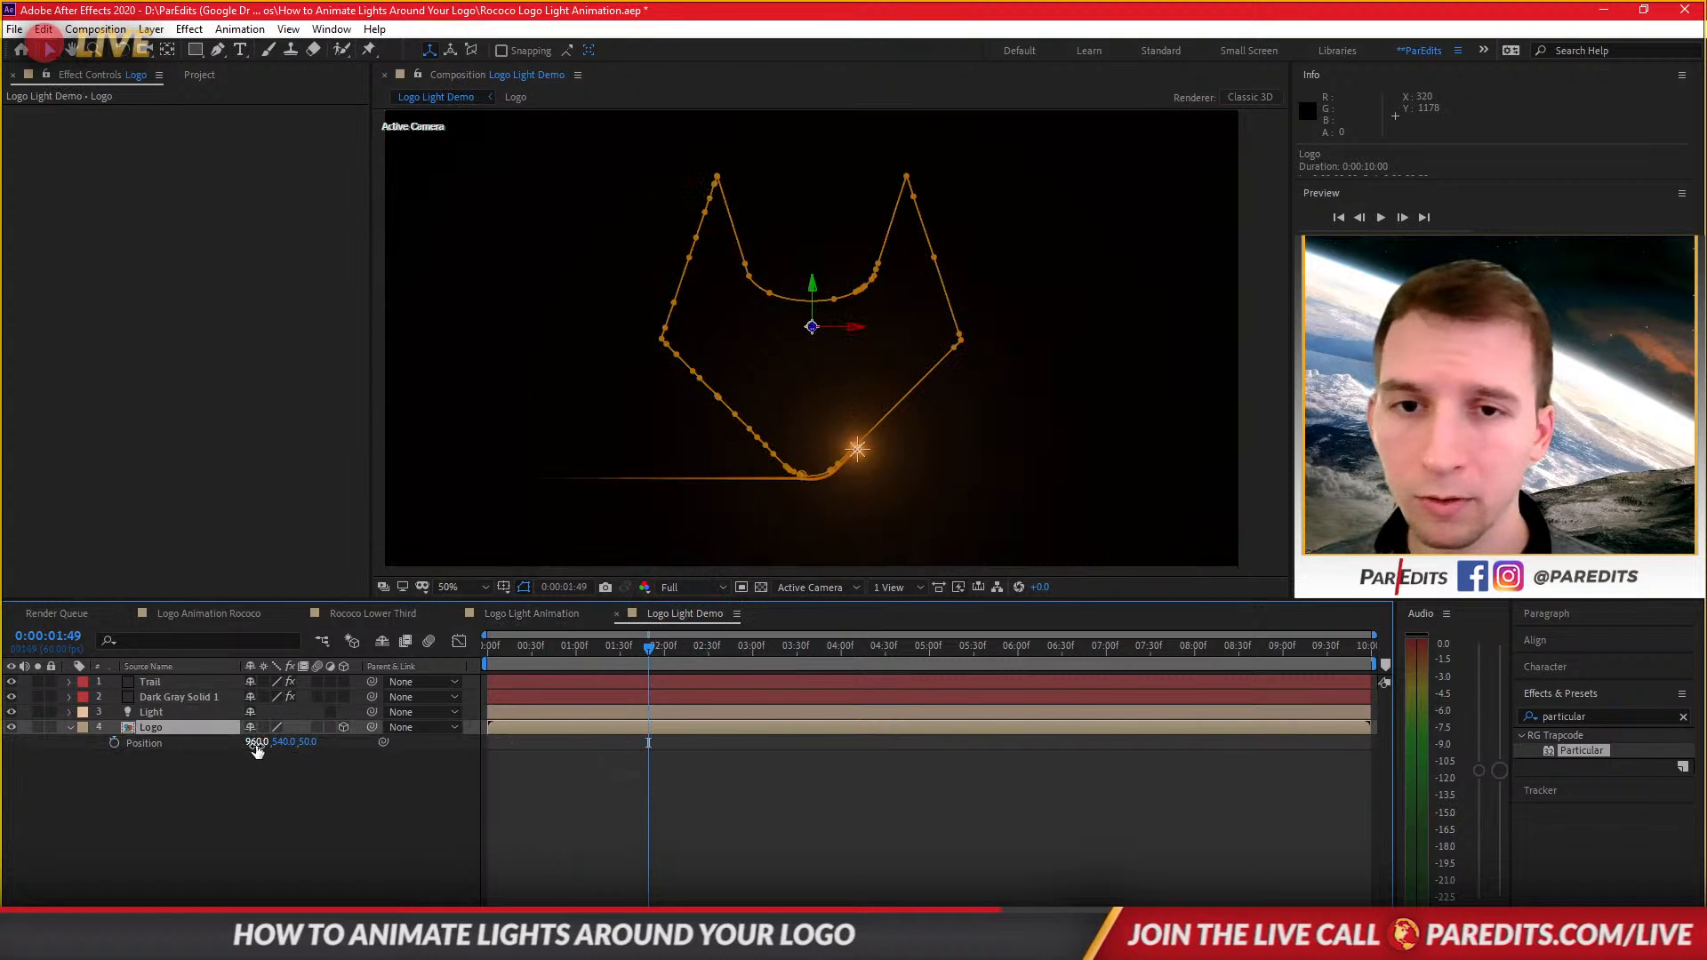
{"action": "left_click_drag", "start_coordinate": [256, 741], "coordinate": [335, 738]}
{"action": "key", "text": "ctrl+z"}
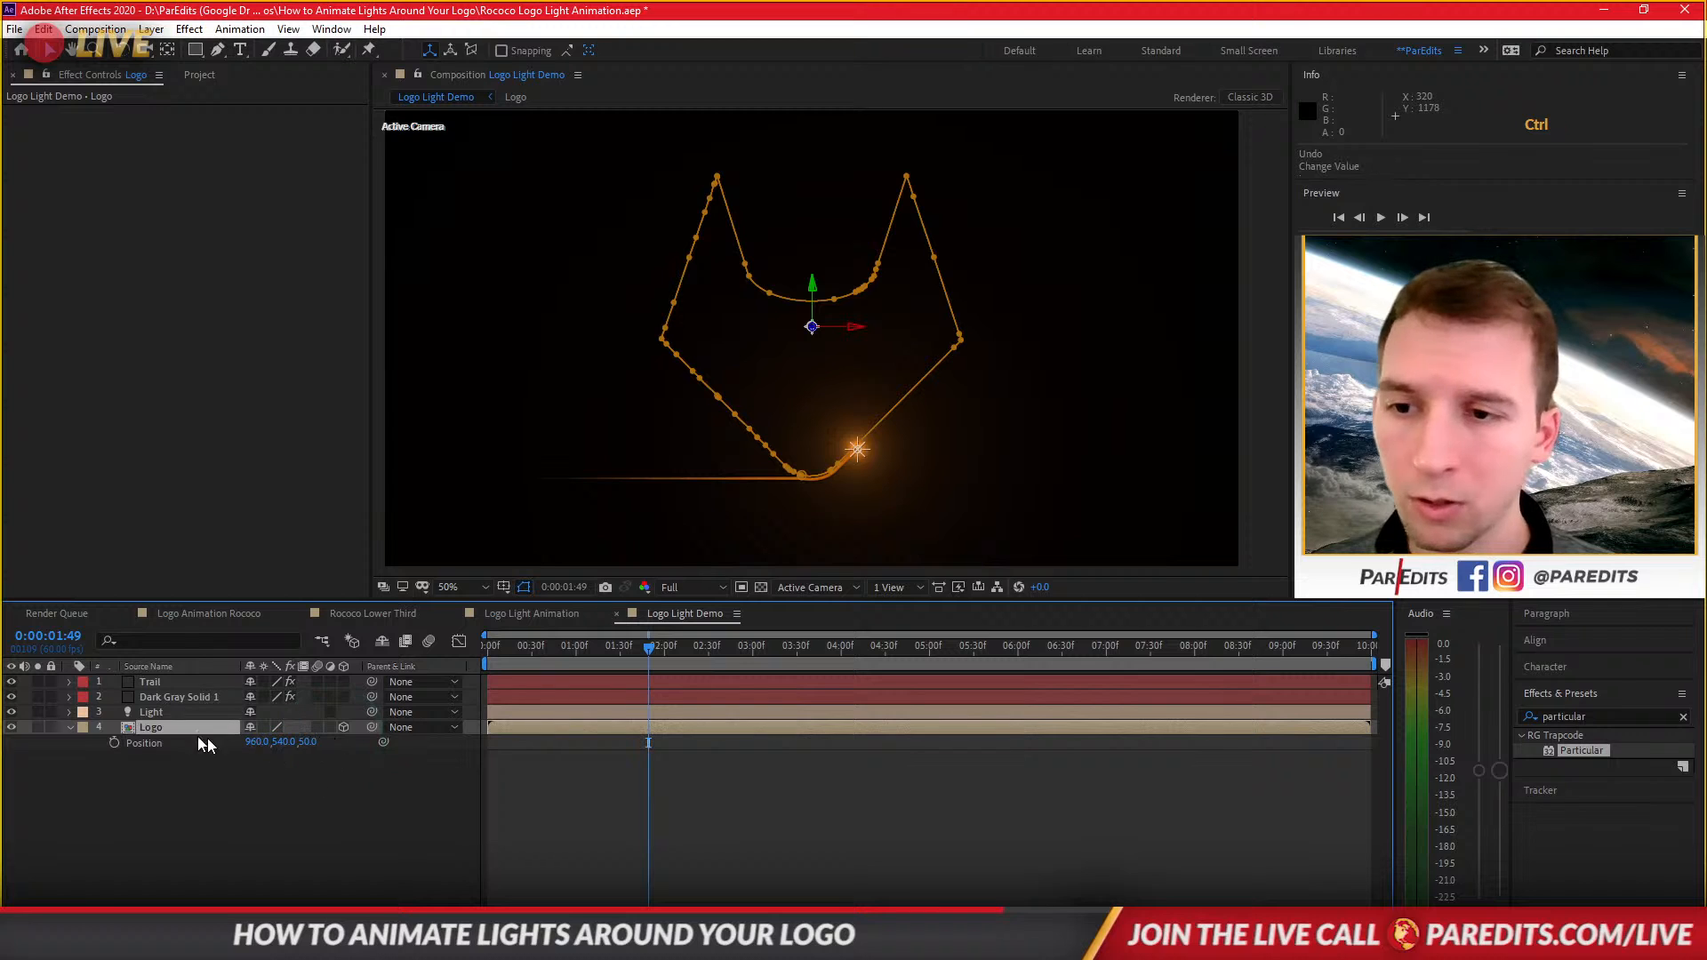
Delete the mask from the Logo layer.
{"action": "left_click", "coordinate": [174, 727]}
{"action": "key", "text": "m"}
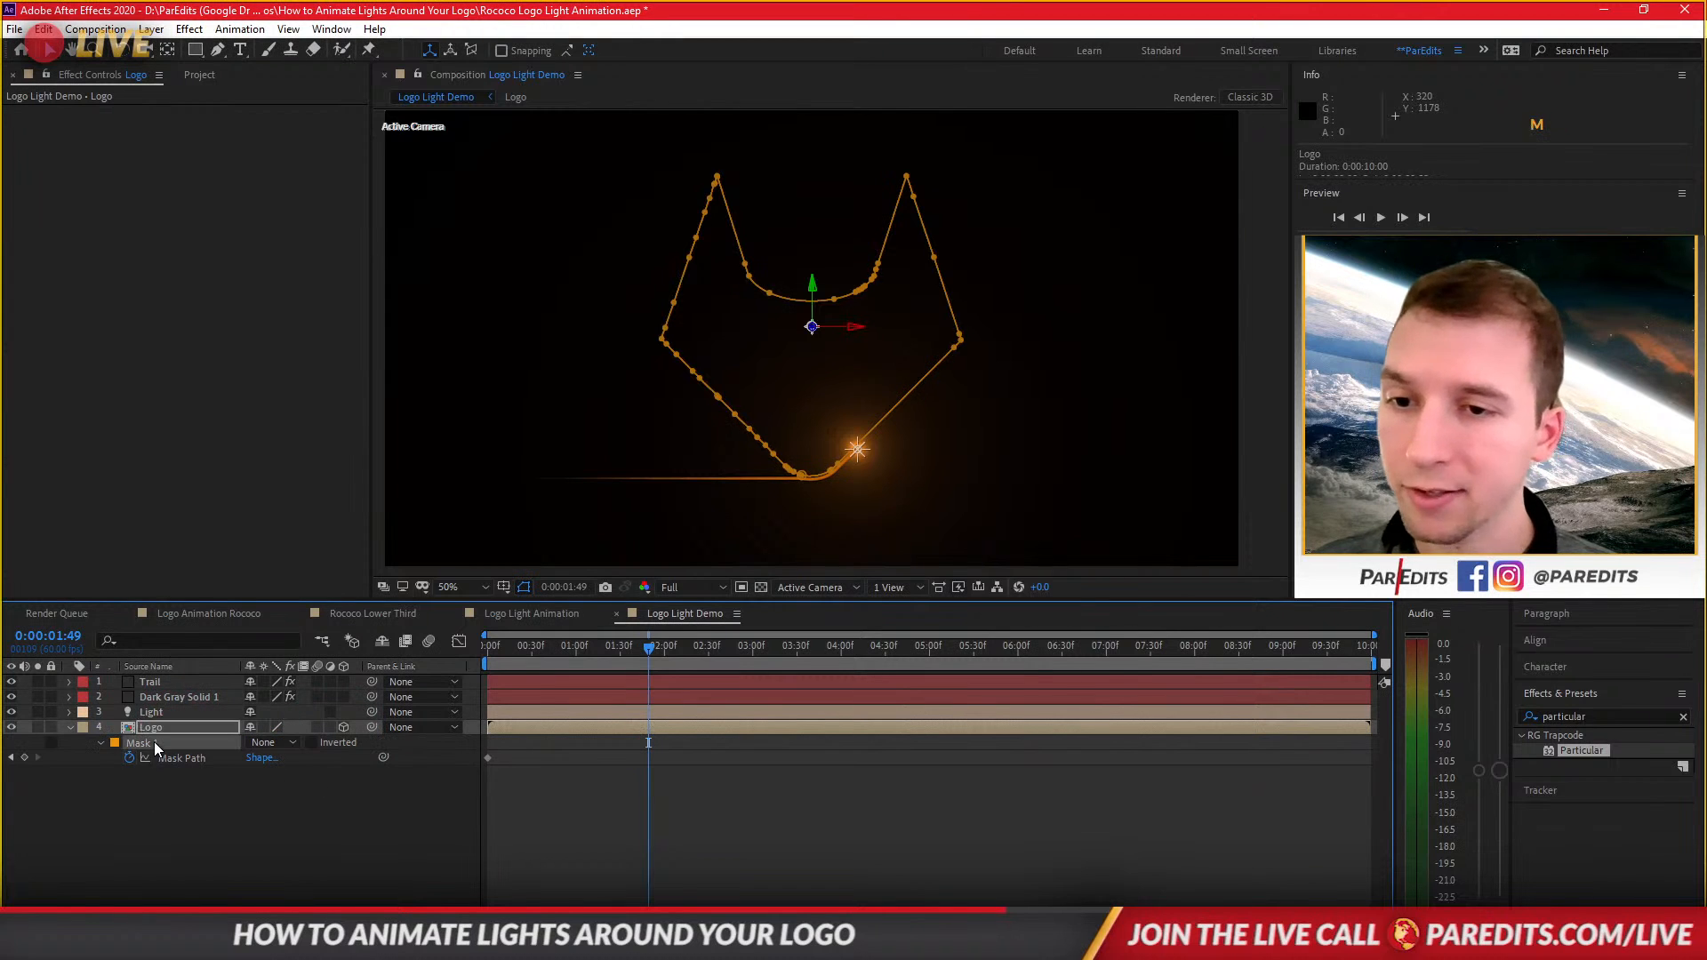
{"action": "left_click", "coordinate": [153, 743]}
{"action": "key", "text": "Delete"}
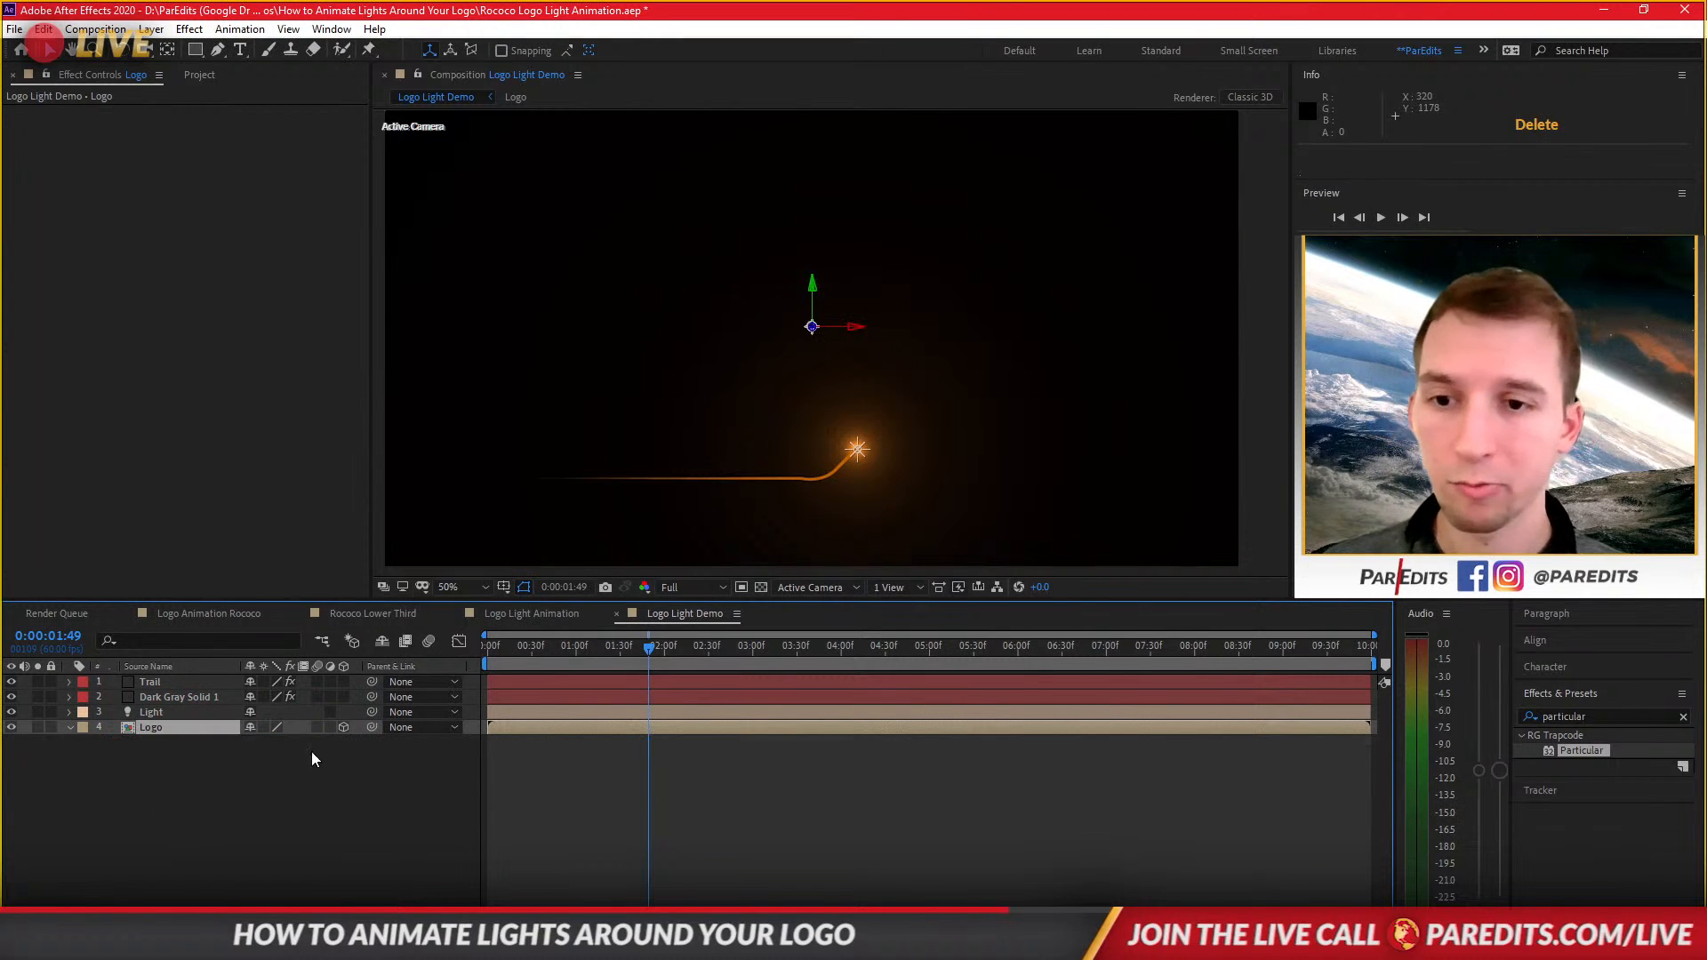
Set the Logo layer's Z position to 0.
{"action": "left_click", "coordinate": [183, 728]}
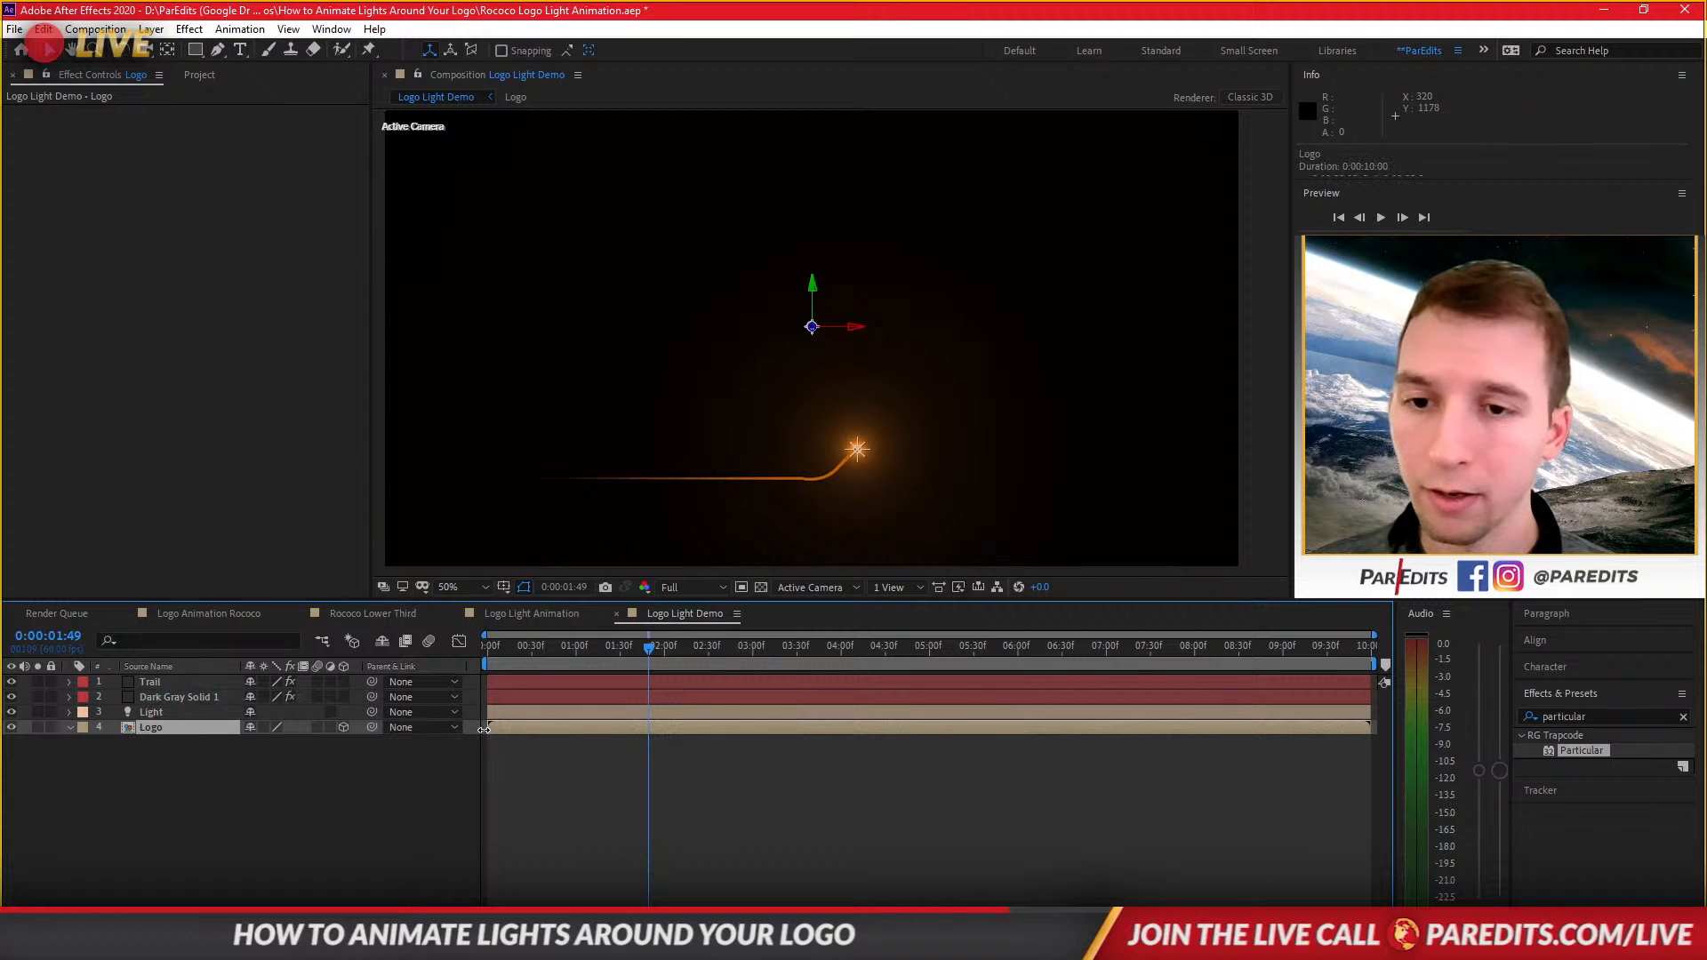
{"action": "key", "text": "p"}
{"action": "left_click_drag", "start_coordinate": [313, 742], "coordinate": [401, 724]}
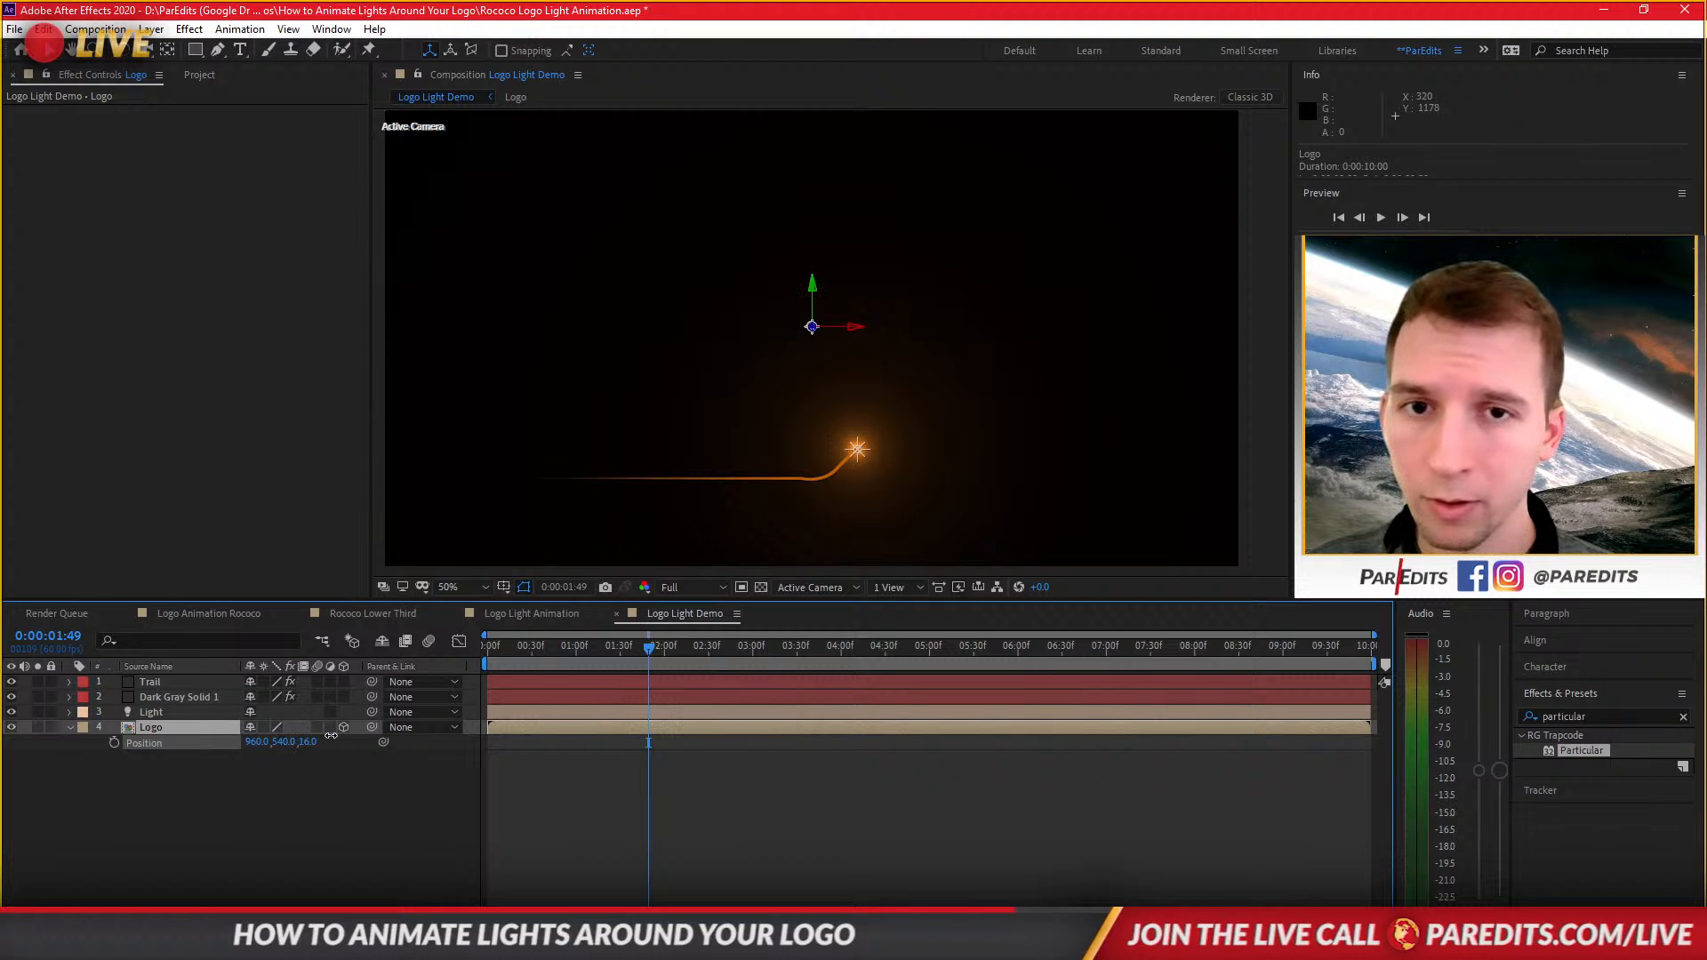
{"action": "left_click", "coordinate": [313, 742]}
{"action": "type", "text": "0"}
{"action": "key", "text": "Return"}
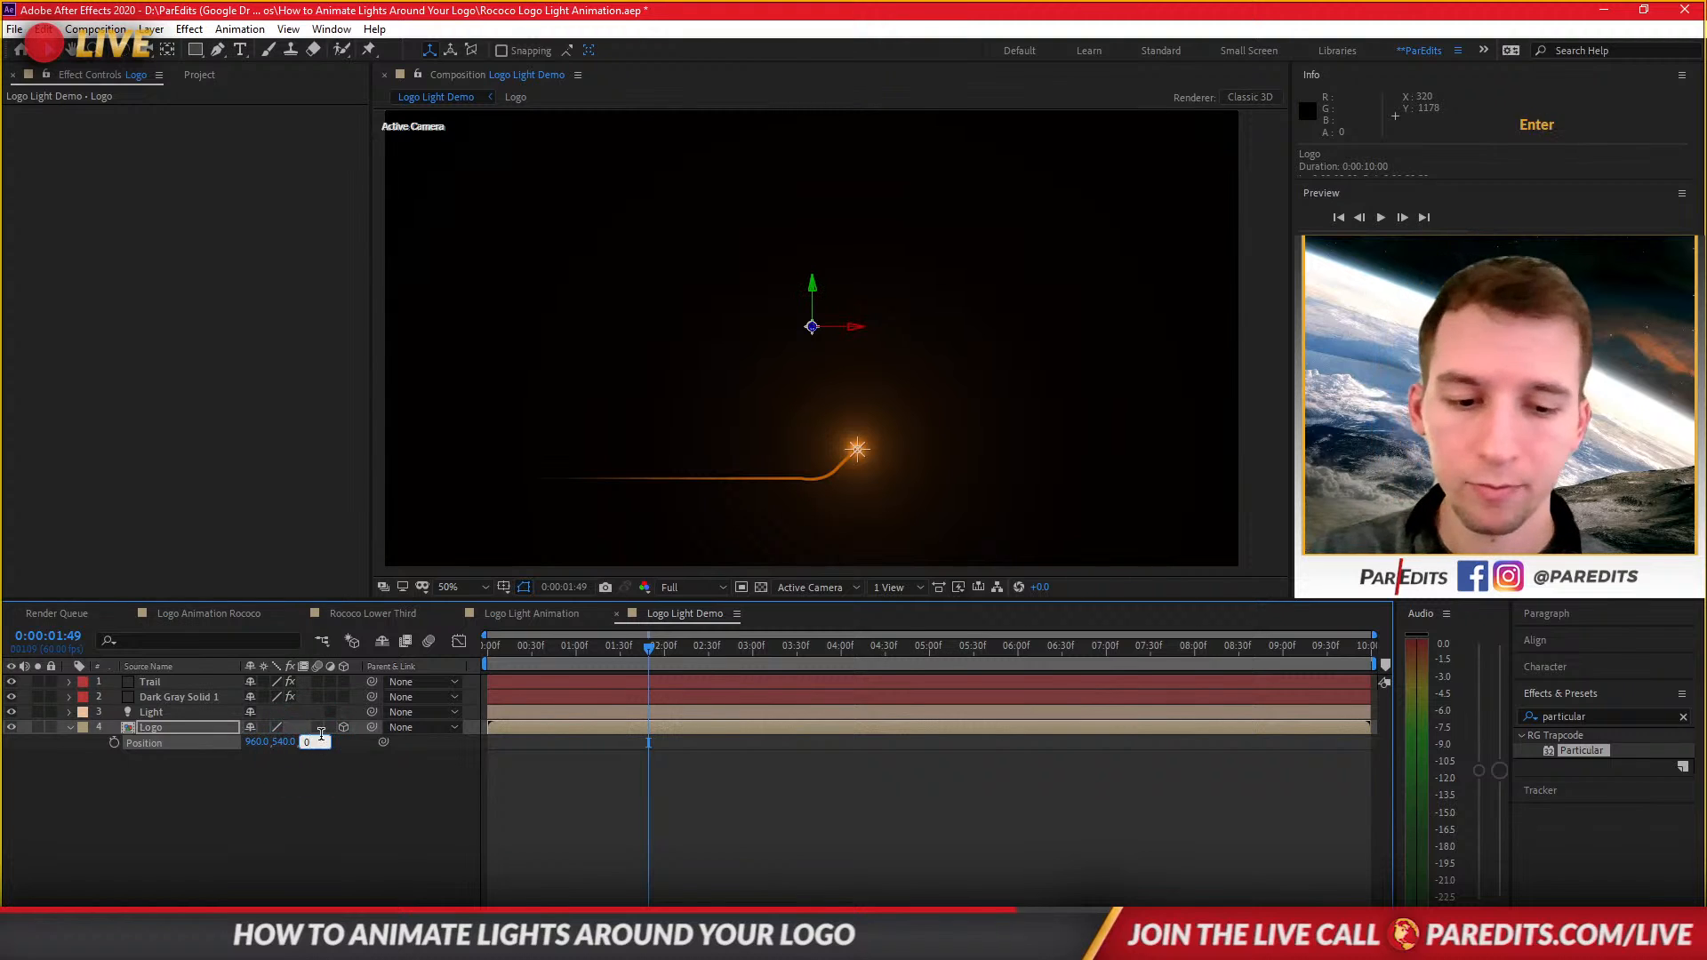
Set the Logo layer's Z position to 4.
{"action": "left_click", "coordinate": [169, 712]}
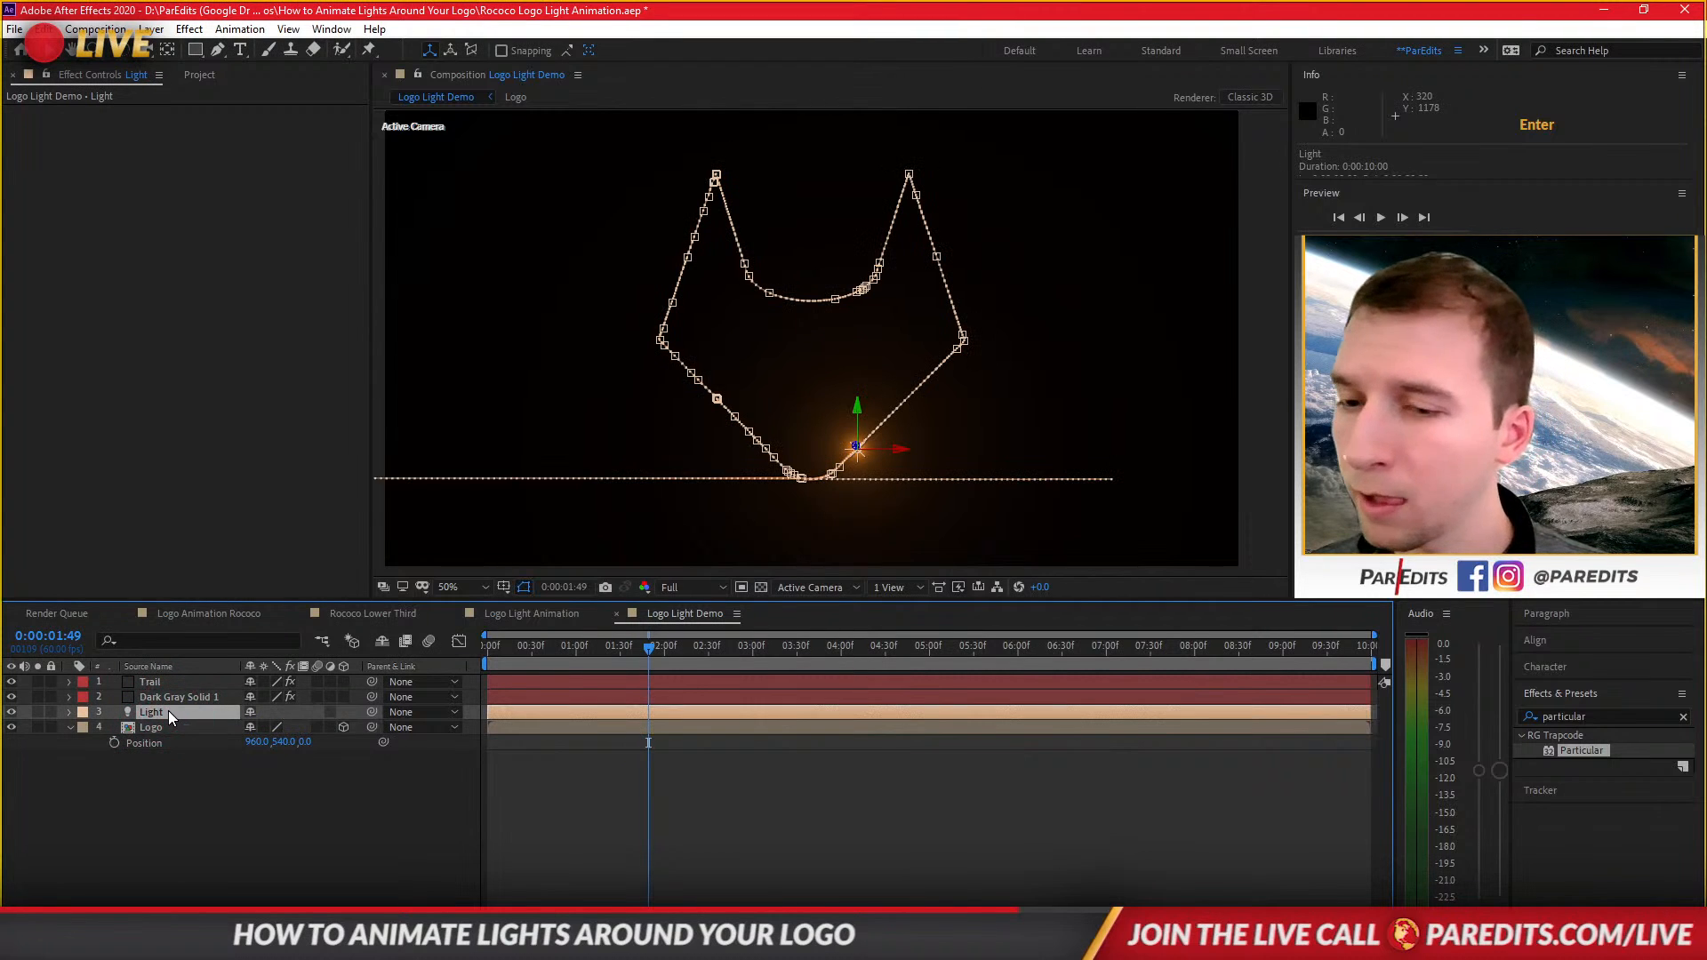
{"action": "left_click", "coordinate": [172, 727]}
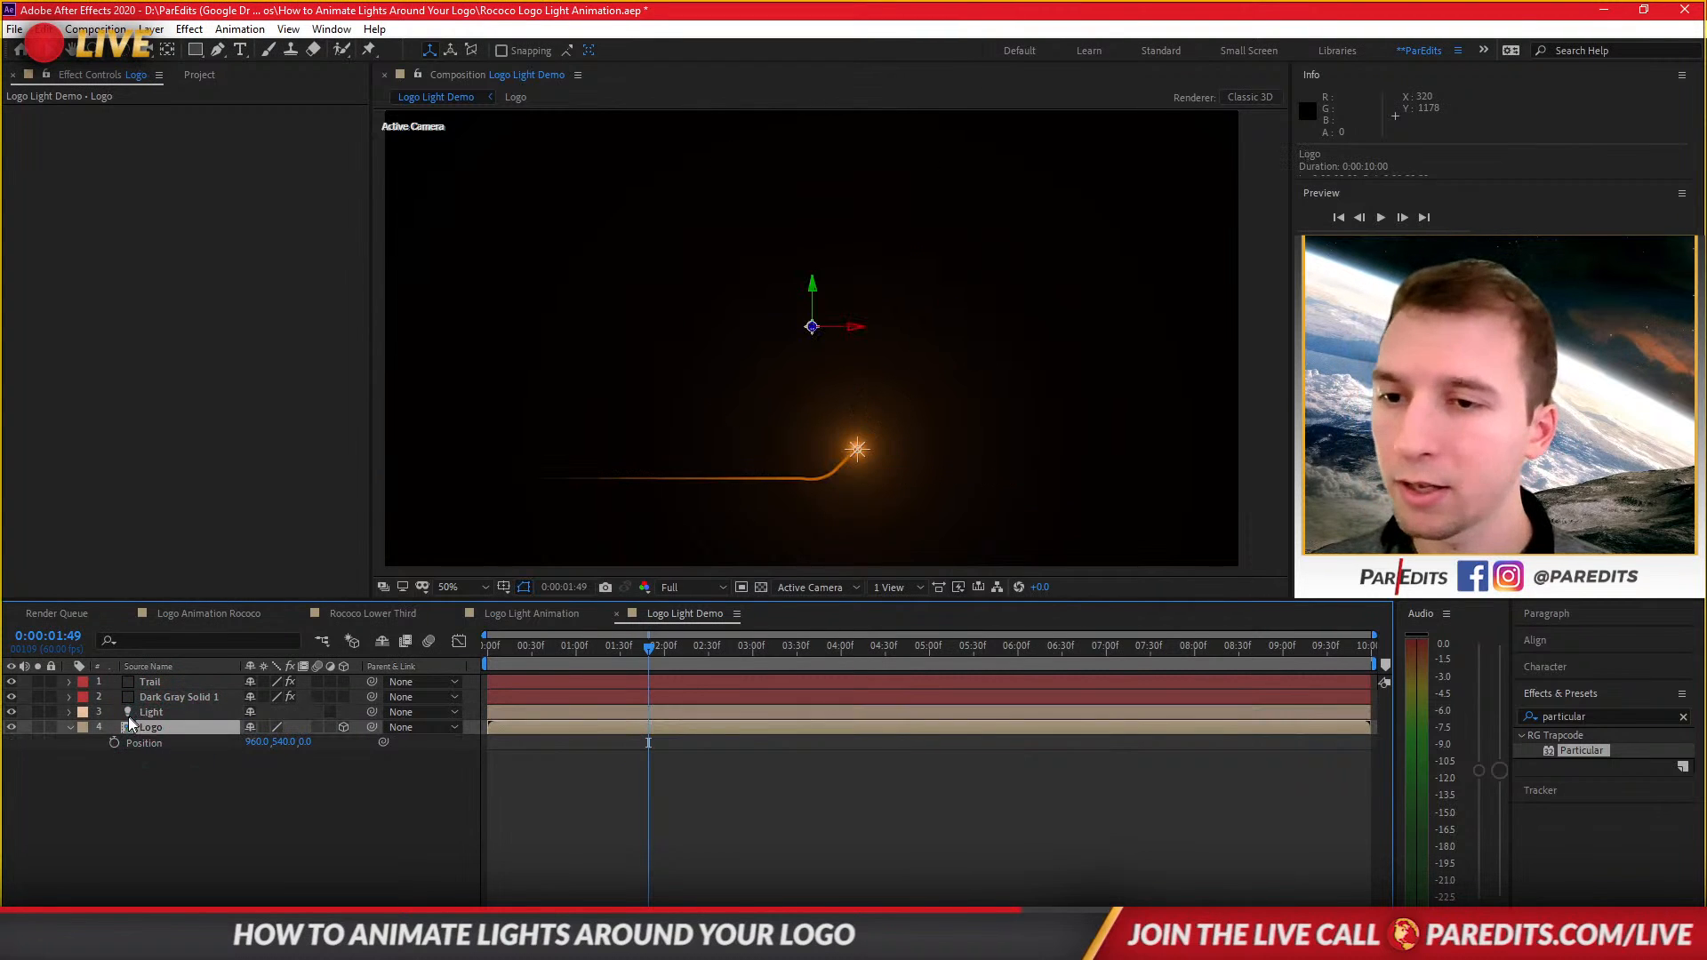
{"action": "key", "text": "t"}
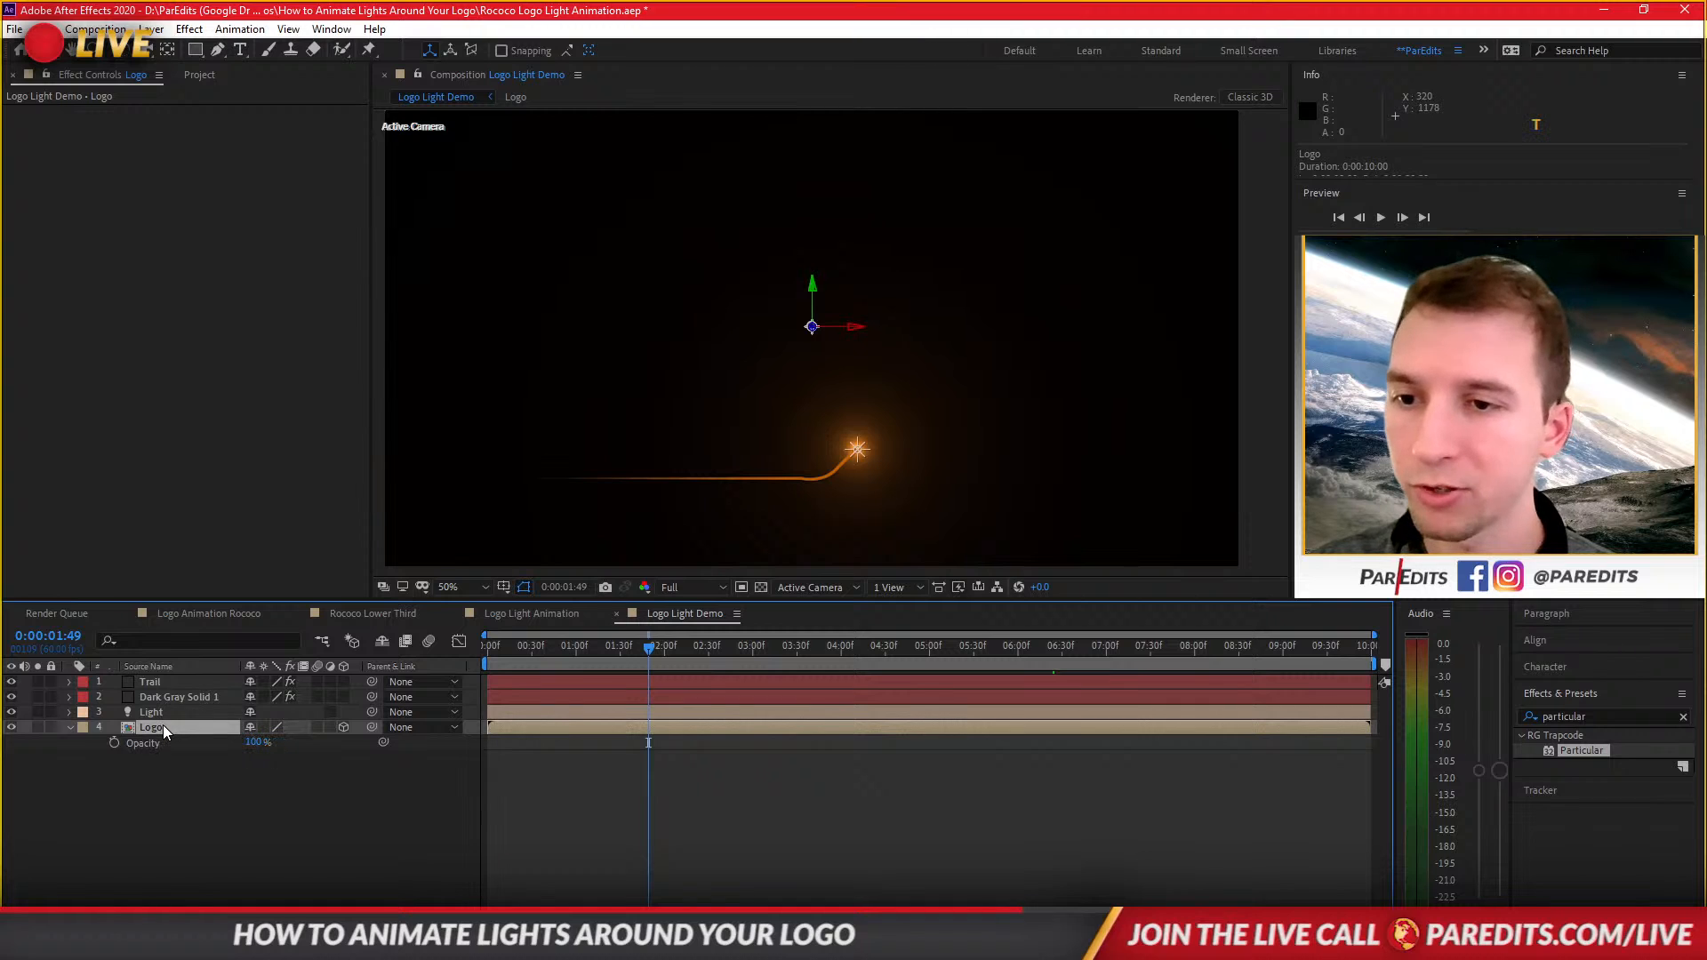
{"action": "key", "text": "p"}
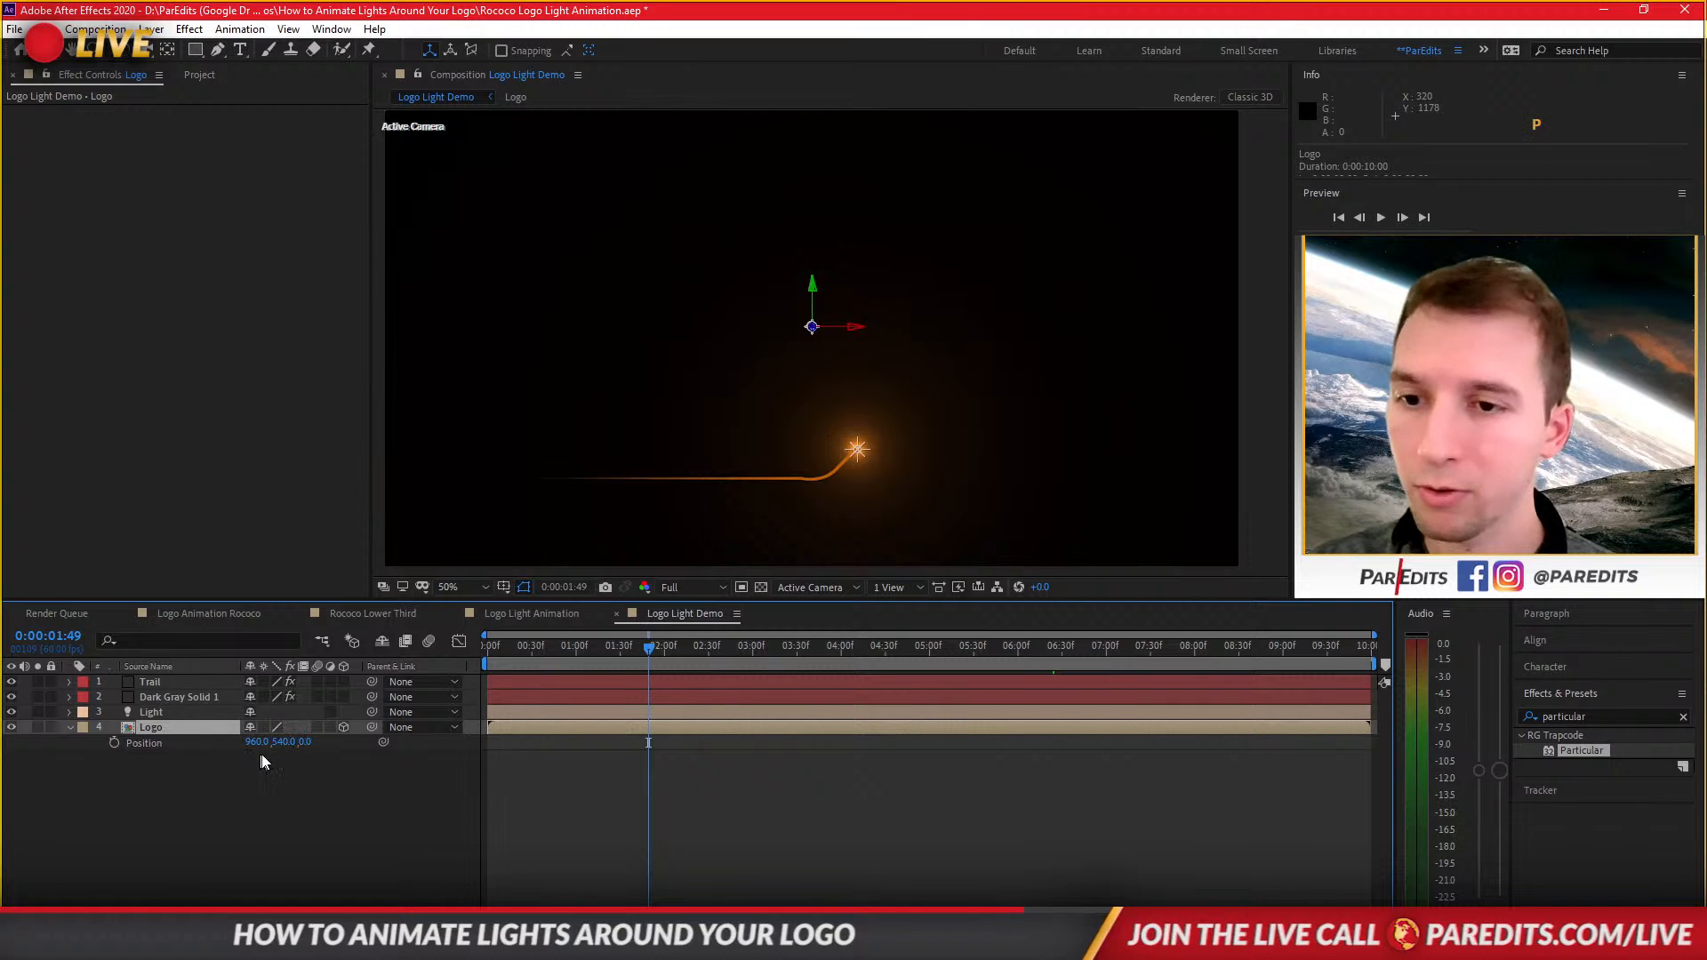
{"action": "left_click", "coordinate": [308, 744]}
{"action": "type", "text": "10"}
{"action": "key", "text": "Return"}
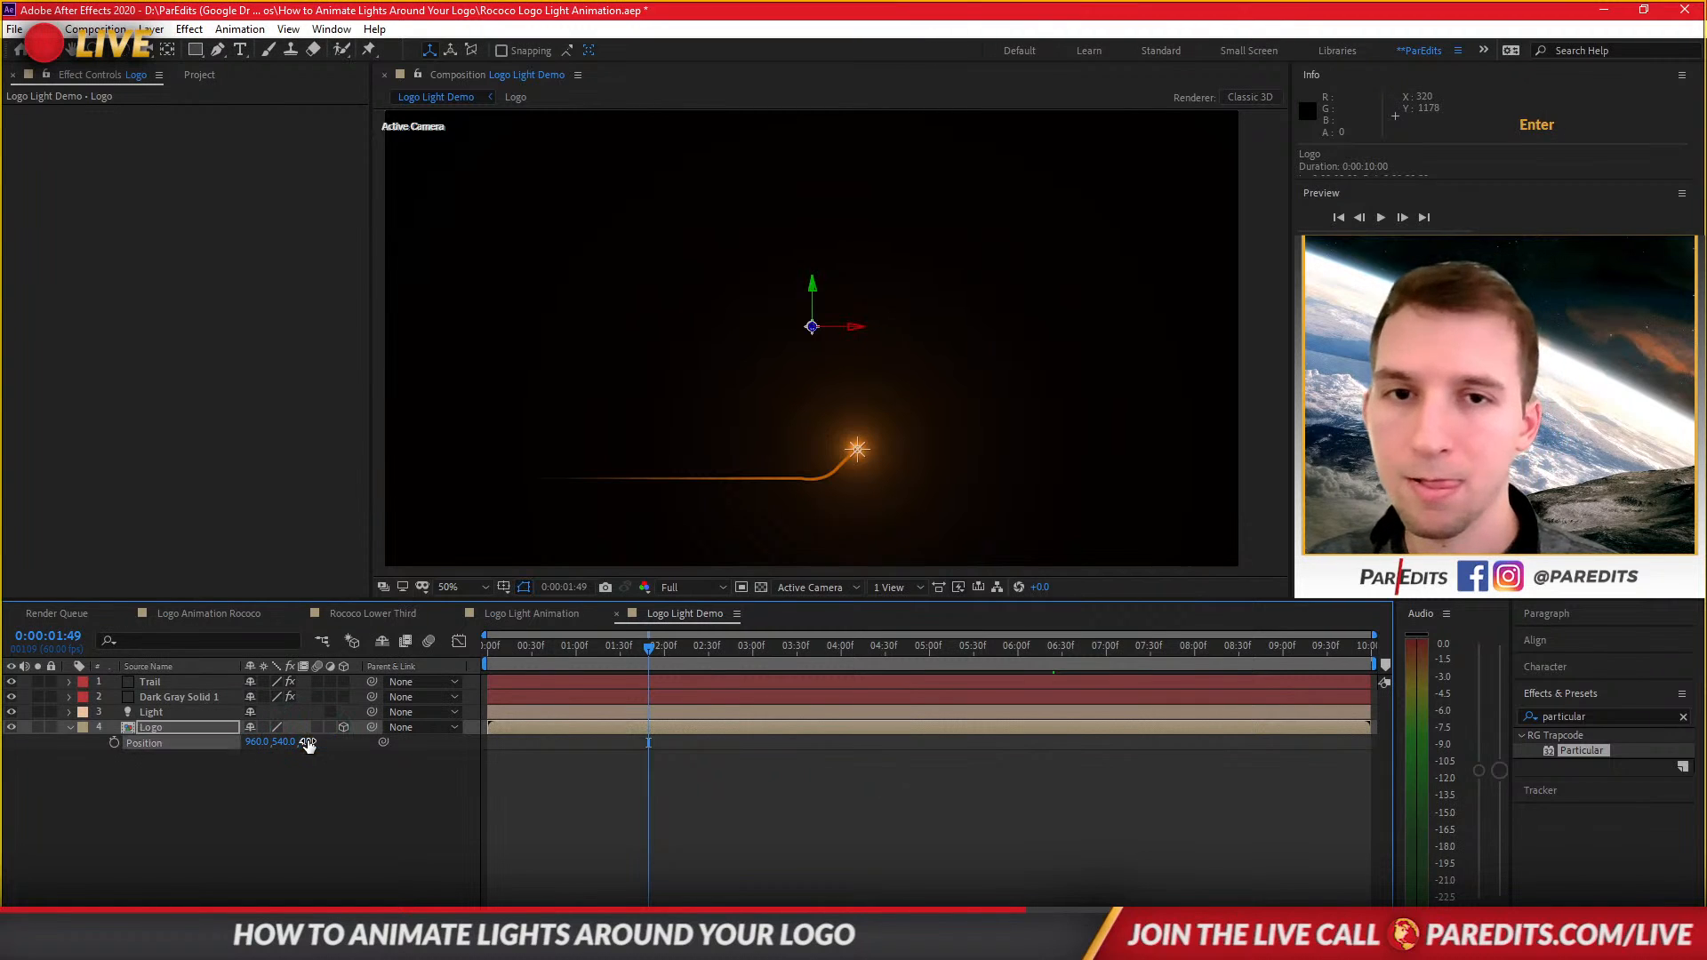
Paste a copy of the Logo layer into the composition at about 1:32.
{"action": "mouse_move", "coordinate": [601, 646]}
{"action": "left_mouse_down"}
{"action": "mouse_move", "coordinate": [537, 659]}
{"action": "mouse_move", "coordinate": [622, 659]}
{"action": "left_mouse_up"}
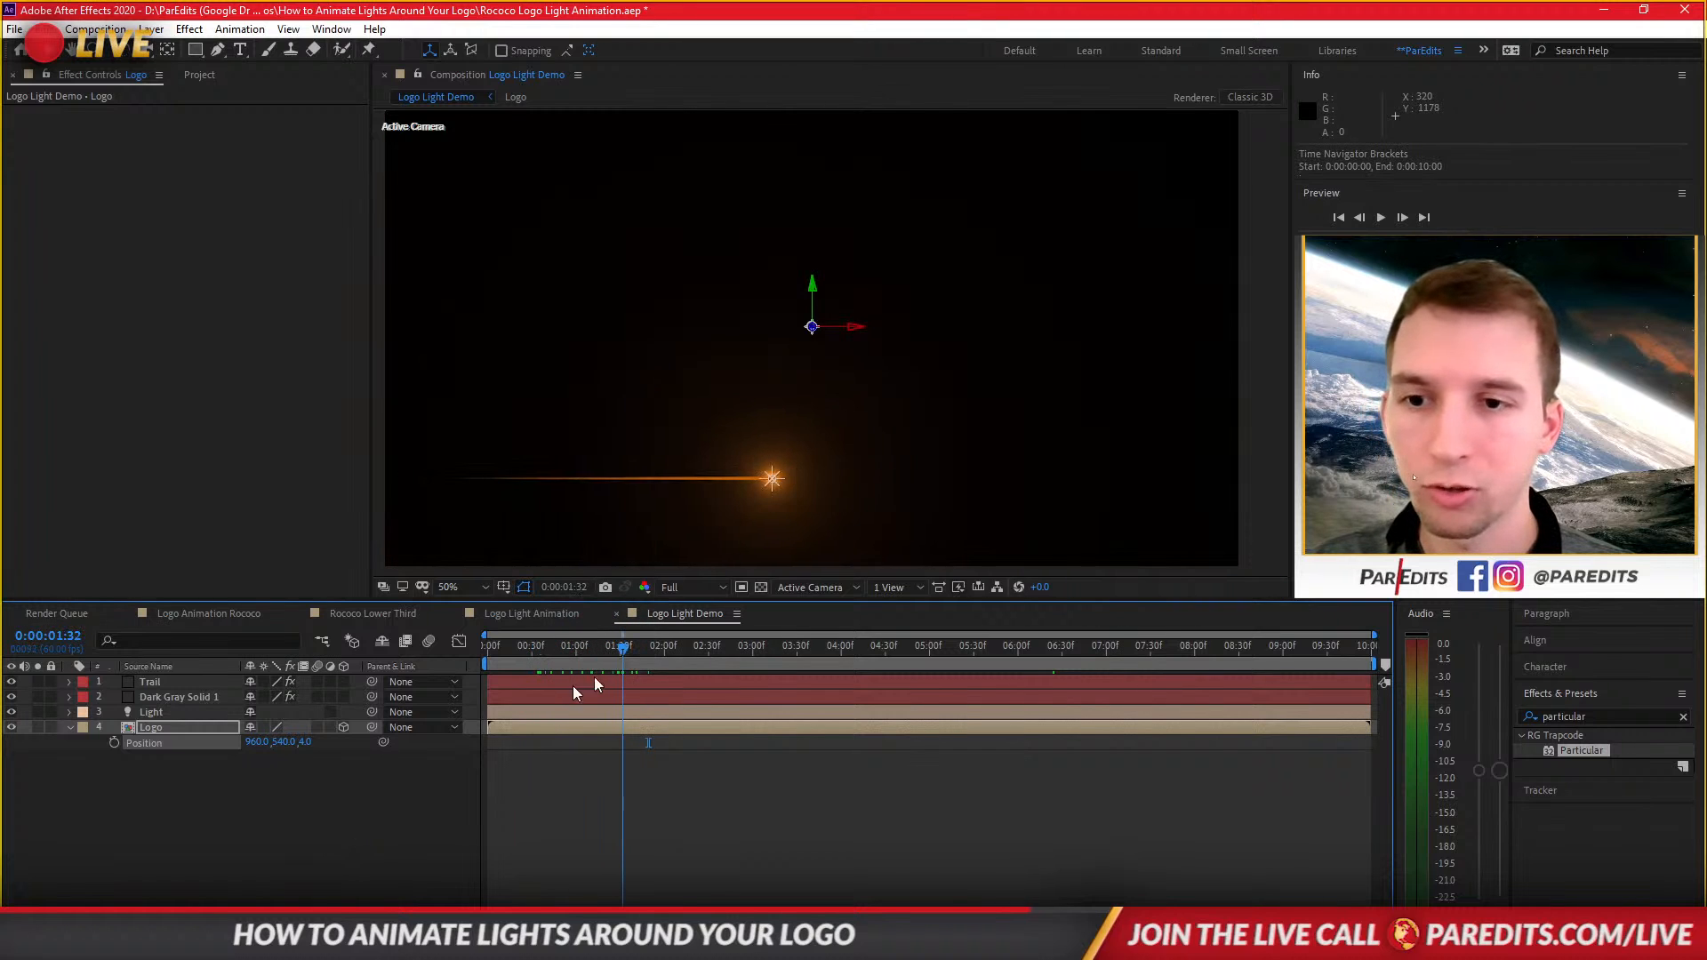
{"action": "left_click", "coordinate": [159, 726]}
{"action": "key", "text": "ctrl+v"}
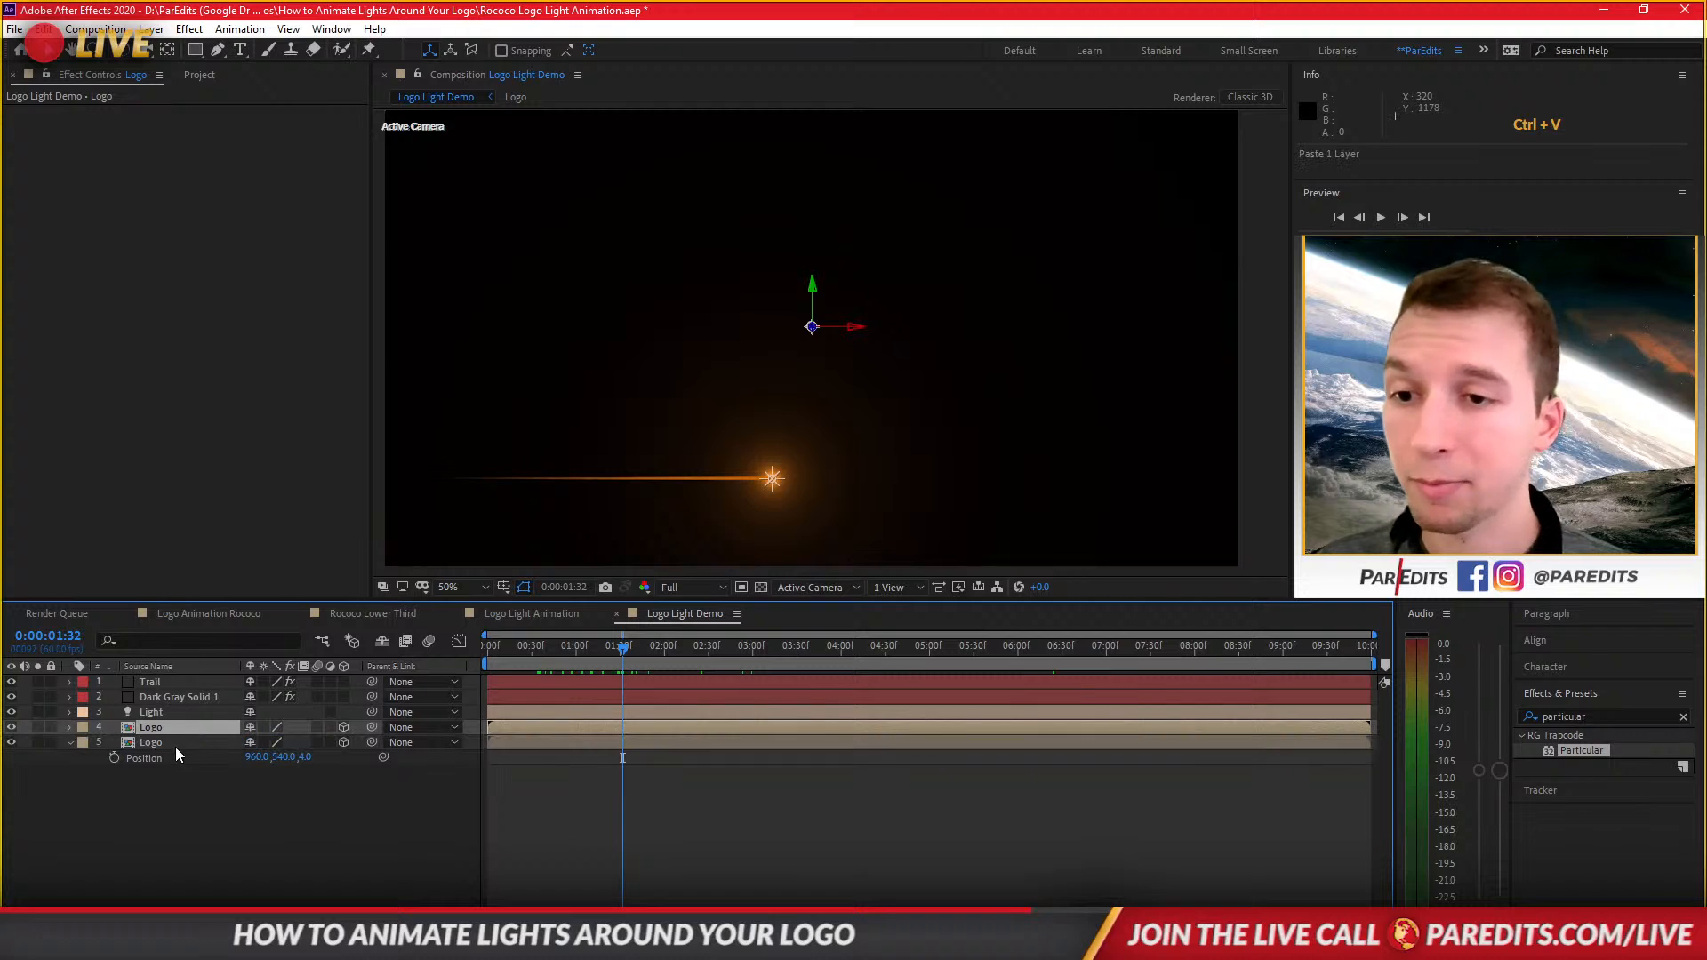
Move the pasted Logo layer to the top of the layer stack.
{"action": "left_click", "coordinate": [343, 742]}
{"action": "left_click_drag", "start_coordinate": [206, 743], "coordinate": [210, 723]}
{"action": "key", "text": "m"}
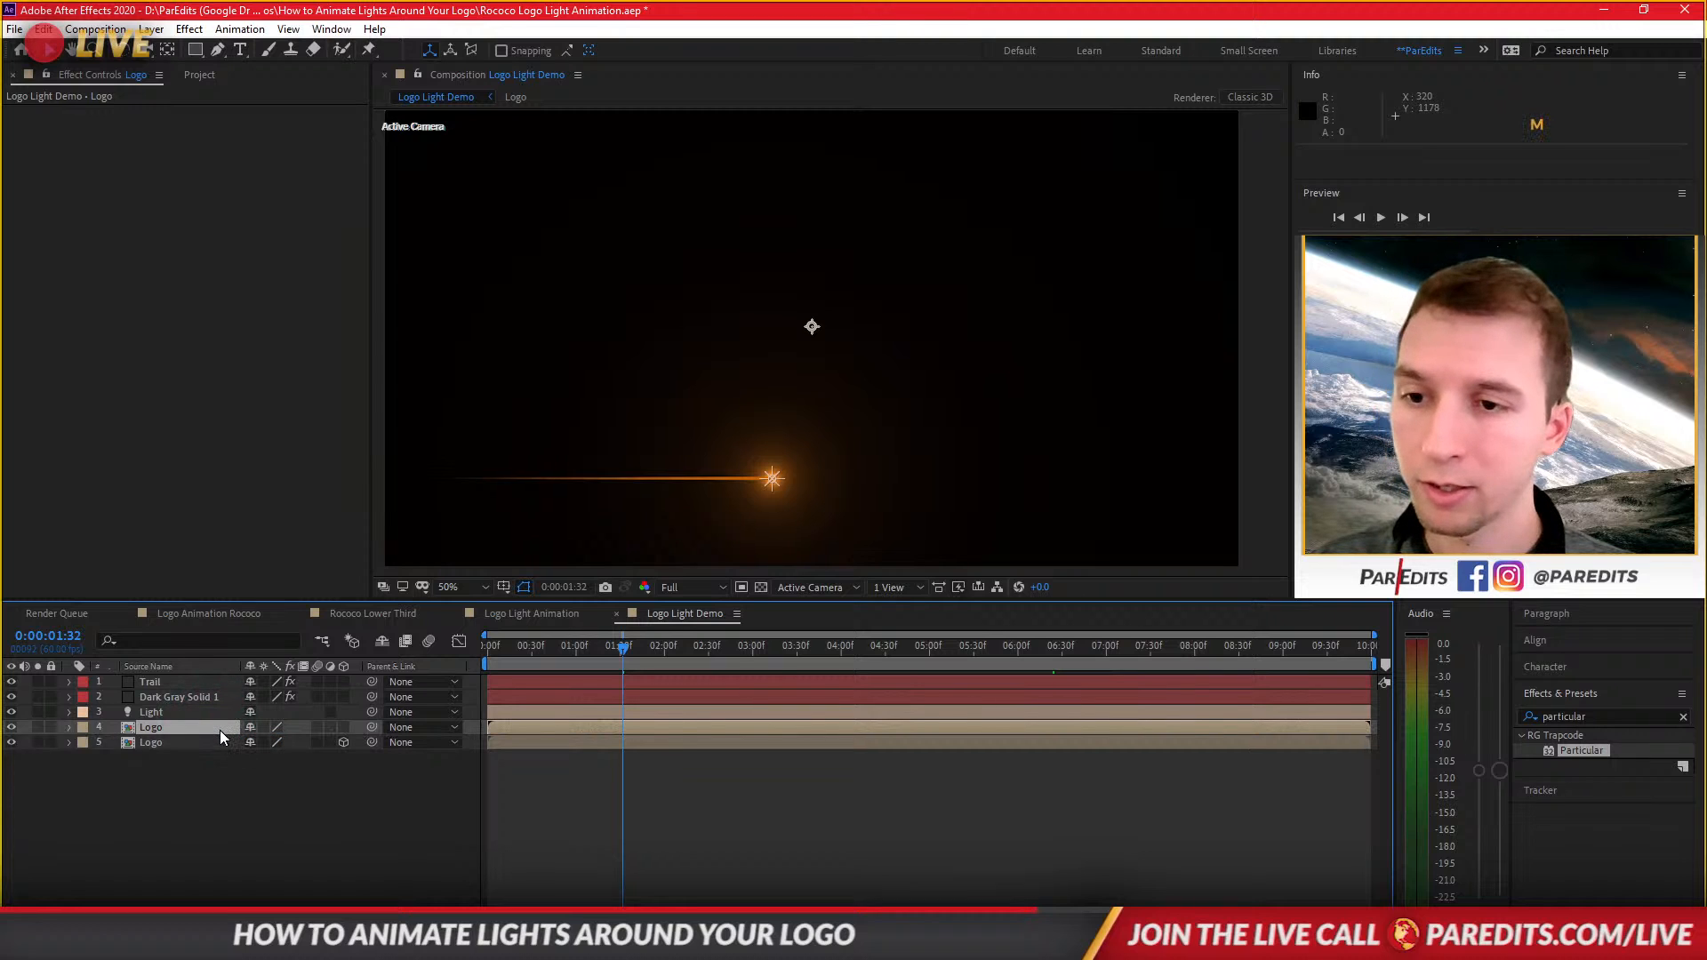
{"action": "left_click", "coordinate": [197, 743]}
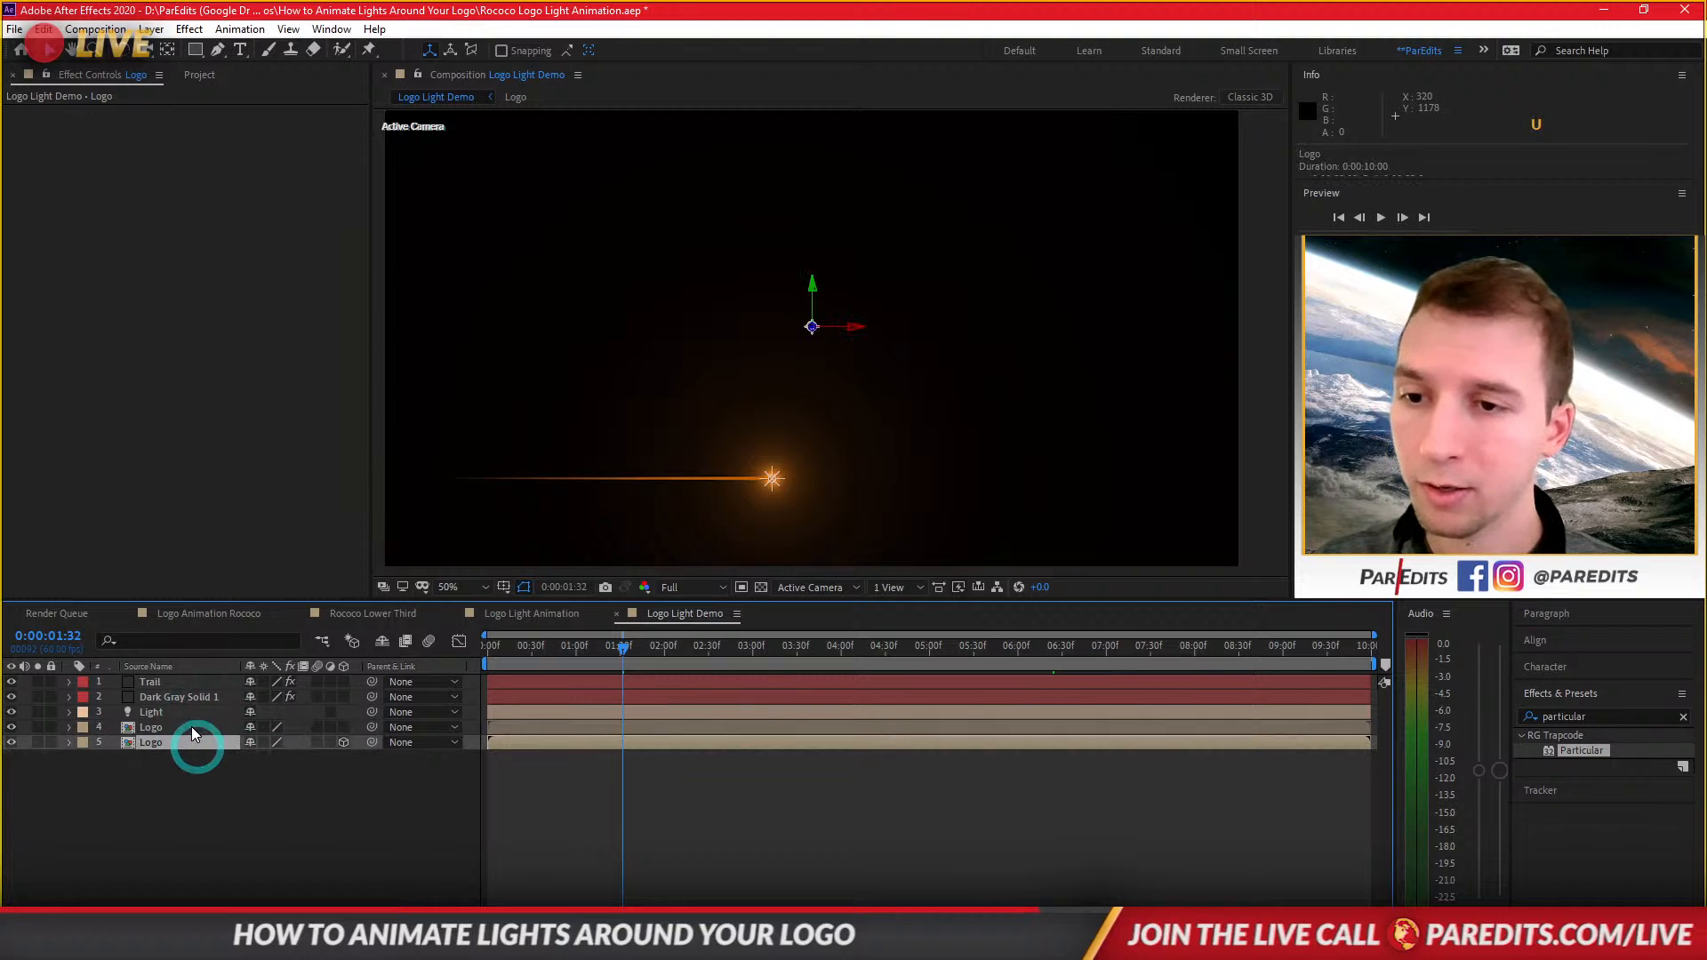
{"action": "left_click_drag", "start_coordinate": [168, 727], "coordinate": [181, 679]}
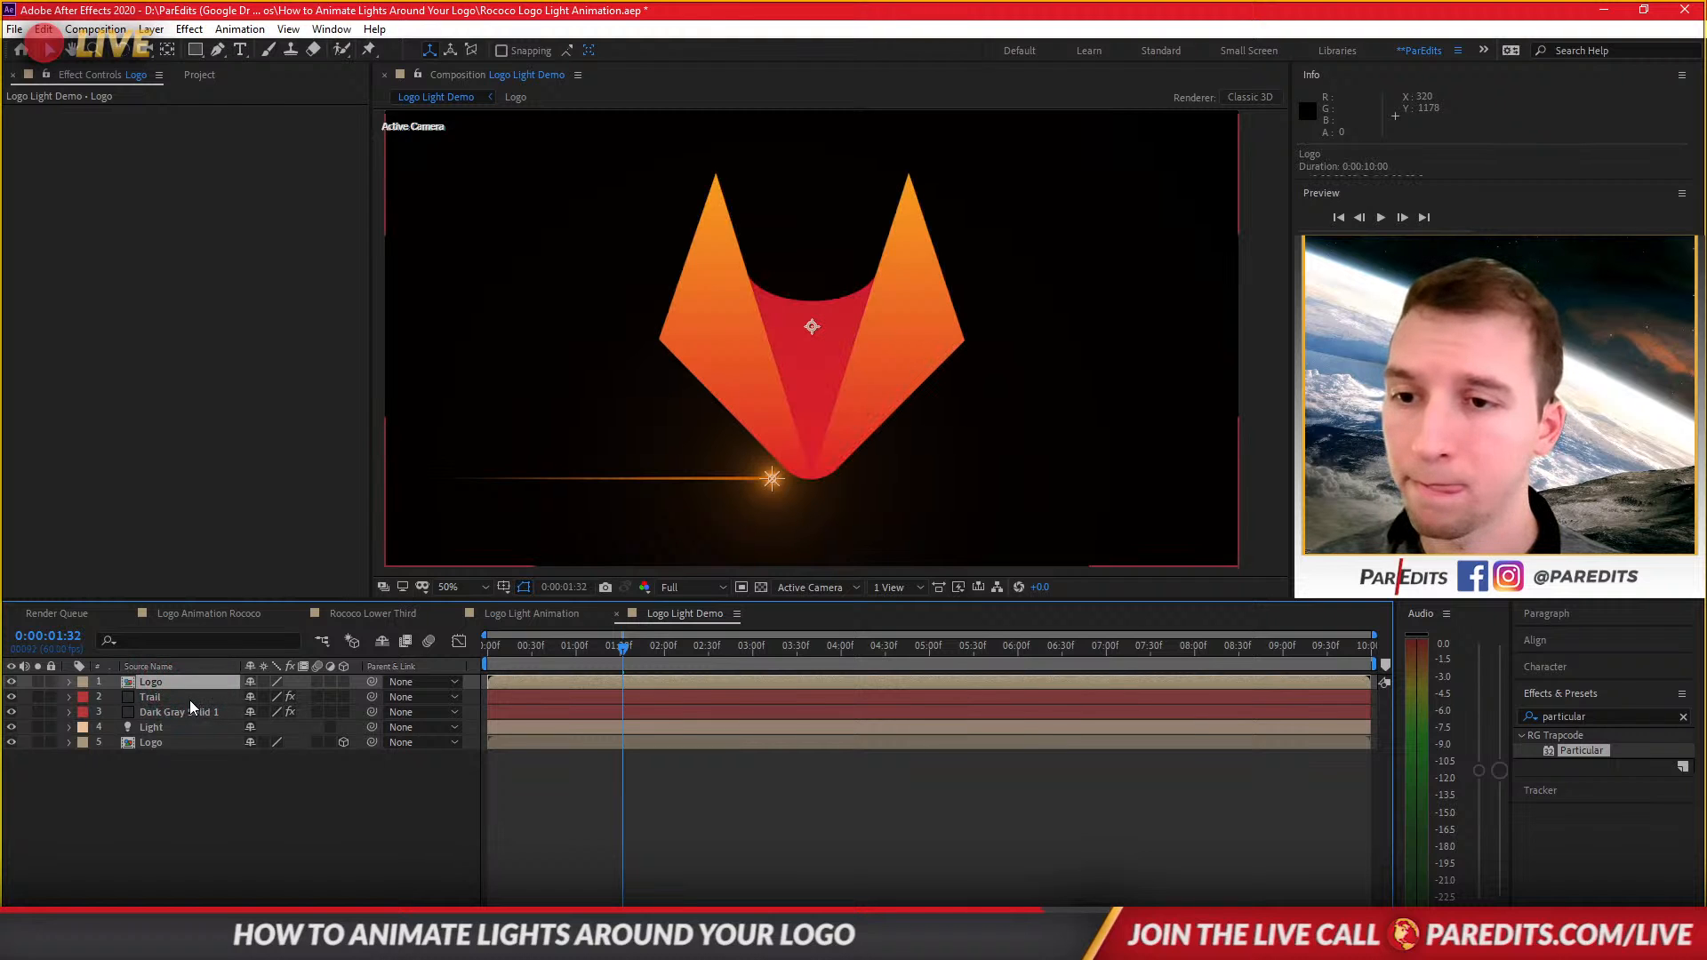
Set the Optical Flares render mode on Dark Gray Solid 1 to On Transparent.
{"action": "left_click", "coordinate": [188, 700]}
{"action": "left_click", "coordinate": [188, 712]}
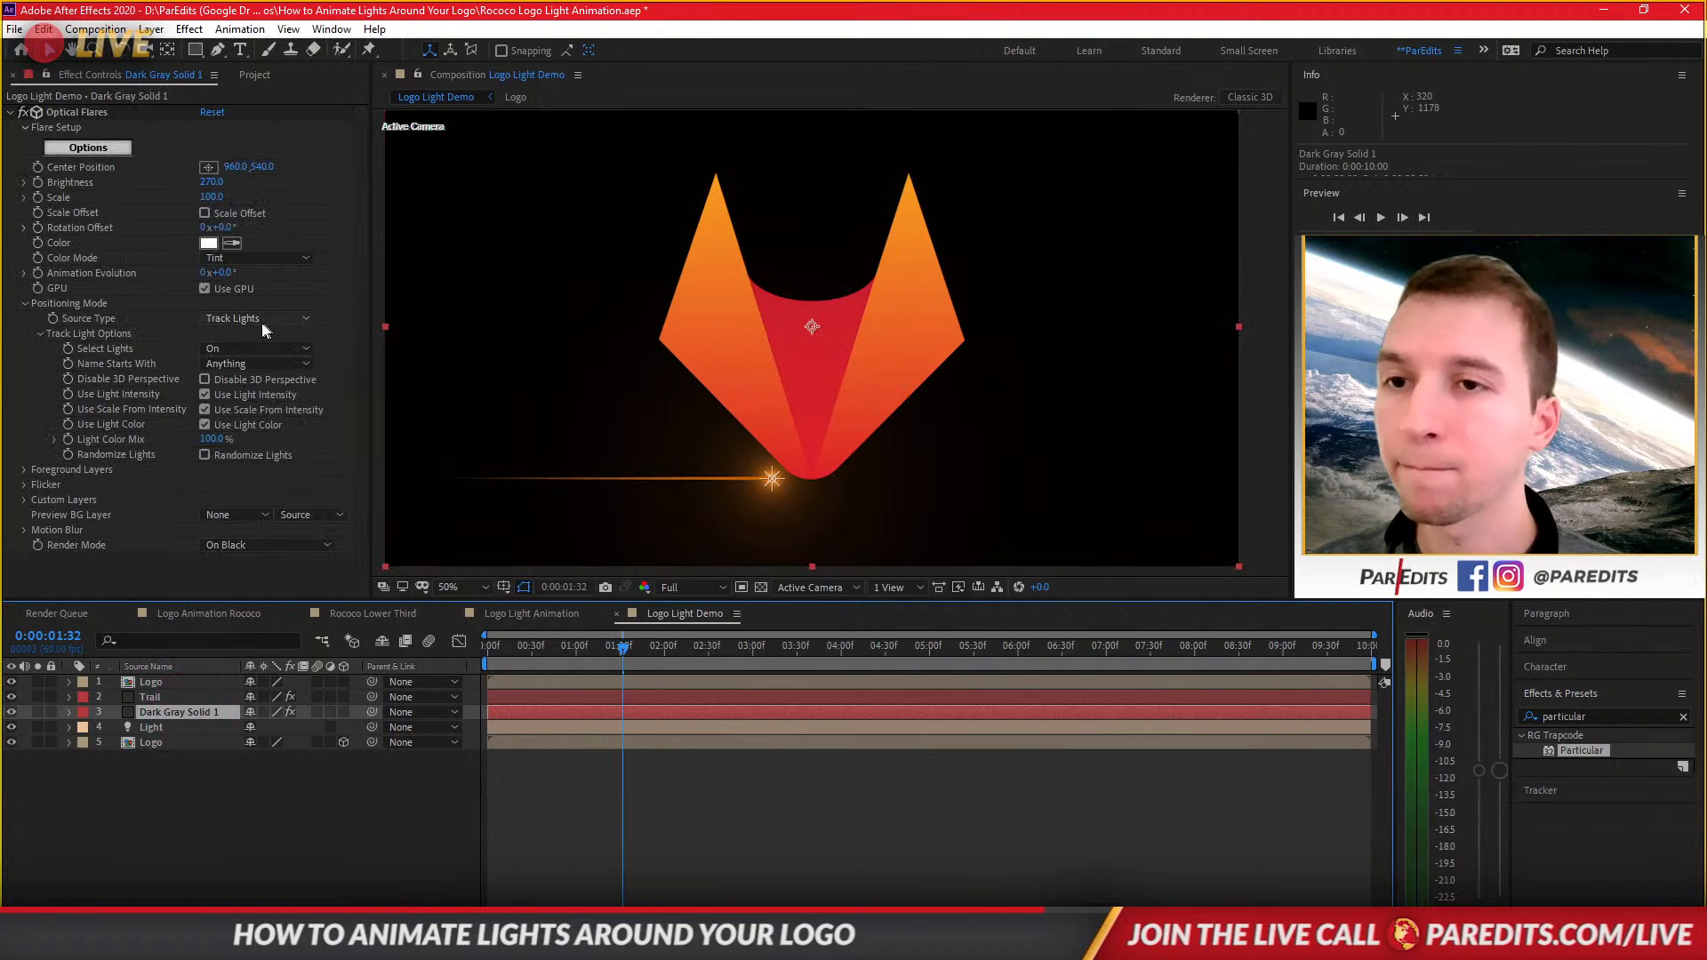
{"action": "left_click", "coordinate": [298, 545]}
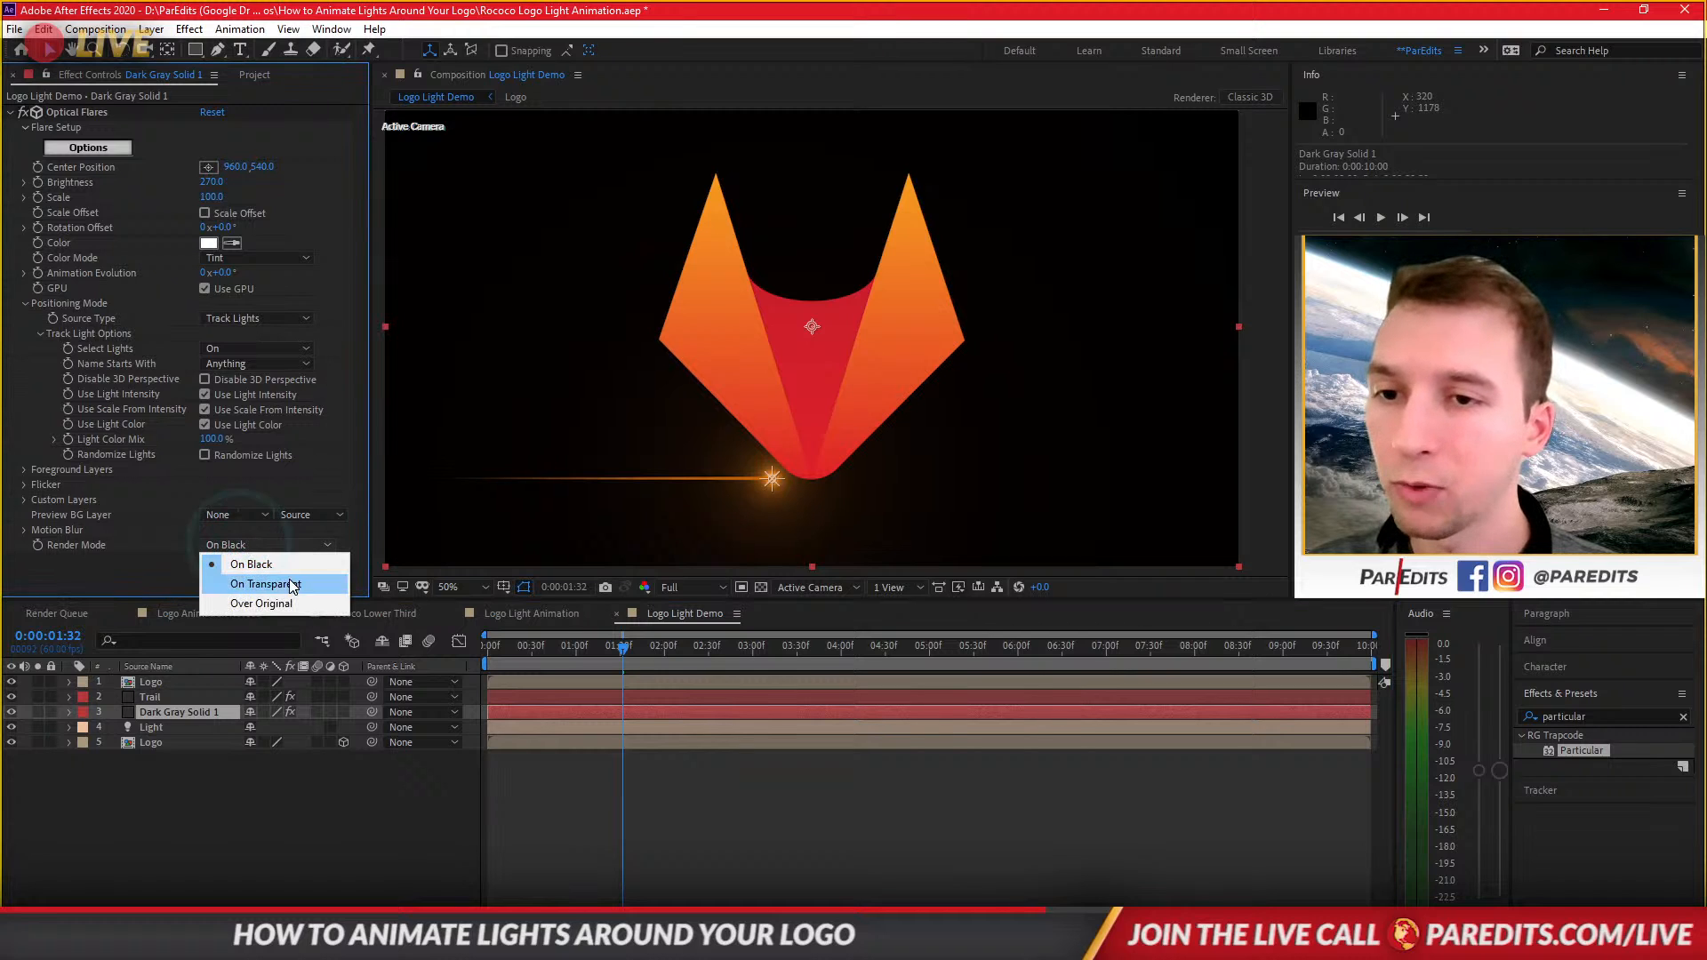
{"action": "left_click", "coordinate": [265, 604]}
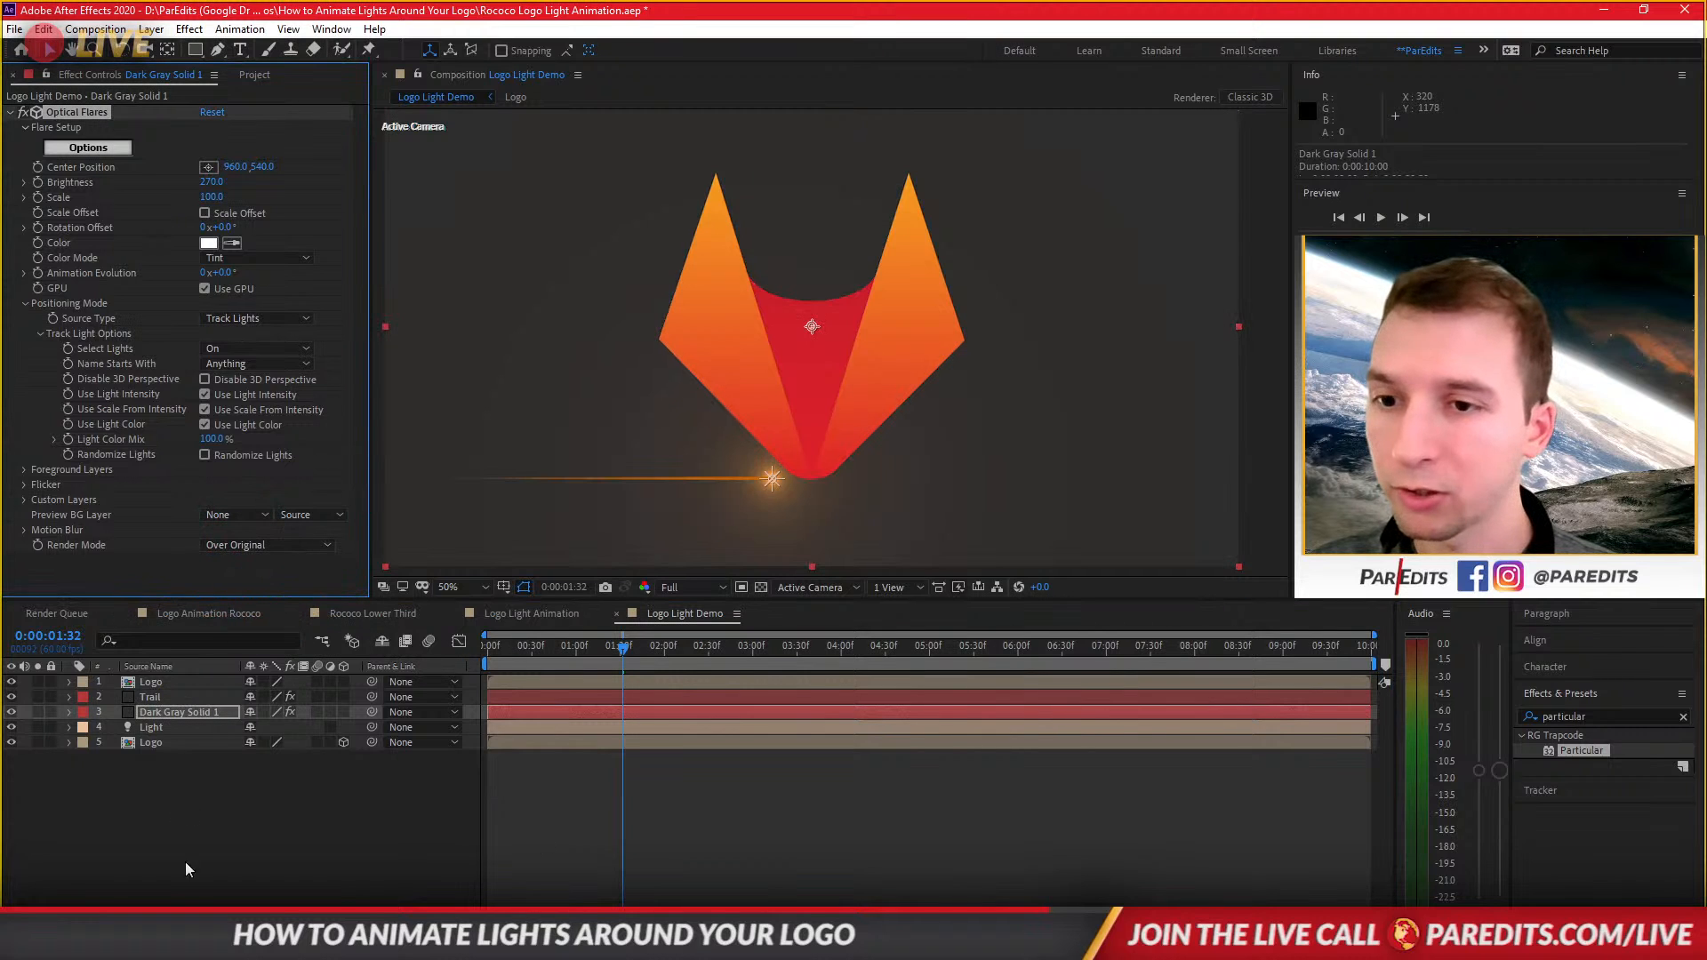
{"action": "left_click", "coordinate": [240, 548]}
{"action": "left_click", "coordinate": [256, 586]}
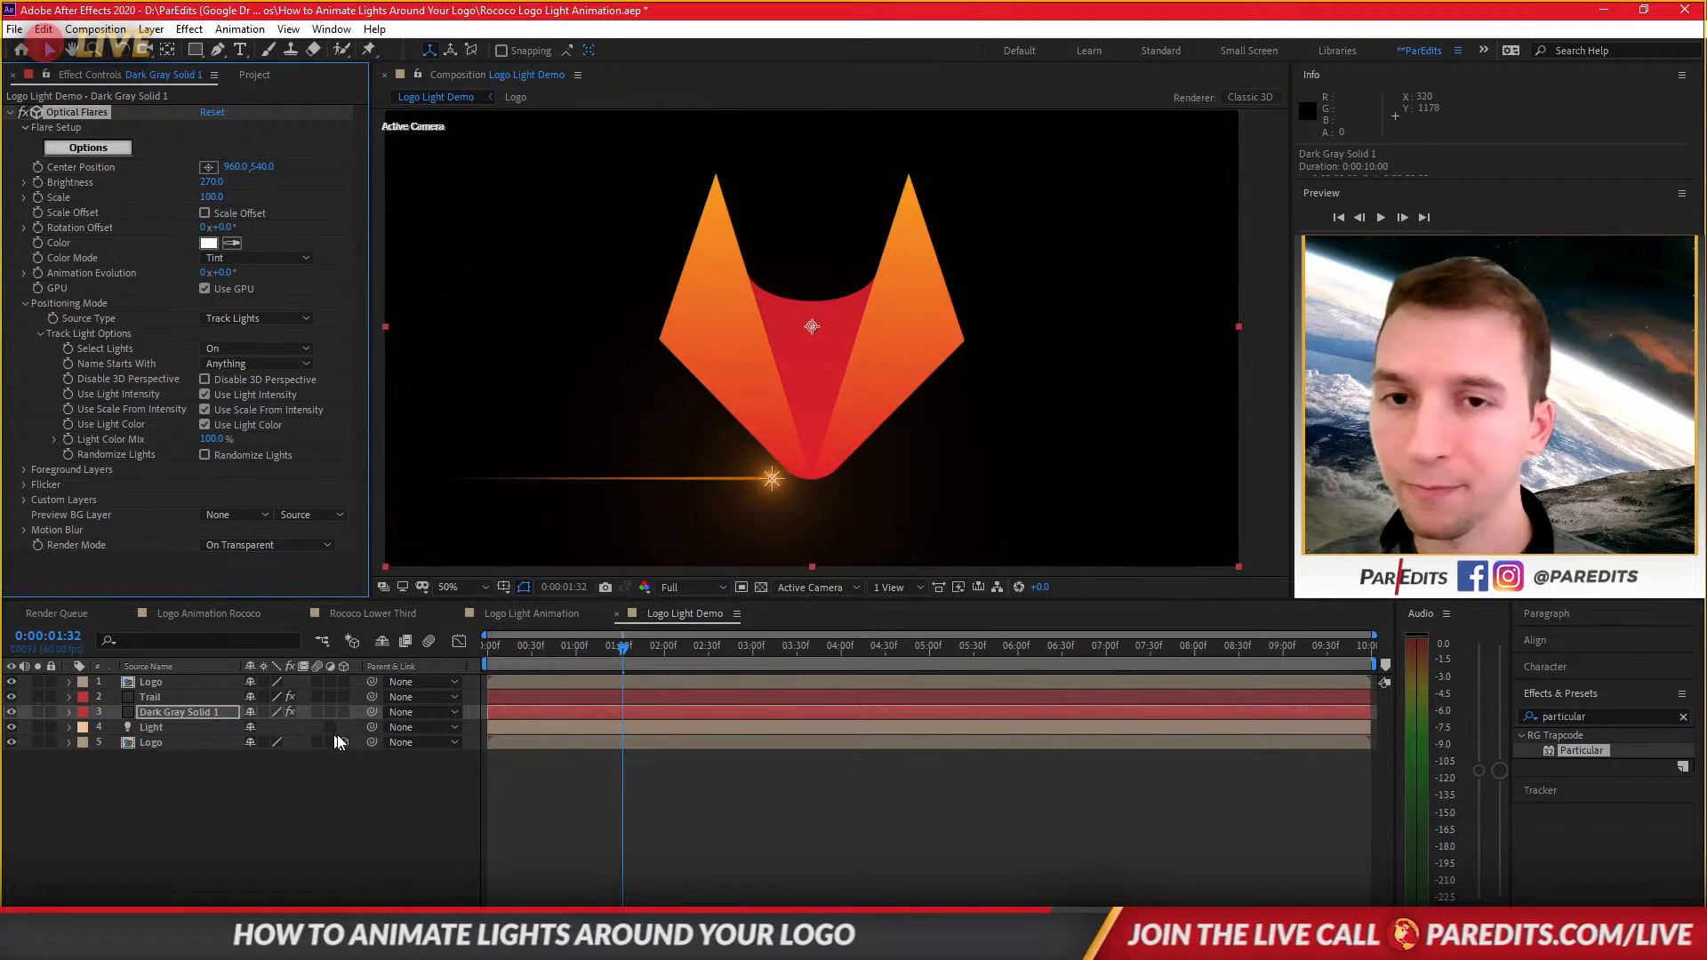
Delete the pasted Logo layer from the top of the stack.
{"action": "left_click", "coordinate": [151, 681]}
{"action": "key", "text": "Delete"}
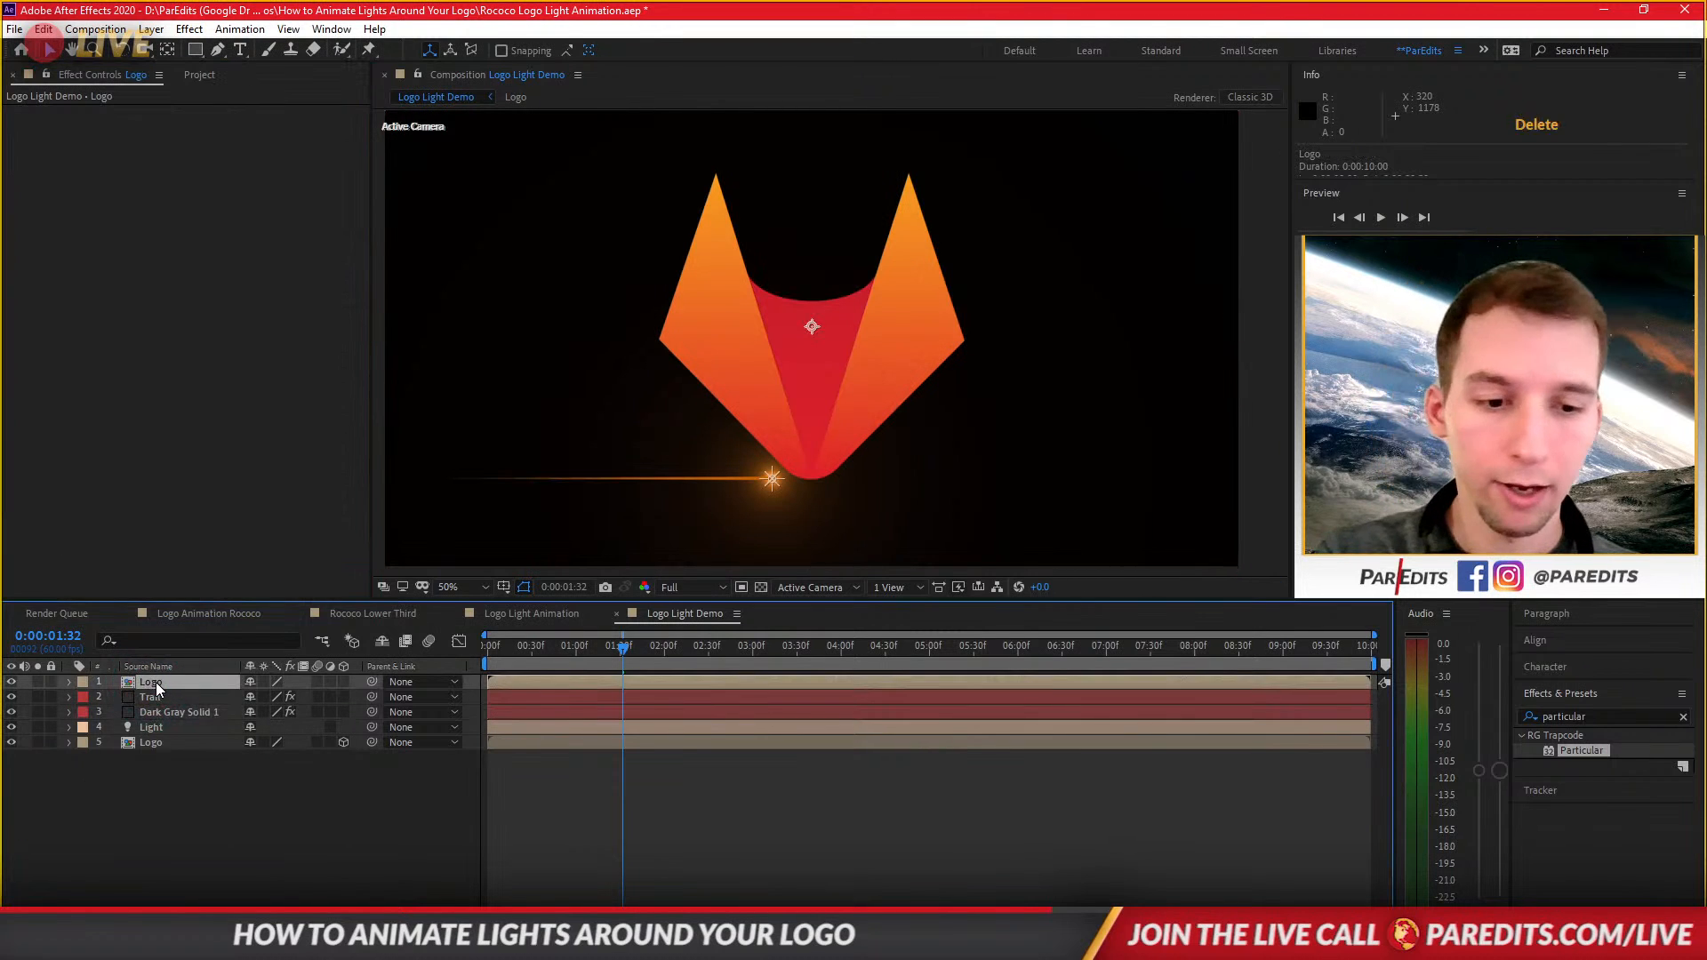
Compare the Optical Flares render modes On Black and On Transparent.
{"action": "left_click", "coordinate": [280, 754]}
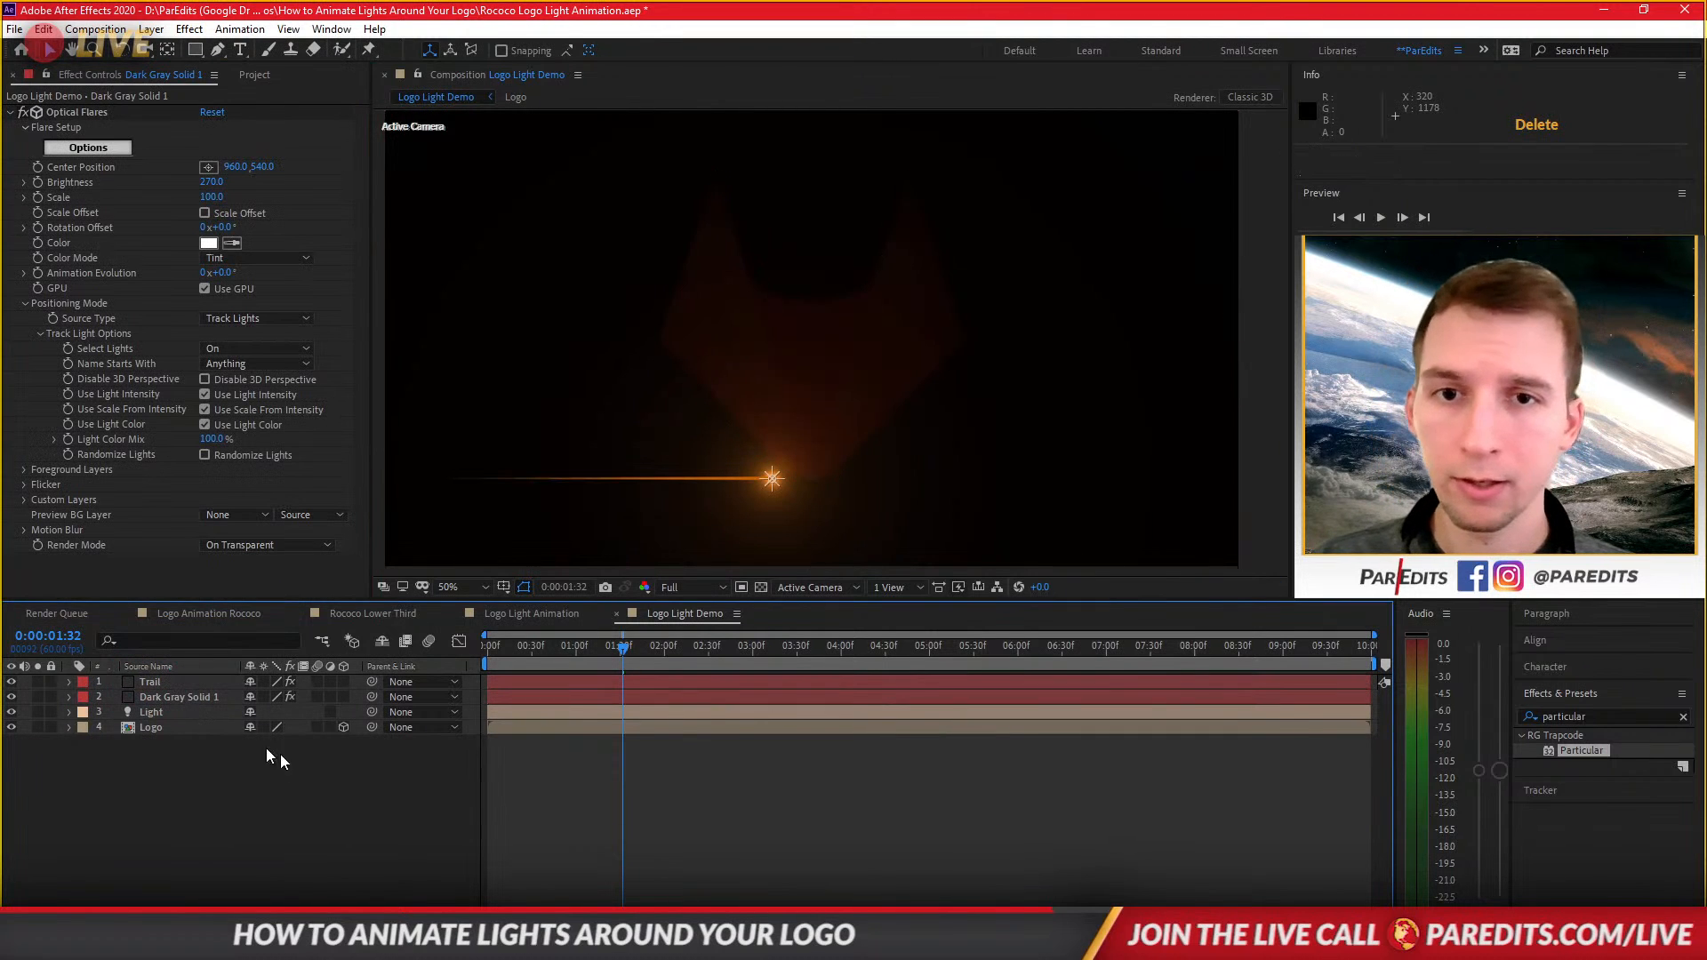
{"action": "left_click", "coordinate": [153, 727]}
{"action": "left_click", "coordinate": [160, 697]}
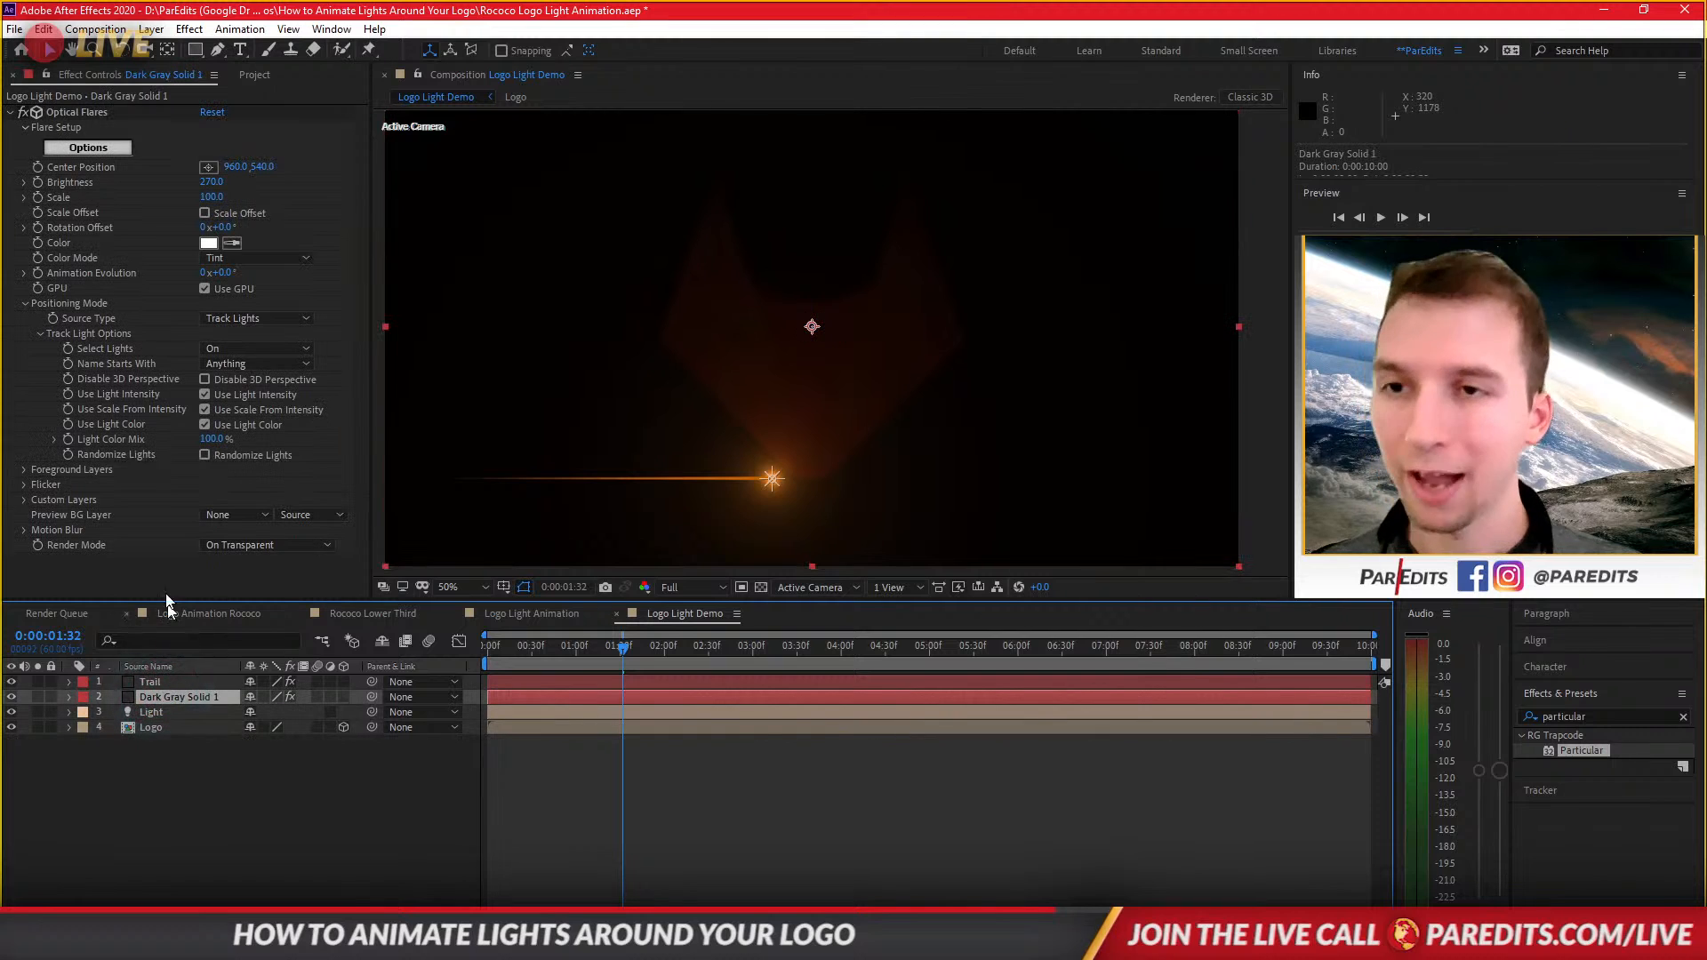
{"action": "left_click", "coordinate": [254, 544]}
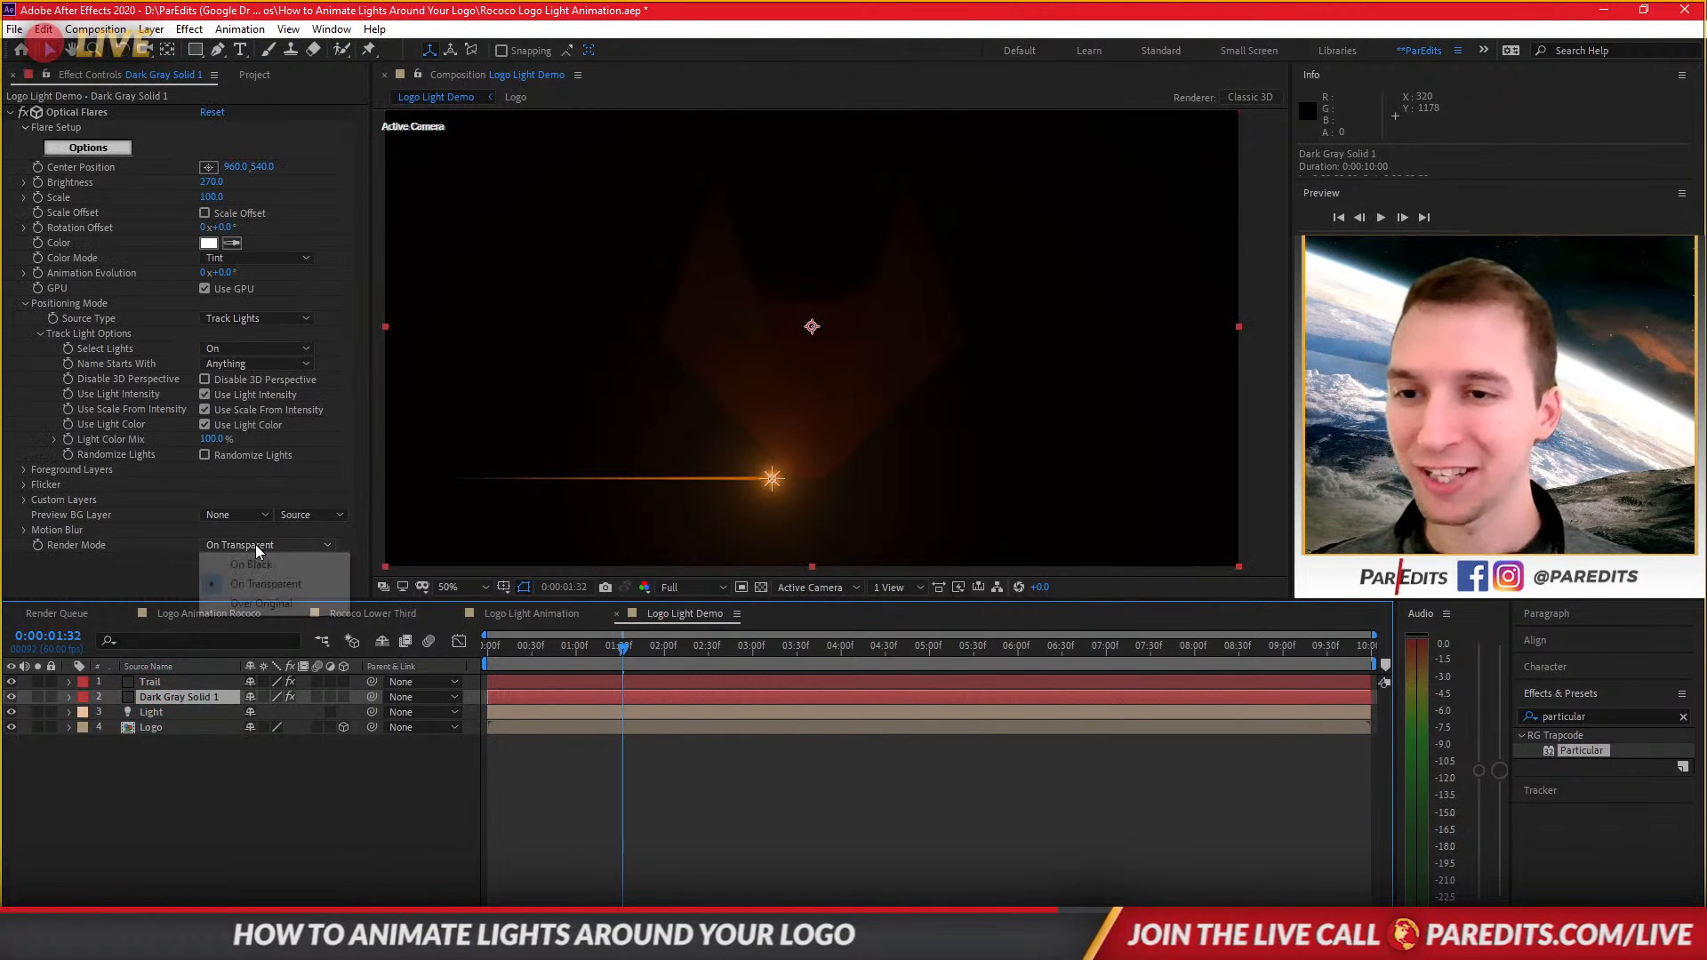
{"action": "left_click", "coordinate": [303, 571]}
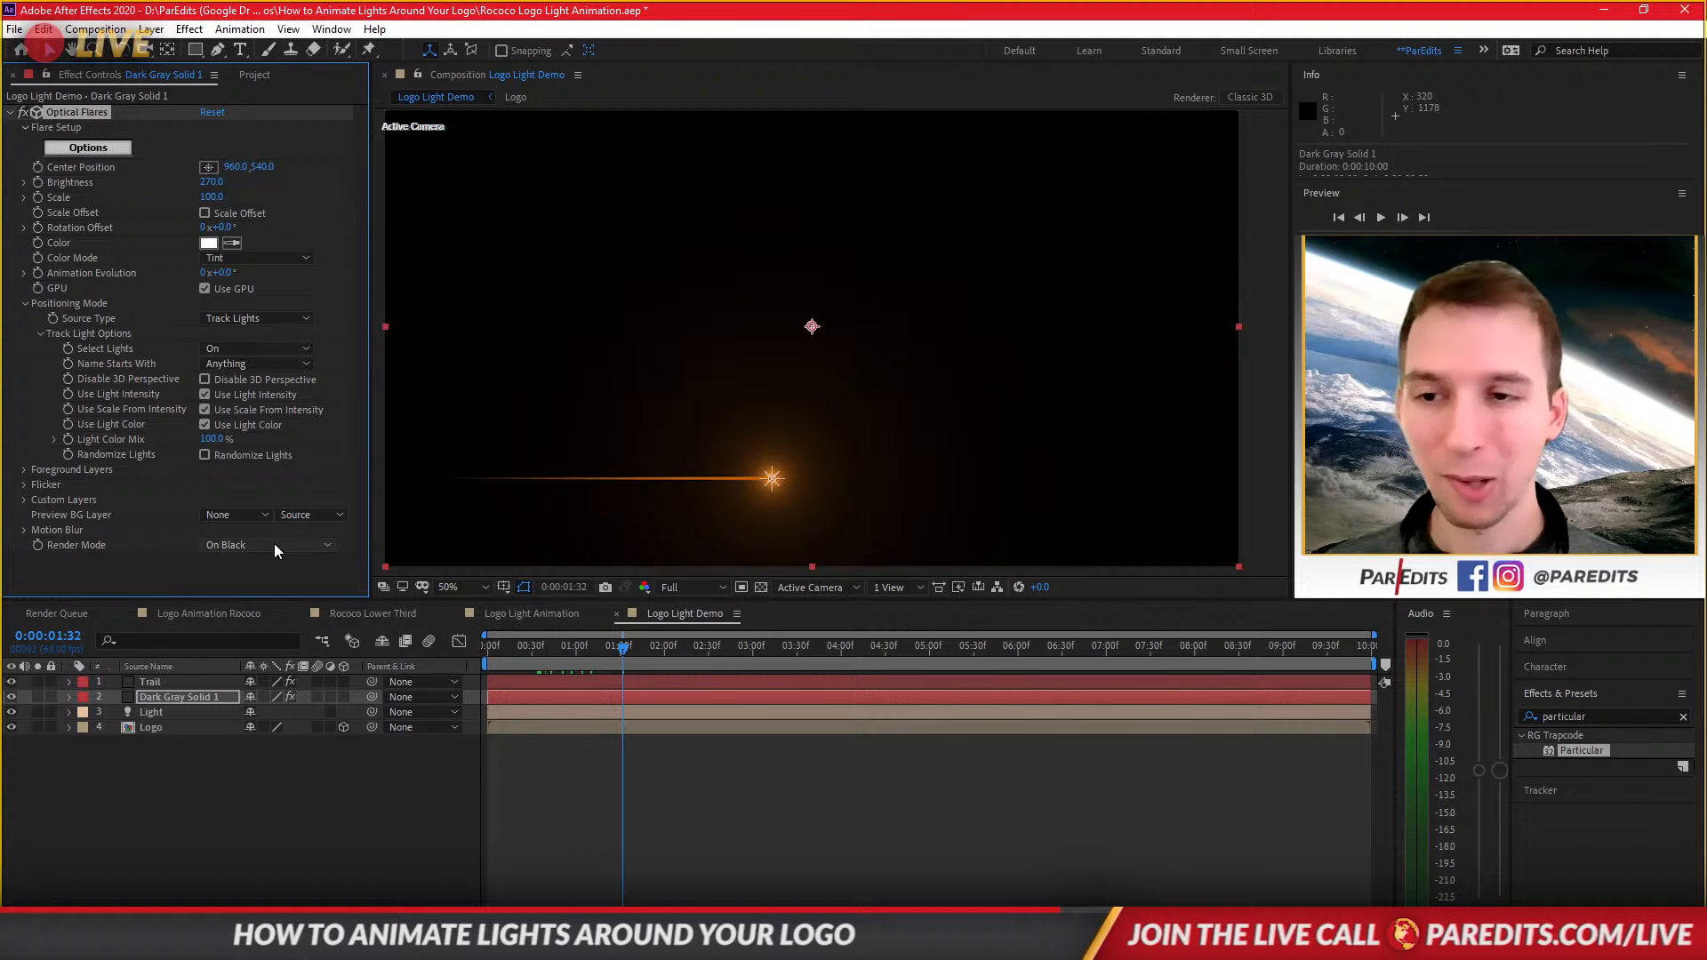
{"action": "left_click", "coordinate": [274, 543]}
{"action": "left_click", "coordinate": [295, 579]}
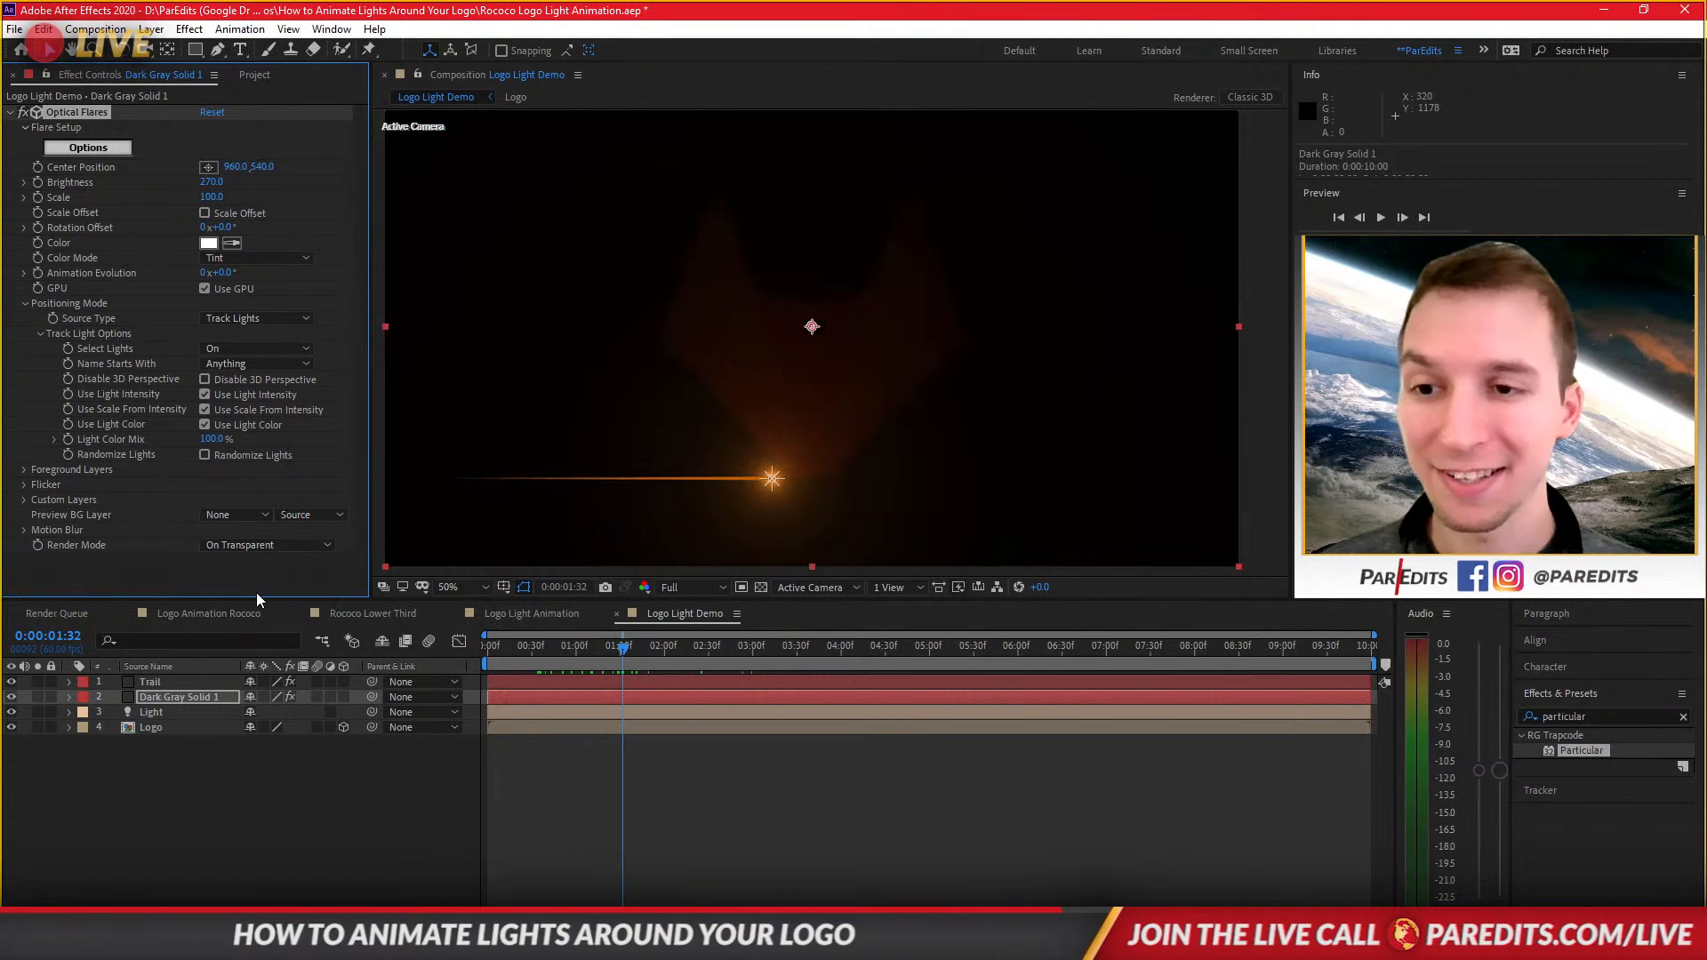
Set the Logo layer's Z position to 0 at about 2:29.
{"action": "left_click", "coordinate": [249, 793]}
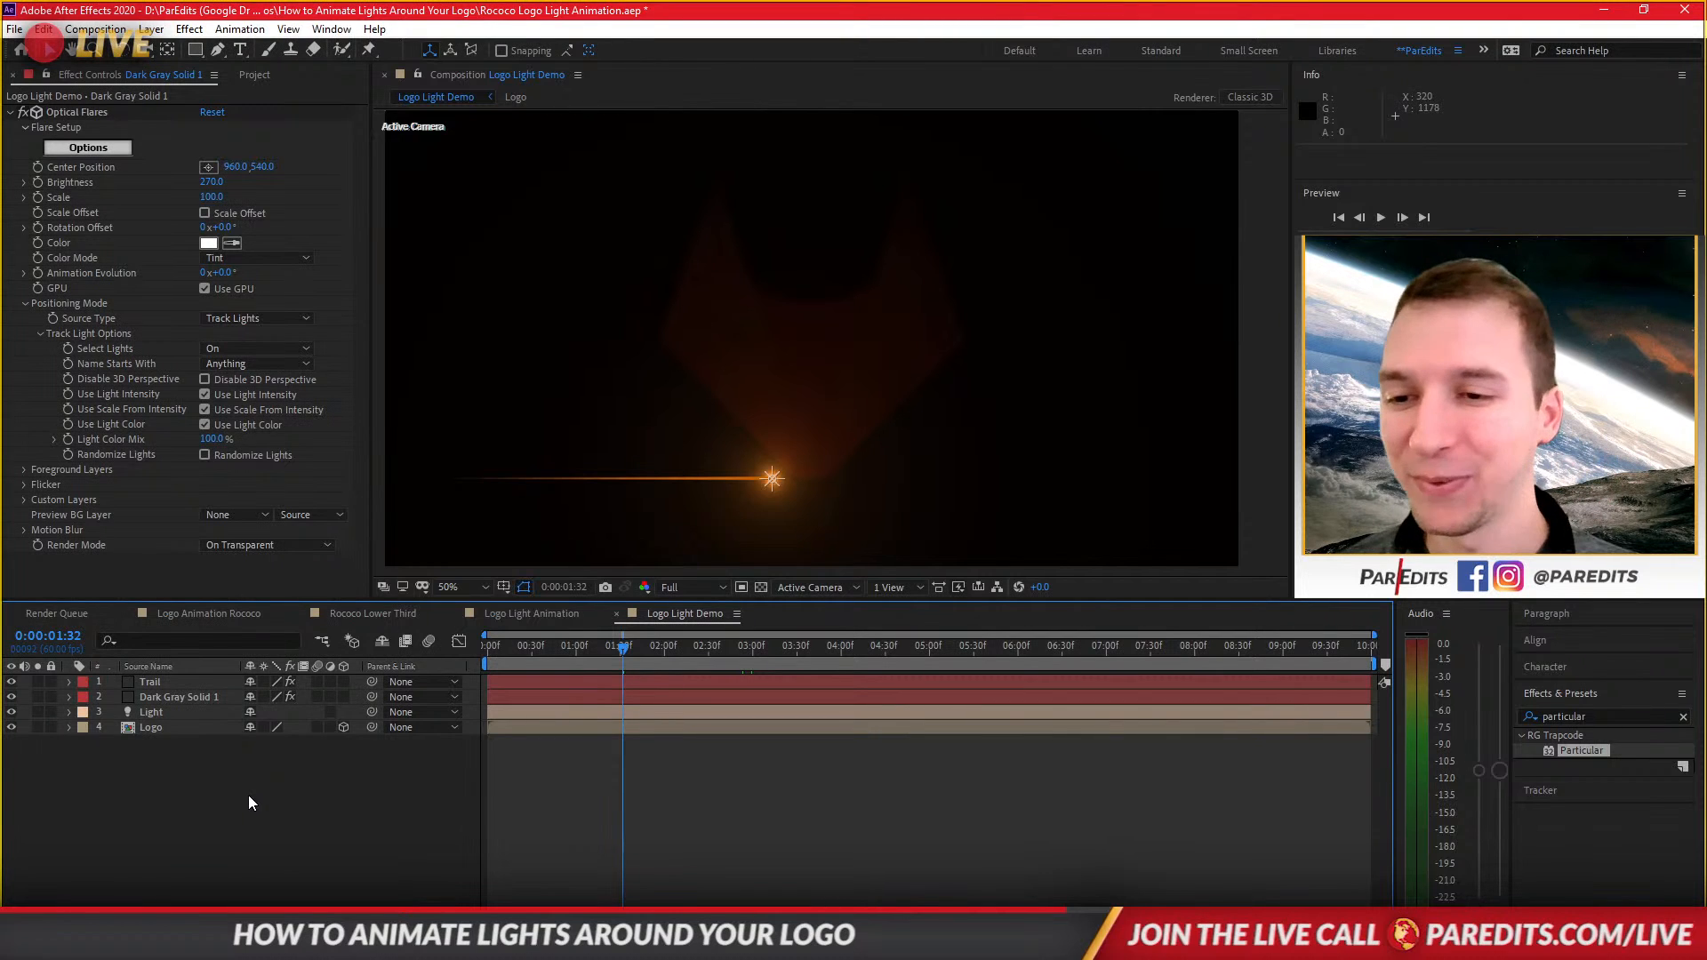
{"action": "left_click_drag", "start_coordinate": [621, 646], "coordinate": [701, 659]}
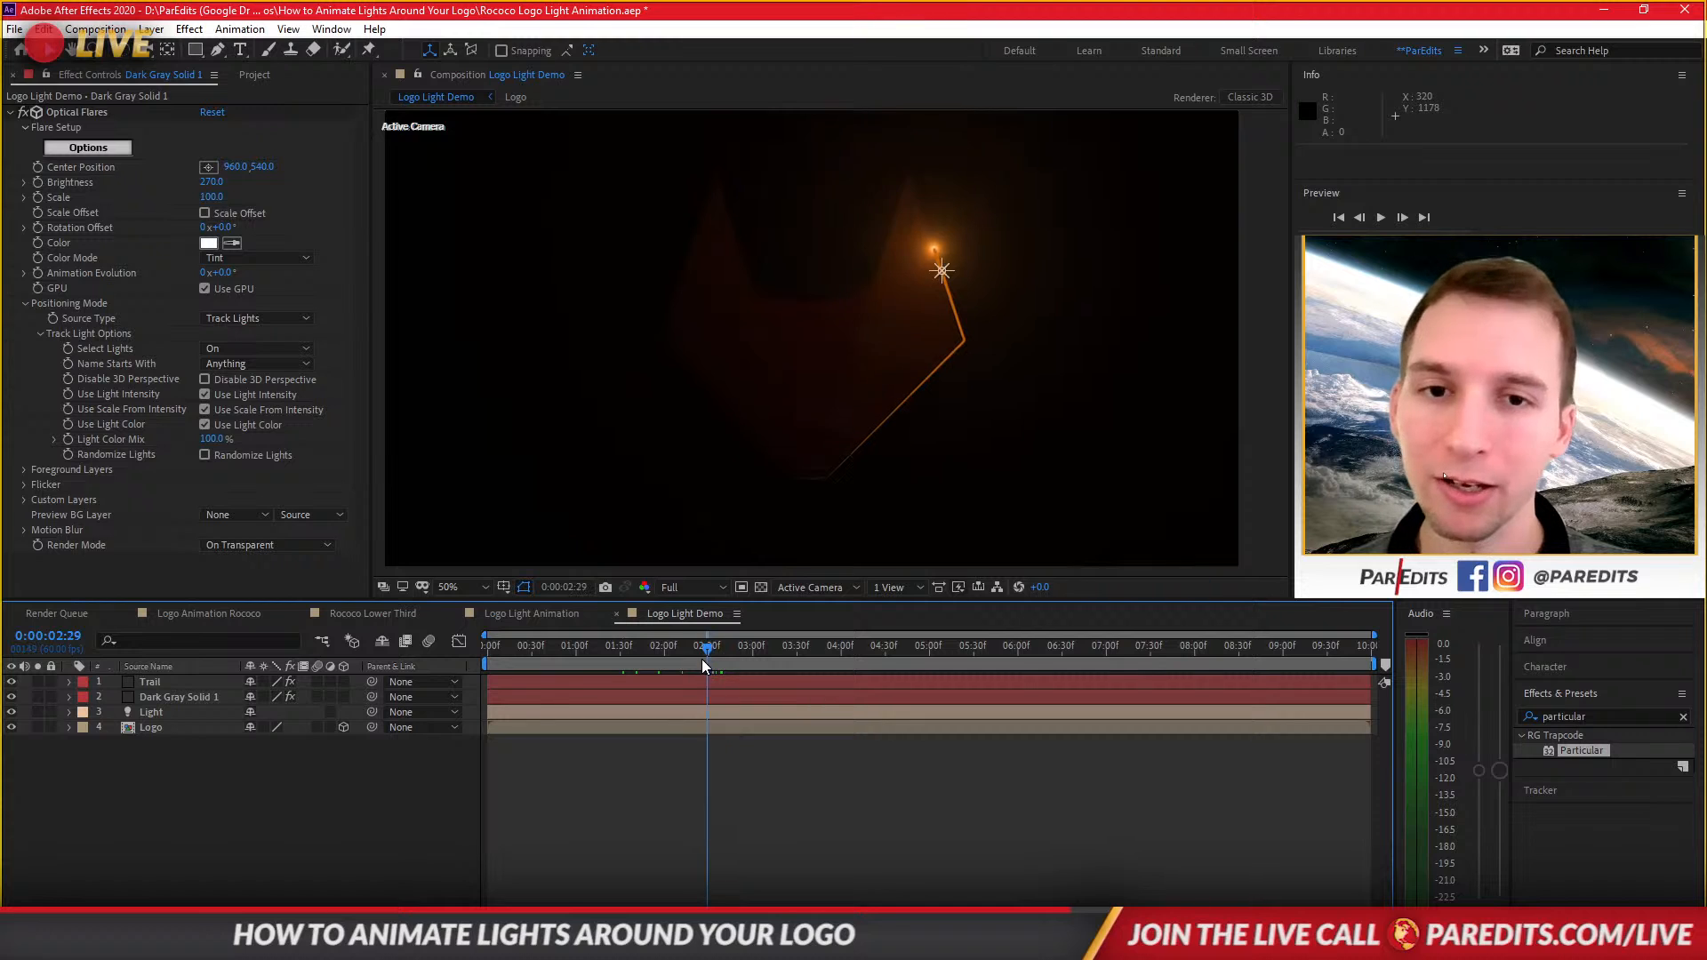
{"action": "left_click", "coordinate": [185, 731]}
{"action": "type", "text": "p"}
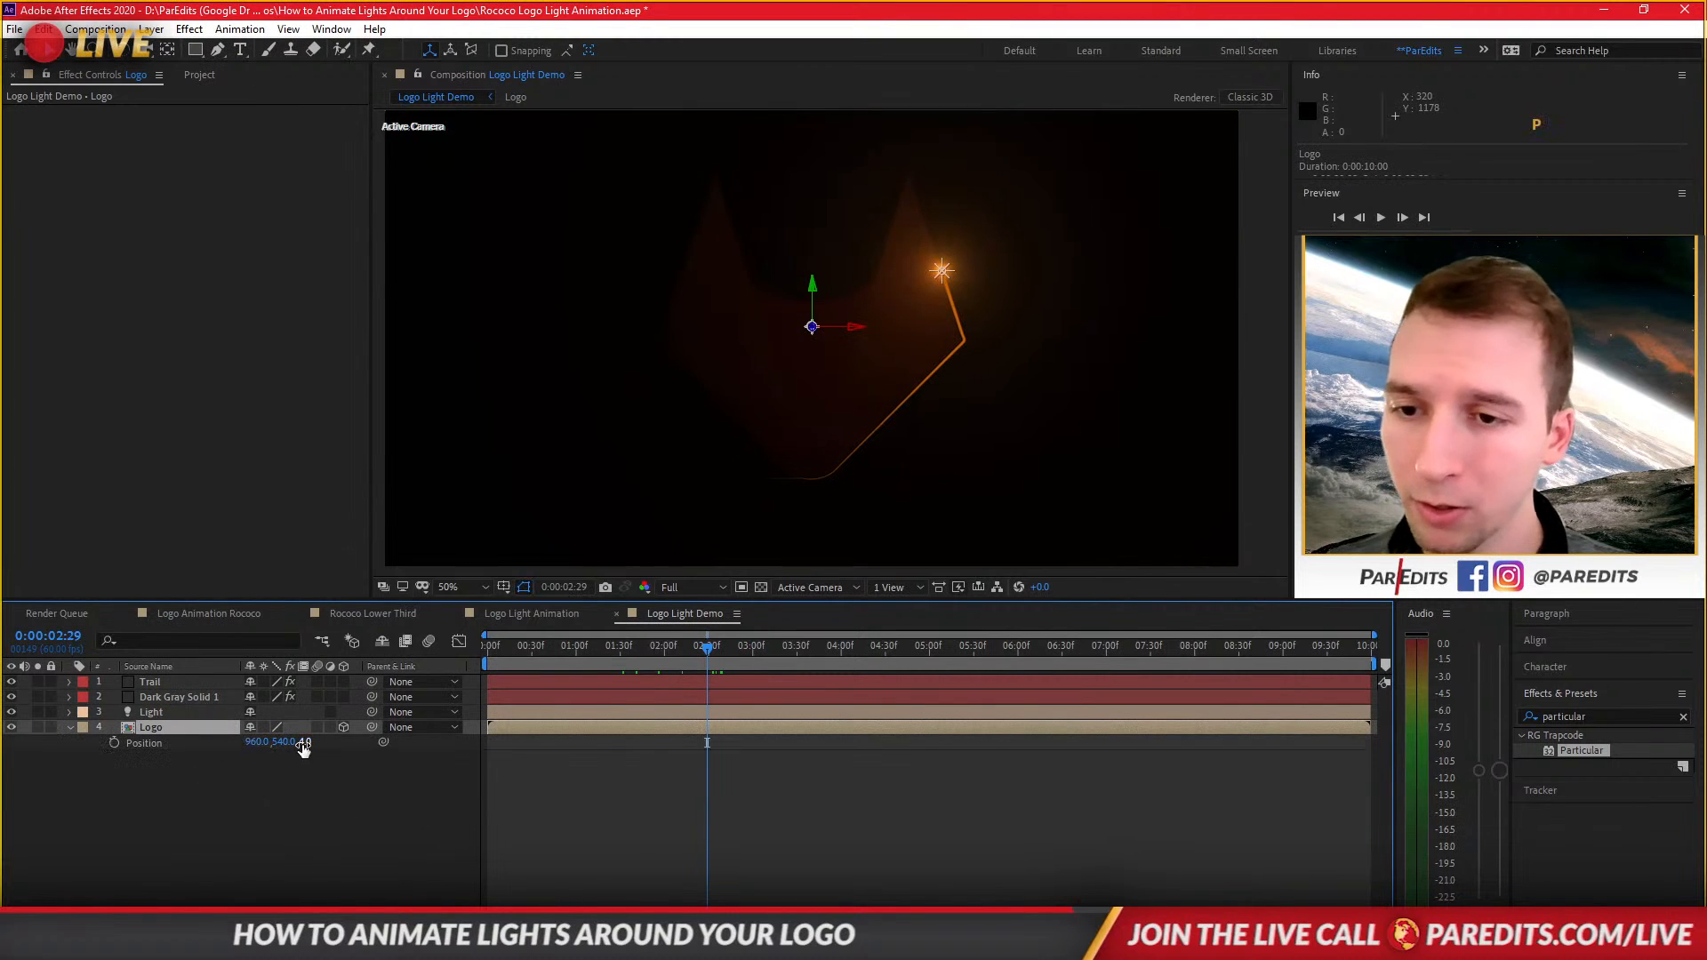
{"action": "type", "text": "0"}
{"action": "key", "text": "Return"}
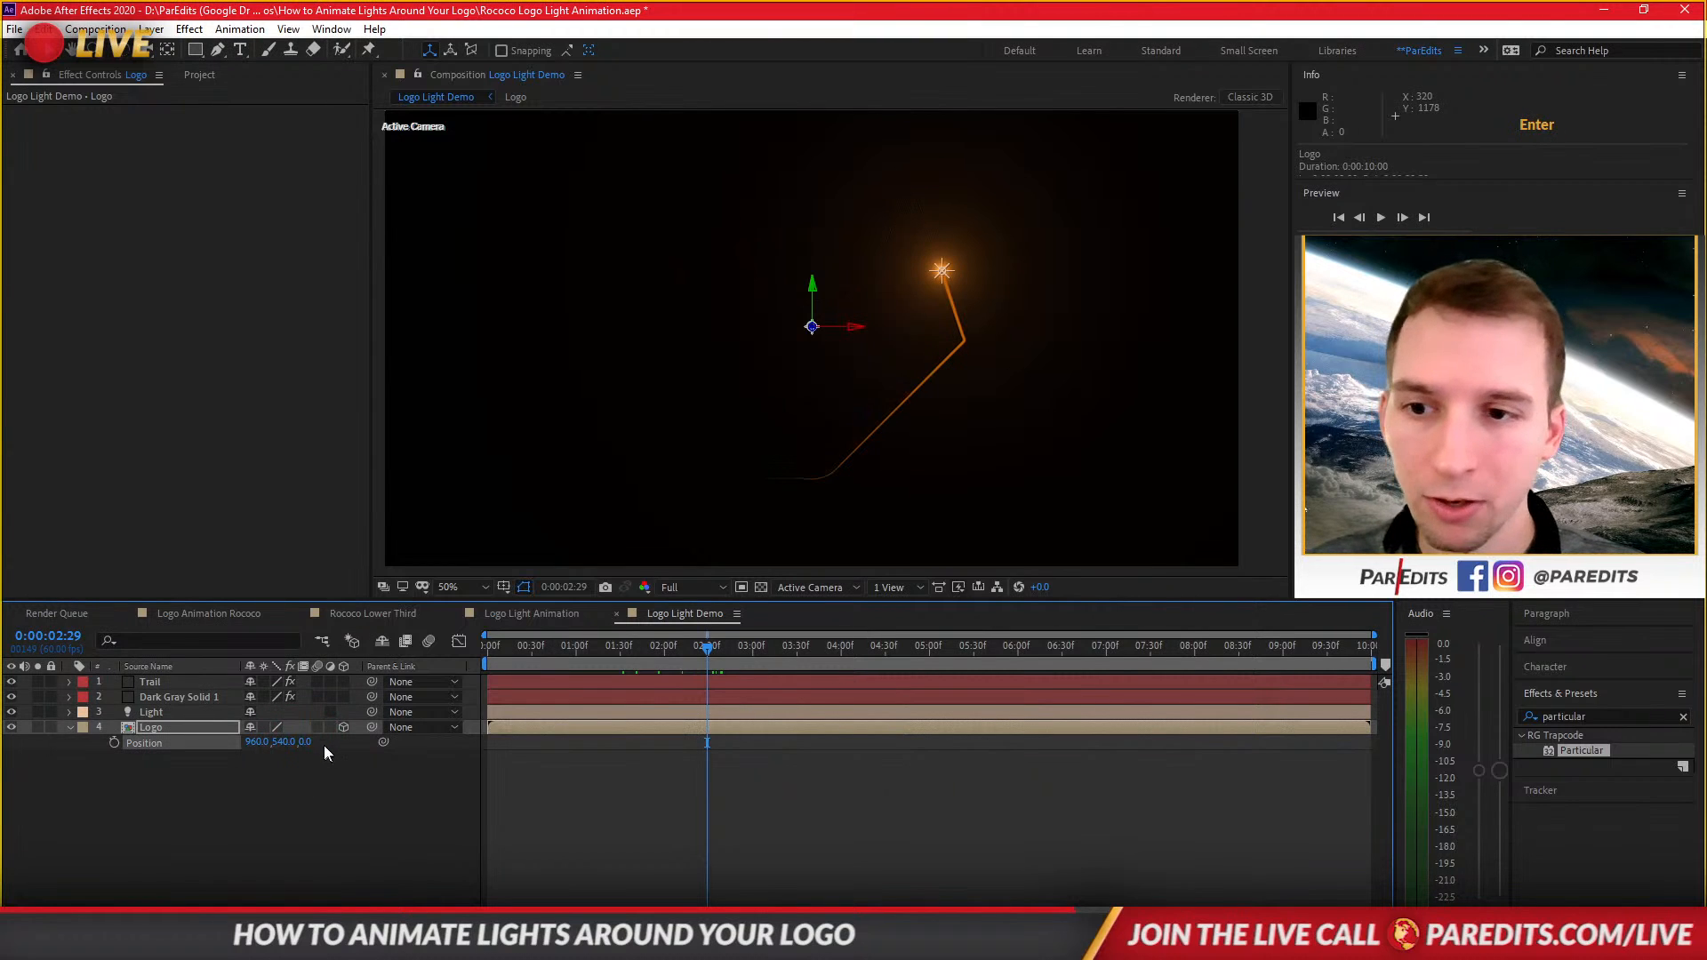
Scrub the Logo layer's Z position to test the depth, and reset it to 0.
{"action": "left_click_drag", "start_coordinate": [307, 745], "coordinate": [372, 741]}
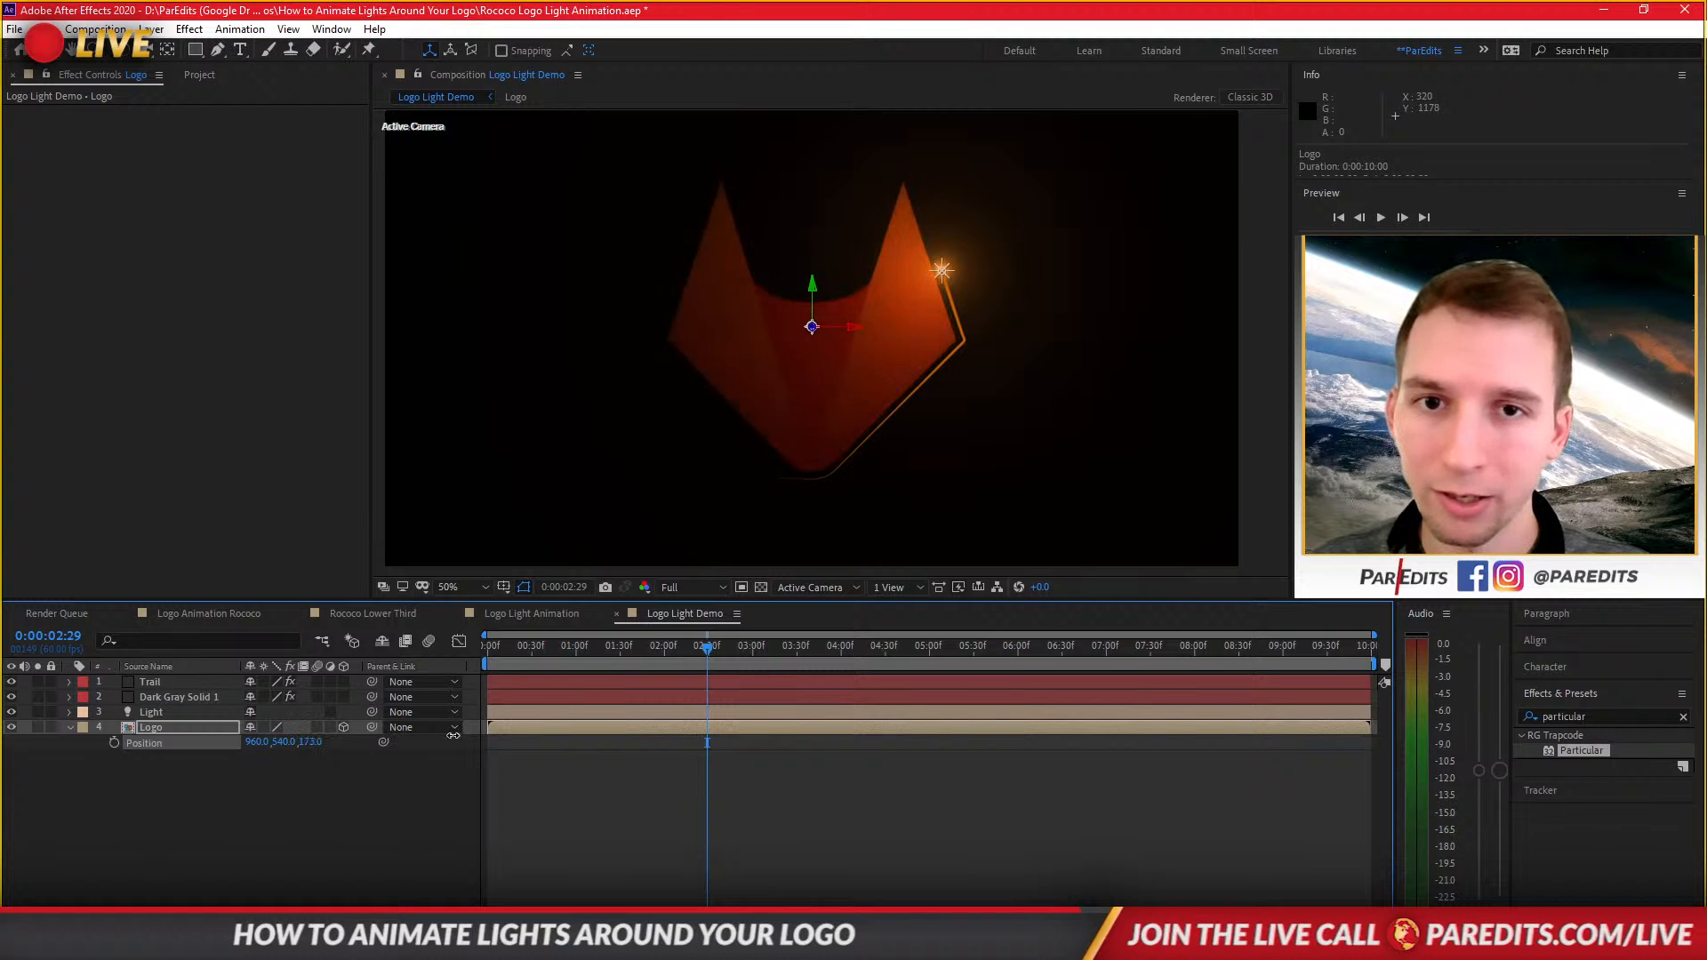
{"action": "left_click_drag", "start_coordinate": [419, 740], "coordinate": [325, 752]}
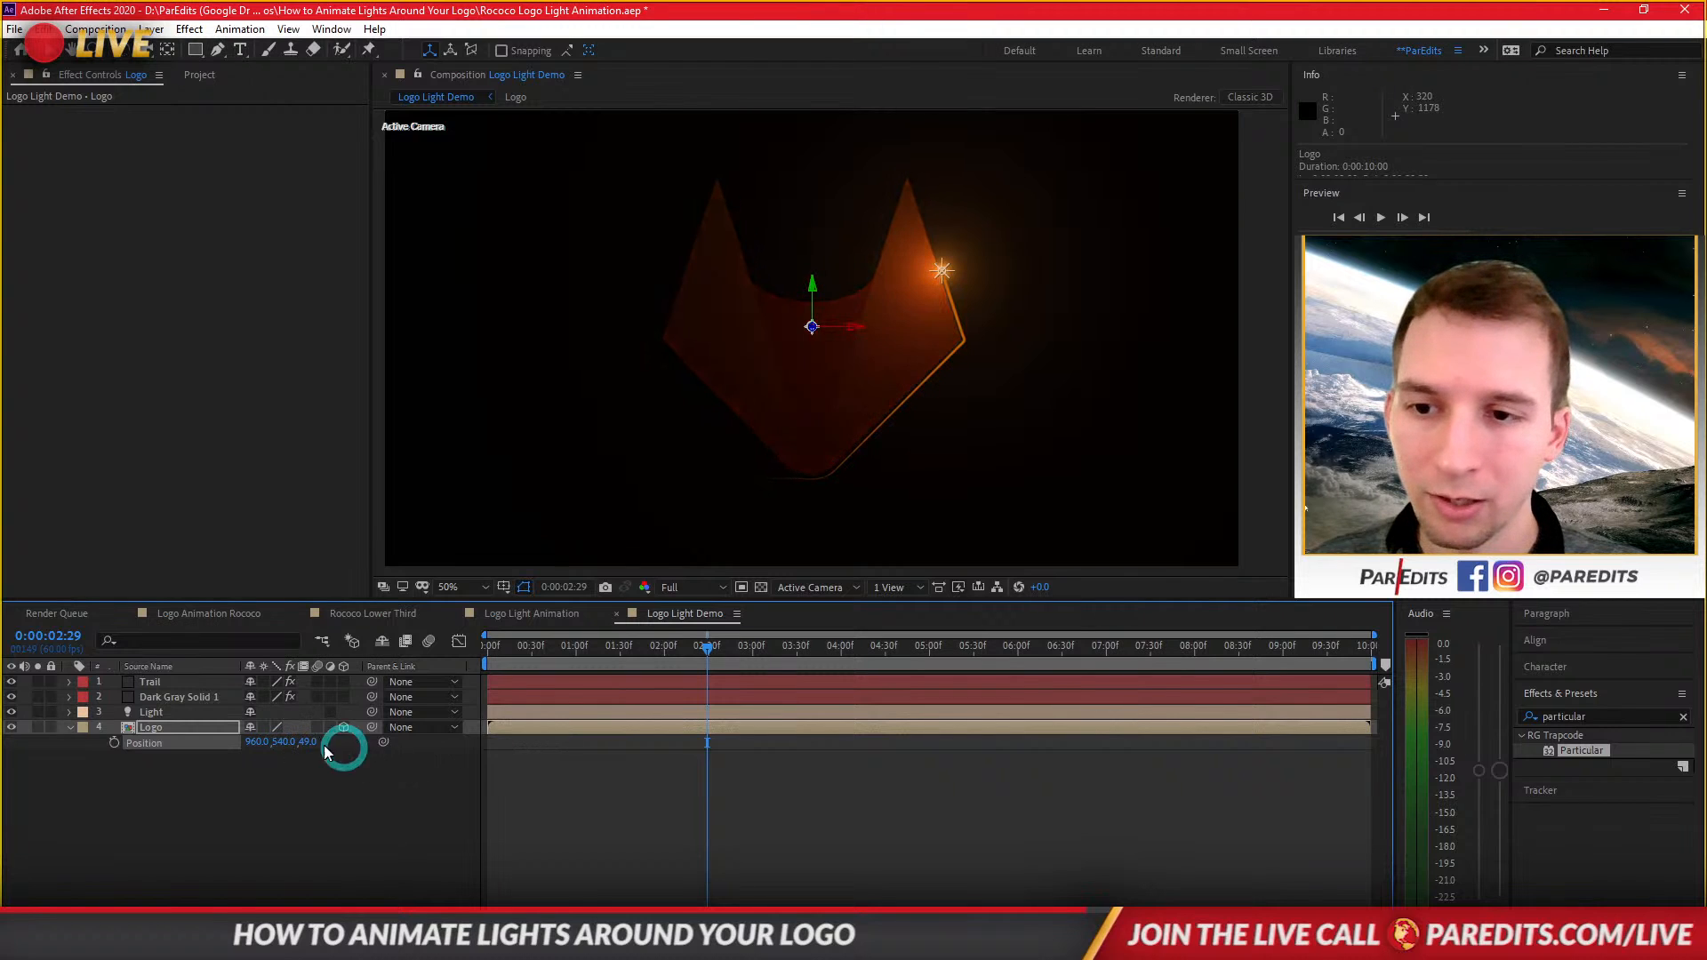
{"action": "left_click", "coordinate": [313, 745]}
{"action": "type", "text": "0"}
{"action": "key", "text": "Return"}
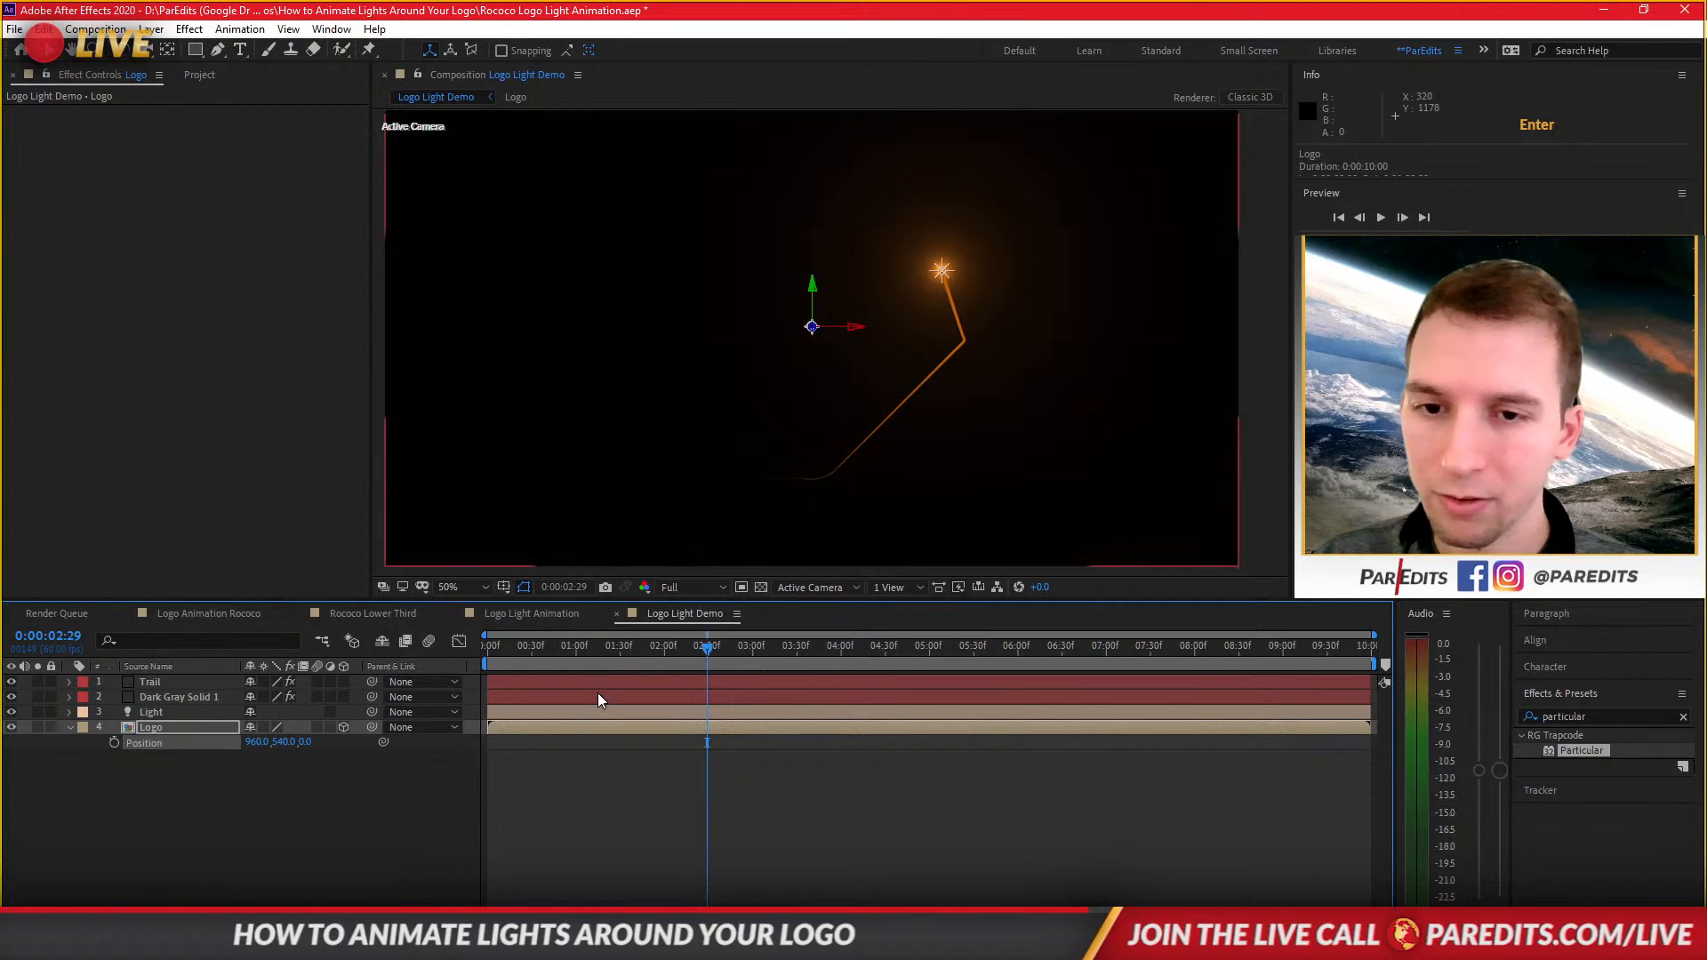
Animate the Logo layer's Position with a keyframe at the start and a Z value of 400 at about 3:38.
{"action": "left_click_drag", "start_coordinate": [606, 649], "coordinate": [449, 665]}
{"action": "left_click", "coordinate": [114, 743]}
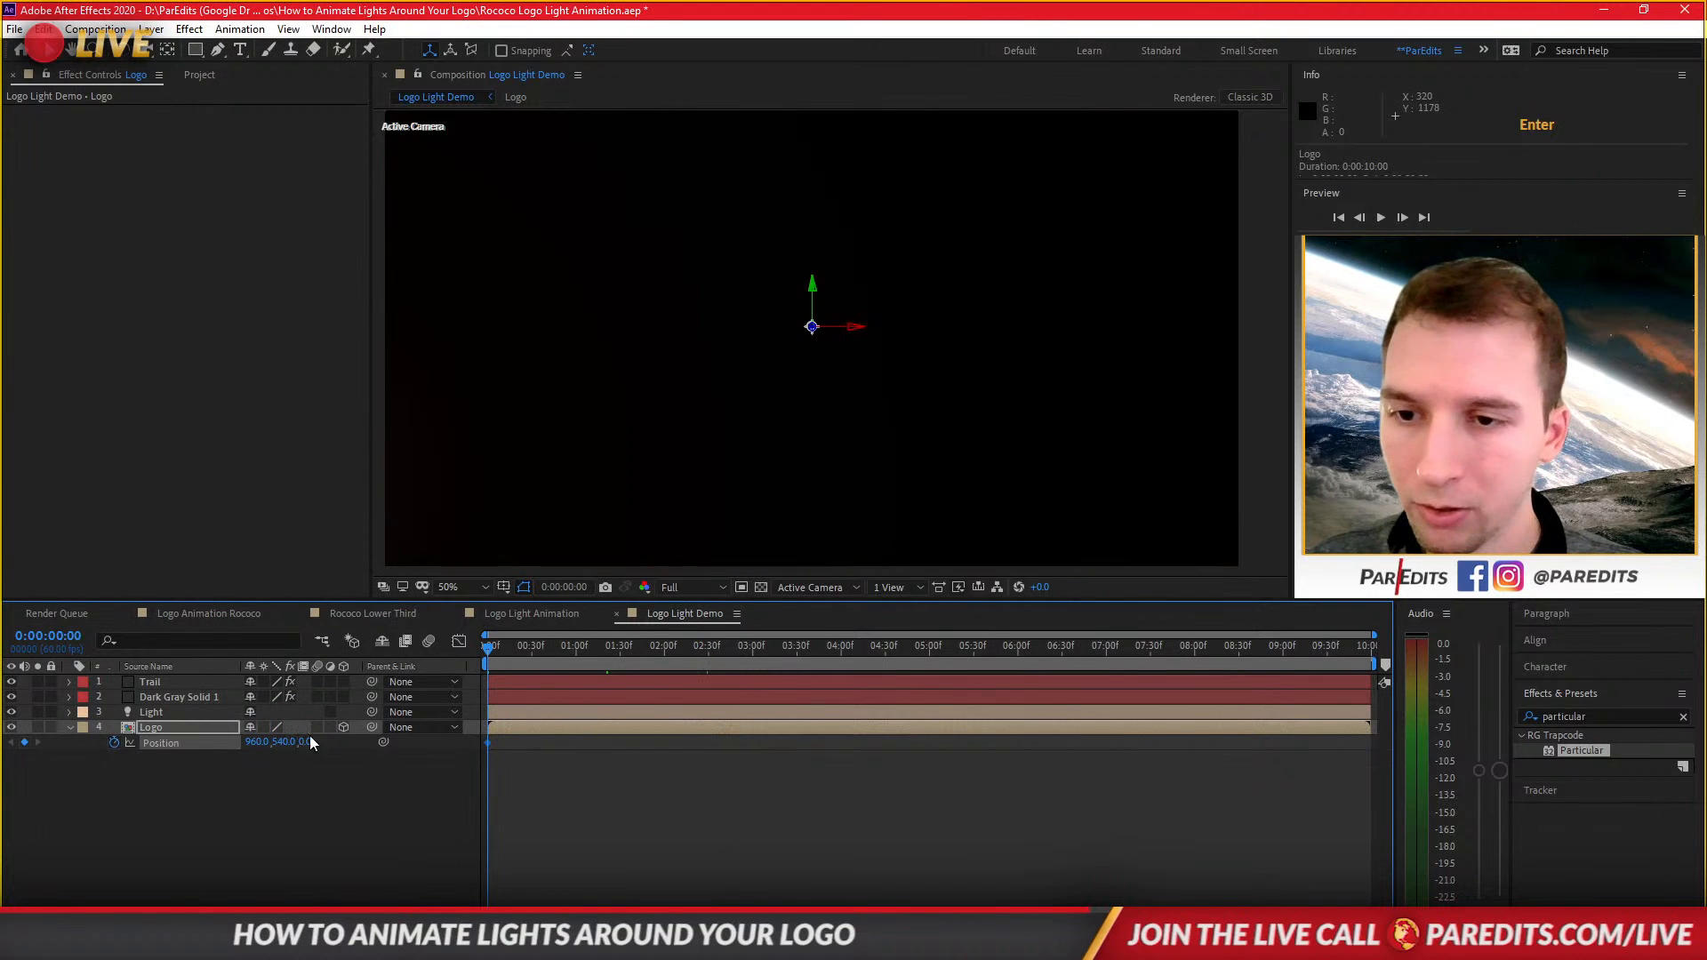
{"action": "left_click_drag", "start_coordinate": [590, 649], "coordinate": [808, 656]}
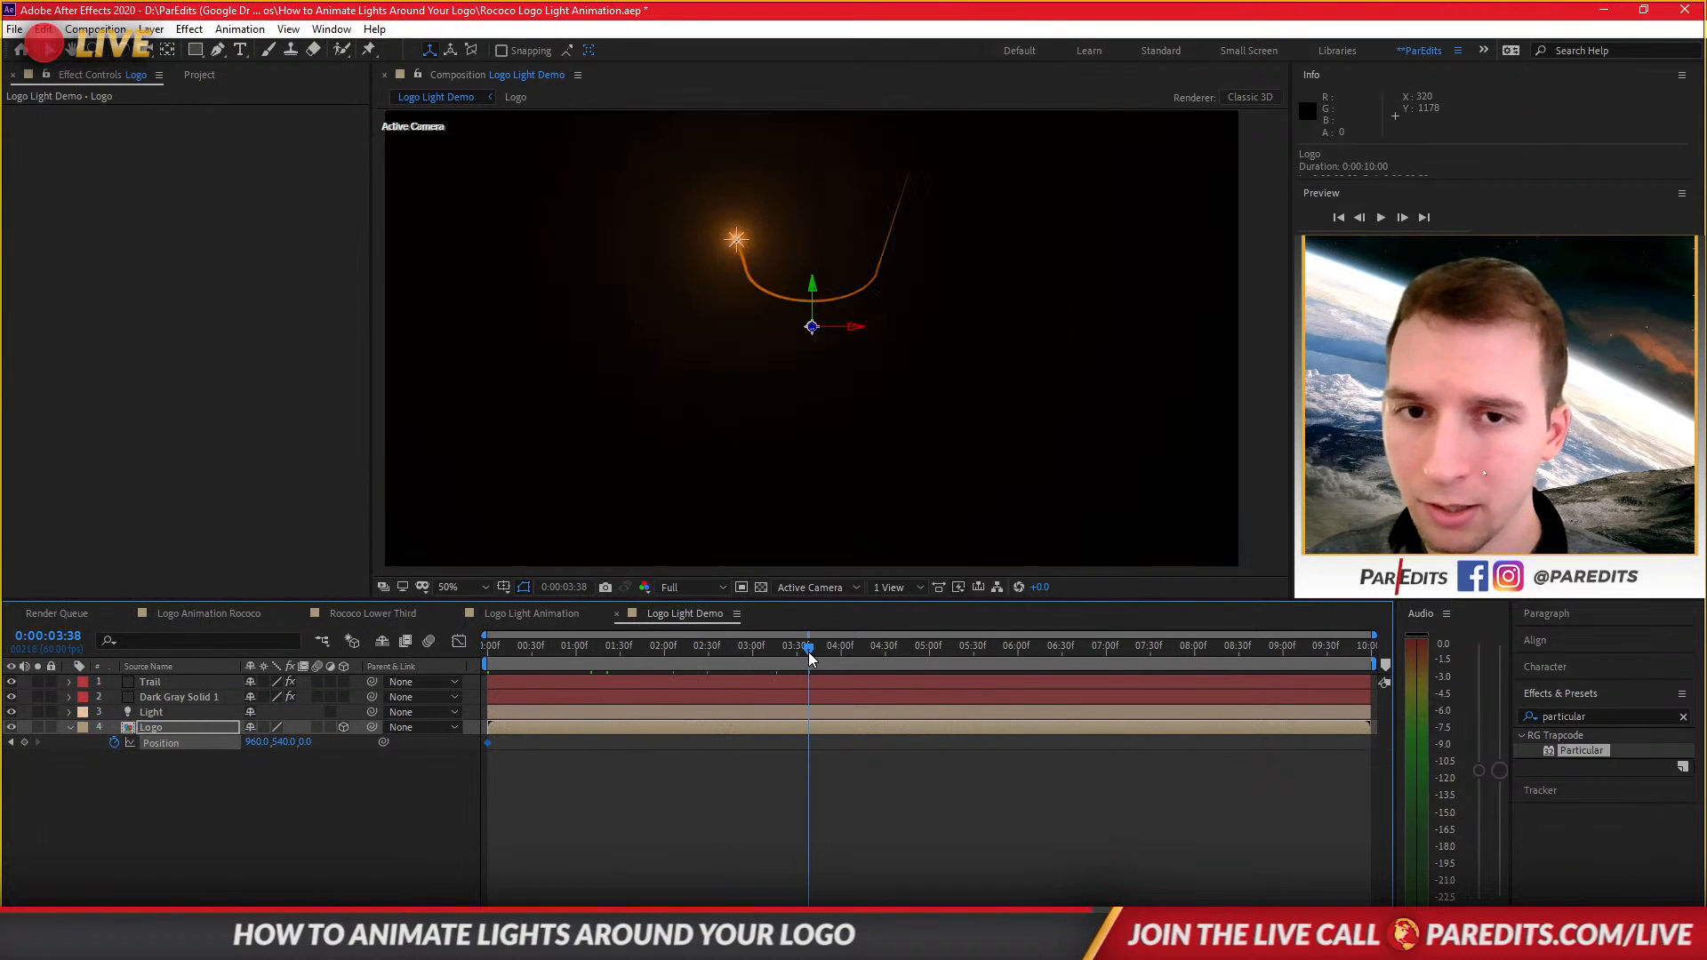
{"action": "left_click", "coordinate": [307, 742]}
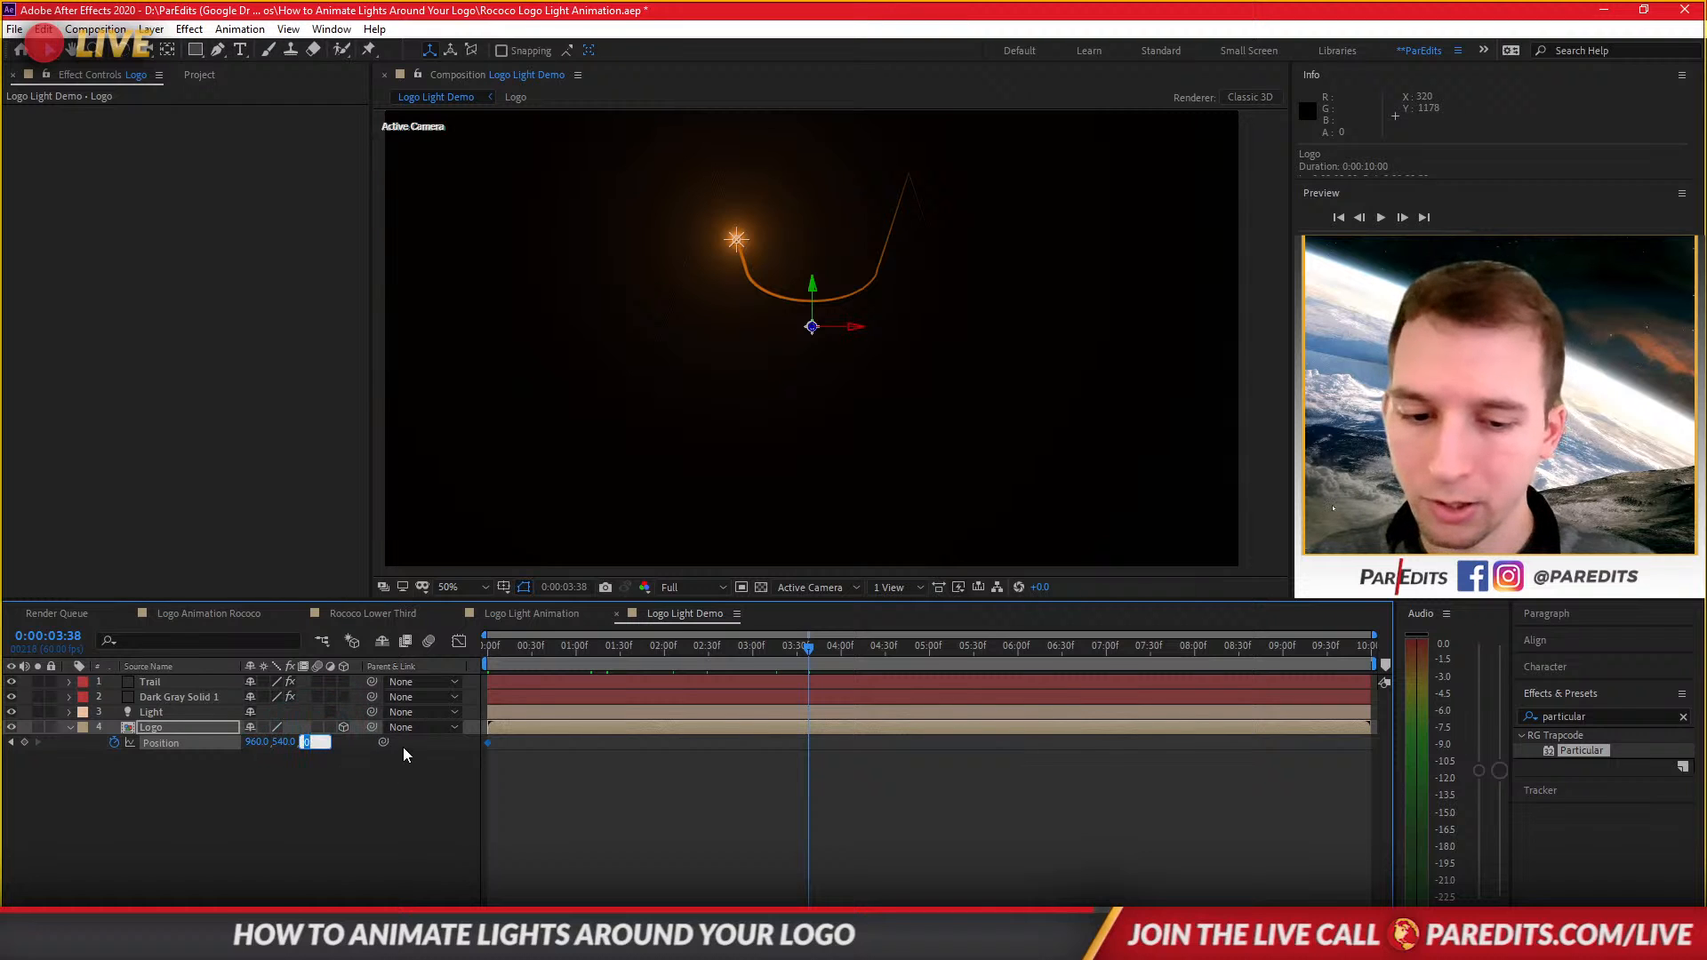
{"action": "type", "text": "100"}
{"action": "key", "text": "Return"}
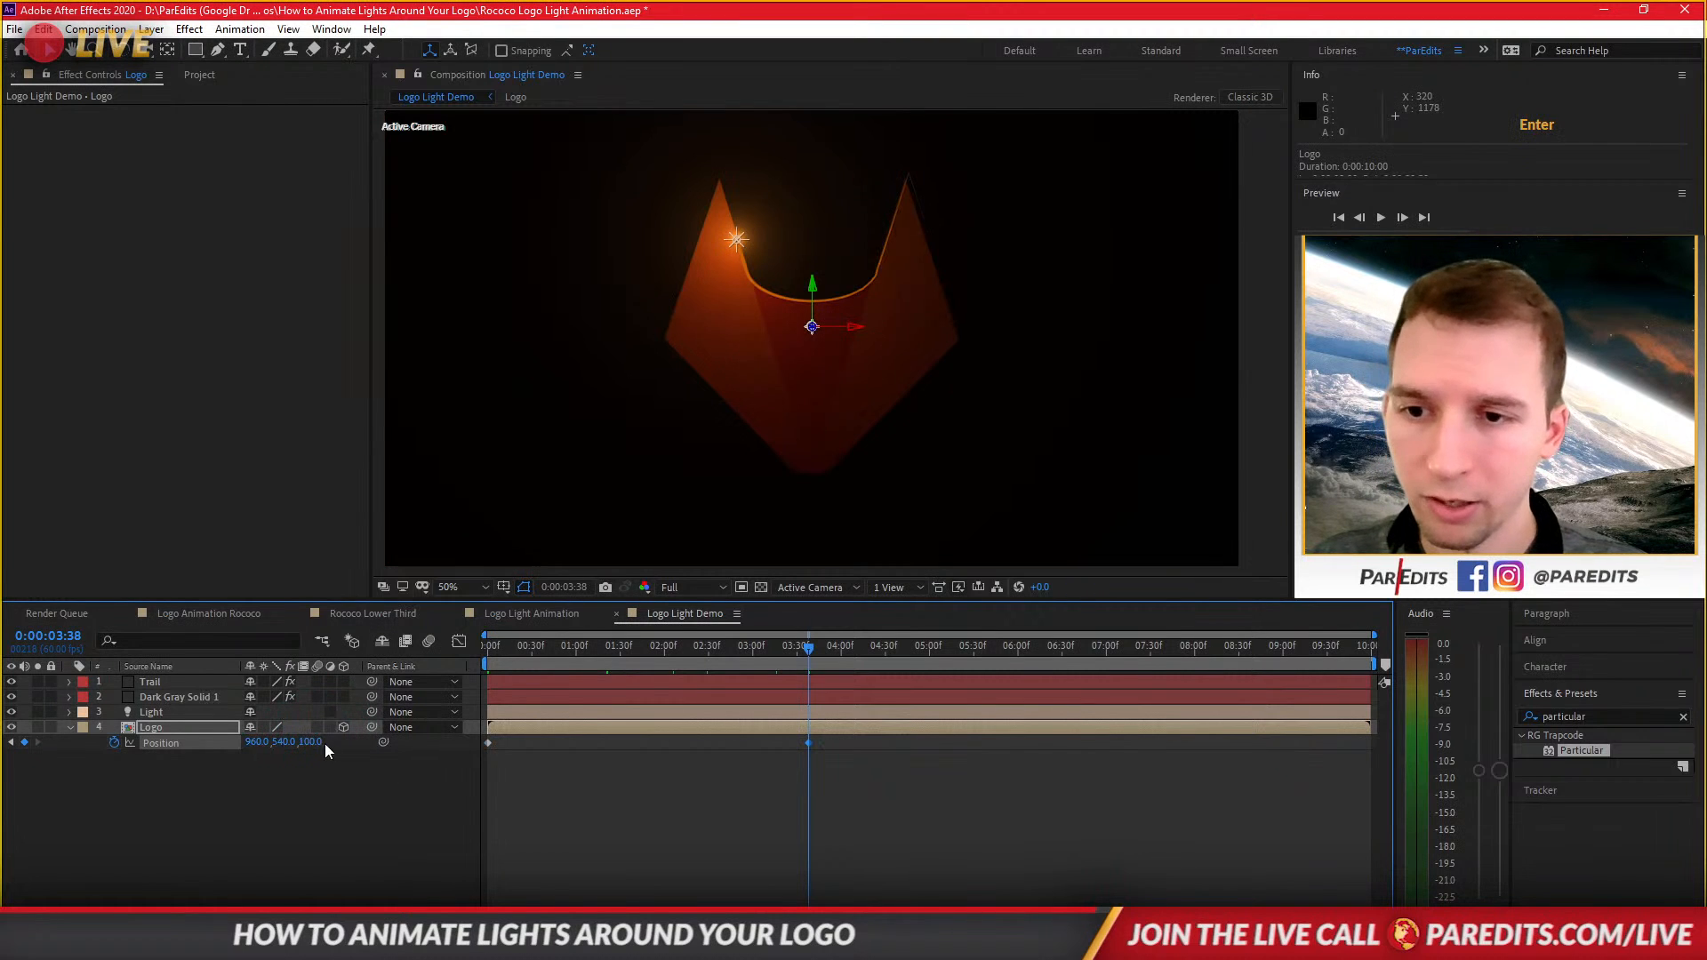
{"action": "left_click", "coordinate": [311, 743]}
{"action": "type", "text": "400"}
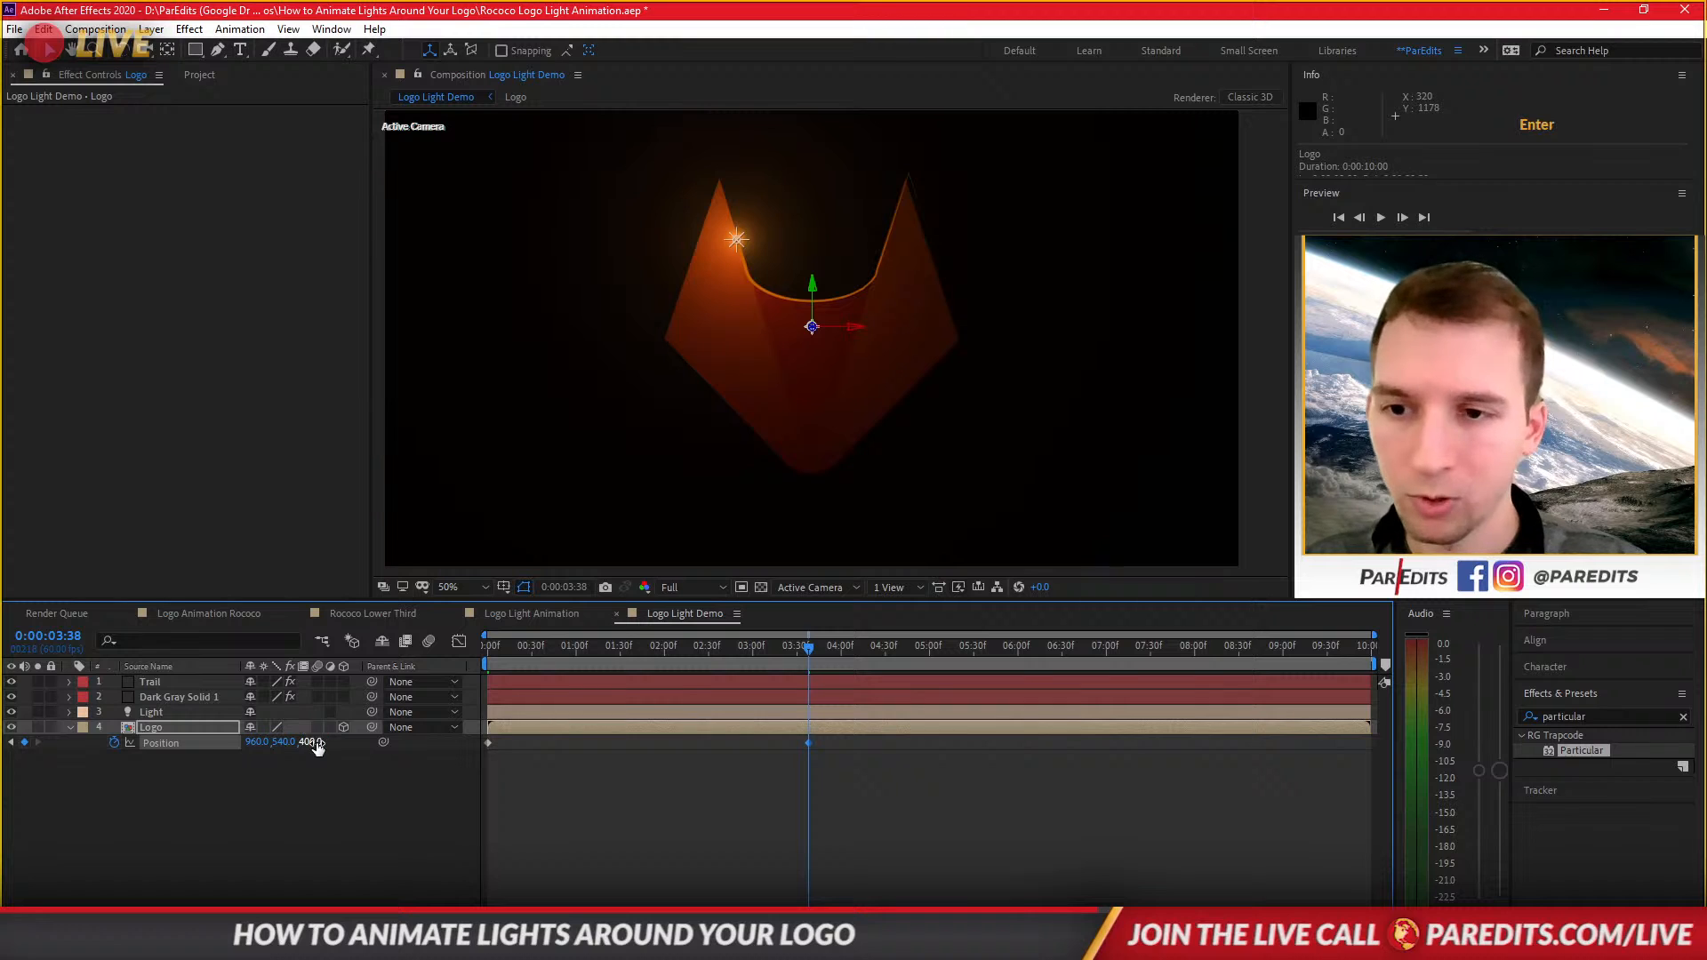
{"action": "key", "text": "Return"}
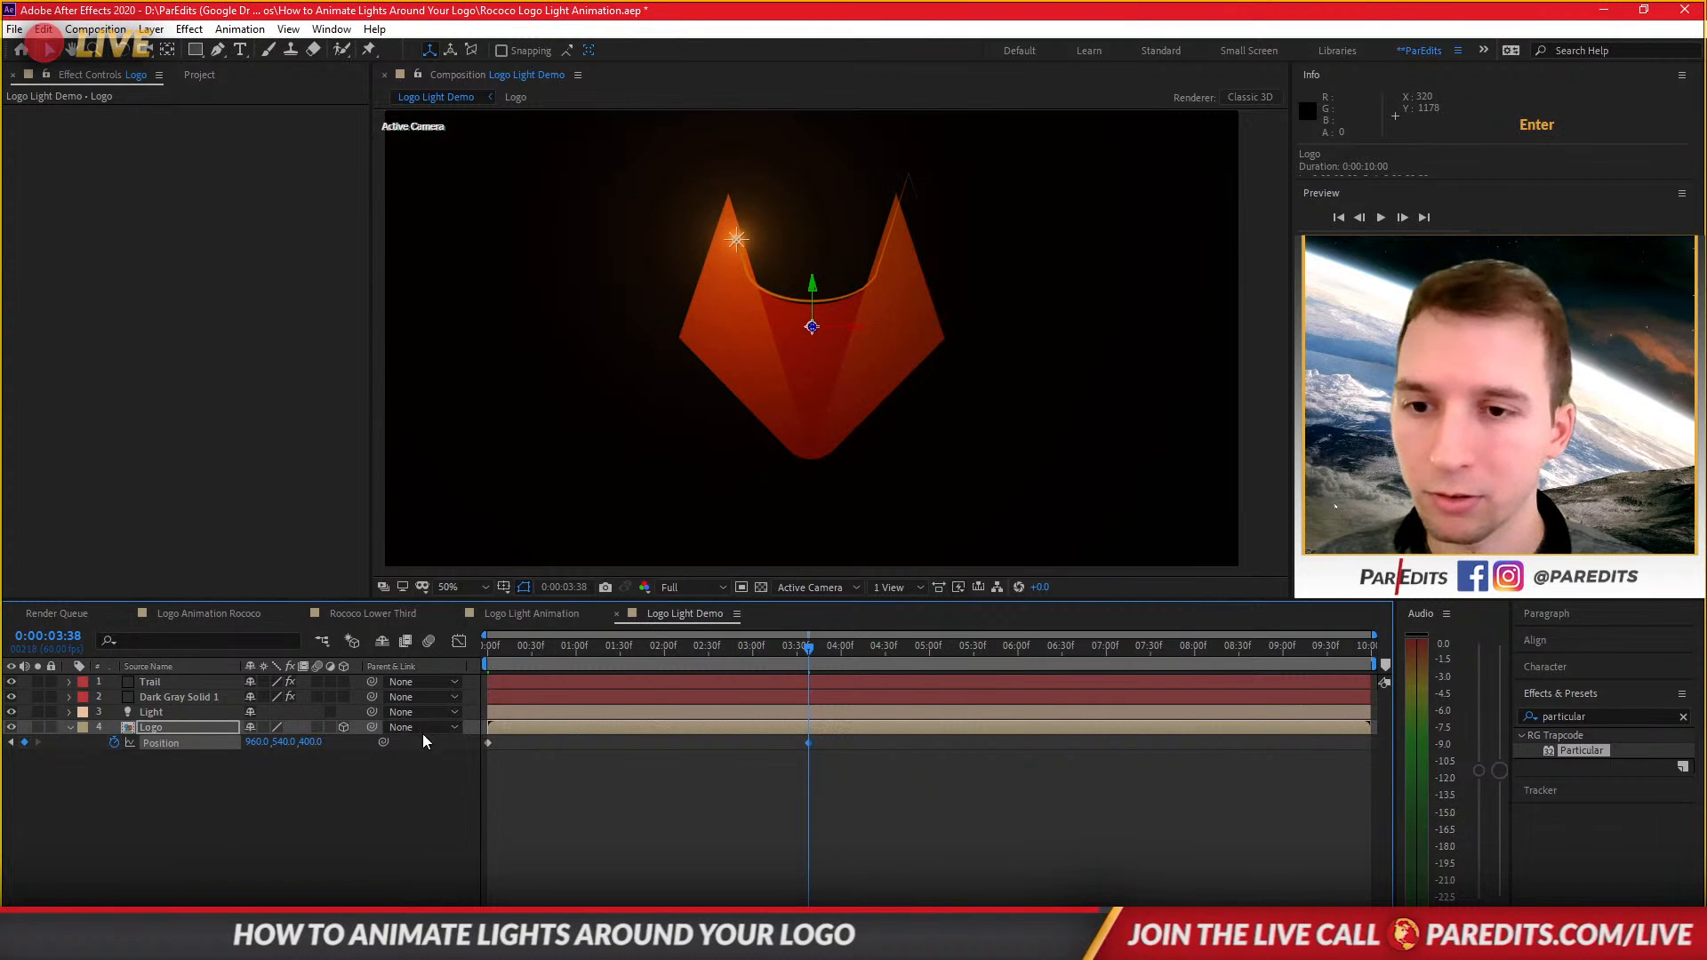
Preview the Logo Light Demo animation from the start.
{"action": "left_click", "coordinate": [562, 711]}
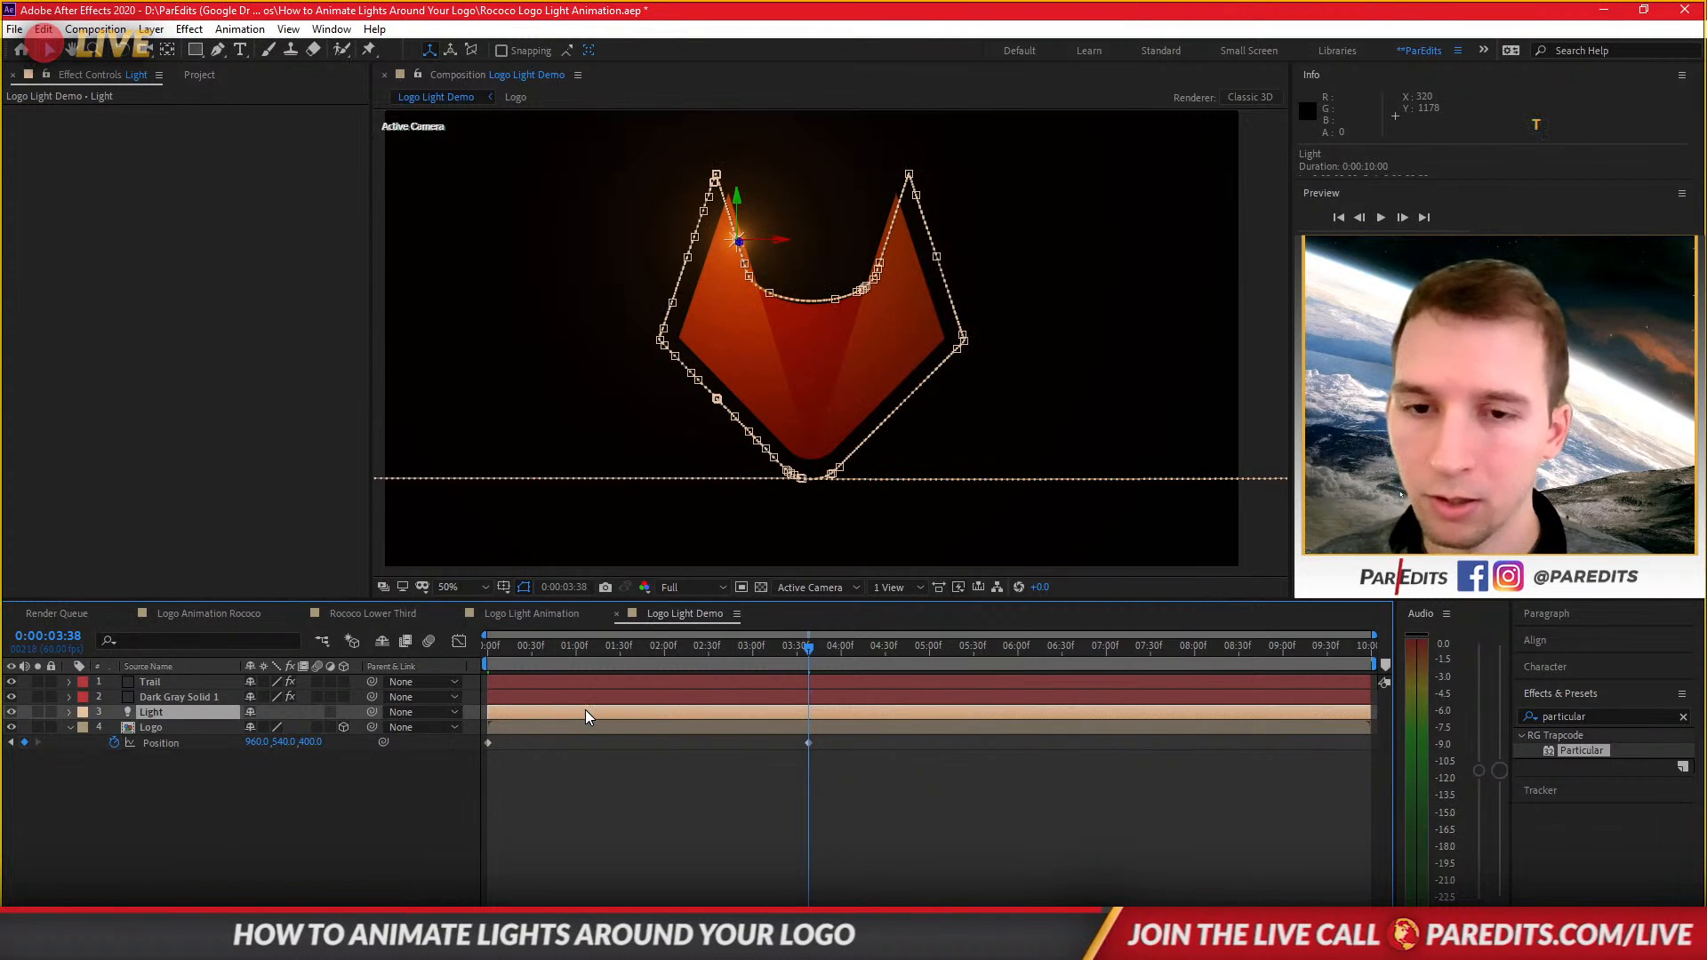
{"action": "key", "text": "t"}
{"action": "key", "text": "t"}
{"action": "left_click_drag", "start_coordinate": [677, 647], "coordinate": [503, 720]}
{"action": "left_click", "coordinate": [585, 728]}
{"action": "key", "text": "space"}
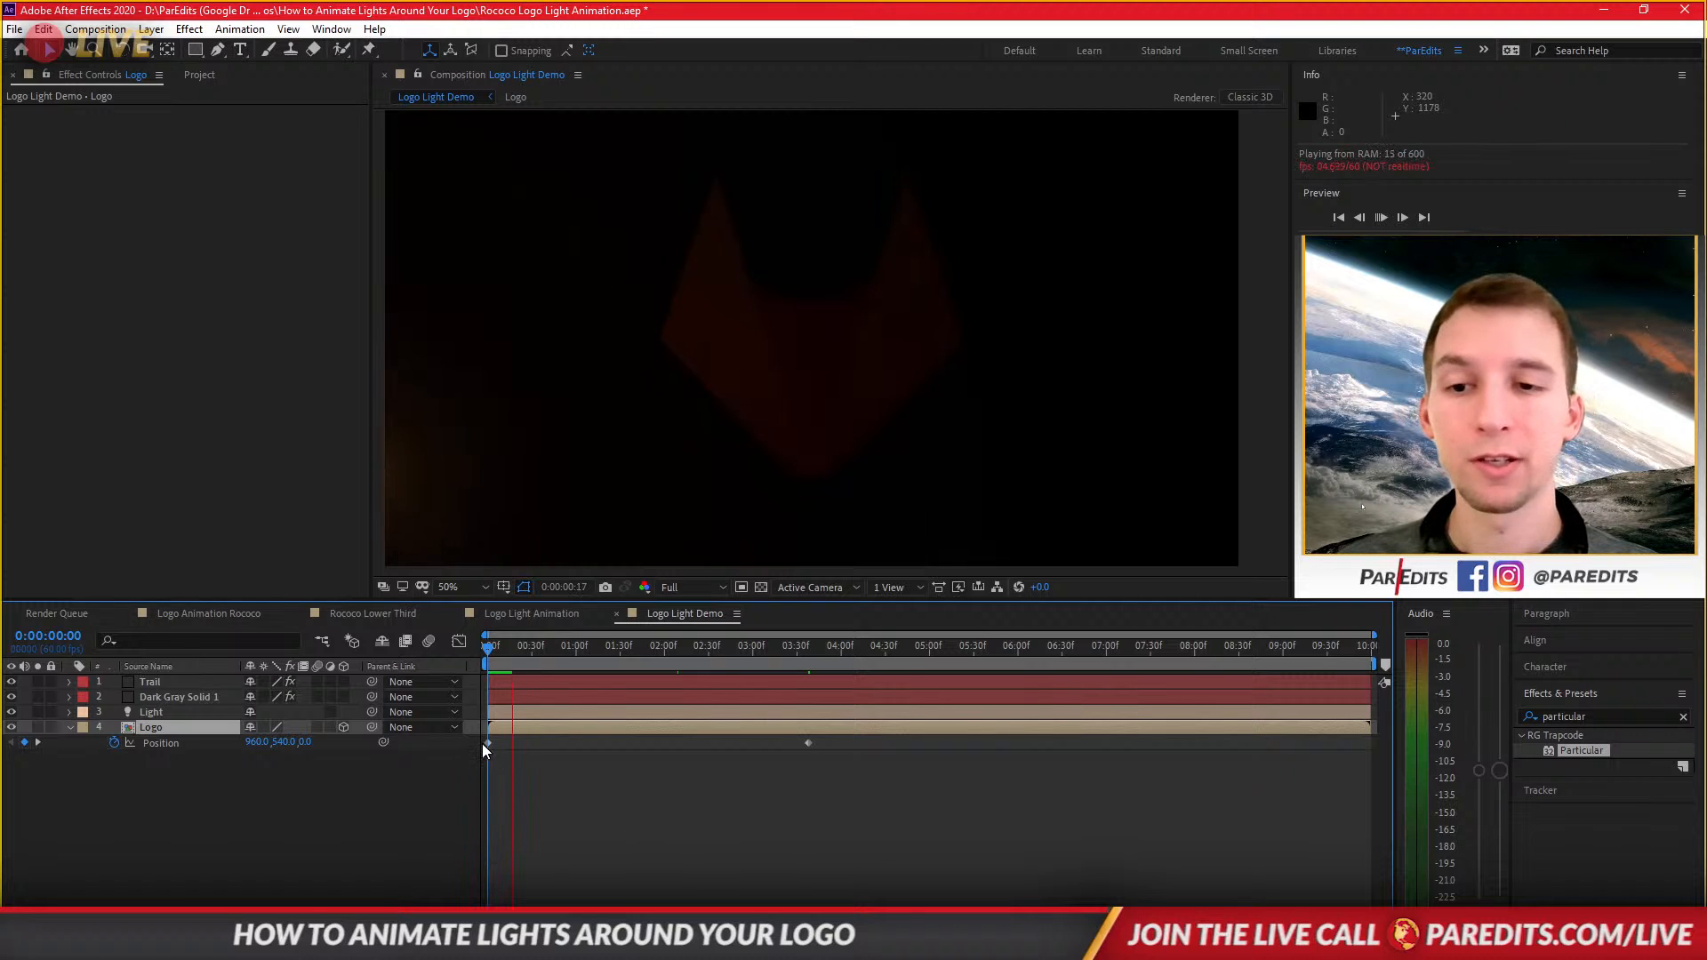
Move the Logo's first Position keyframe to about 0:00:23 and apply Easy Ease Out to it.
{"action": "left_click_drag", "start_coordinate": [489, 743], "coordinate": [551, 743]}
{"action": "key", "text": "space"}
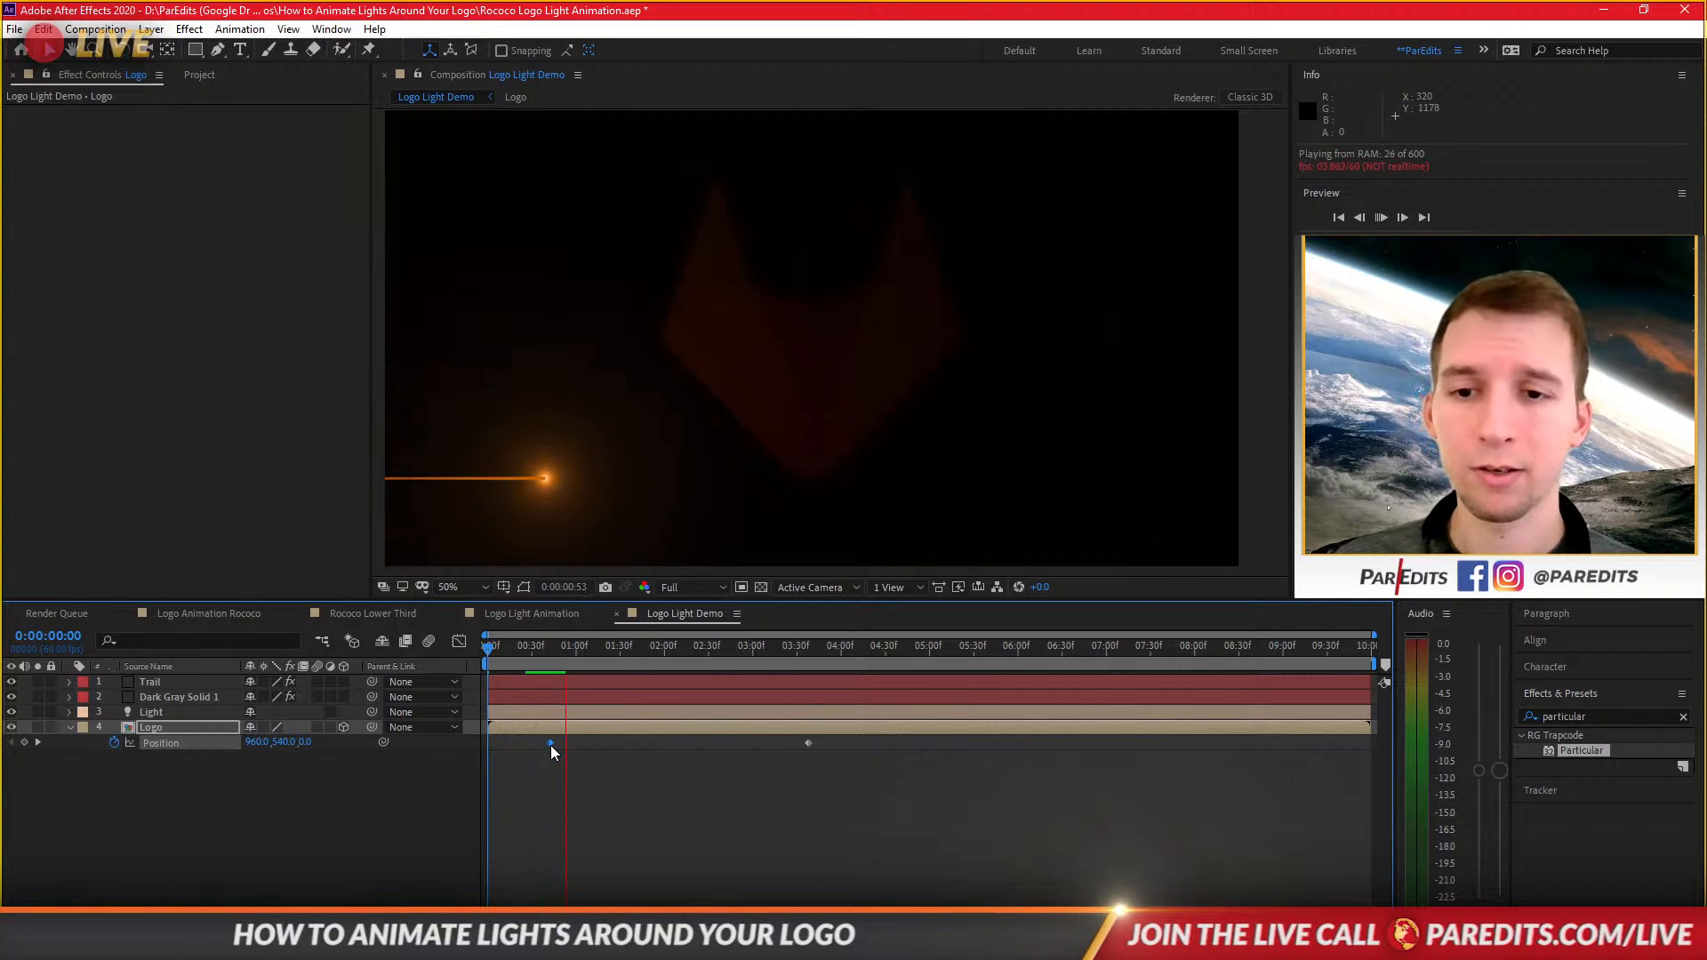
{"action": "left_click_drag", "start_coordinate": [546, 745], "coordinate": [521, 743]}
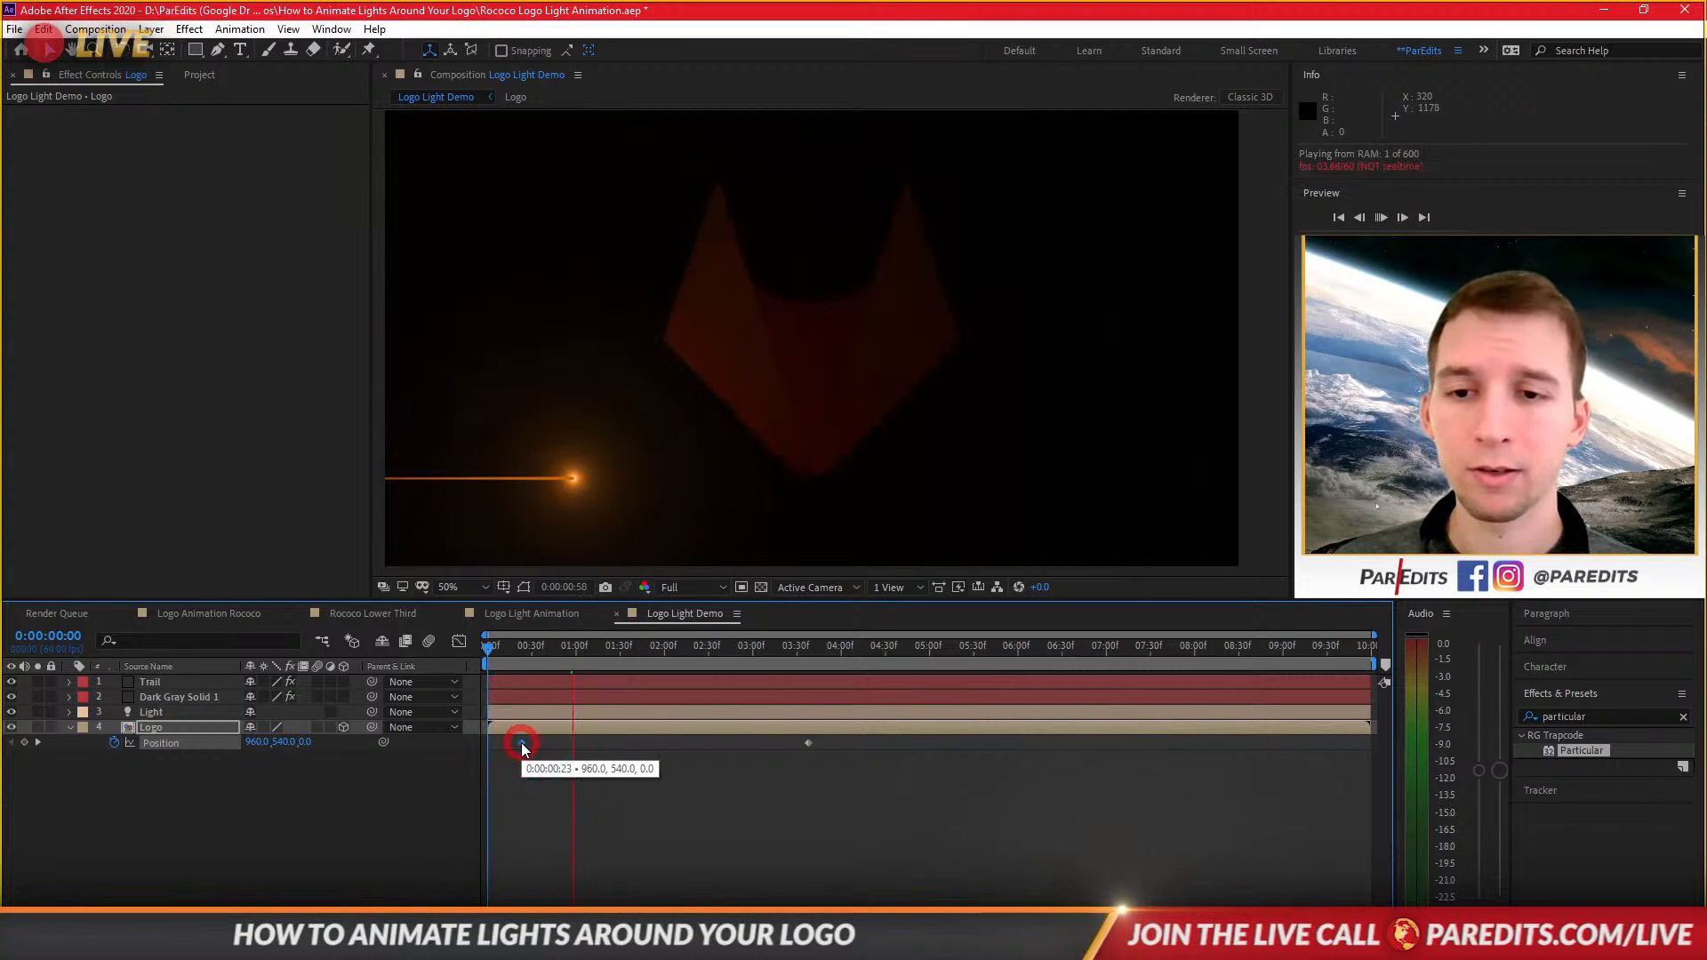
{"action": "right_click", "coordinate": [521, 743]}
{"action": "mouse_move", "coordinate": [601, 739]}
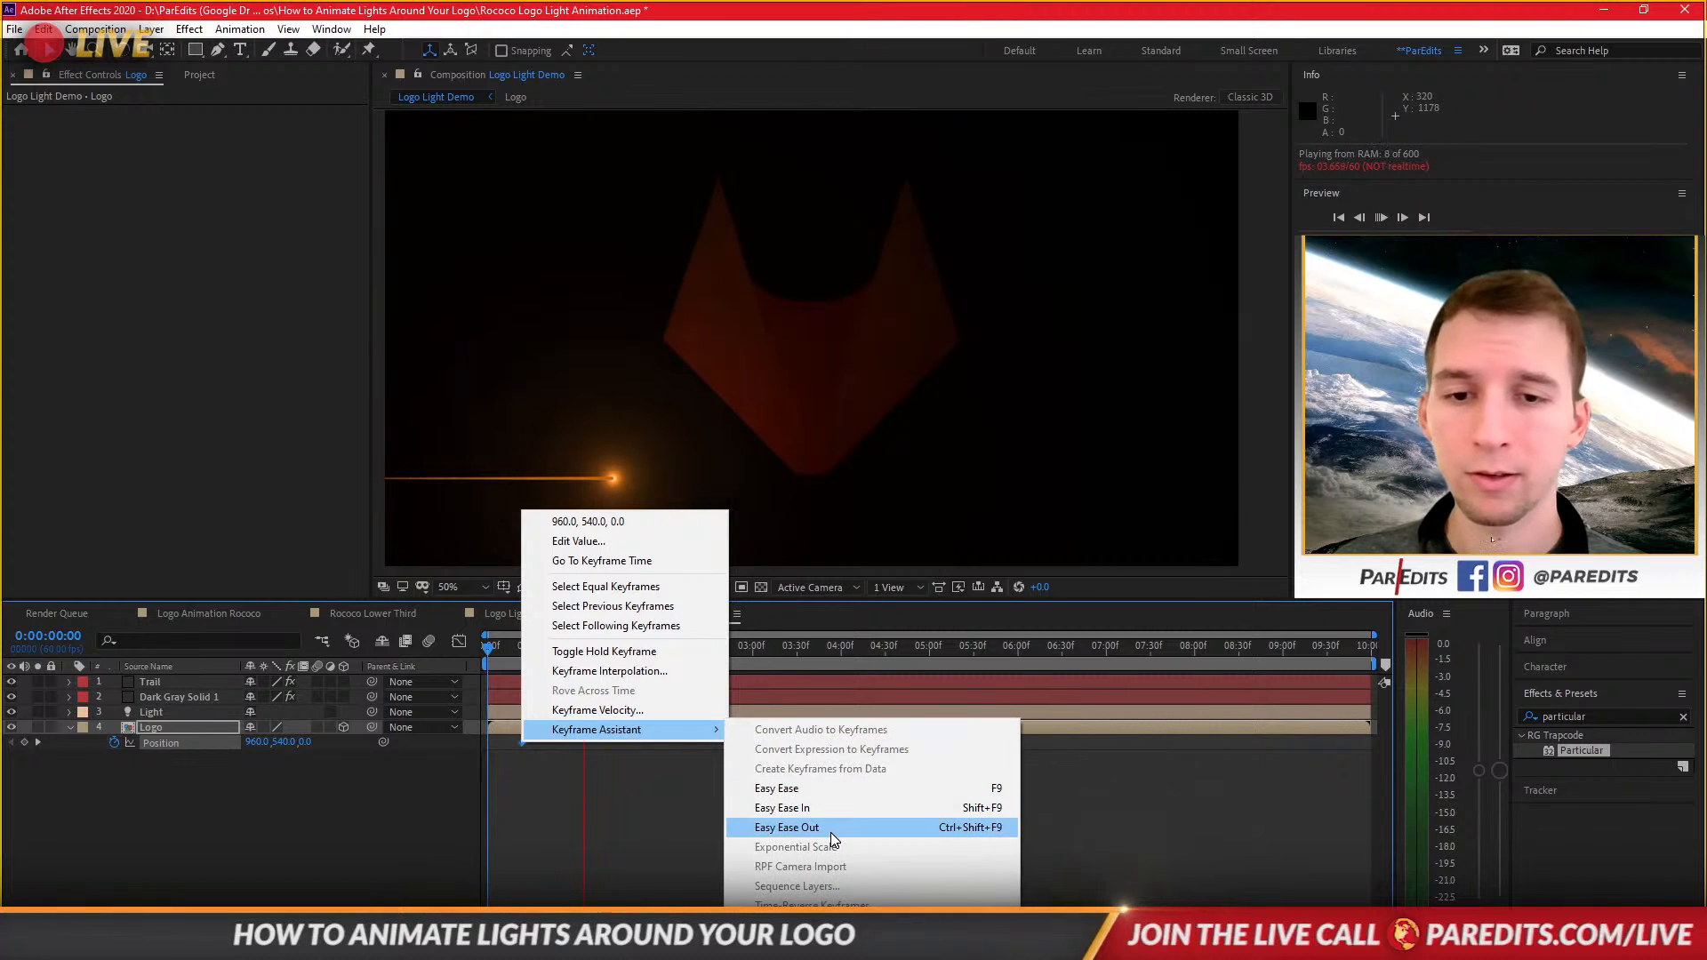
{"action": "left_click", "coordinate": [755, 821]}
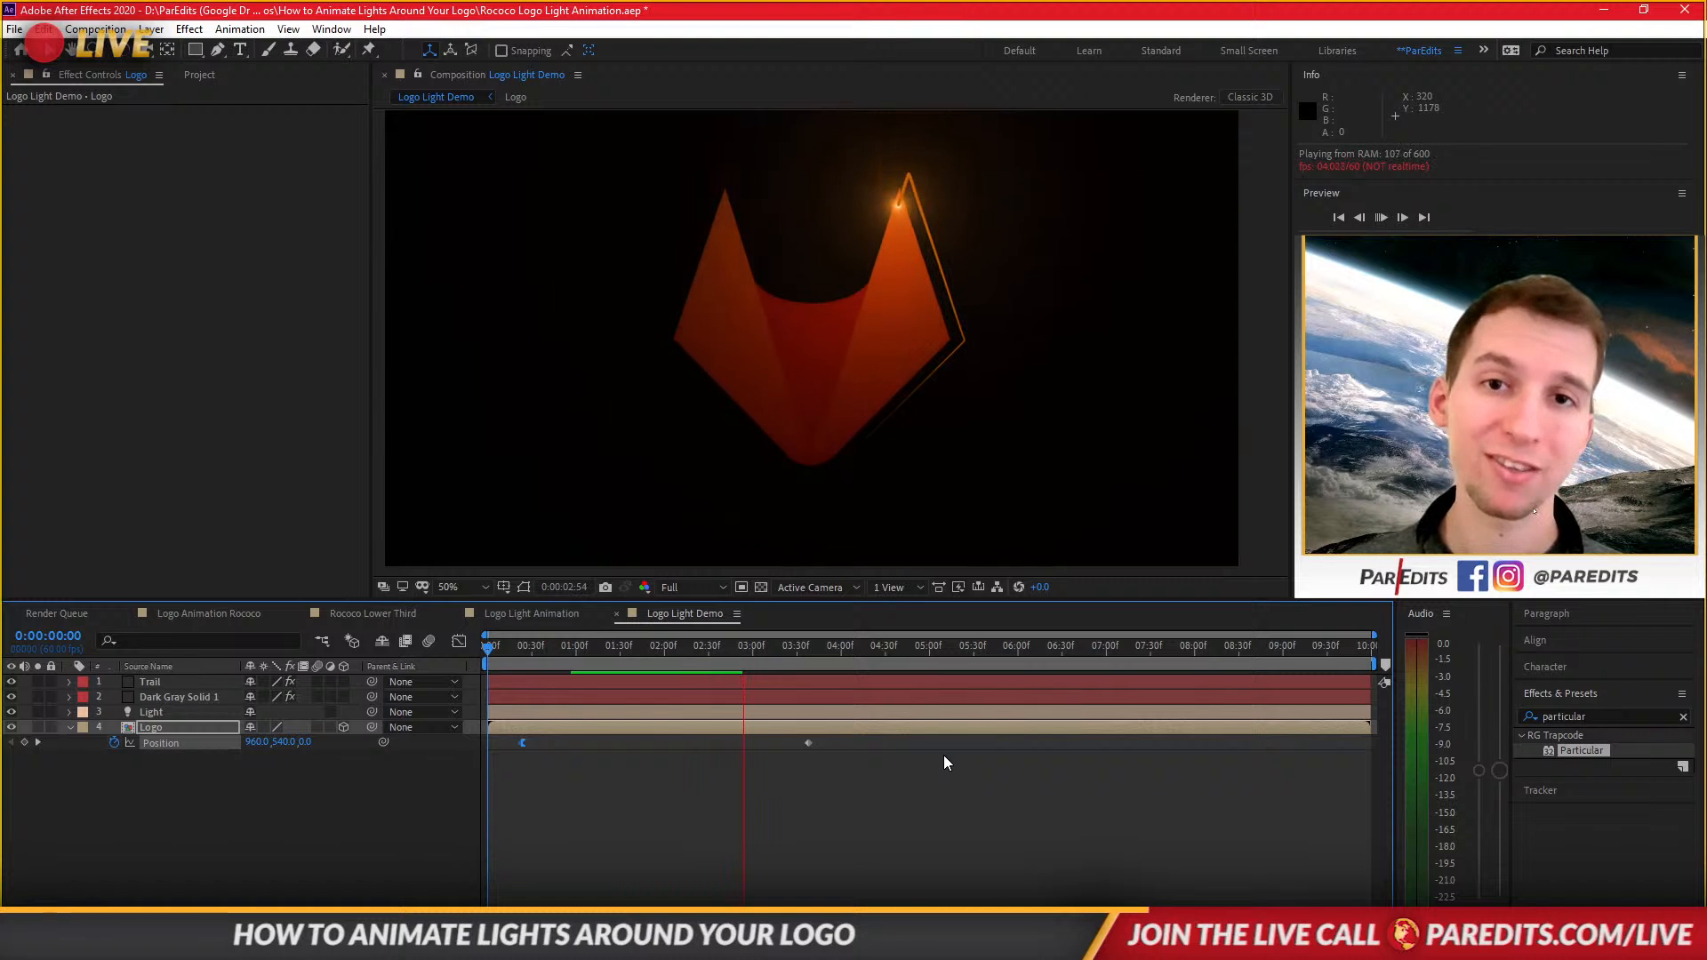
In the Logo Light Animation comp, move the Logo layer's last Position keyframe to about 4:03.
{"action": "key", "text": "space"}
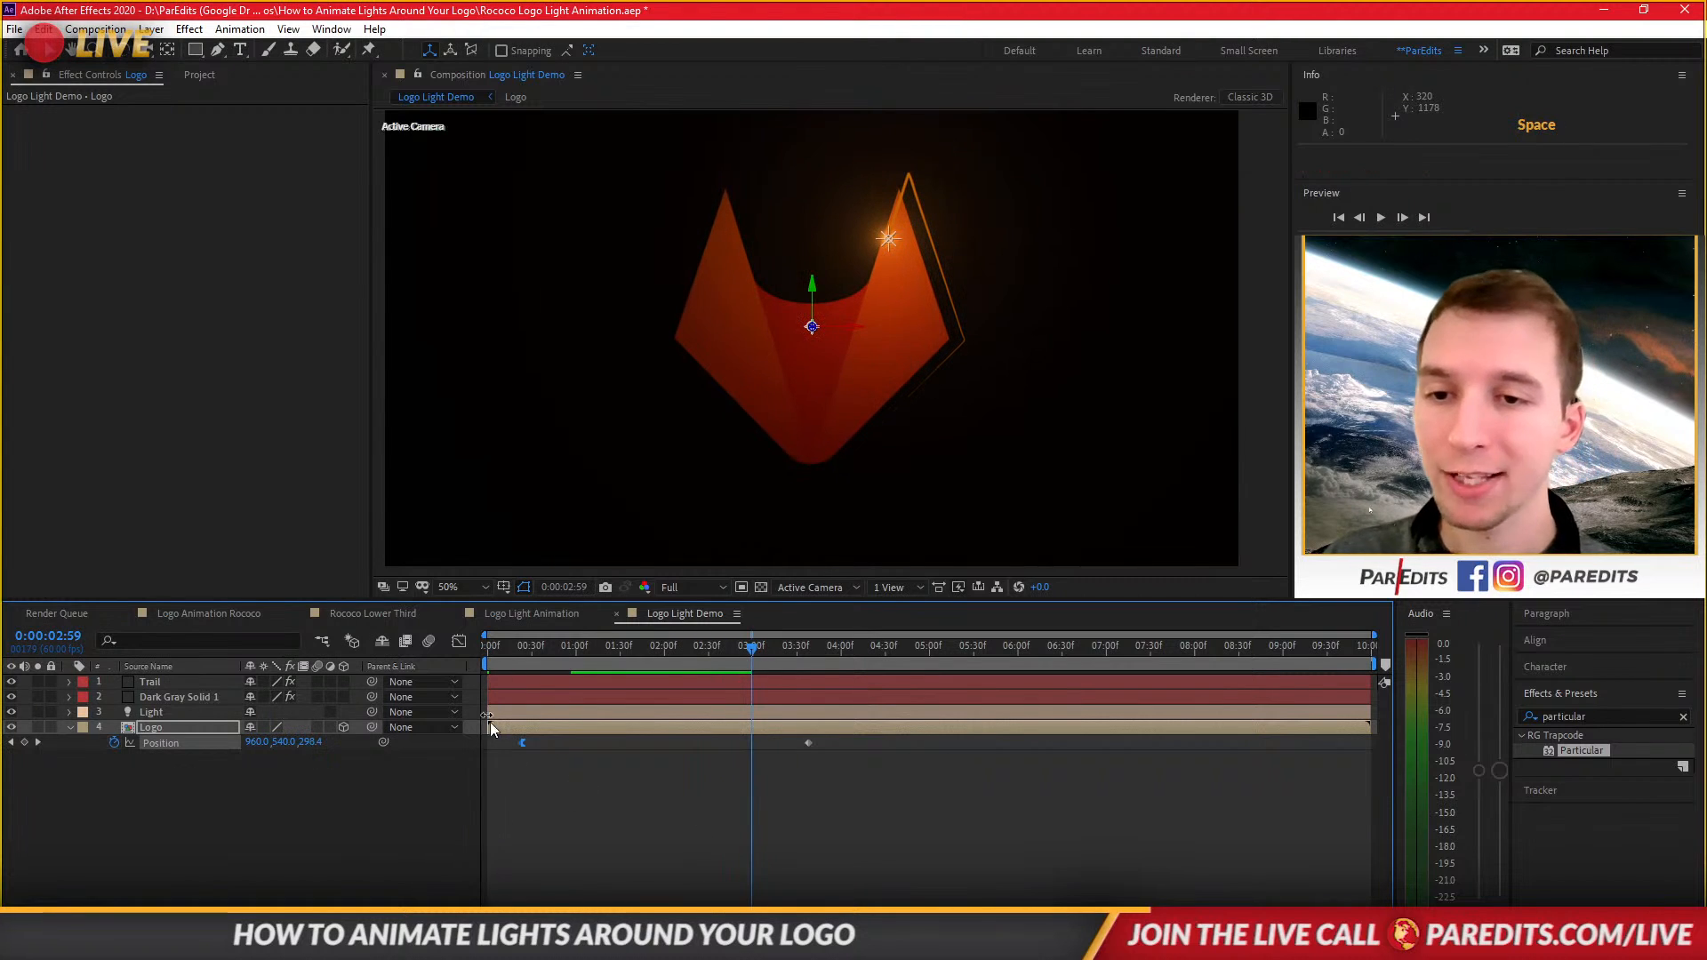
{"action": "left_click", "coordinate": [540, 616]}
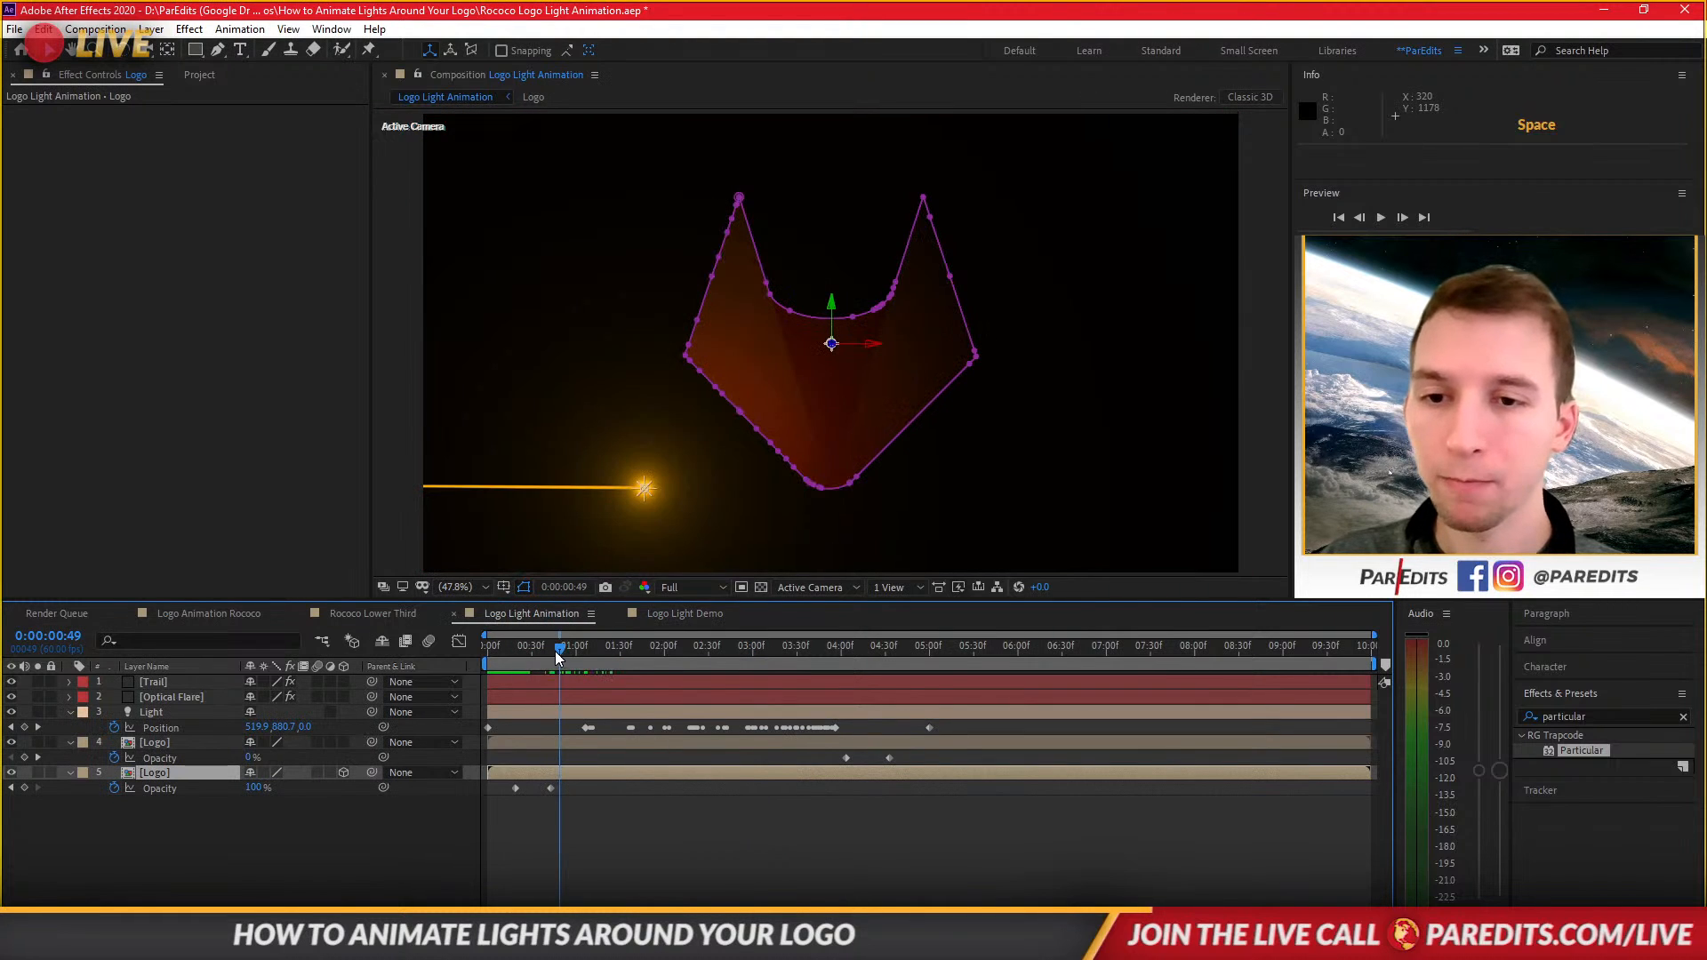
{"action": "left_click", "coordinate": [505, 656]}
{"action": "left_click", "coordinate": [521, 785]}
{"action": "left_click", "coordinate": [553, 772]}
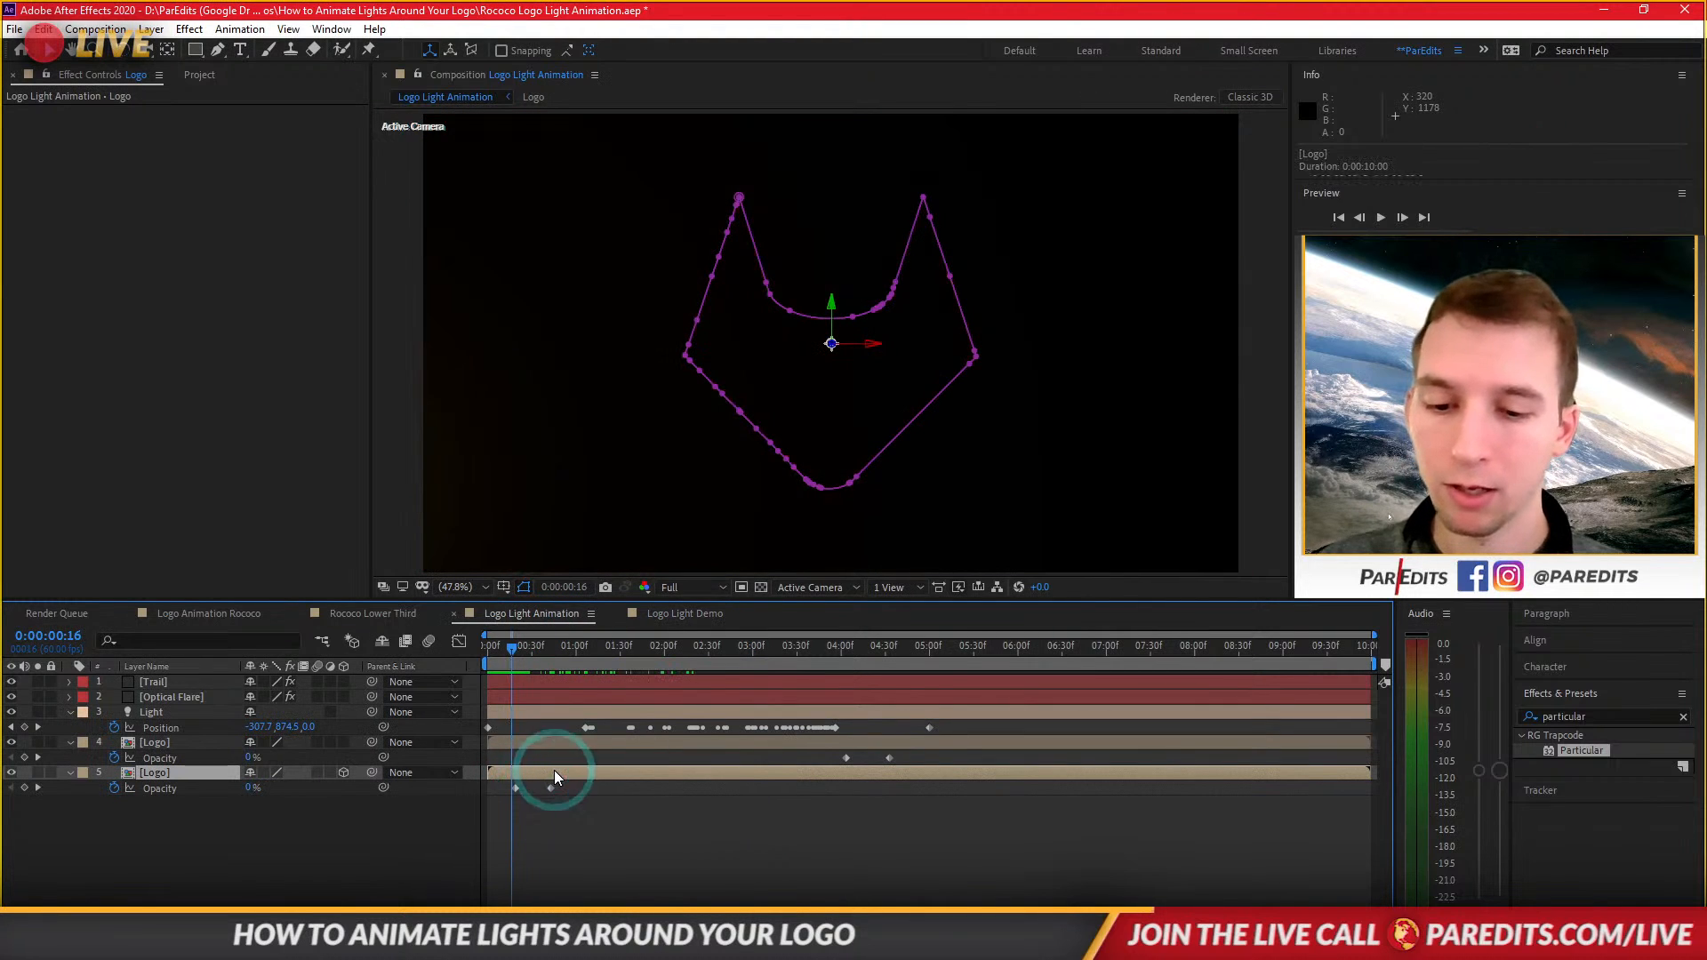
{"action": "key", "text": "p"}
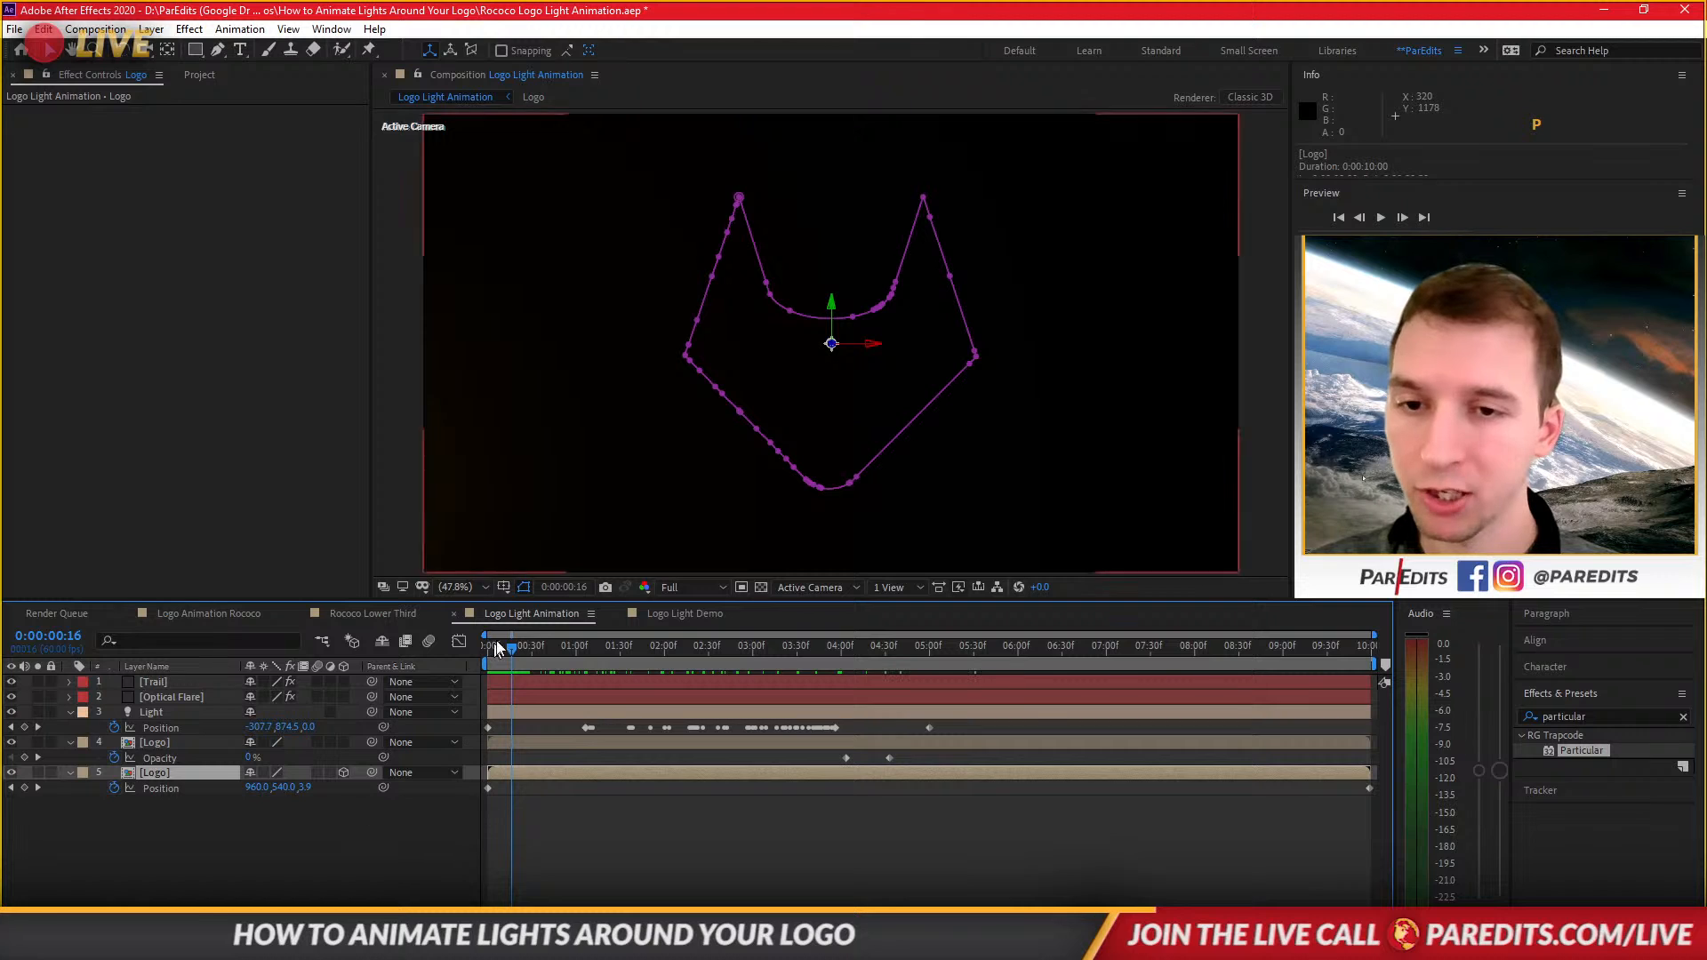
{"action": "left_click_drag", "start_coordinate": [514, 649], "coordinate": [868, 695]}
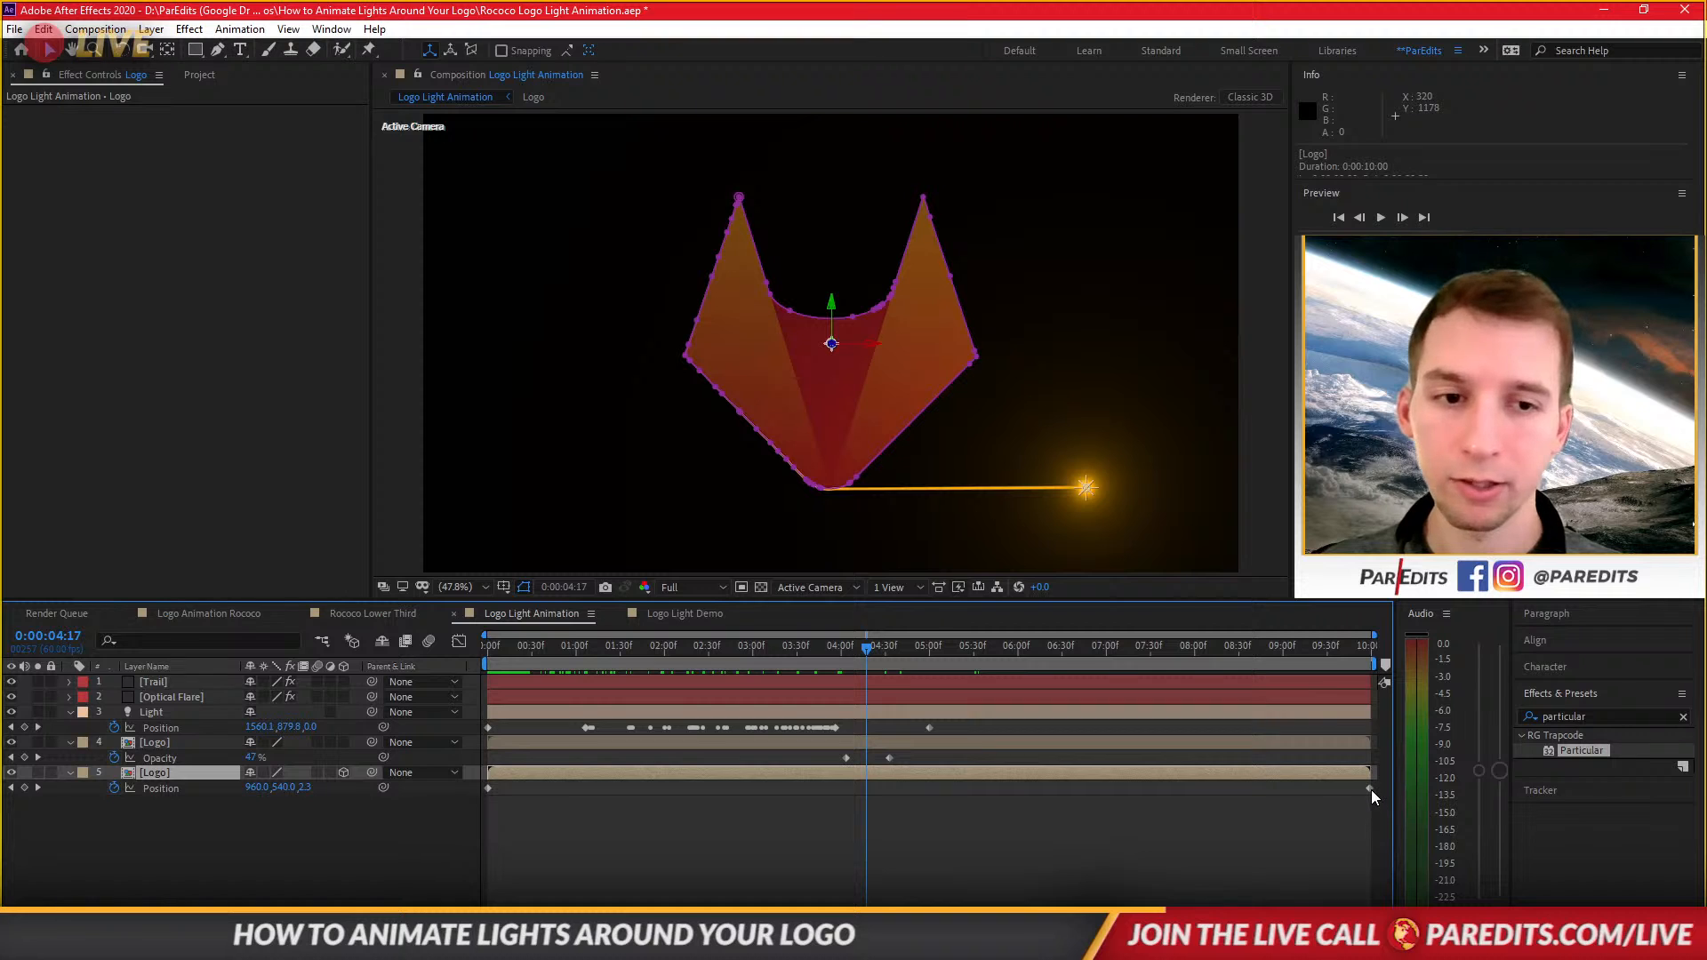
{"action": "left_click_drag", "start_coordinate": [1370, 788], "coordinate": [1167, 788]}
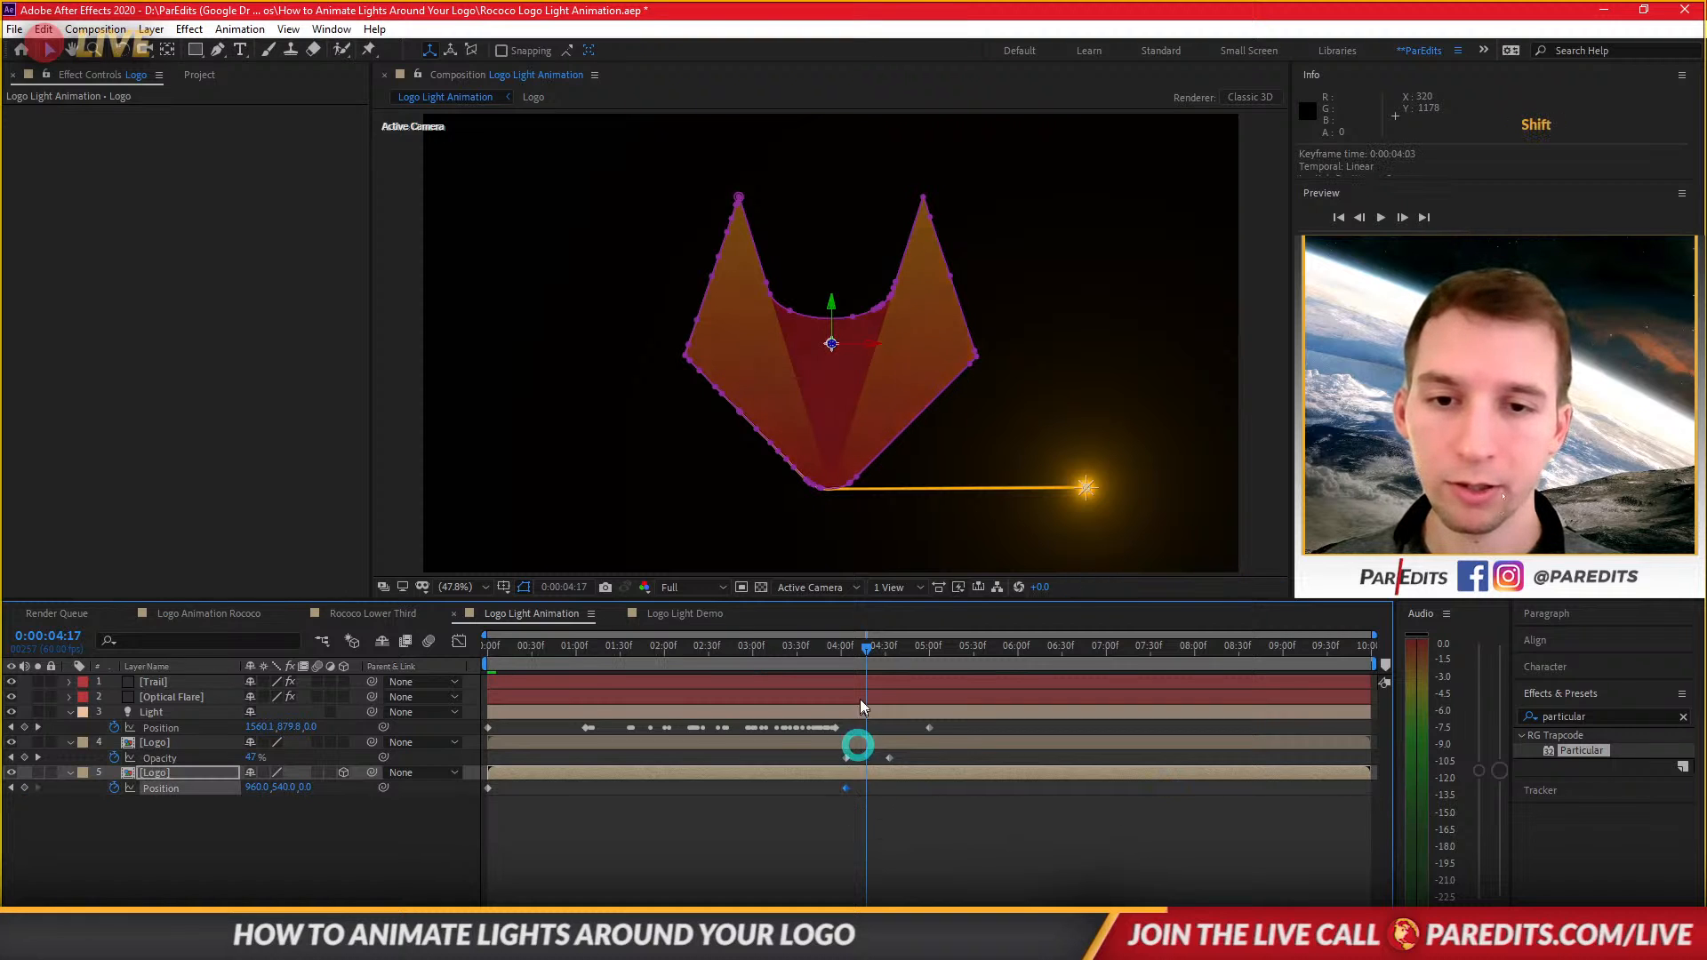
Preview the Logo Light Animation comp and review the Logo layer's Position and Opacity keyframes.
{"action": "key", "text": "space"}
{"action": "key", "text": "space"}
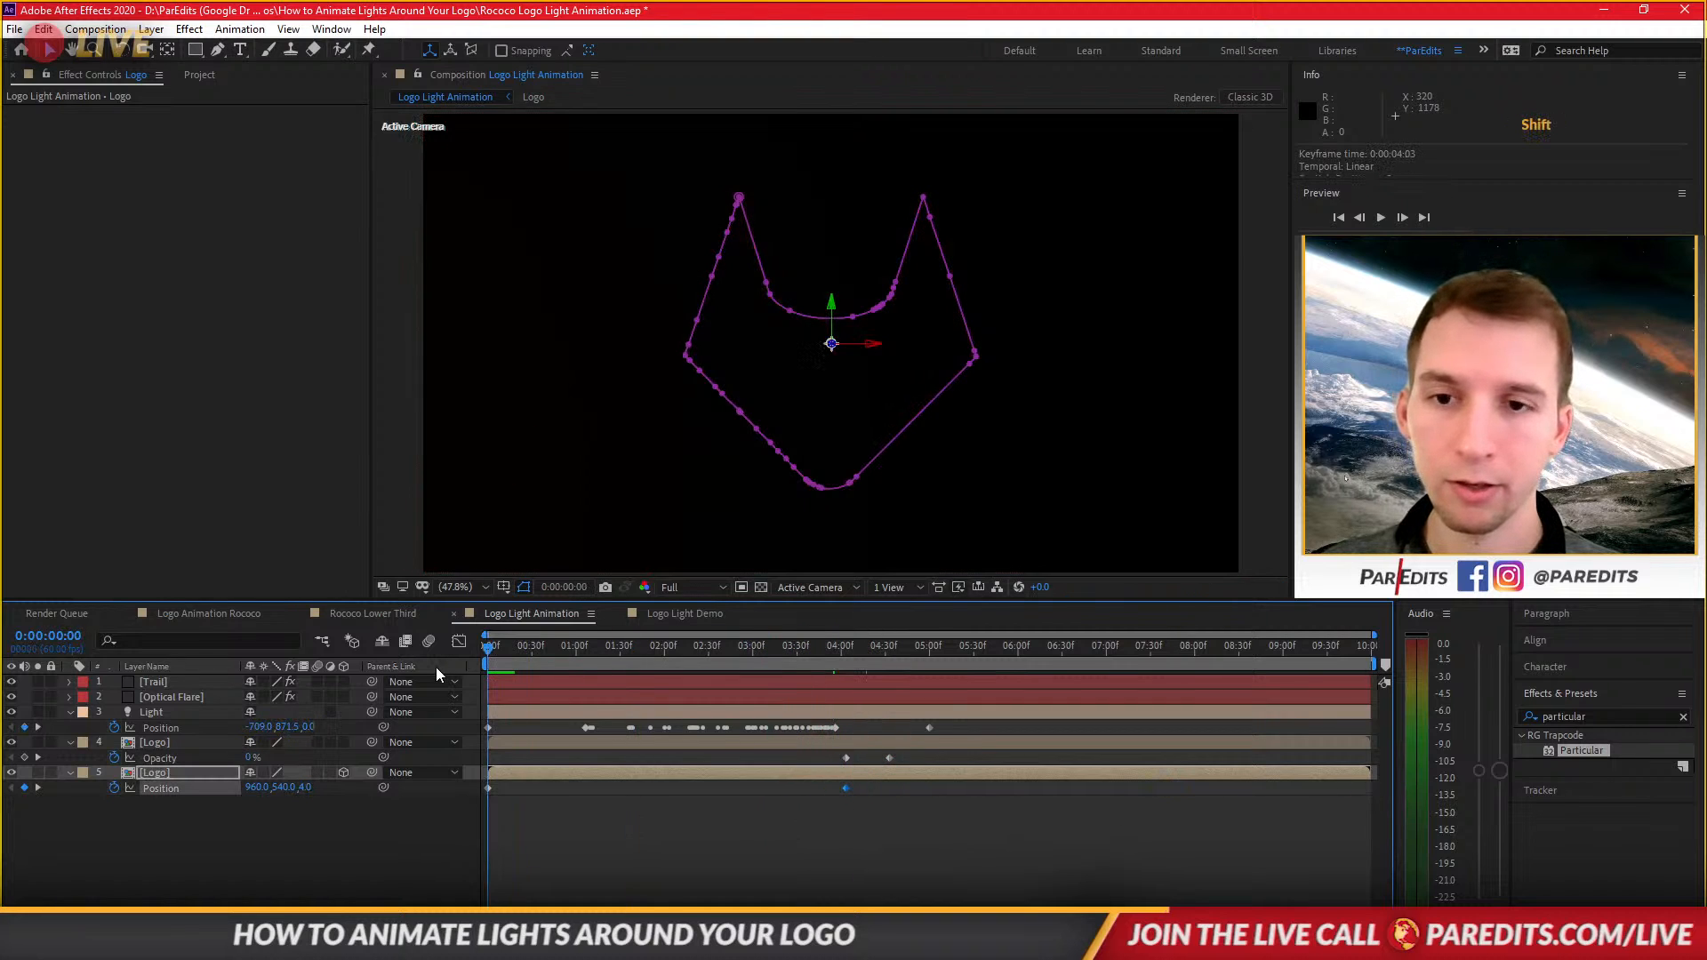
{"action": "left_click", "coordinate": [713, 867]}
{"action": "left_click", "coordinate": [567, 778]}
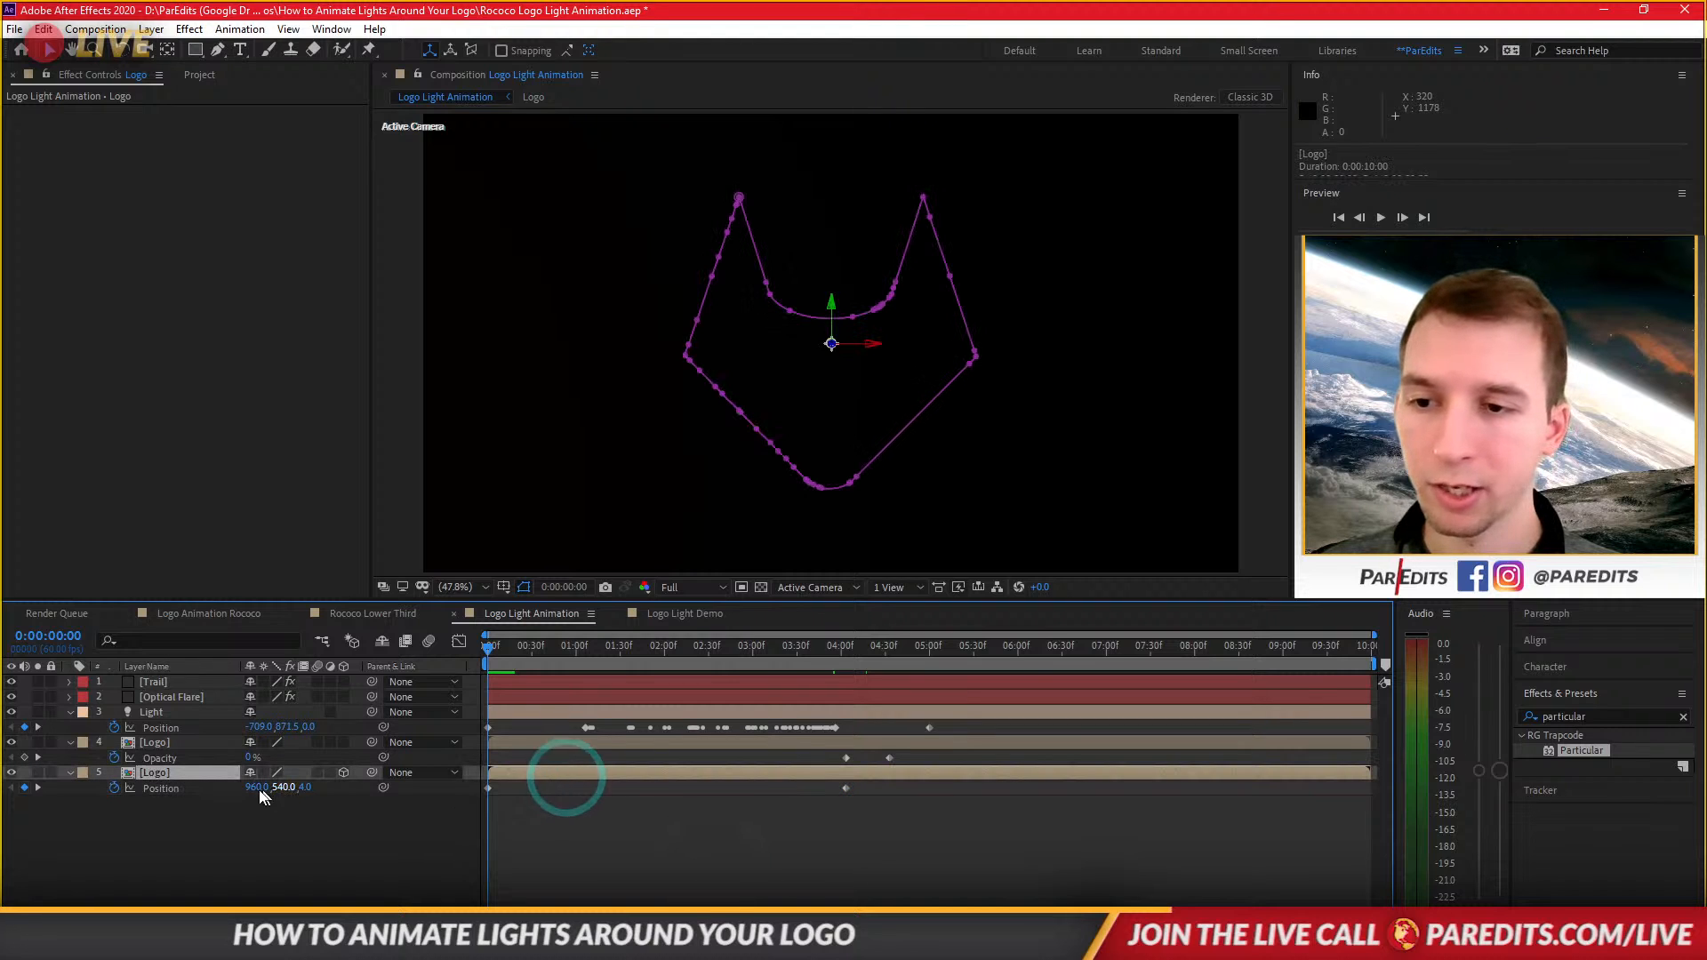
{"action": "key", "text": "space"}
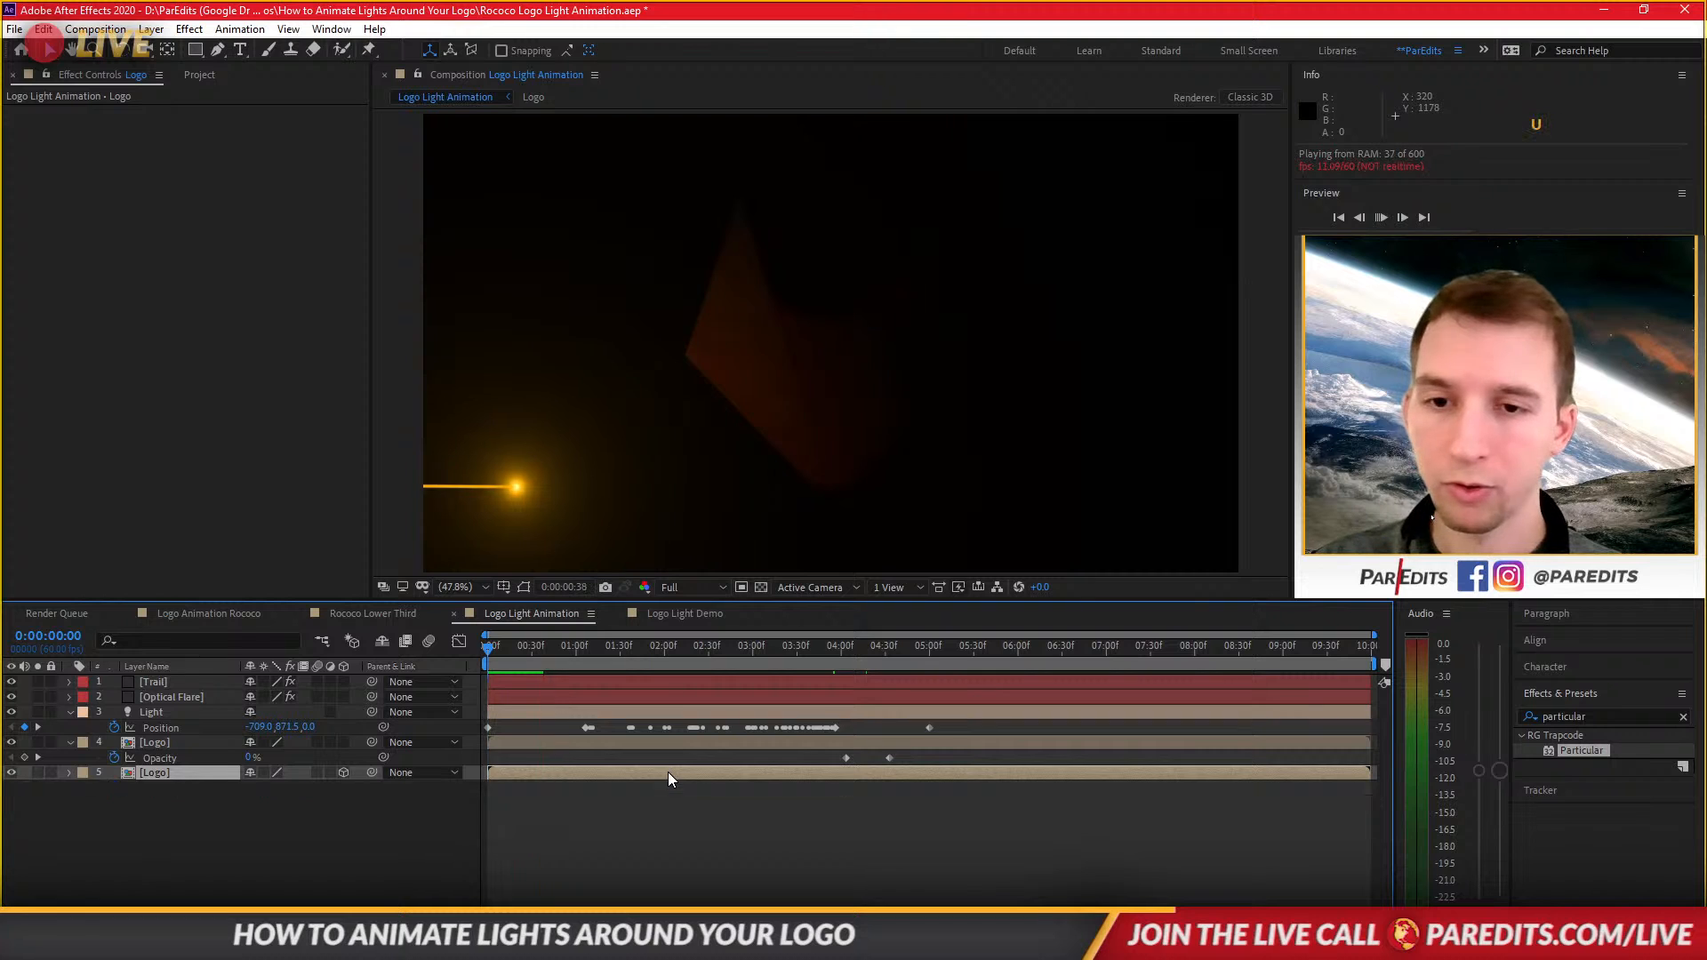
{"action": "left_click", "coordinate": [644, 774]}
{"action": "key", "text": "u"}
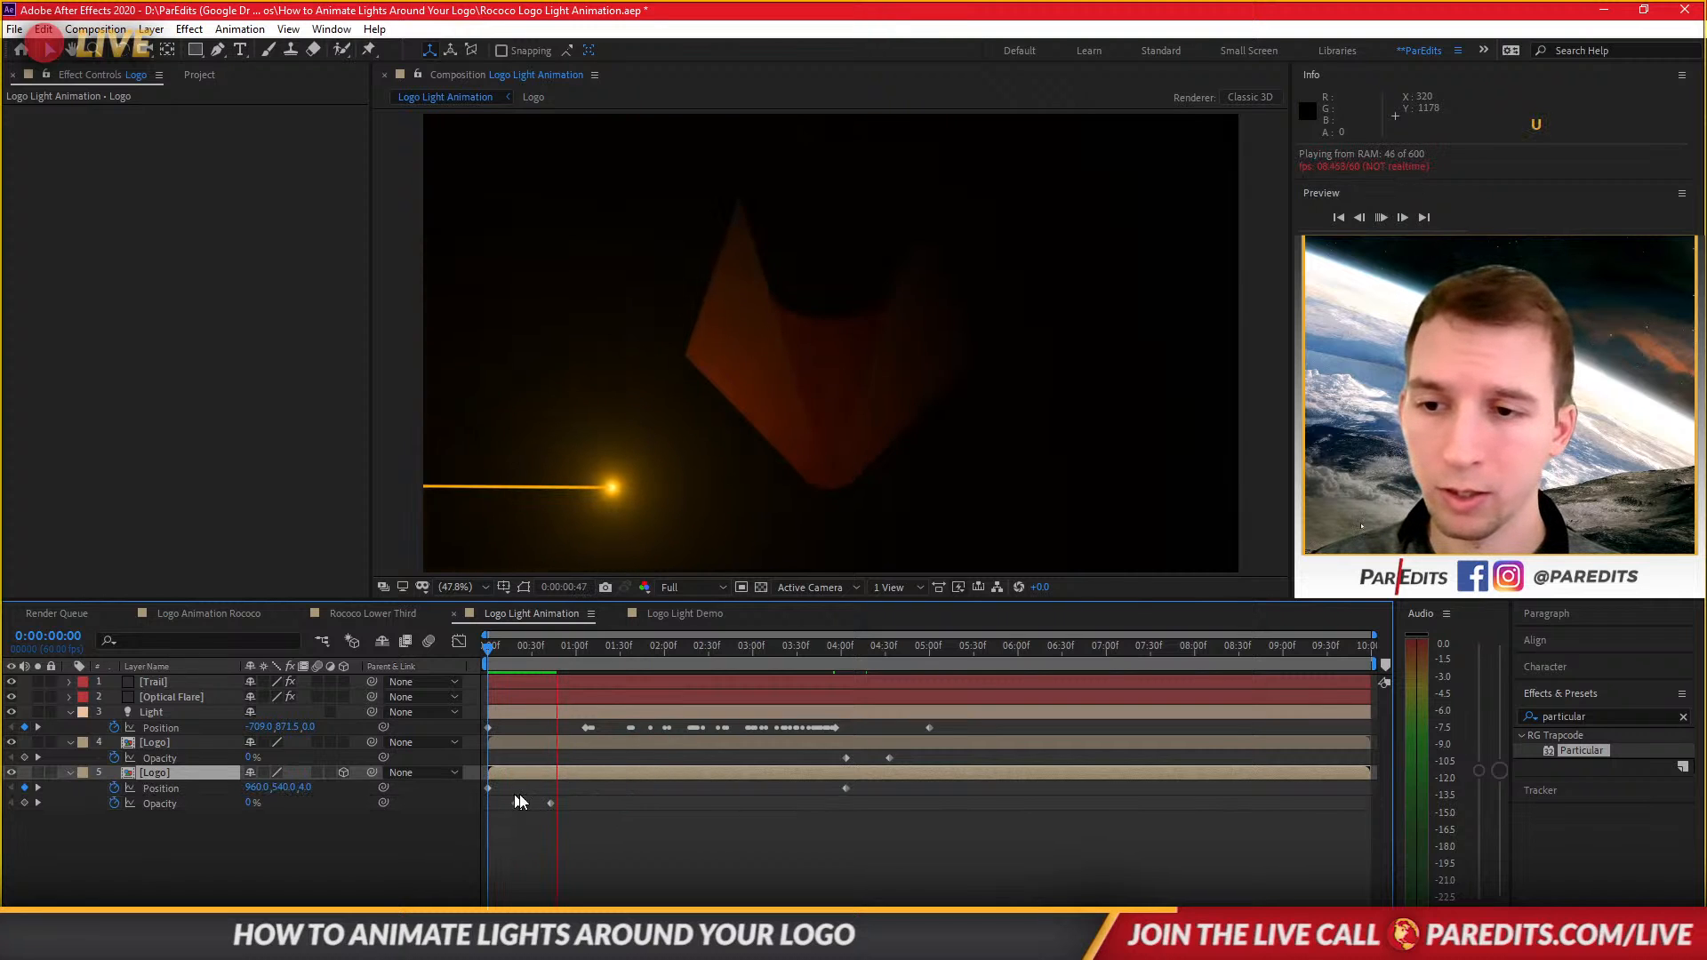
{"action": "key", "text": "space"}
{"action": "left_click_drag", "start_coordinate": [514, 653], "coordinate": [654, 679]}
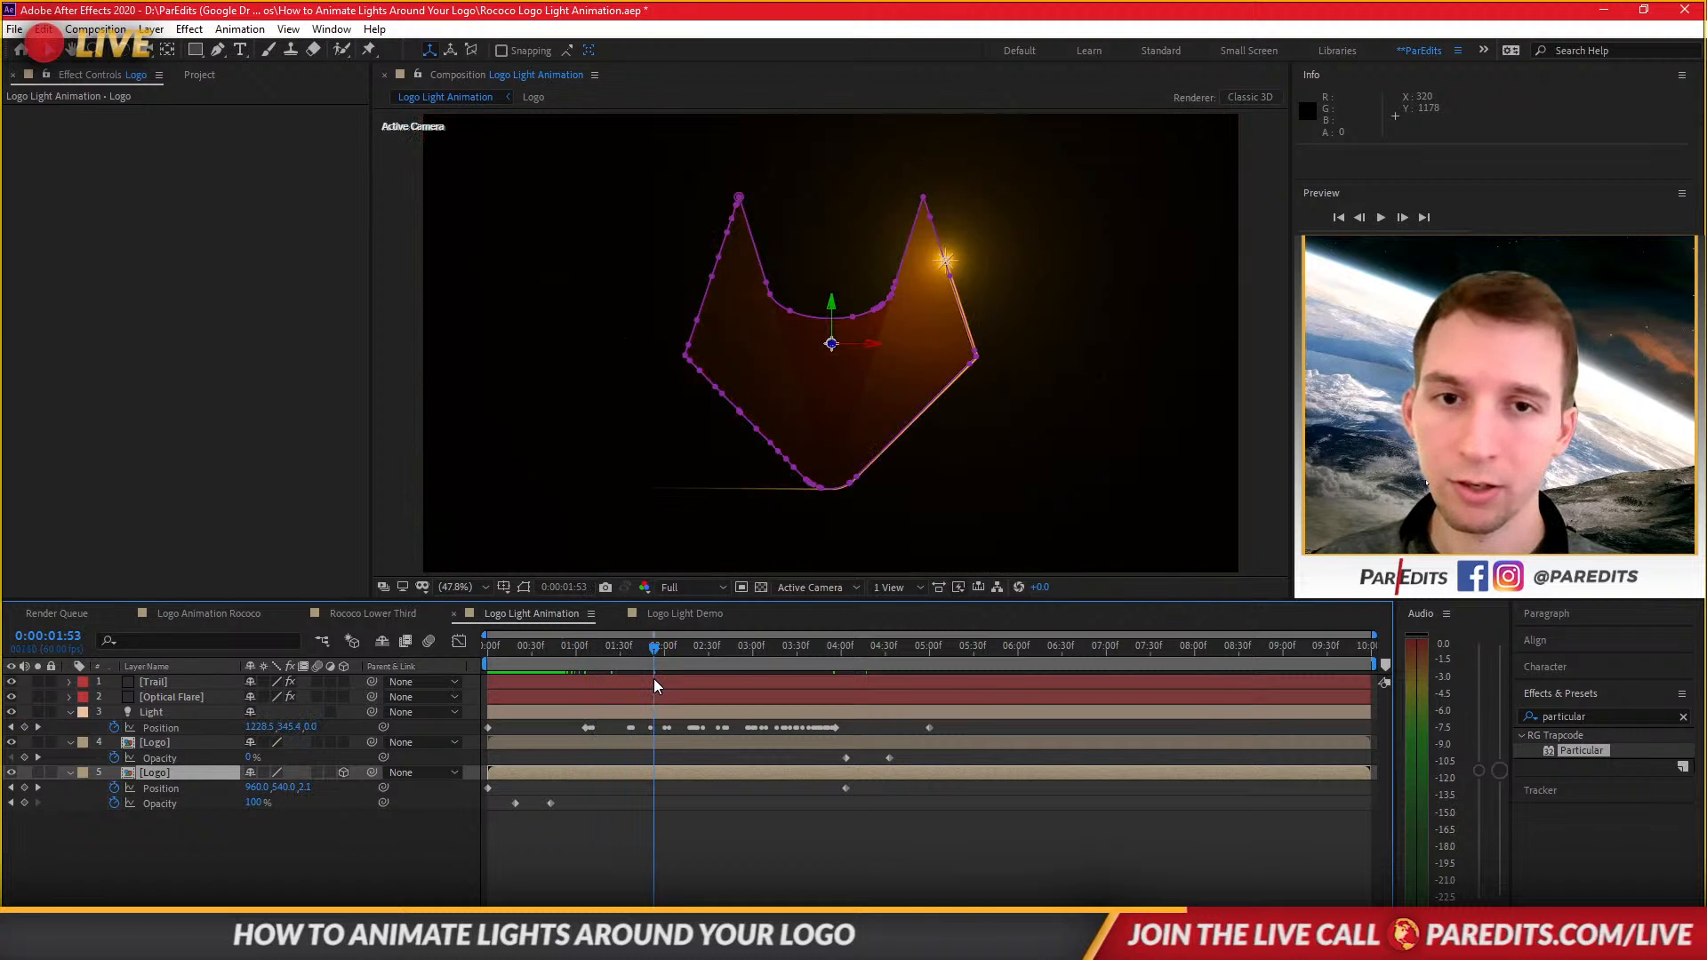
{"action": "left_click", "coordinate": [712, 690]}
In the Logo Light Demo comp, copy the Light layer's color hex value C66200 from its Light Options.
{"action": "left_click", "coordinate": [684, 614]}
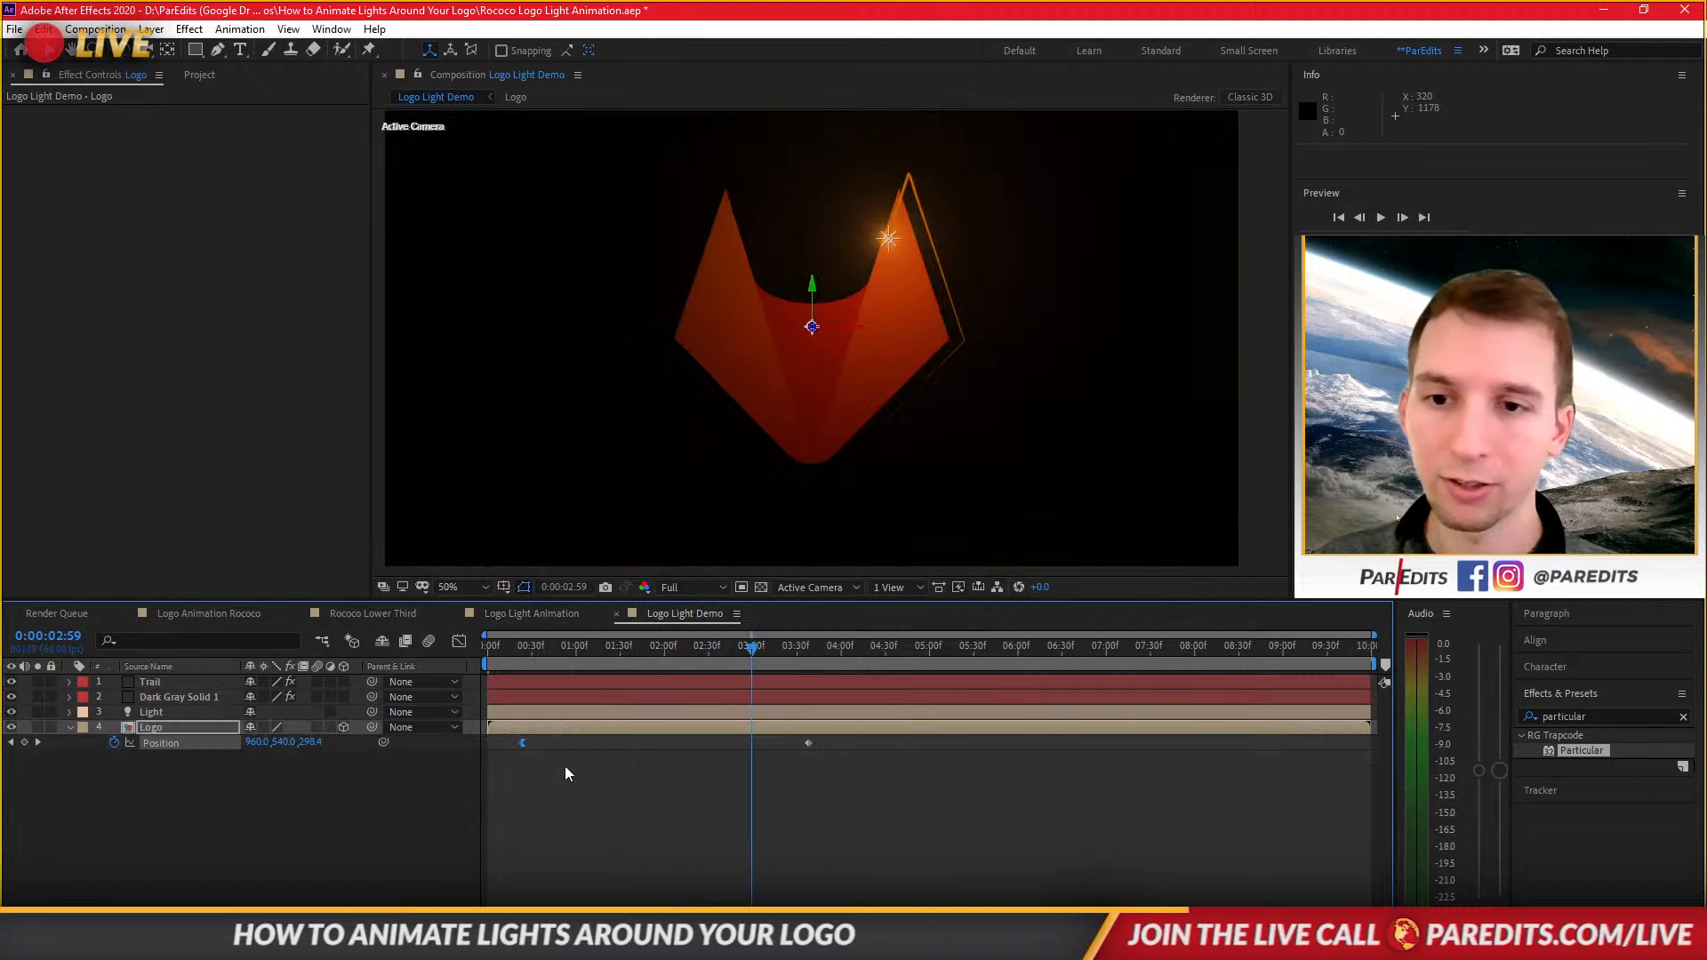
{"action": "left_click", "coordinate": [171, 698]}
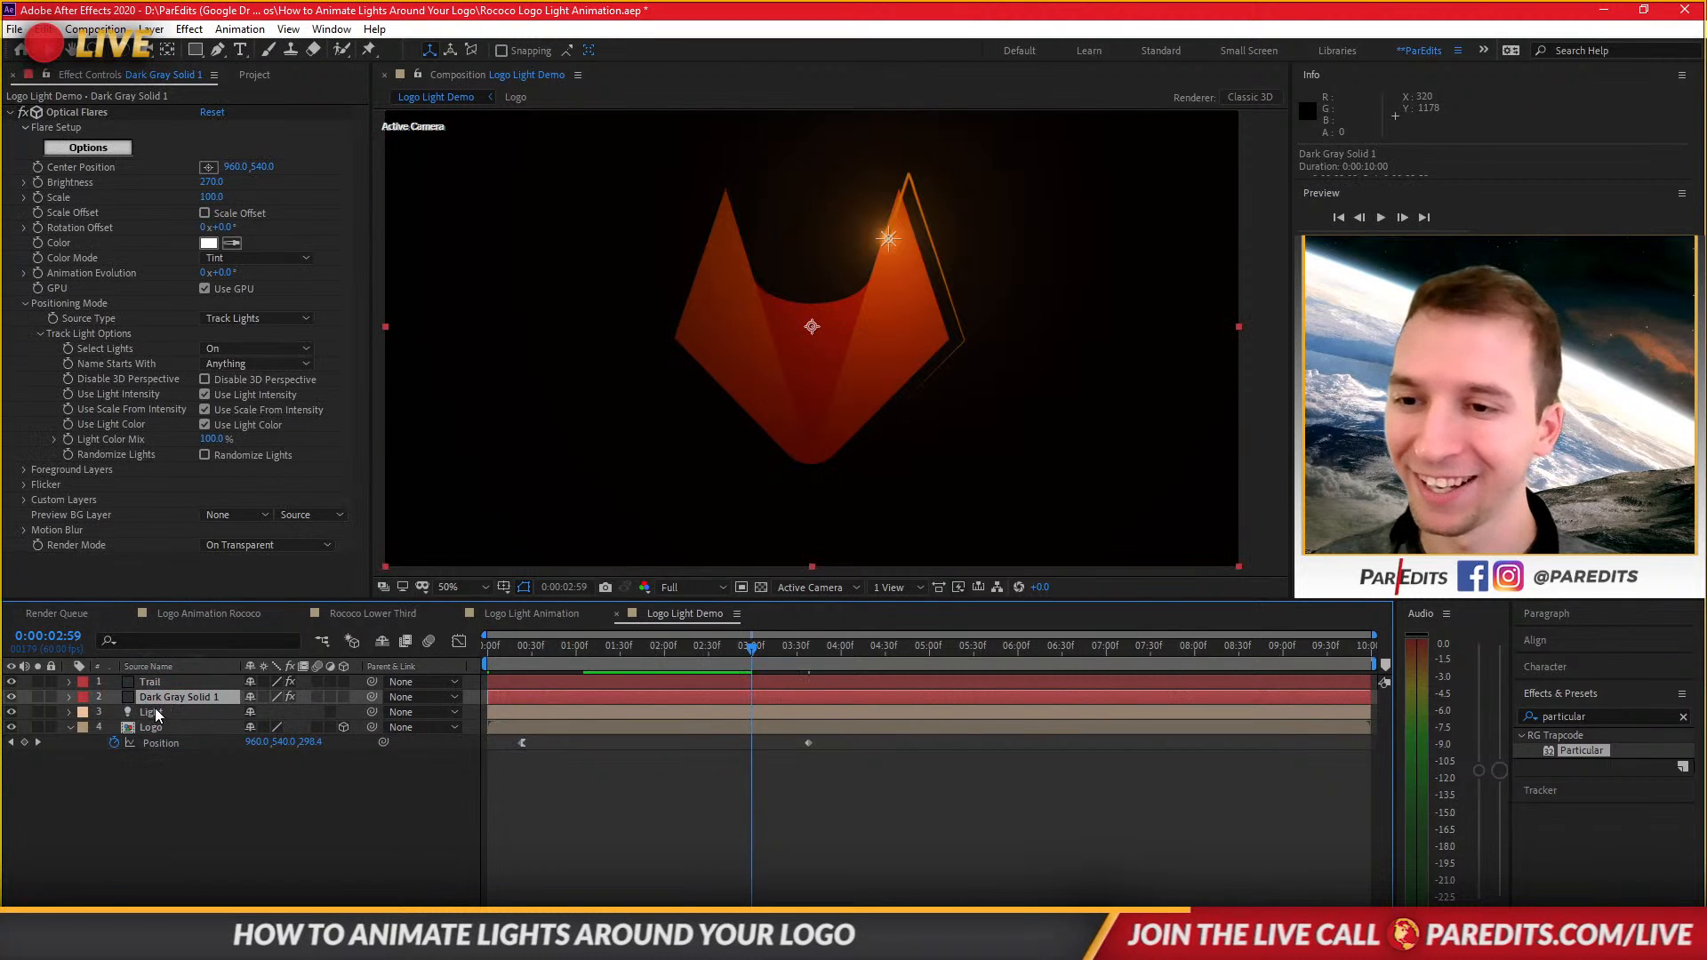
{"action": "left_click", "coordinate": [151, 712]}
{"action": "key", "text": "p"}
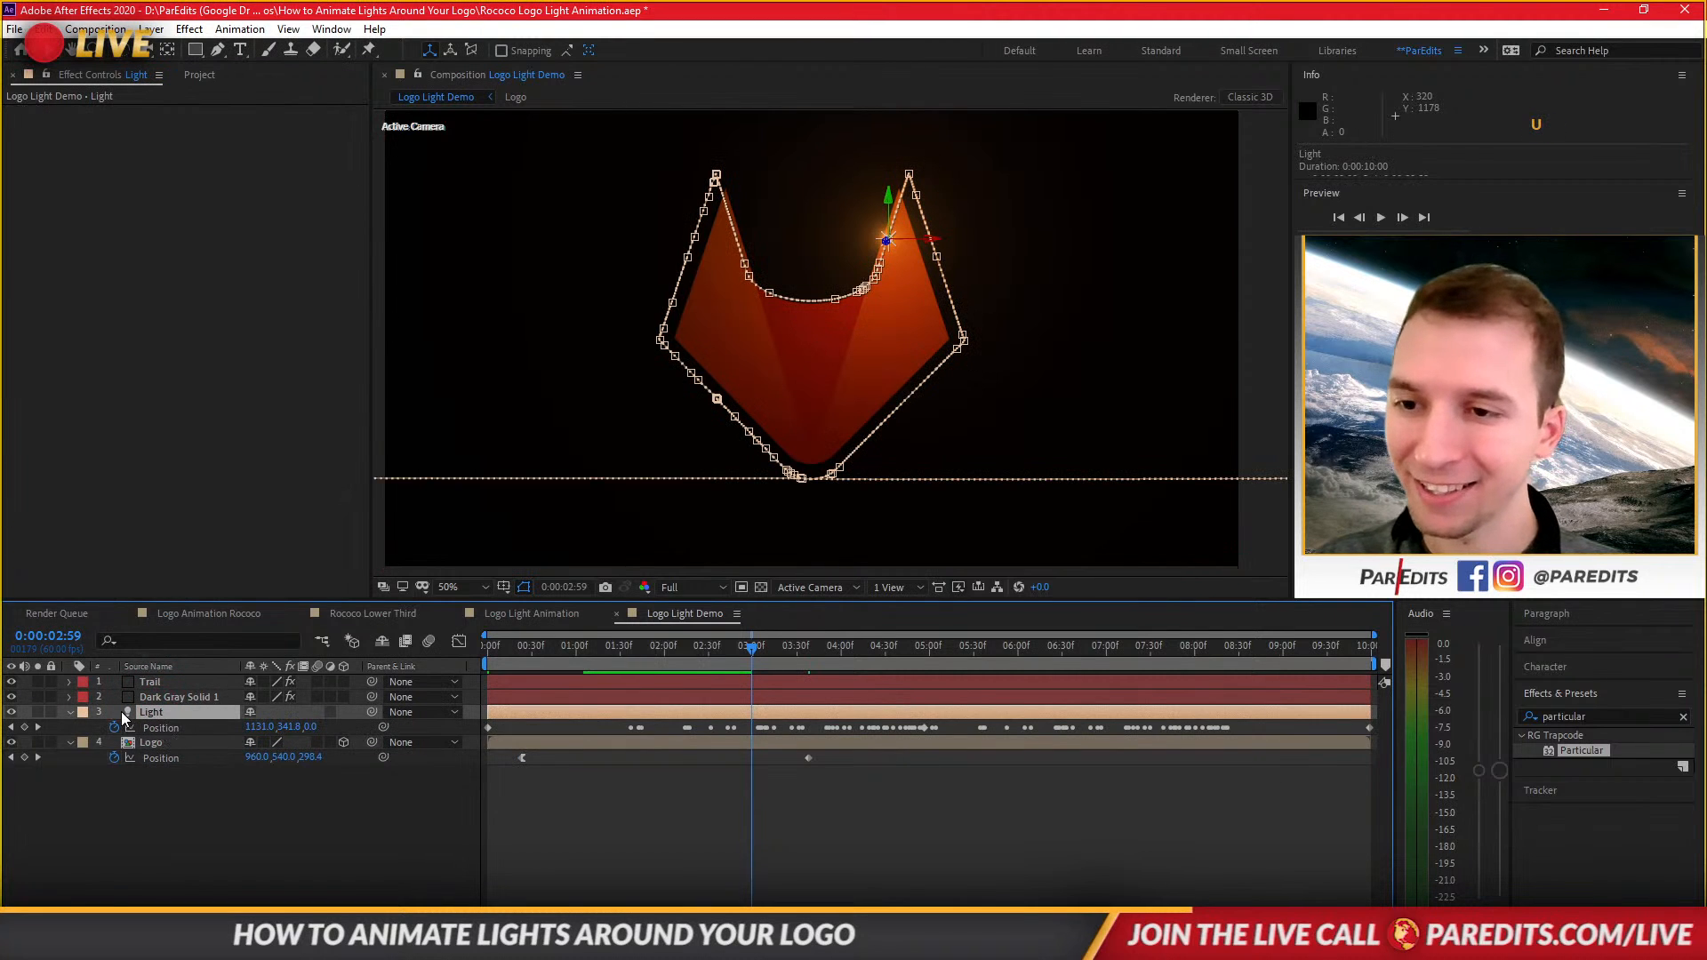
{"action": "left_click", "coordinate": [69, 711]}
{"action": "left_click", "coordinate": [70, 711]}
{"action": "left_click", "coordinate": [85, 743]}
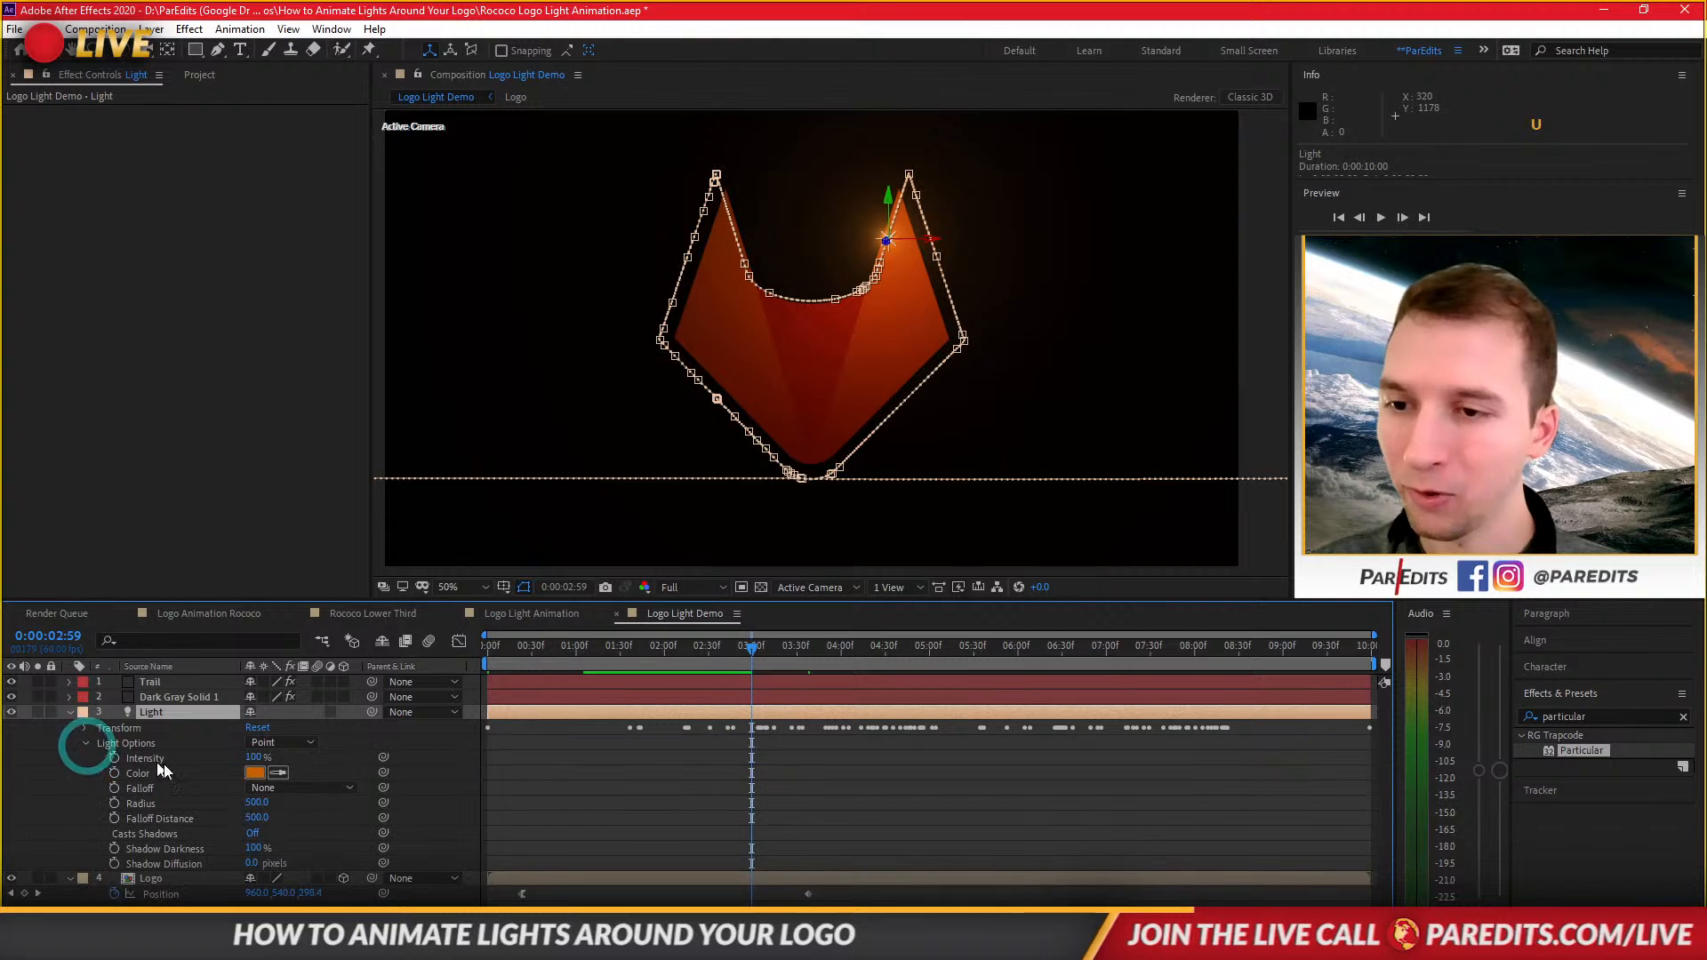
{"action": "left_click", "coordinate": [255, 772]}
{"action": "key", "text": "ctrl+c"}
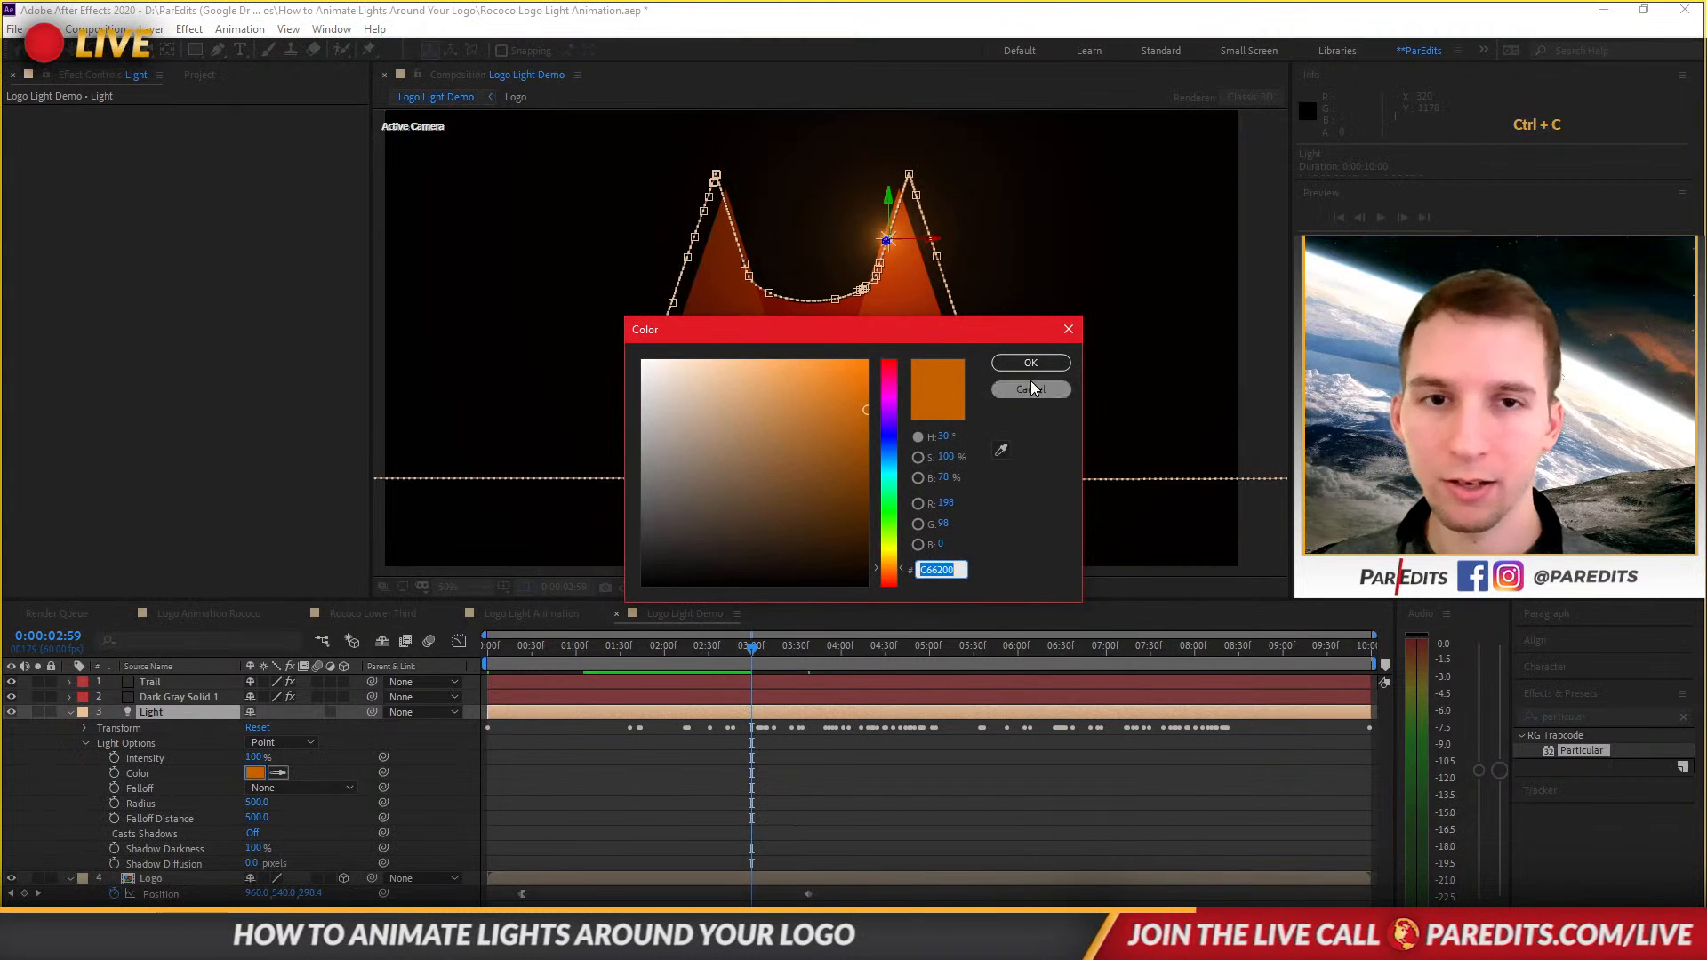
{"action": "left_click", "coordinate": [1031, 386]}
Paste C66200 as the Light layer's color in the Logo Light Animation comp.
{"action": "left_click", "coordinate": [500, 612]}
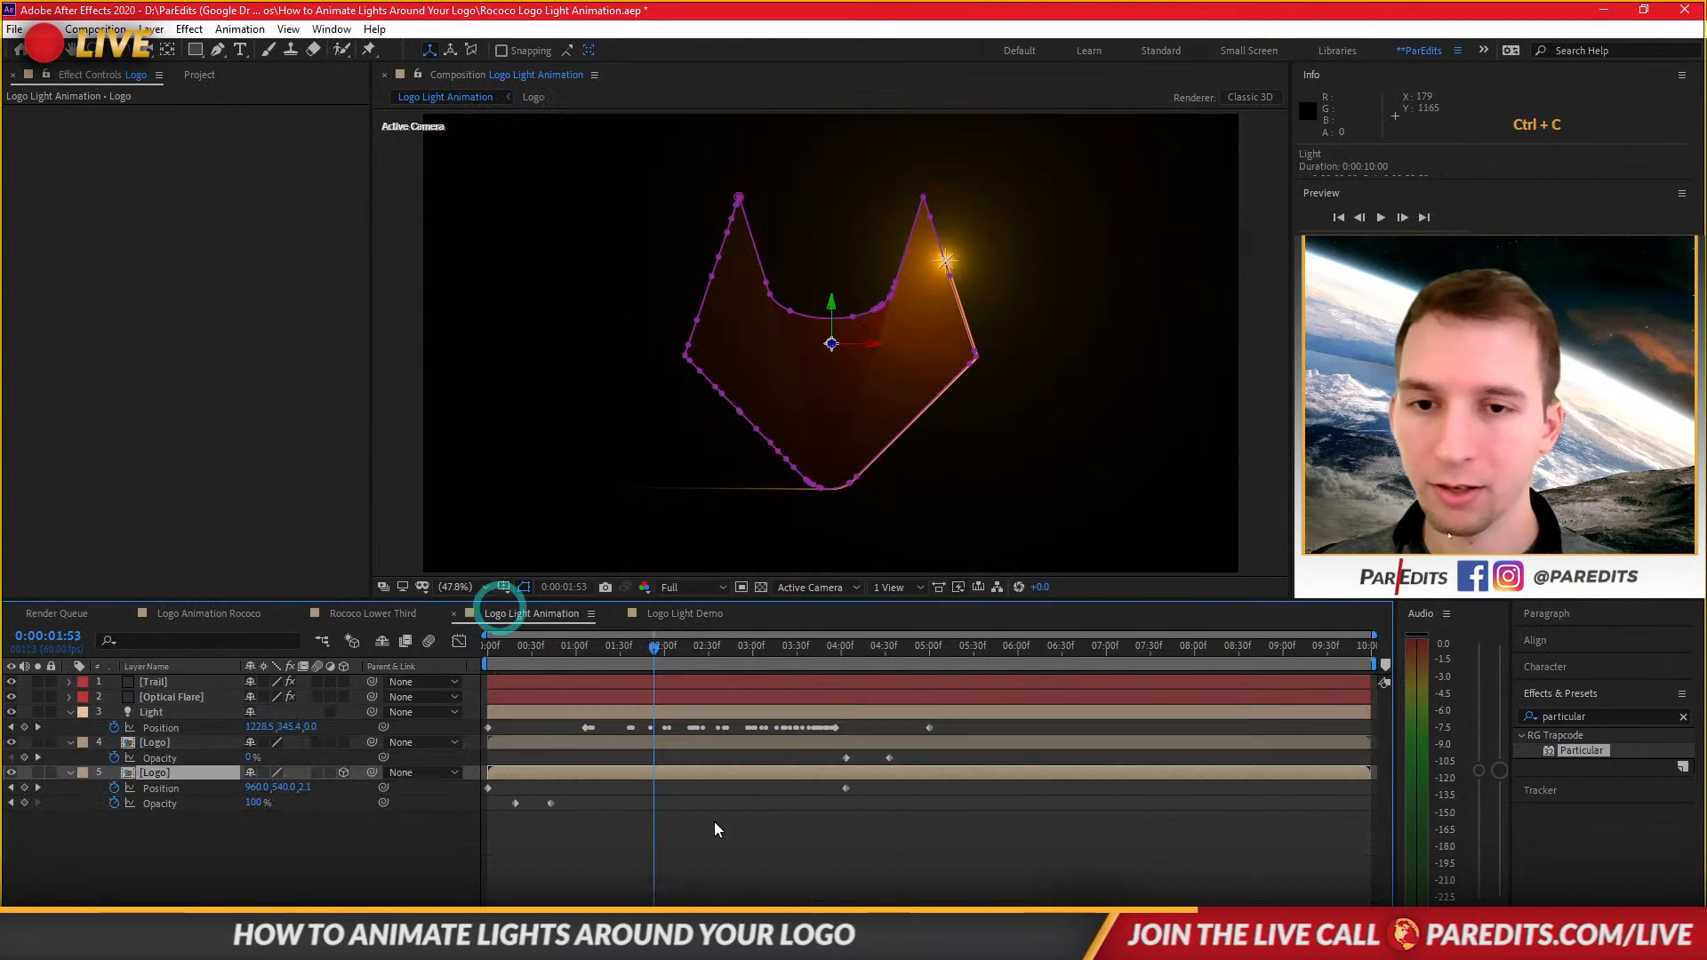
{"action": "left_click", "coordinate": [164, 711]}
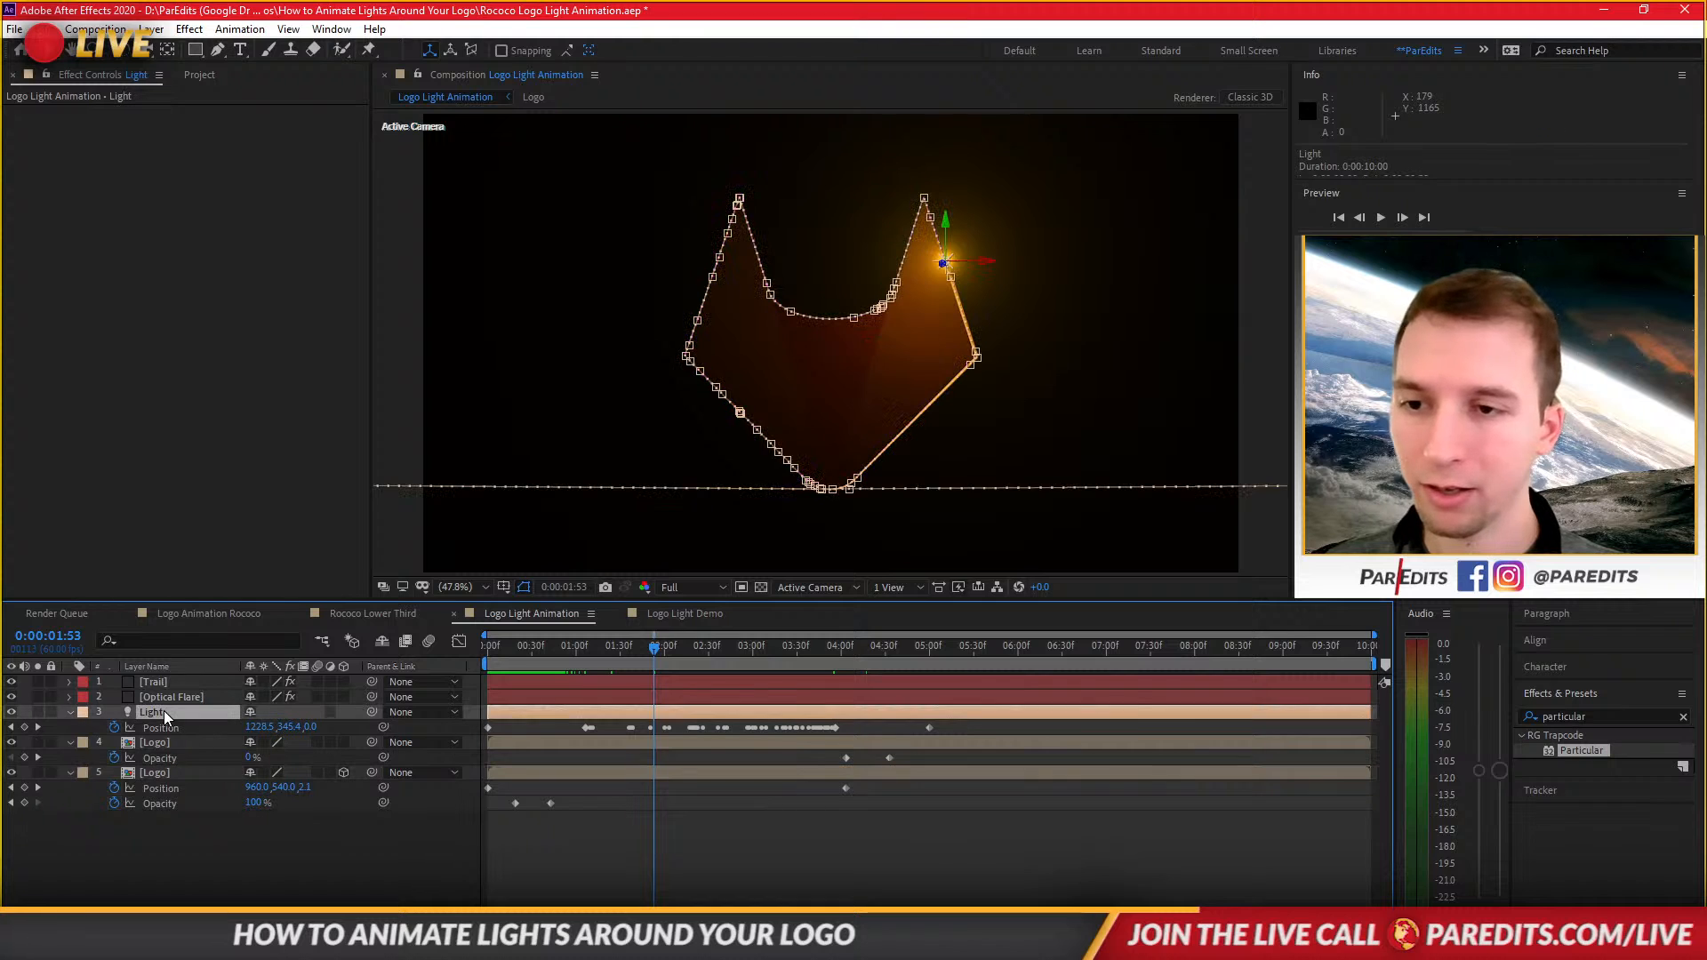
{"action": "left_click", "coordinate": [71, 711]}
{"action": "left_click", "coordinate": [70, 711]}
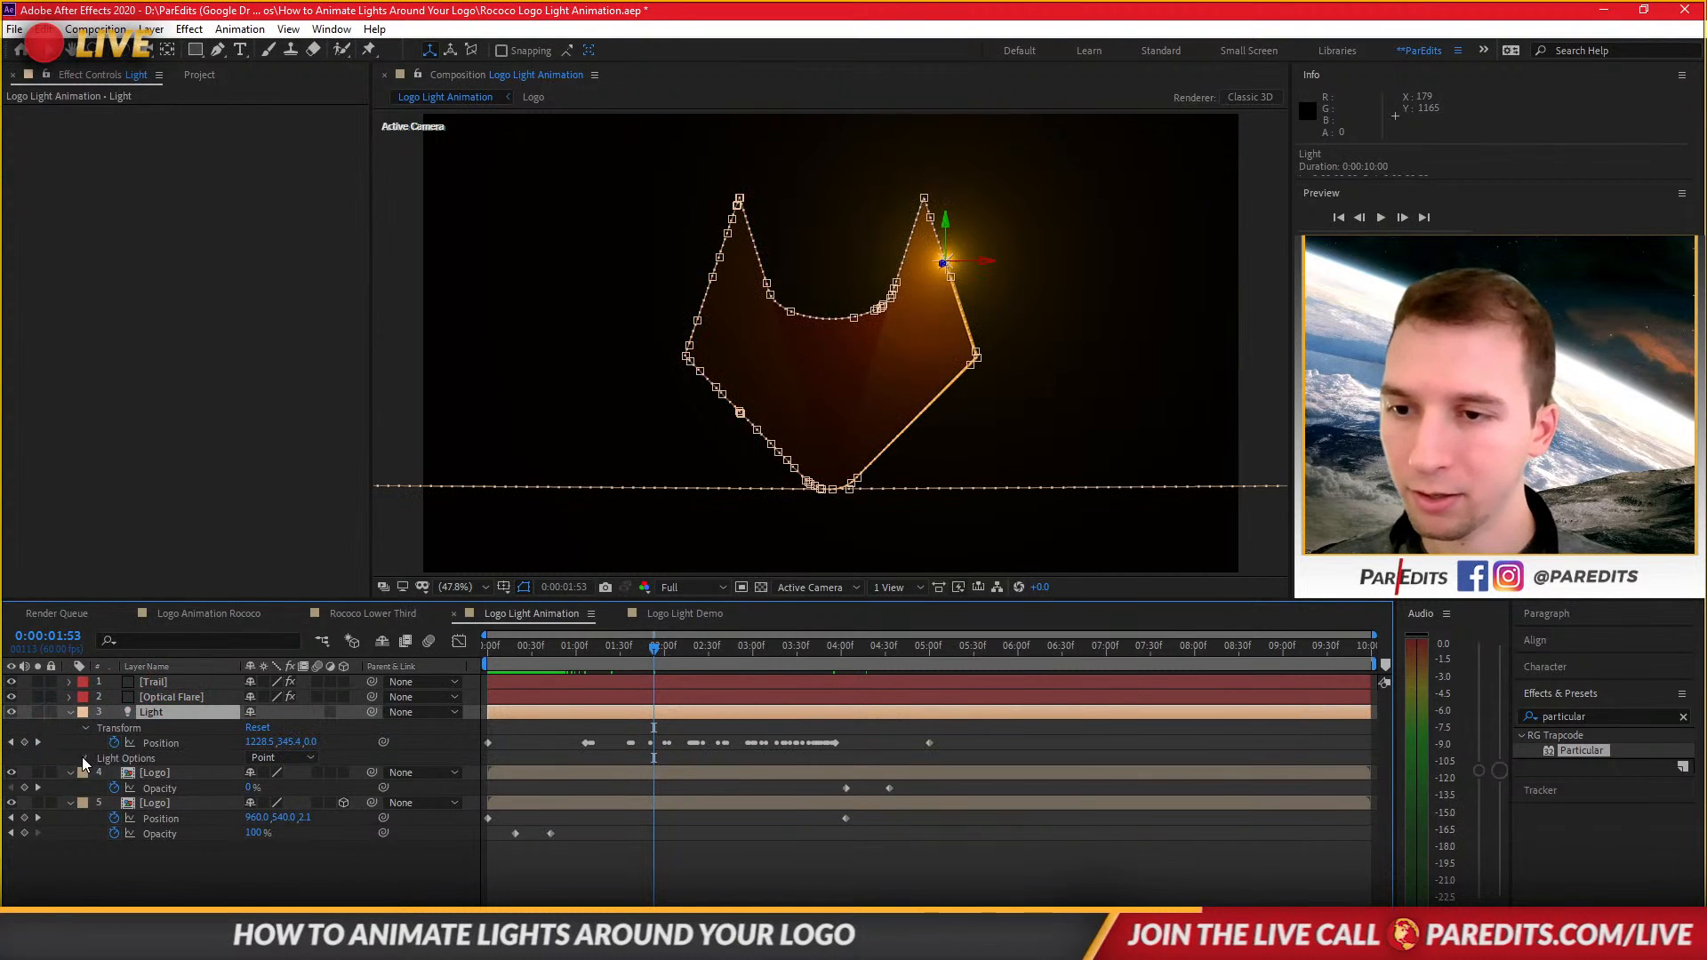
{"action": "left_click", "coordinate": [85, 758]}
{"action": "left_click", "coordinate": [258, 787]}
{"action": "key", "text": "ctrl+v"}
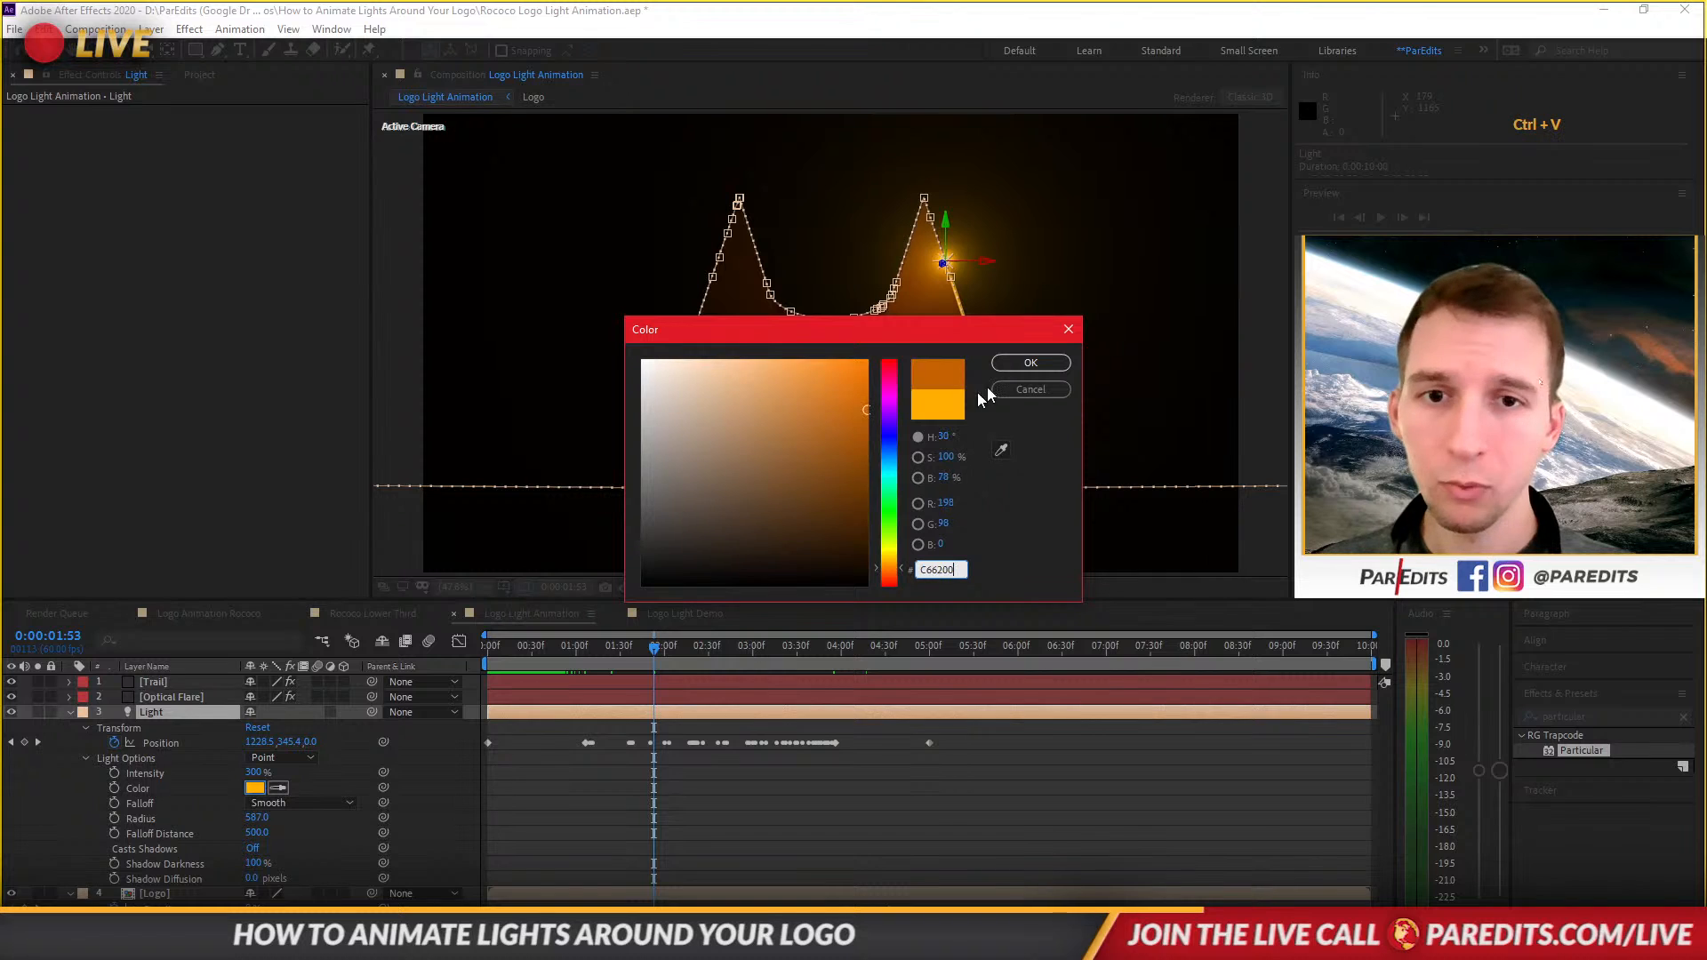
{"action": "left_click", "coordinate": [1042, 363]}
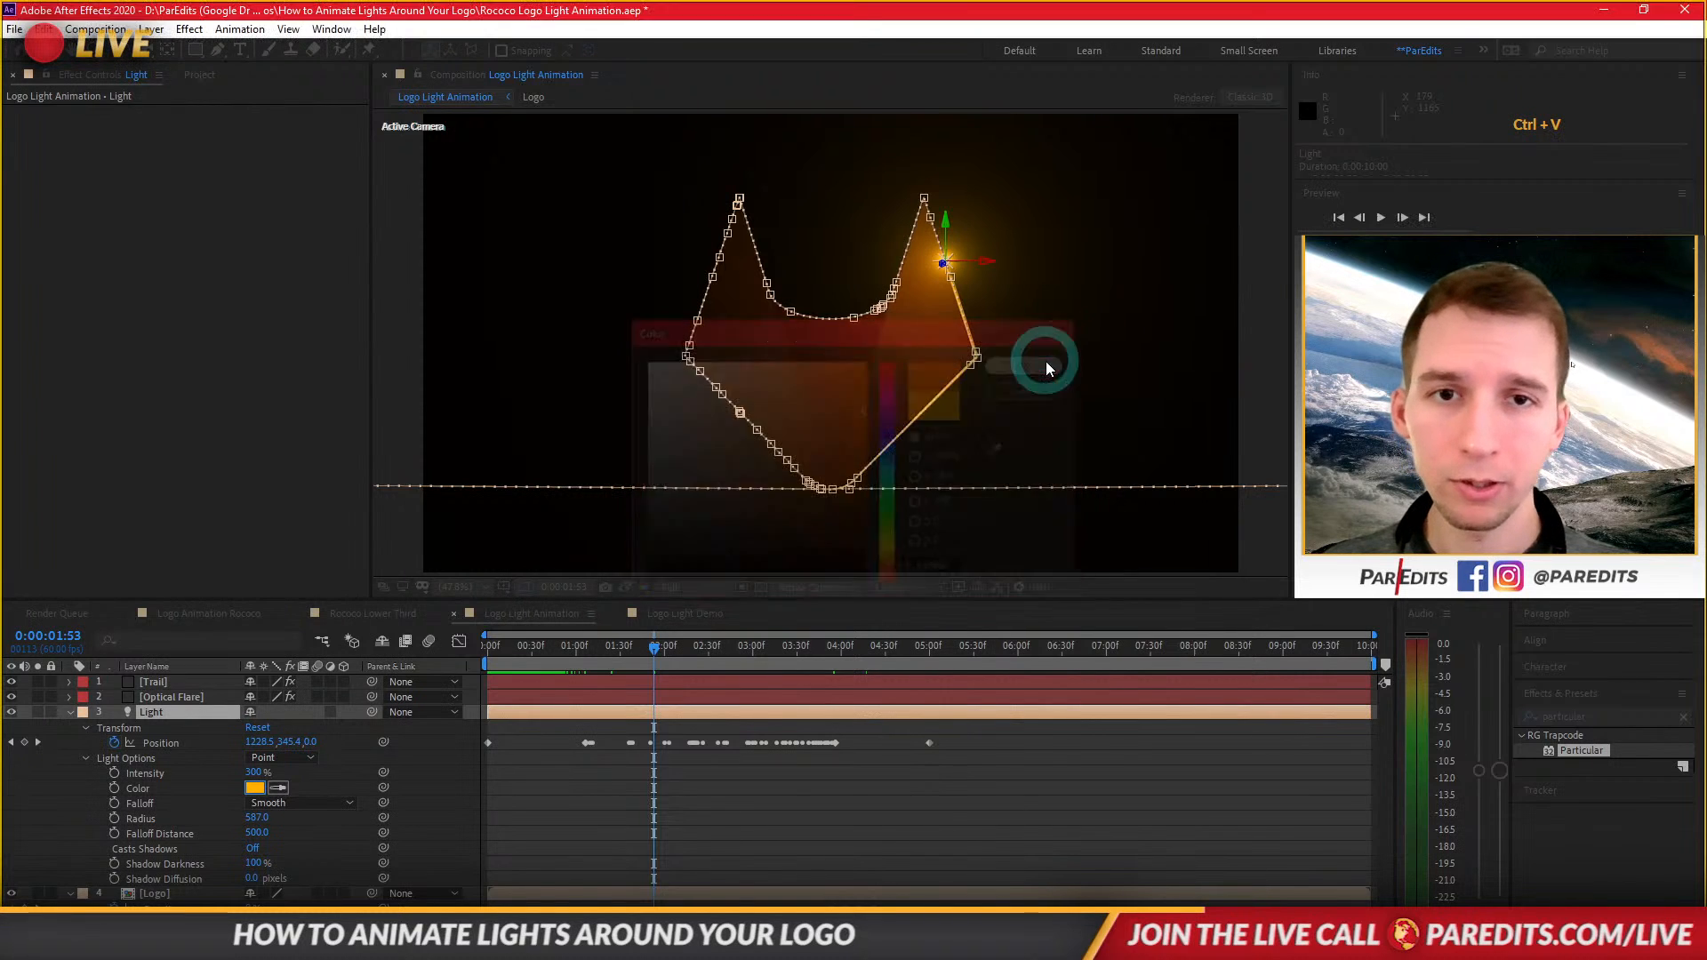
Preview the Logo Light Animation from about 1:15.
{"action": "left_click", "coordinate": [920, 864]}
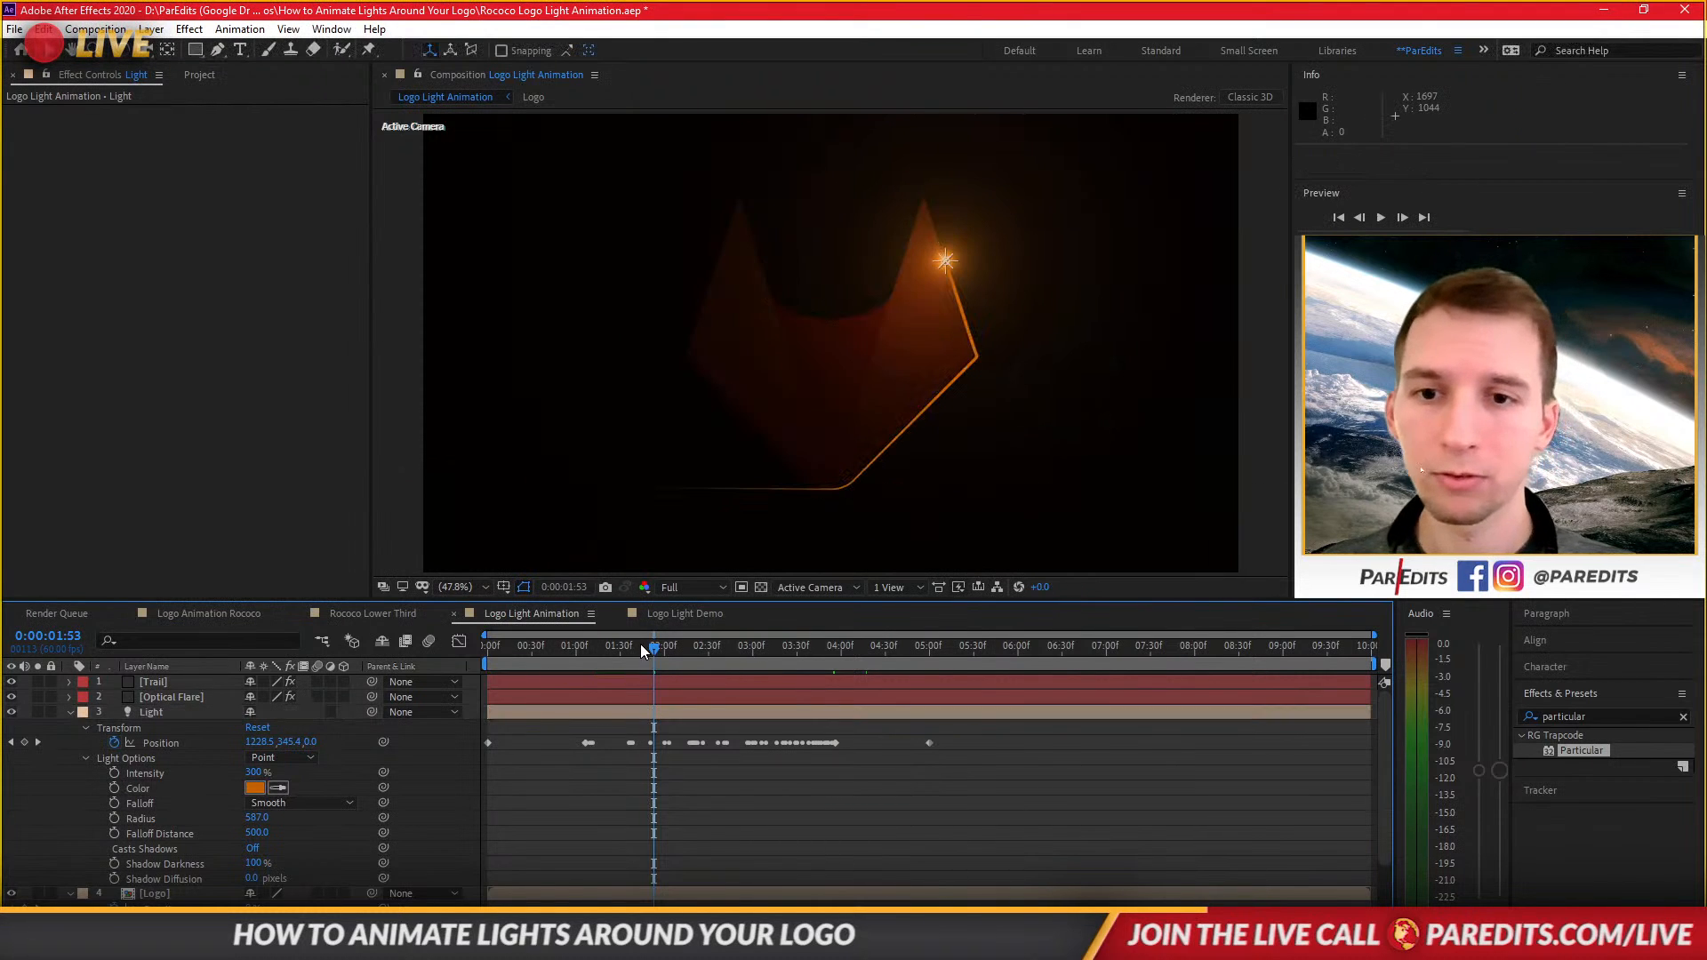
{"action": "left_click_drag", "start_coordinate": [640, 647], "coordinate": [600, 648]}
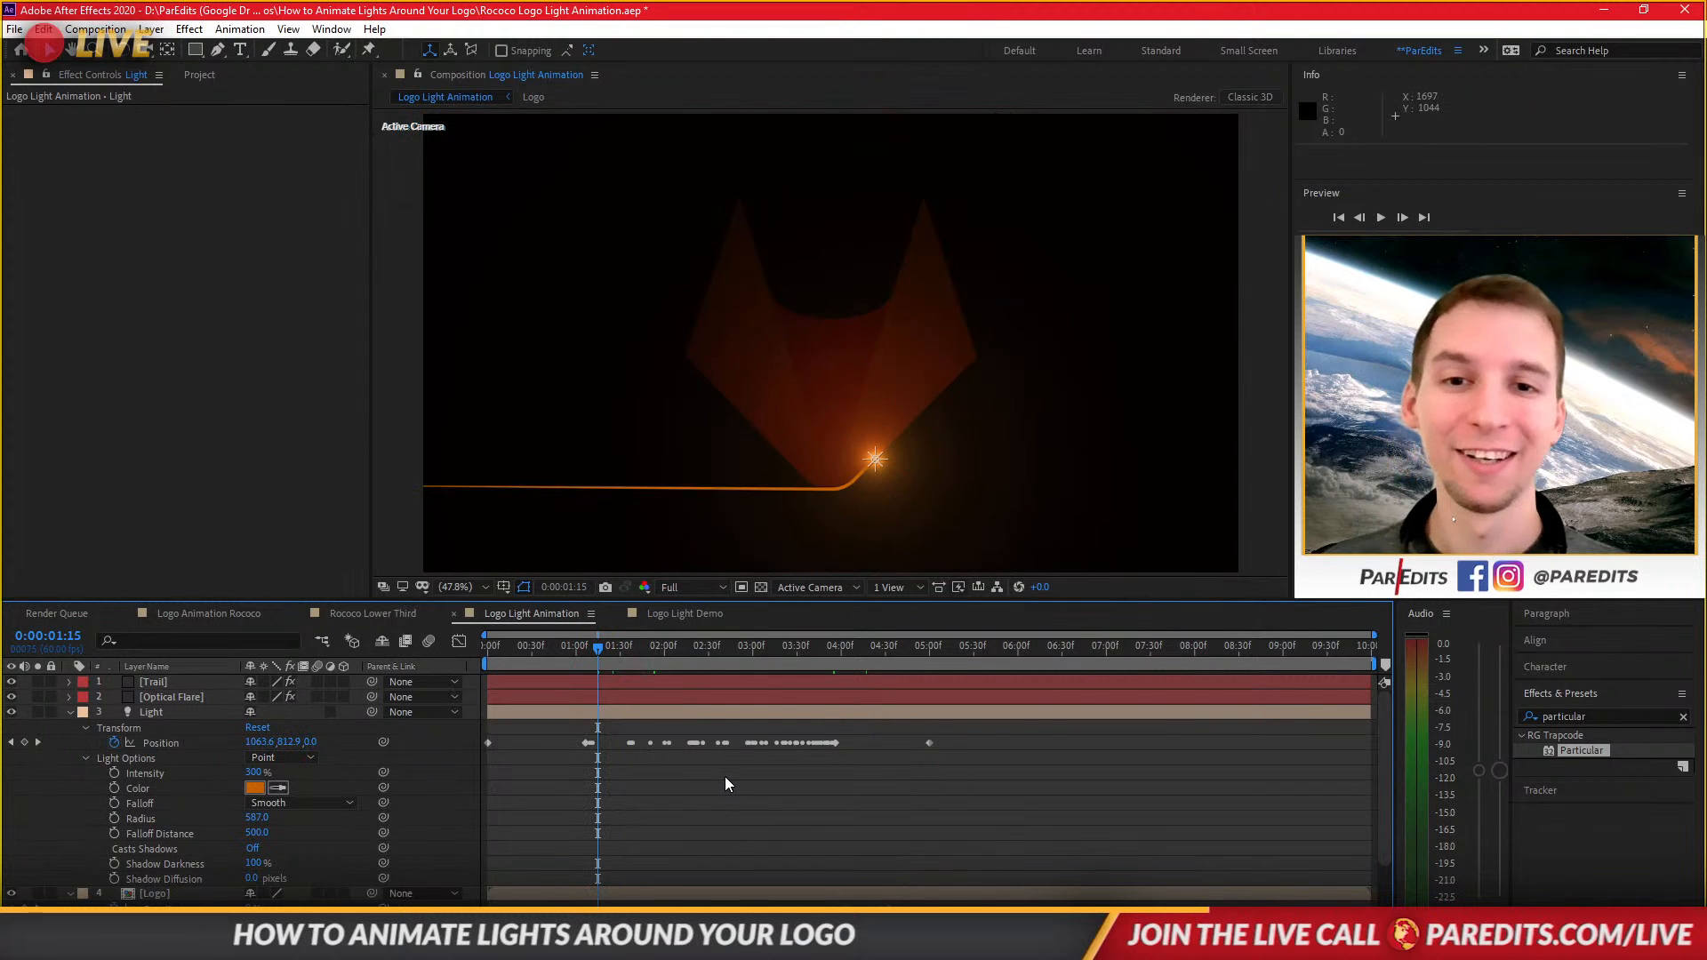
{"action": "key", "text": "space"}
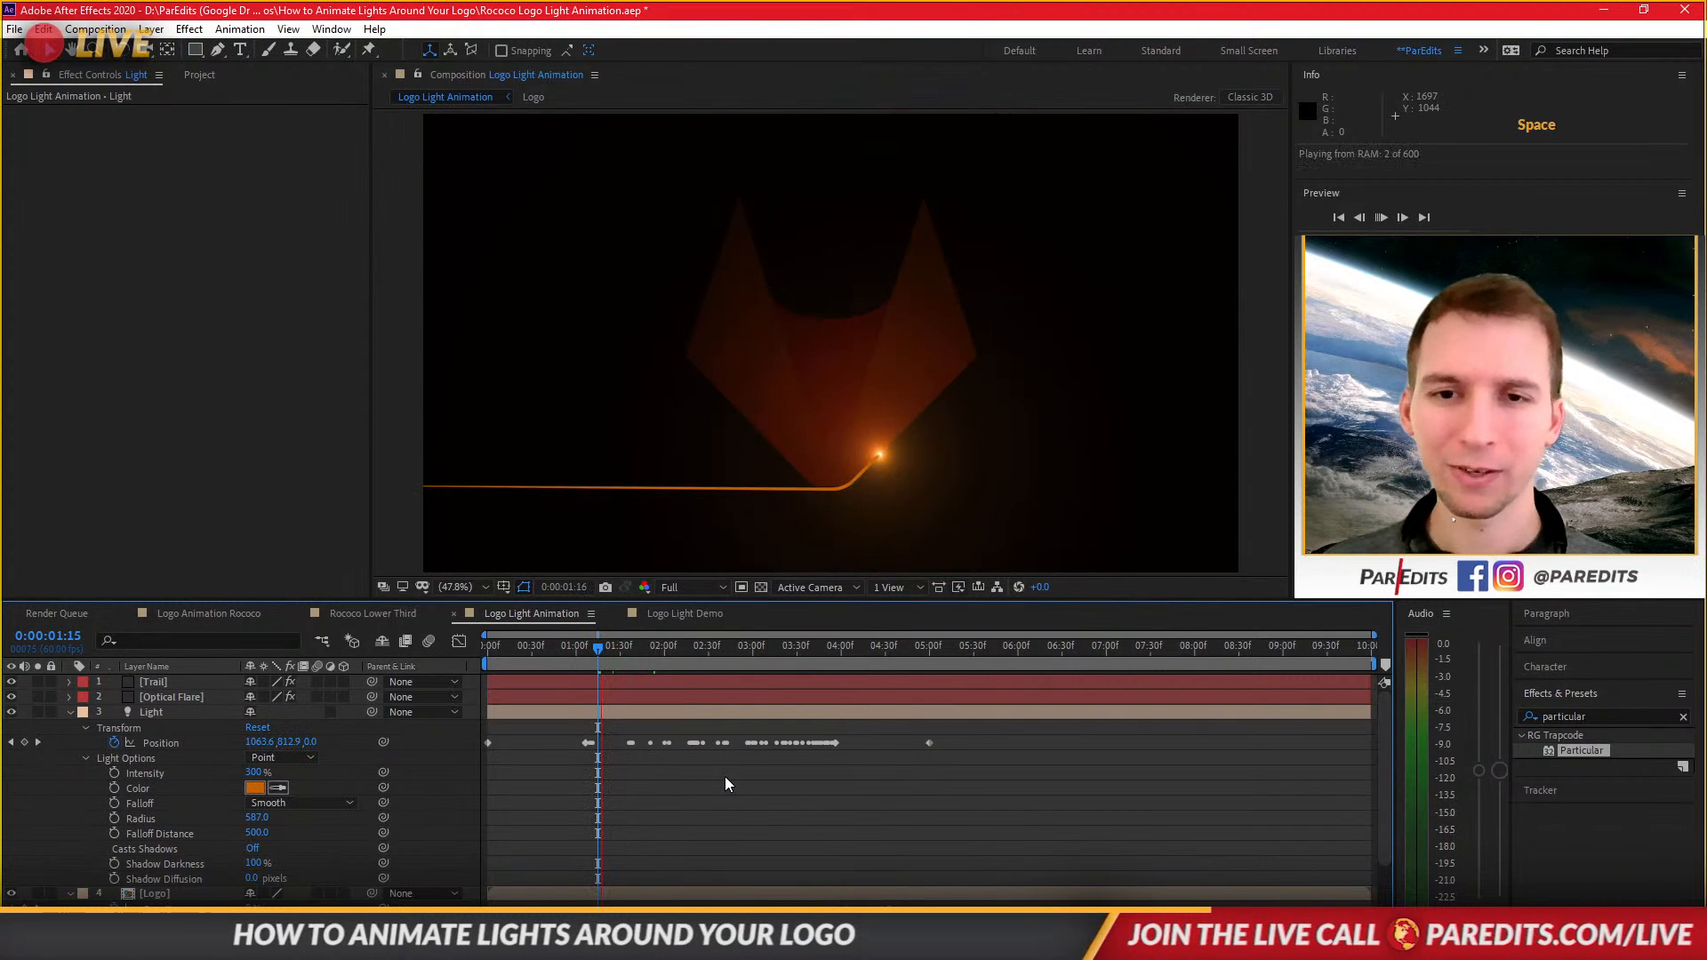
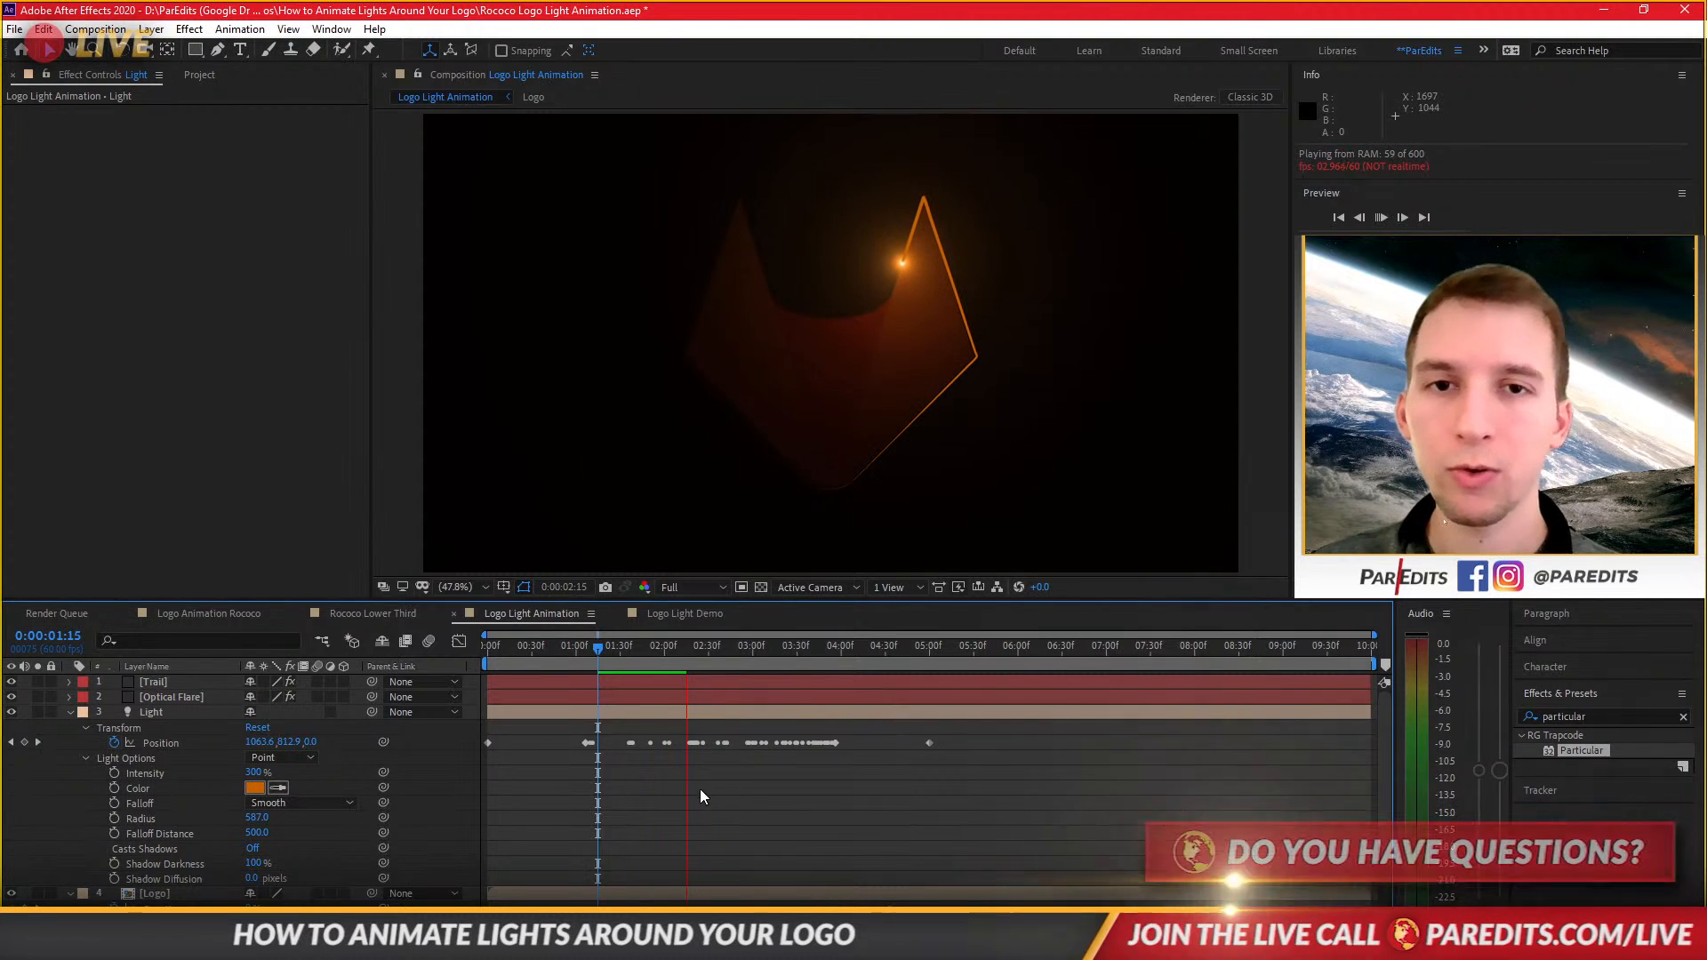
Zoom in on the light's glow in the Logo Light Animation and Logo Light Demo comps to compare them.
{"action": "key", "text": "space"}
{"action": "scroll", "coordinate": [902, 277], "scroll_direction": "up", "scroll_amount": 7}
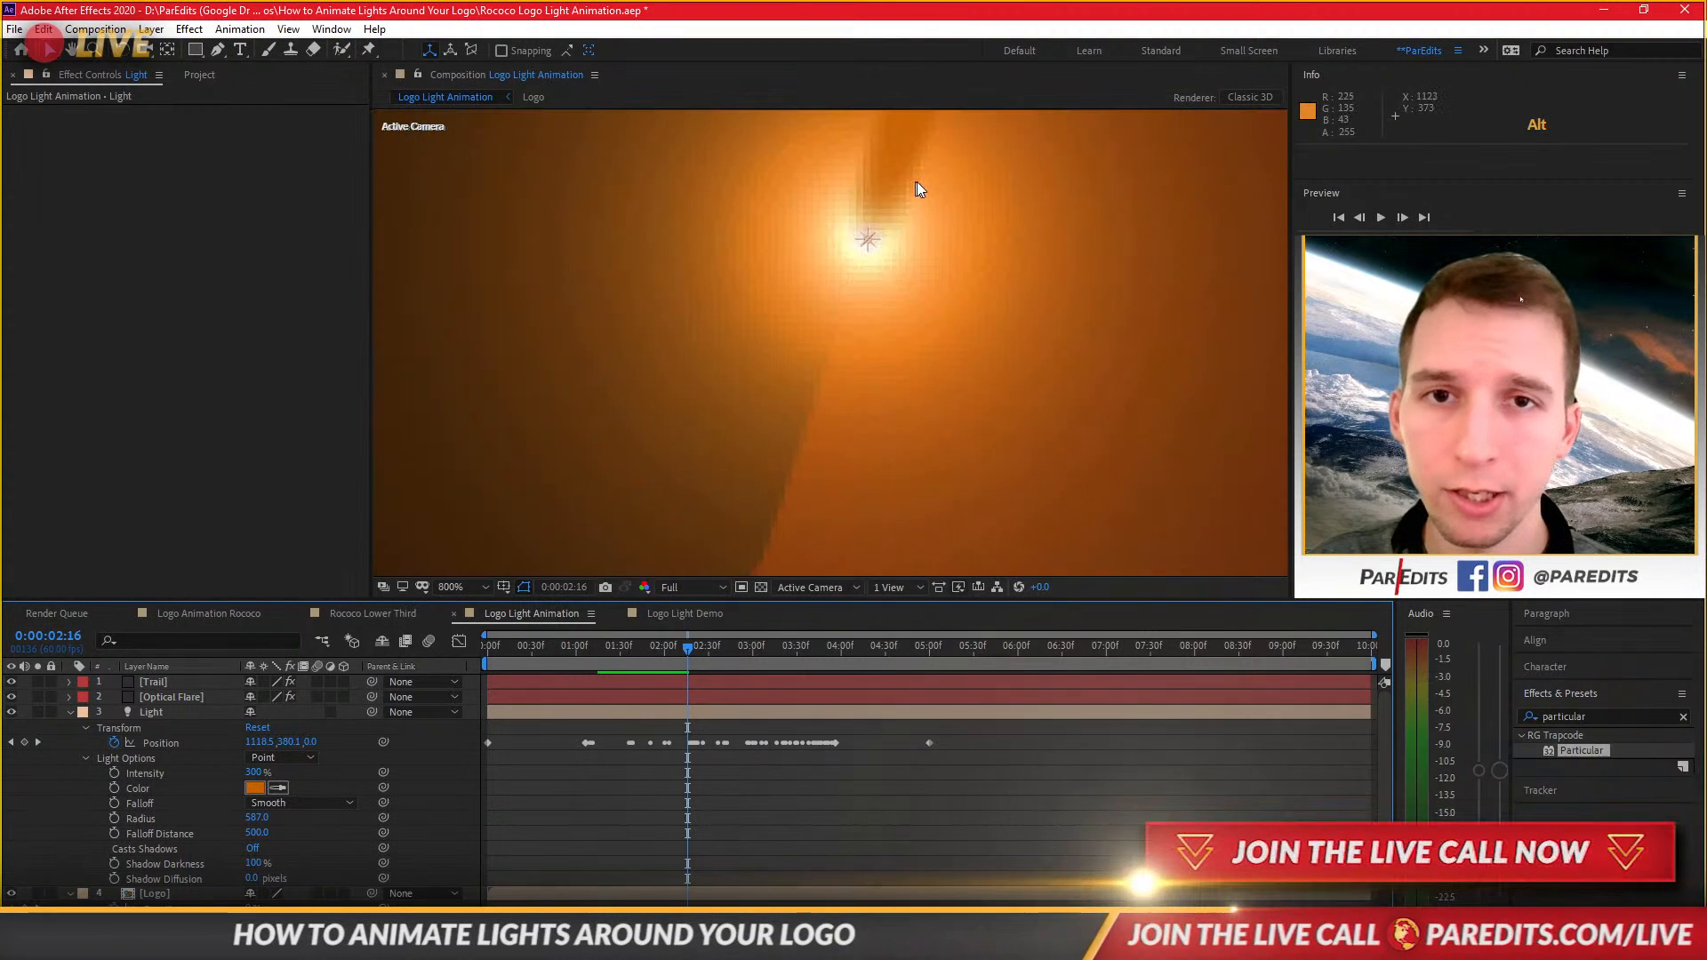
{"action": "left_click", "coordinate": [665, 616]}
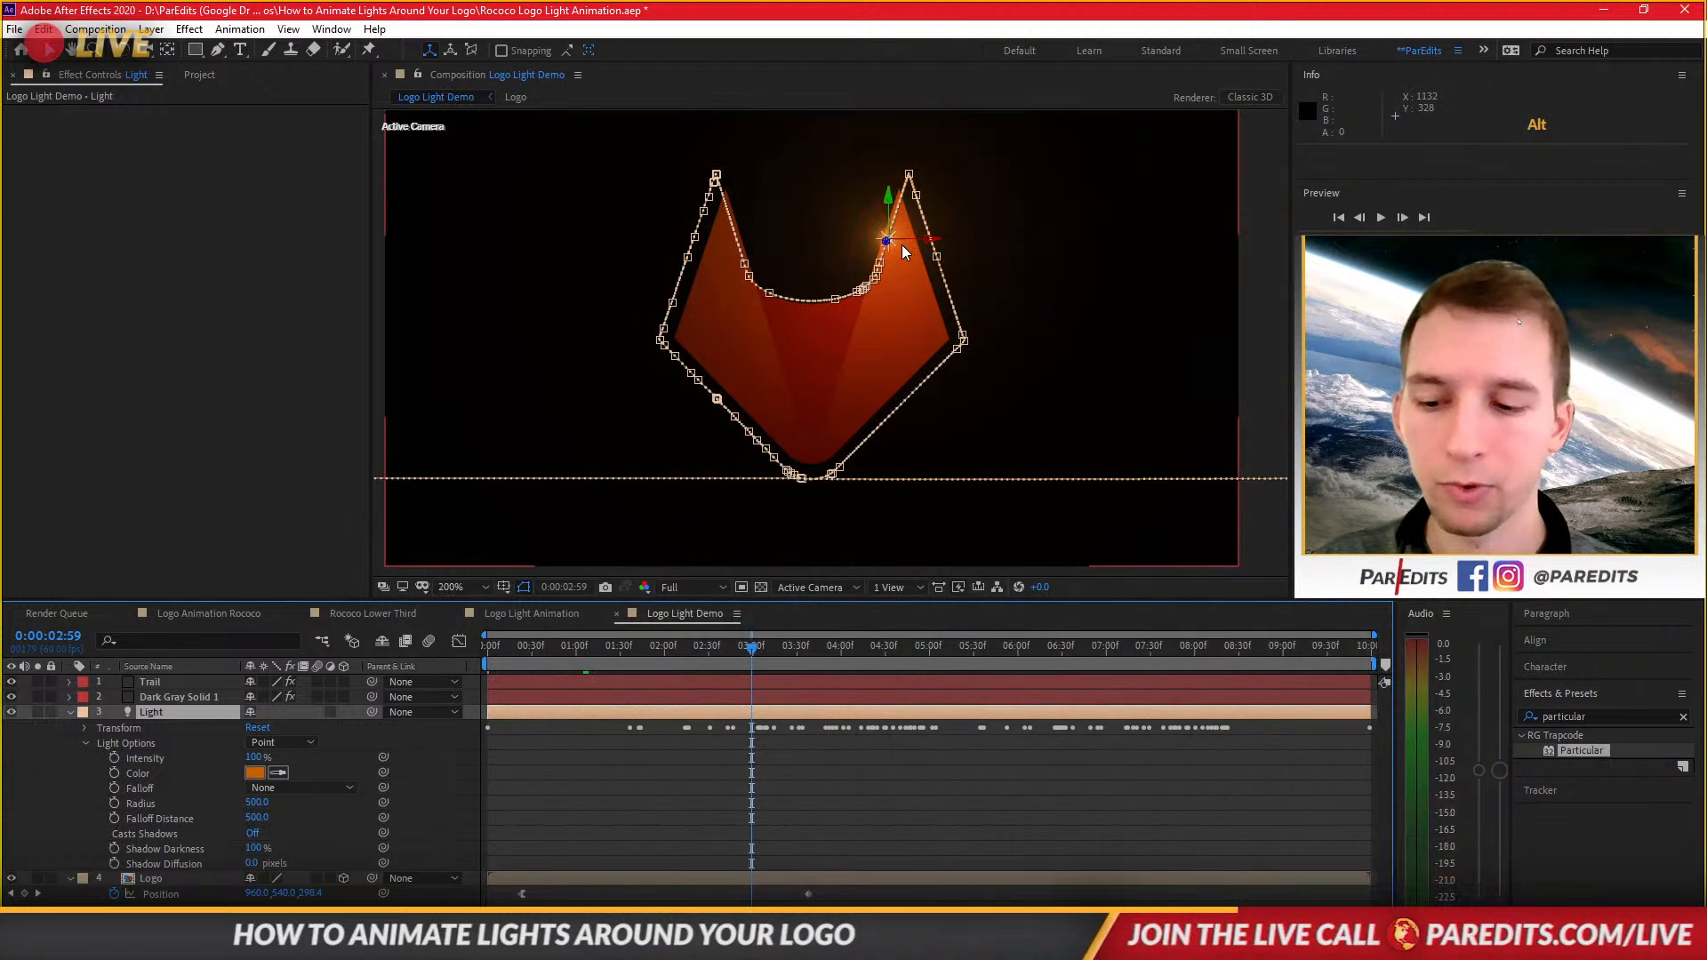
{"action": "scroll", "coordinate": [902, 249], "scroll_direction": "up", "scroll_amount": 4}
{"action": "left_click", "coordinate": [776, 761]}
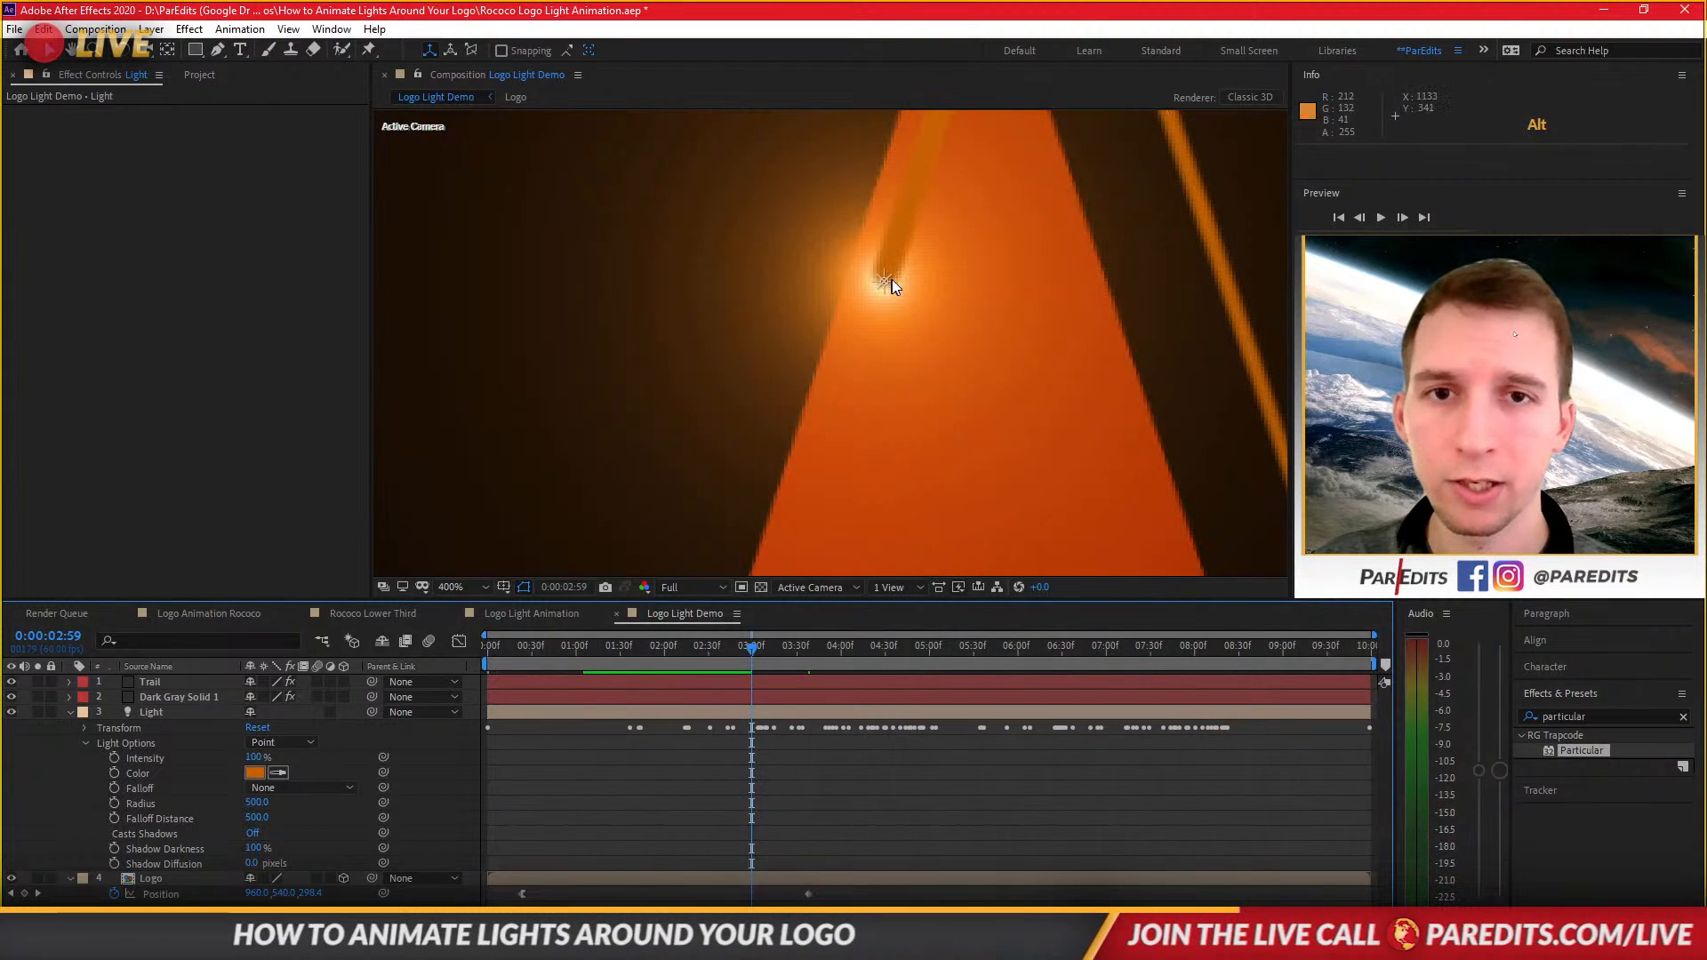
{"action": "left_click", "coordinate": [717, 714]}
{"action": "left_click", "coordinate": [559, 610]}
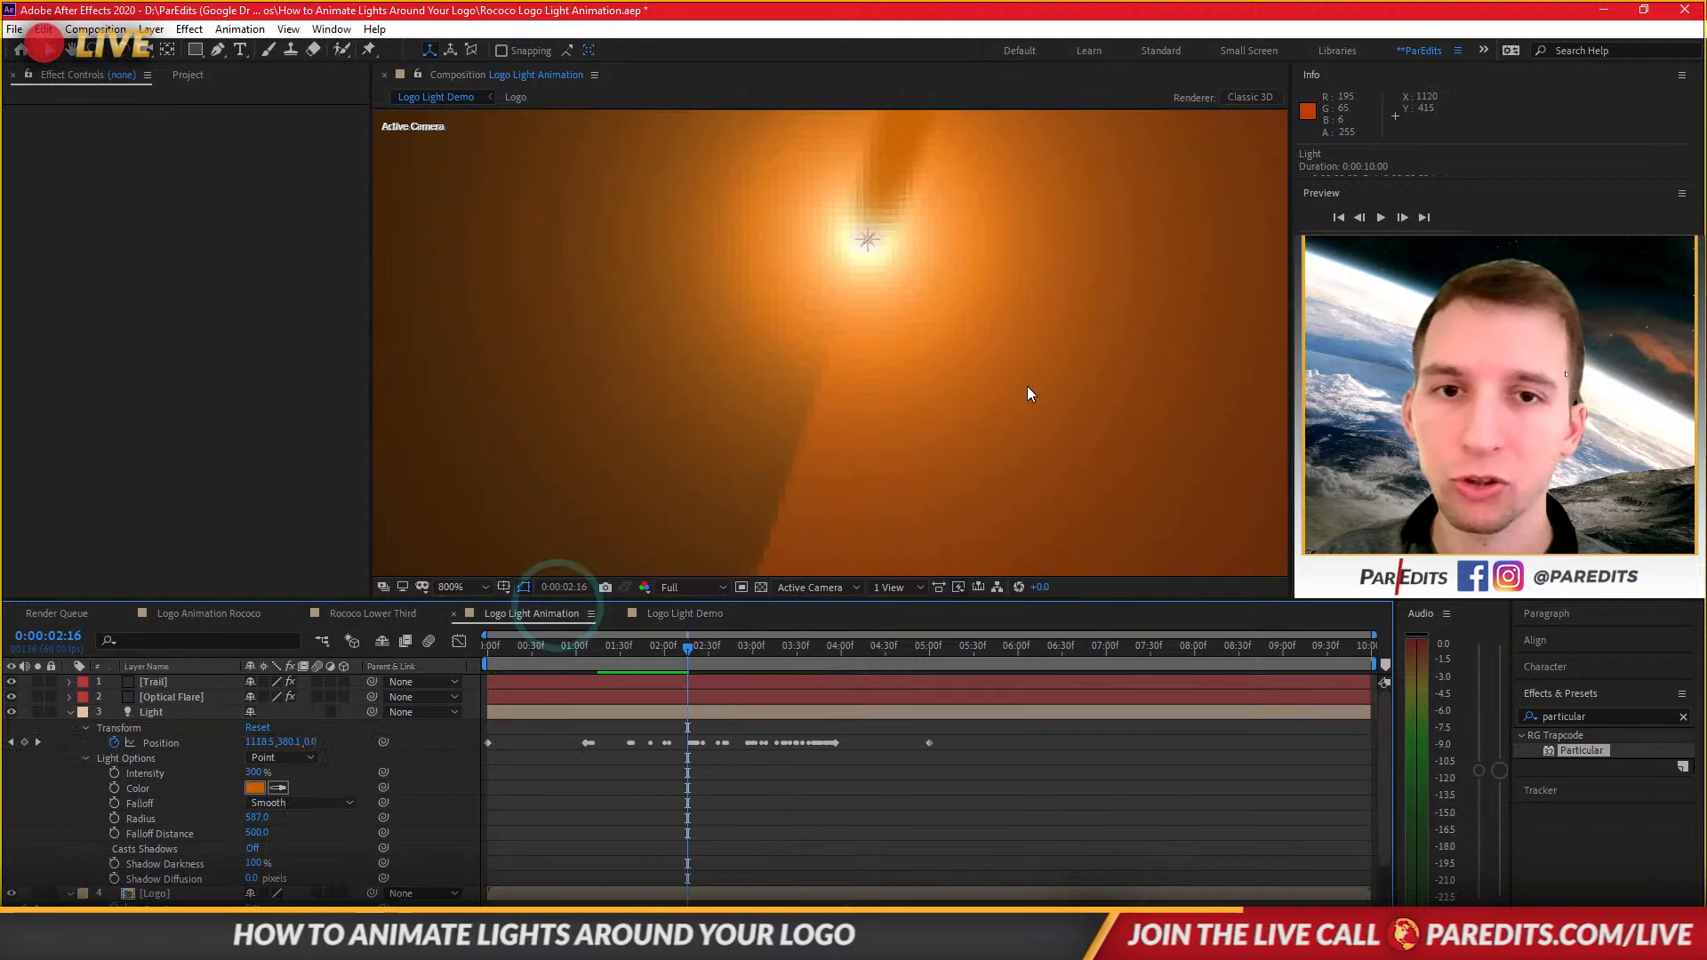
Select the Trail layer and shift the peak of Particular's Opacity over Life curve slightly later.
{"action": "left_click", "coordinate": [531, 714]}
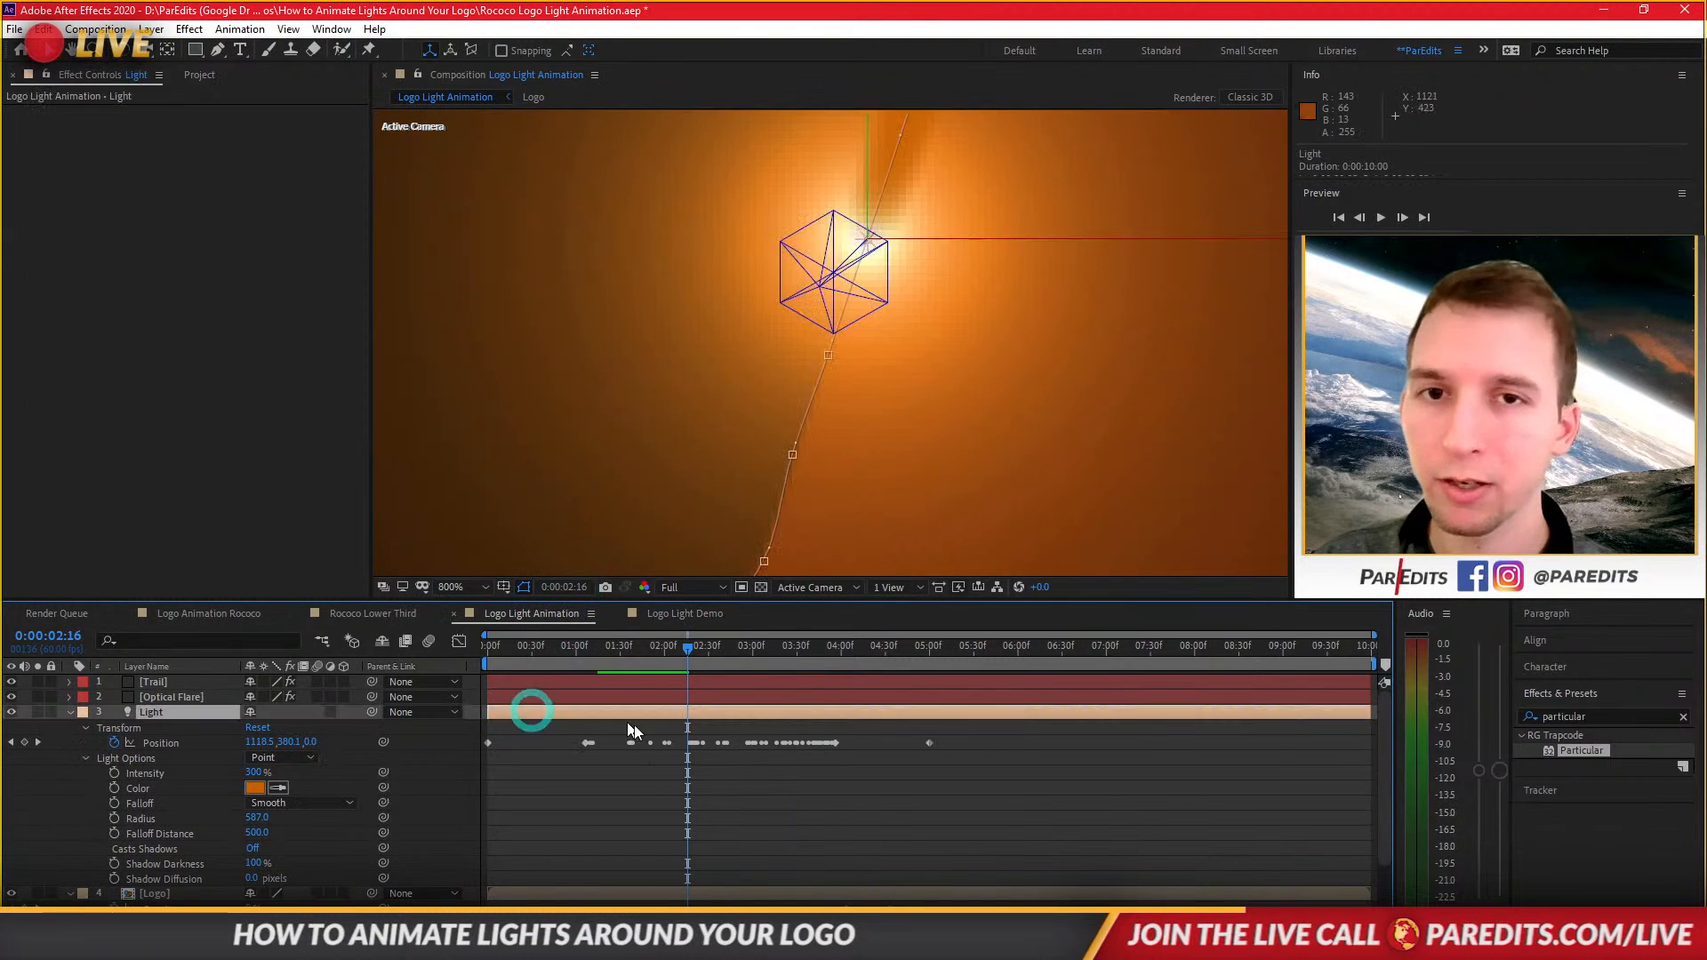
{"action": "left_click", "coordinate": [200, 699]}
{"action": "left_click", "coordinate": [199, 683]}
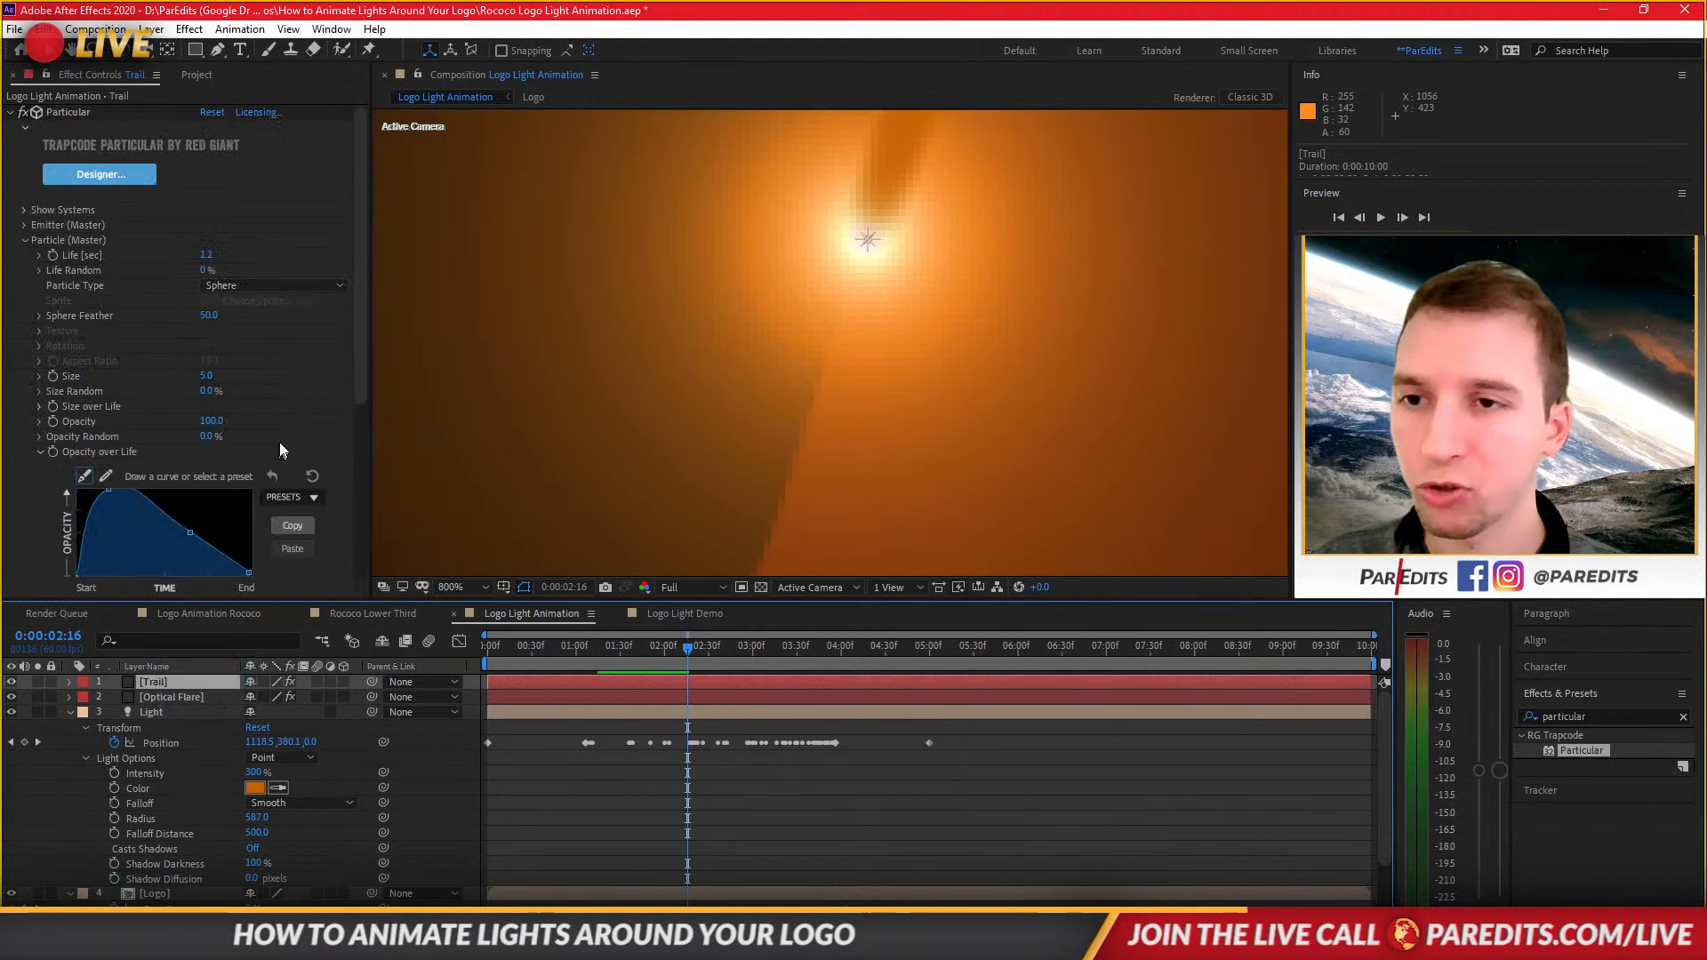
{"action": "left_click_drag", "start_coordinate": [366, 391], "coordinate": [364, 463]}
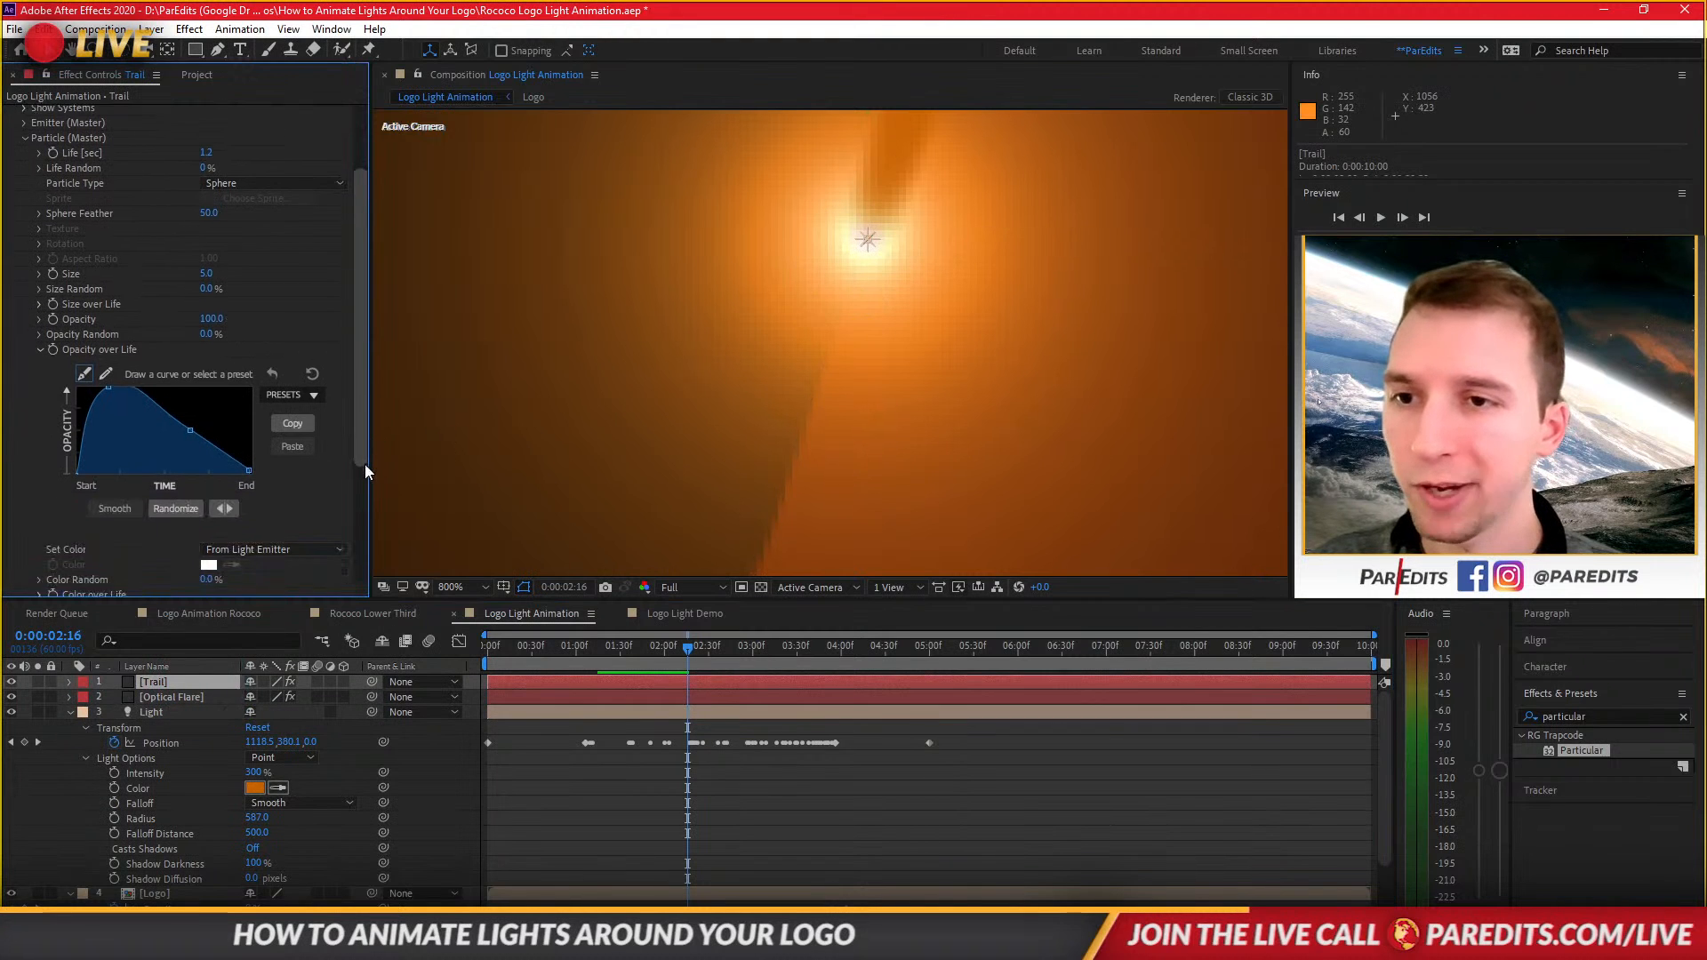
{"action": "left_click", "coordinate": [109, 370]}
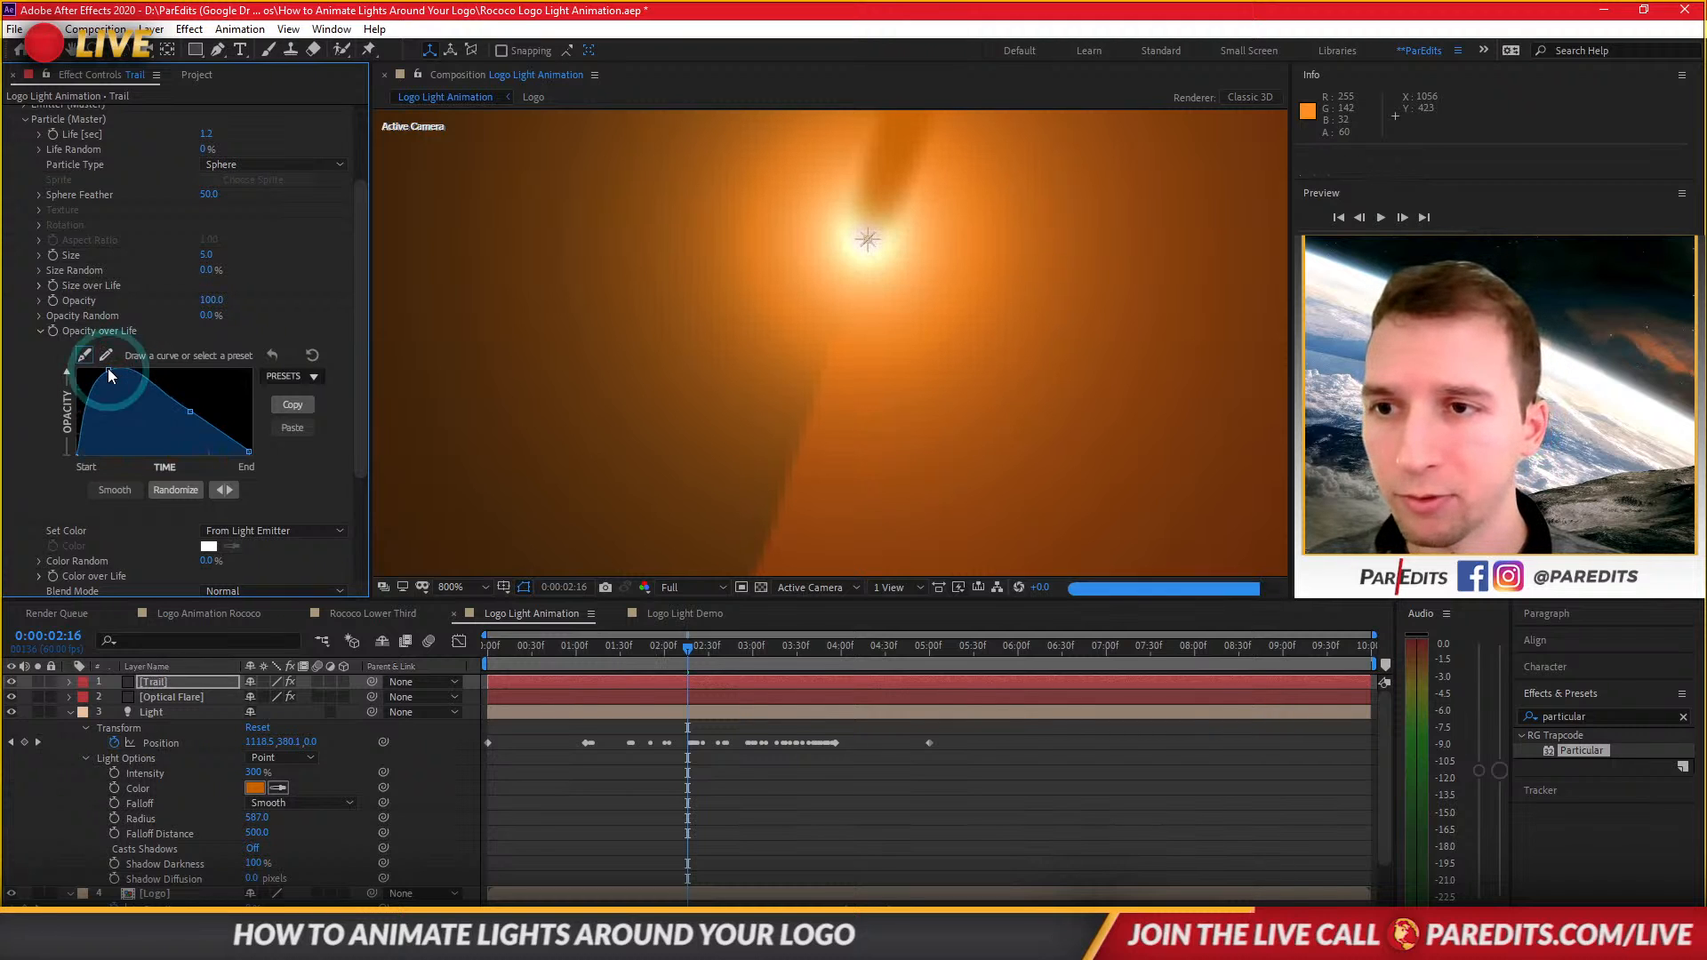
{"action": "left_click", "coordinate": [109, 370]}
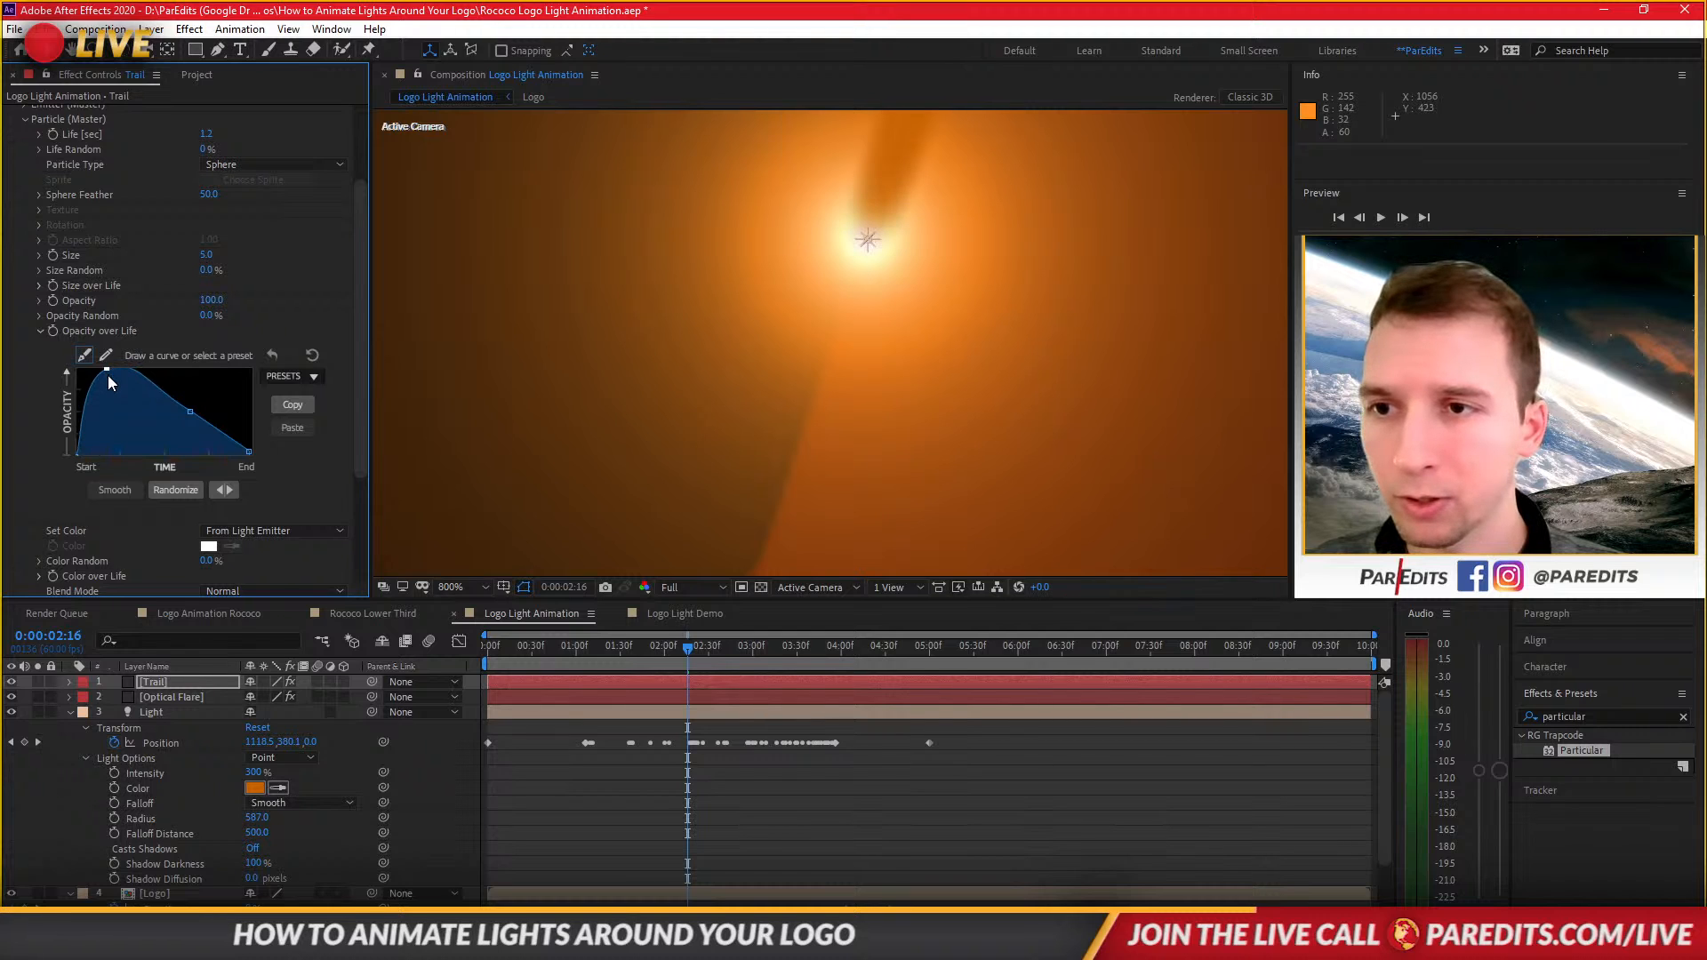
{"action": "left_click", "coordinate": [108, 375]}
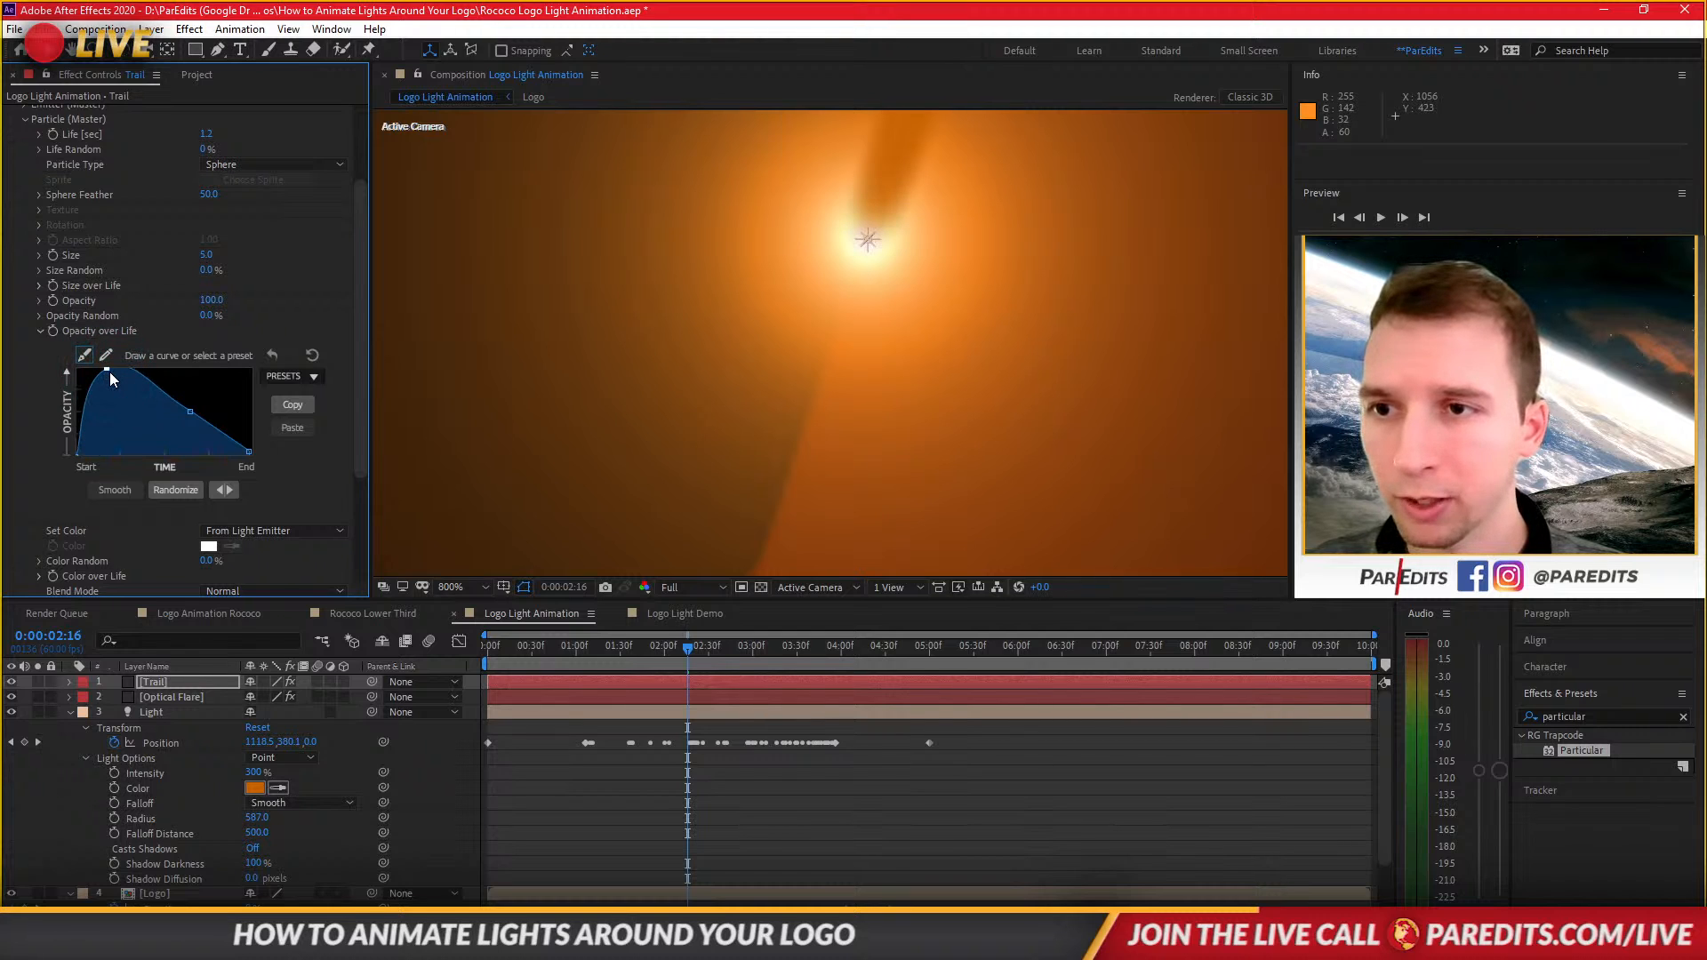
{"action": "left_click_drag", "start_coordinate": [115, 375], "coordinate": [117, 375]}
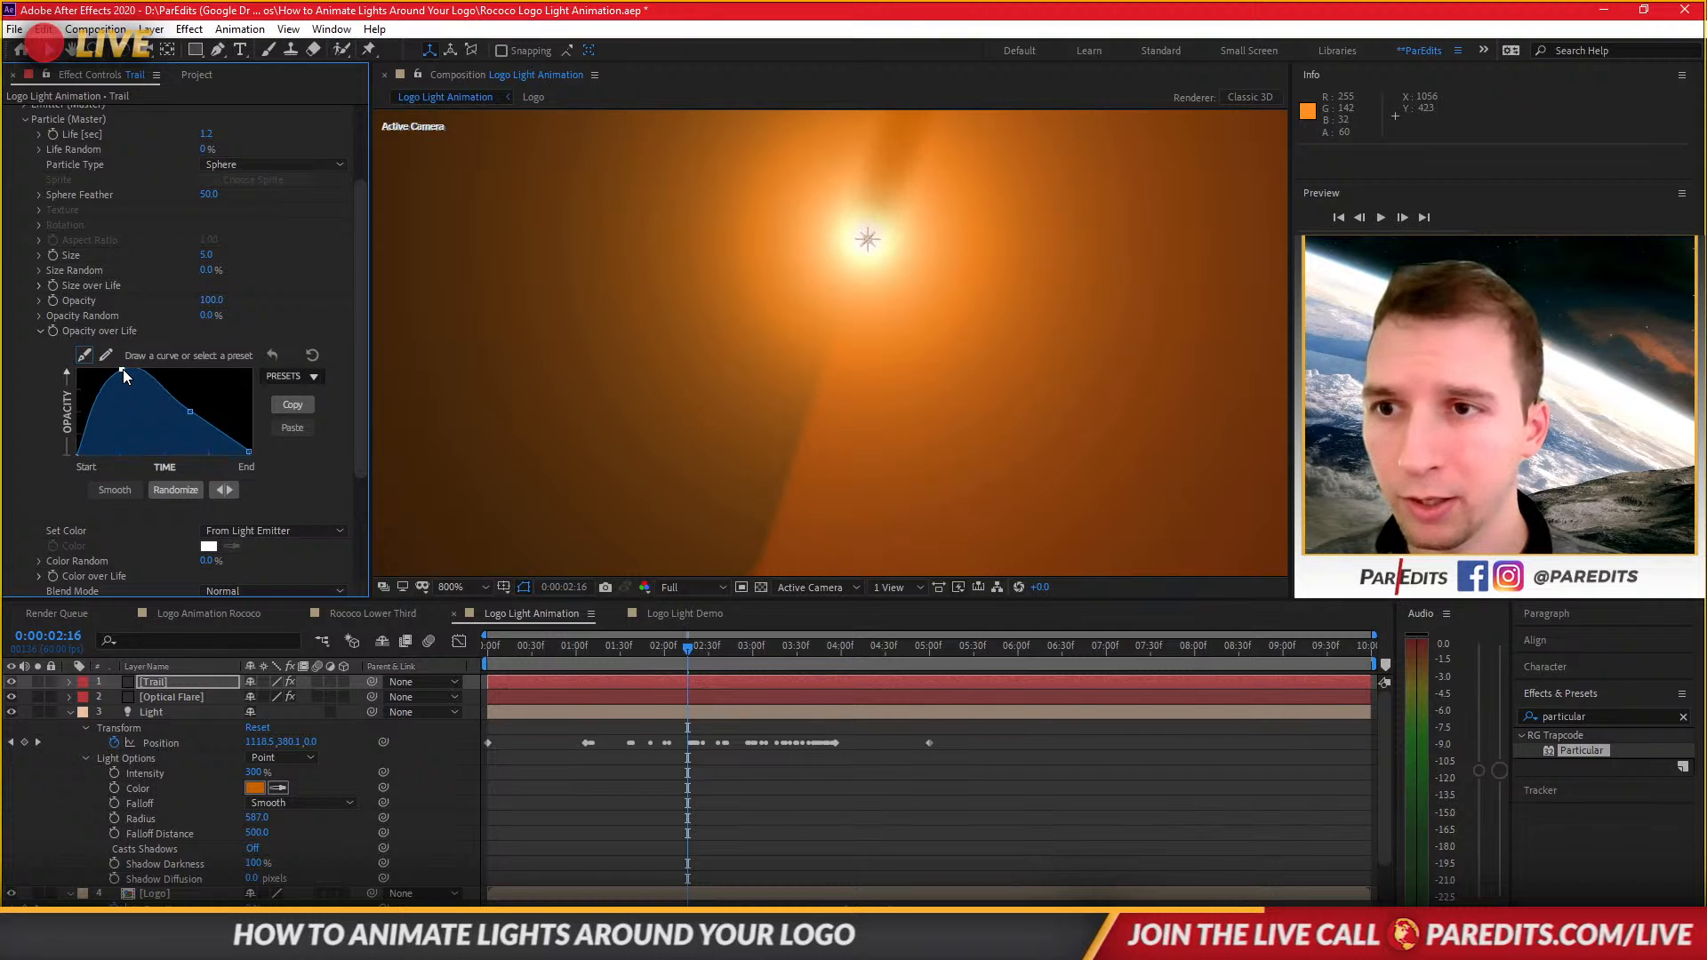
{"action": "left_click_drag", "start_coordinate": [129, 368], "coordinate": [131, 370]}
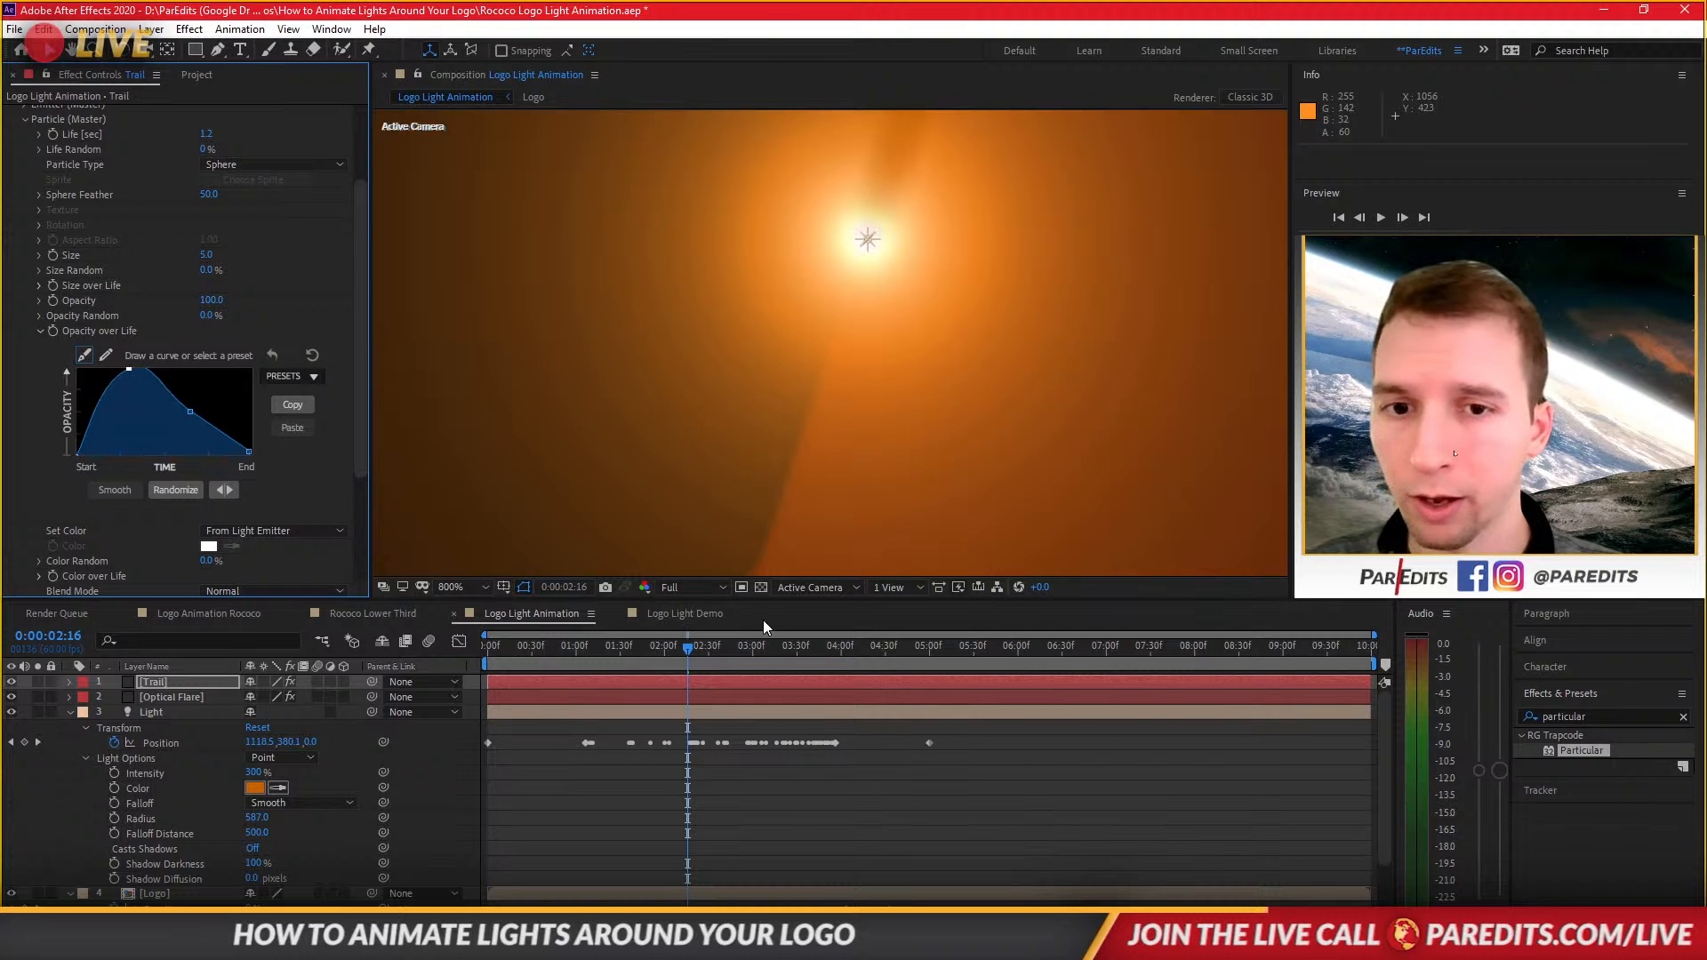
Set the viewer zoom to Fit, select the Optical Flare layer and preview the animation from the start.
{"action": "left_click", "coordinate": [471, 590]}
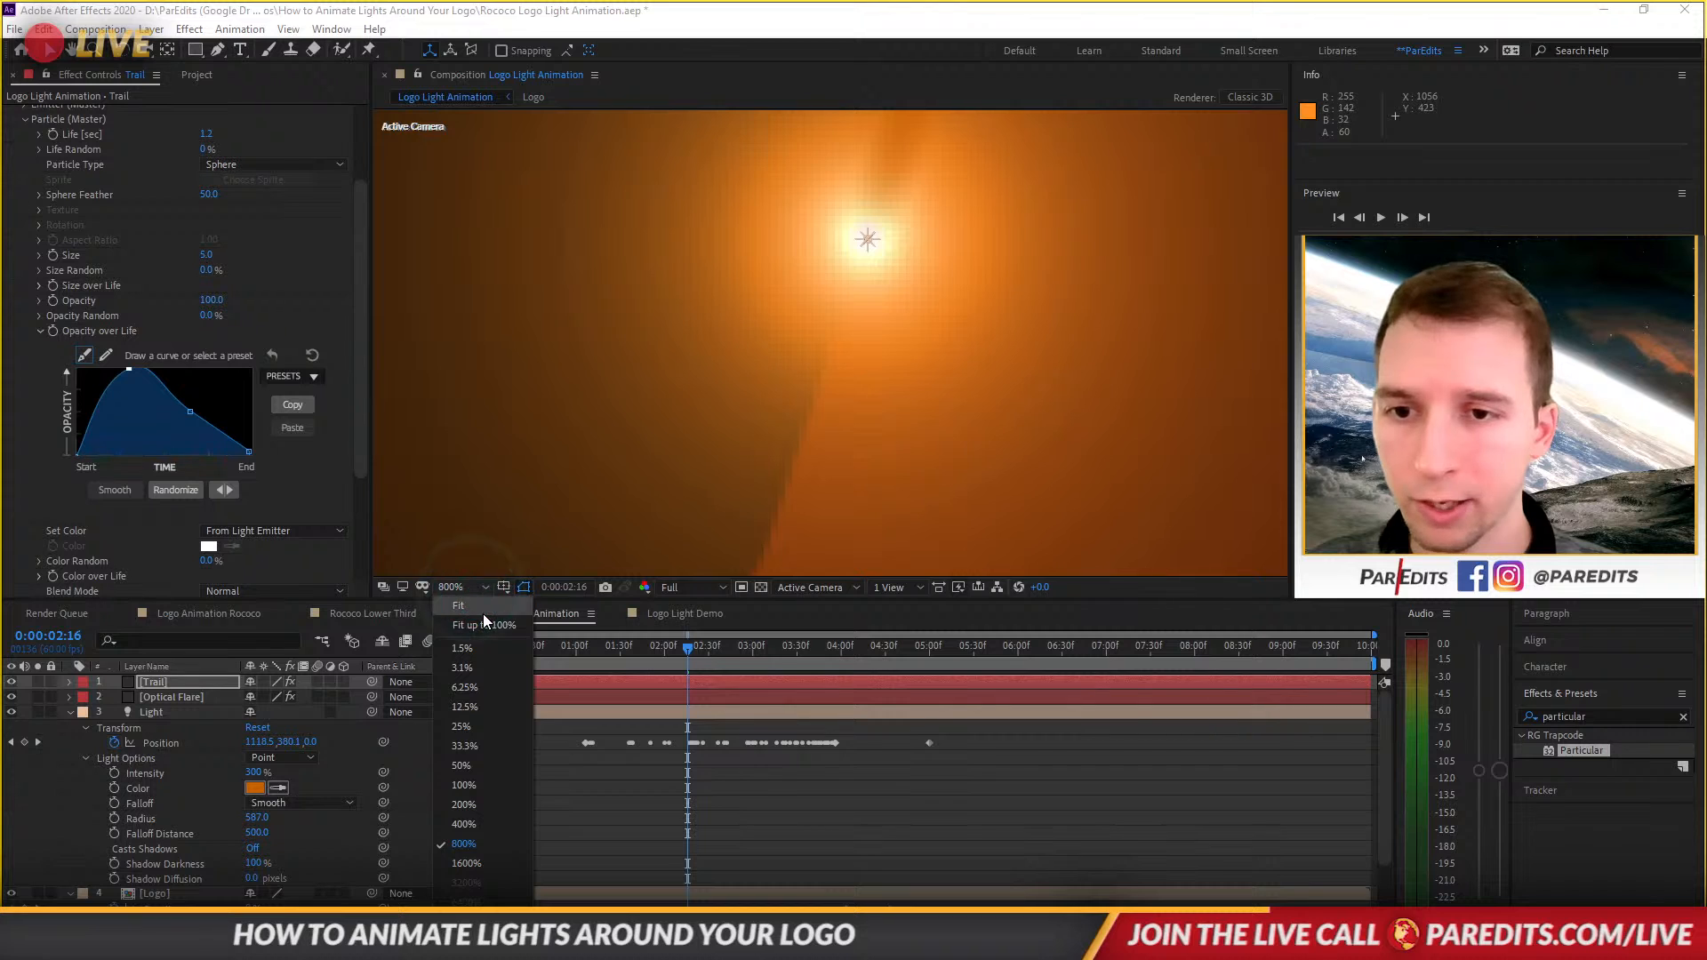
{"action": "left_click", "coordinate": [483, 614]}
{"action": "left_click", "coordinate": [793, 797]}
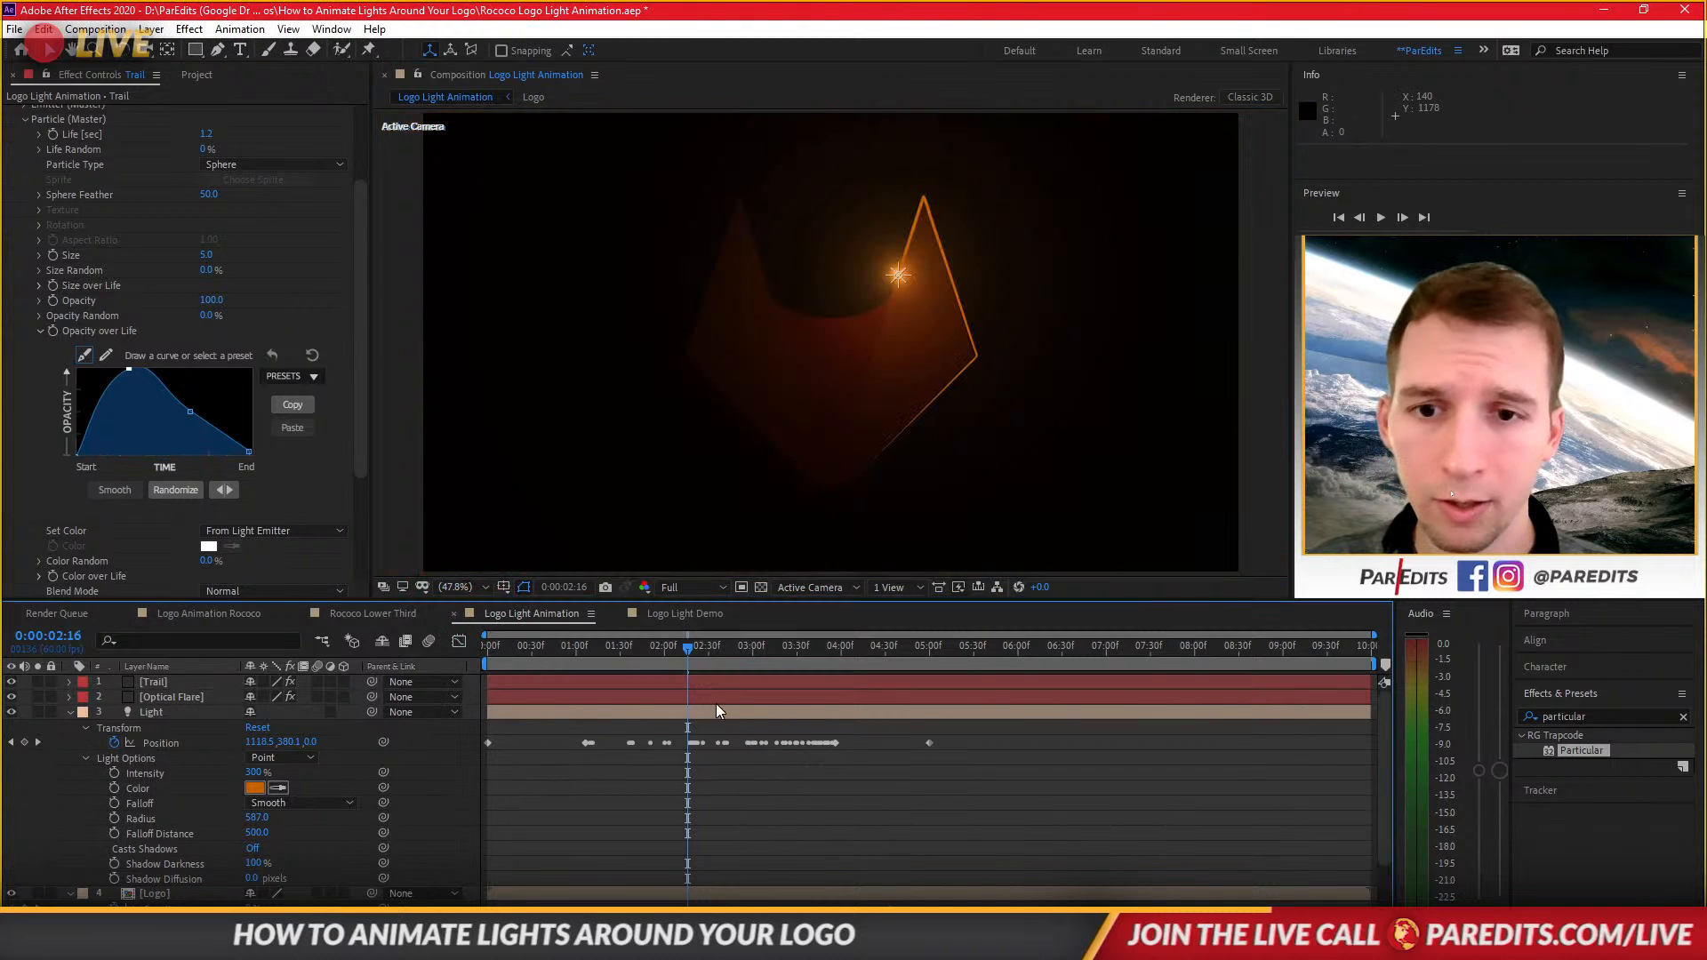
{"action": "left_click", "coordinate": [583, 700]}
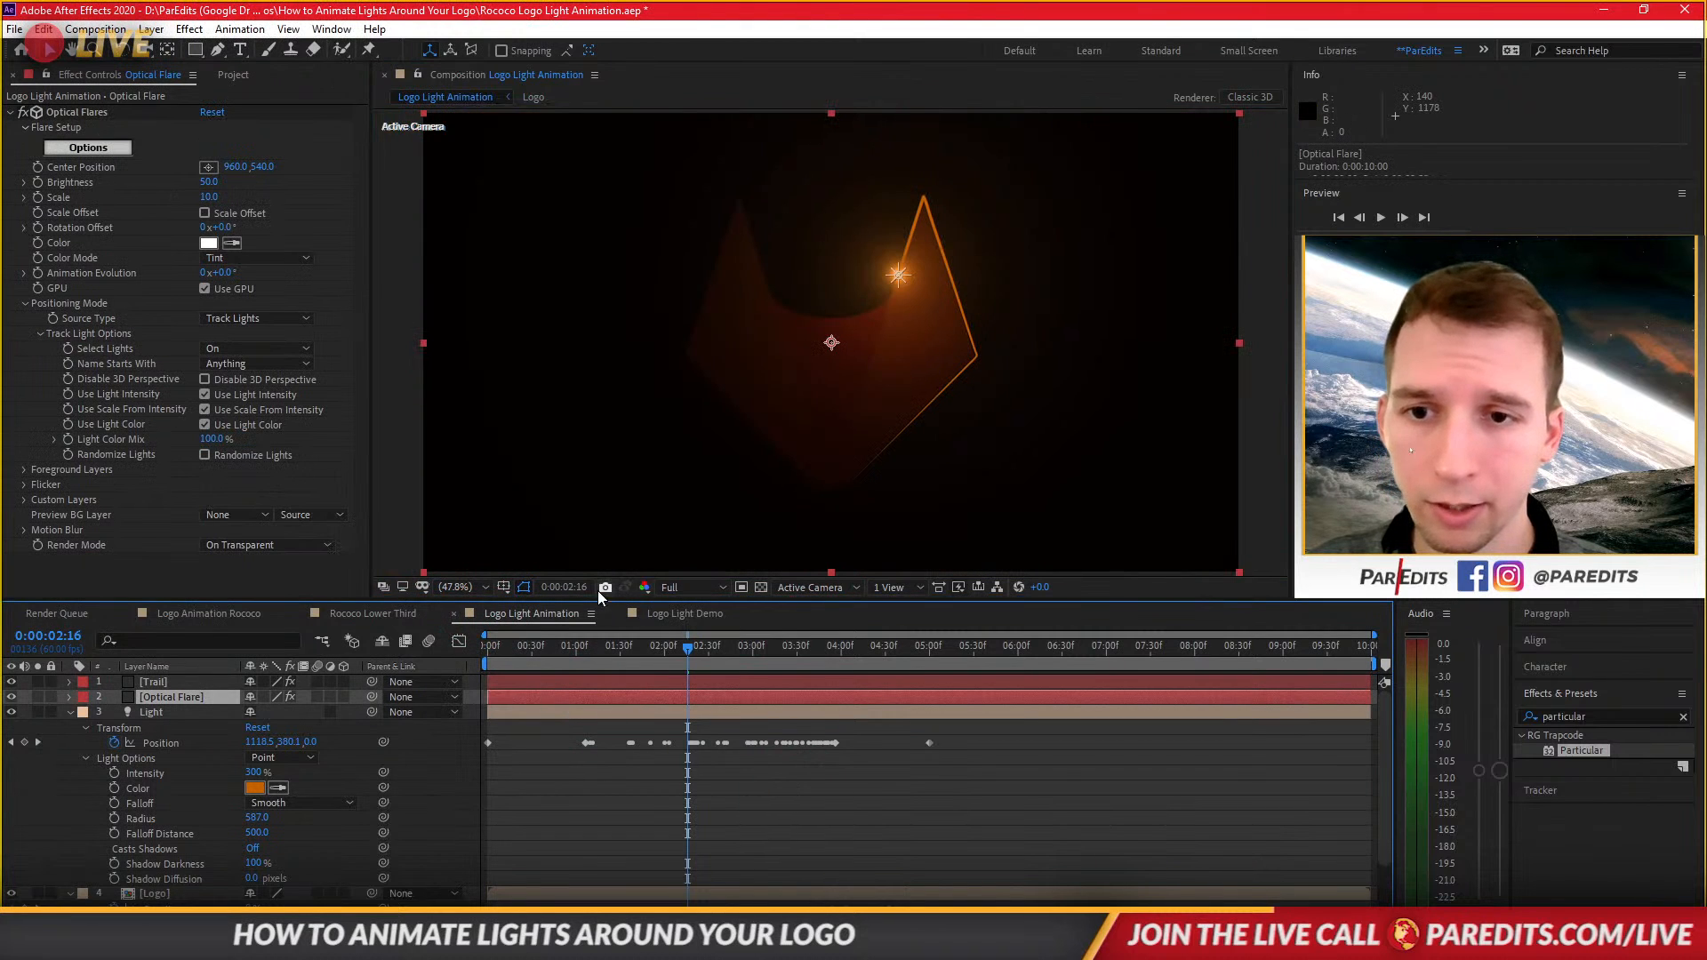
{"action": "left_click", "coordinate": [524, 590]}
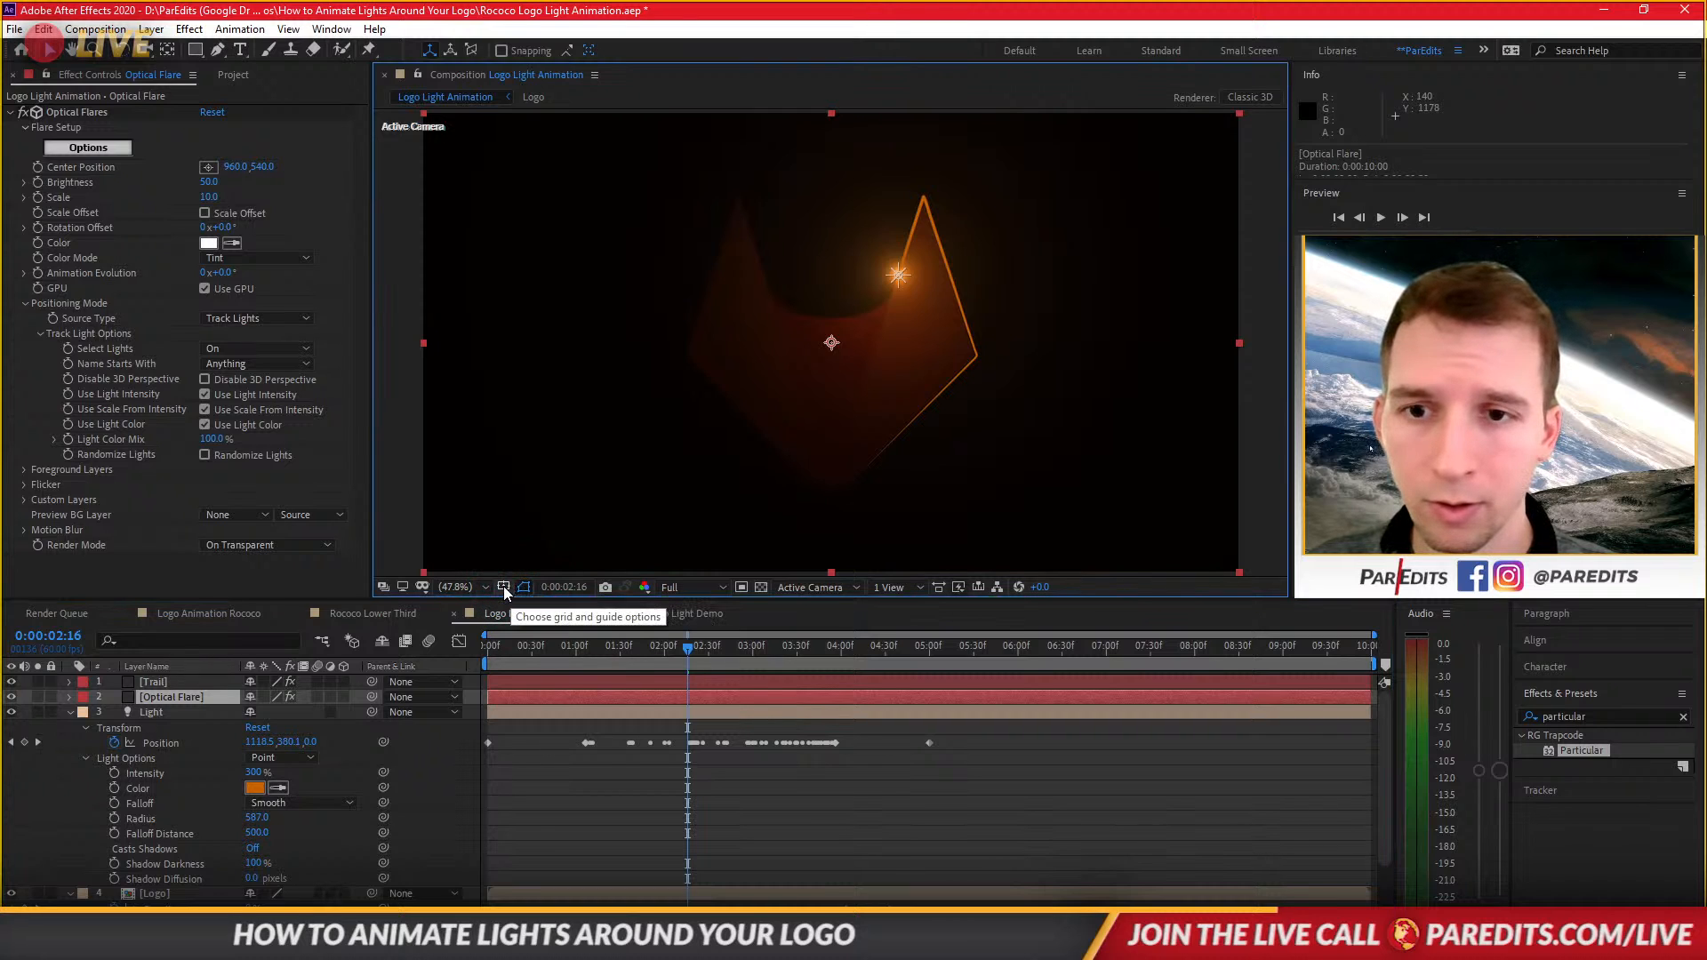
{"action": "left_click_drag", "start_coordinate": [529, 652], "coordinate": [468, 679]}
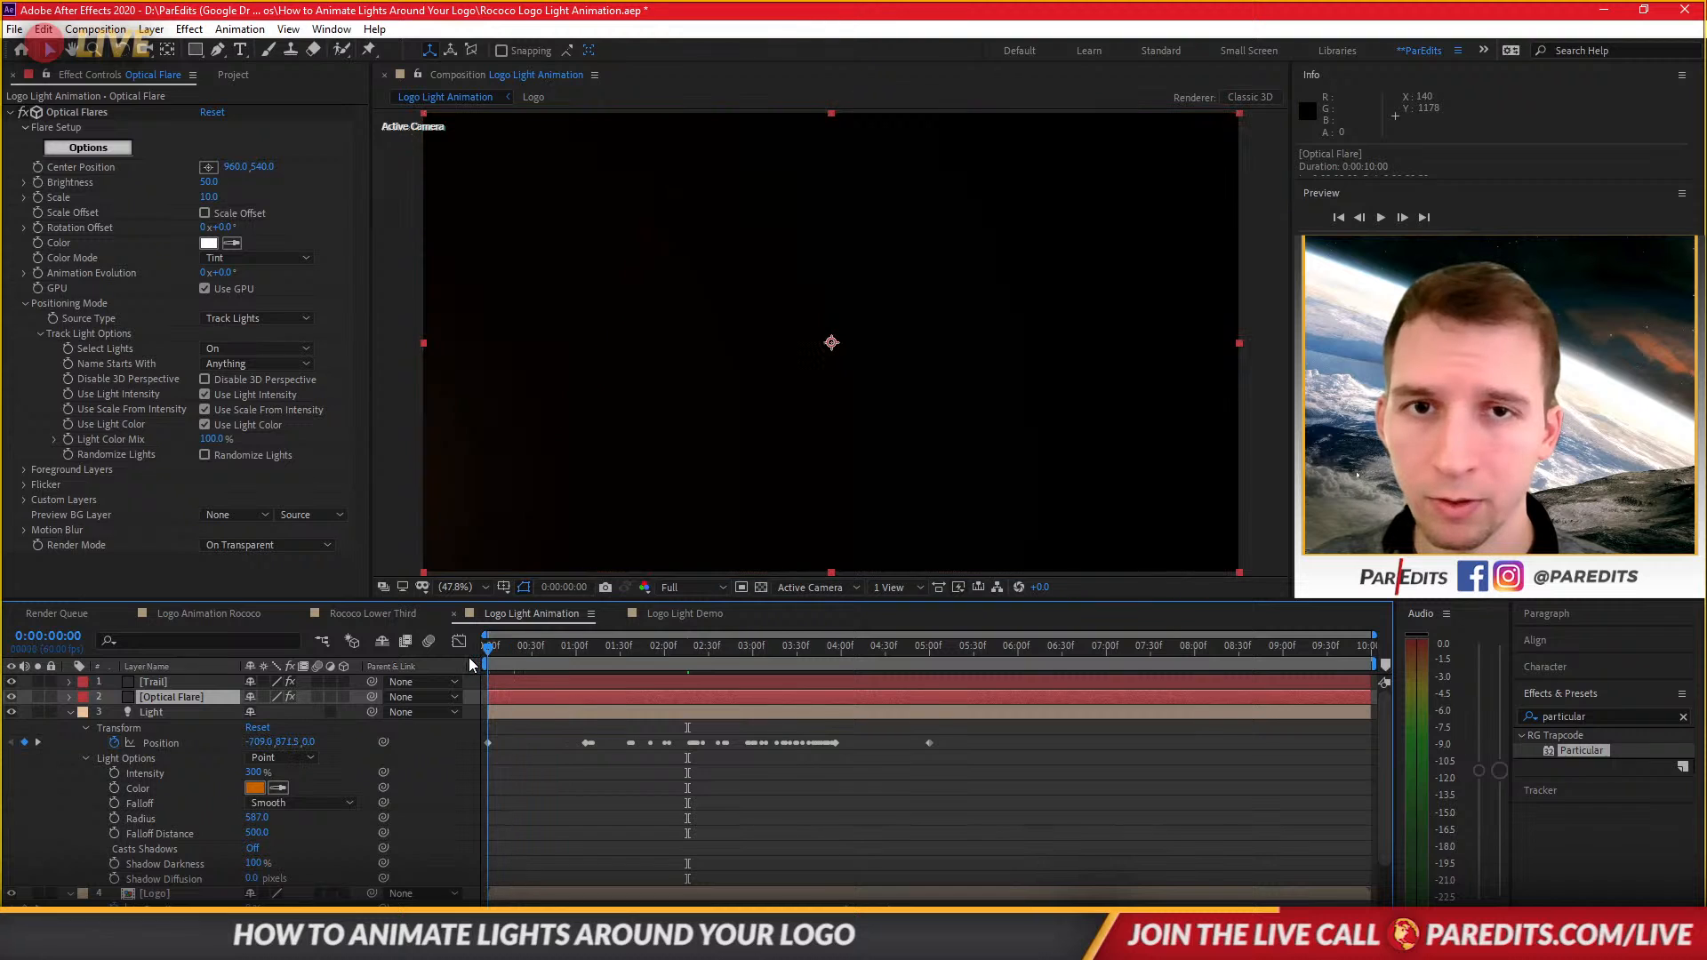
{"action": "key", "text": "space"}
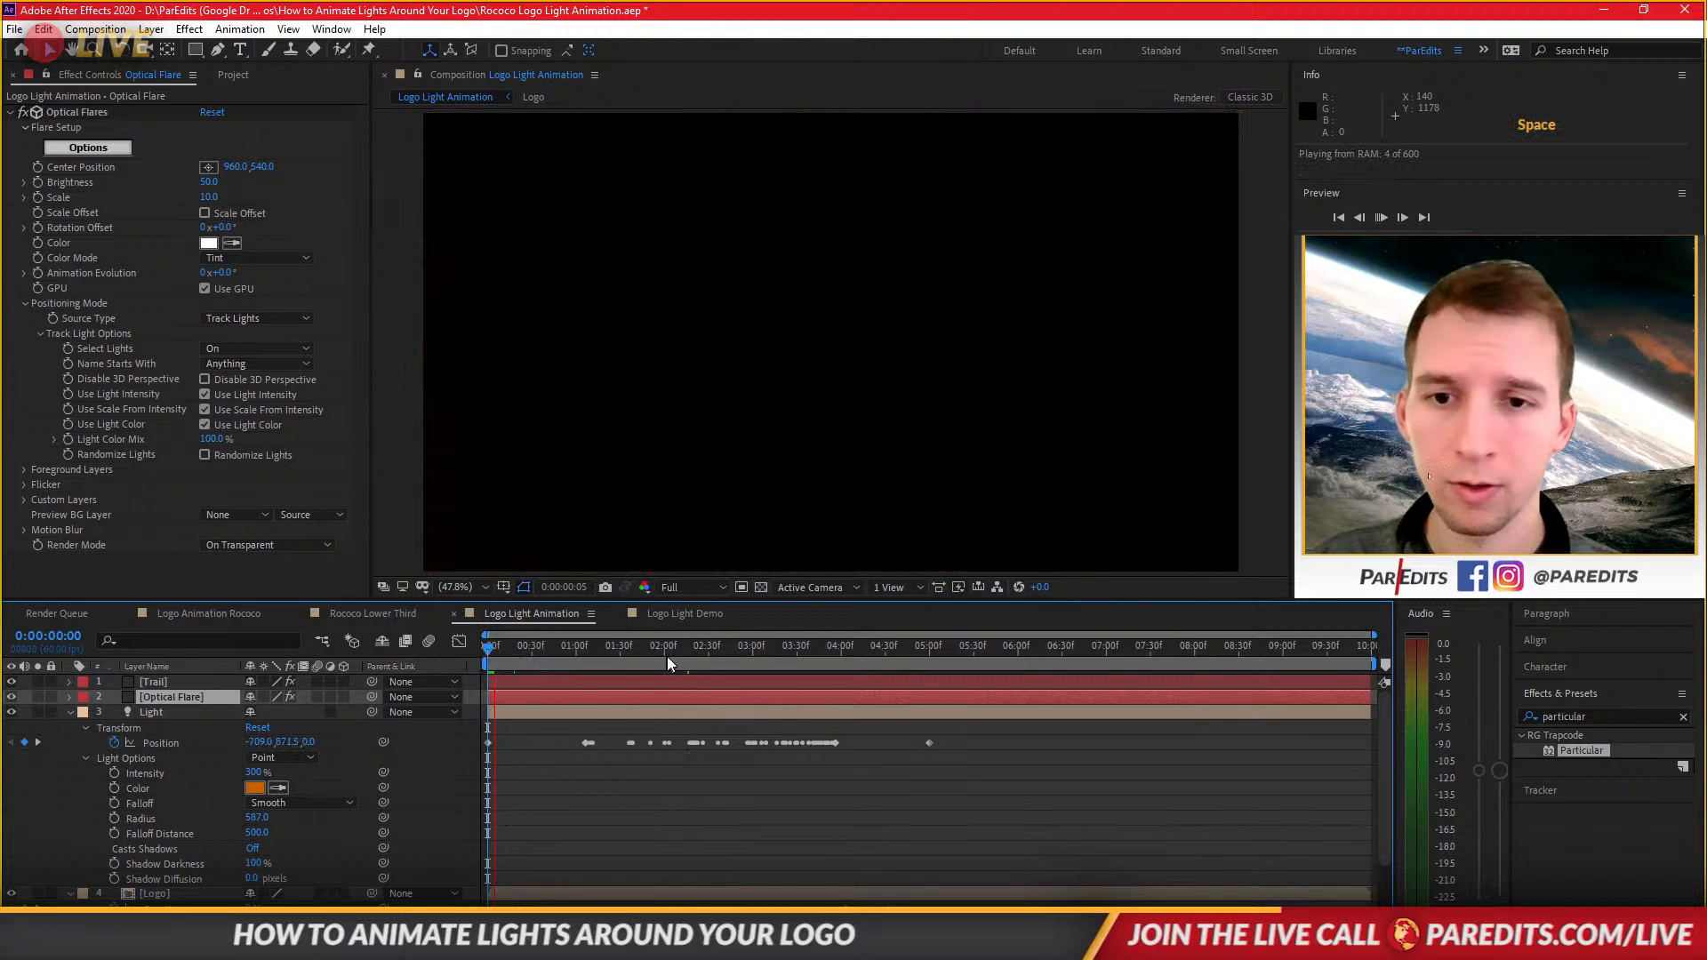
{"action": "left_click", "coordinate": [675, 649]}
{"action": "key", "text": "space"}
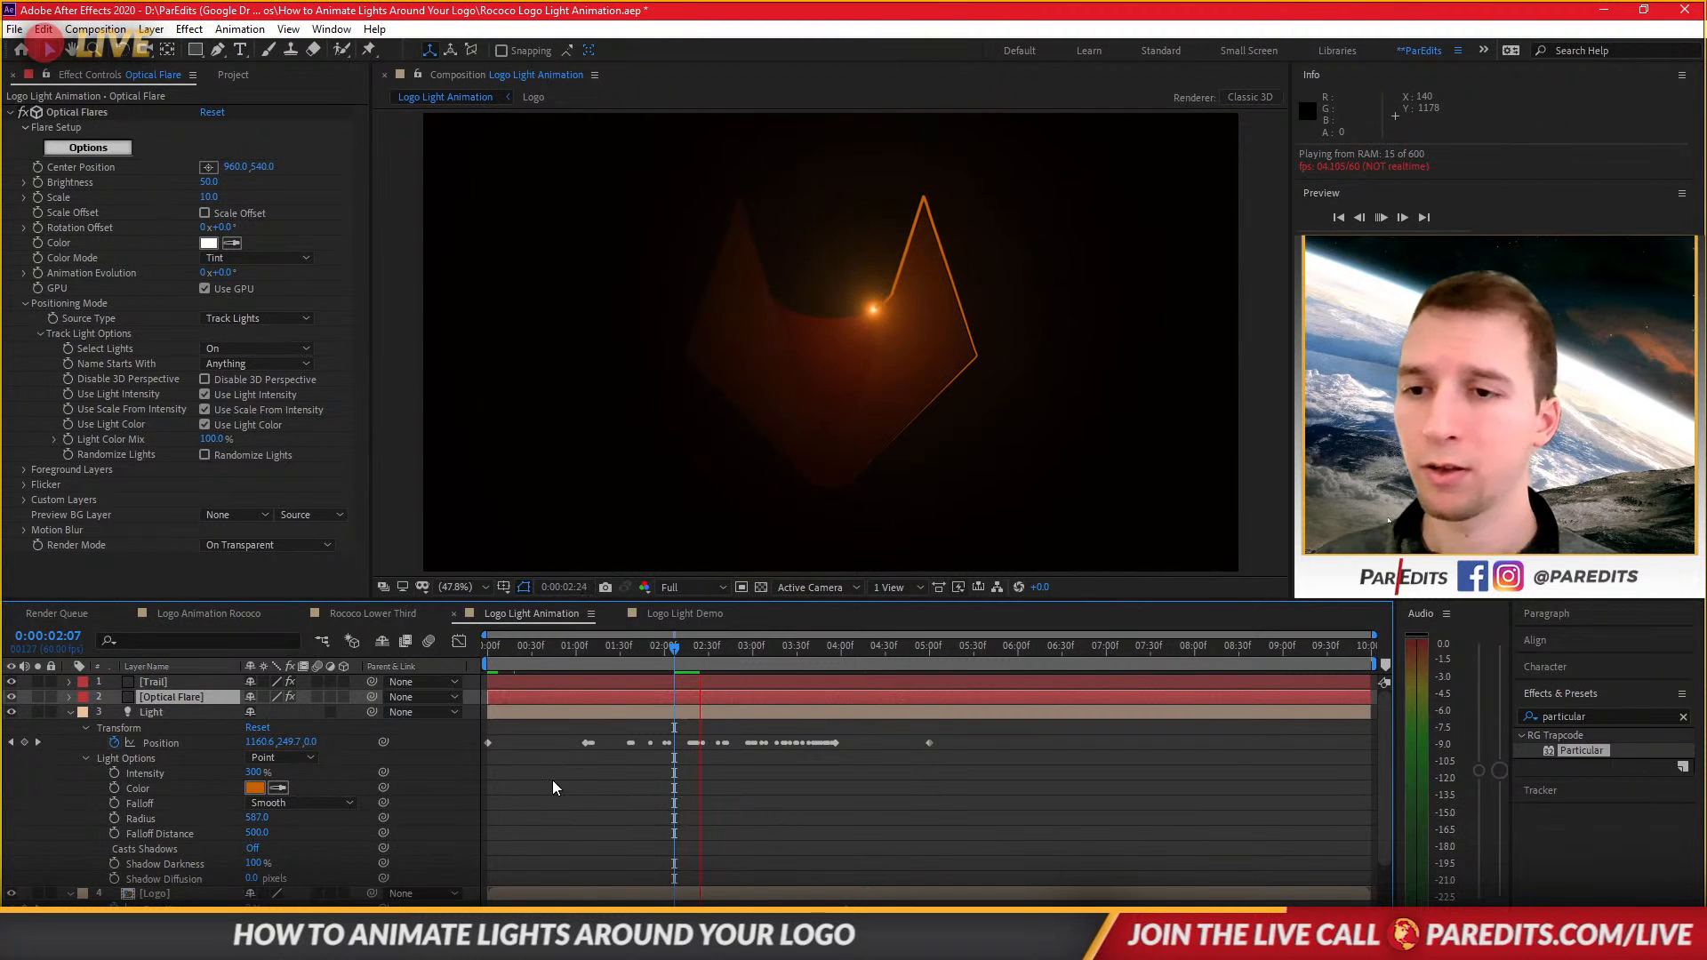
{"action": "key", "text": "space"}
Move the Optical Flare layer above the Trail layer and preview the result from about 1:03.
{"action": "left_click_drag", "start_coordinate": [164, 703], "coordinate": [174, 680]}
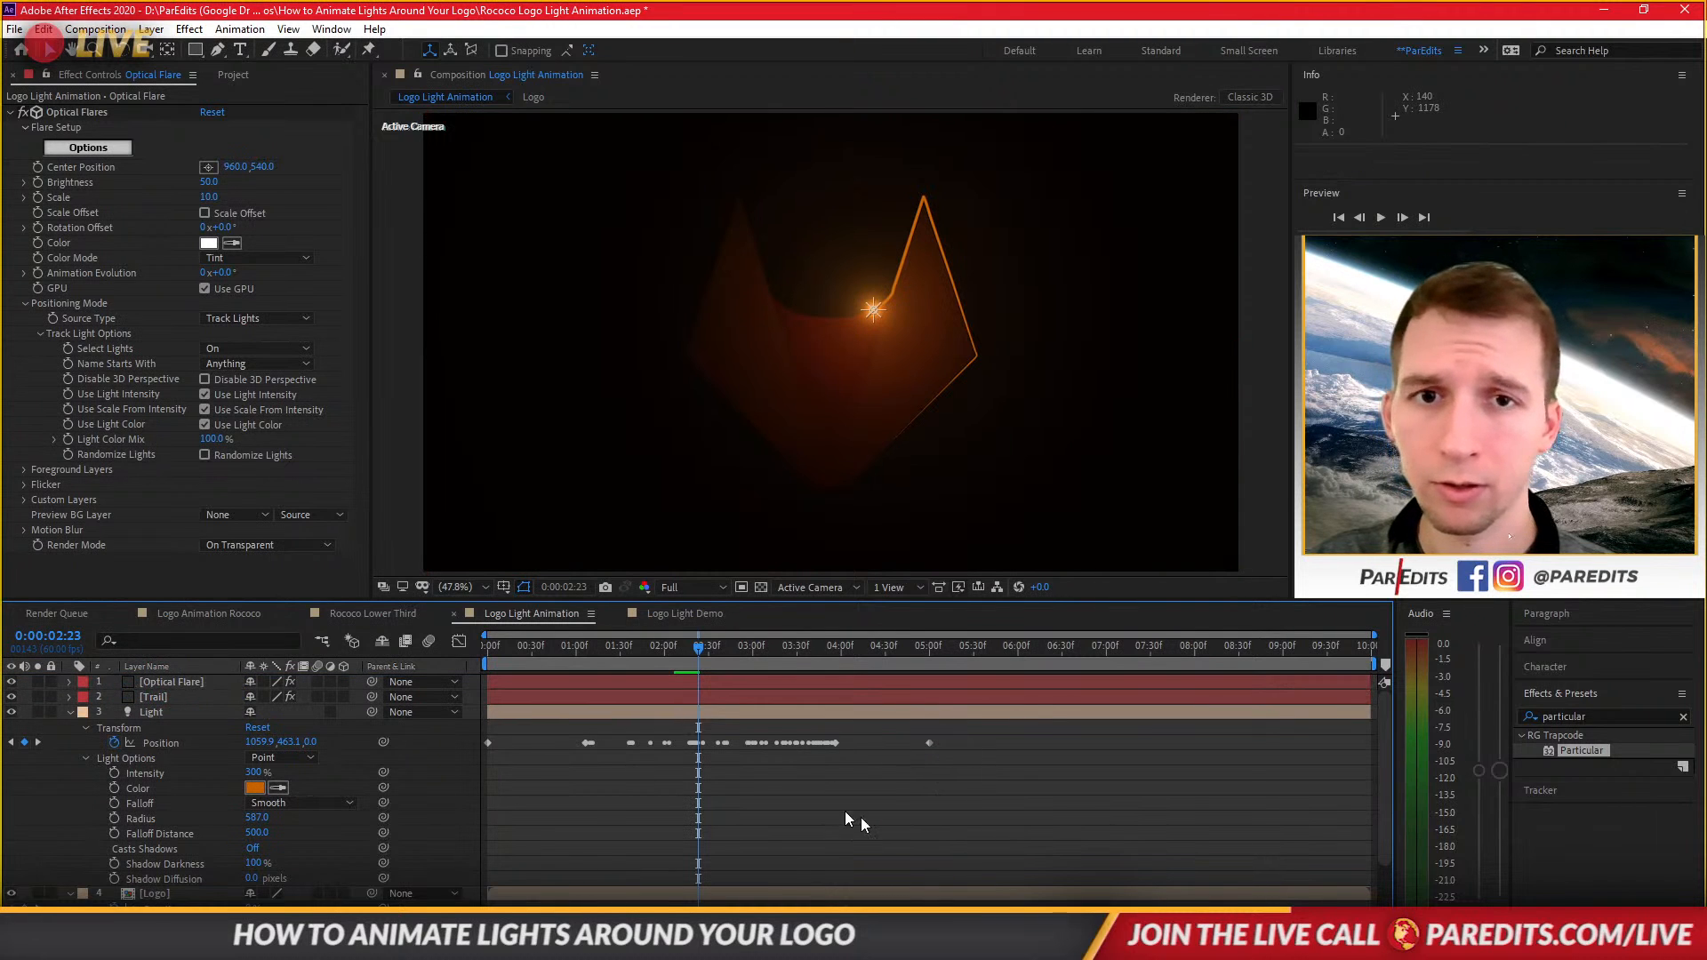
{"action": "left_click", "coordinate": [580, 649]}
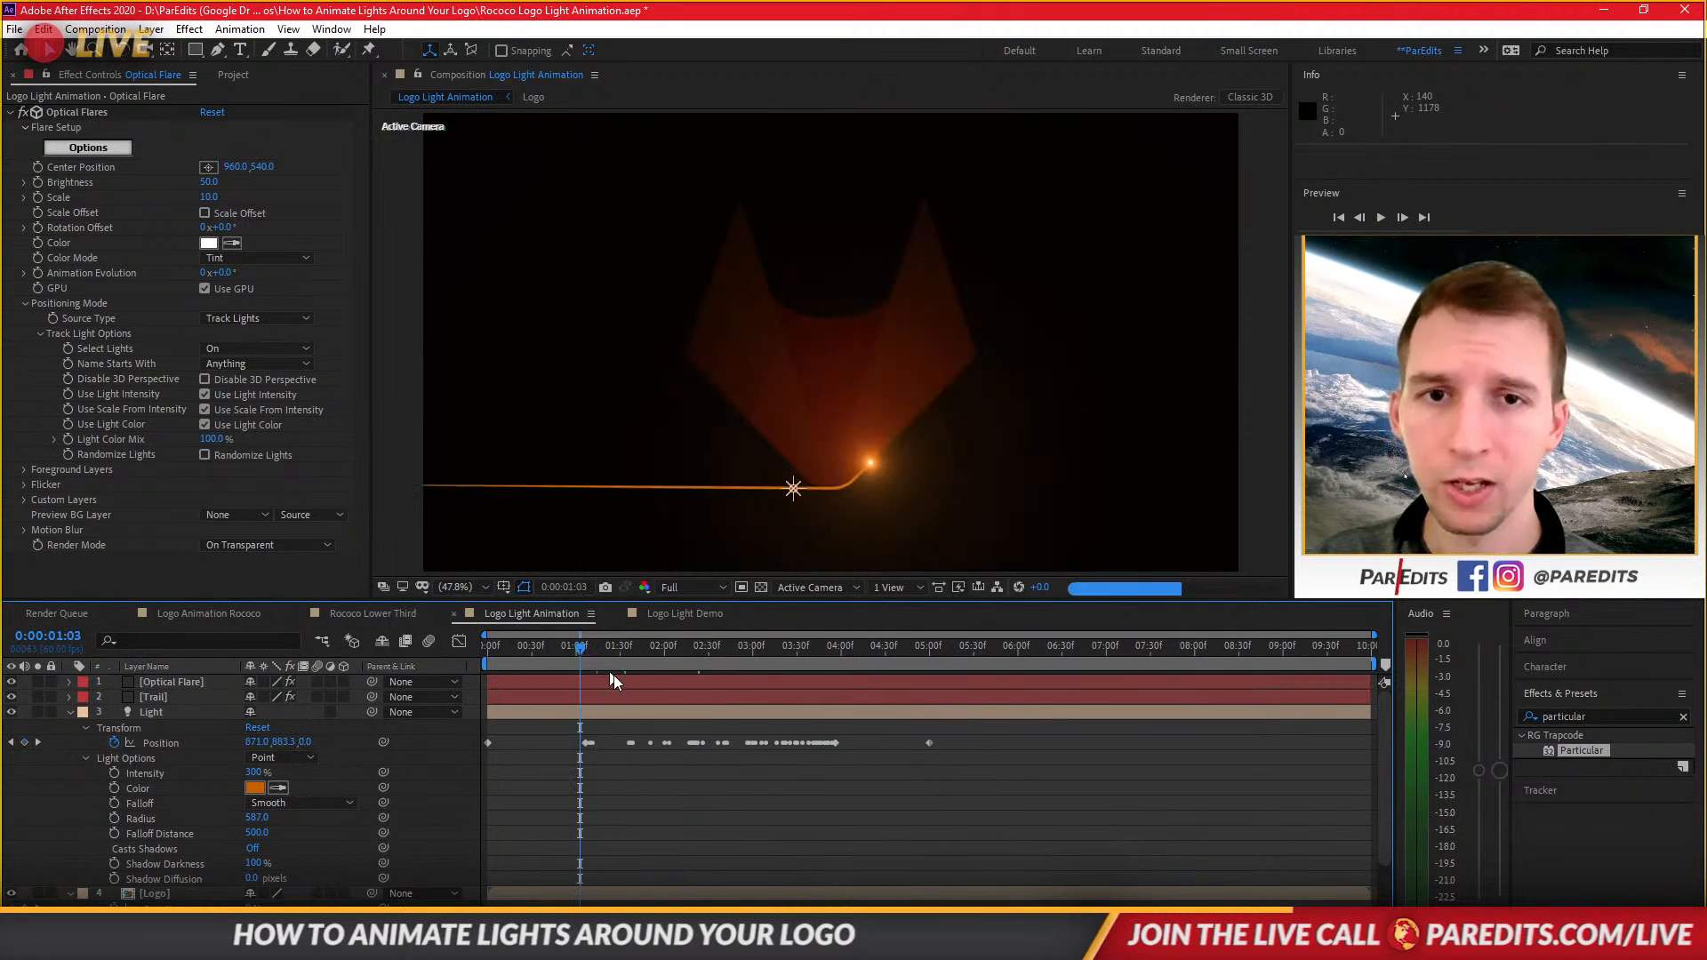
{"action": "key", "text": "space"}
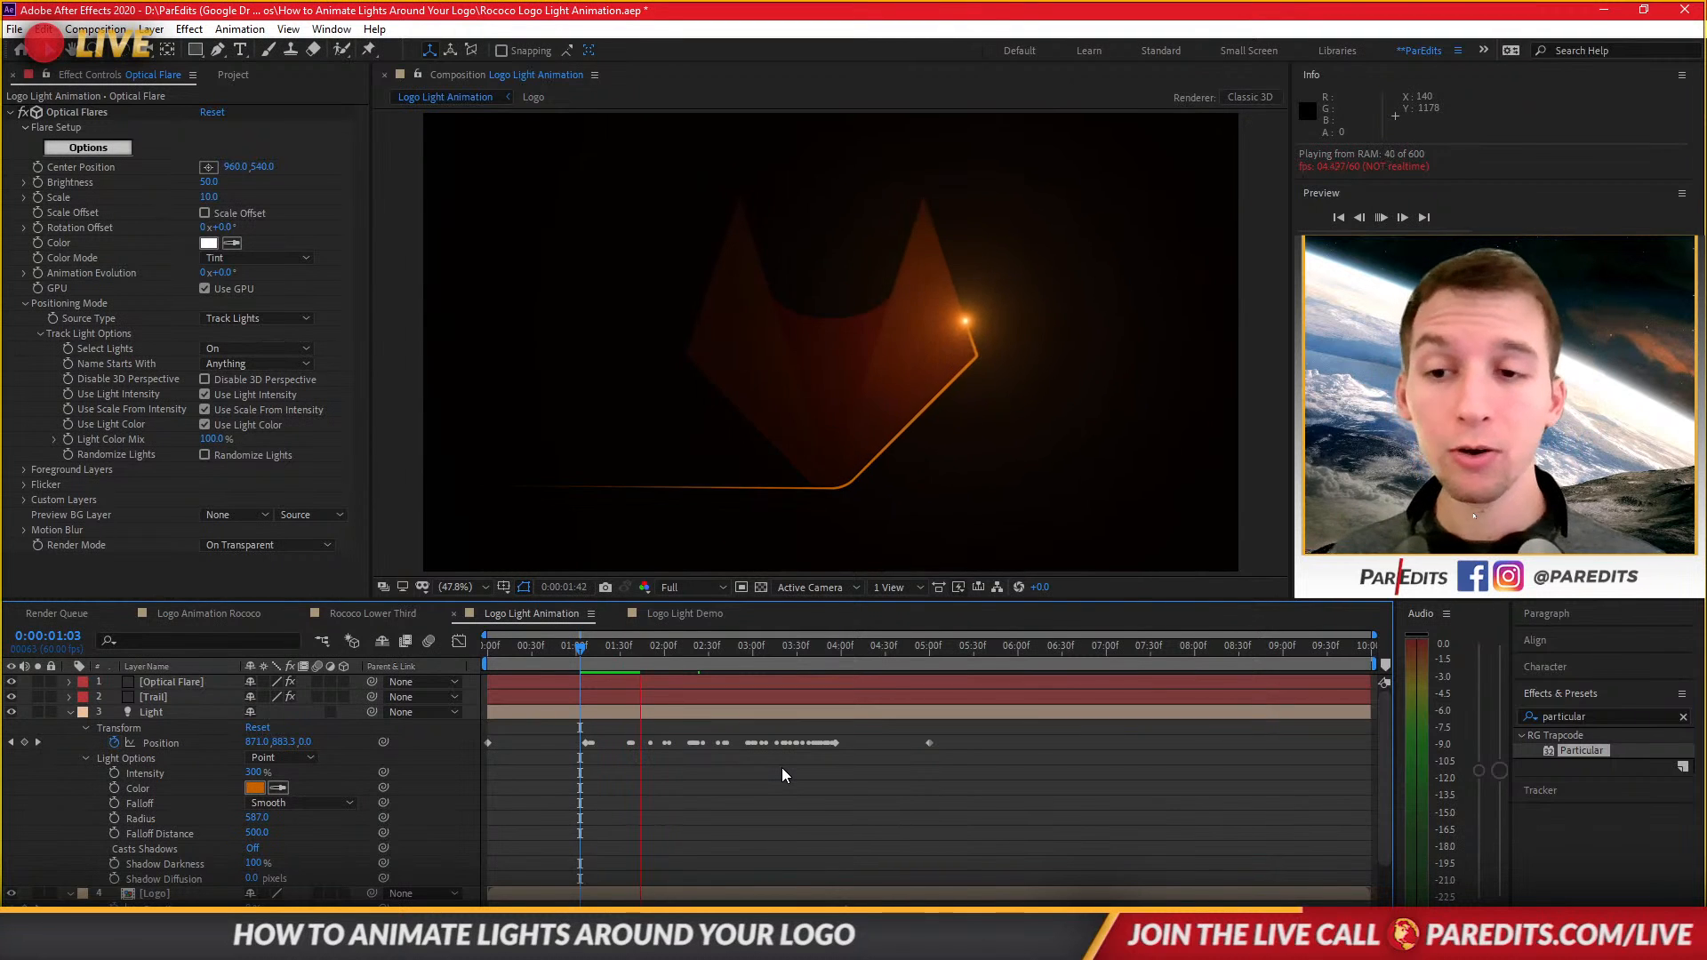
{"action": "key", "text": "space"}
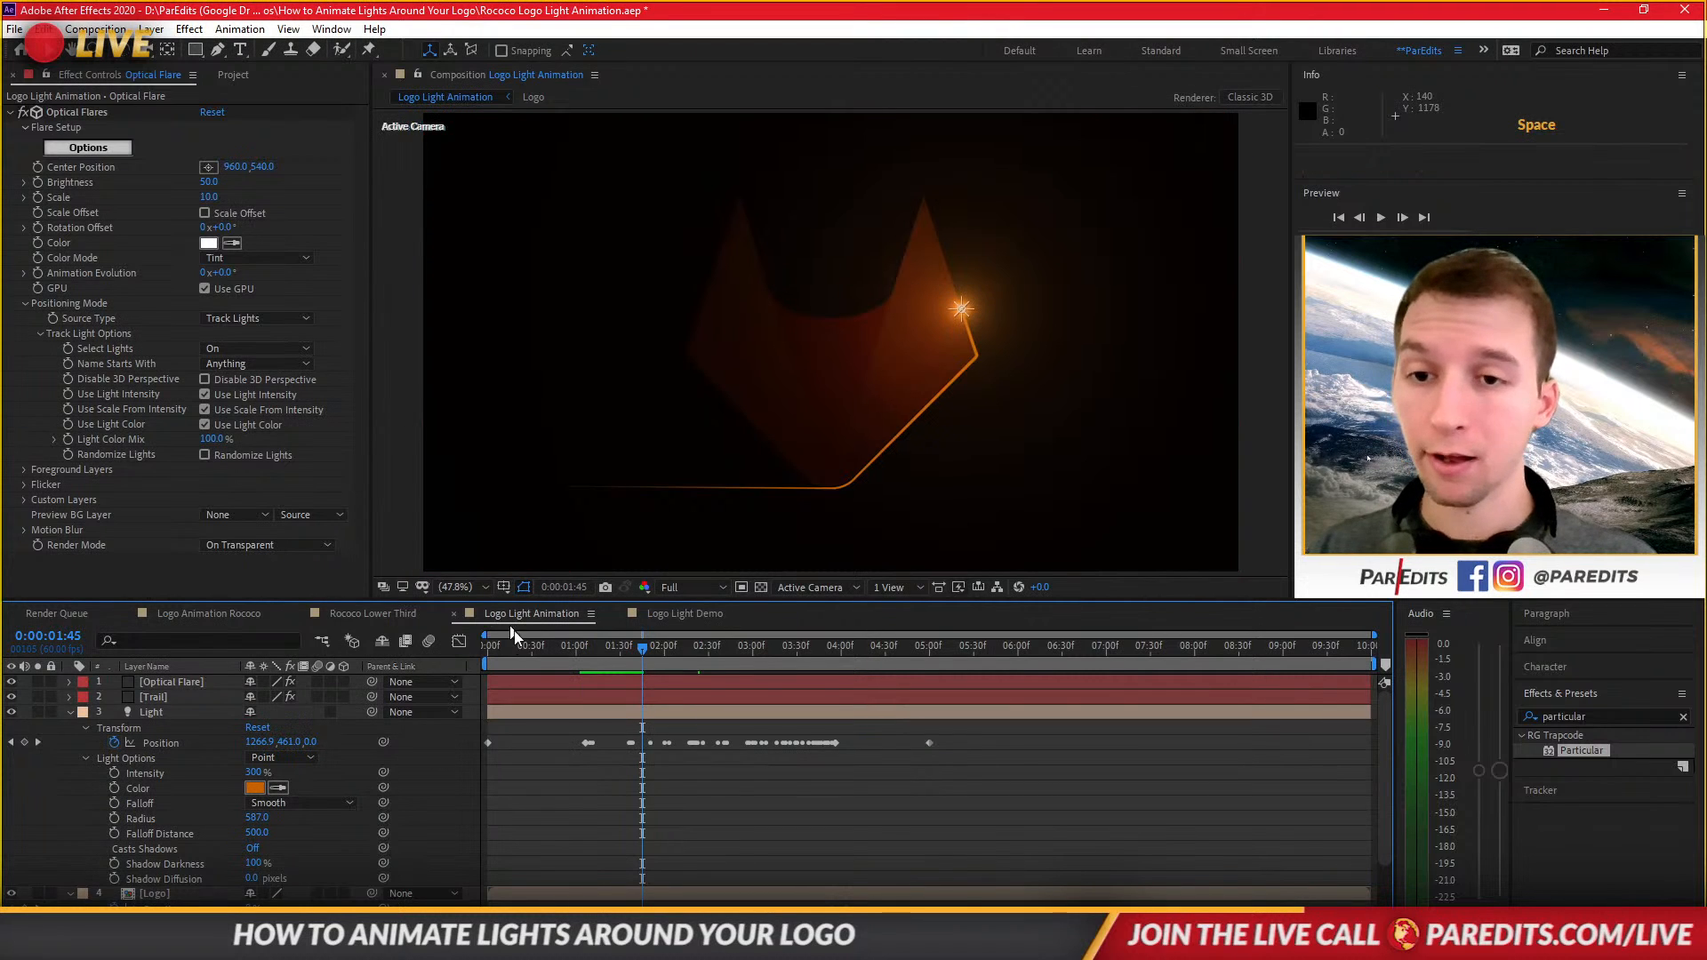
Create a new composition and nest the Logo Light Demo comp inside it.
{"action": "left_click", "coordinate": [683, 615]}
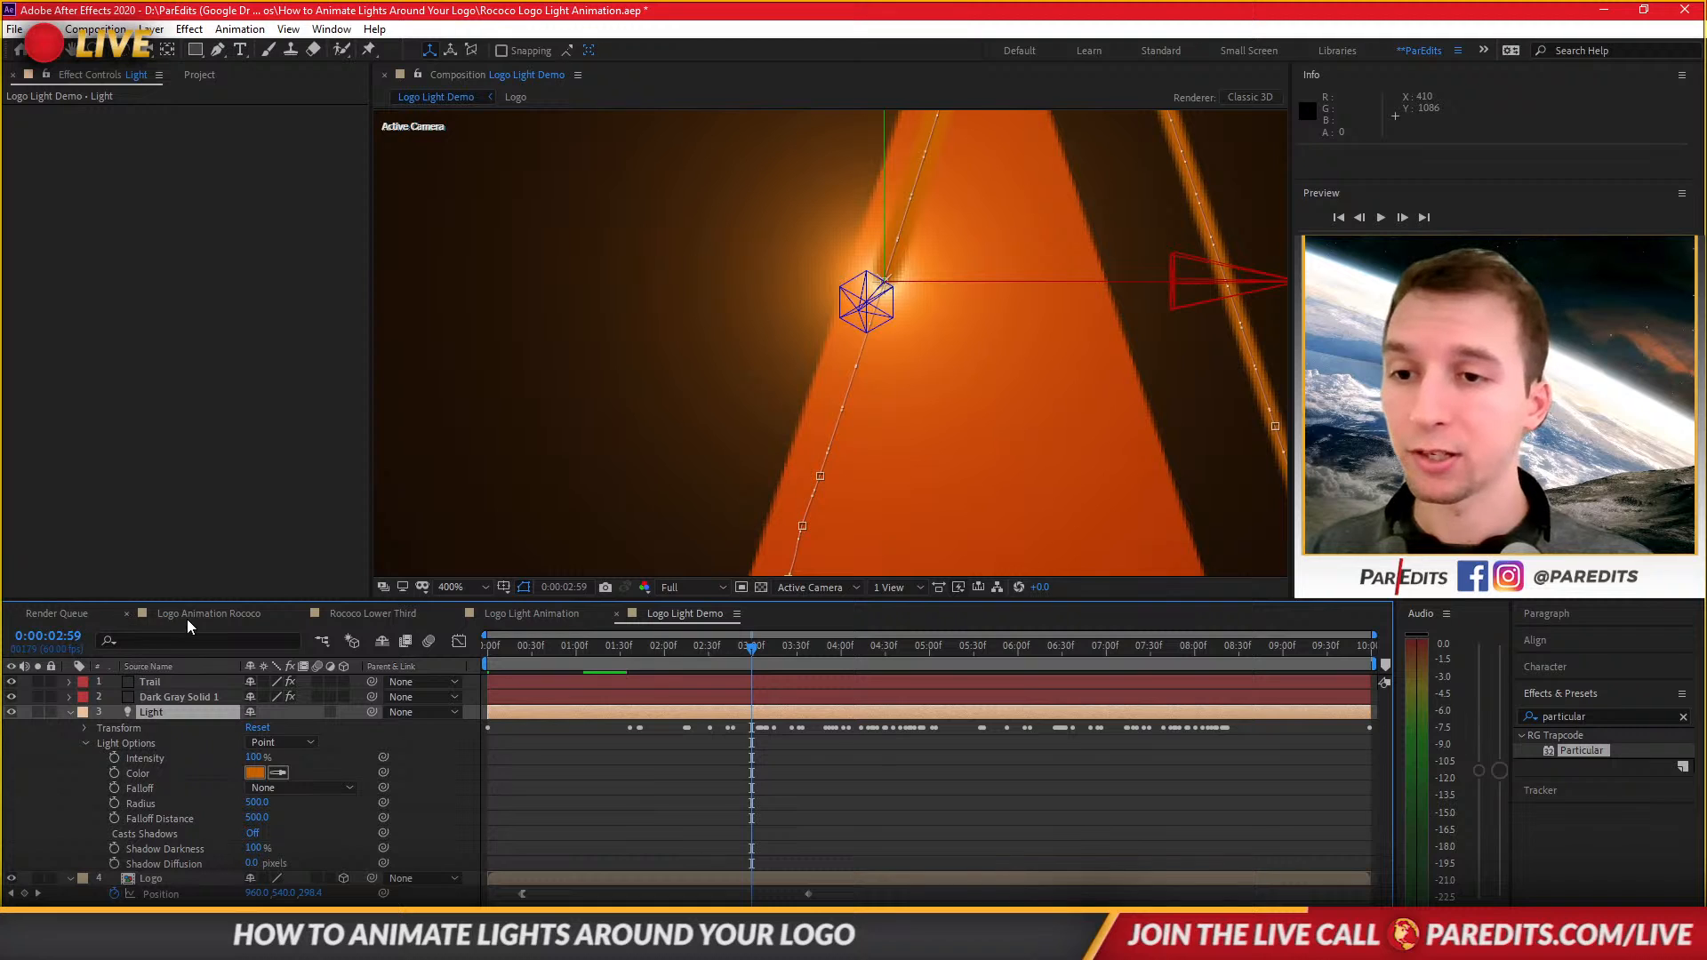
{"action": "left_click", "coordinate": [186, 74]}
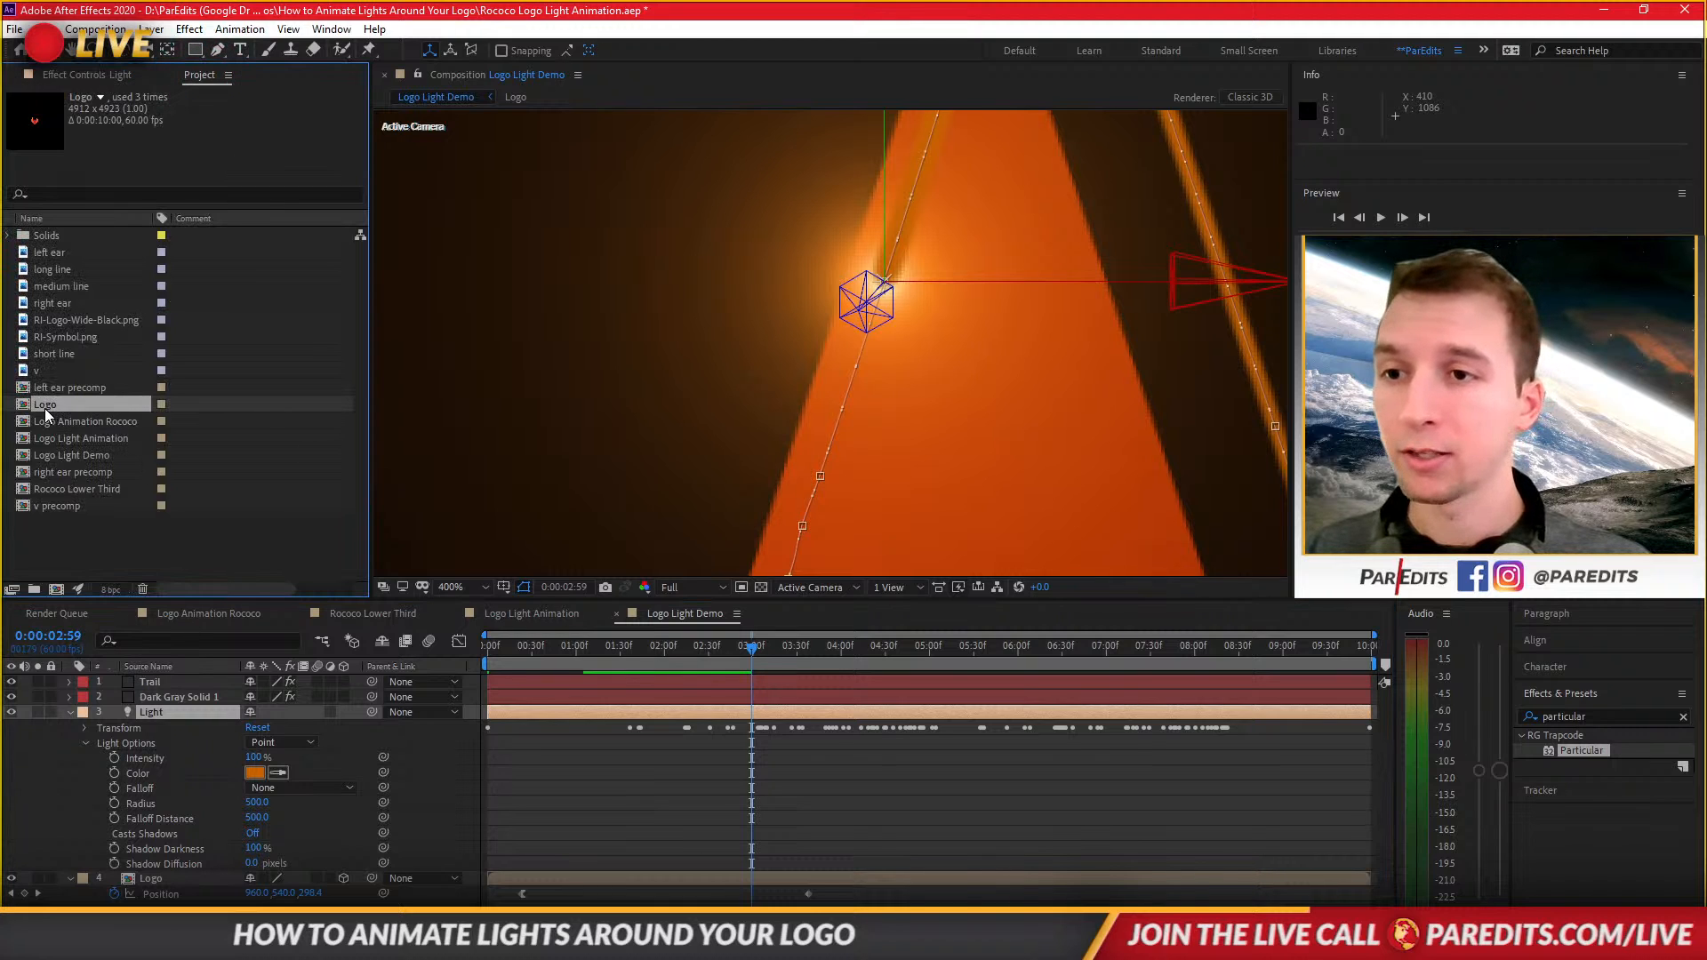
{"action": "left_click", "coordinate": [79, 488]}
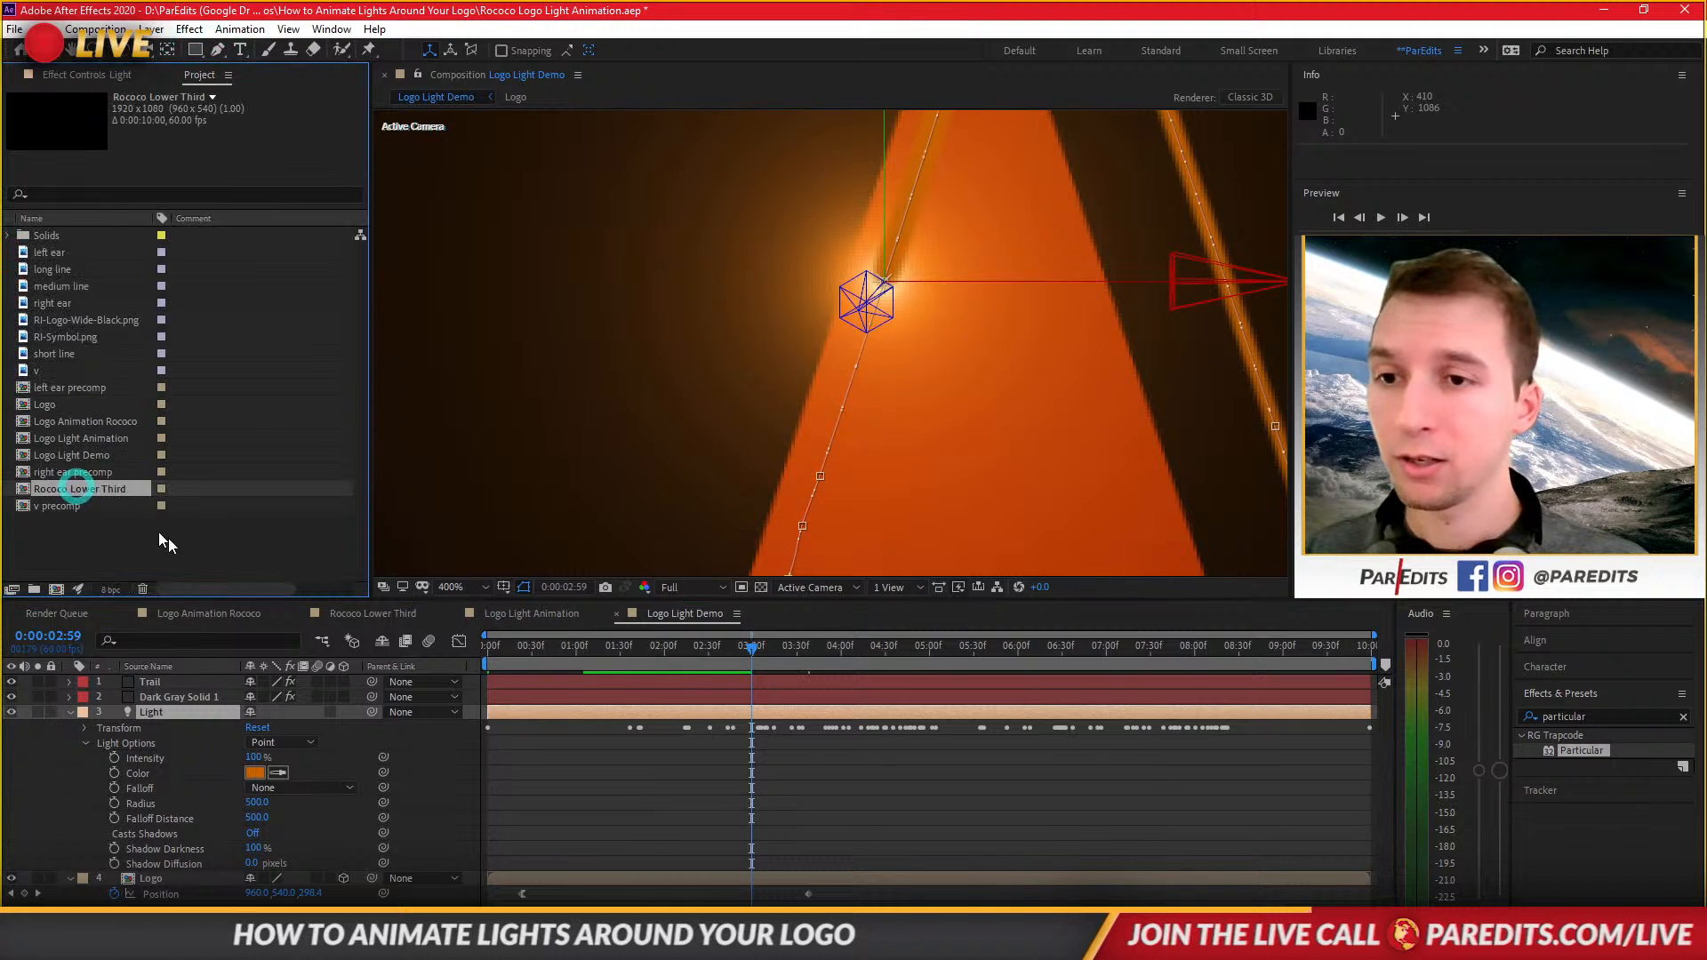
{"action": "left_click", "coordinate": [78, 453]}
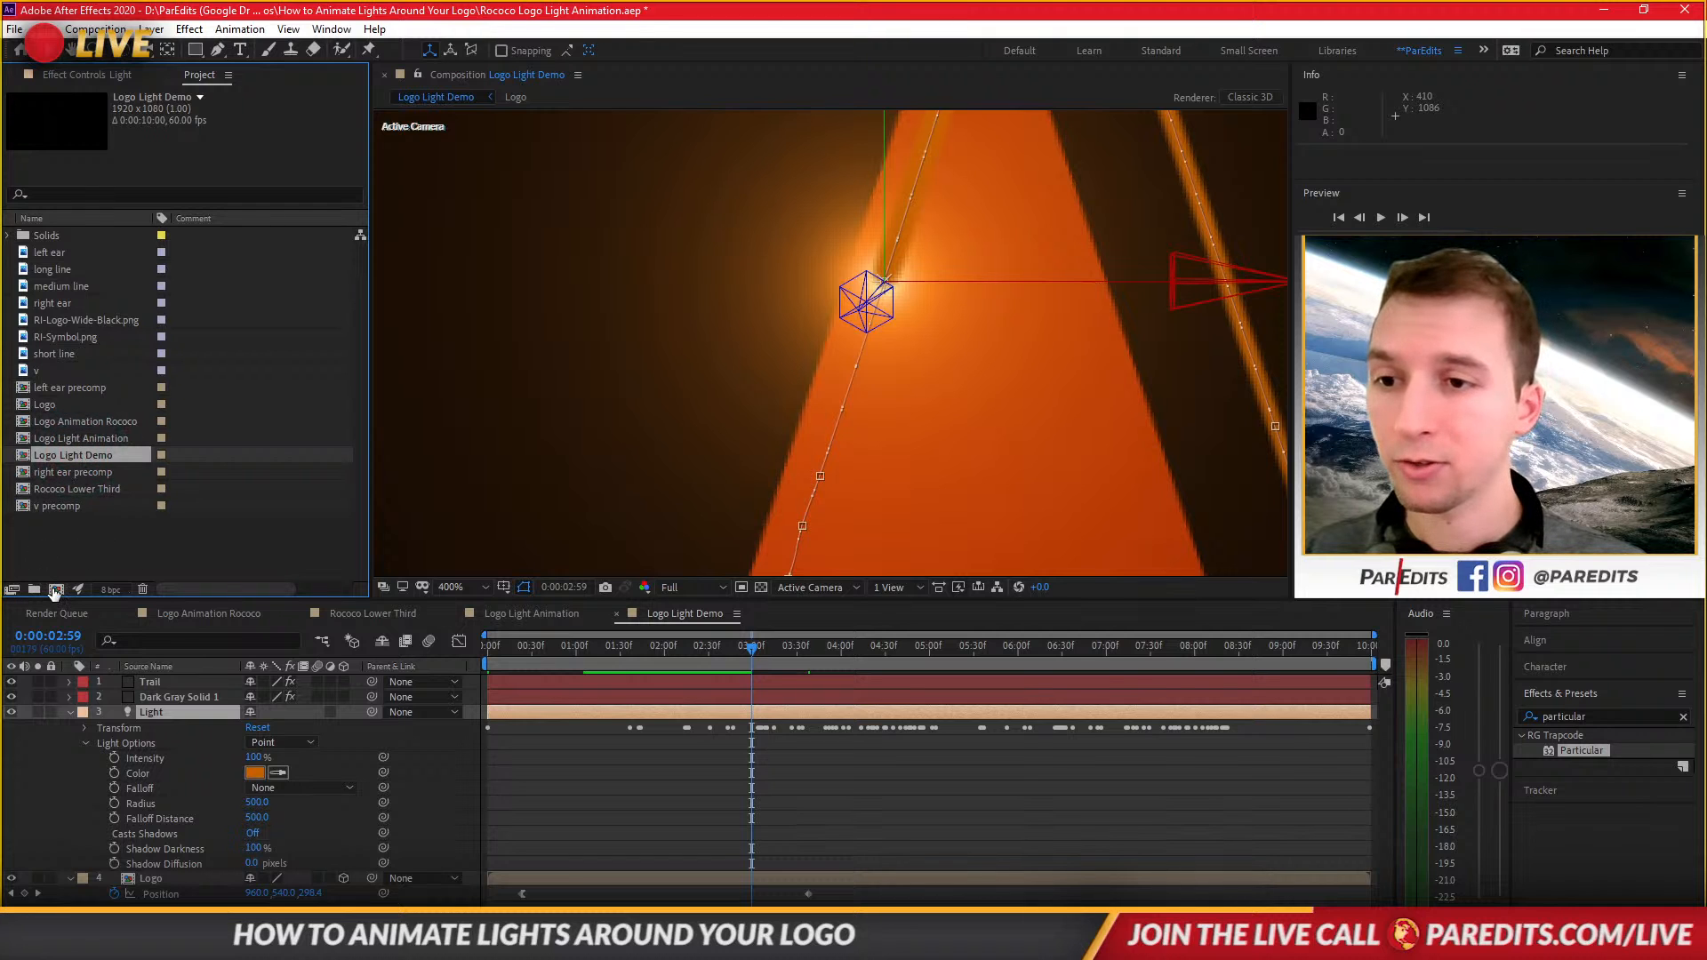
{"action": "left_click", "coordinate": [55, 590]}
{"action": "left_click", "coordinate": [971, 676]}
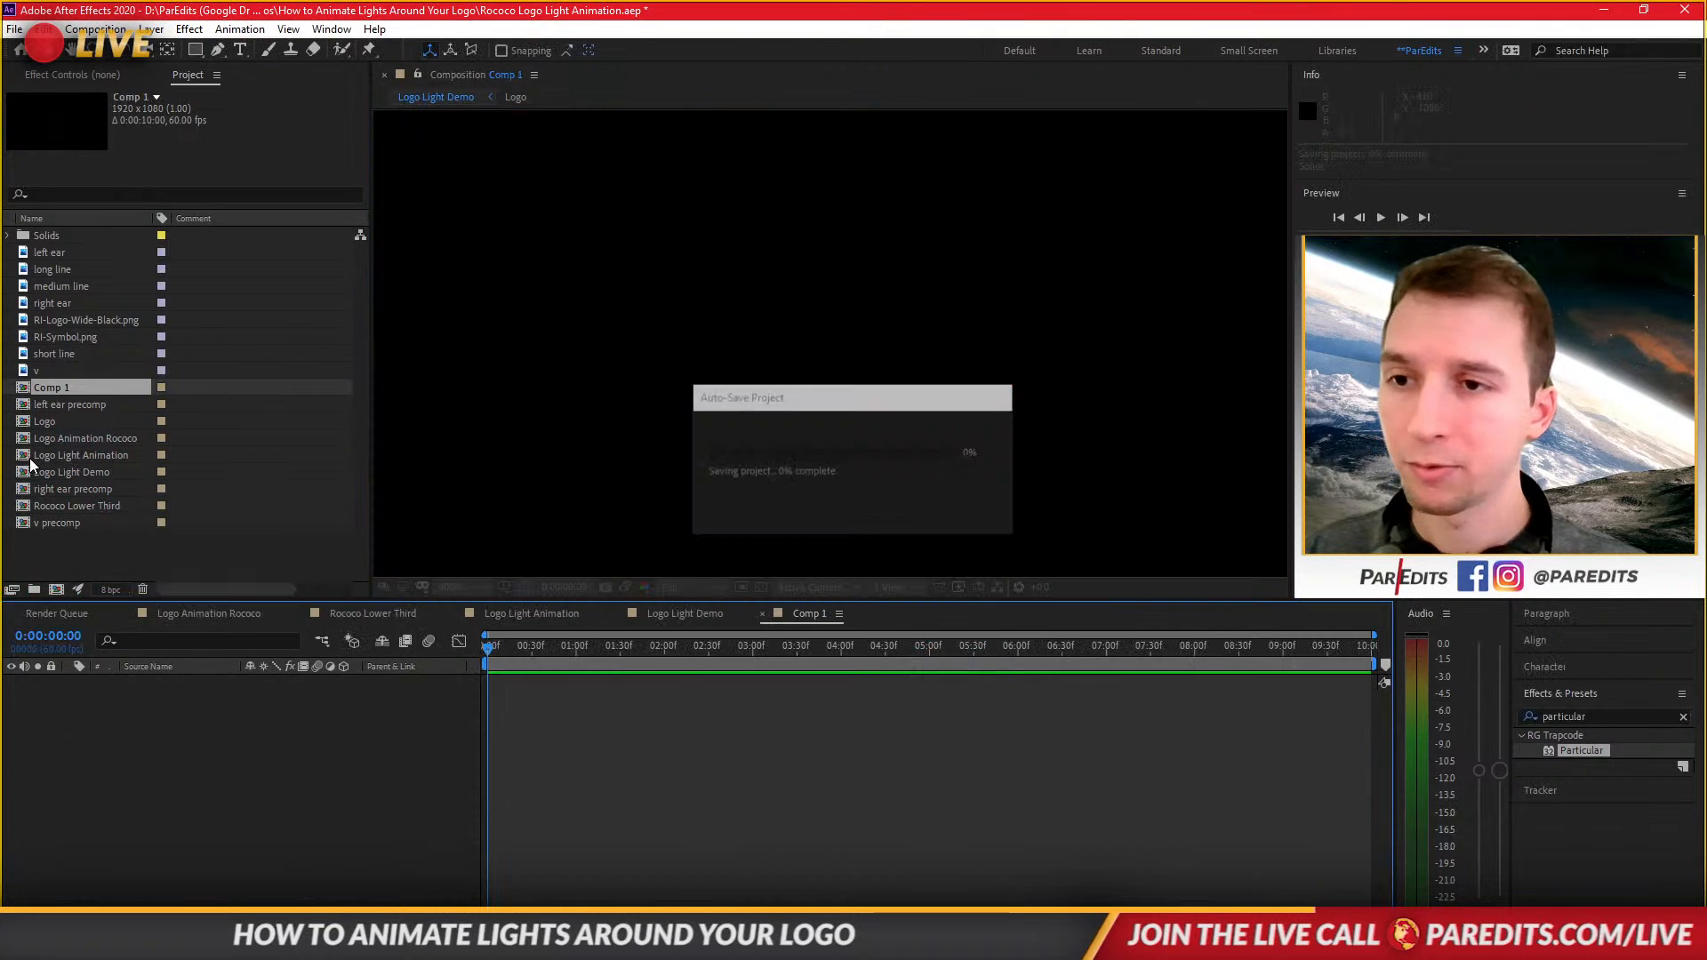
{"action": "left_click_drag", "start_coordinate": [31, 475], "coordinate": [226, 723]}
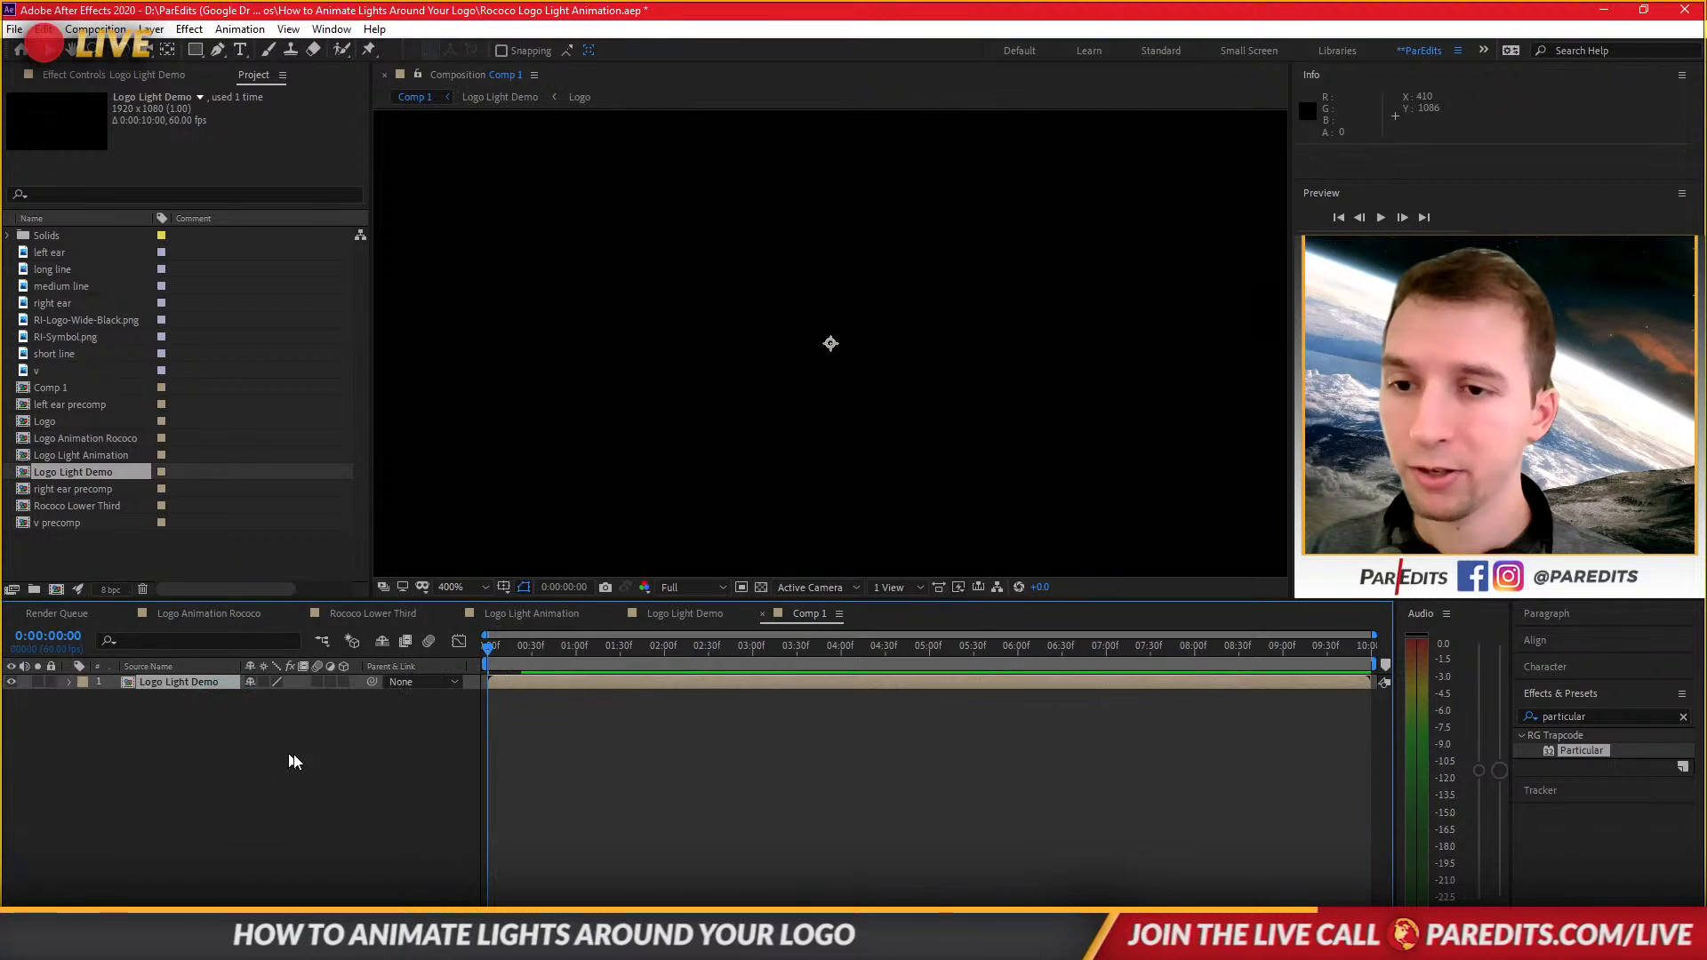
Keyframe the nested comp's Scale at 100% at the start and 14% at 0:53.
{"action": "key", "text": "s"}
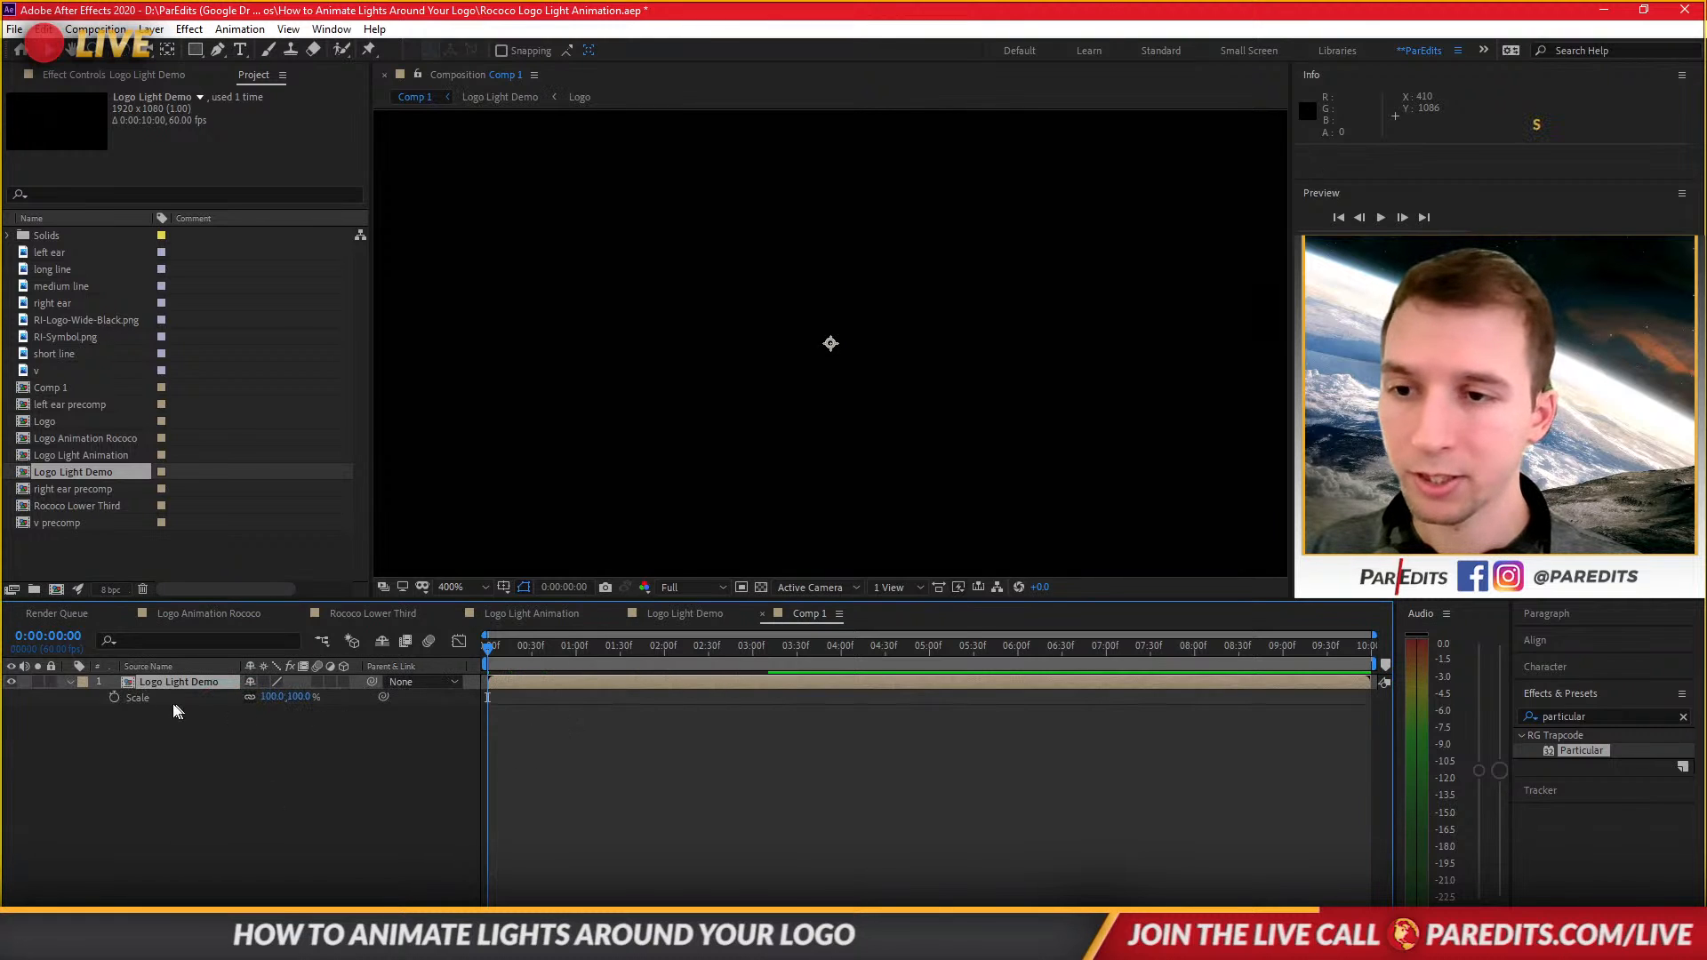
{"action": "left_click", "coordinate": [114, 697]}
{"action": "left_click", "coordinate": [566, 646]}
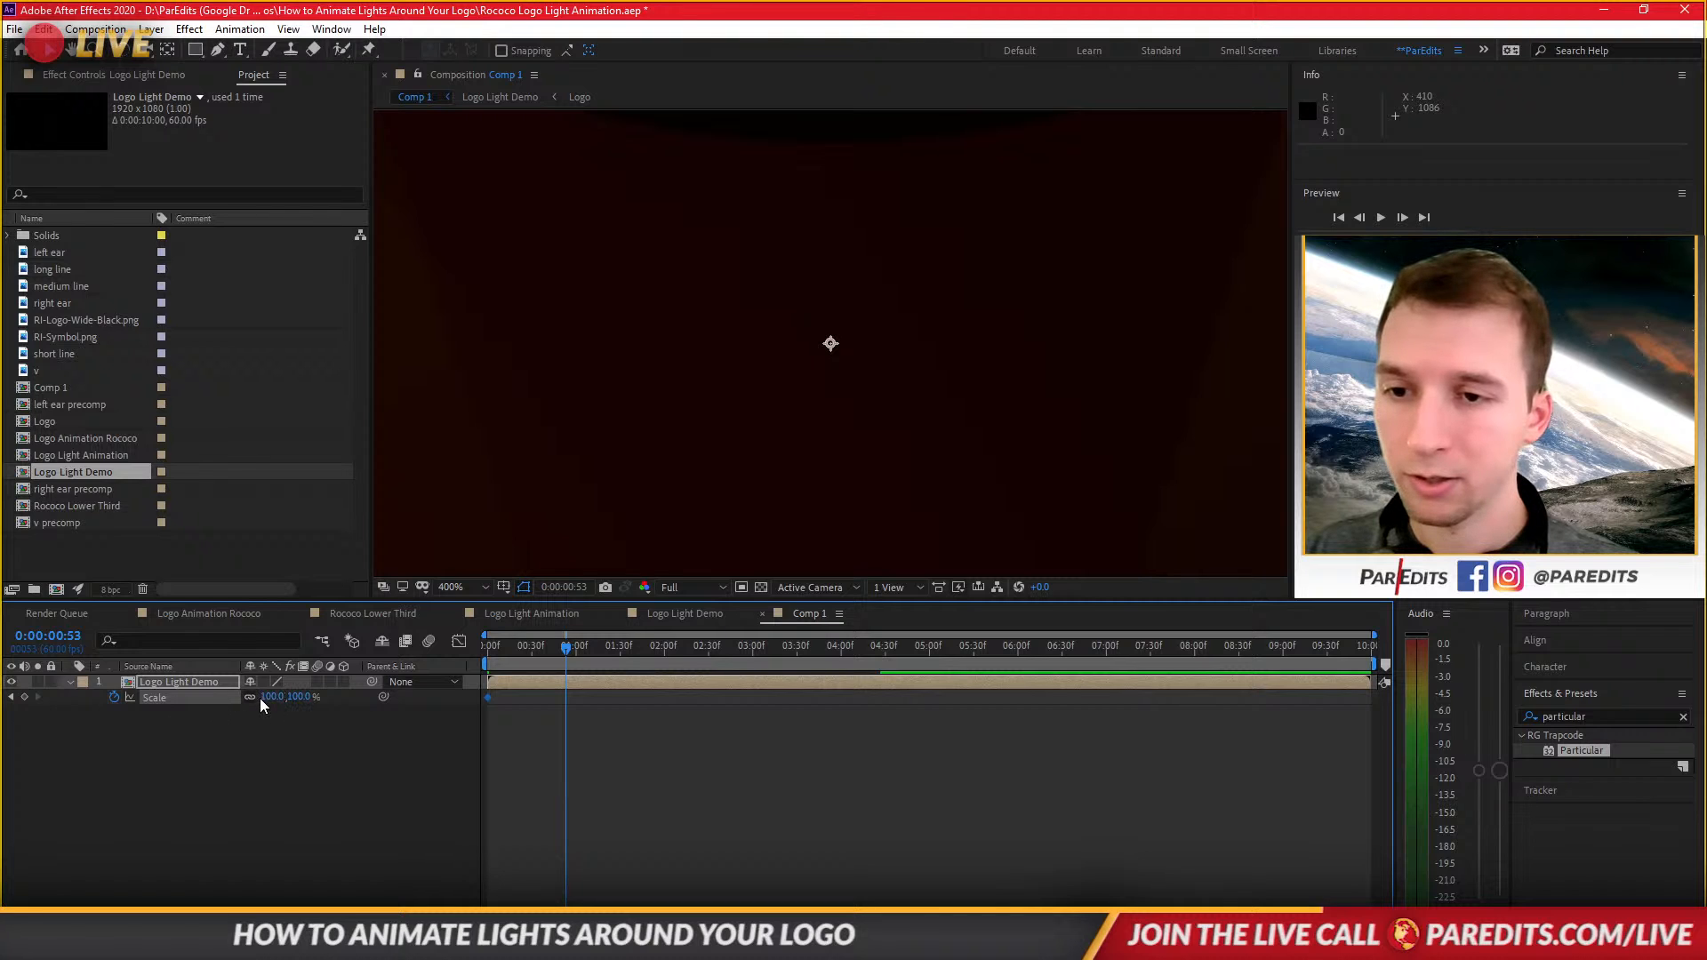
{"action": "left_click_drag", "start_coordinate": [258, 697], "coordinate": [222, 714]}
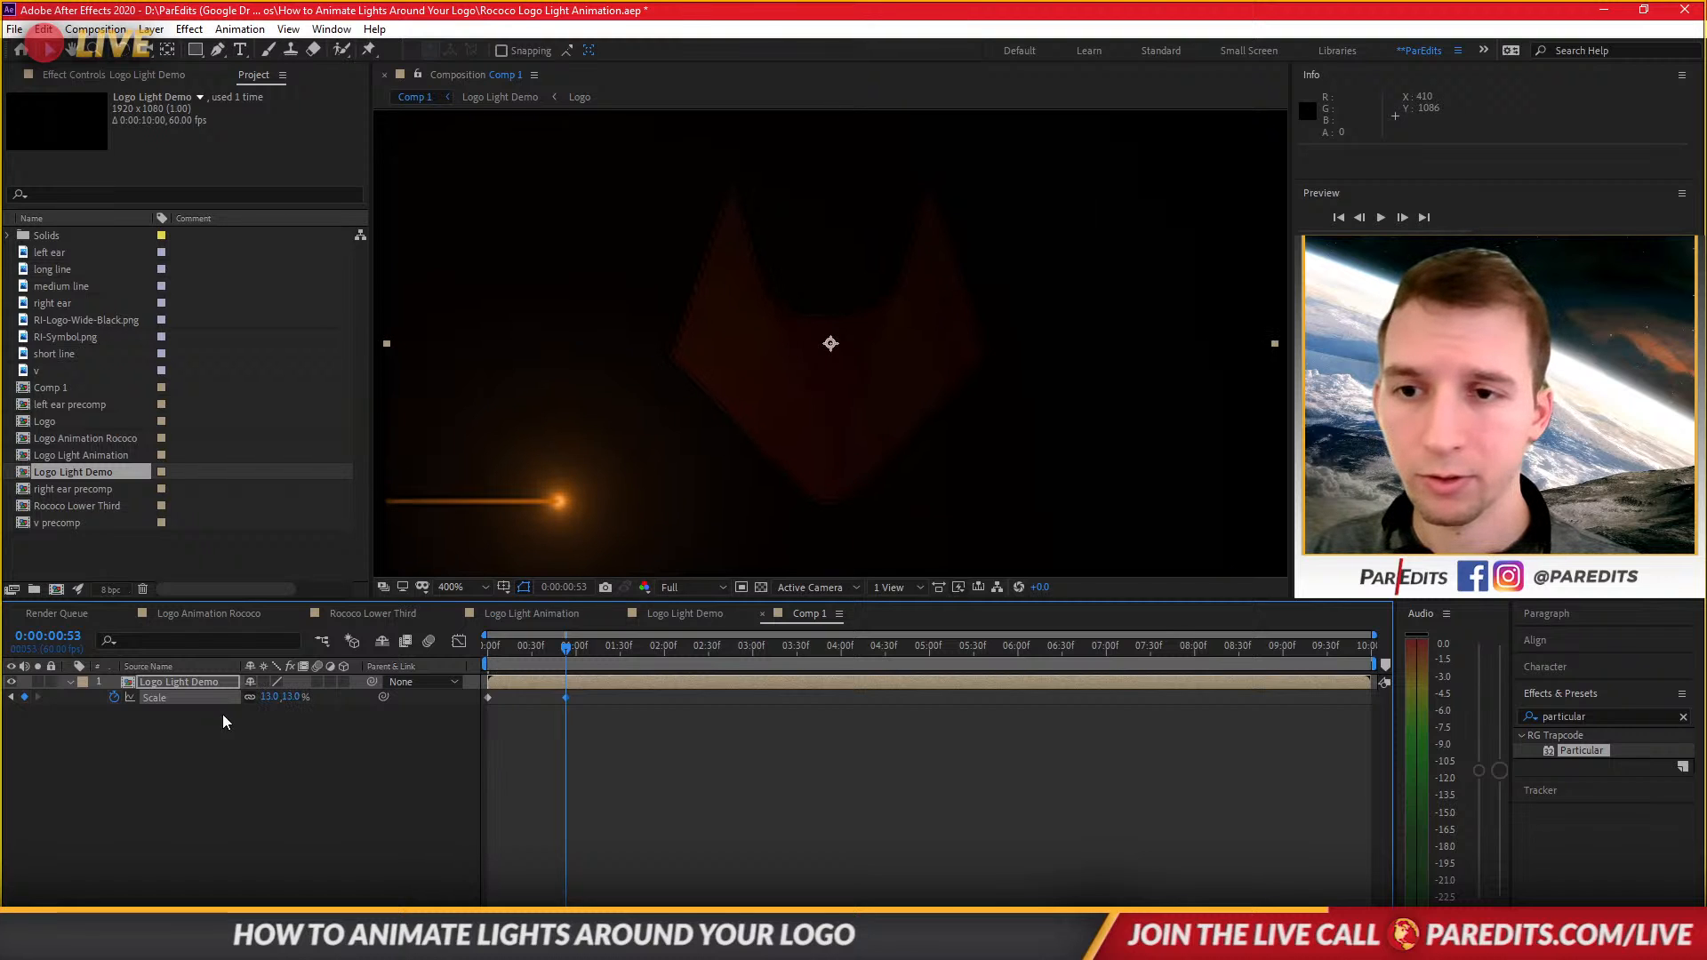
{"action": "left_click", "coordinate": [224, 722]}
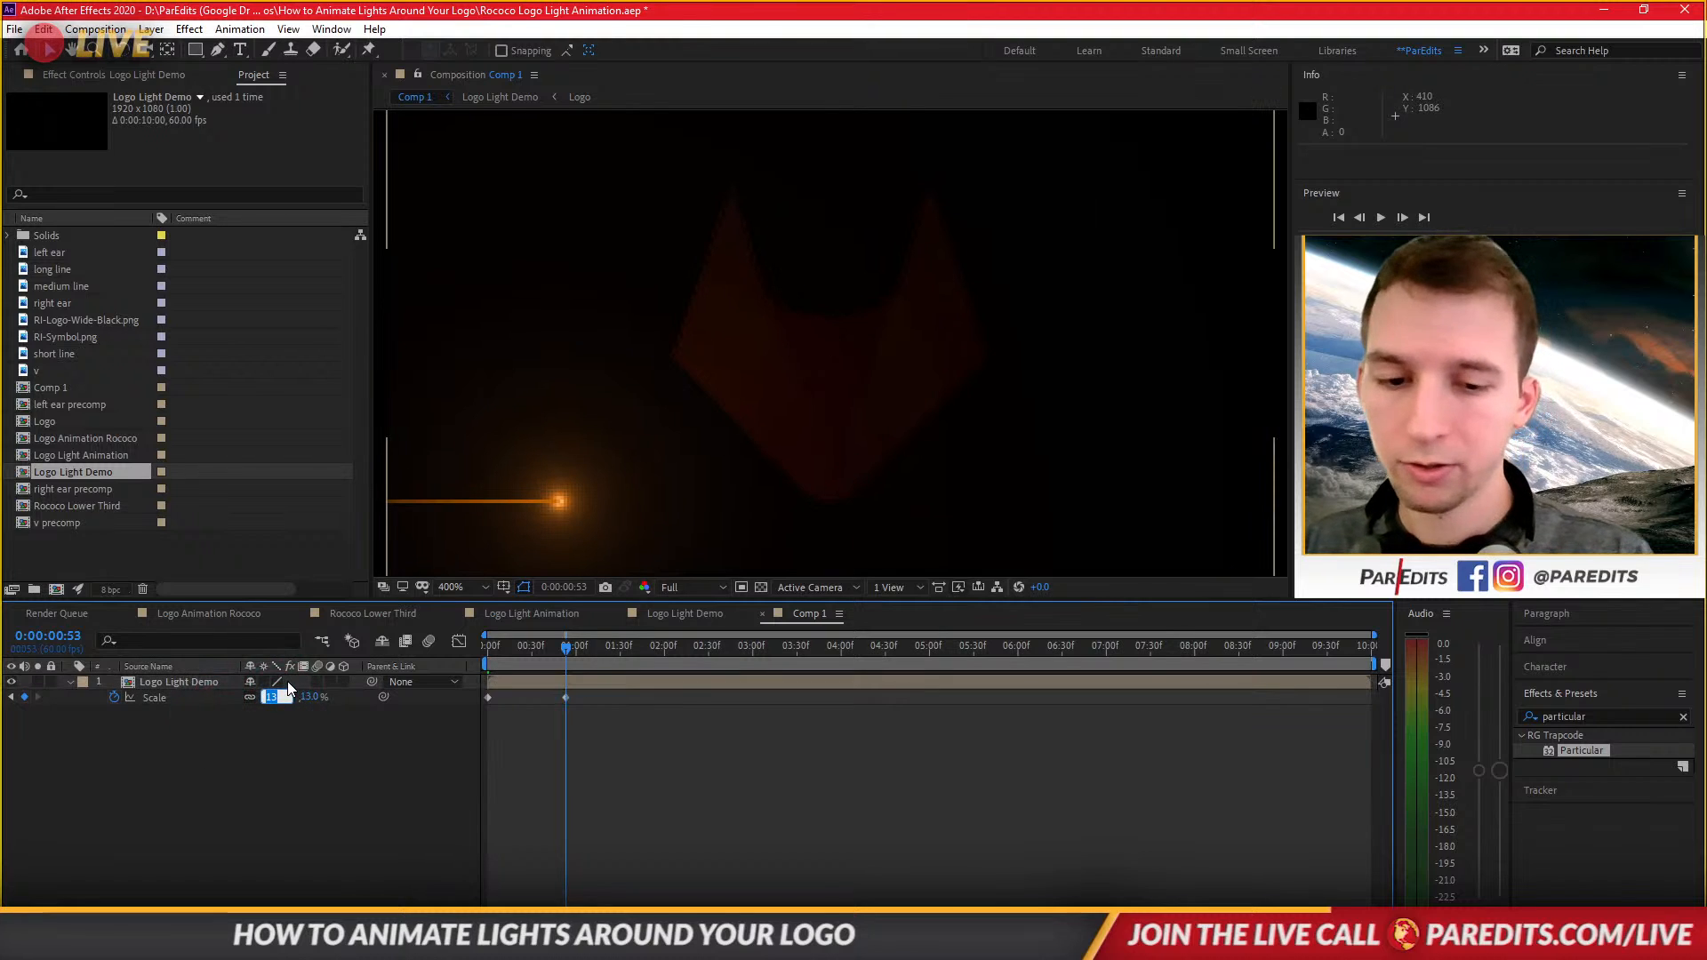
{"action": "type", "text": "14"}
{"action": "key", "text": "Return"}
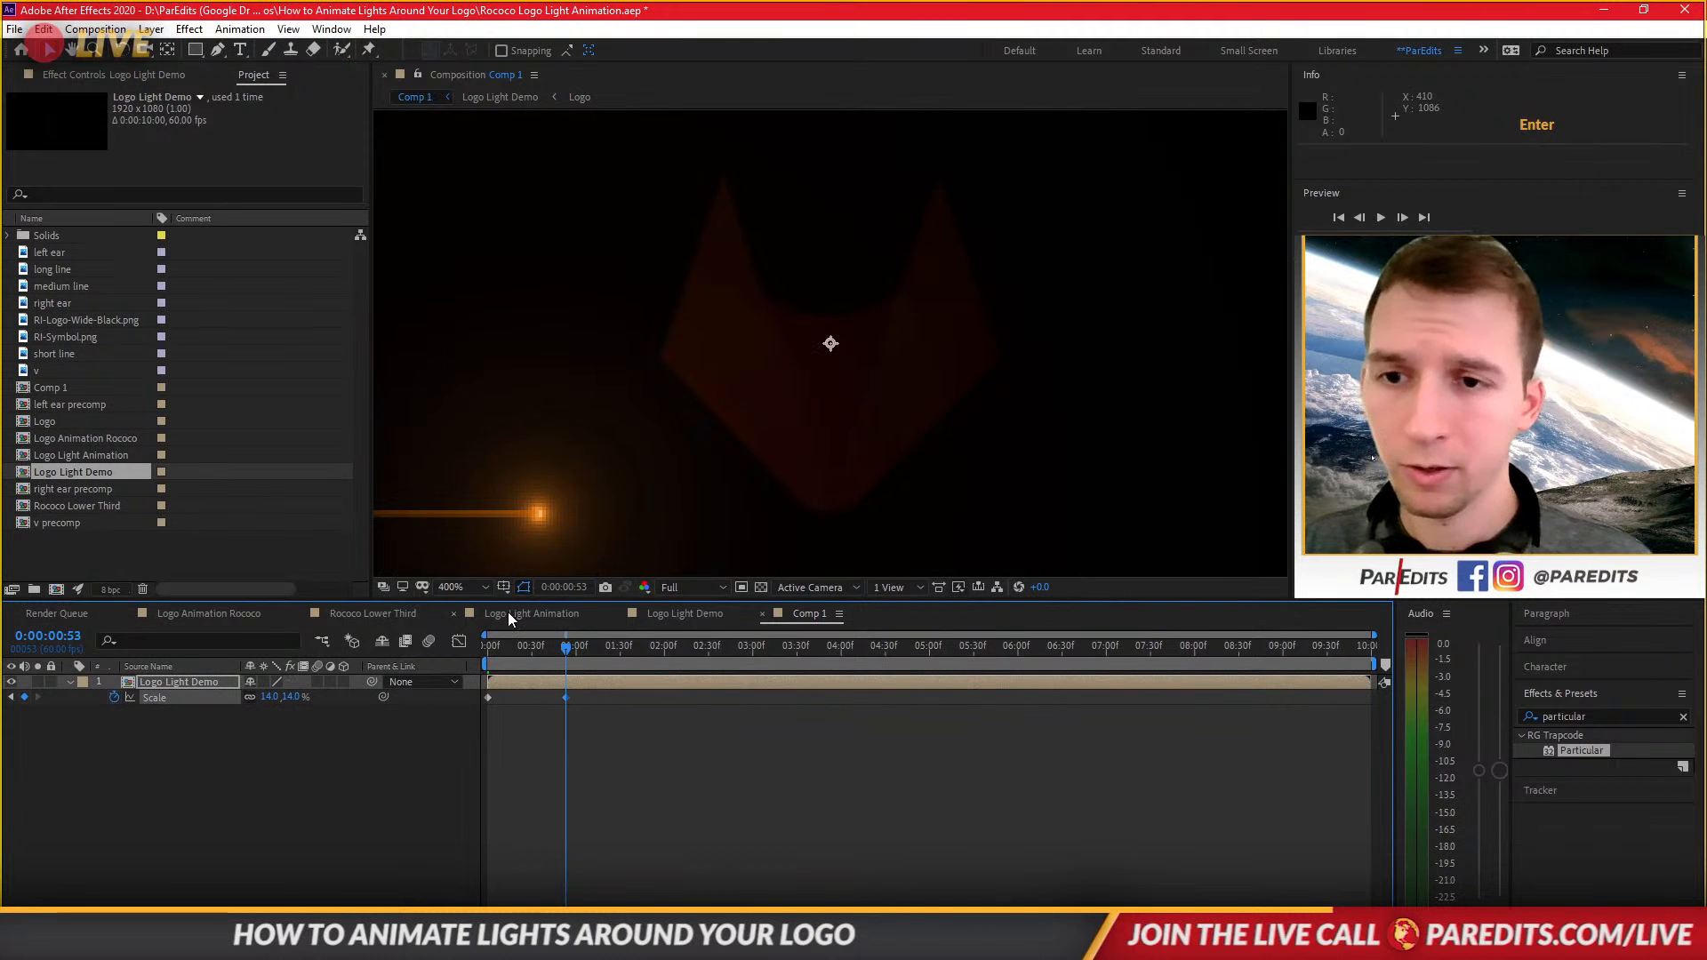
{"action": "key", "text": "Home"}
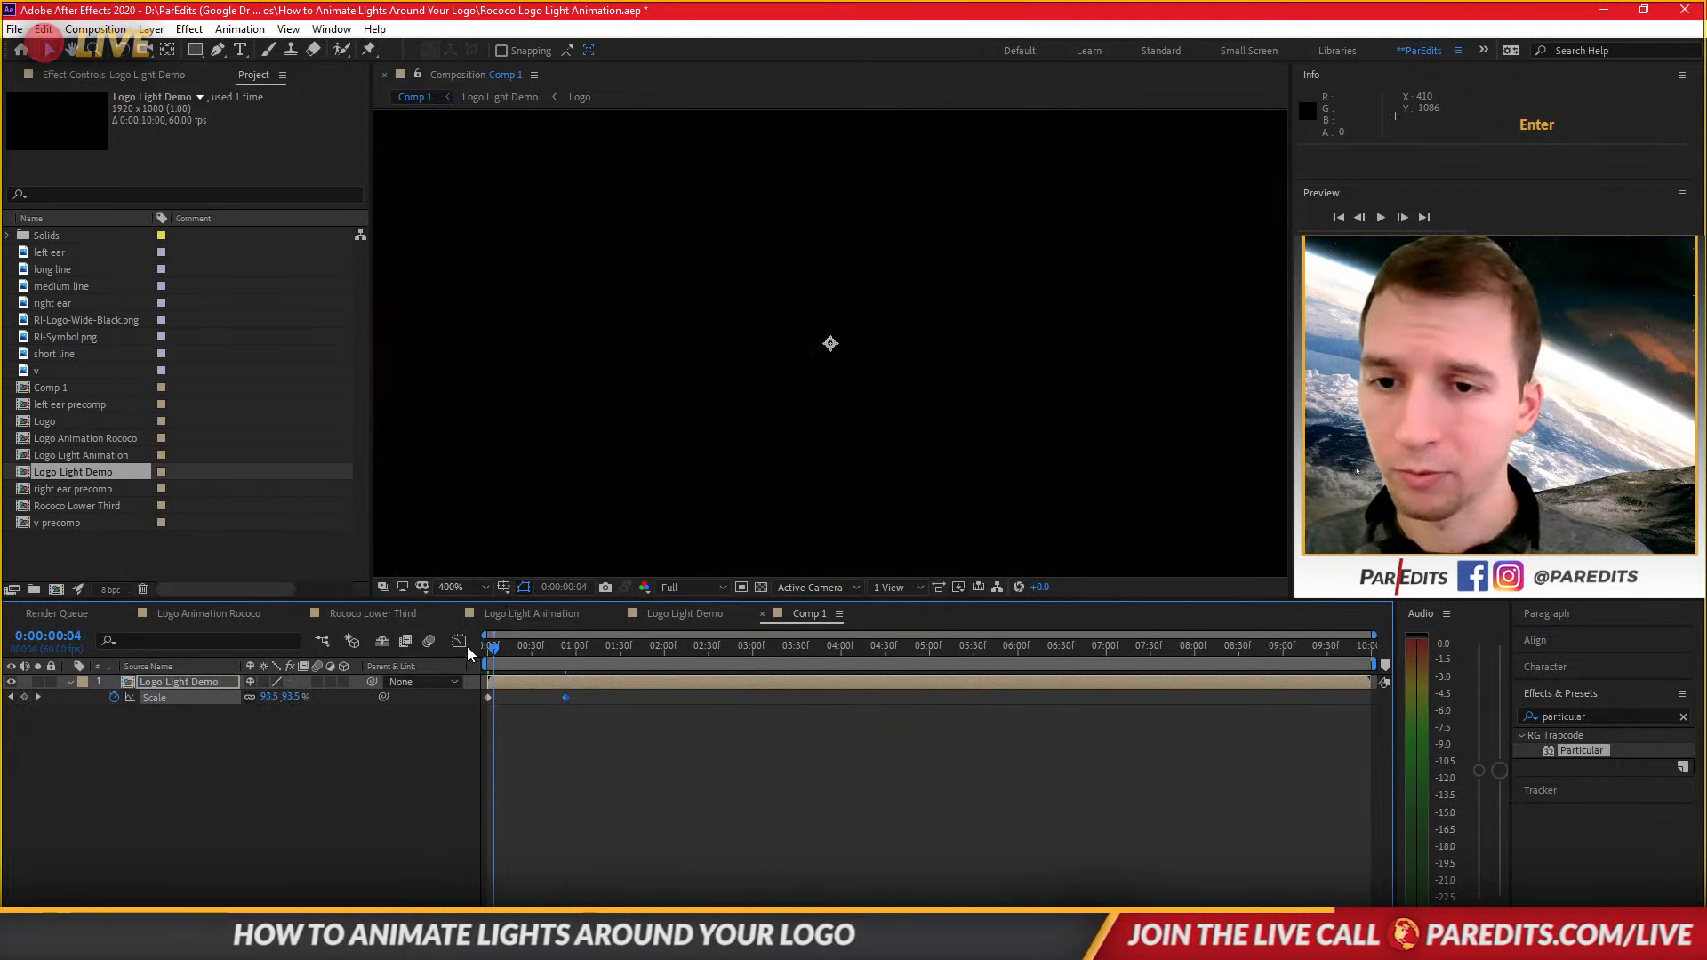
Go to the second Scale keyframe at 0:53 and set the nested comp's Scale there to 20%.
{"action": "left_click", "coordinate": [481, 686]}
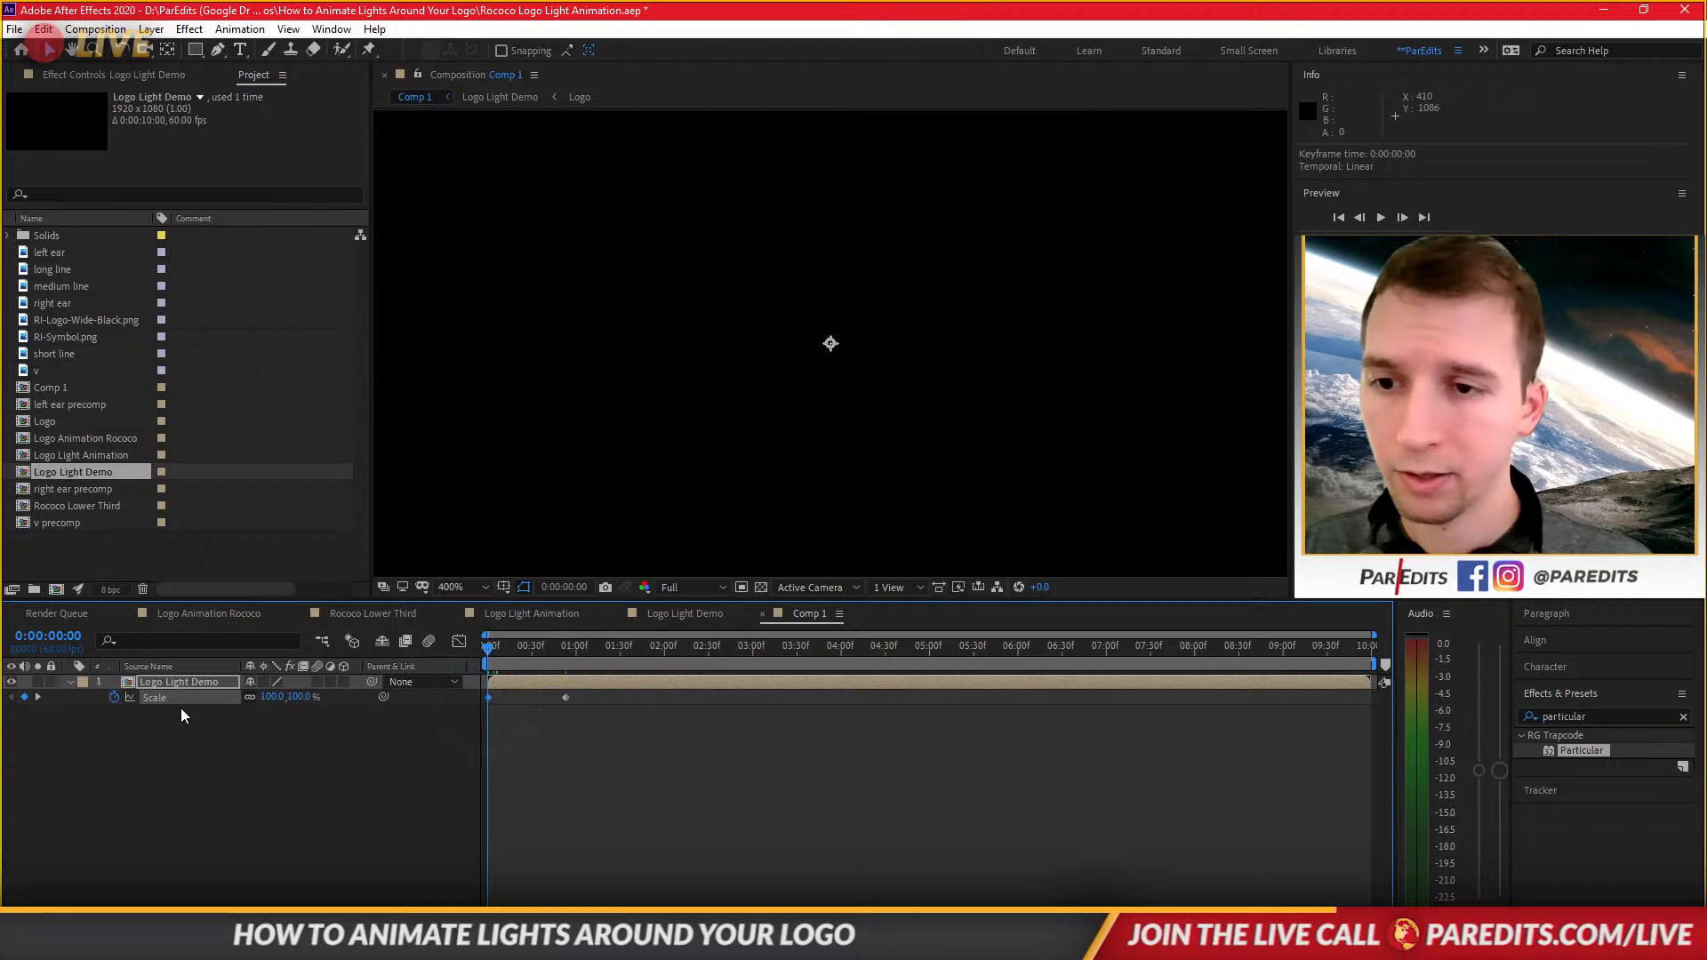
{"action": "left_click", "coordinate": [272, 696]}
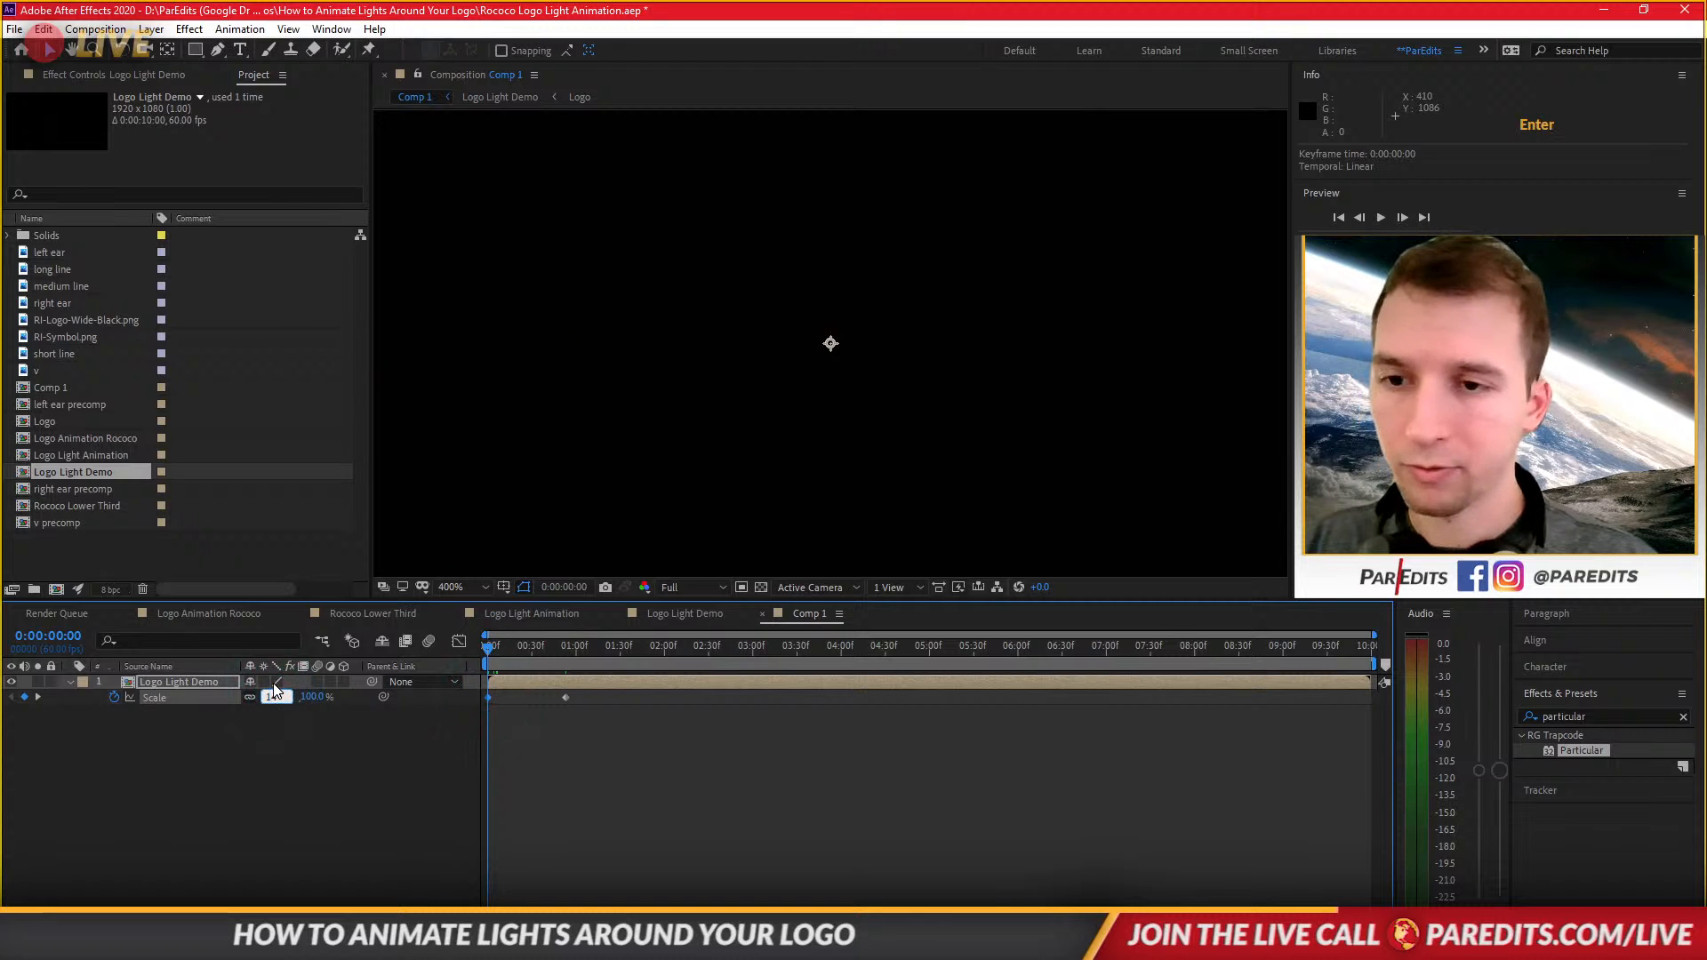
{"action": "left_click", "coordinate": [37, 697]}
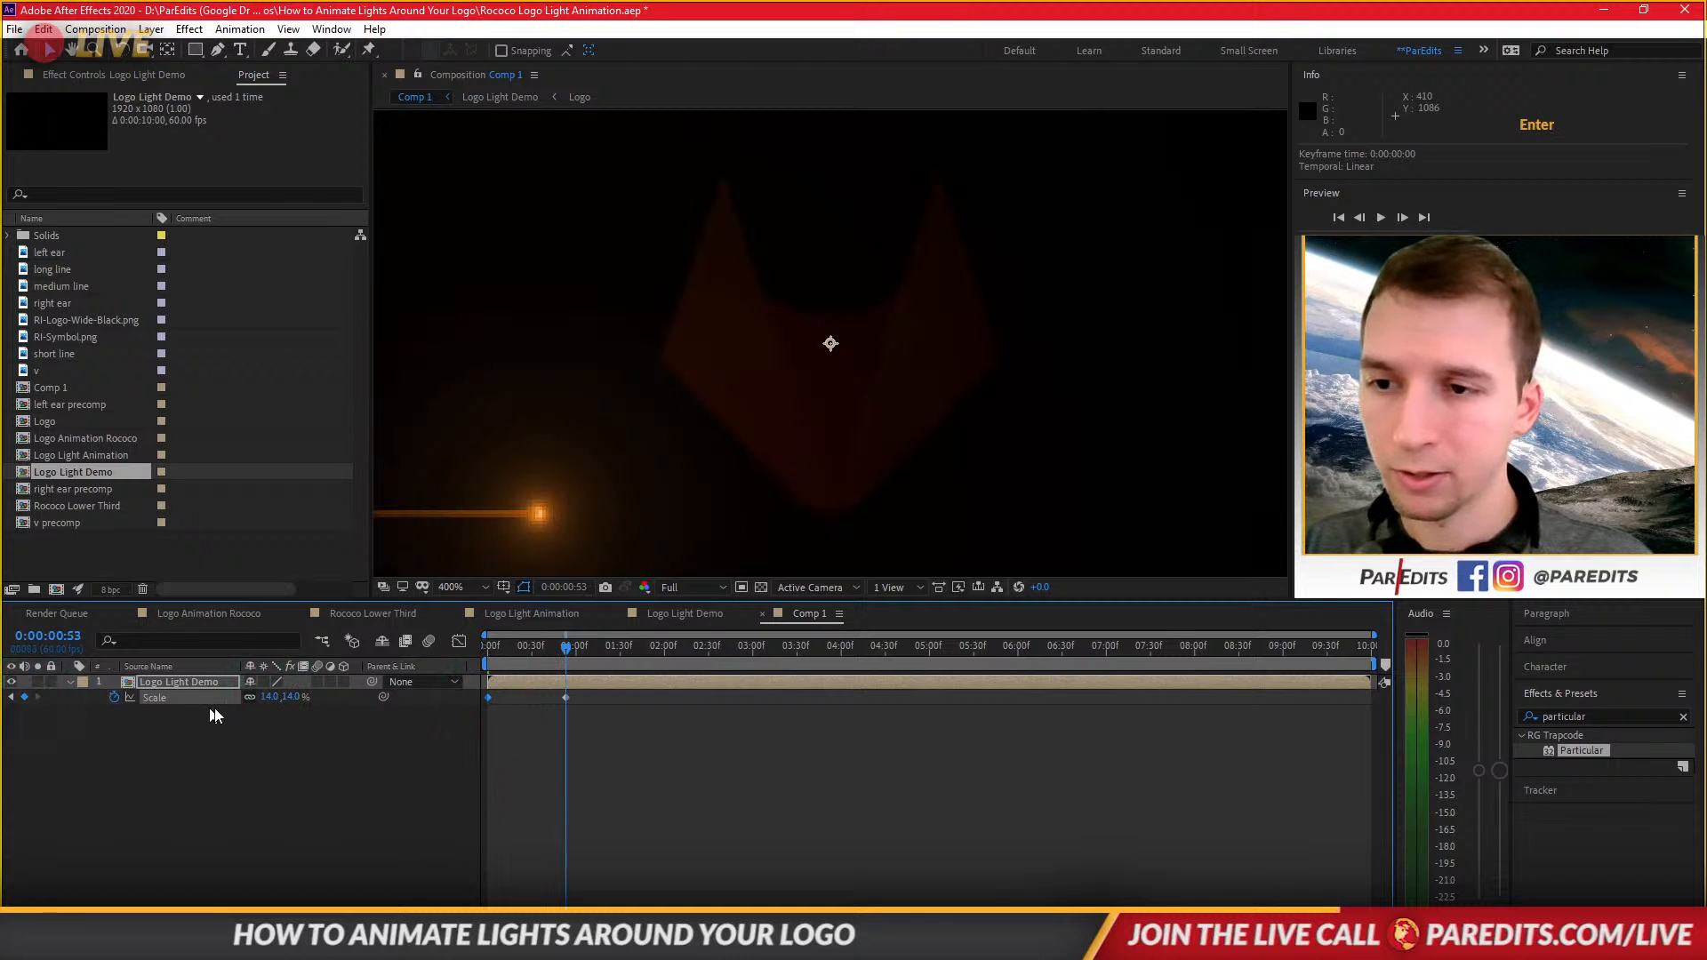
{"action": "left_click", "coordinate": [264, 699]}
{"action": "type", "text": "20"}
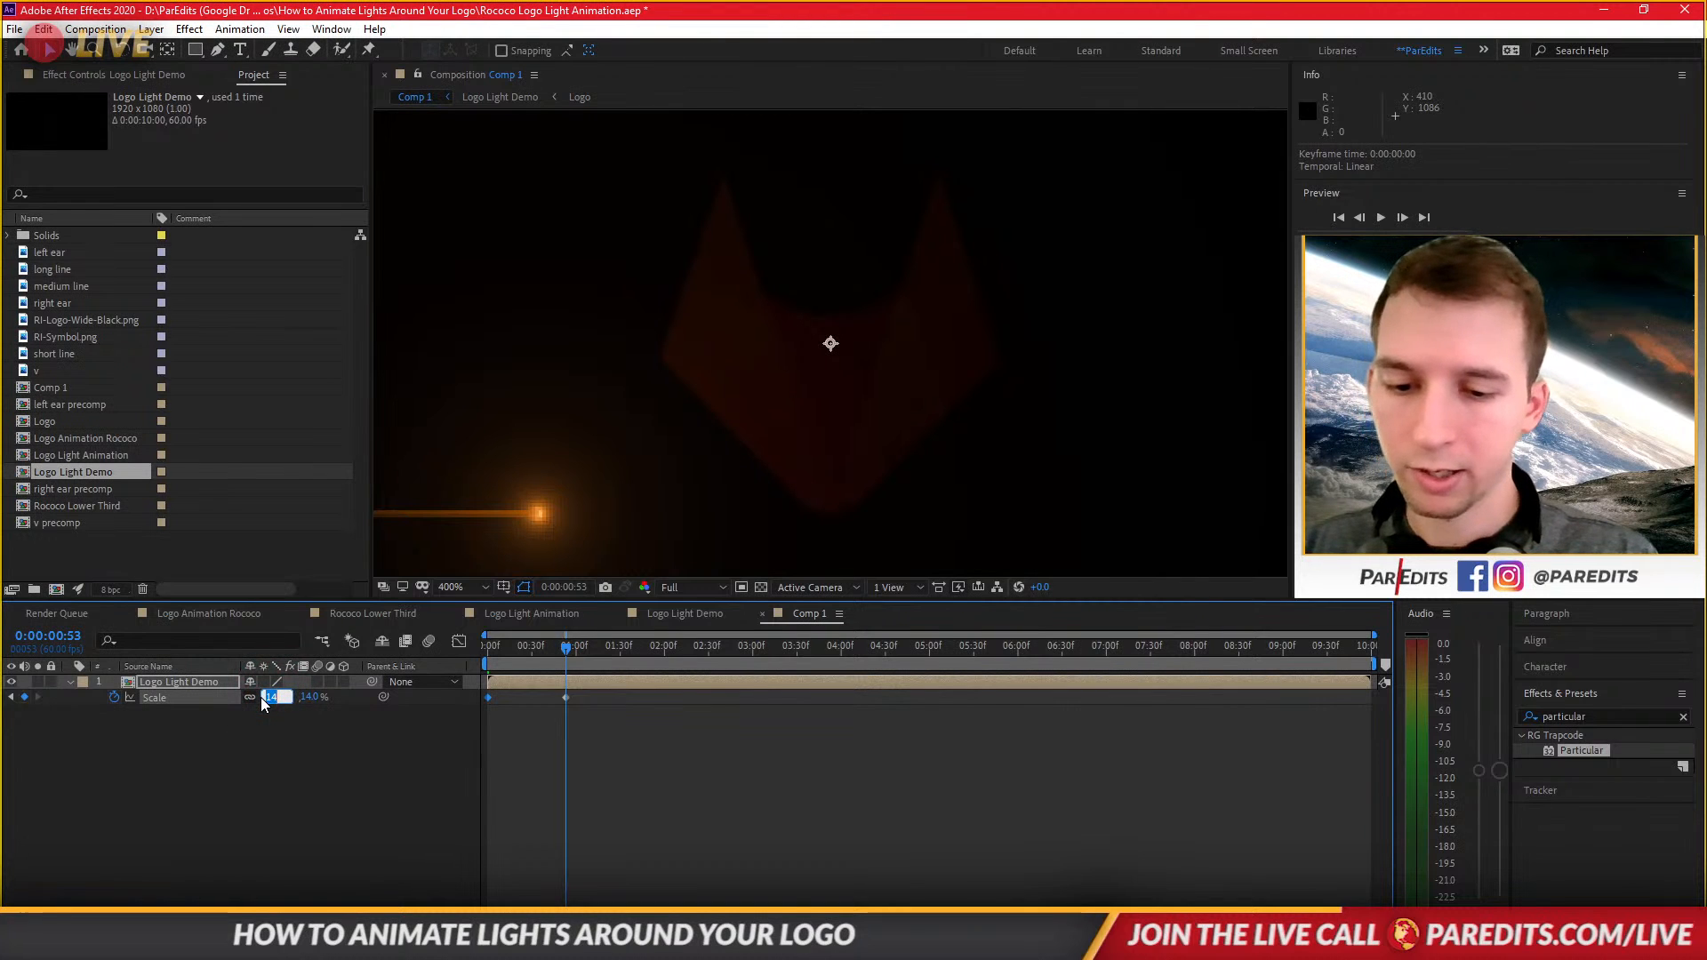
{"action": "key", "text": "Return"}
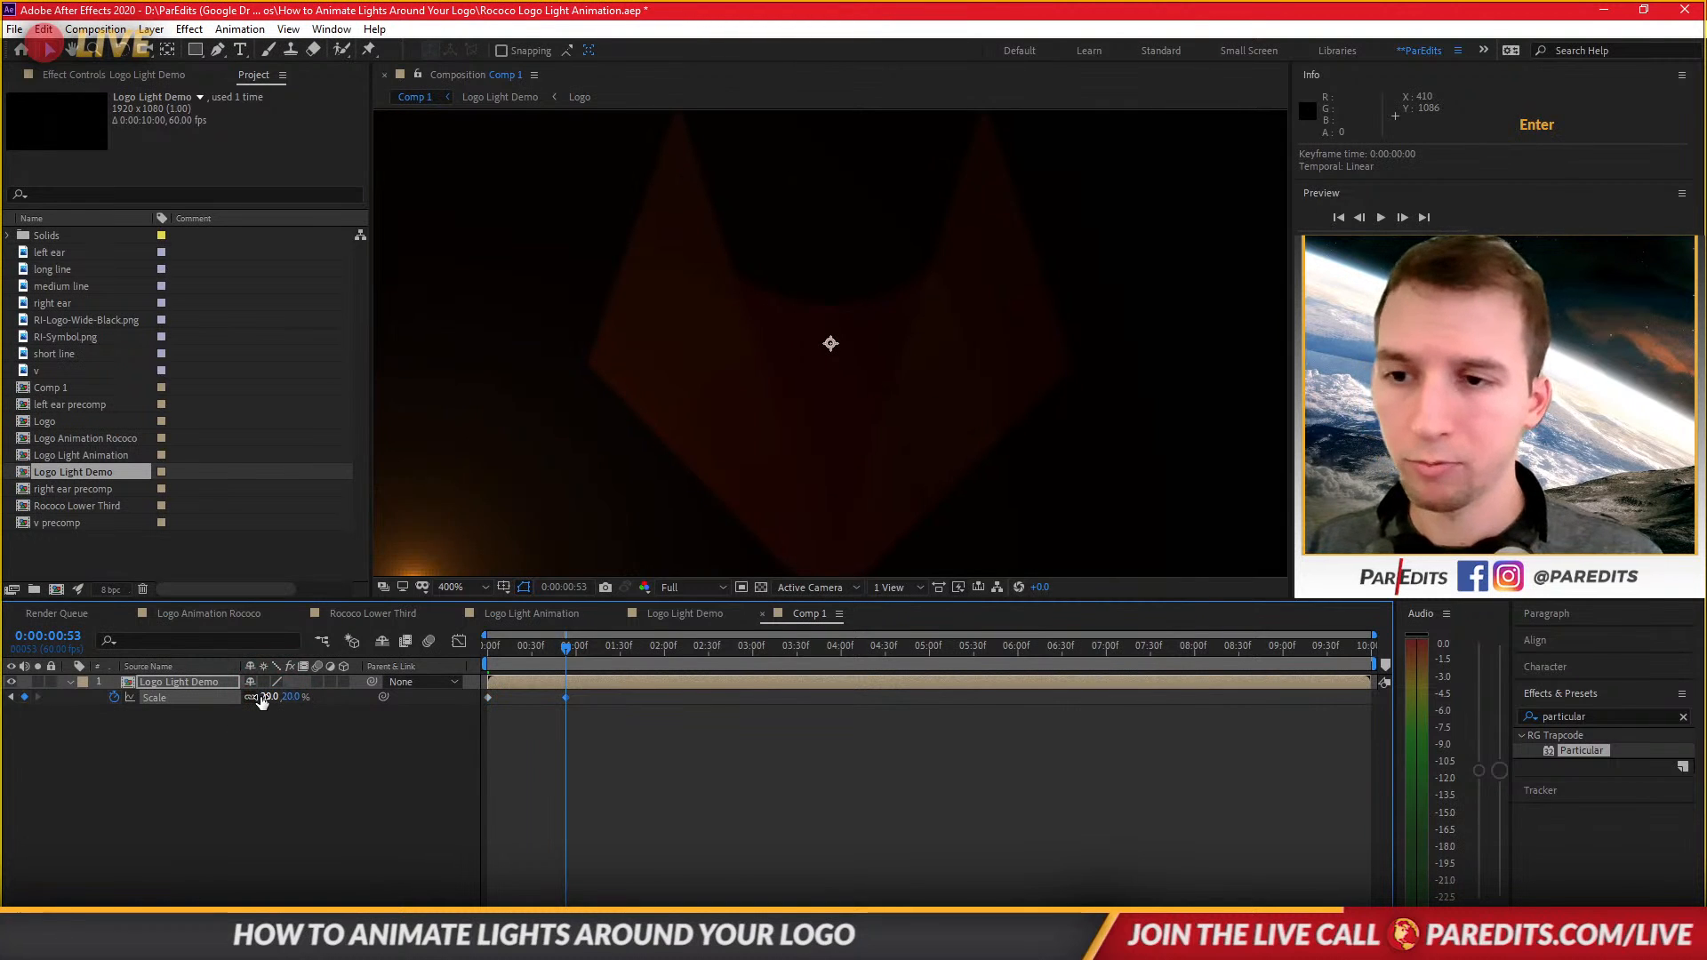
Set the Scale value of the 0:53 keyframe to 15%.
{"action": "left_click", "coordinate": [272, 697]}
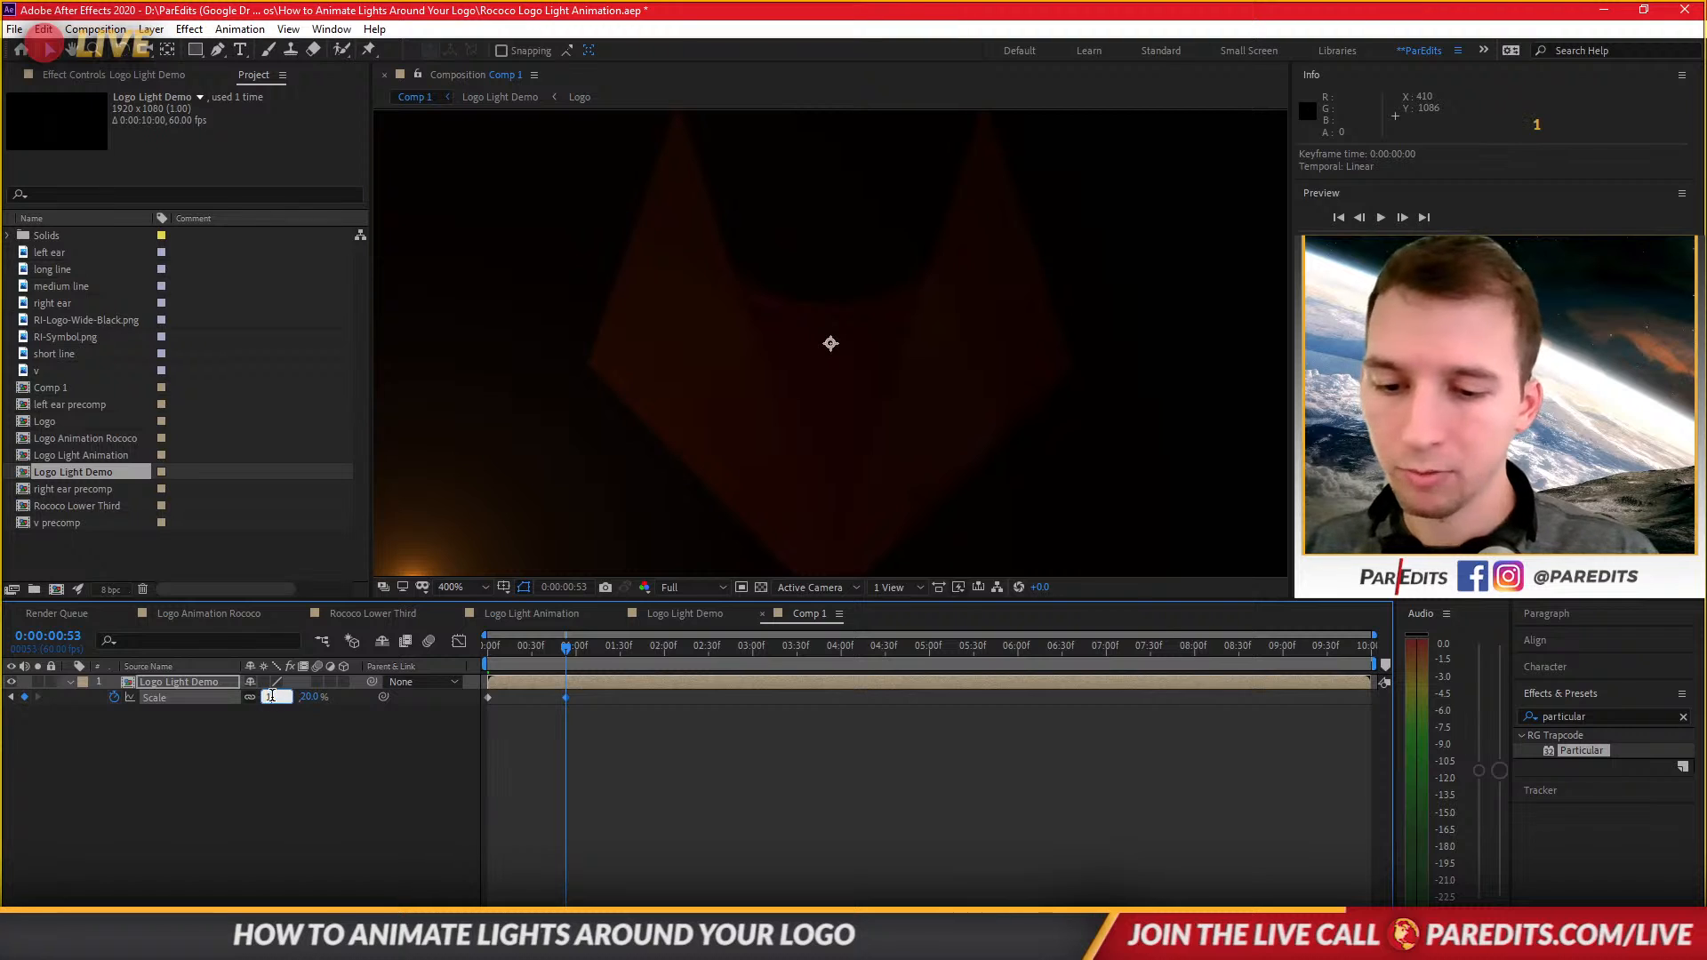
{"action": "type", "text": "15"}
{"action": "key", "text": "Return"}
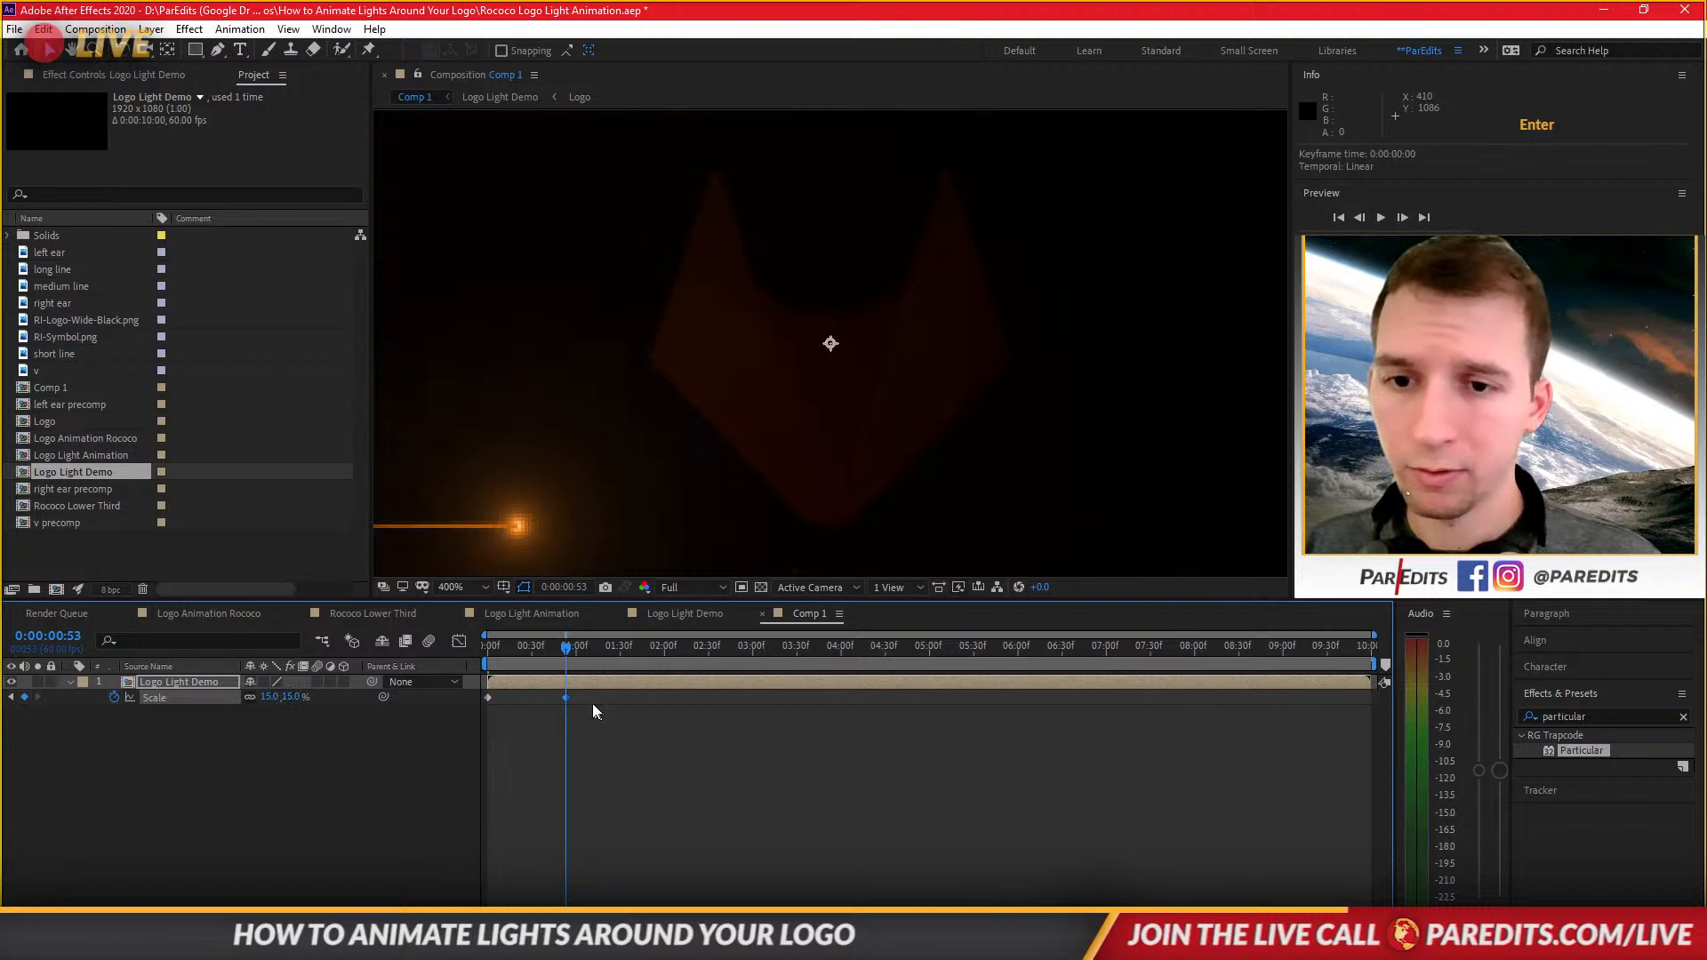
Move the second Scale keyframe out to about 10:22 and preview the zoom from the start to about 4:27.
{"action": "left_click_drag", "start_coordinate": [575, 697], "coordinate": [1078, 697]}
{"action": "left_click_drag", "start_coordinate": [1280, 709], "coordinate": [1419, 715]}
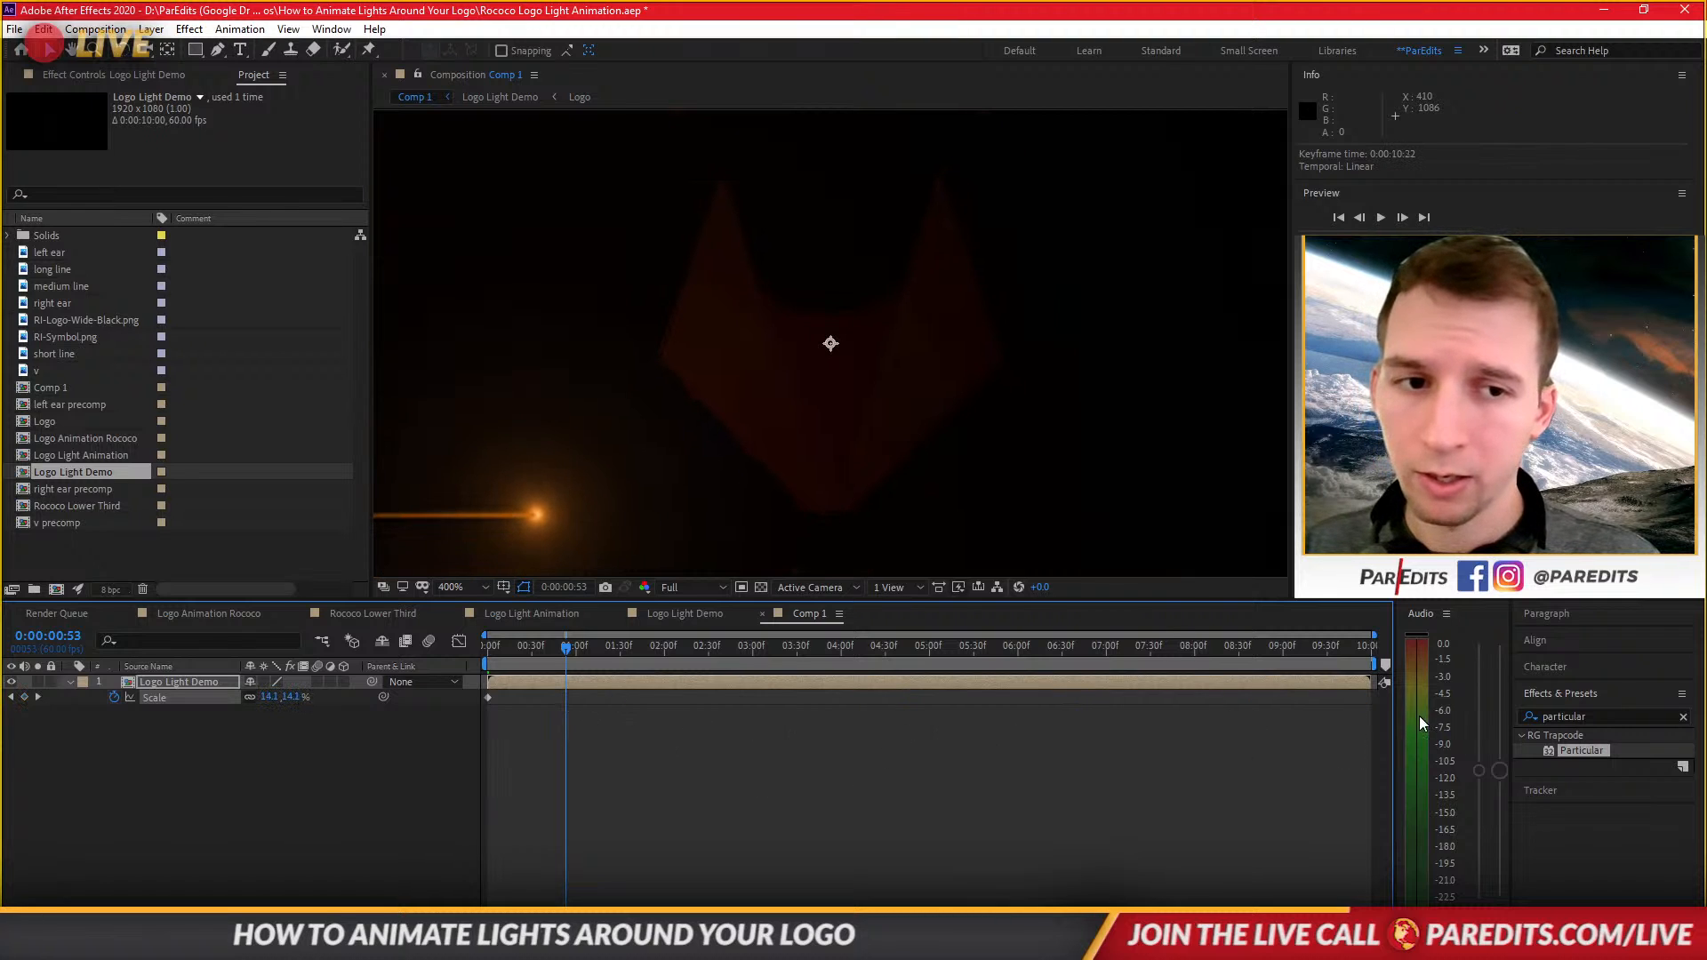
{"action": "left_click", "coordinate": [672, 708]}
{"action": "left_click_drag", "start_coordinate": [540, 642], "coordinate": [416, 651]}
{"action": "left_click", "coordinate": [567, 765]}
{"action": "key", "text": "space"}
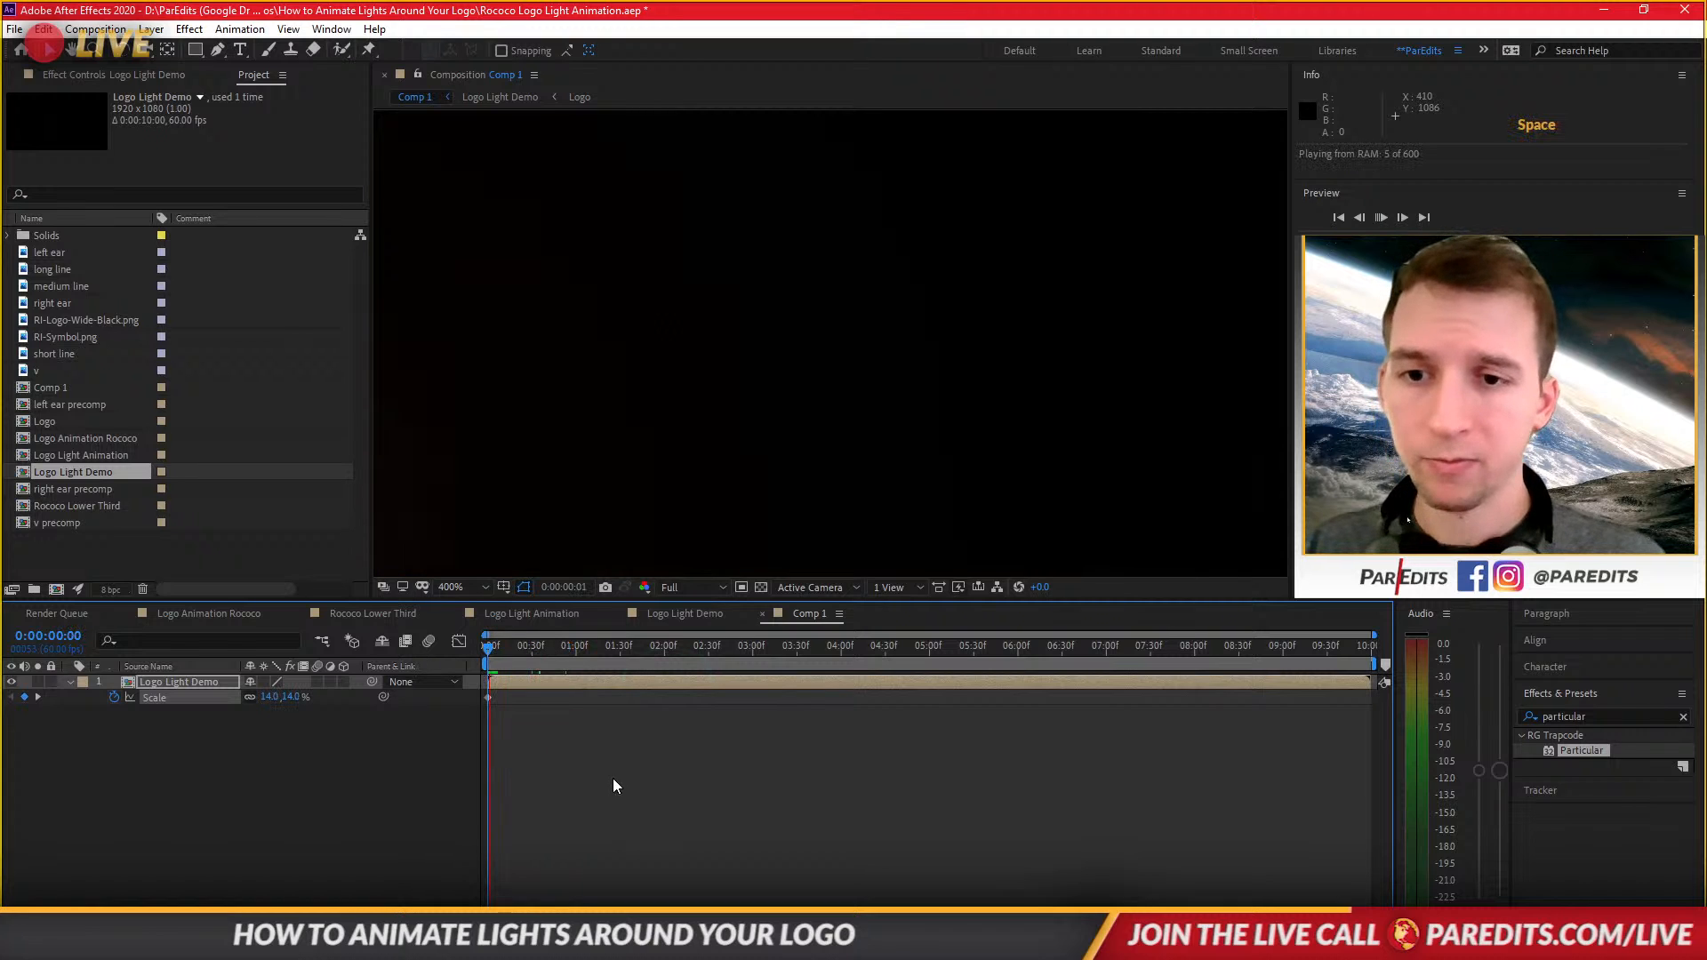
{"action": "left_click_drag", "start_coordinate": [657, 648], "coordinate": [881, 649]}
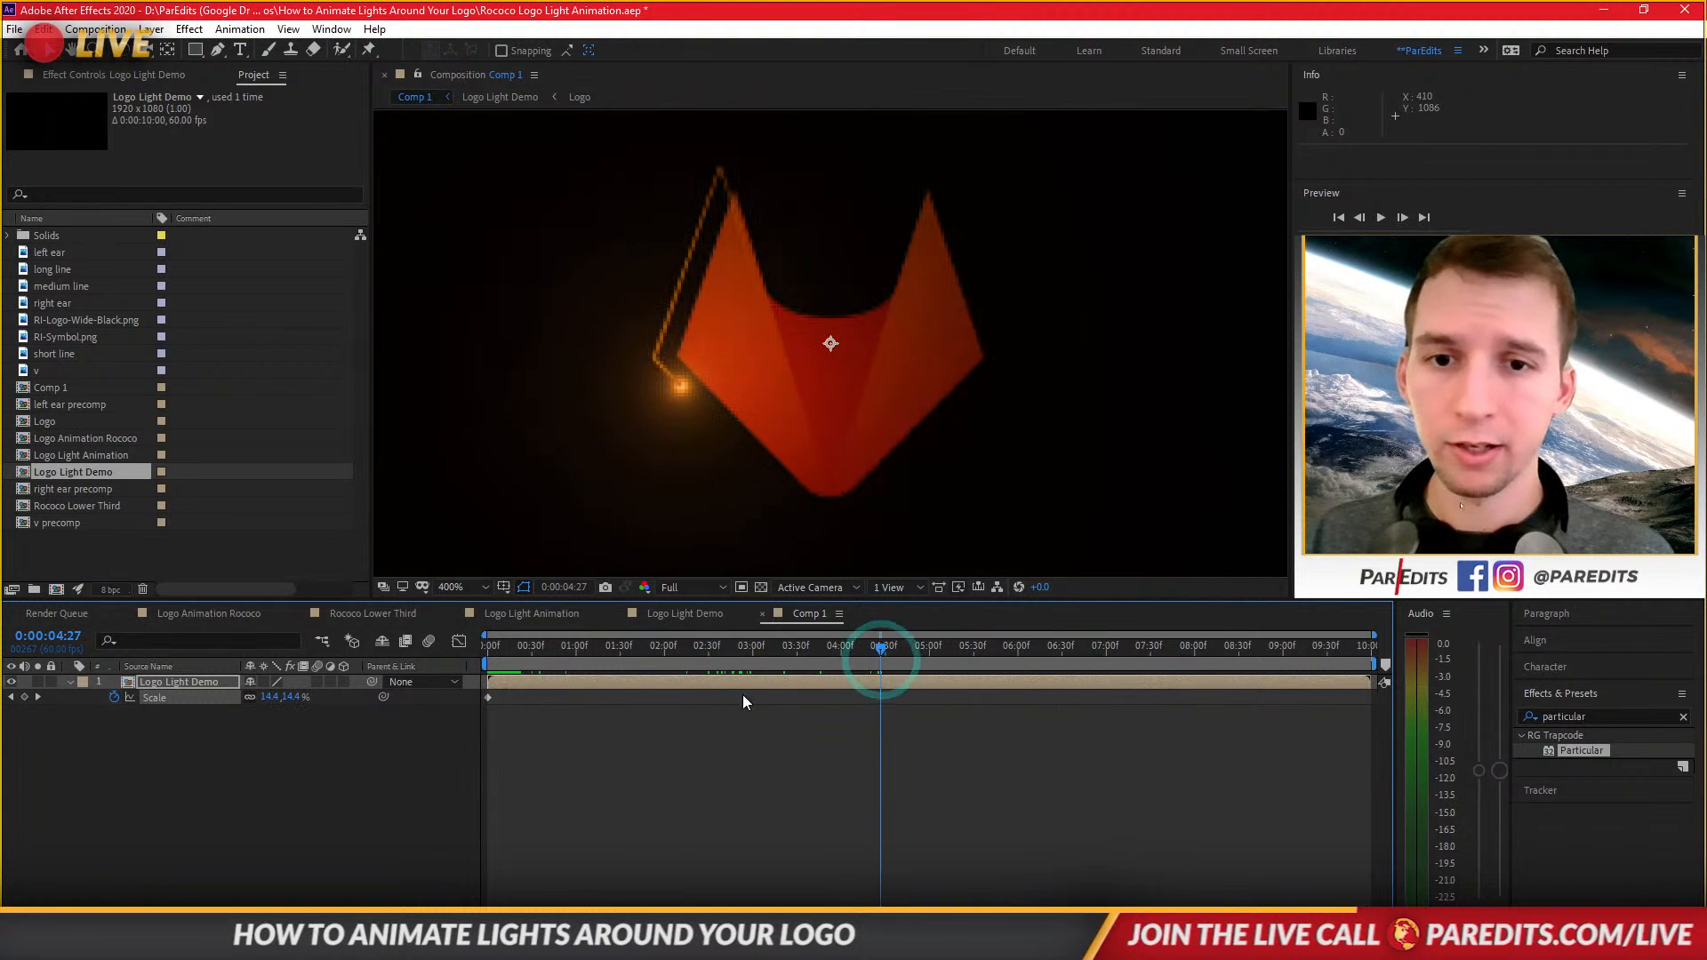
In the Logo Light Demo comp, delete the Logo layer's Position keyframe and set its Z position to 4.
{"action": "left_click", "coordinate": [709, 617]}
{"action": "left_click", "coordinate": [701, 877]}
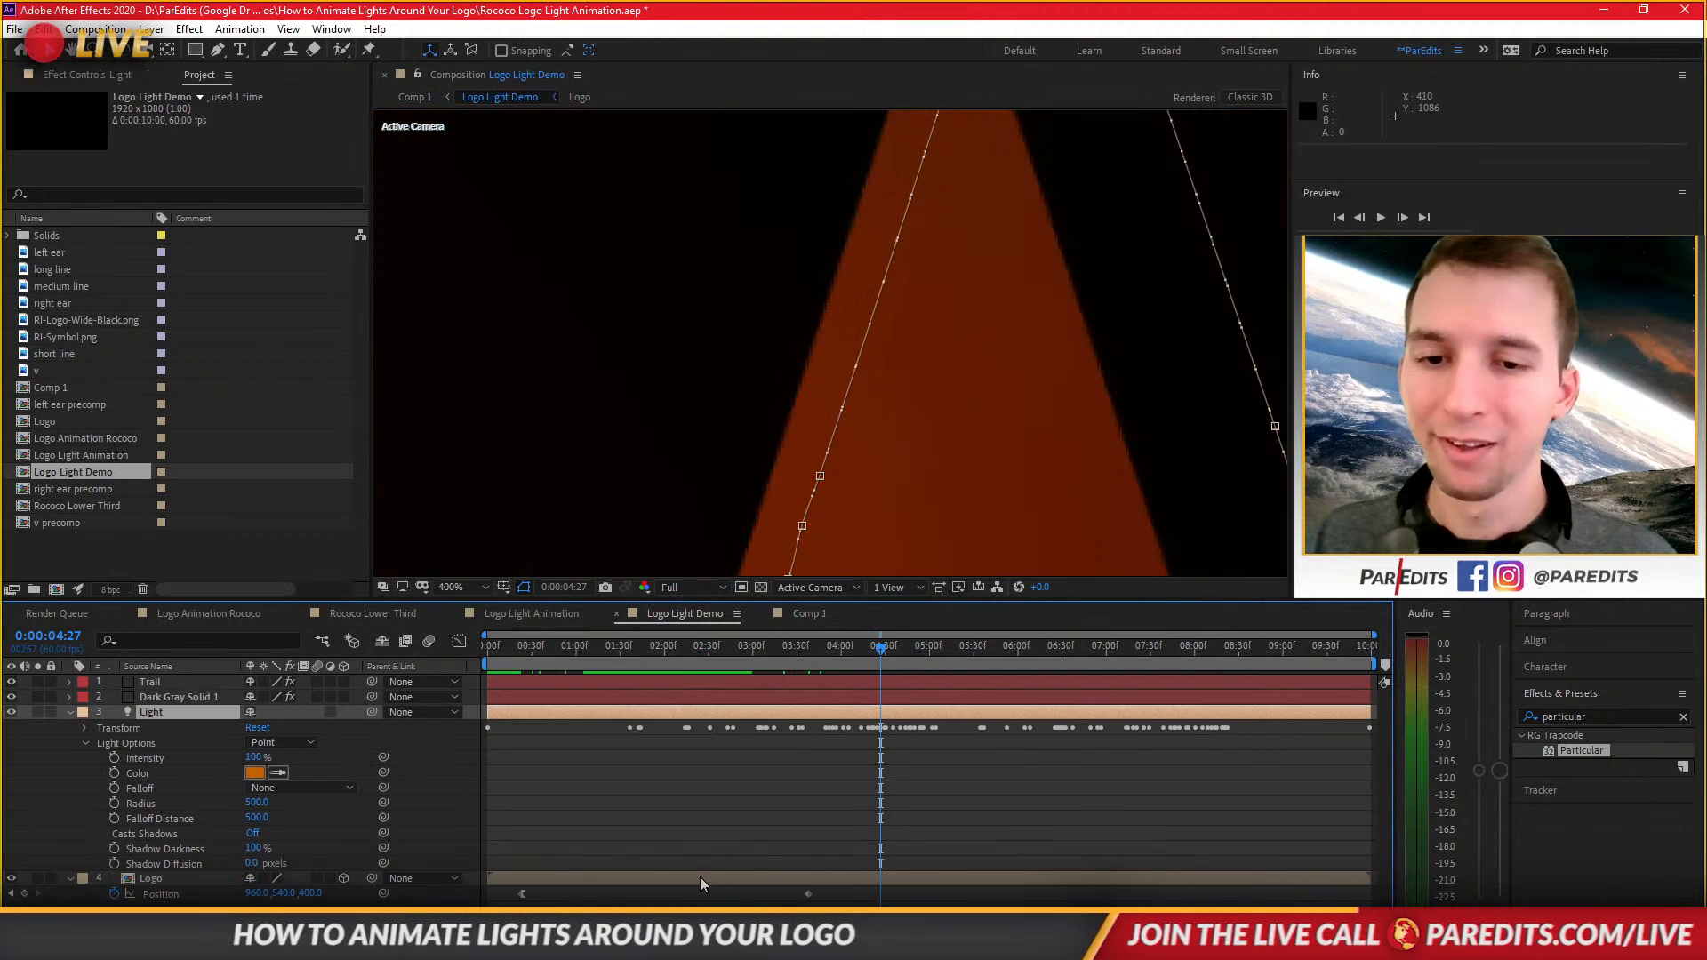
{"action": "left_click", "coordinate": [809, 893]}
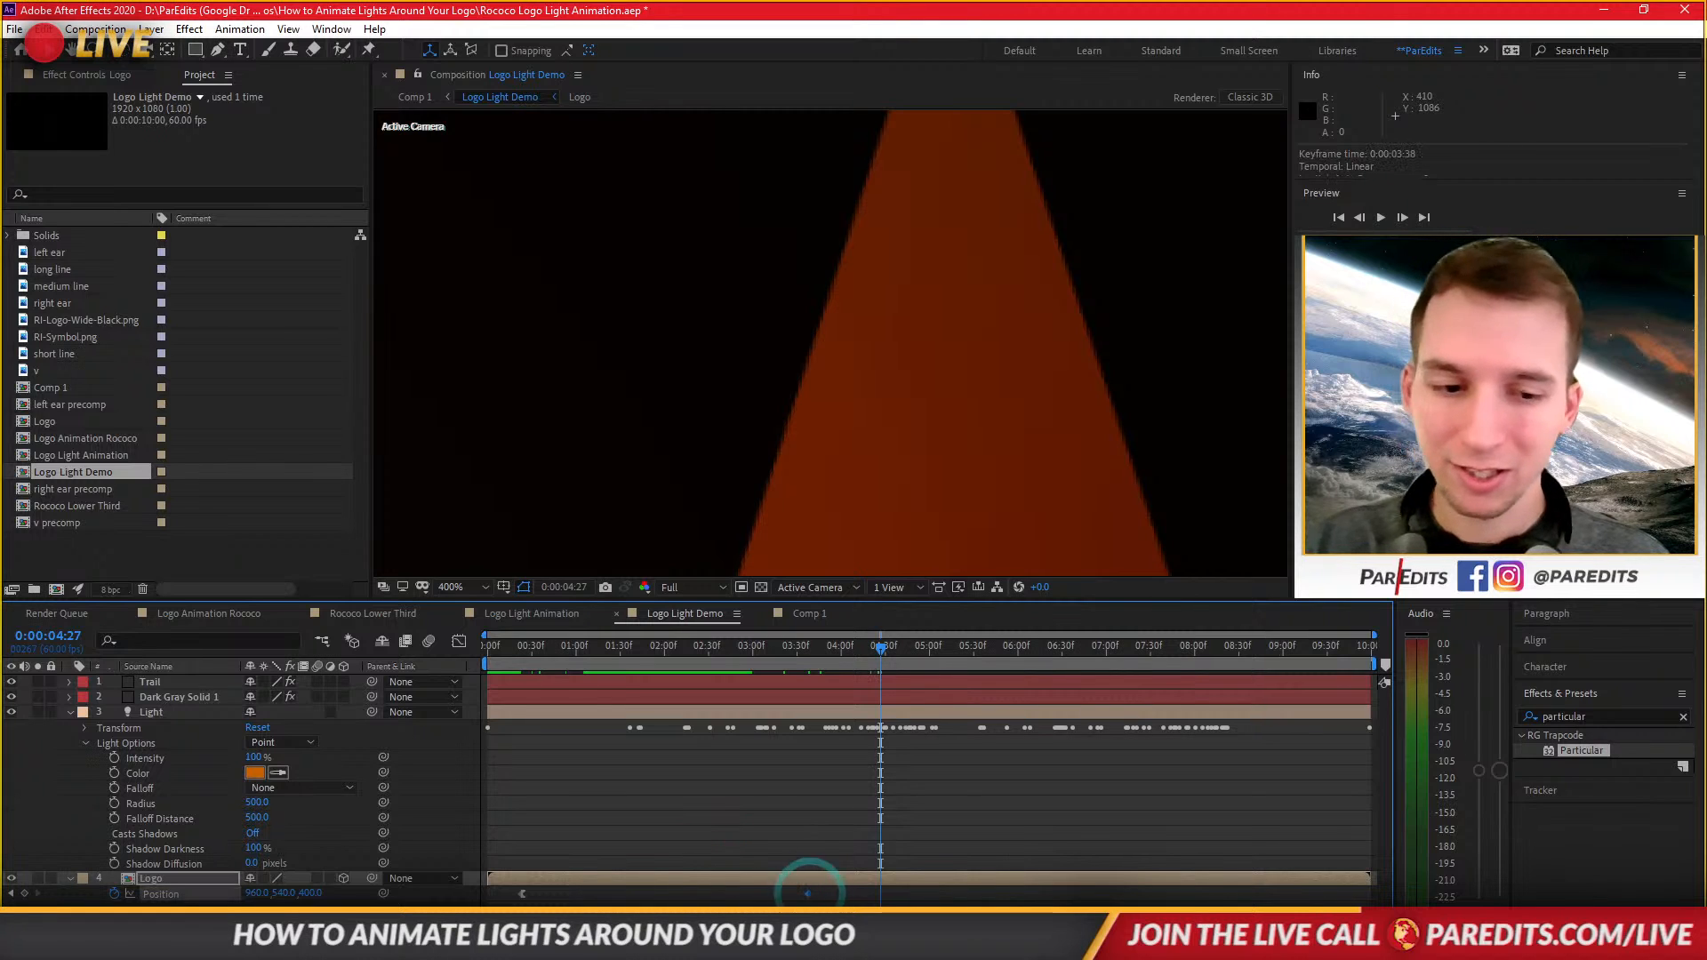
{"action": "key", "text": "Delete"}
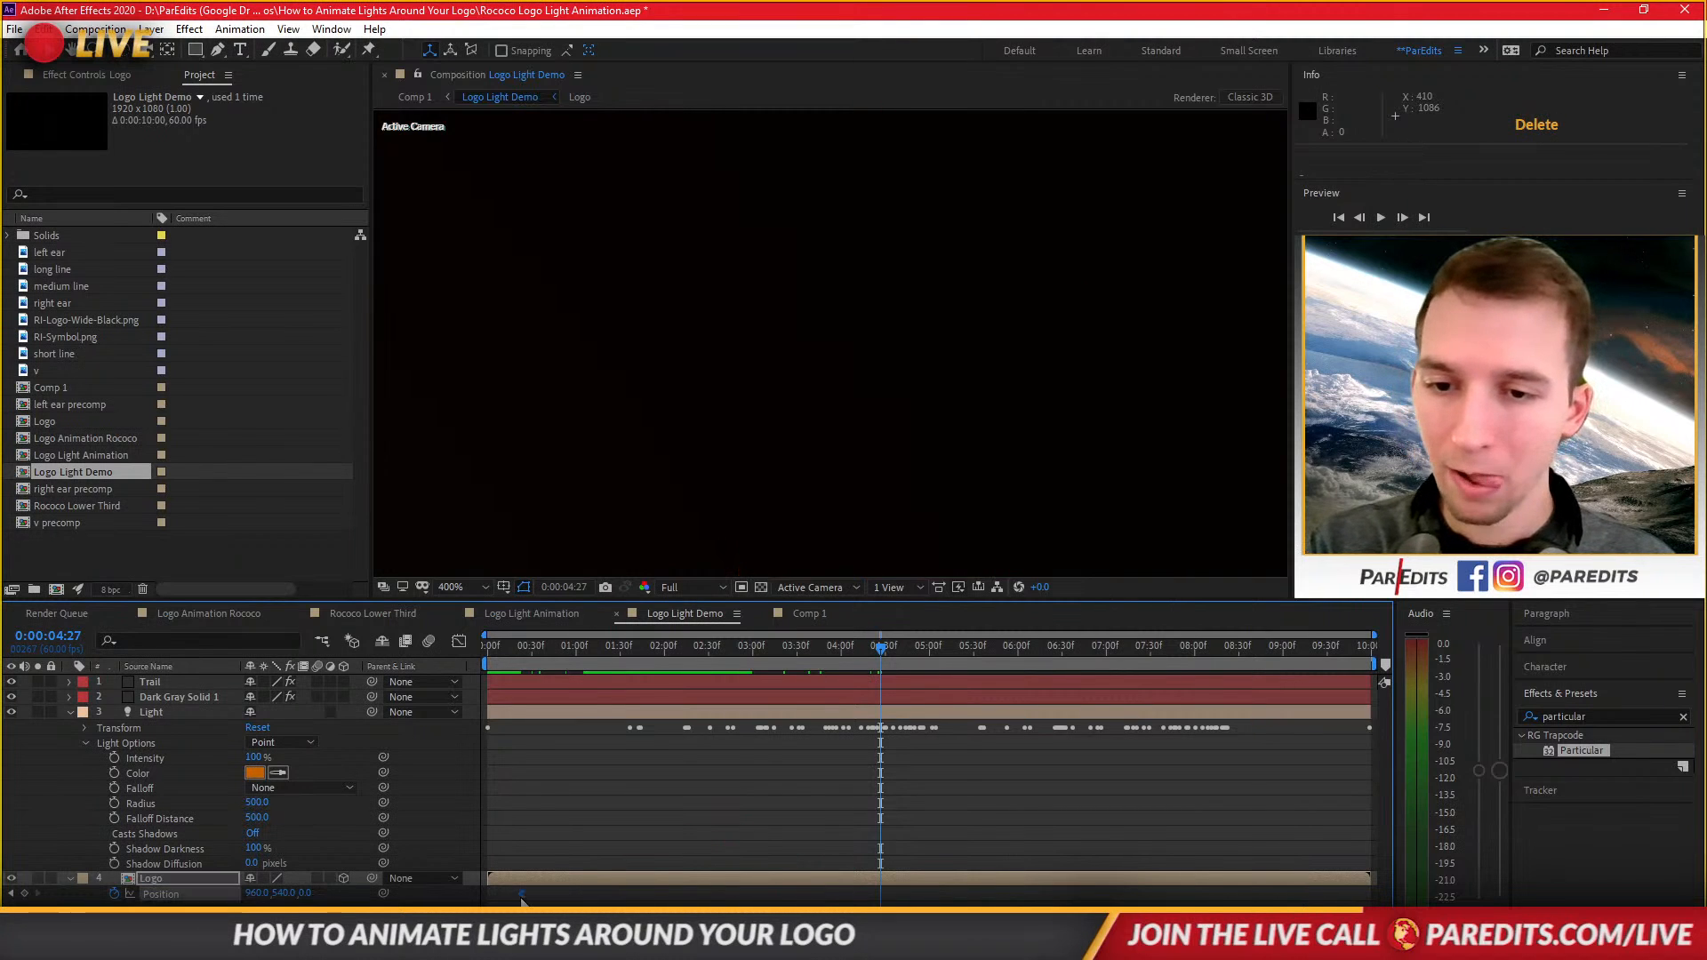
{"action": "left_click", "coordinate": [287, 893]}
{"action": "key", "text": "Tab"}
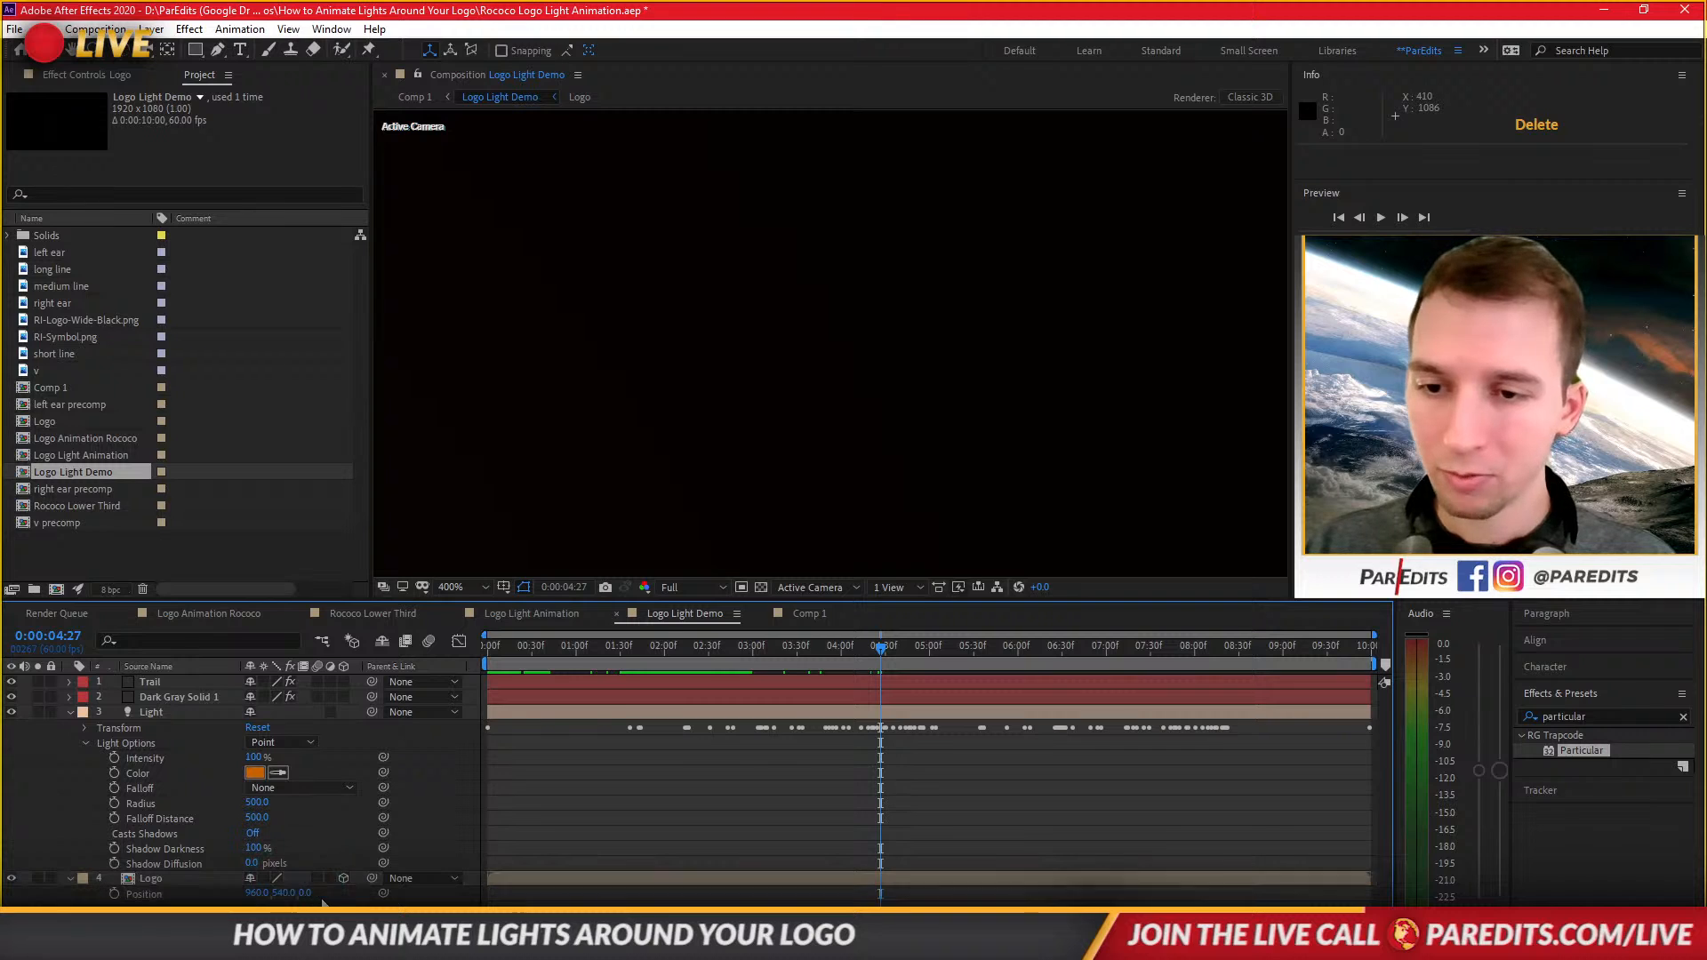
{"action": "type", "text": "4"}
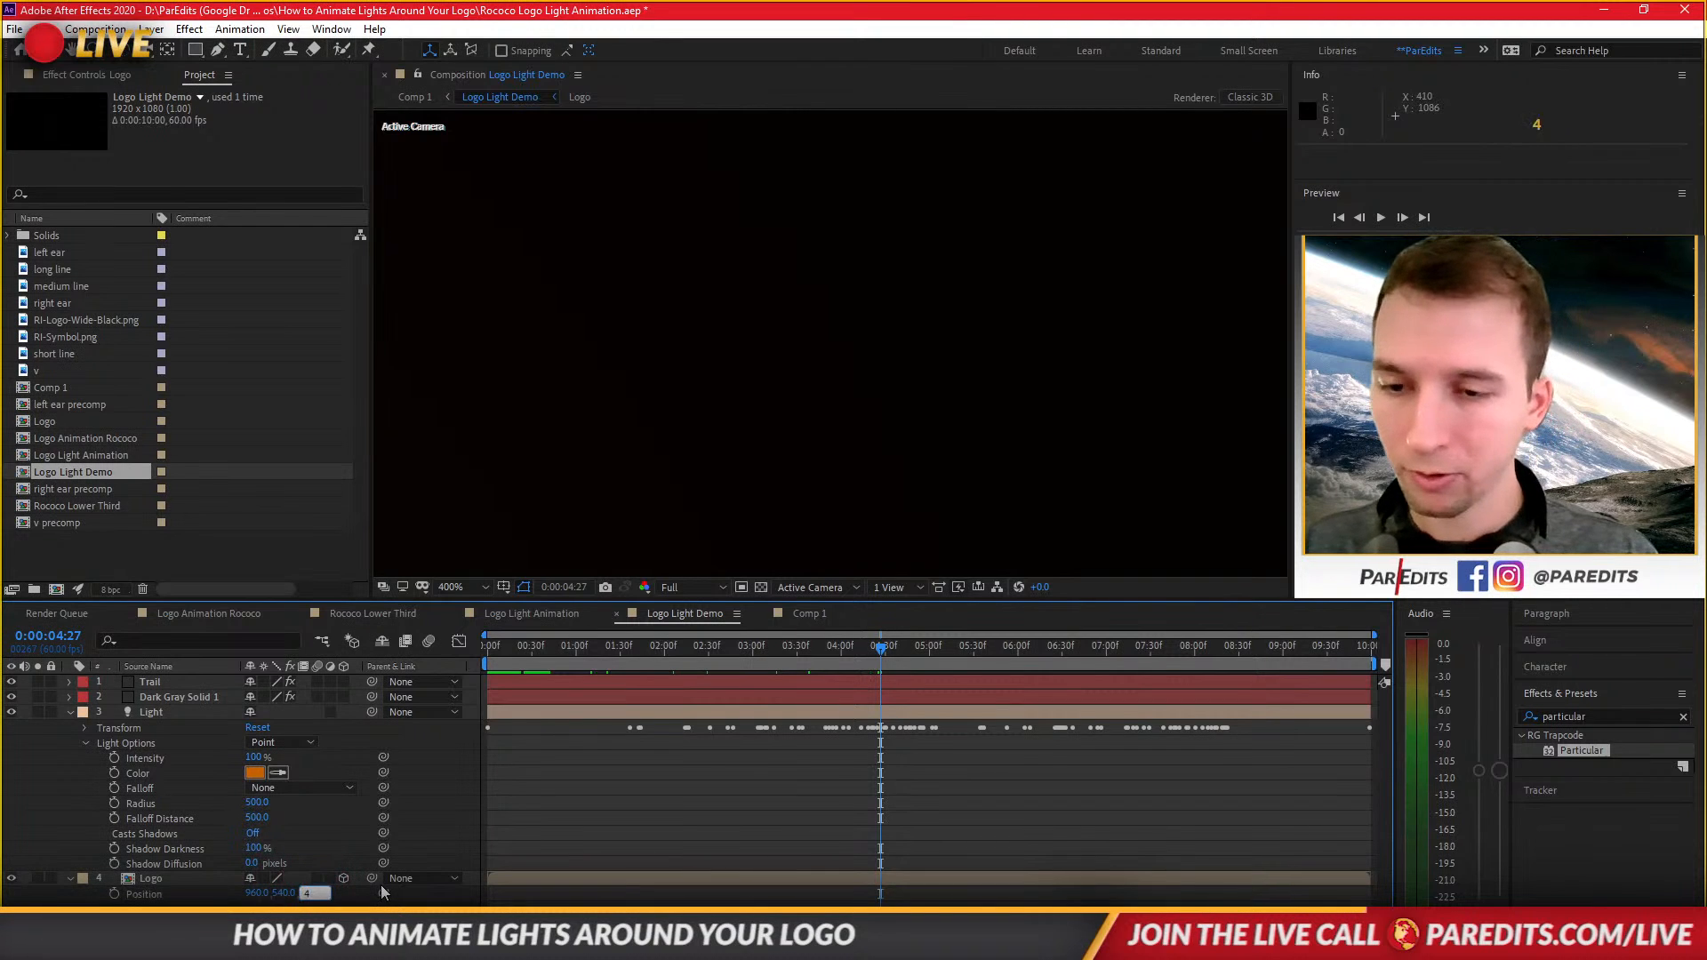
{"action": "key", "text": "Return"}
Review the nested result in Comp 1 around 3:41 and inspect the layers of the Logo Light Demo comp.
{"action": "left_click", "coordinate": [789, 614]}
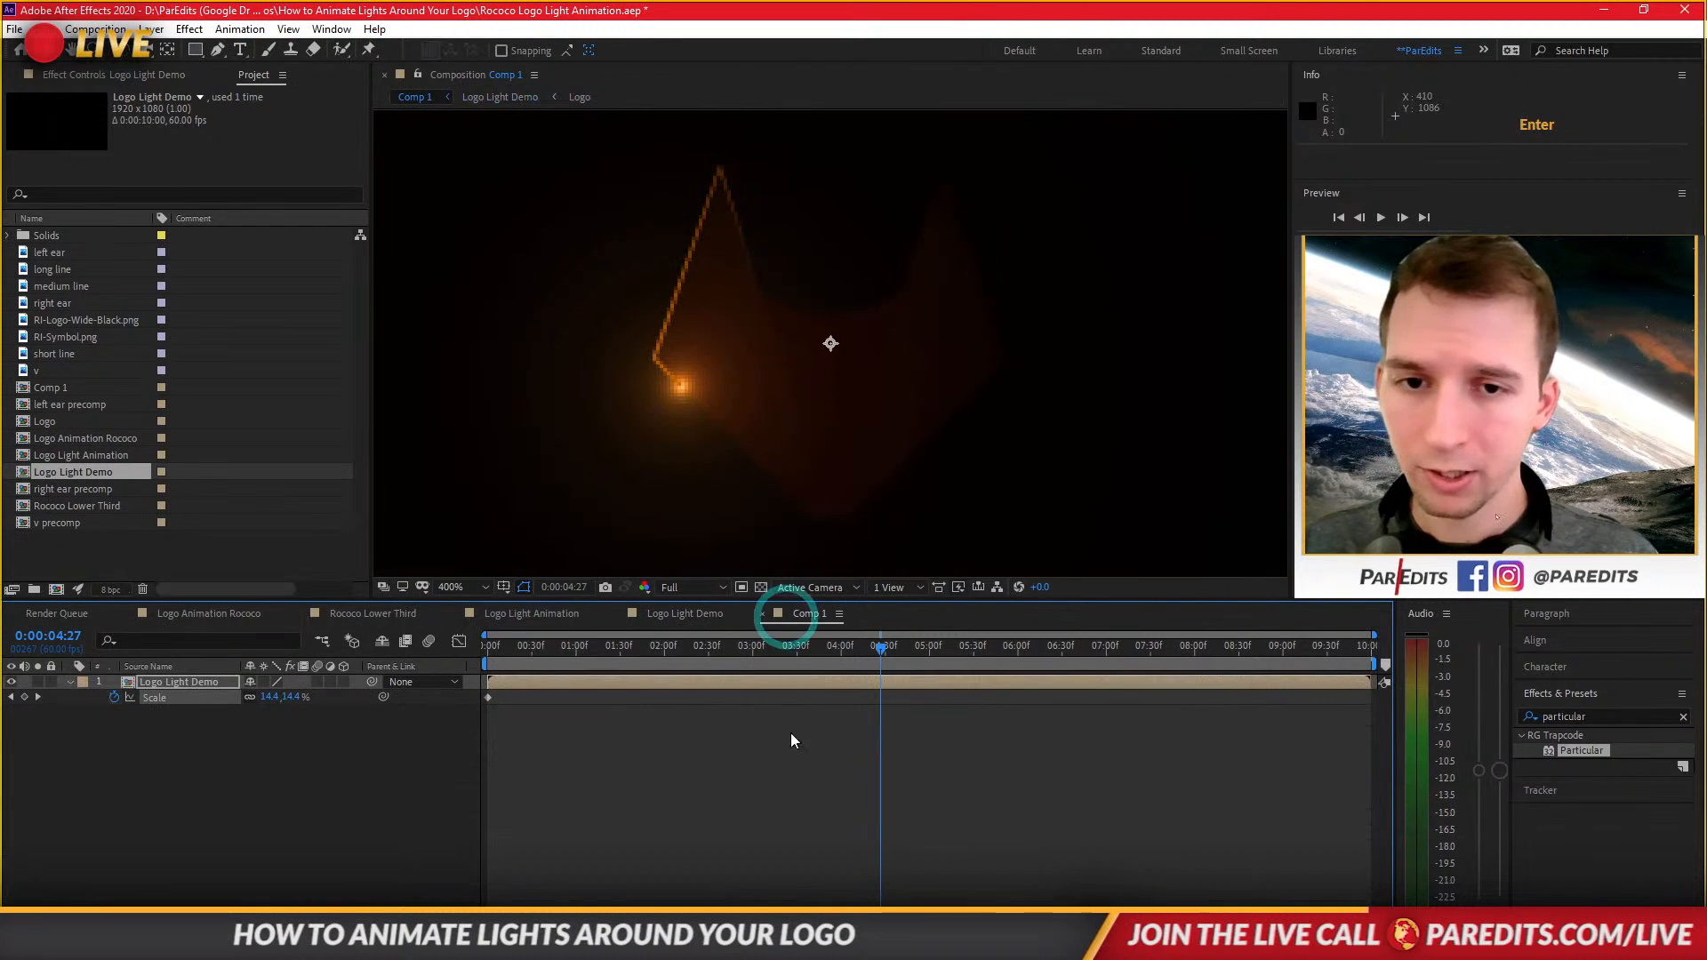
{"action": "left_click_drag", "start_coordinate": [704, 648], "coordinate": [813, 637]}
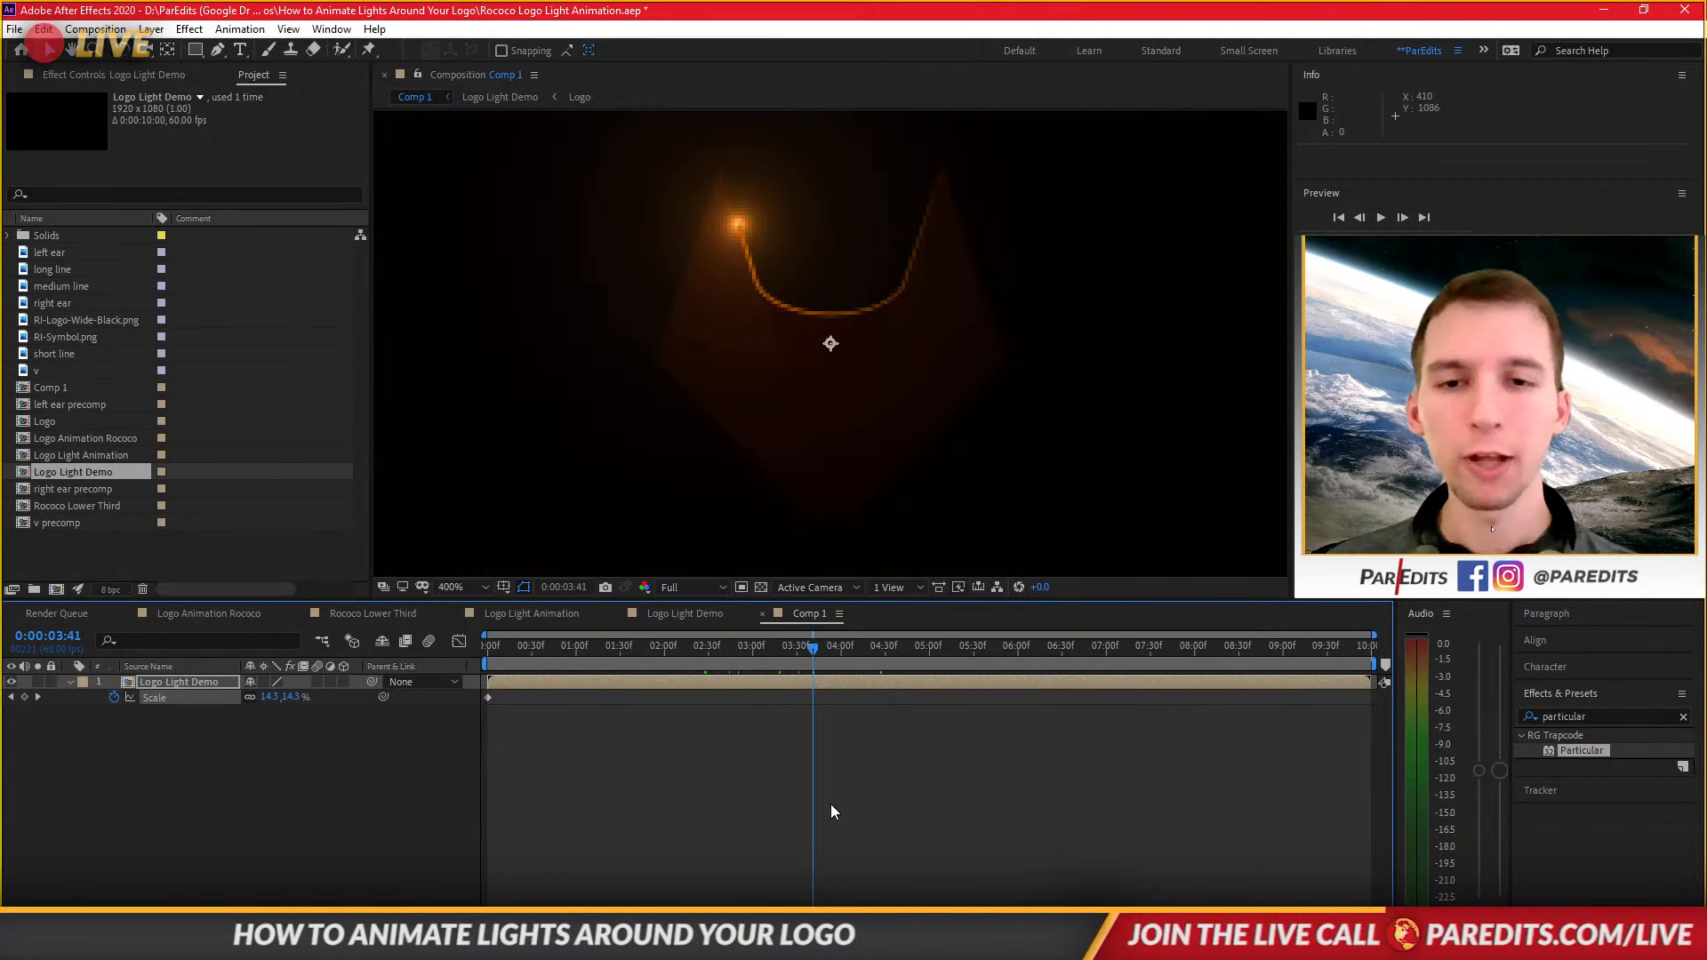
{"action": "left_click", "coordinate": [762, 615]}
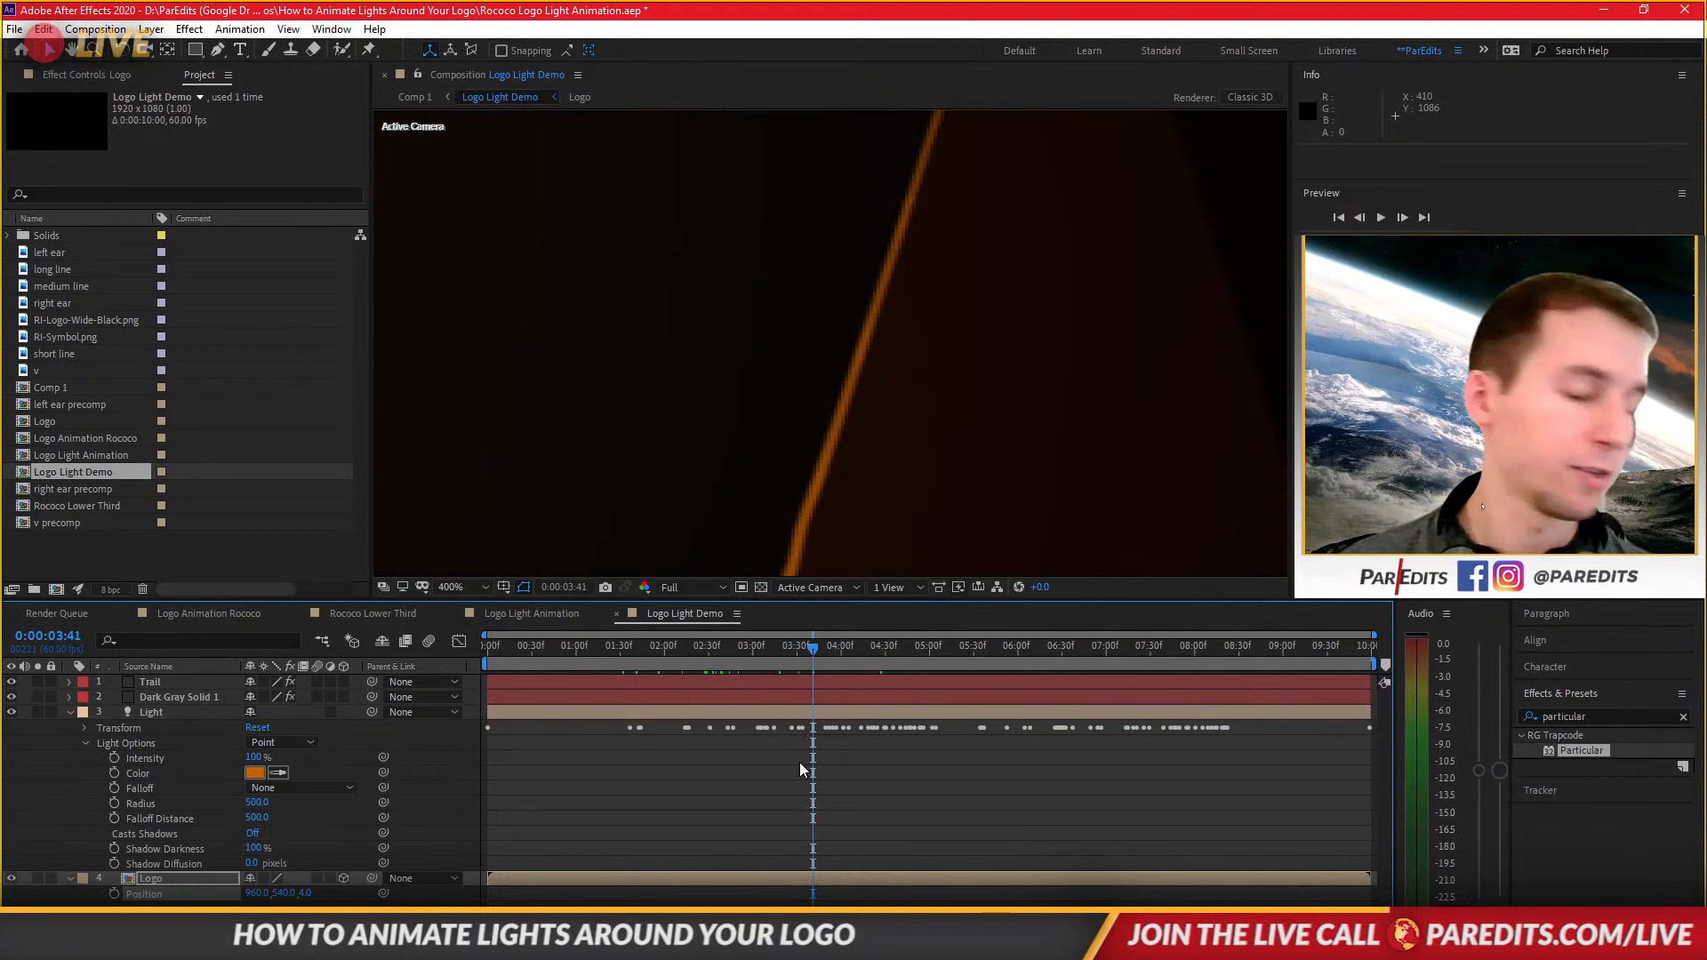
{"action": "left_click", "coordinate": [706, 830]}
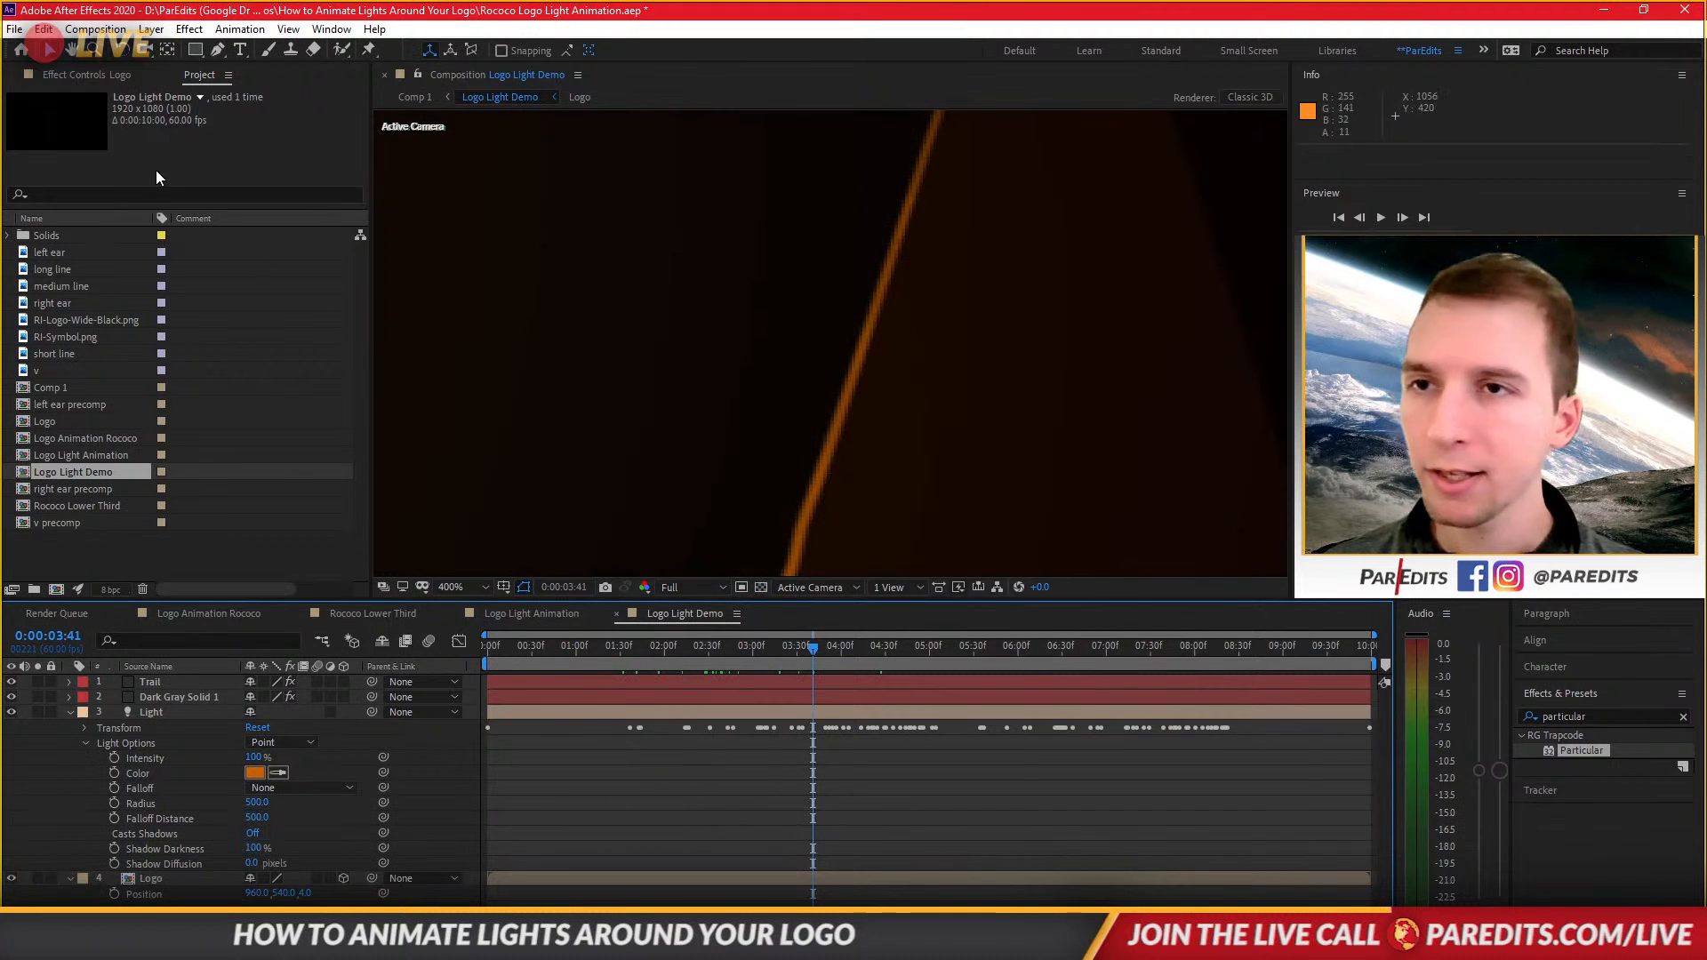
{"action": "left_click", "coordinate": [96, 73]}
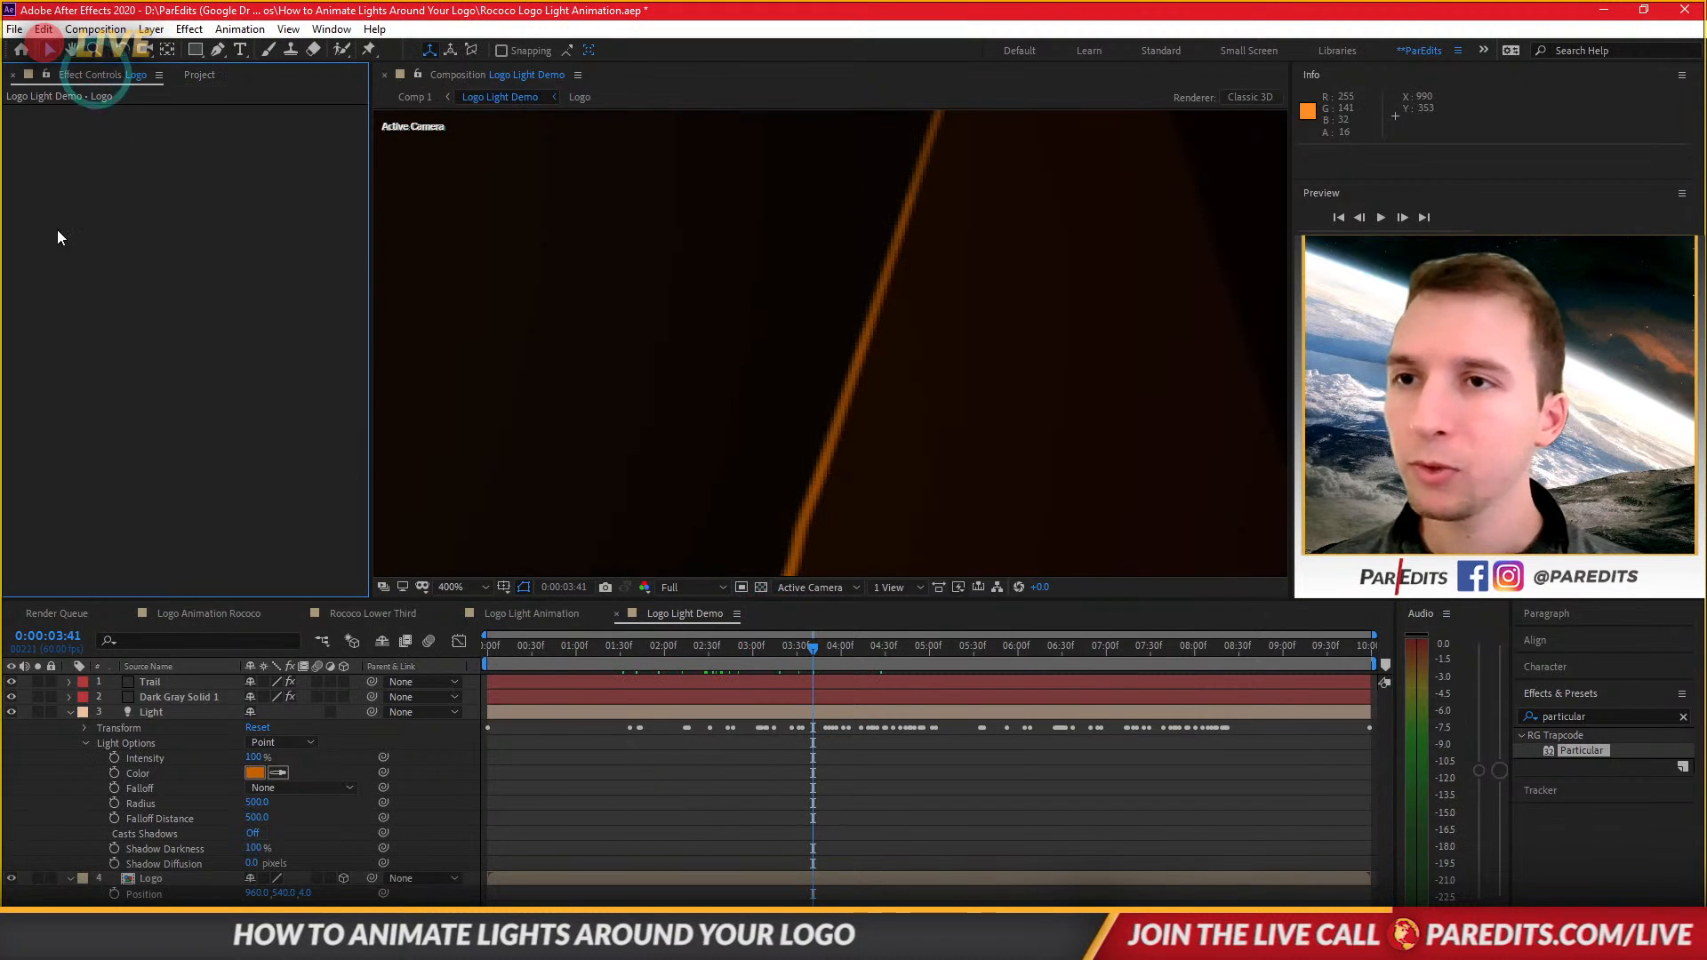
{"action": "left_click", "coordinate": [194, 73]}
{"action": "left_click", "coordinate": [210, 697]}
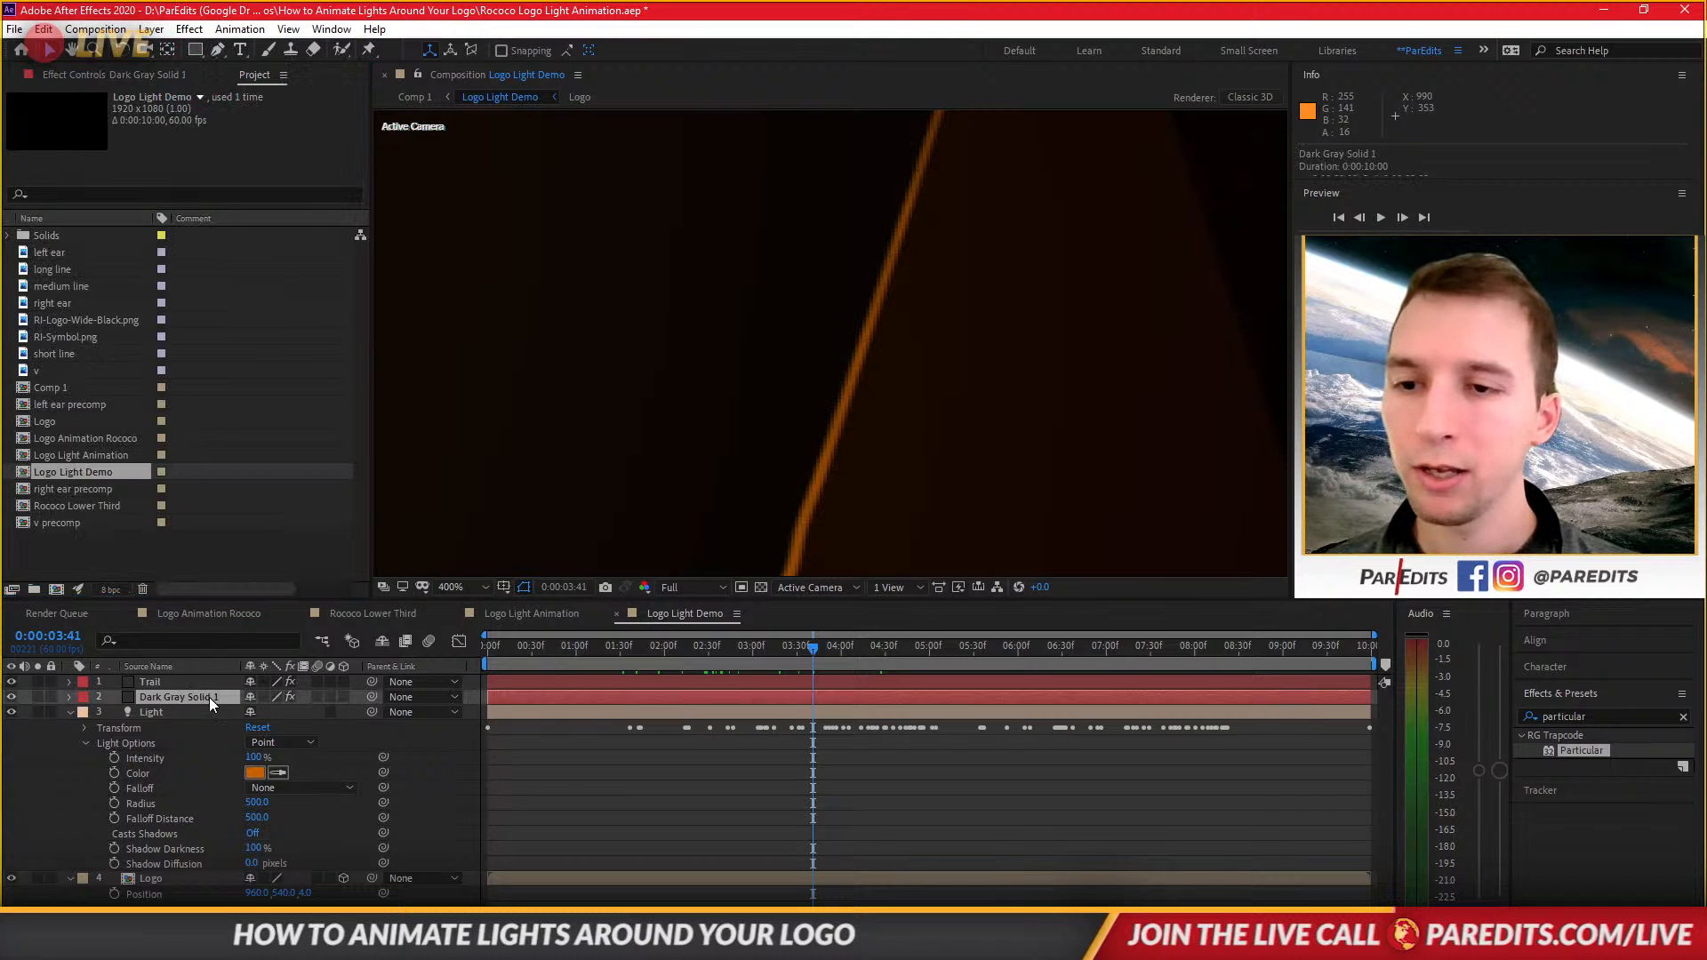
Open the Particular Designer for the Trail layer in the Logo Light Animation comp.
{"action": "left_click", "coordinate": [617, 613]}
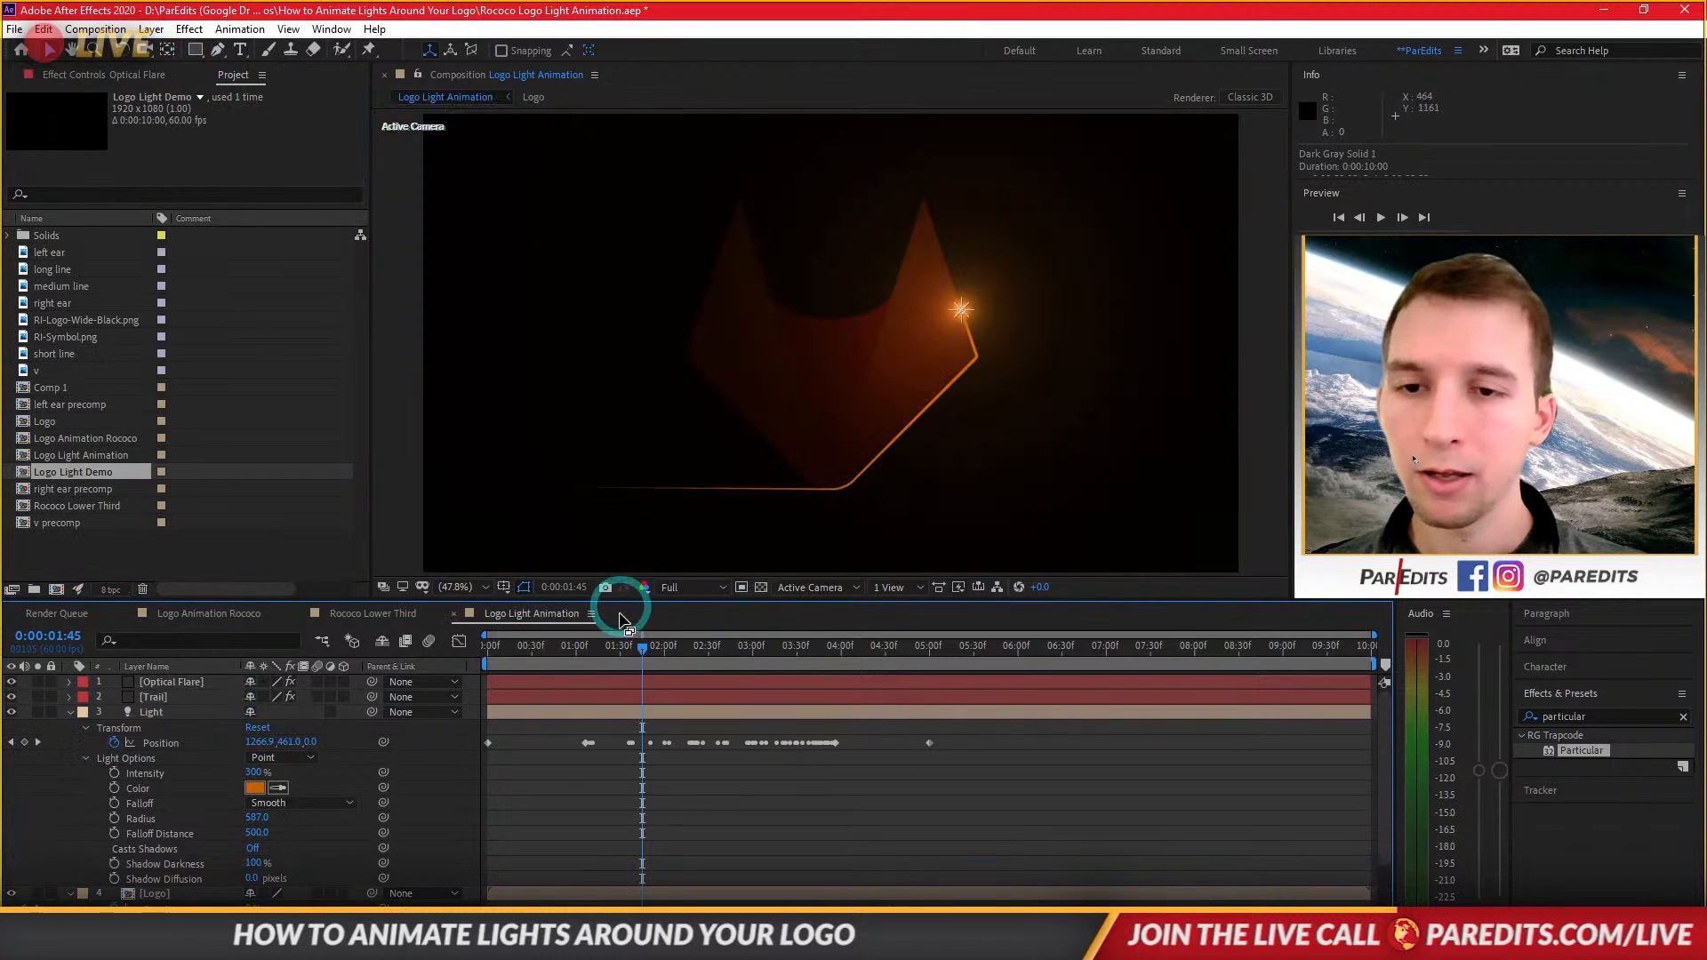
{"action": "left_click", "coordinate": [173, 695]}
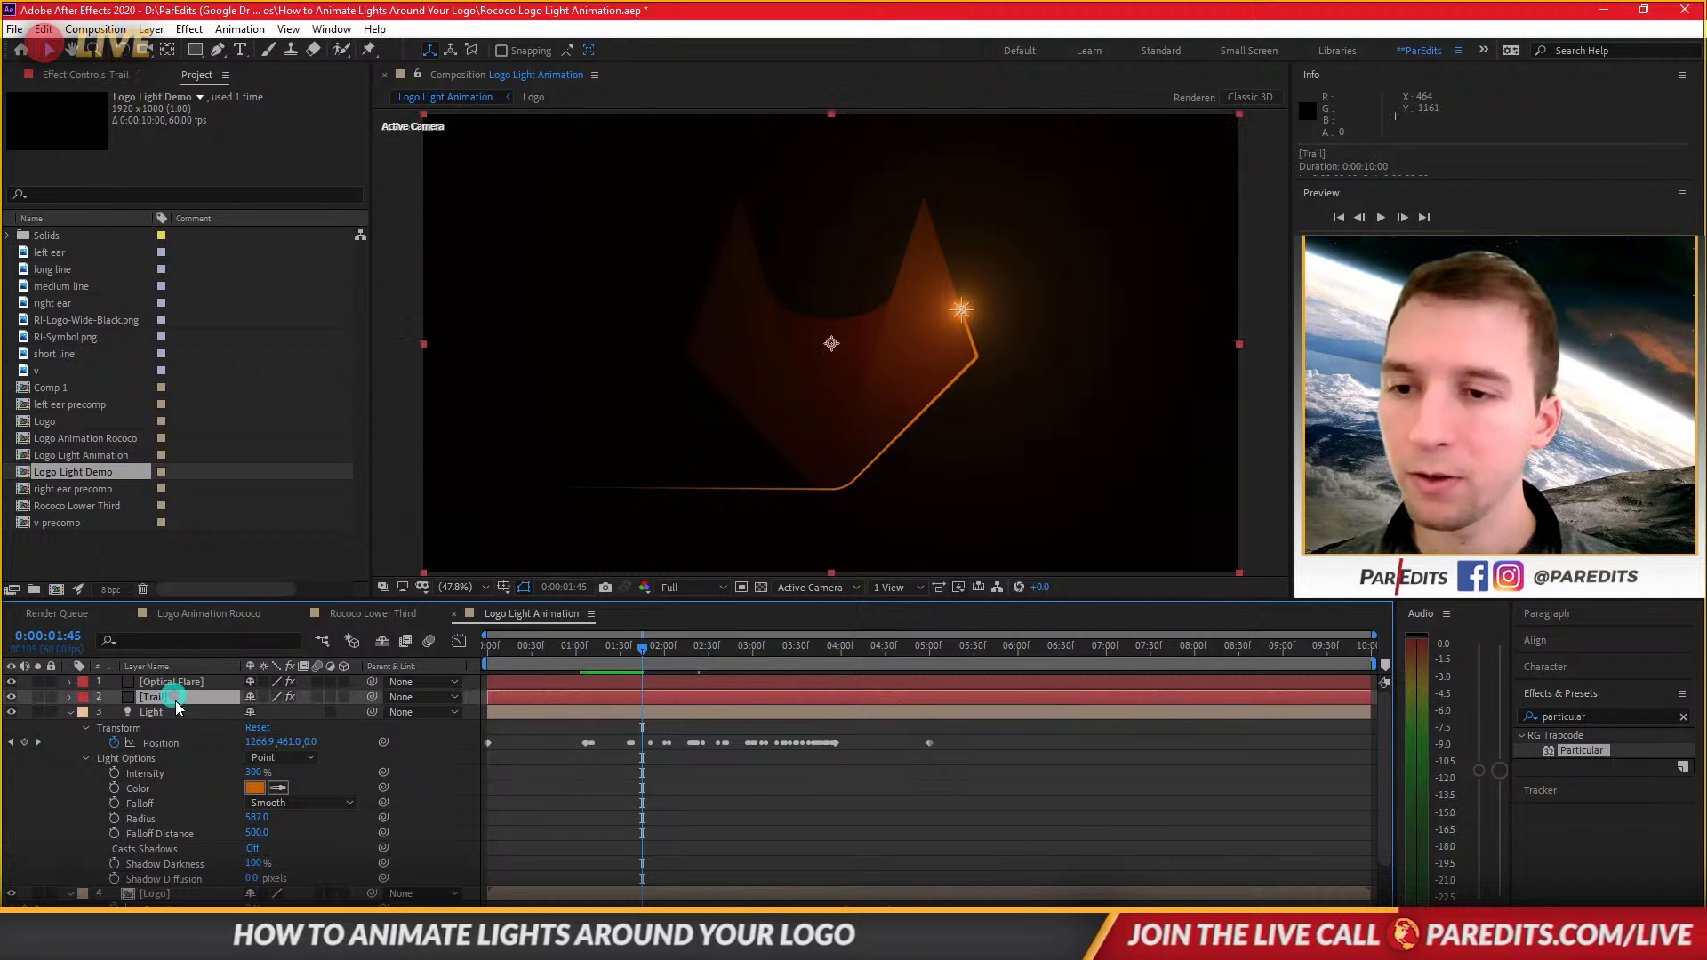
{"action": "left_click", "coordinate": [94, 73]}
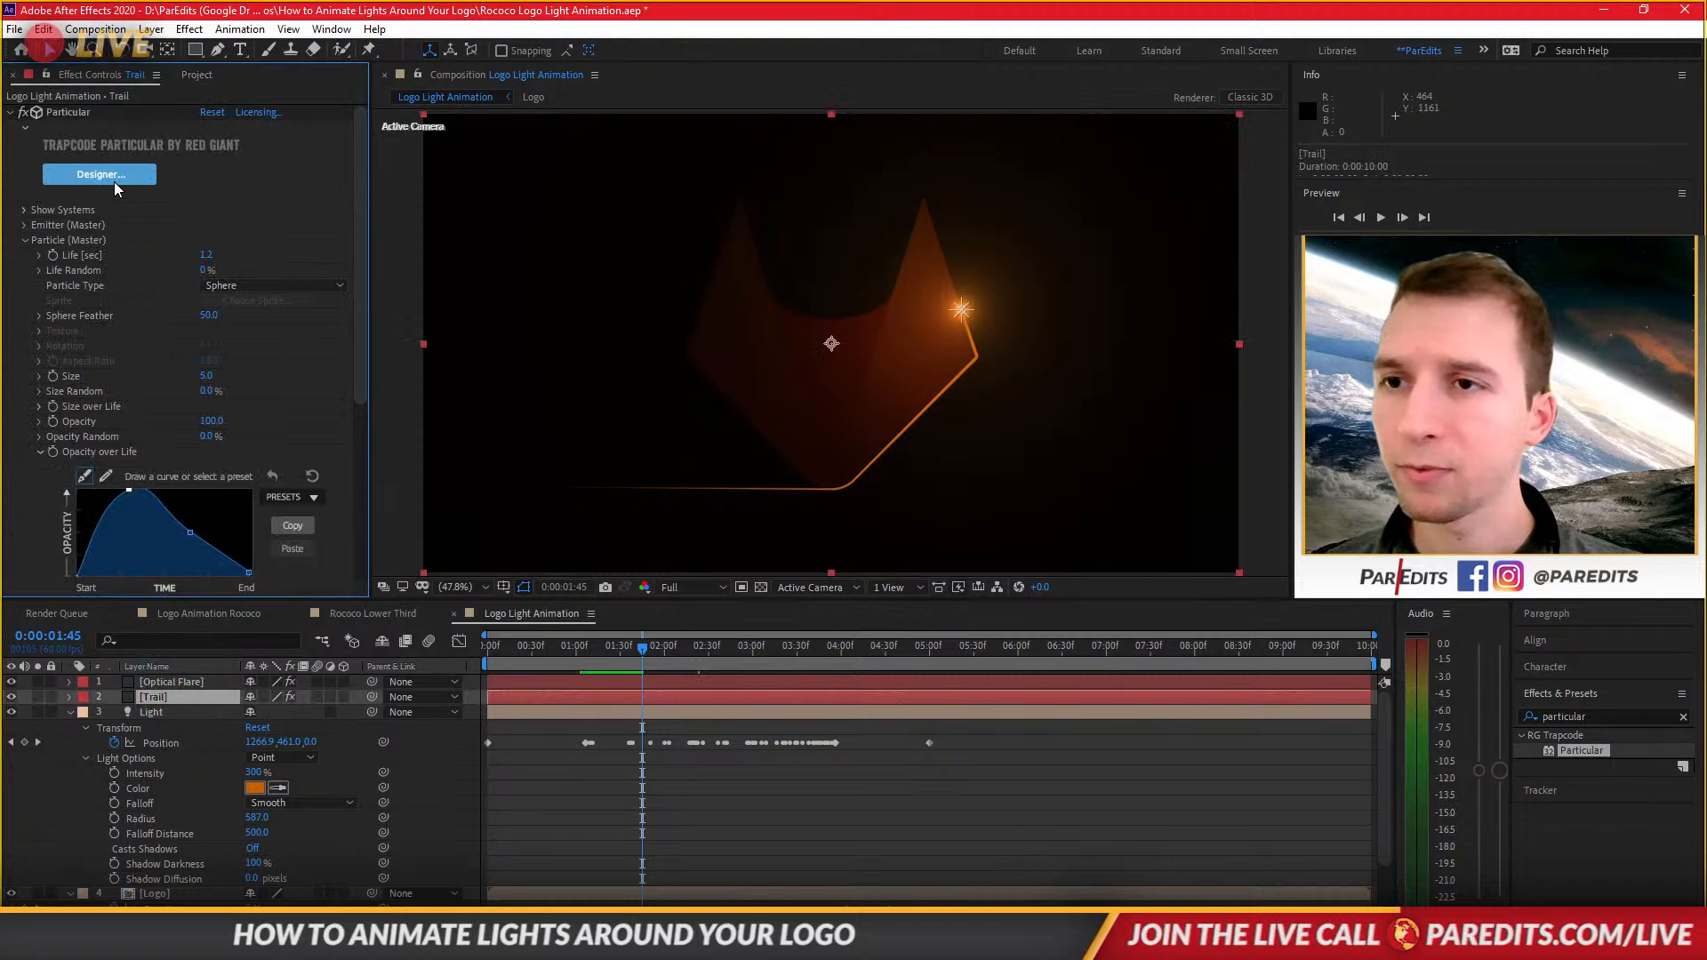
{"action": "left_click", "coordinate": [114, 179]}
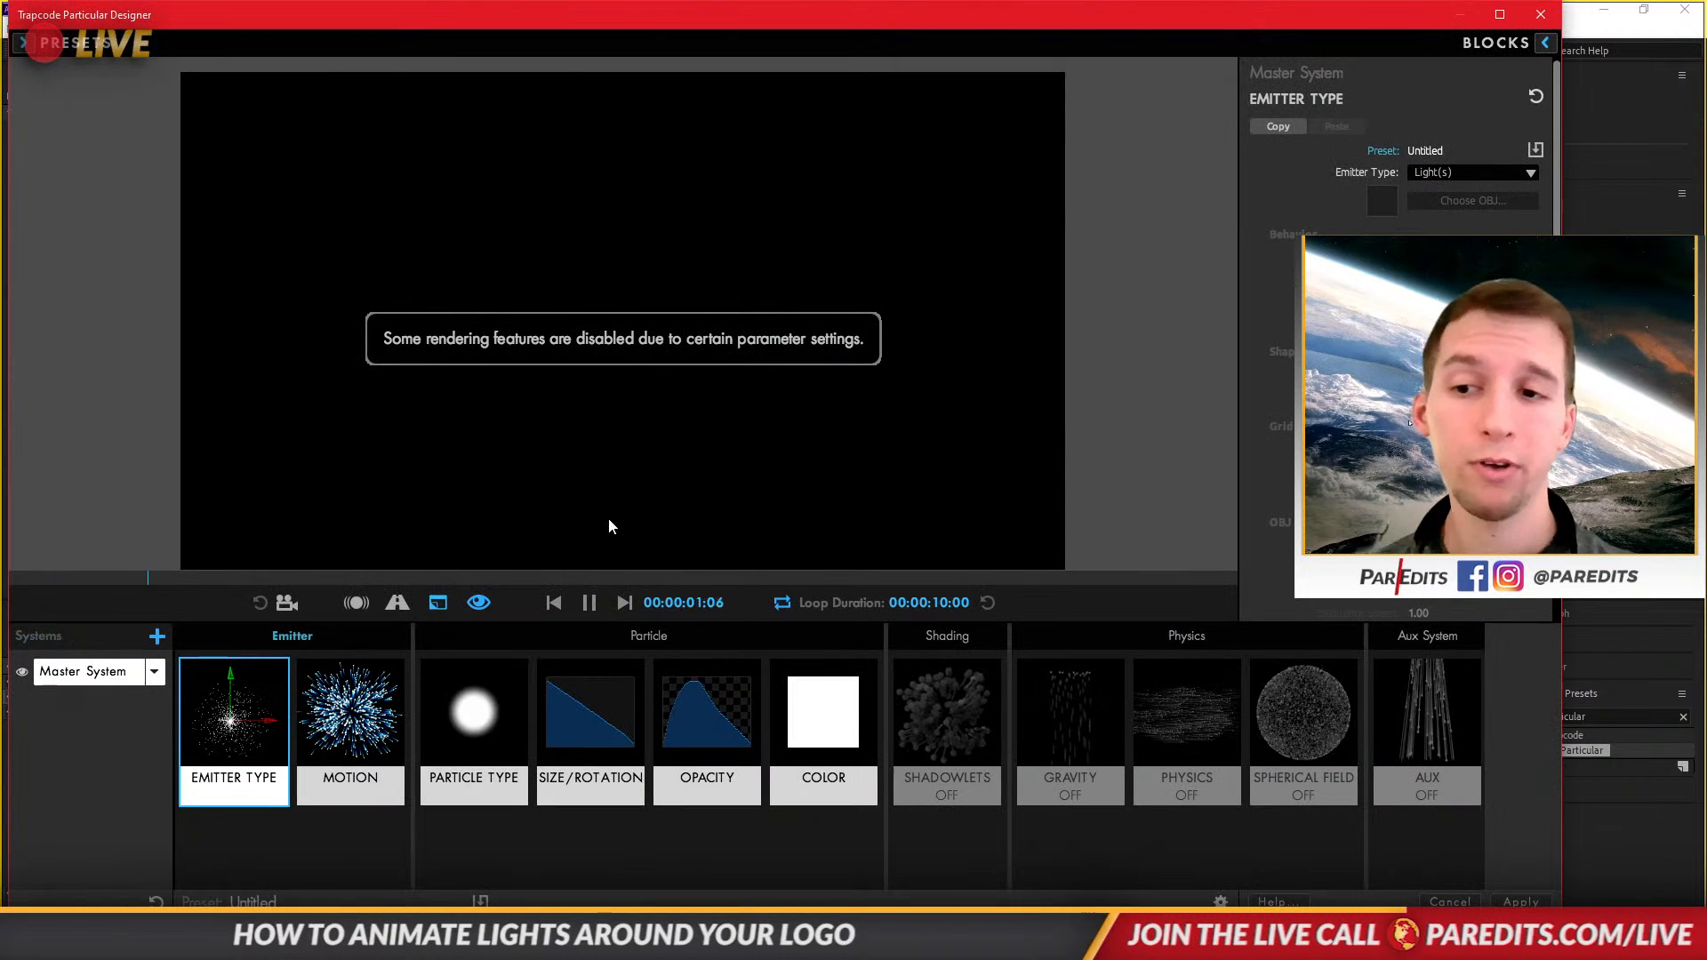
Browse the Light and Magic presets and apply the Ghost Trail preset to the Trail's Particular effect.
{"action": "left_click", "coordinate": [24, 44]}
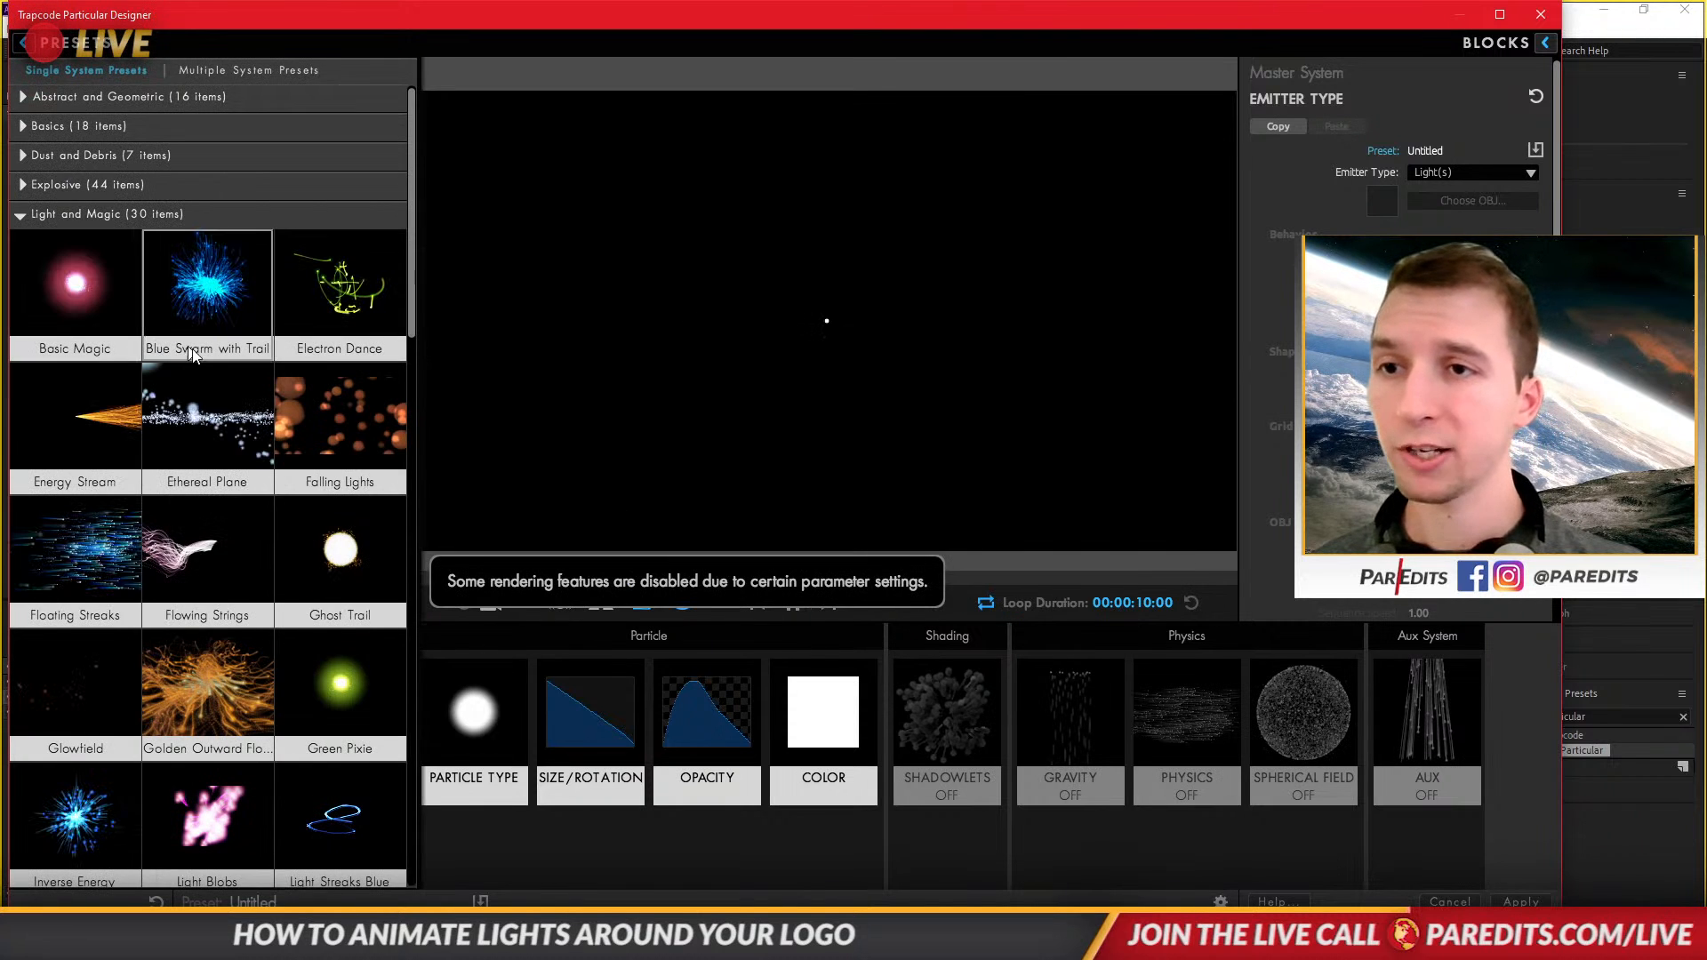
{"action": "left_click", "coordinate": [75, 416]}
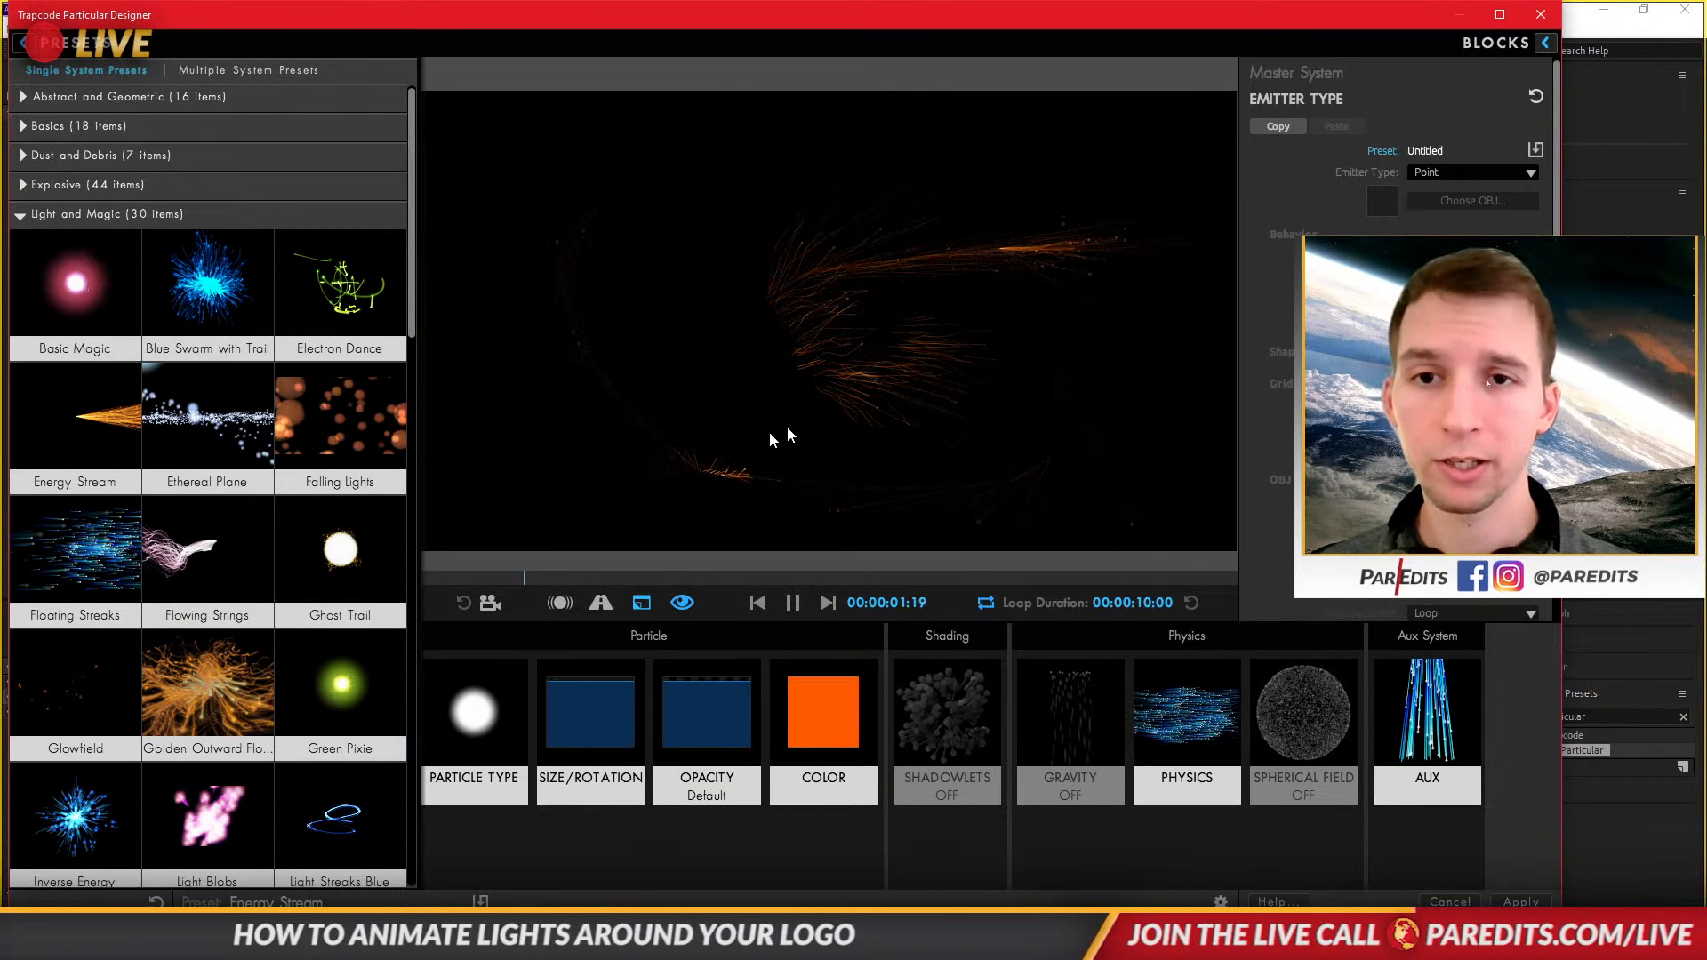
{"action": "left_click", "coordinate": [770, 480]}
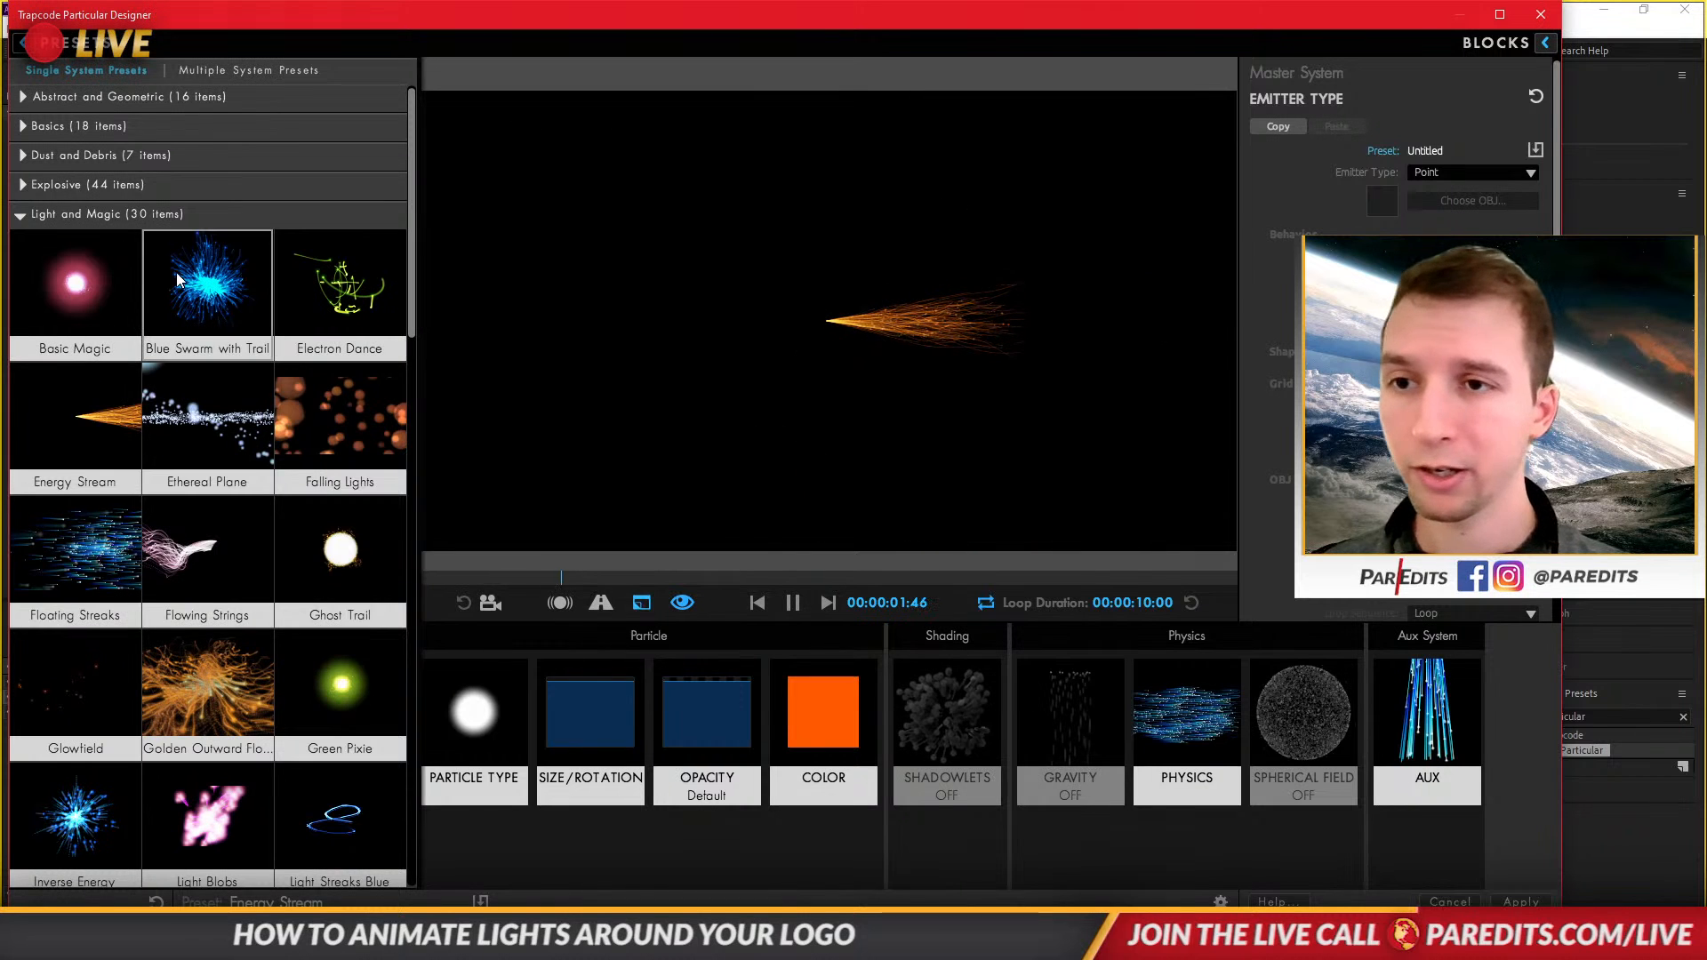
{"action": "left_click", "coordinate": [247, 313]}
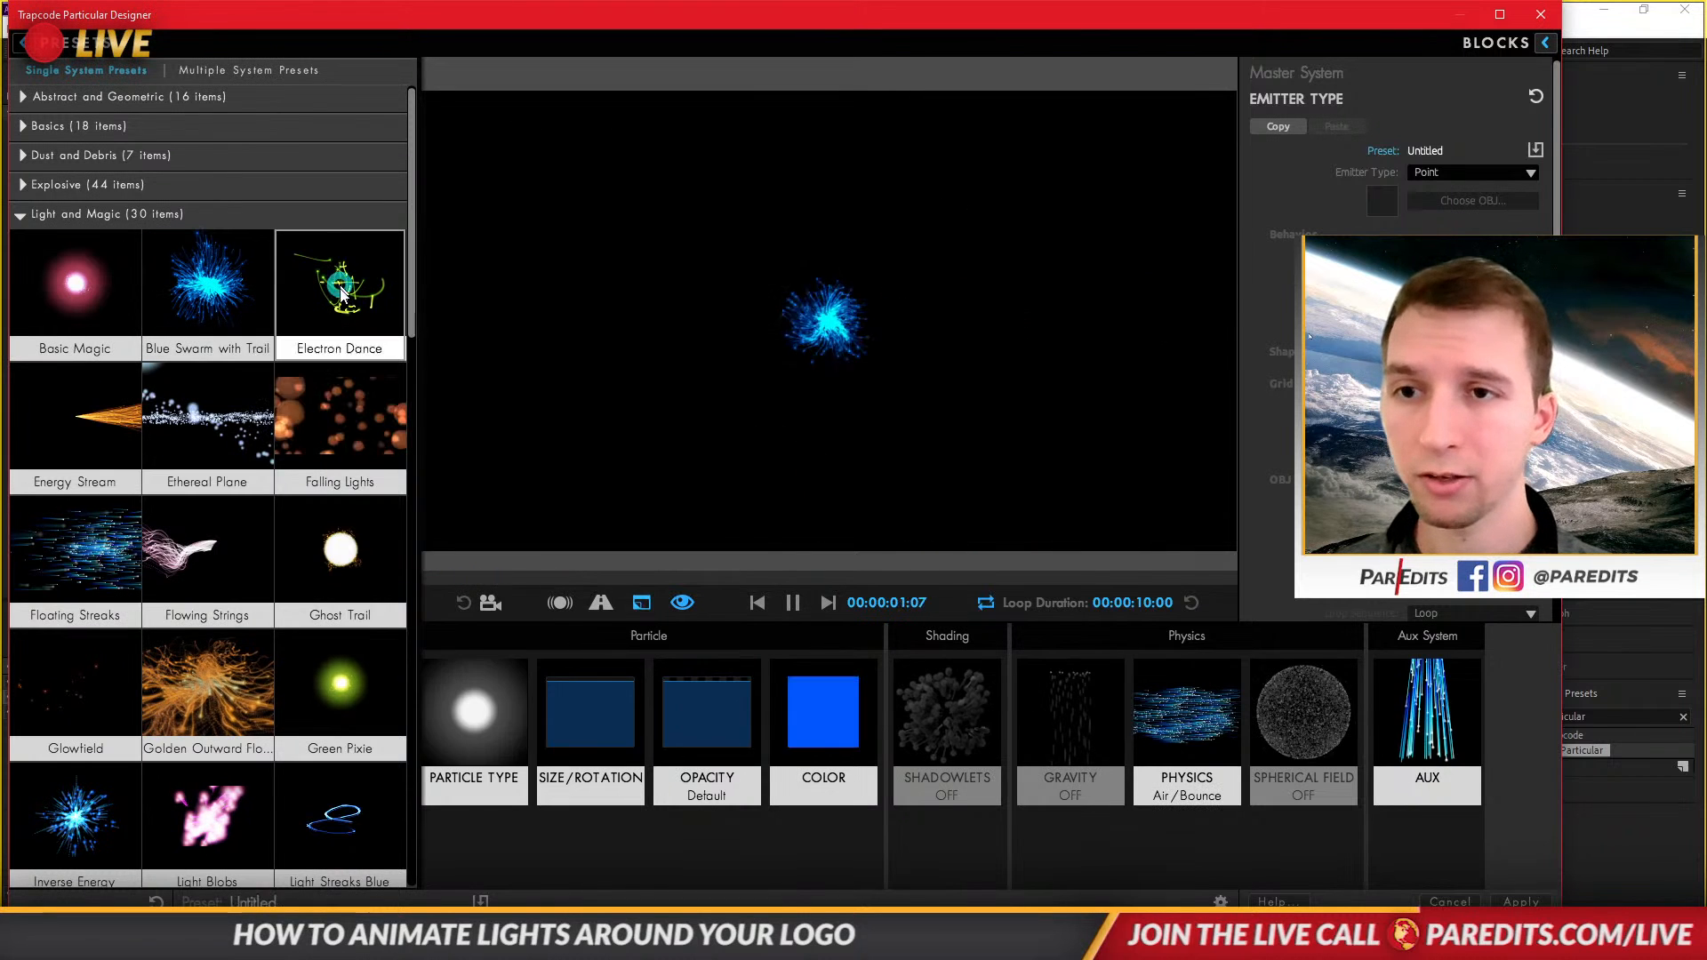
{"action": "left_click", "coordinate": [343, 312]}
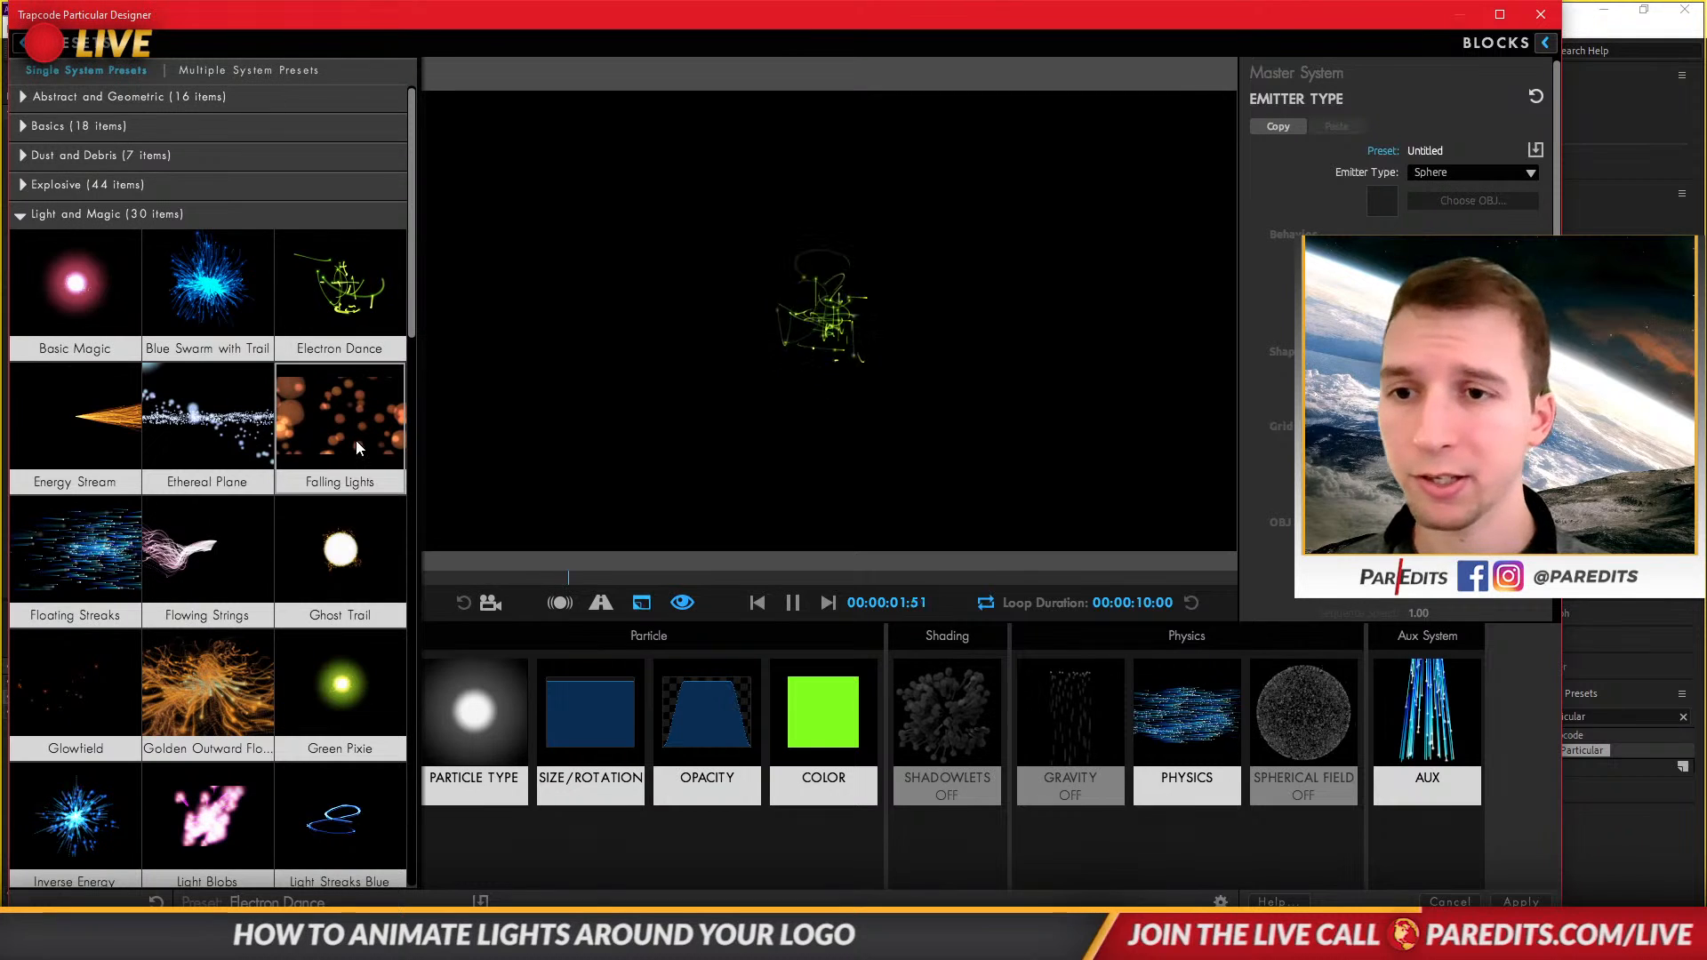
{"action": "left_click", "coordinate": [353, 544]}
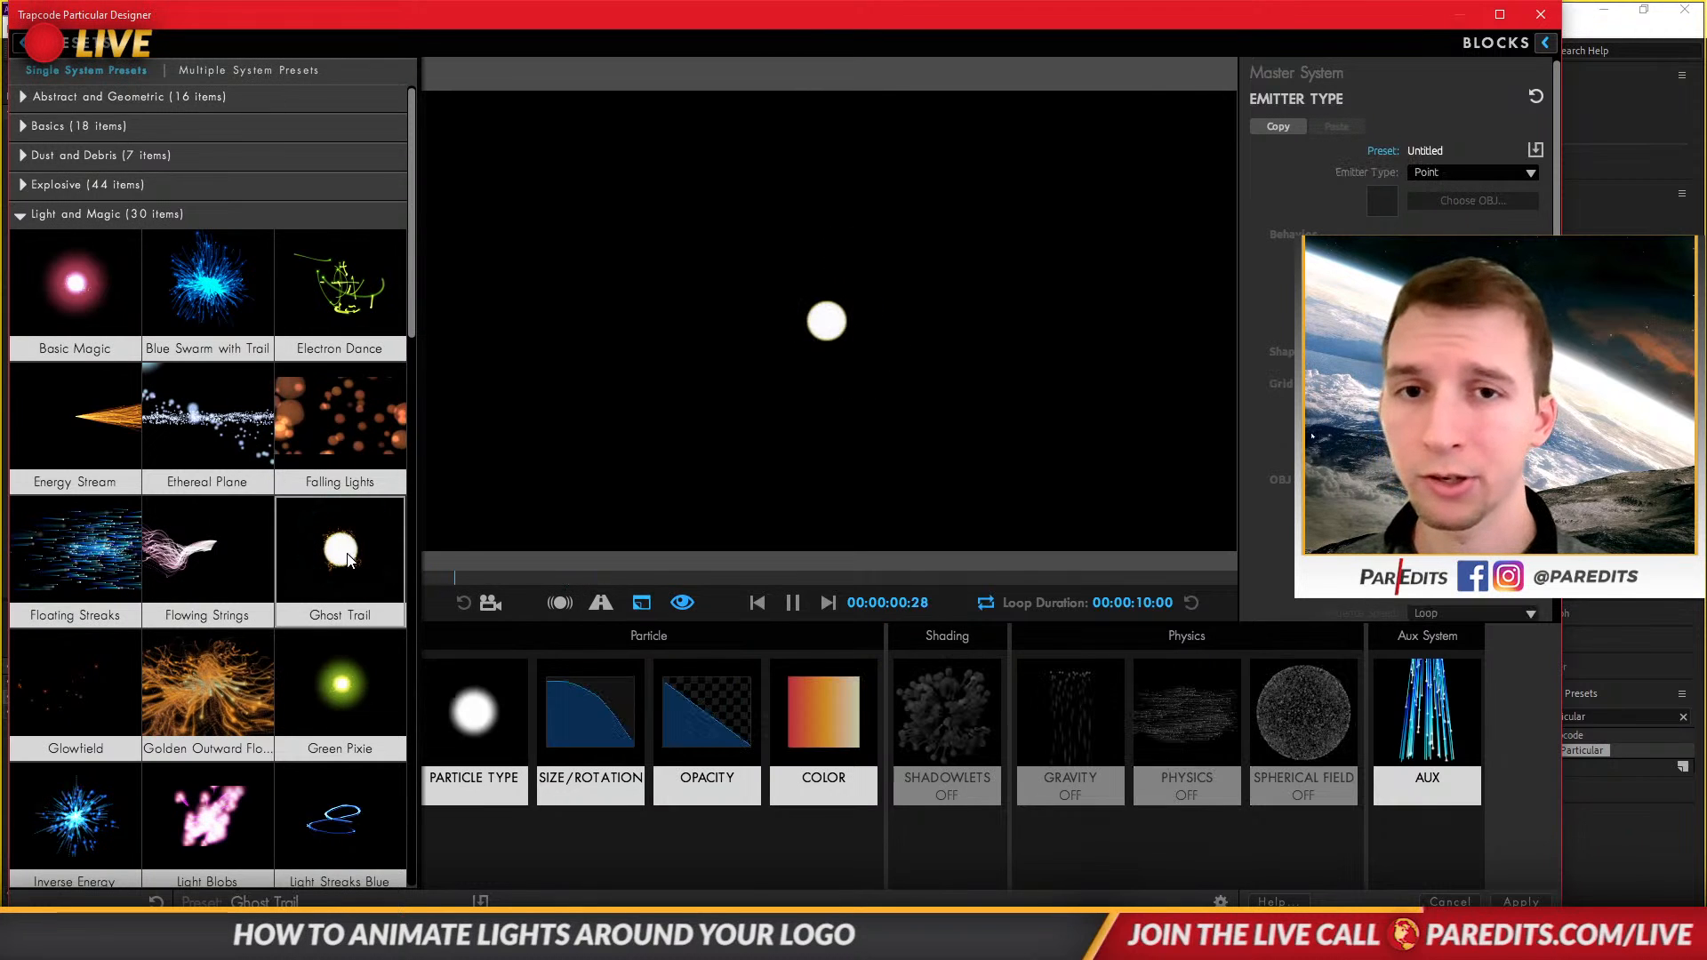
{"action": "left_click_drag", "start_coordinate": [682, 366], "coordinate": [671, 436]}
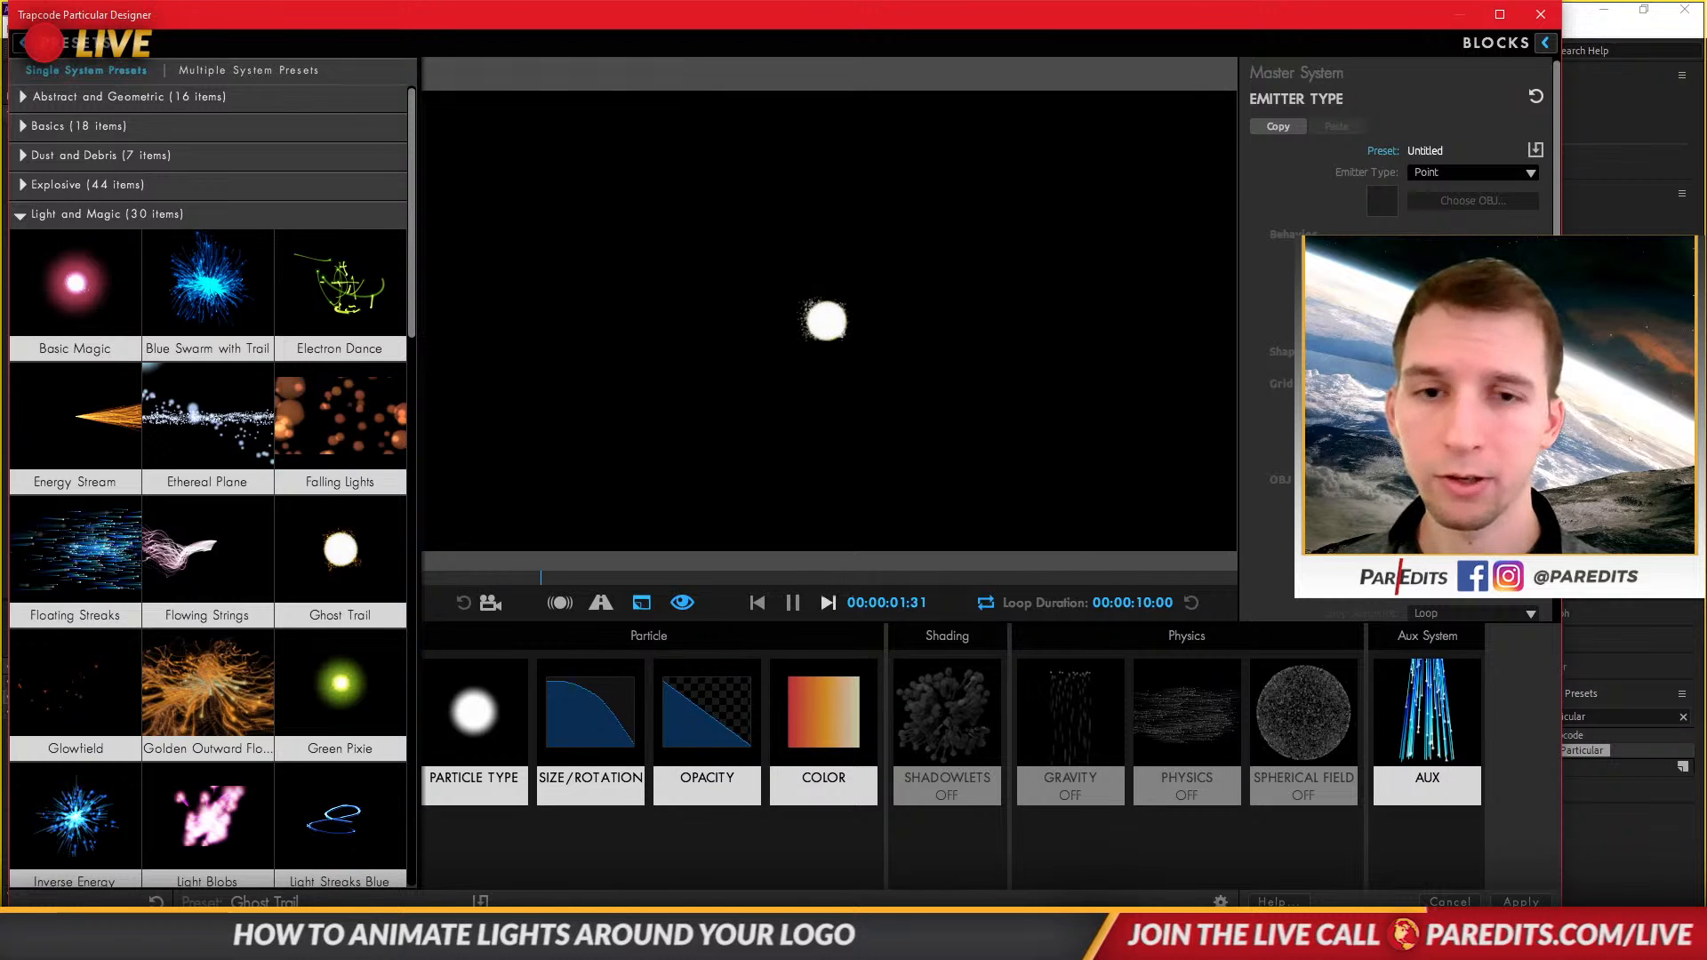
{"action": "left_click", "coordinate": [1450, 901]}
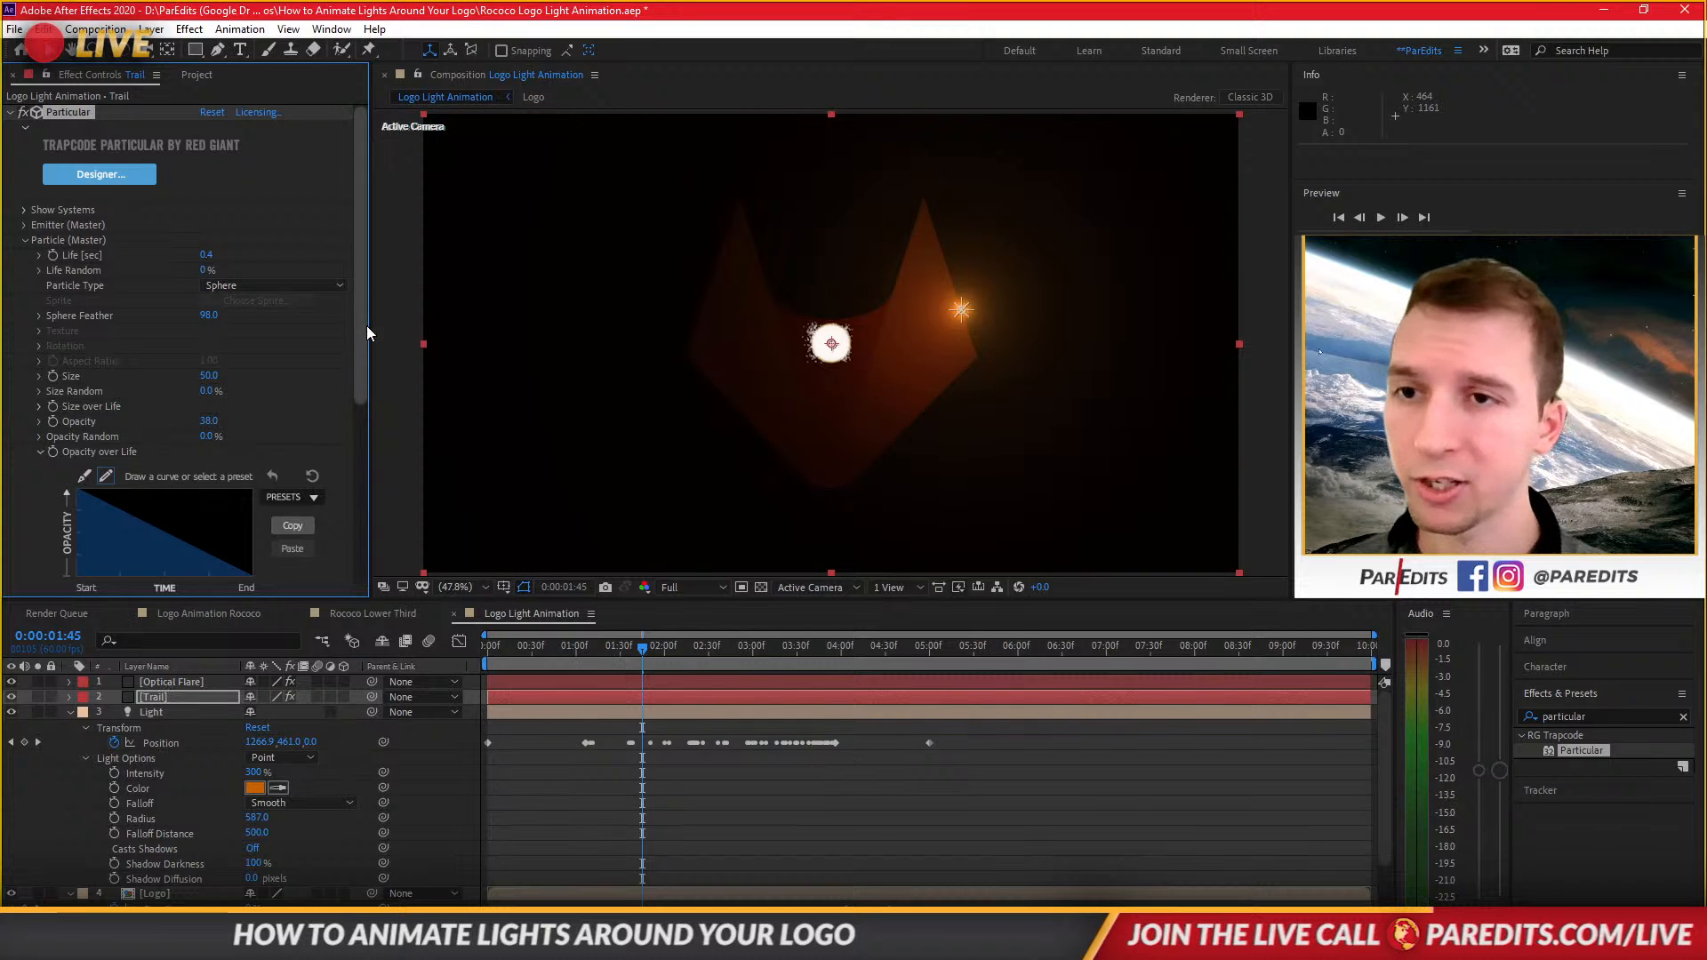
Inspect the Particle Type options and expand the Emitter (Master) settings of the Trail's Particular effect.
{"action": "left_click", "coordinate": [301, 281]}
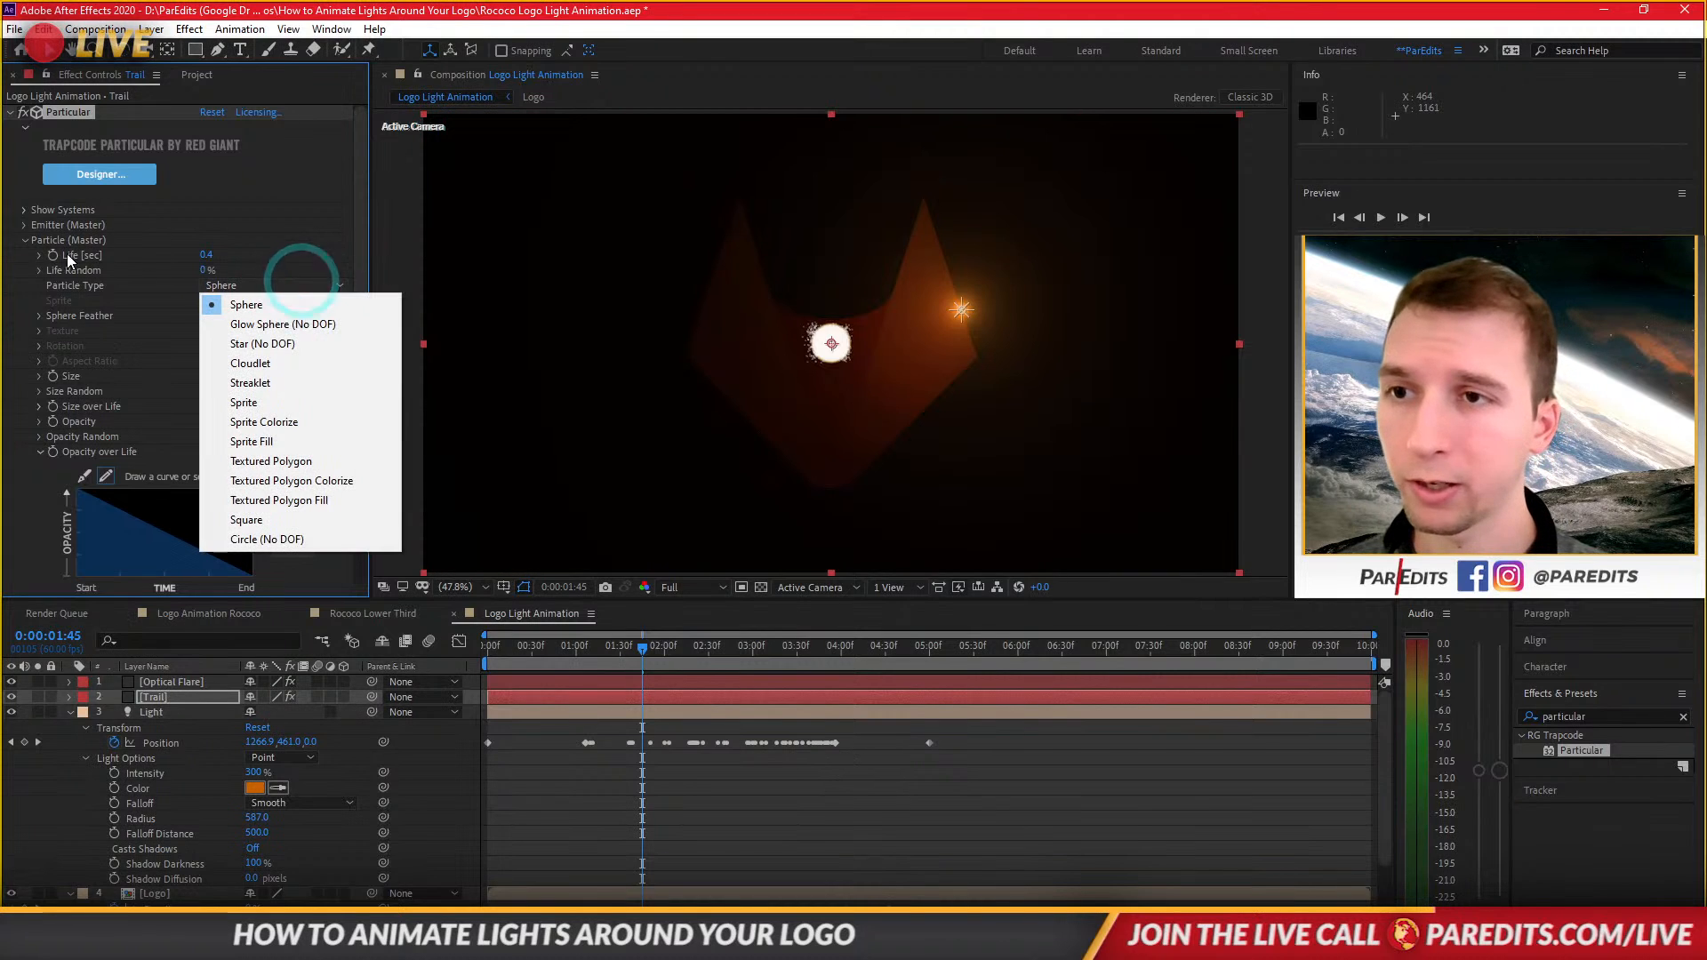
{"action": "left_click", "coordinate": [25, 224]}
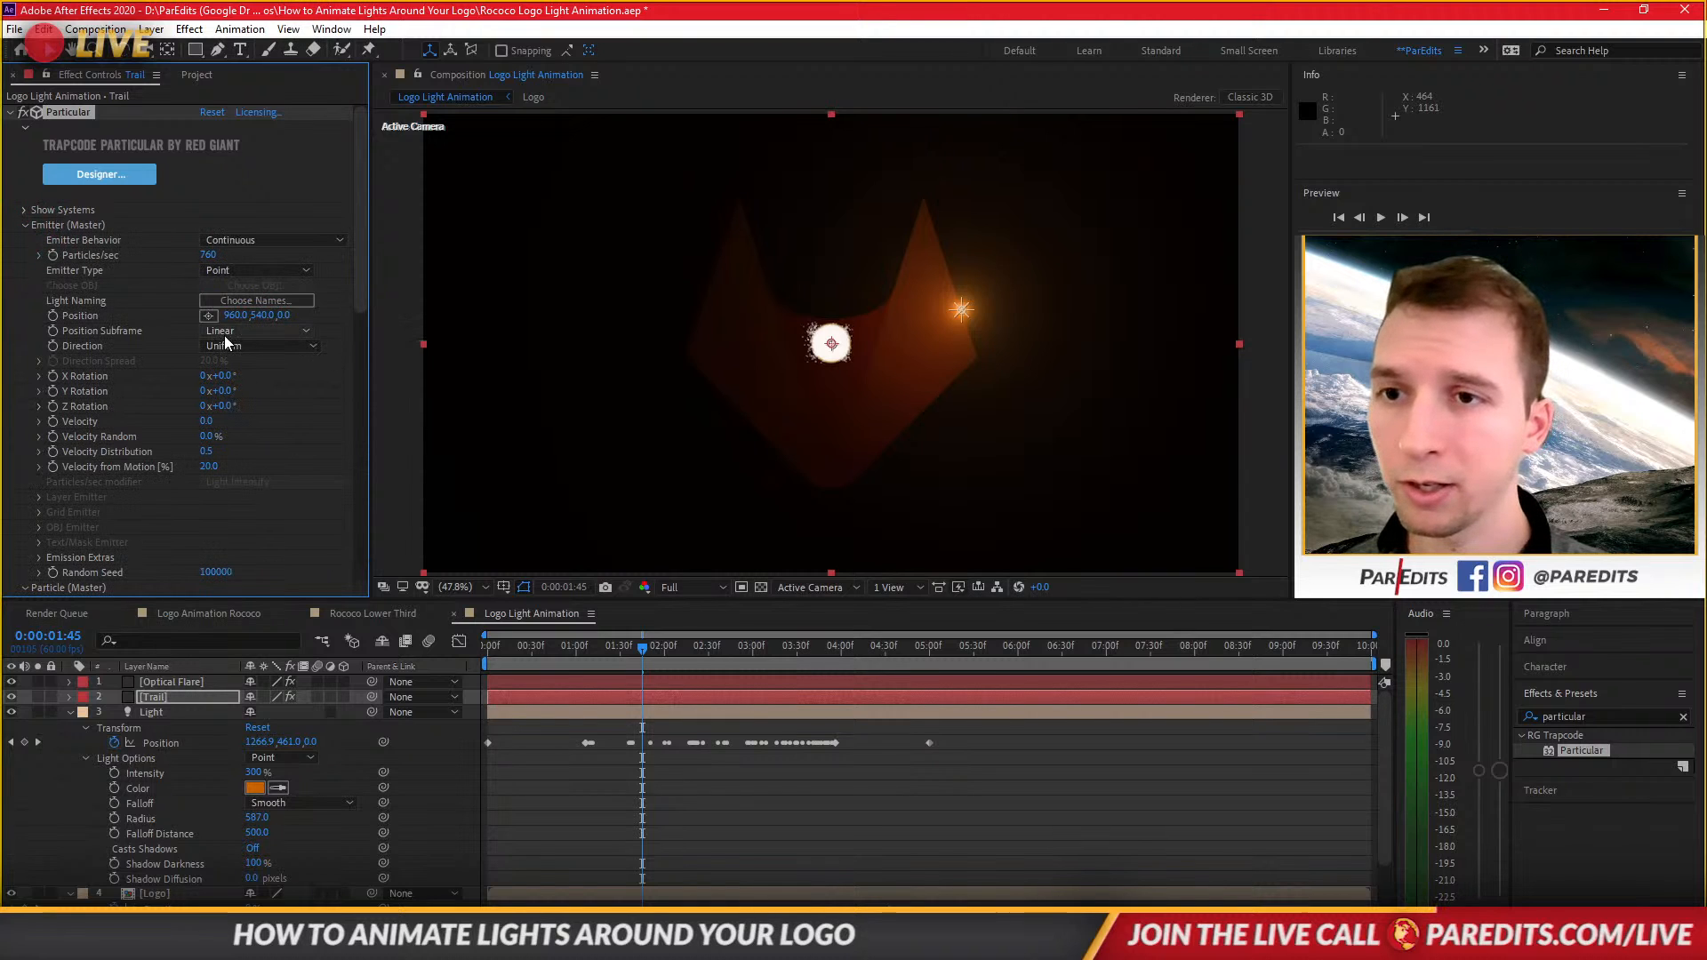
Set the Trail's emitter type to Light(s) and preview the trail from the start of the timeline.
{"action": "left_click", "coordinate": [238, 272]}
{"action": "left_click", "coordinate": [248, 370]}
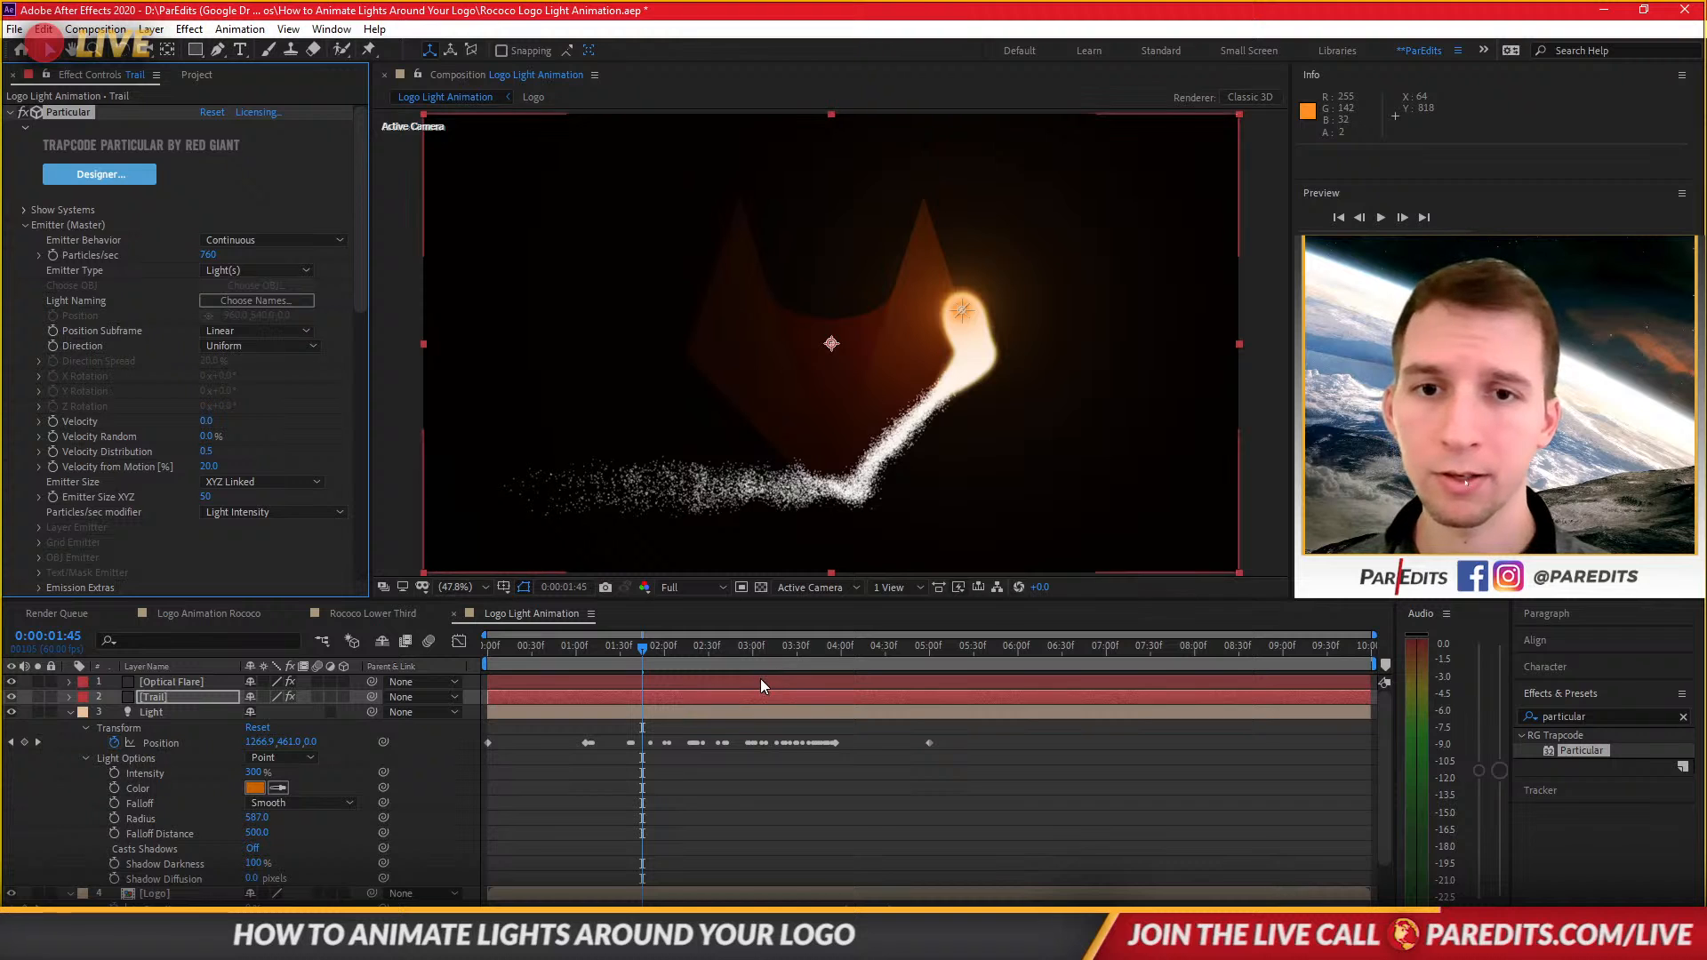
{"action": "left_click_drag", "start_coordinate": [642, 647], "coordinate": [480, 666]}
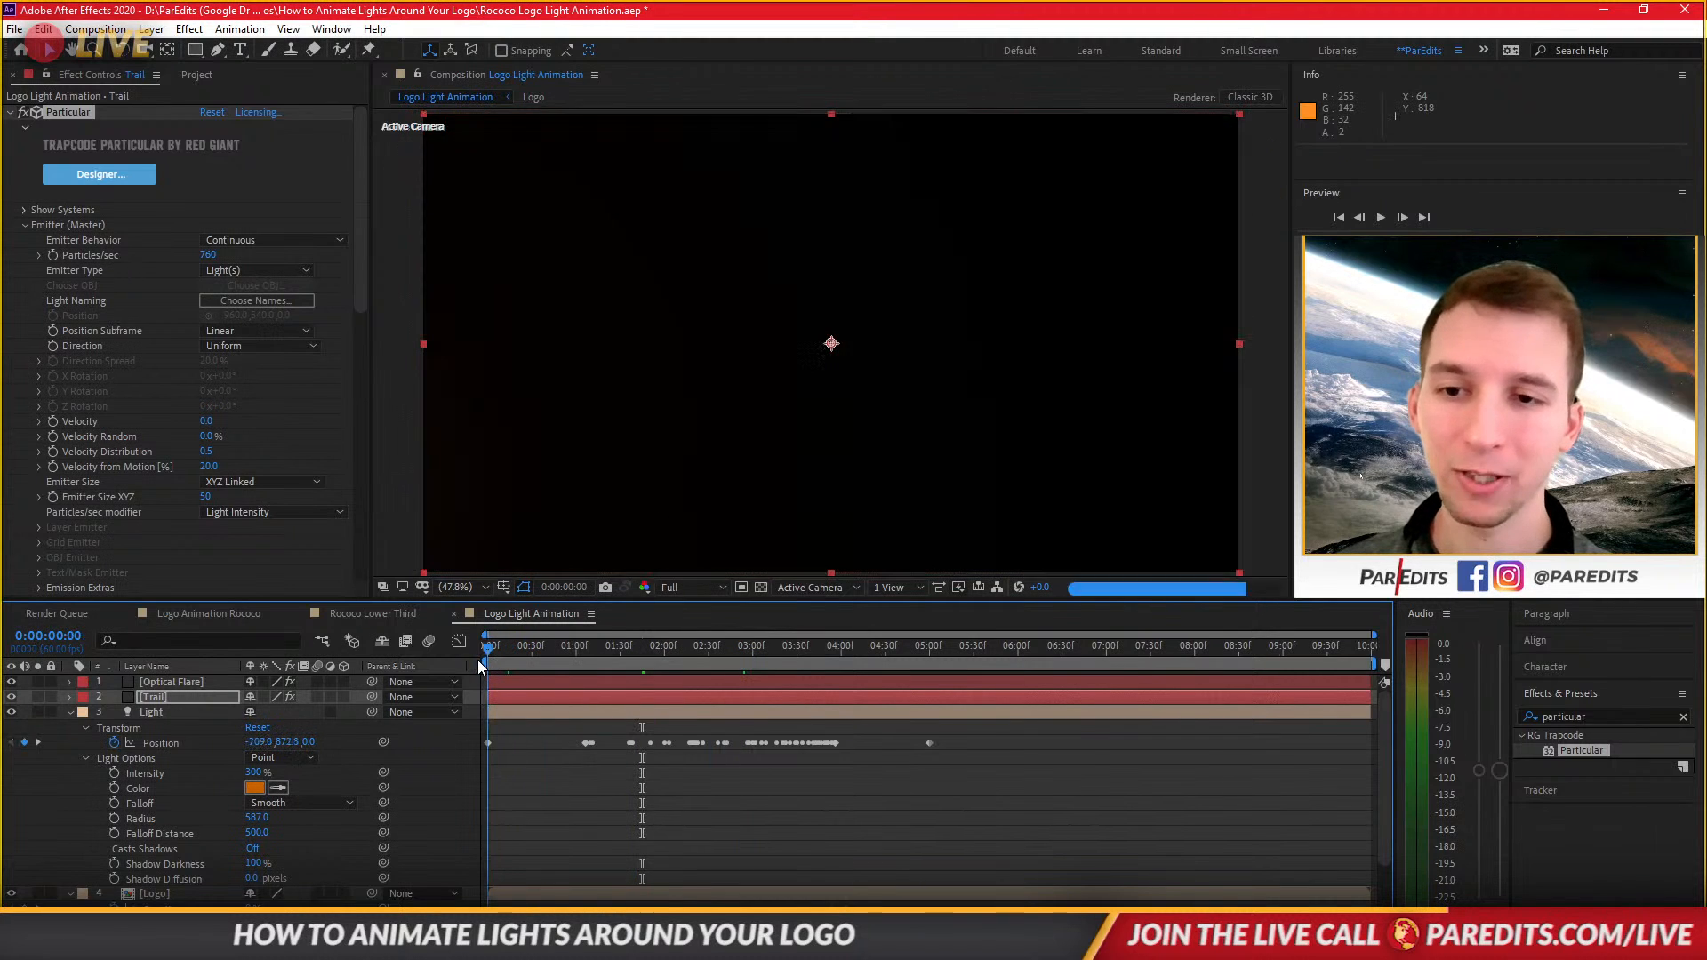
{"action": "left_click", "coordinate": [694, 660]}
{"action": "key", "text": "space"}
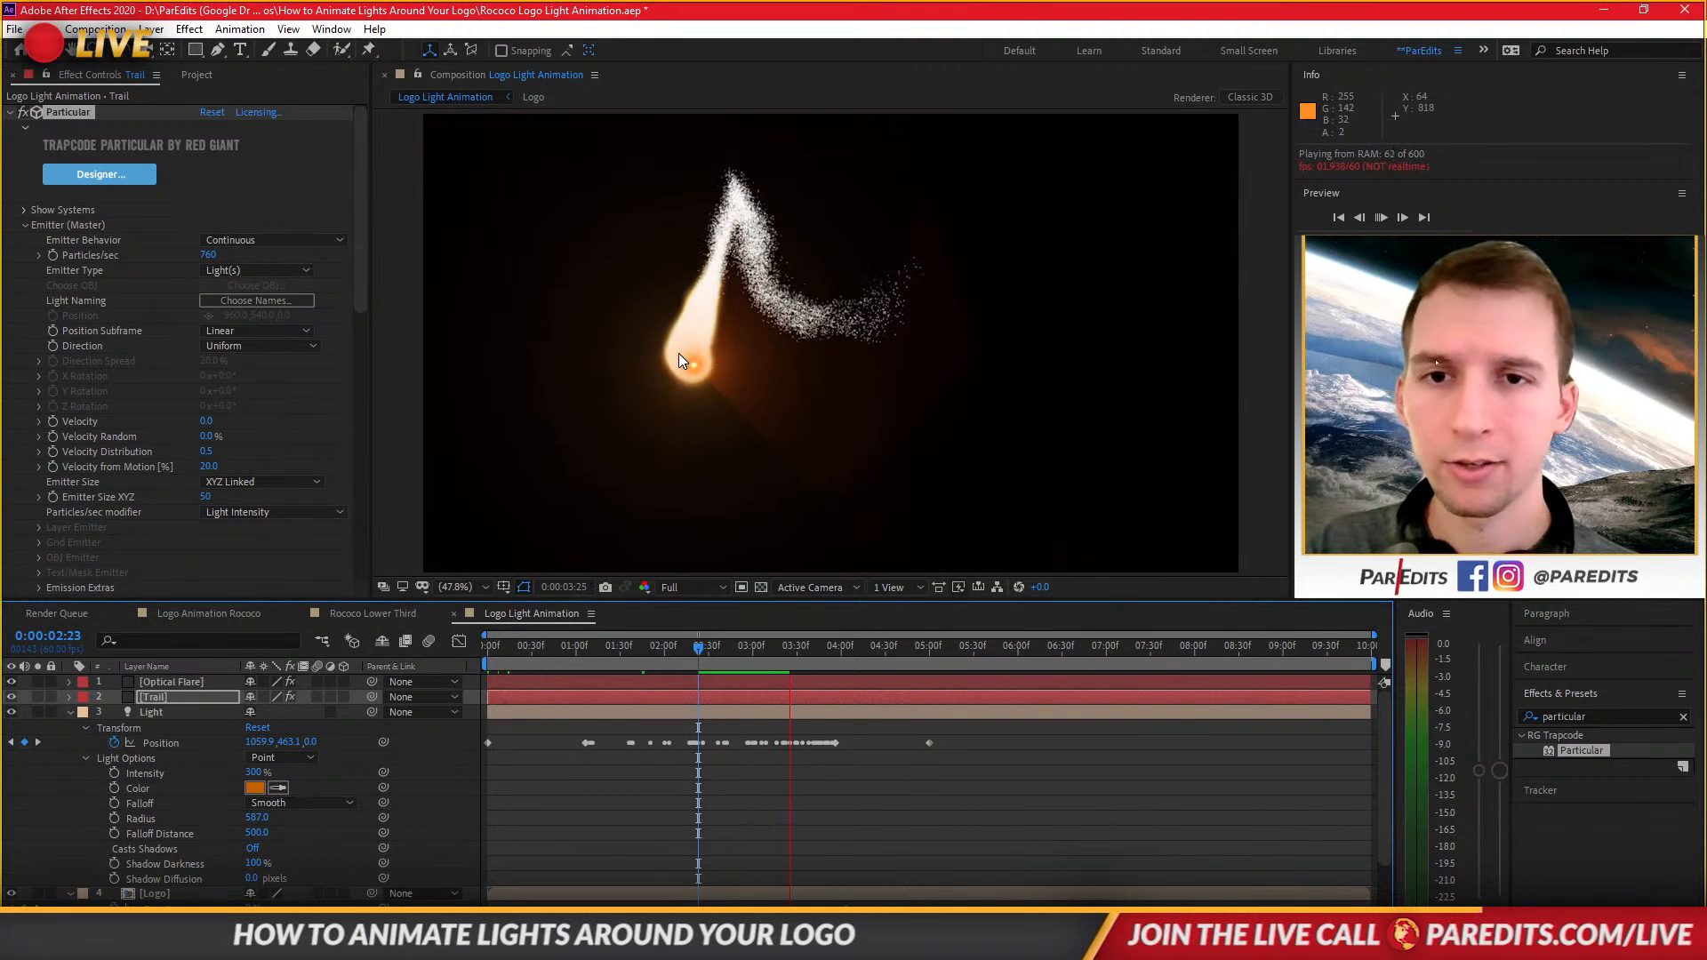
{"action": "key", "text": "space"}
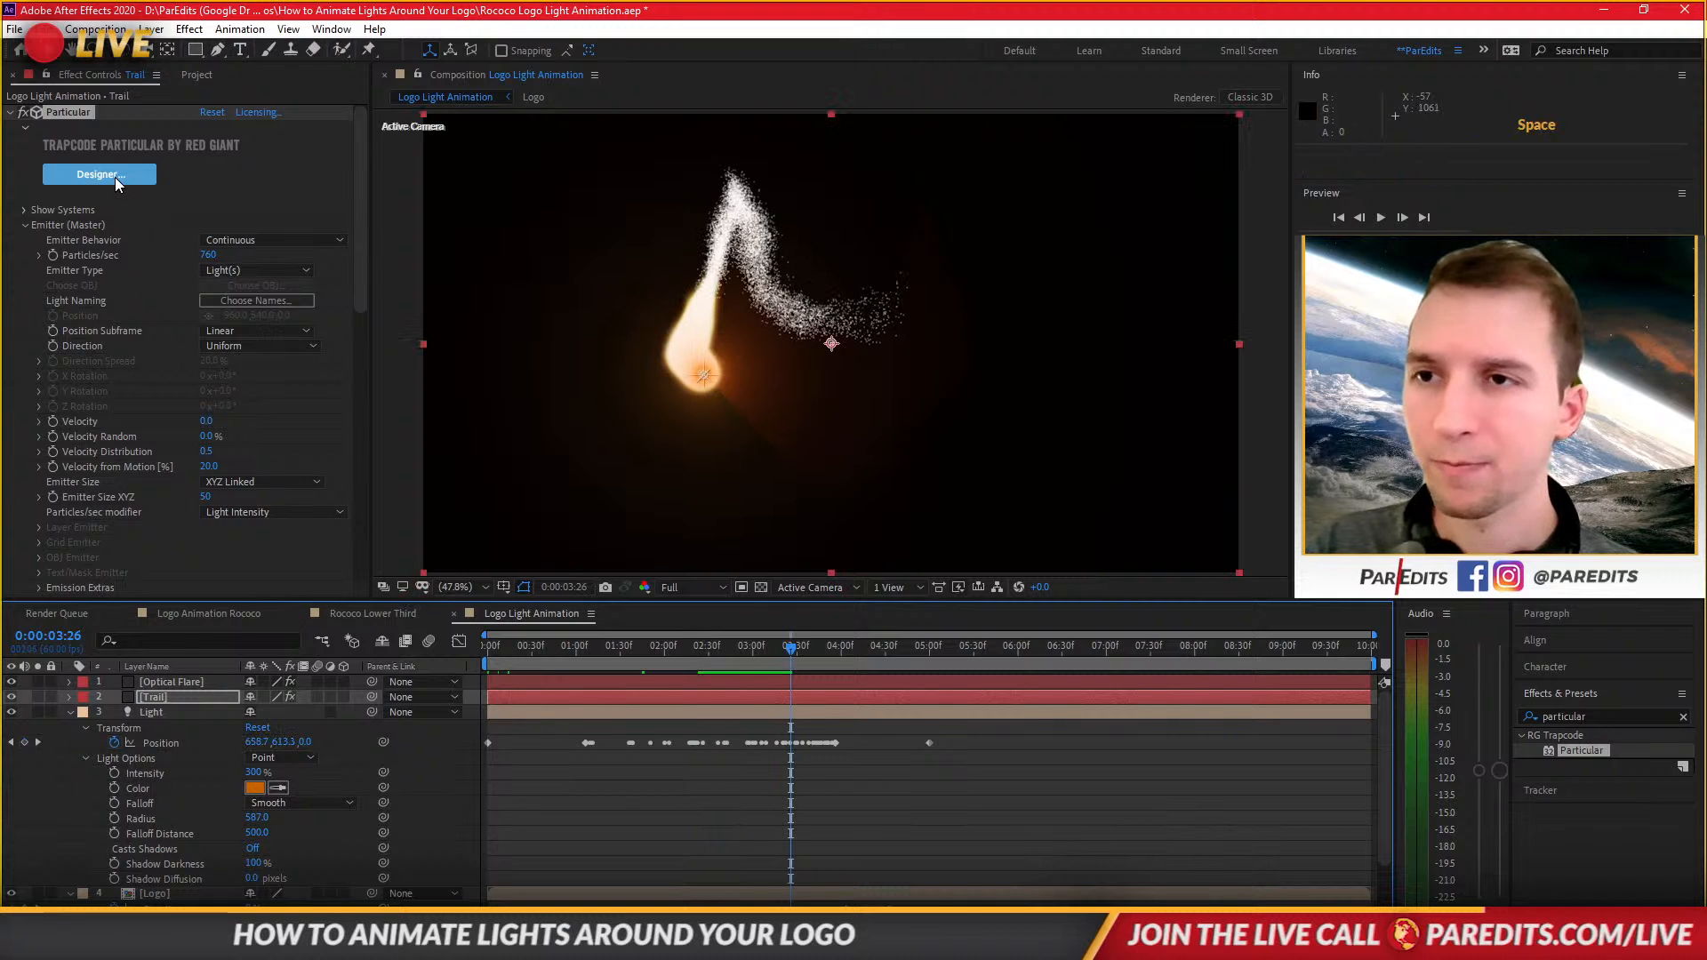
Apply the Orbit preset from the Fluid category to the Trail in the Particular Designer.
{"action": "left_click", "coordinate": [114, 175]}
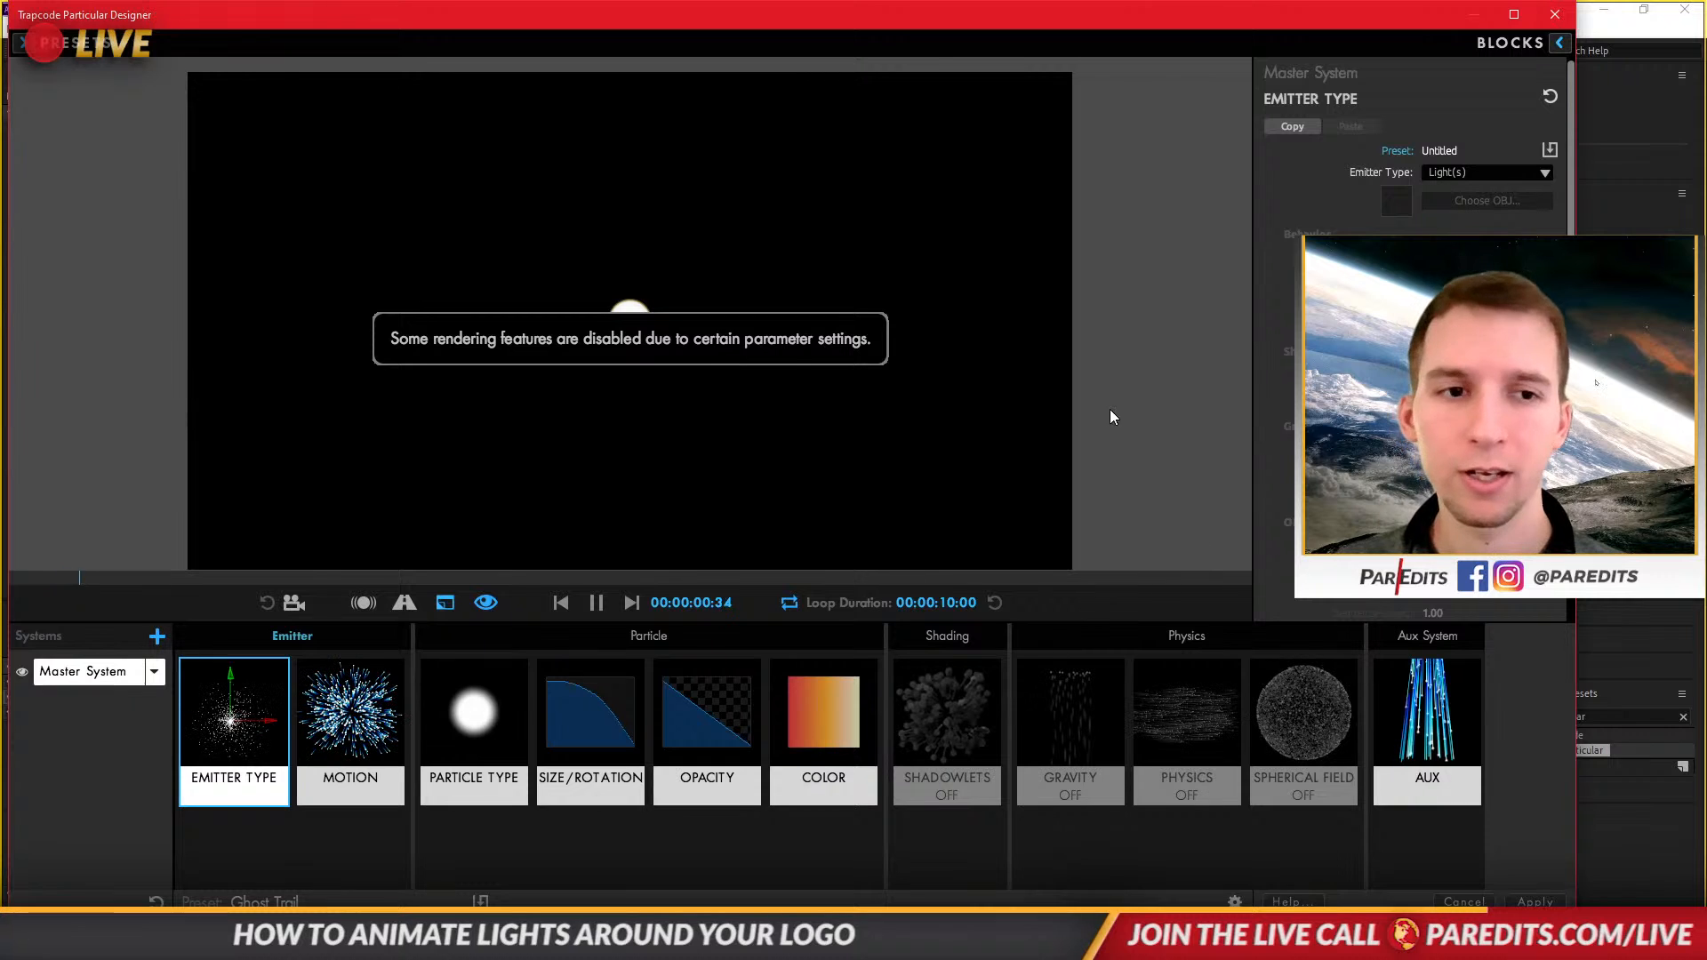
{"action": "left_click", "coordinate": [38, 34]}
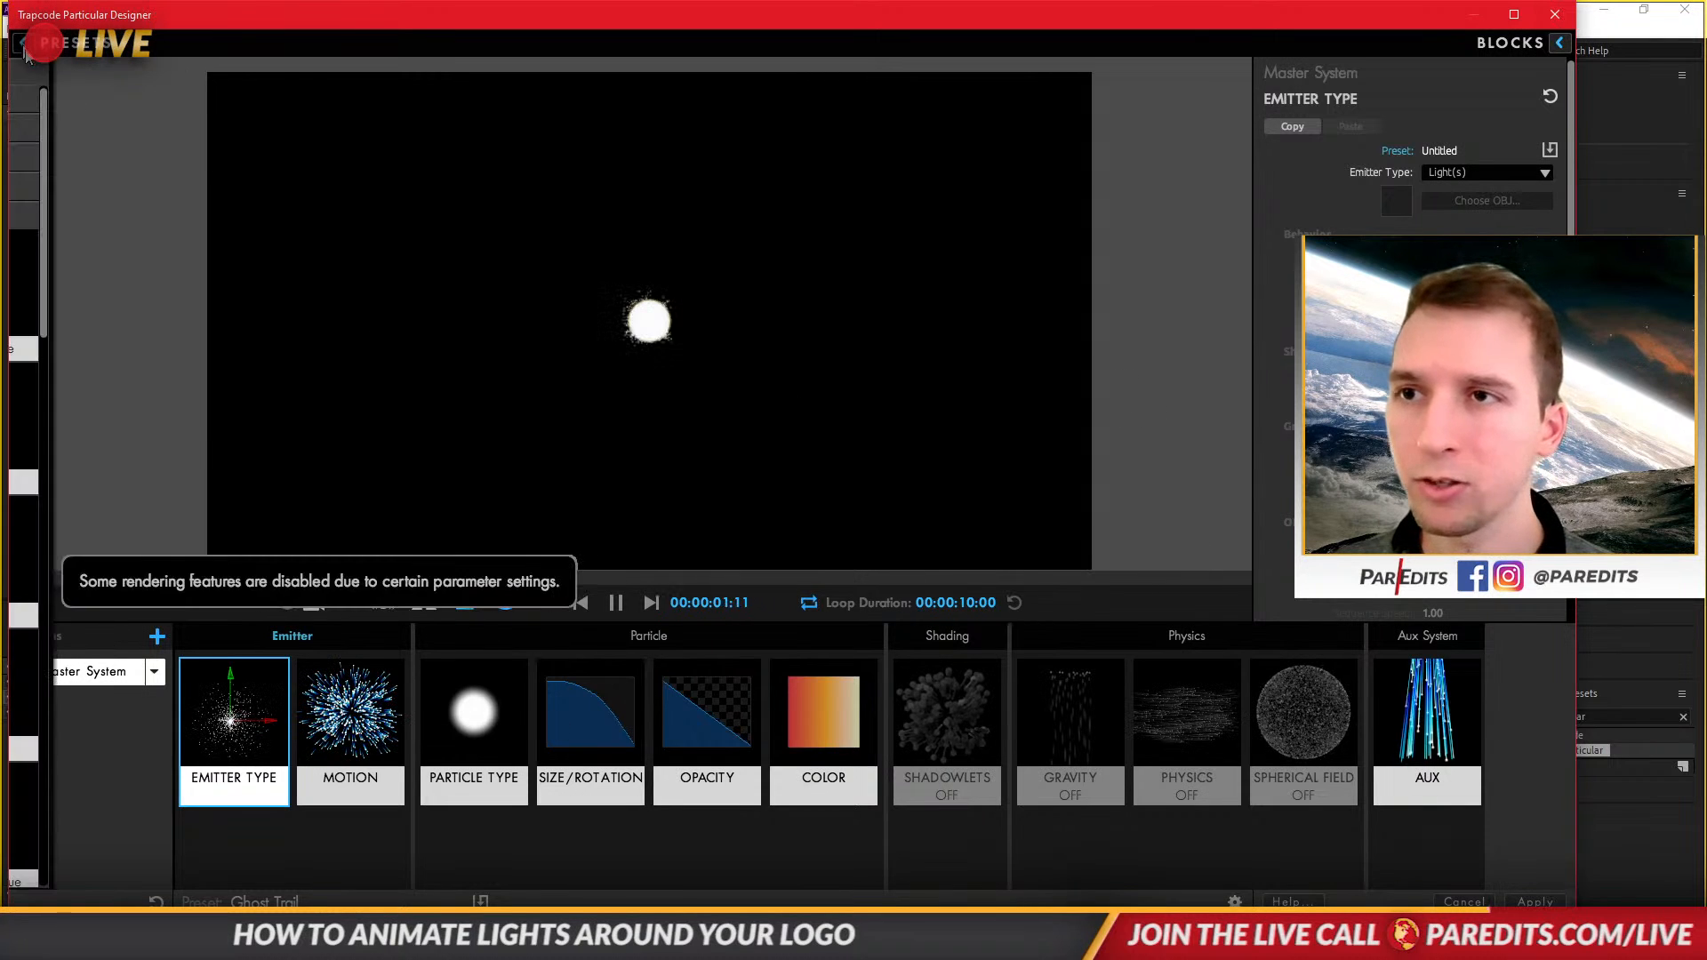
{"action": "left_click", "coordinate": [72, 220]}
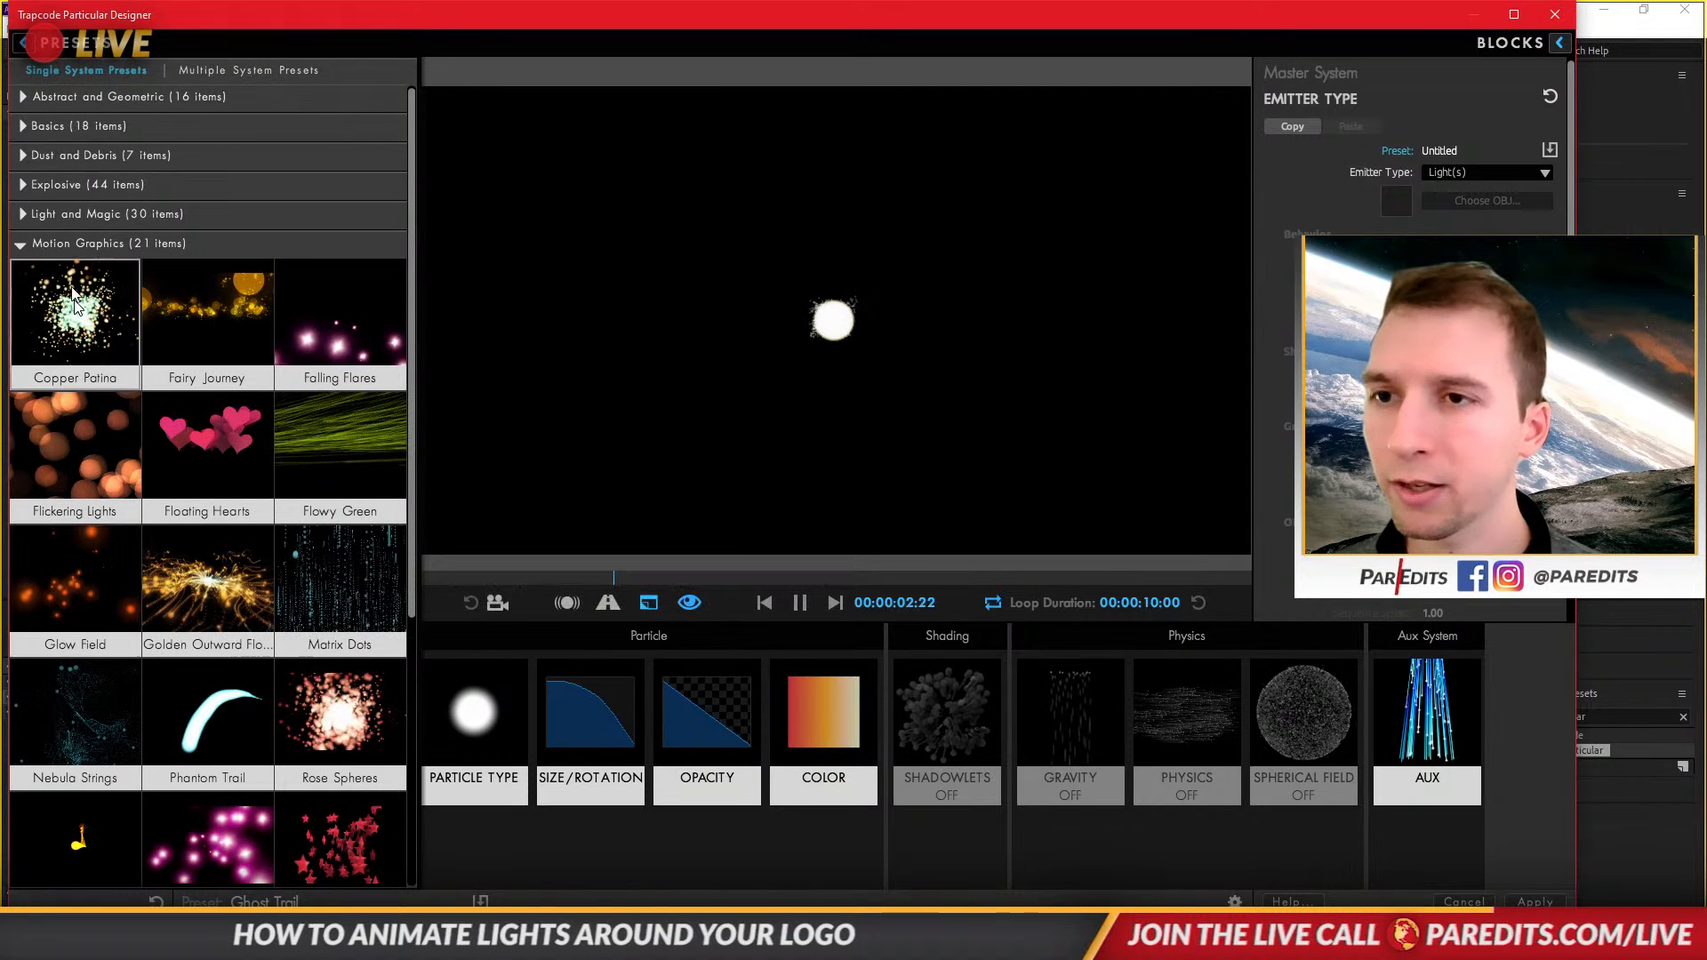
{"action": "left_click", "coordinate": [146, 242]}
{"action": "left_click", "coordinate": [91, 334]}
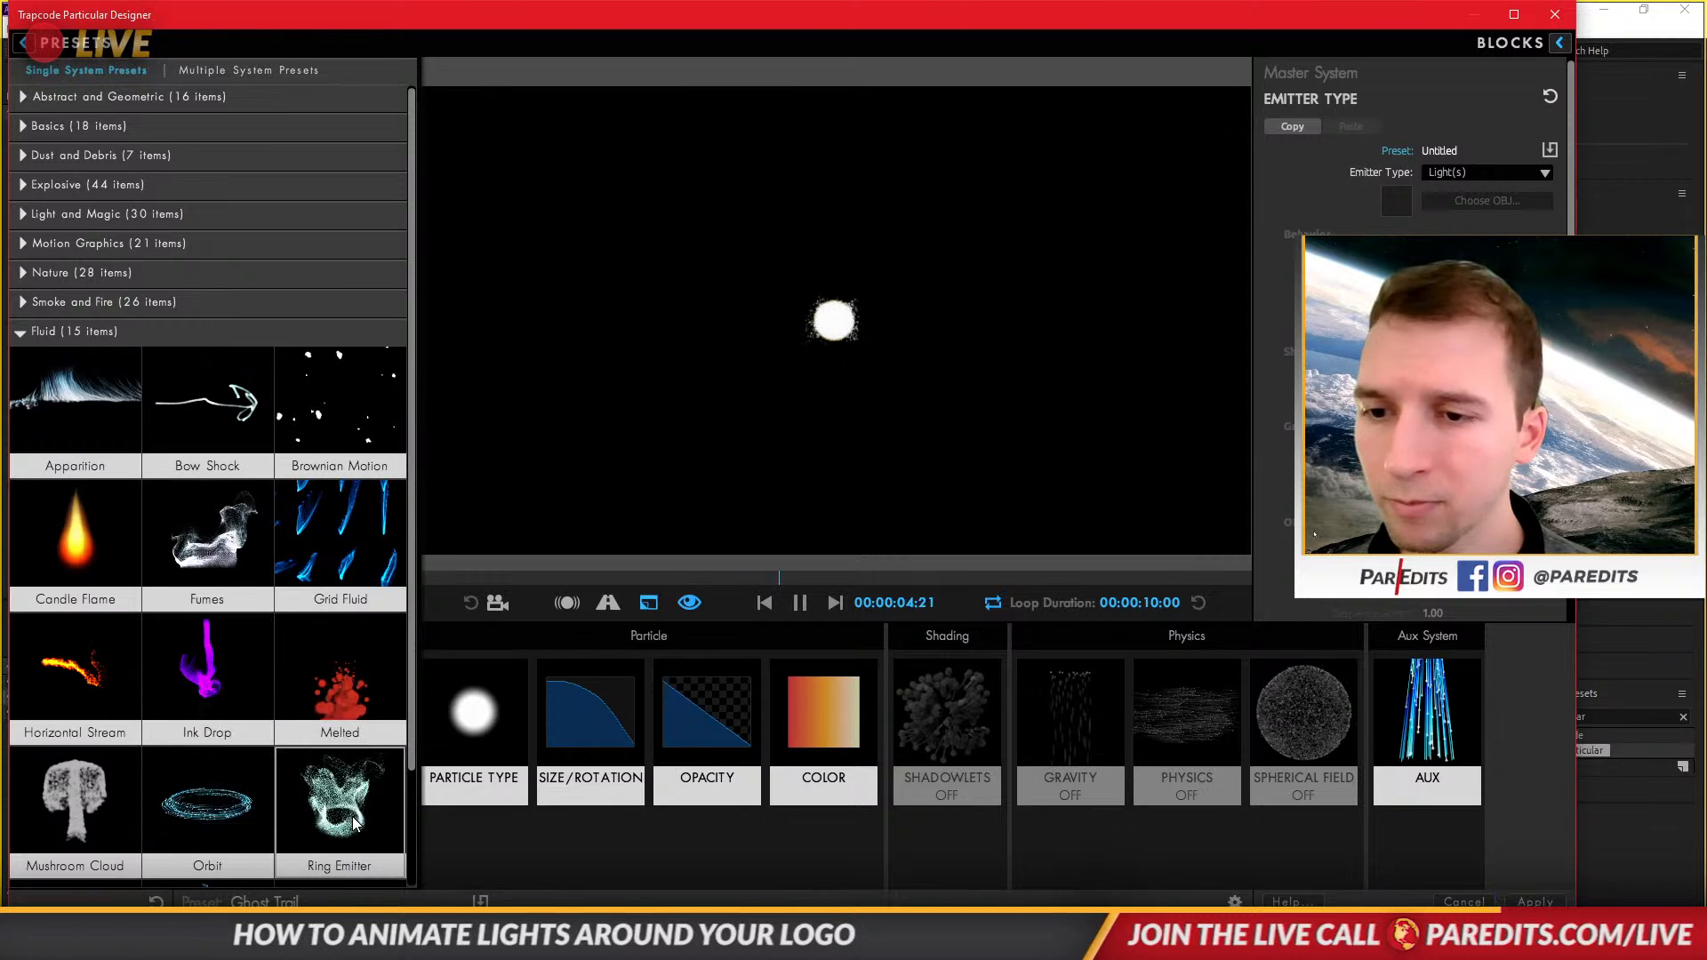
{"action": "left_click", "coordinate": [236, 828]}
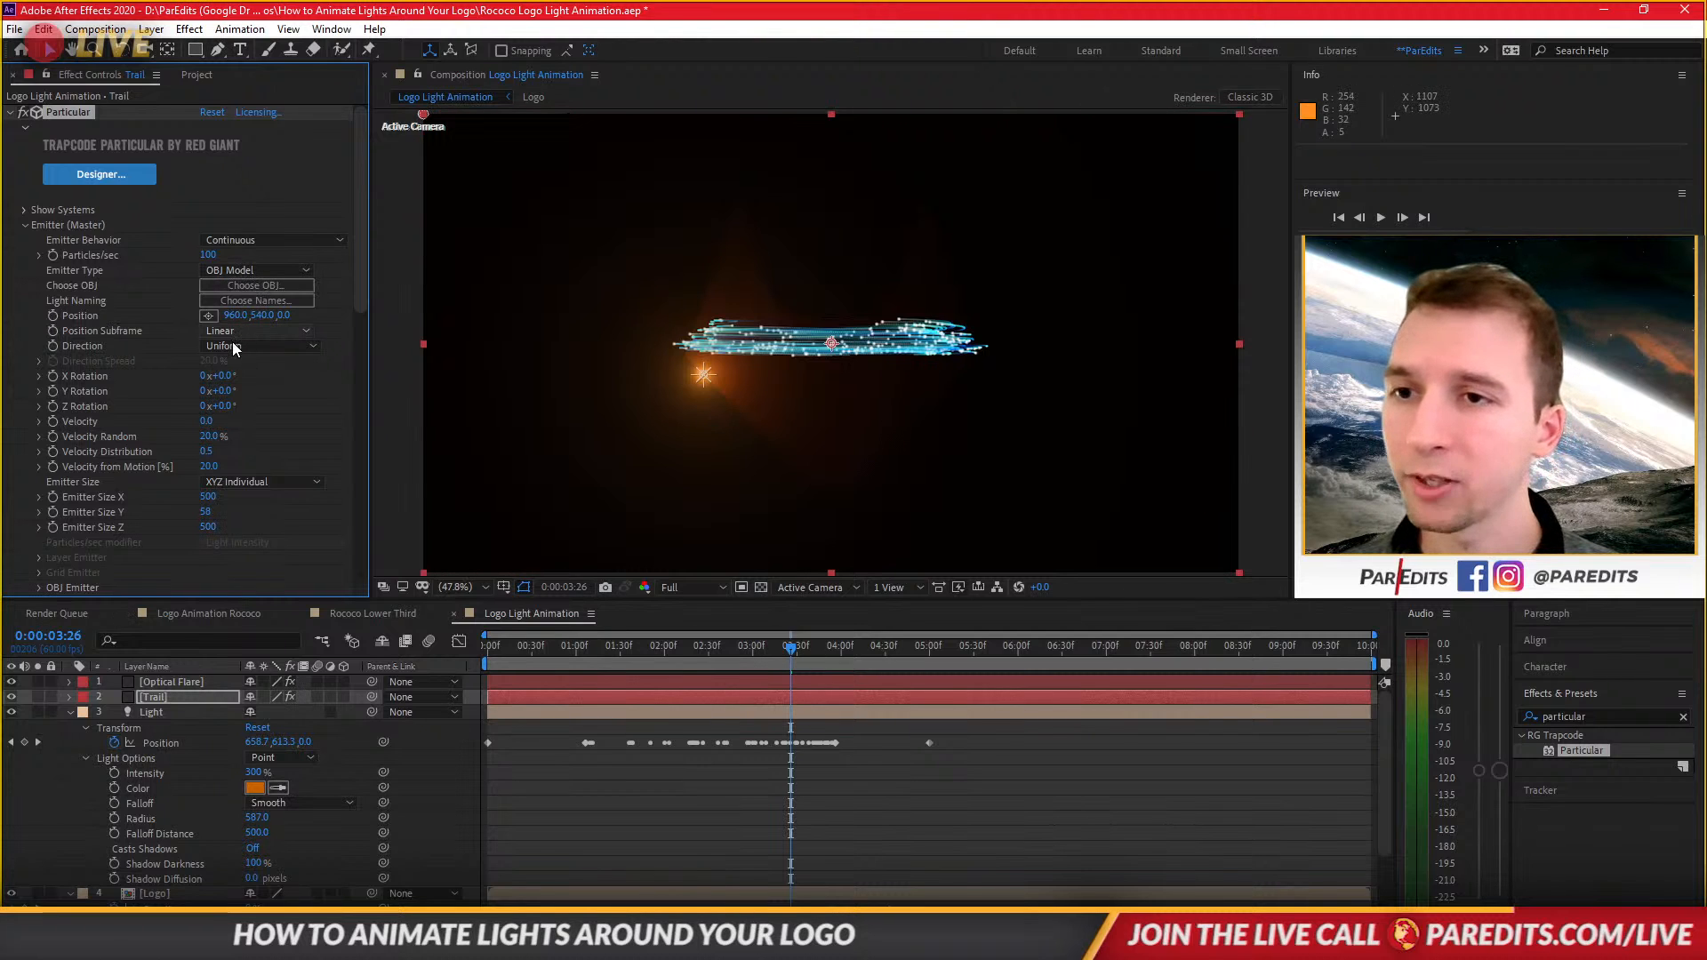
Switch the Trail's emitter type to Light(s) and preview the Orbit trail from about 1:40.
{"action": "left_click", "coordinate": [234, 270]}
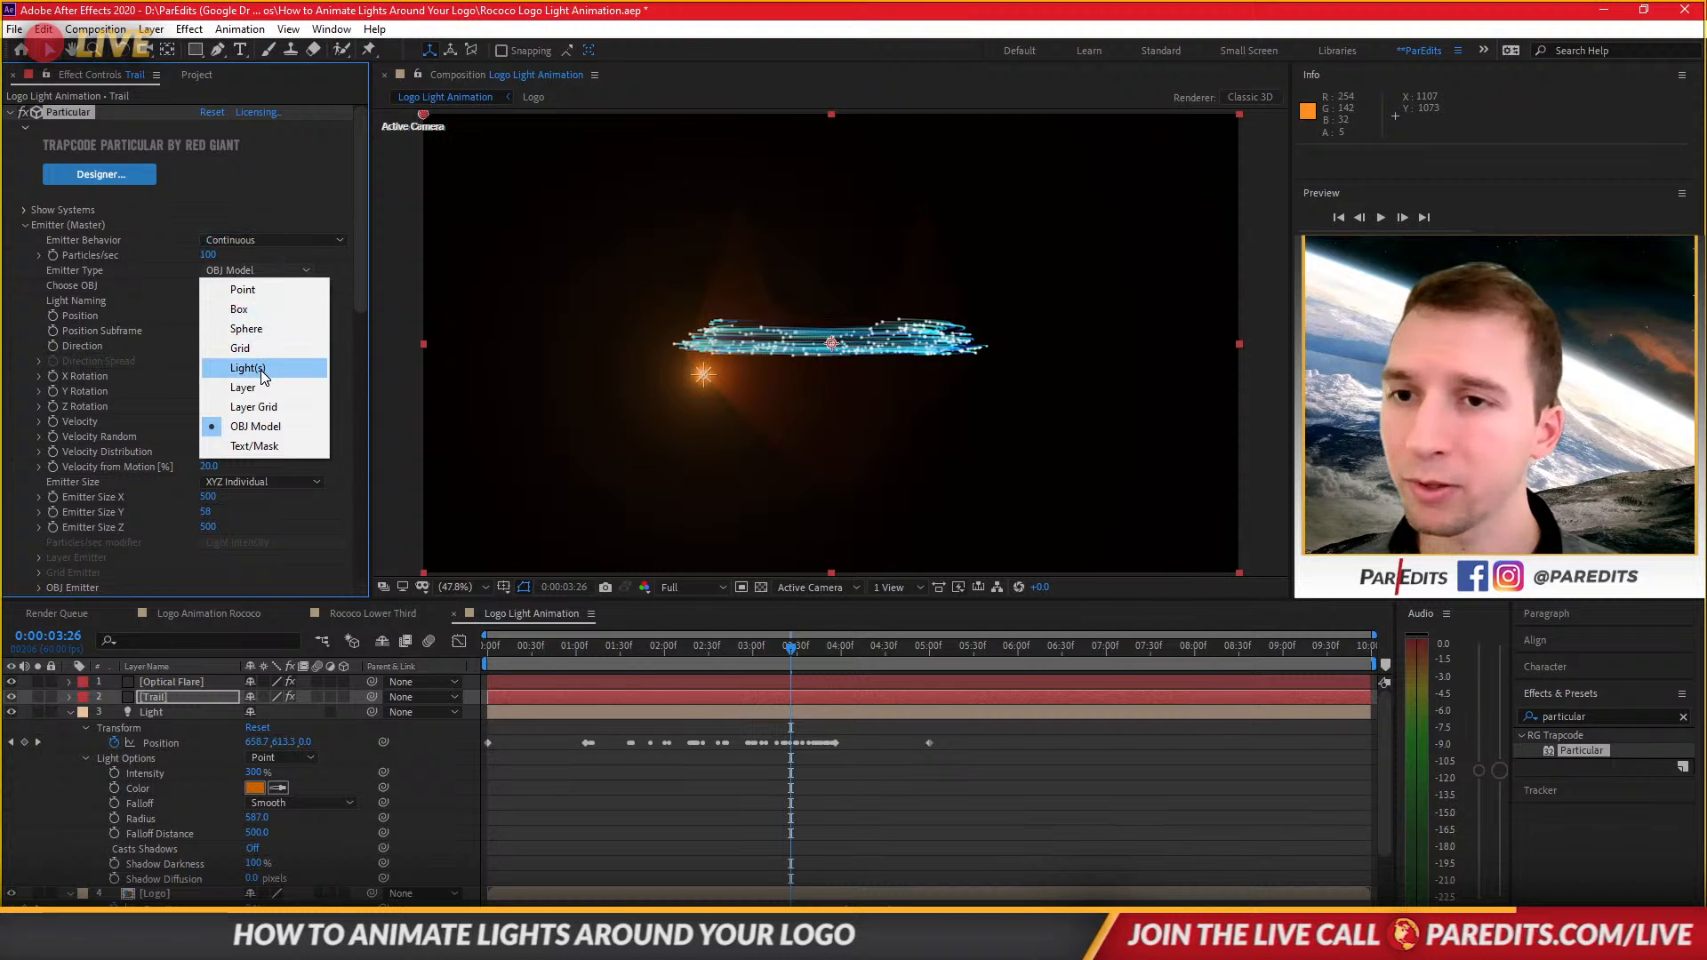
{"action": "left_click", "coordinate": [254, 367]}
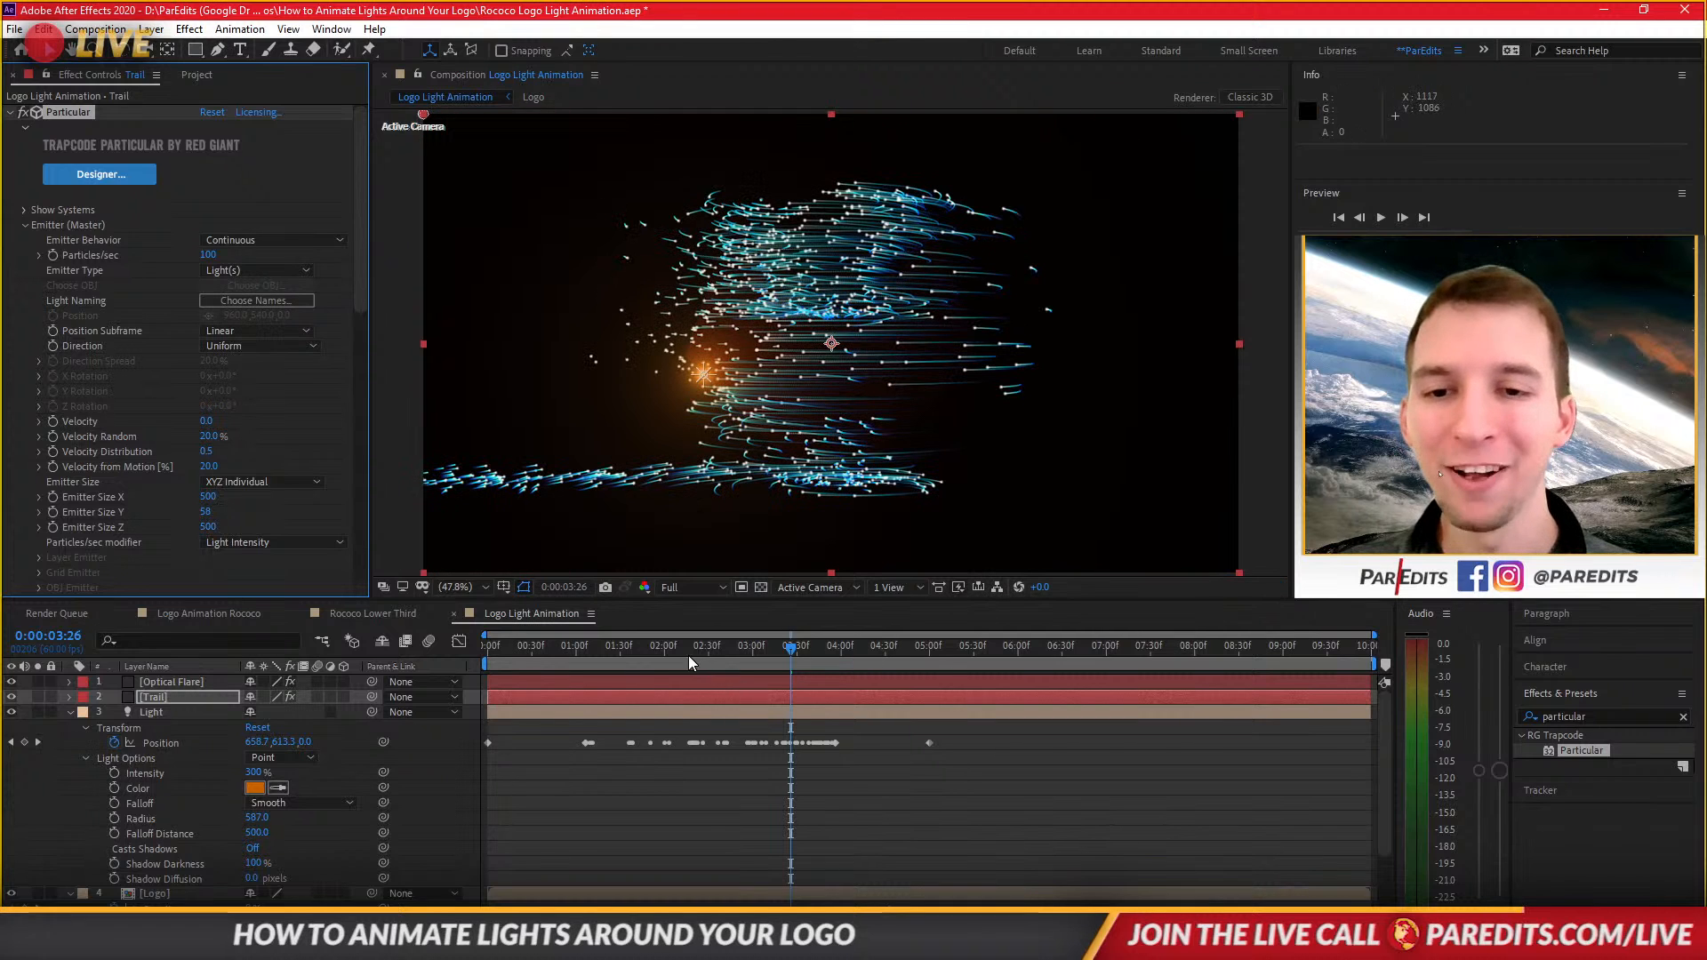
{"action": "left_click", "coordinate": [635, 646]}
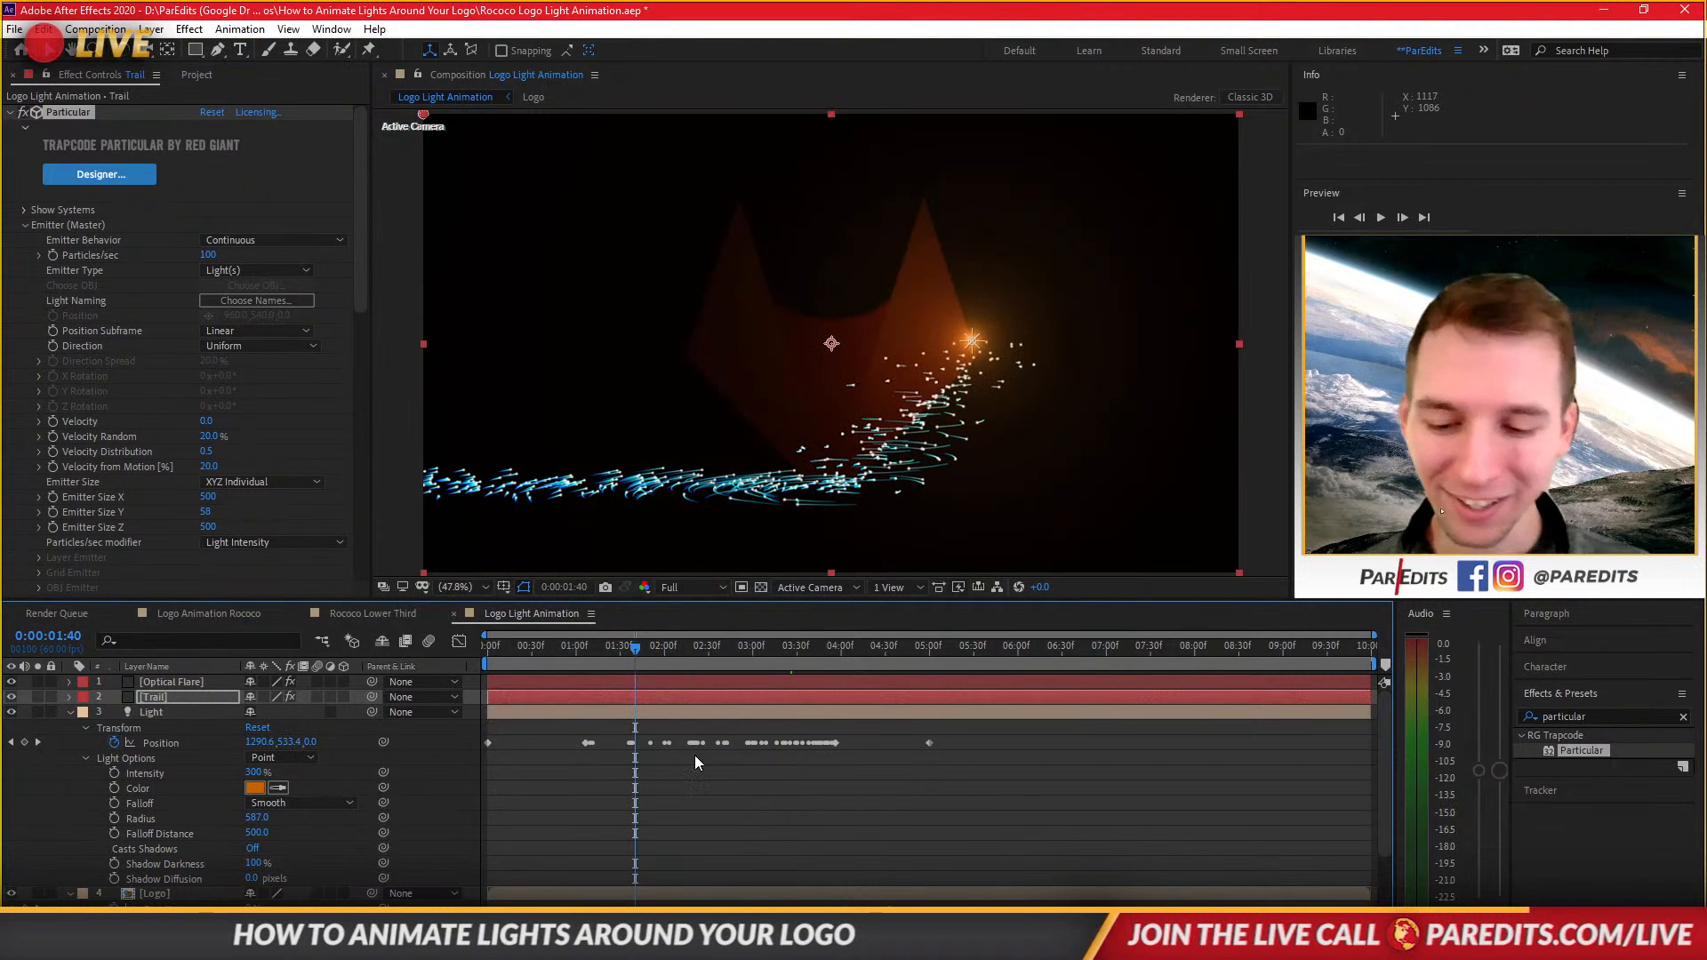
{"action": "key", "text": "space"}
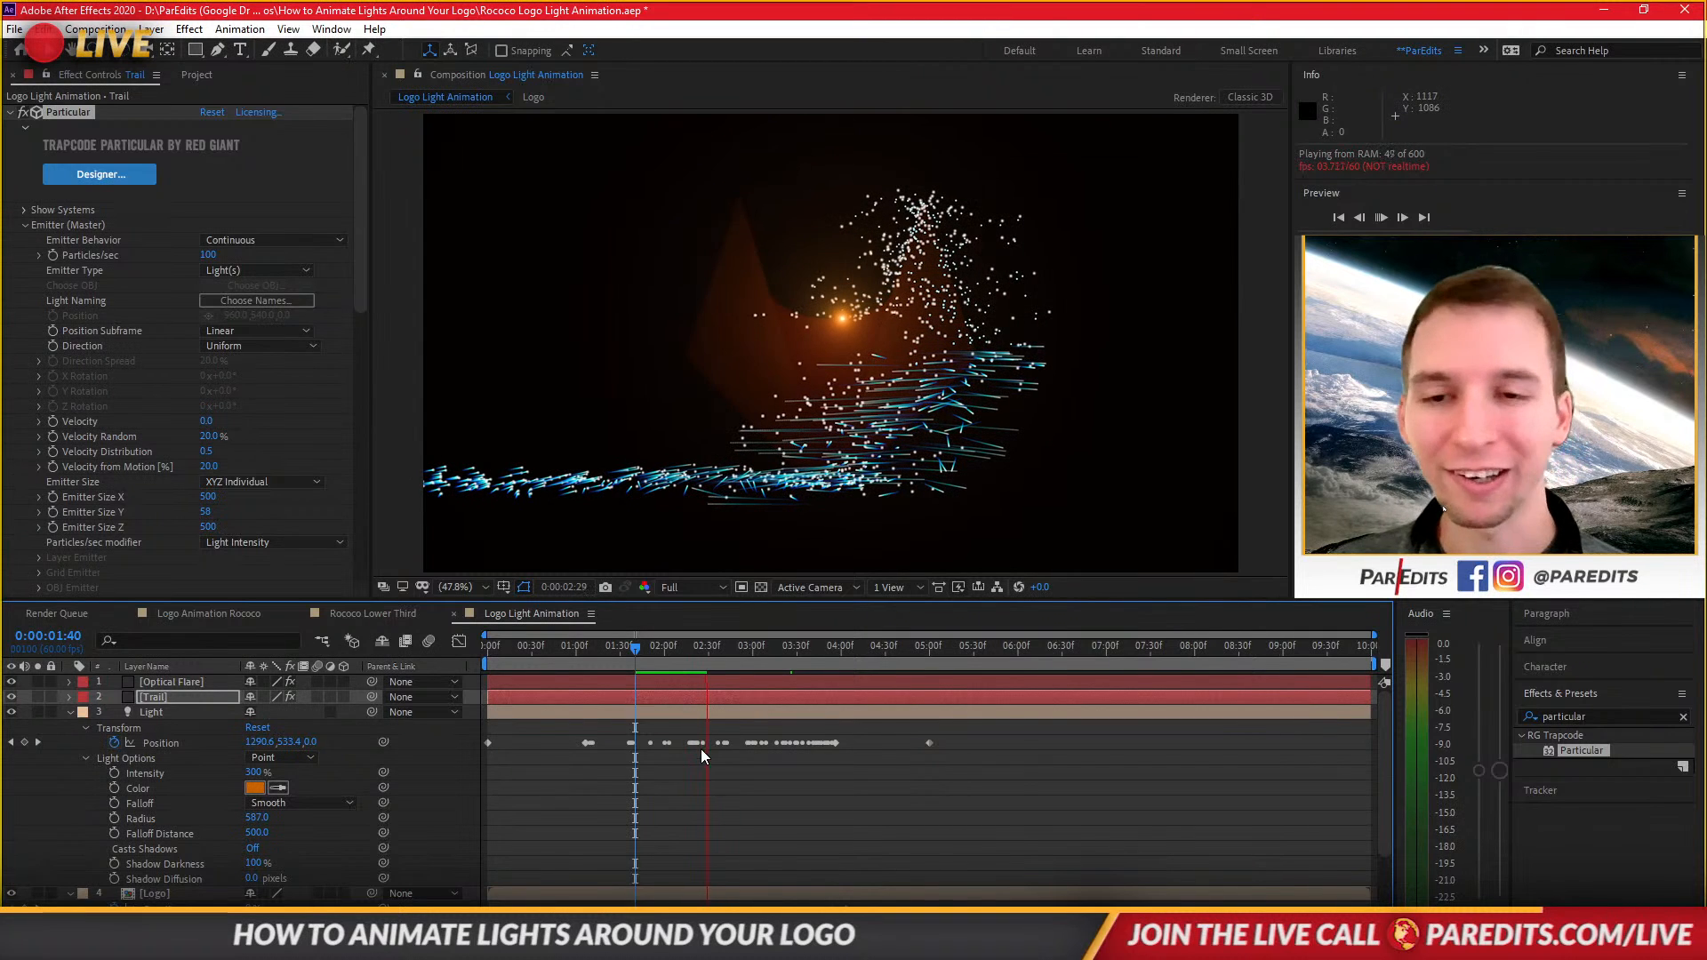
{"action": "key", "text": "space"}
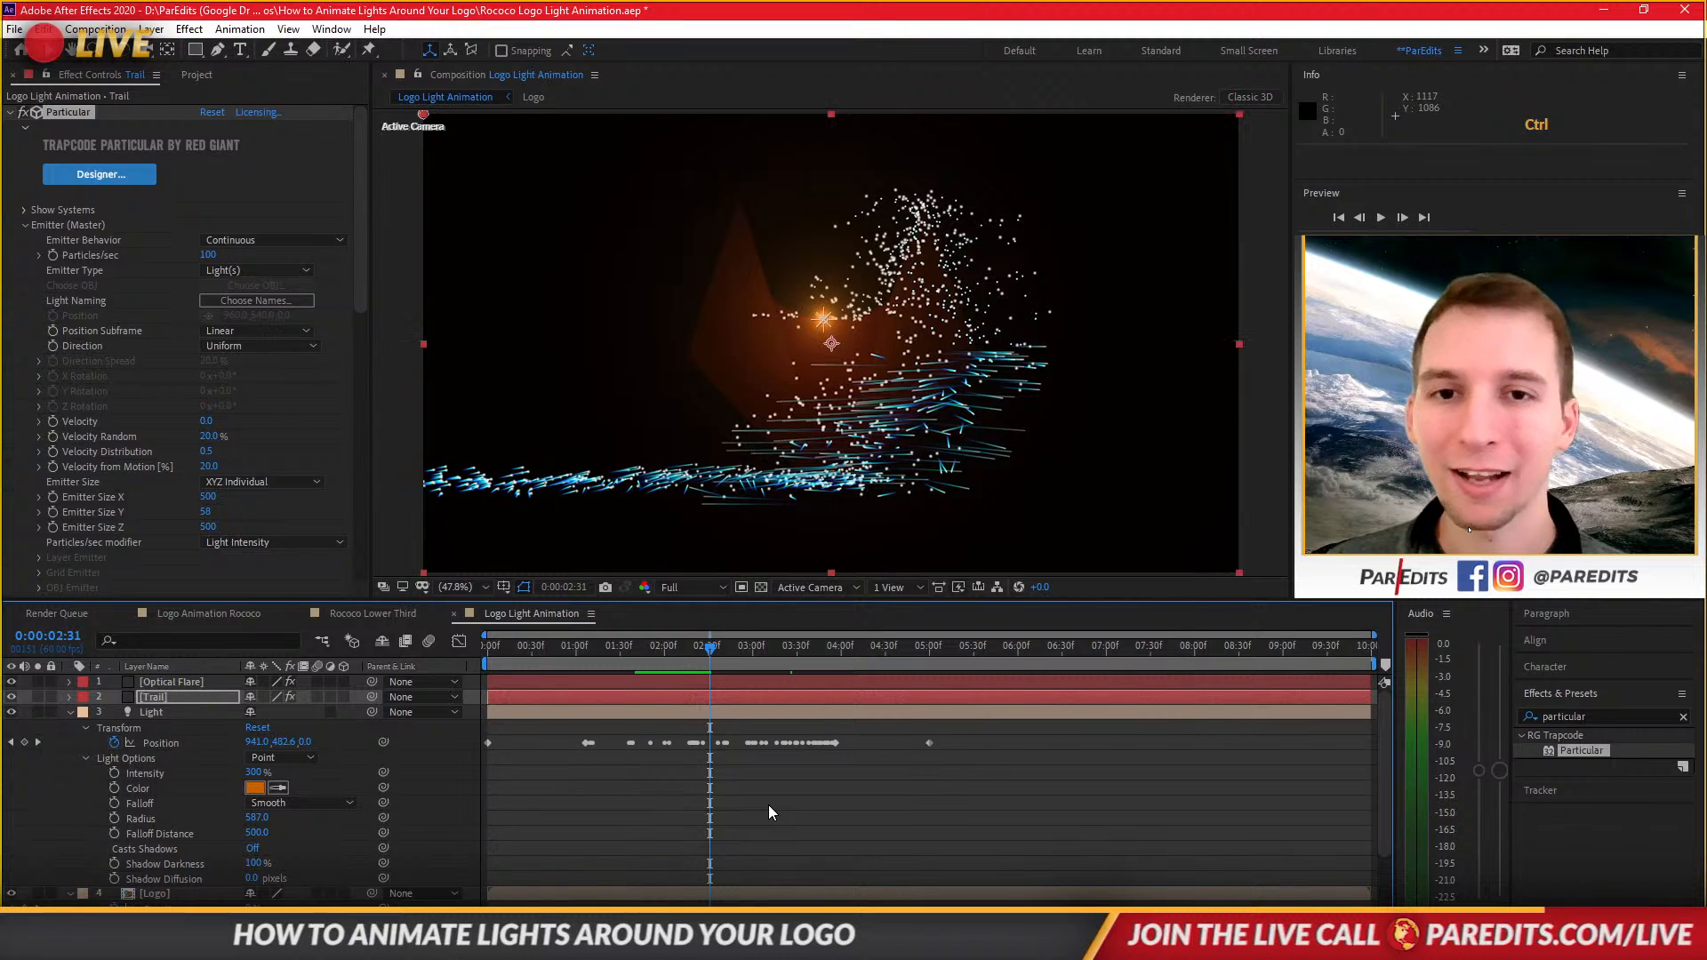
Undo the last four changes to the Trail's Particular effect.
{"action": "key", "text": "ctrl+z"}
{"action": "key", "text": "ctrl+z"}
{"action": "key", "text": "ctrl+z"}
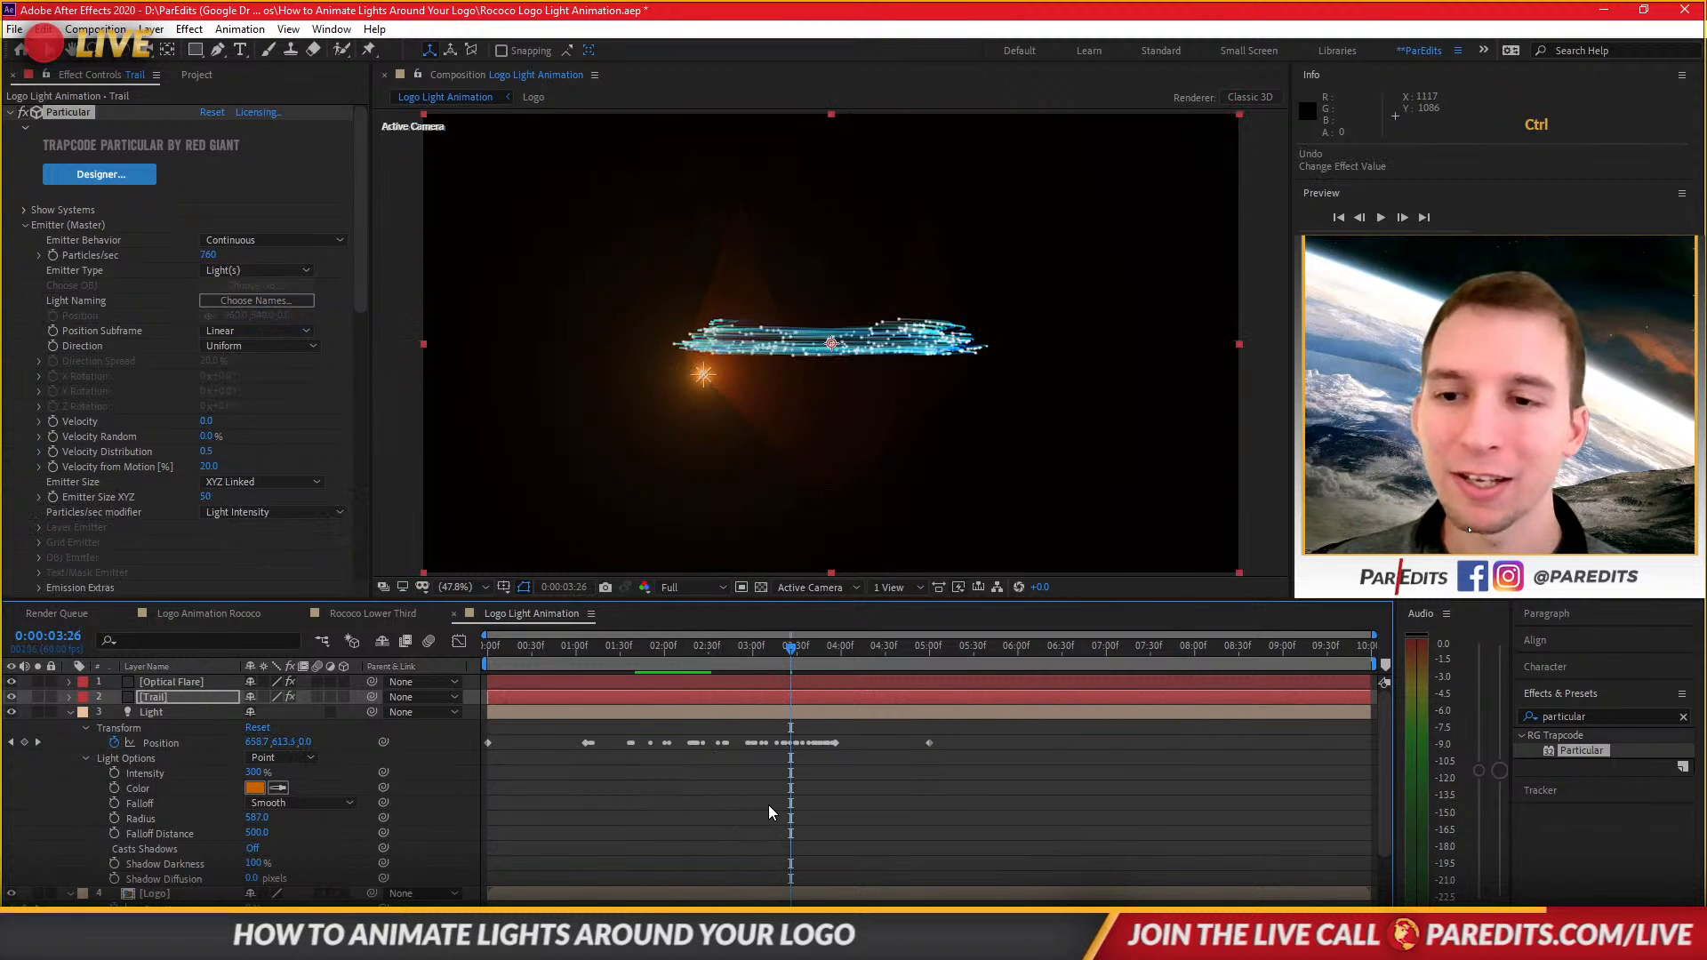
{"action": "key", "text": "ctrl+z"}
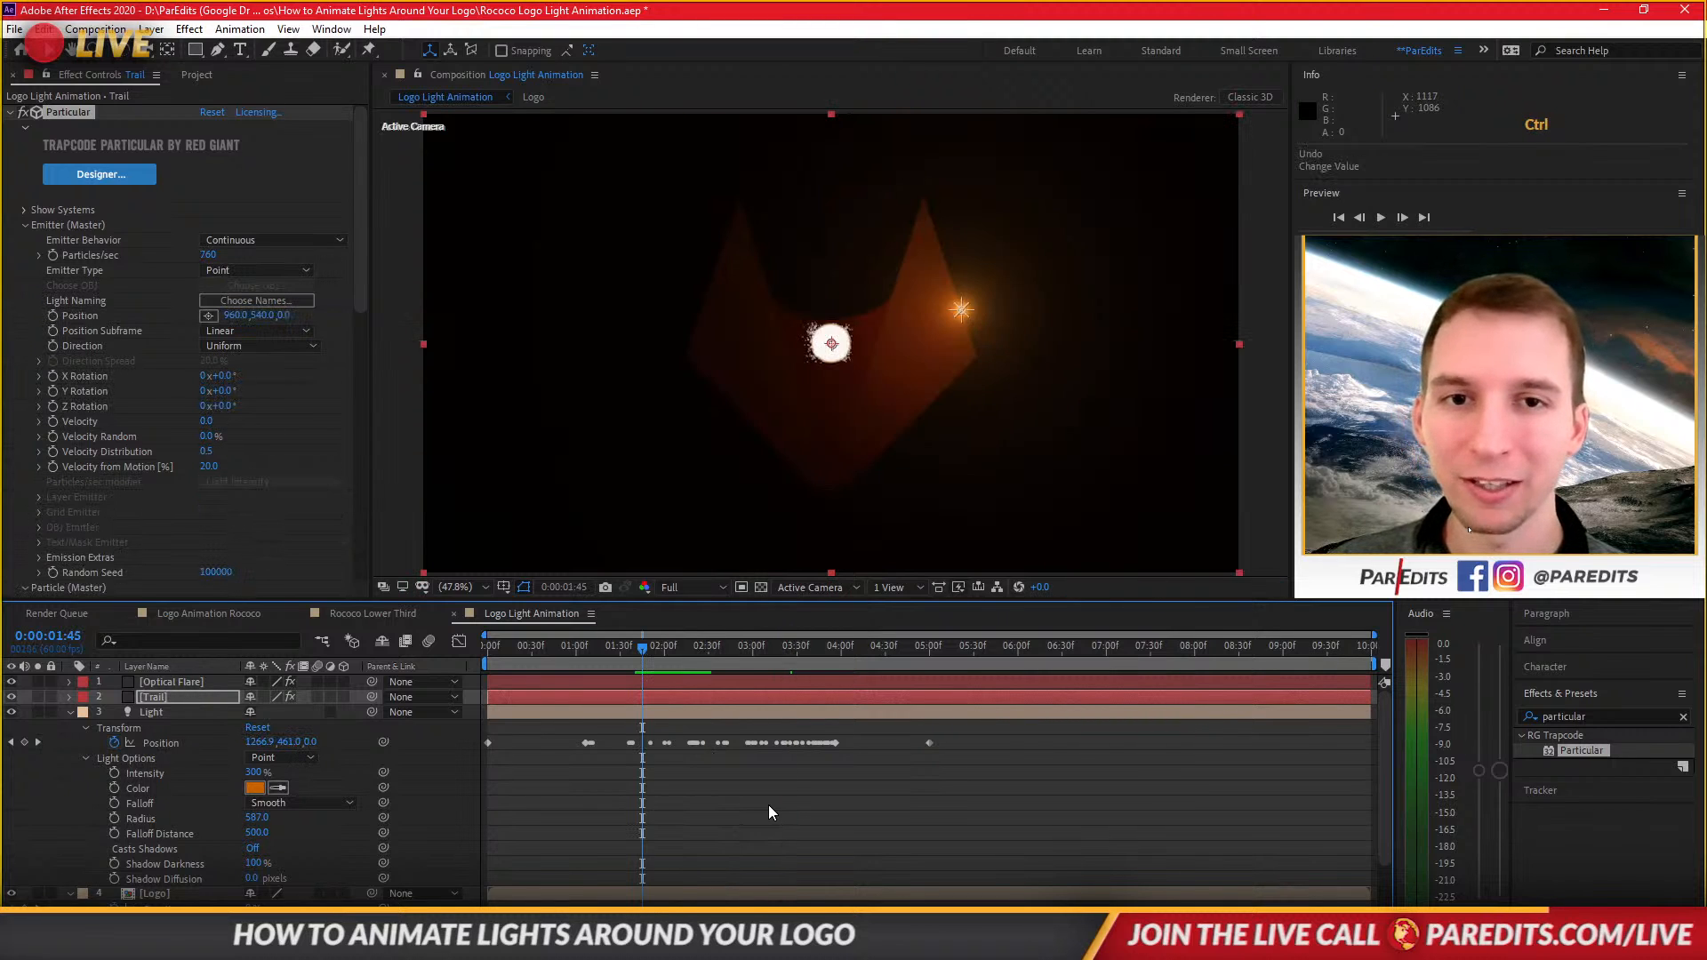
Preview the light trail travelling along the logo outline from about 0:45 and again from 1:01.
{"action": "left_click", "coordinate": [552, 645]}
{"action": "key", "text": "space"}
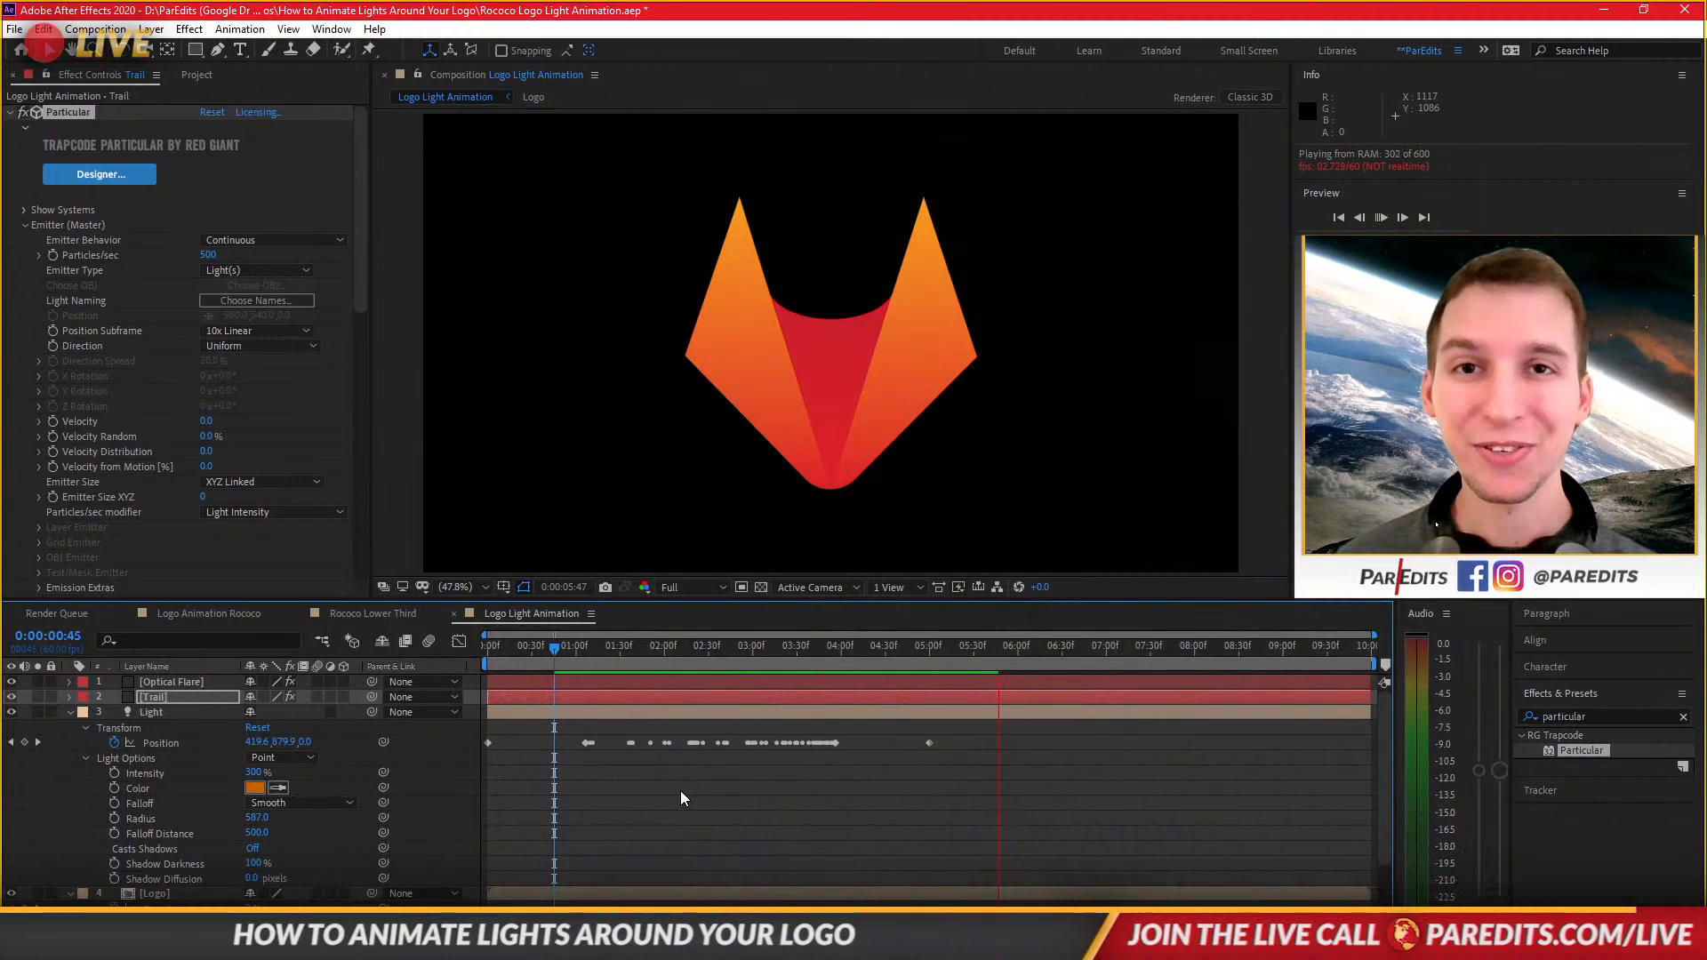
{"action": "key", "text": "space"}
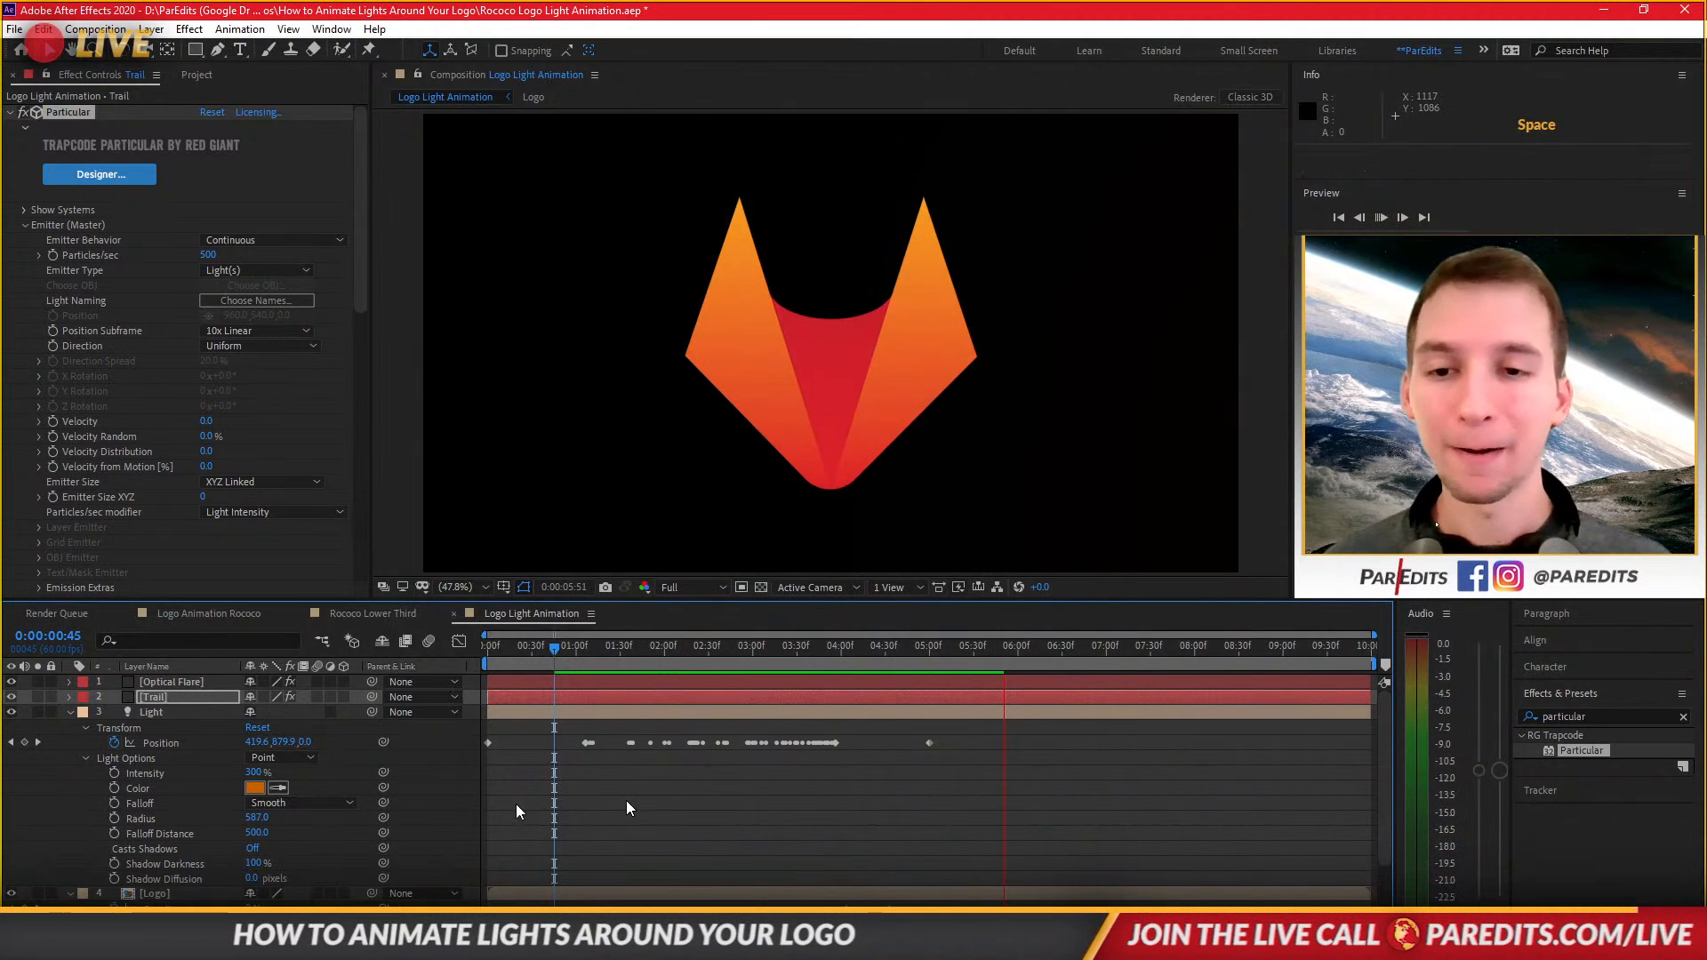
{"action": "left_click", "coordinate": [578, 657]}
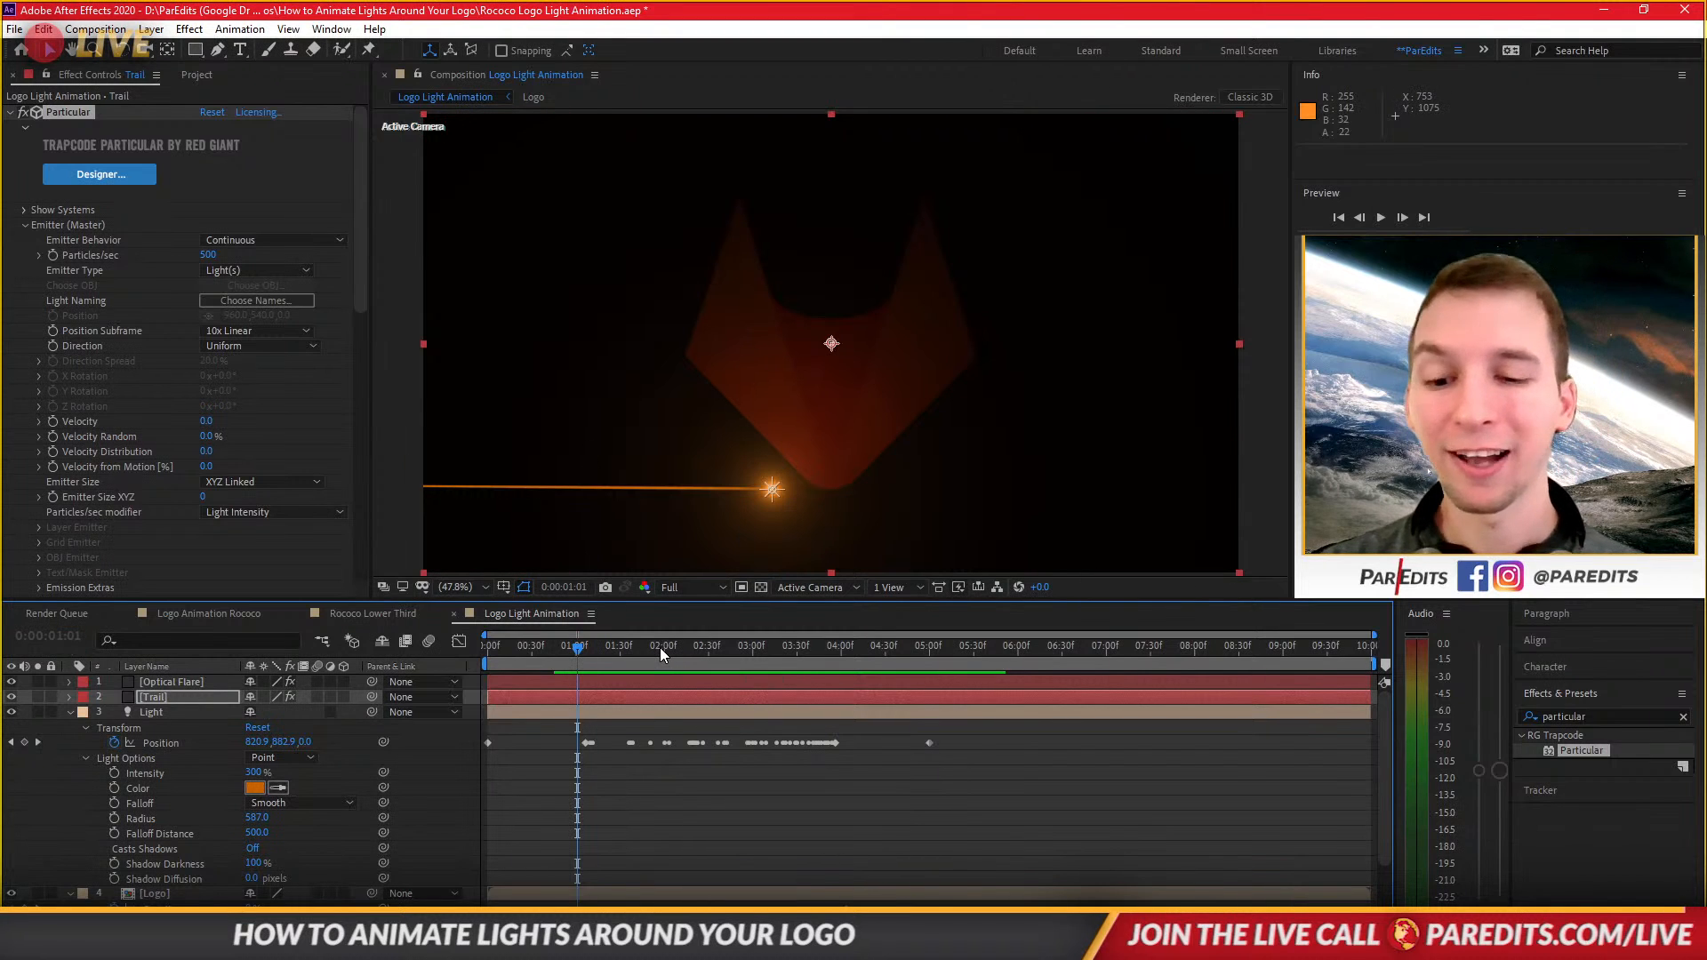
{"action": "key", "text": "space"}
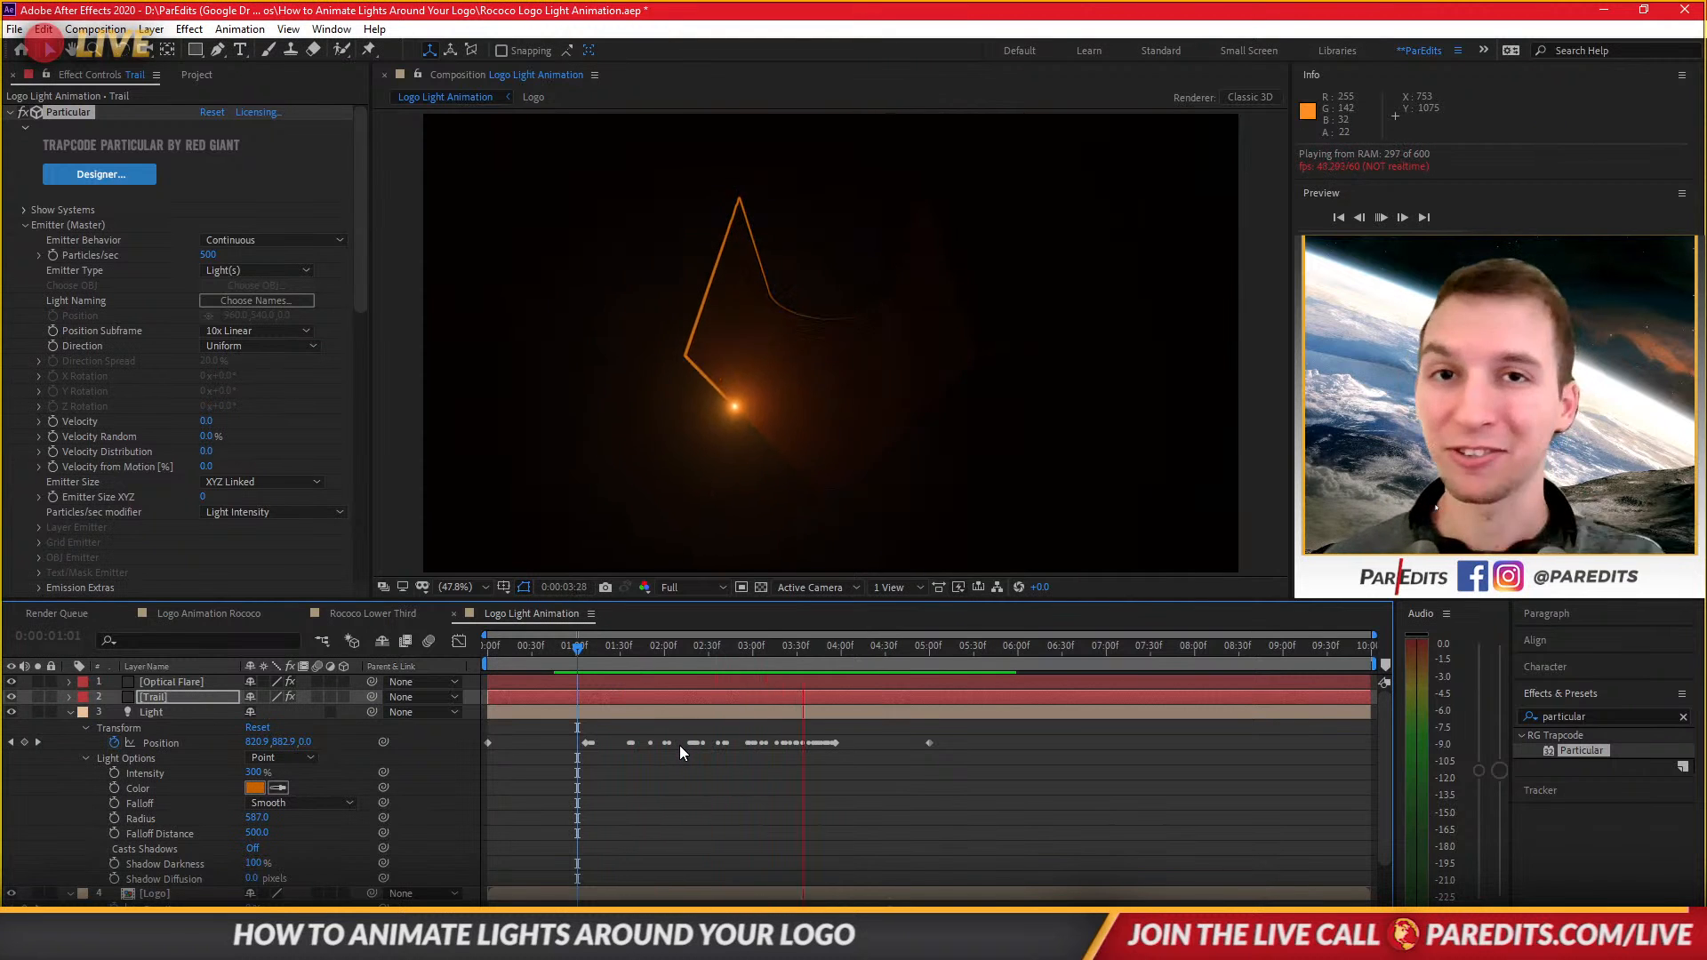
{"action": "key", "text": "space"}
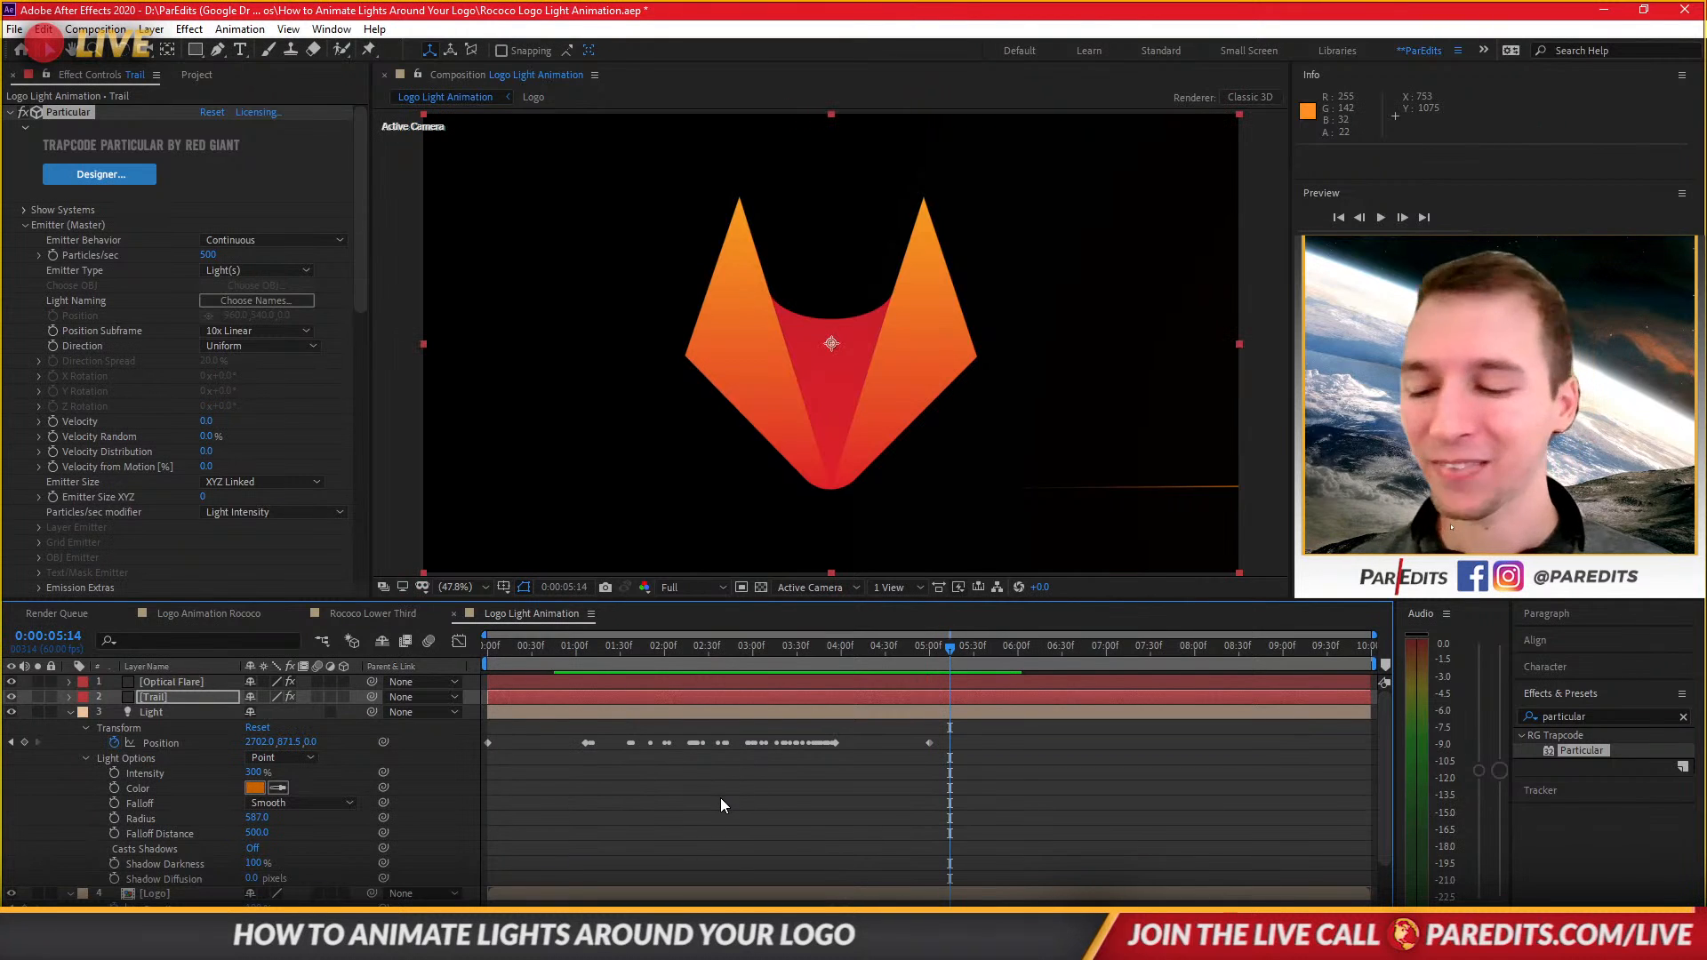
{"action": "key", "text": "ctrl+grave"}
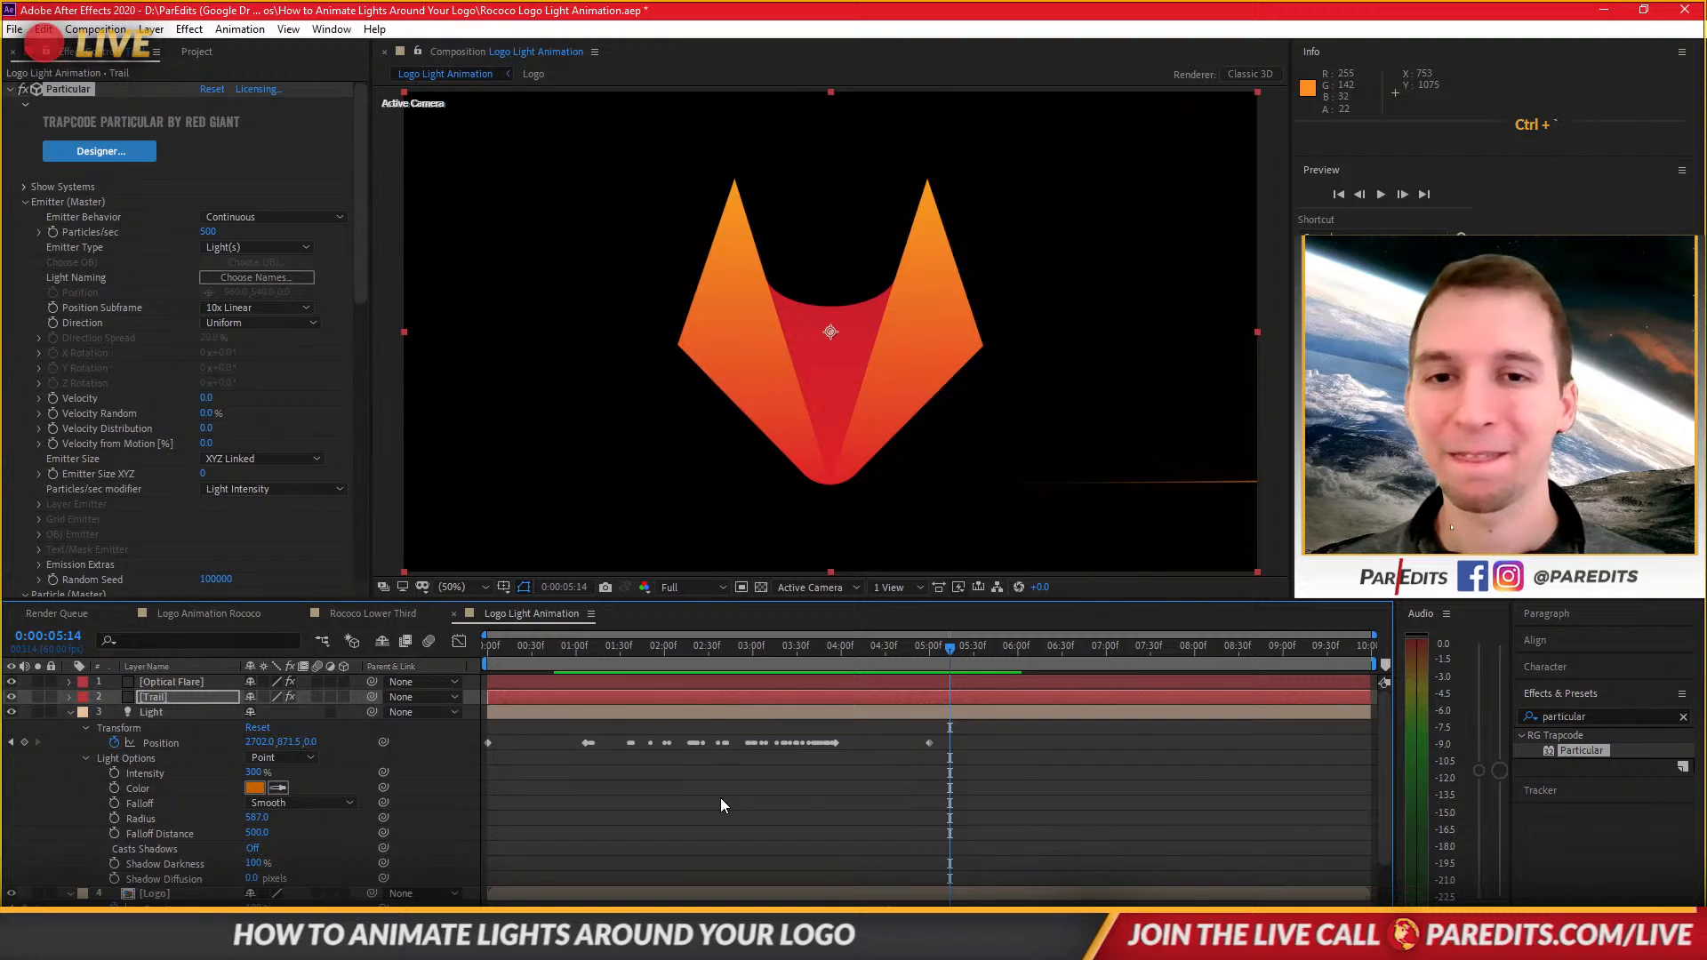
{"action": "key", "text": "shift+grave"}
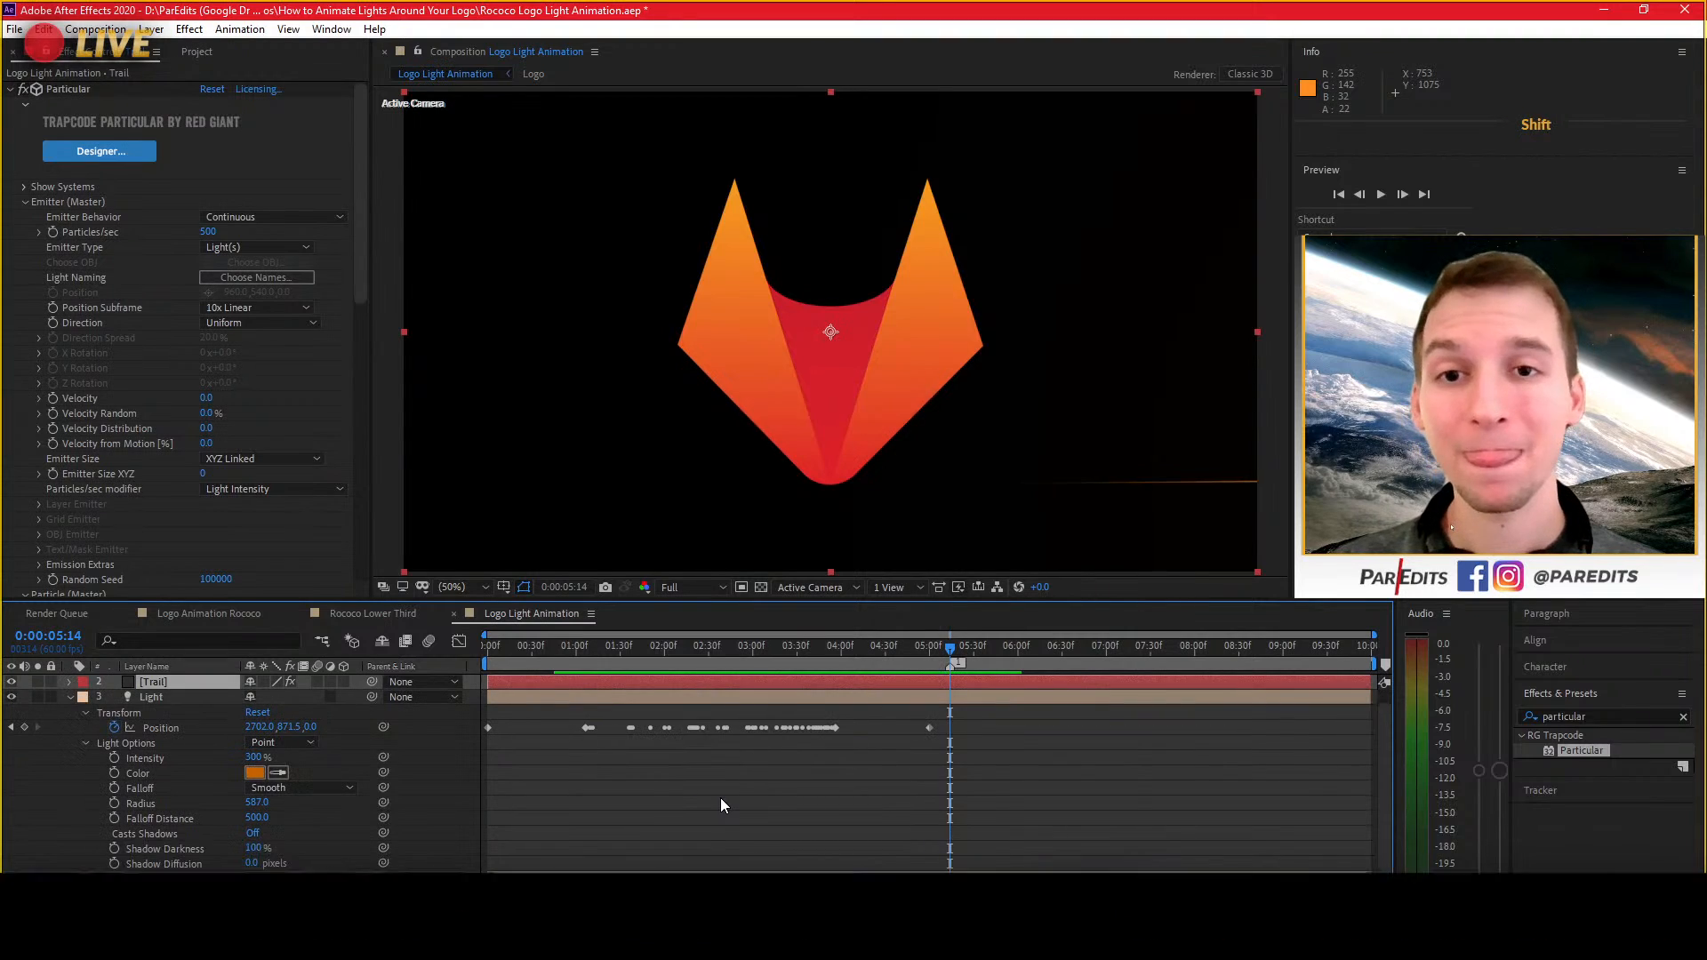
{"action": "key", "text": "alt+Tab"}
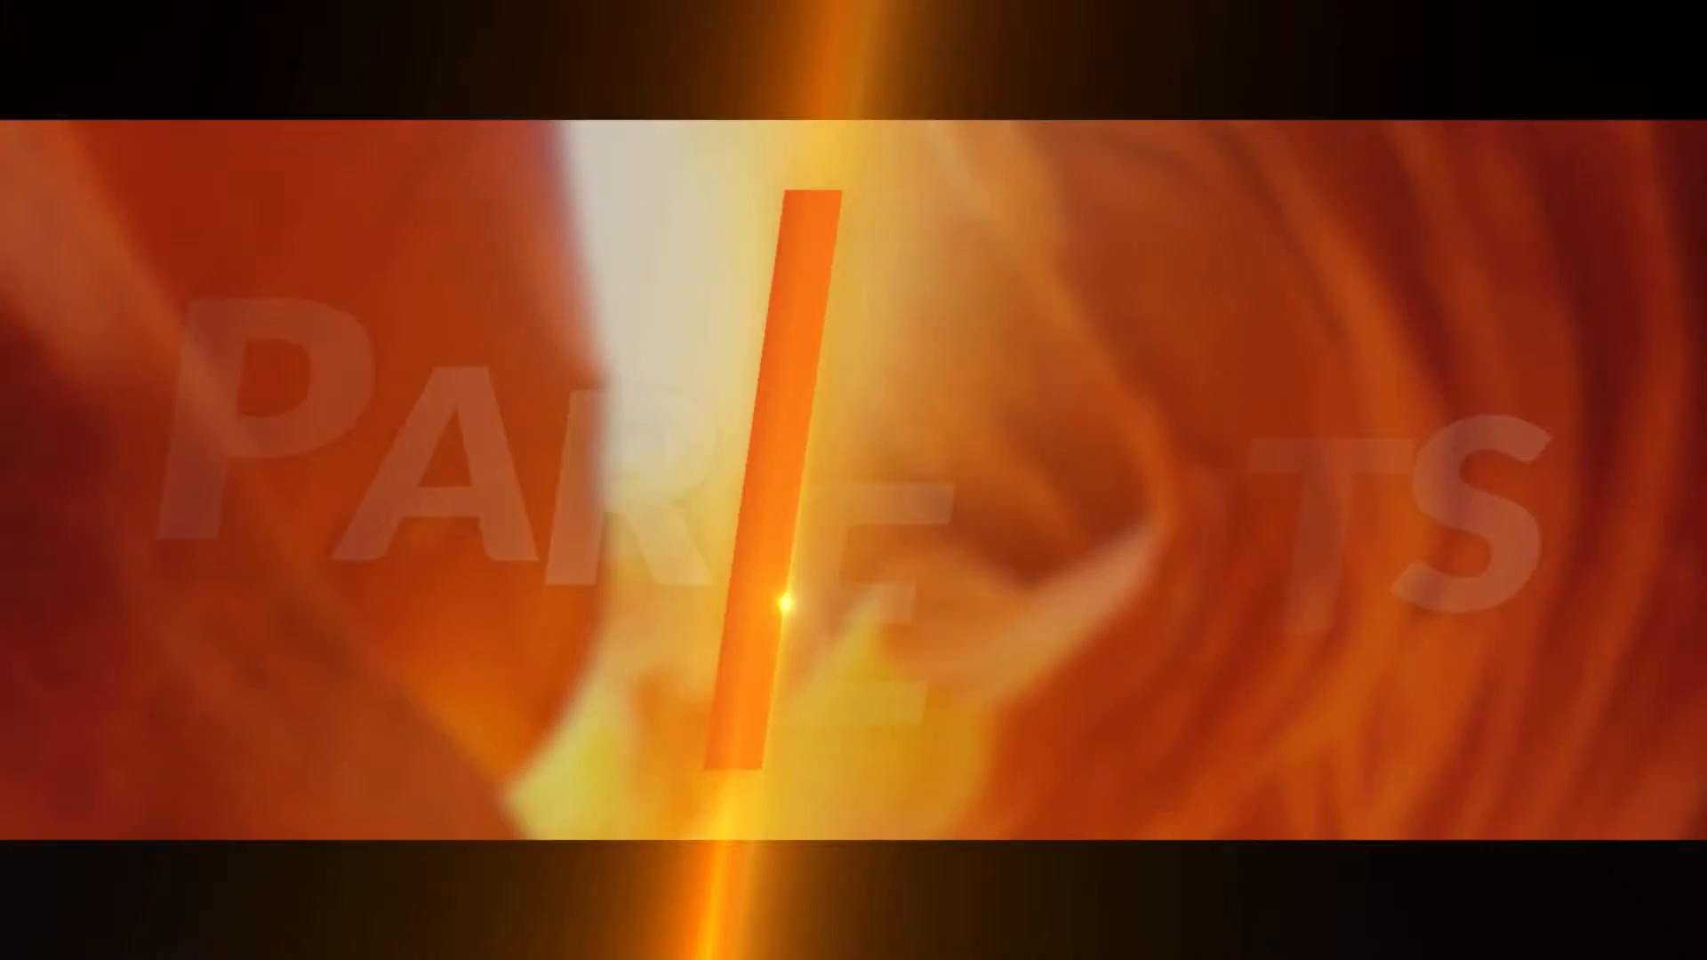